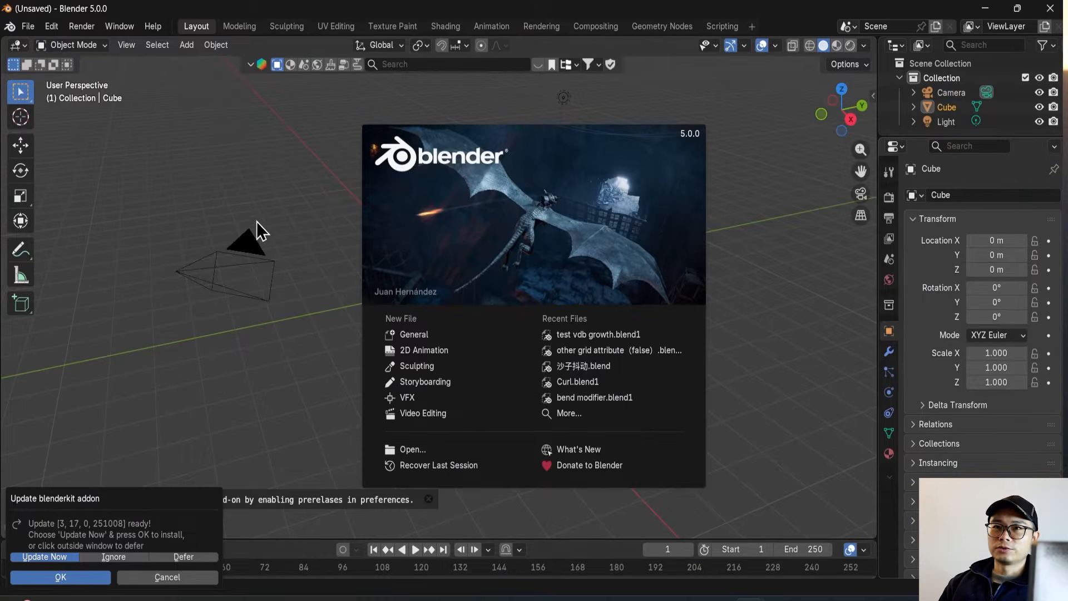
Step: Open the Geometry Nodes workspace and create a new geometry node tree on the cube
{"action": "left_click", "coordinate": [253, 216]}
{"action": "left_click", "coordinate": [566, 102]}
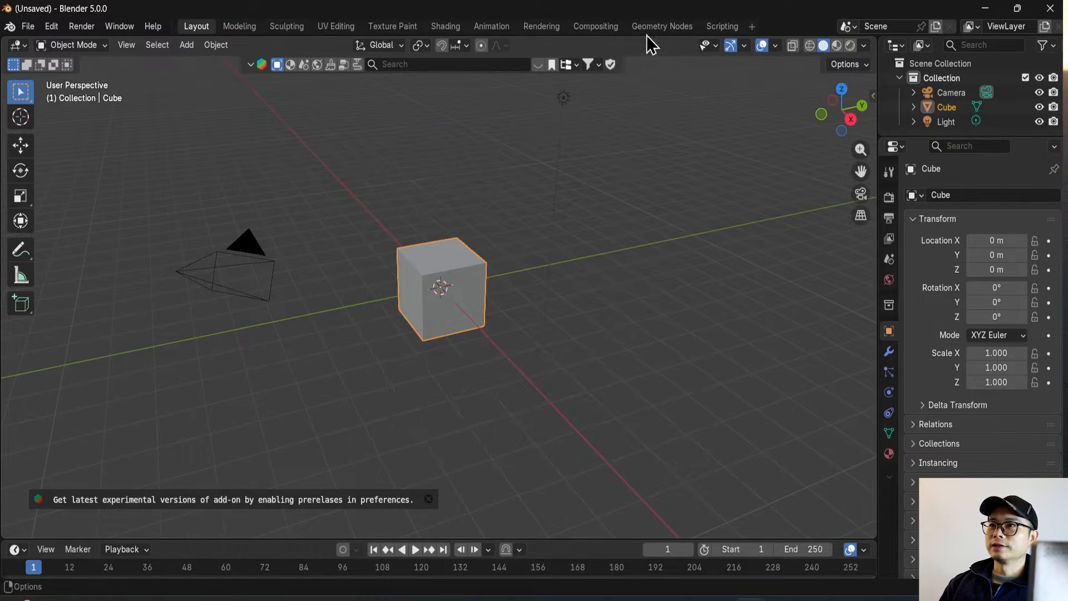
{"action": "left_click", "coordinate": [644, 28]}
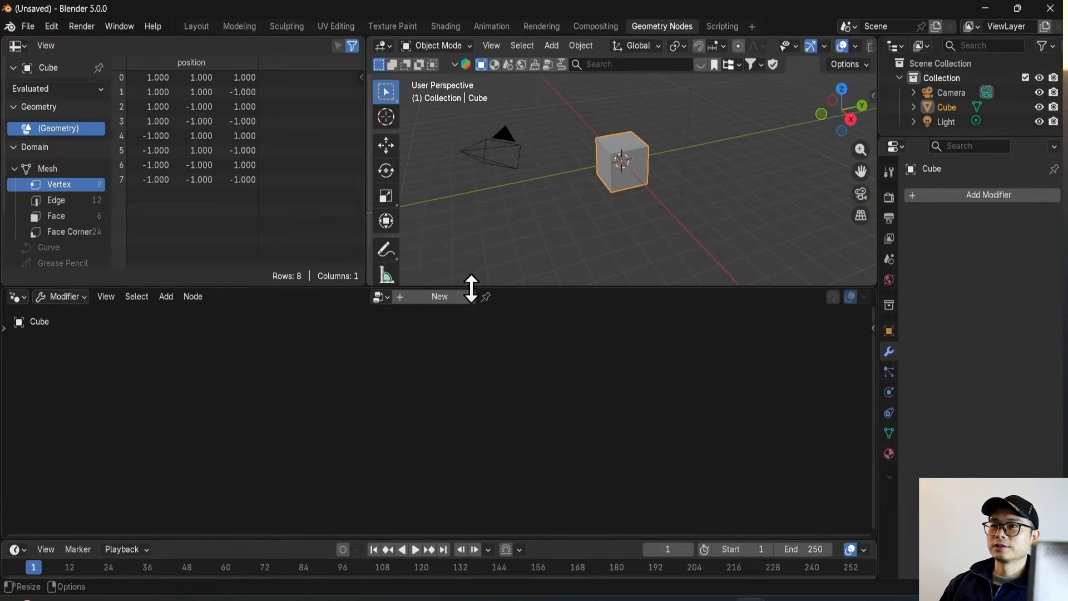
{"action": "left_click", "coordinate": [440, 296]}
Step: Enlarge the node editor area and move the Group Input node farther from the Group Output
{"action": "left_click_drag", "start_coordinate": [542, 288], "coordinate": [544, 250]}
{"action": "middle_click_drag", "start_coordinate": [334, 398], "coordinate": [359, 374]}
{"action": "left_click_drag", "start_coordinate": [231, 395], "coordinate": [67, 393]}
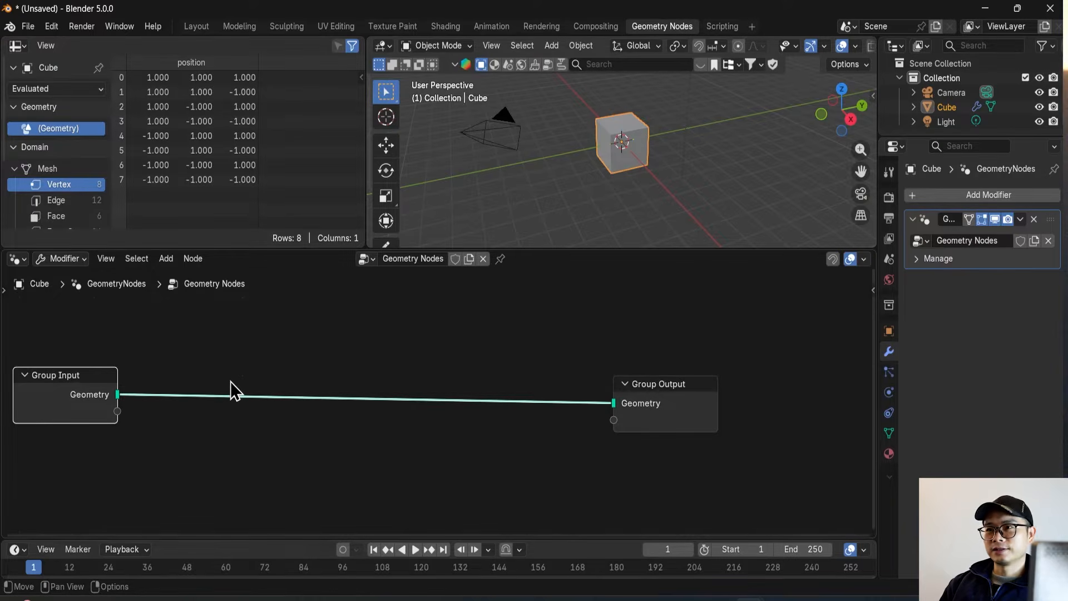
Step: Replace the Group Input with a UV Sphere node whose Mesh feeds the Group Output
{"action": "key", "text": "shift+a"}
{"action": "type", "text": "sp"}
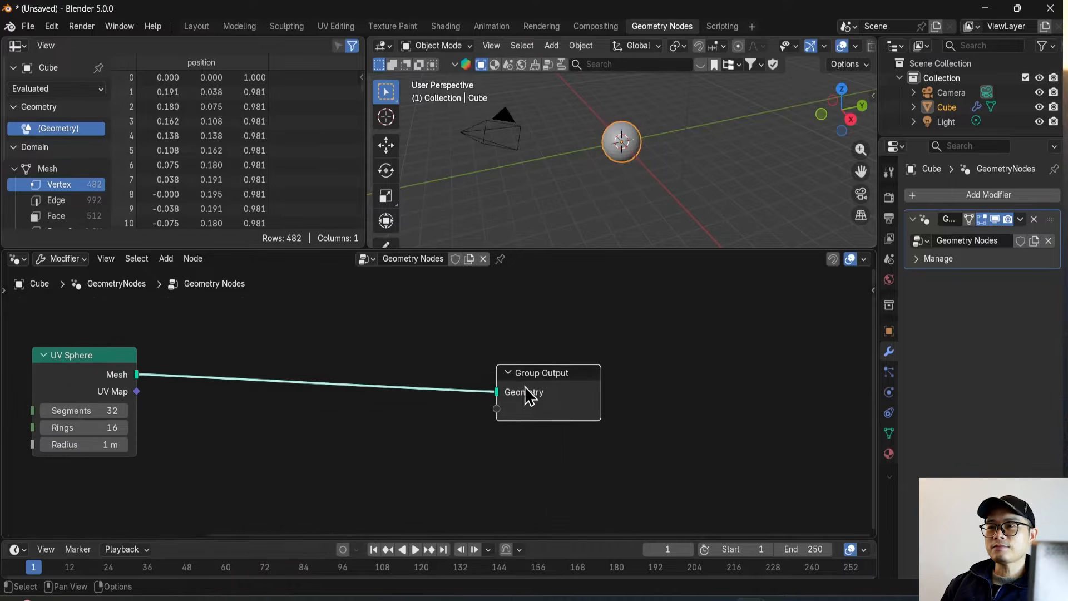
{"action": "middle_click_drag", "start_coordinate": [525, 393], "coordinate": [596, 386]}
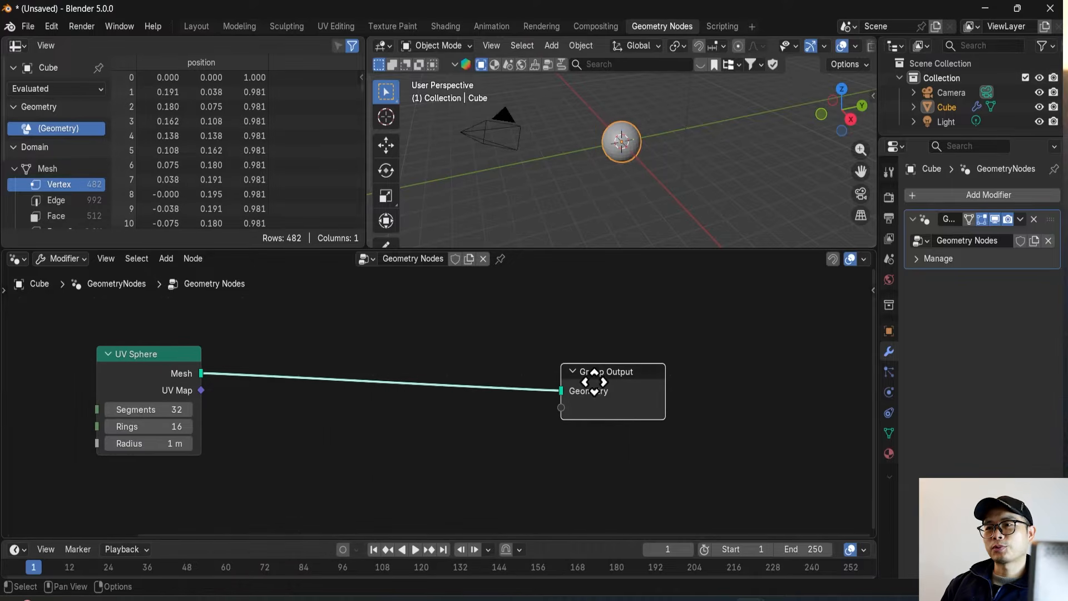
Step: Move the Group Output node well away from the UV Sphere to make room for more nodes
{"action": "left_click_drag", "start_coordinate": [622, 384], "coordinate": [750, 380]}
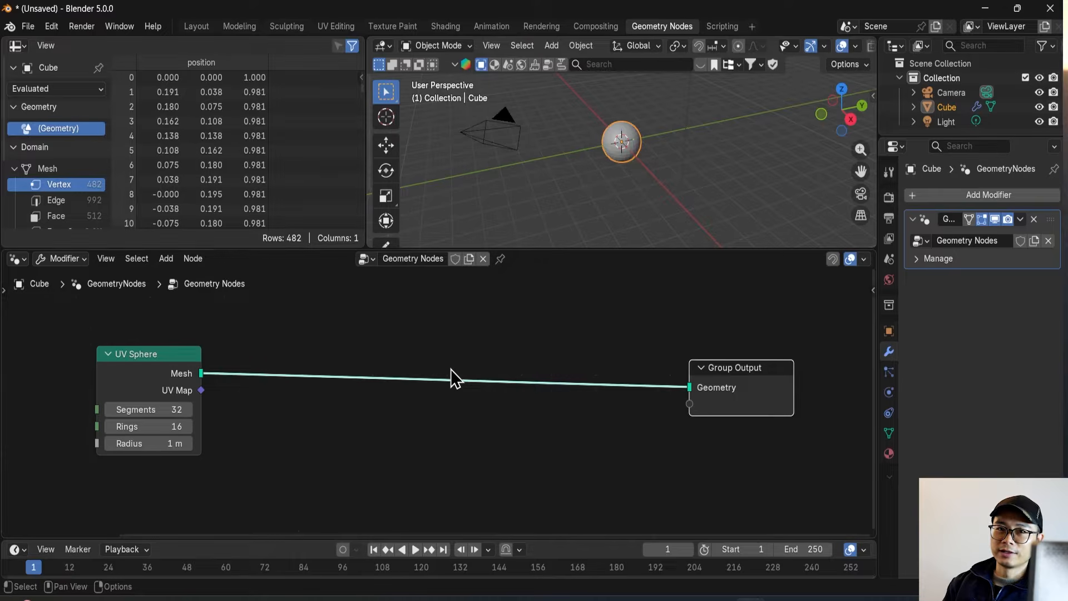
{"action": "middle_click_drag", "start_coordinate": [294, 340], "coordinate": [265, 341]}
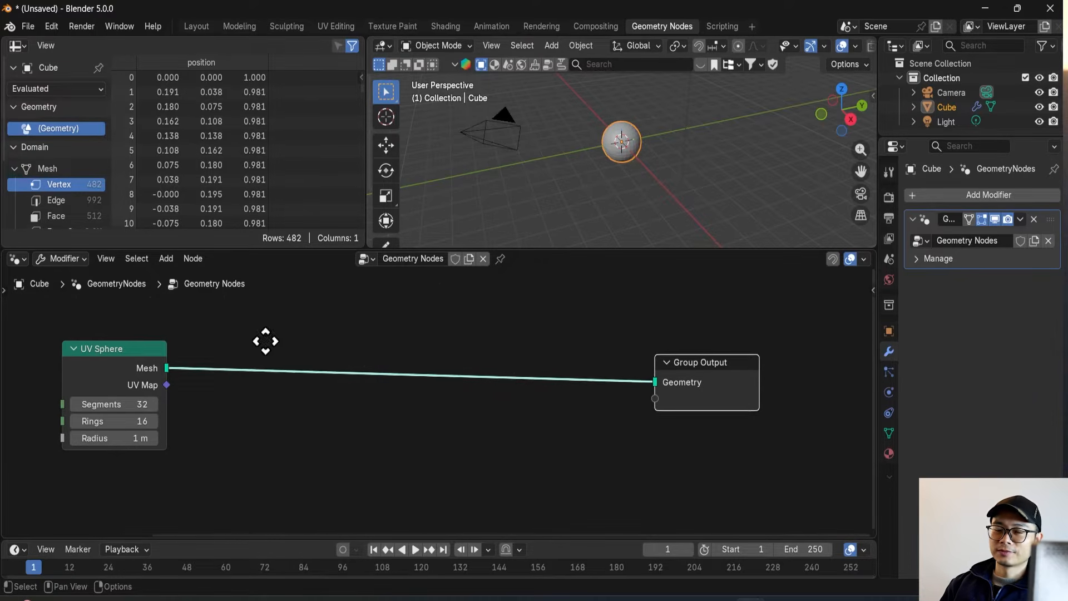
{"action": "scroll", "coordinate": [265, 342], "scroll_direction": "down", "scroll_amount": 2}
{"action": "left_click_drag", "start_coordinate": [640, 390], "coordinate": [755, 379]}
{"action": "scroll", "coordinate": [317, 389], "scroll_direction": "up", "scroll_amount": 1}
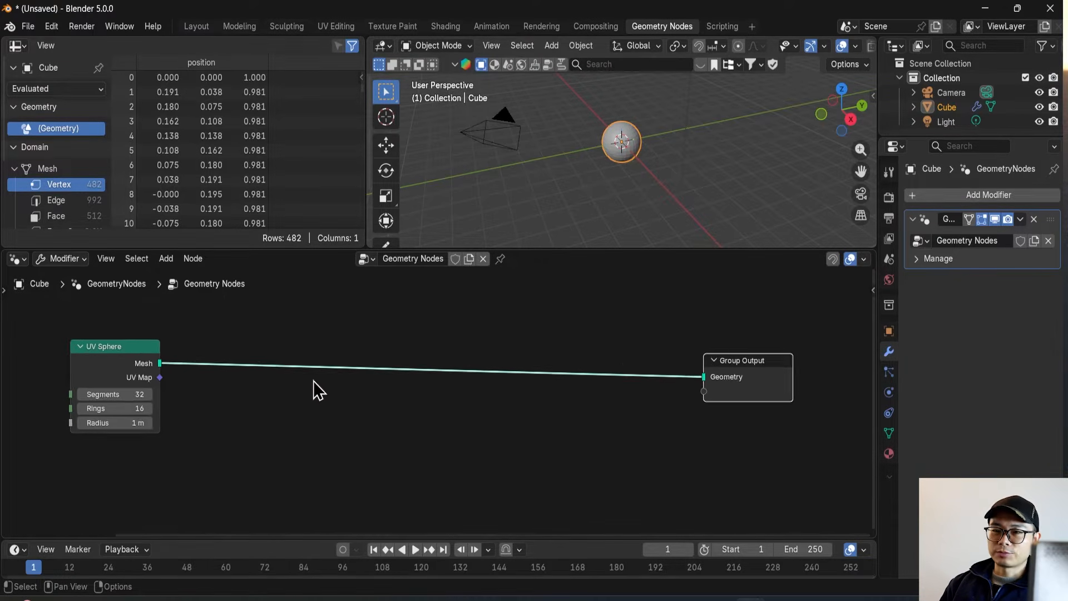
{"action": "scroll", "coordinate": [190, 379], "scroll_direction": "up", "scroll_amount": 1}
{"action": "scroll", "coordinate": [217, 375], "scroll_direction": "up", "scroll_amount": 1}
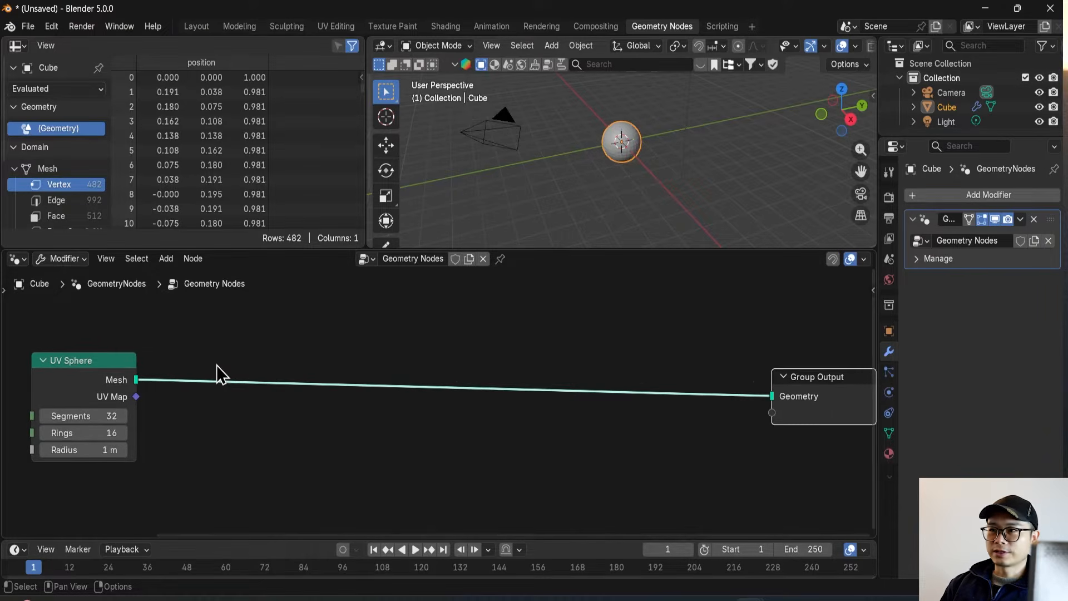
{"action": "middle_click_drag", "start_coordinate": [215, 363], "coordinate": [205, 363]}
Step: Insert a Distribute Points on Faces node on the link between the UV Sphere and the Group Output
{"action": "key", "text": "shift+a"}
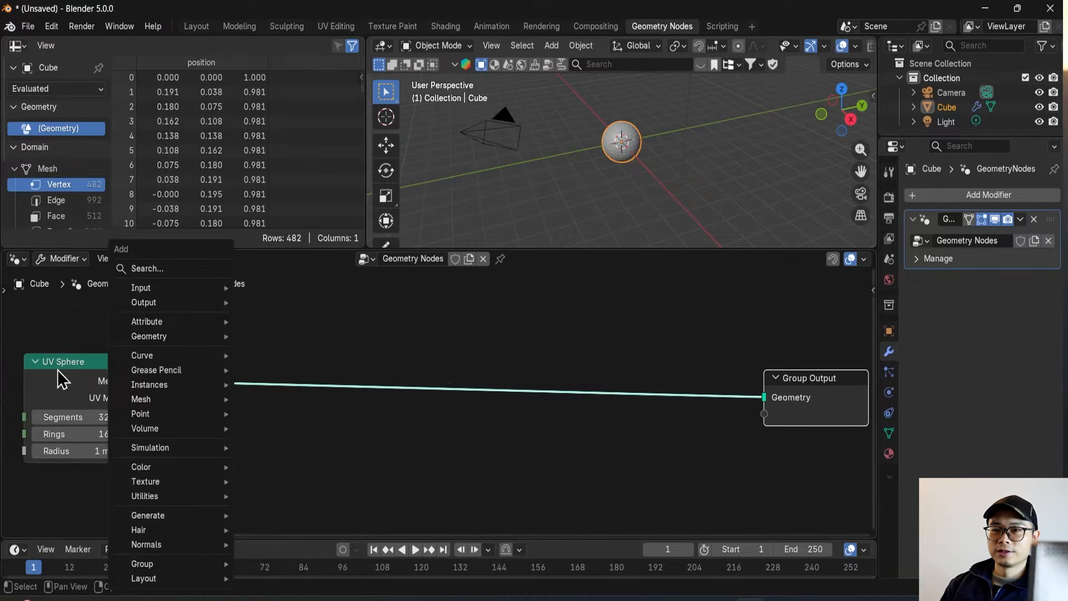
{"action": "left_click_drag", "start_coordinate": [63, 370], "coordinate": [62, 357]}
{"action": "scroll", "coordinate": [186, 367], "scroll_direction": "up", "scroll_amount": 2}
{"action": "middle_click_drag", "start_coordinate": [196, 370], "coordinate": [249, 380]}
{"action": "key", "text": "shift+a"}
{"action": "mouse_move", "coordinate": [215, 377]}
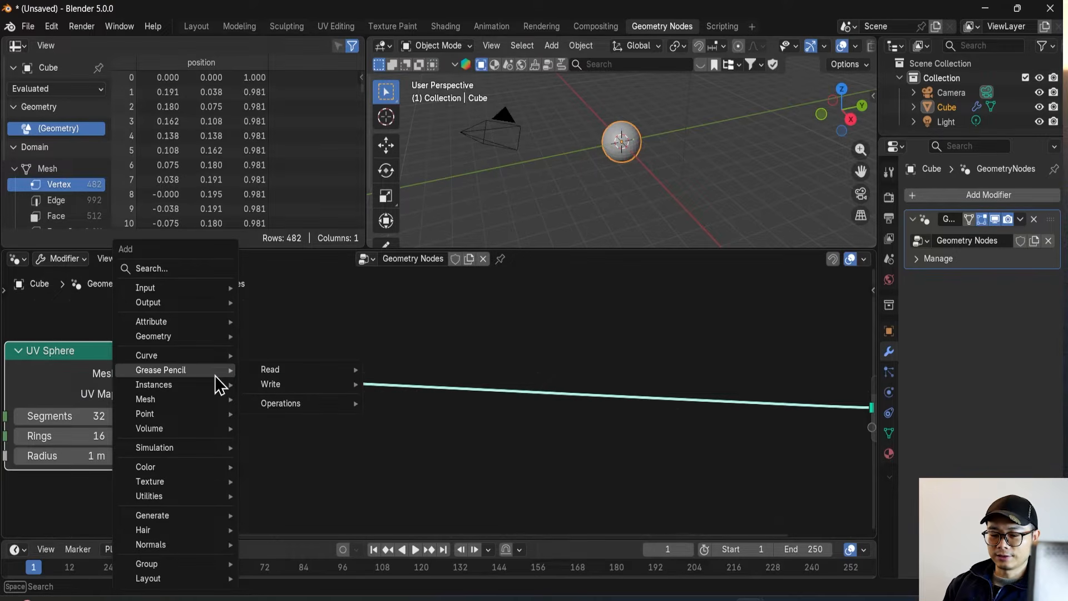
{"action": "type", "text": "dis"}
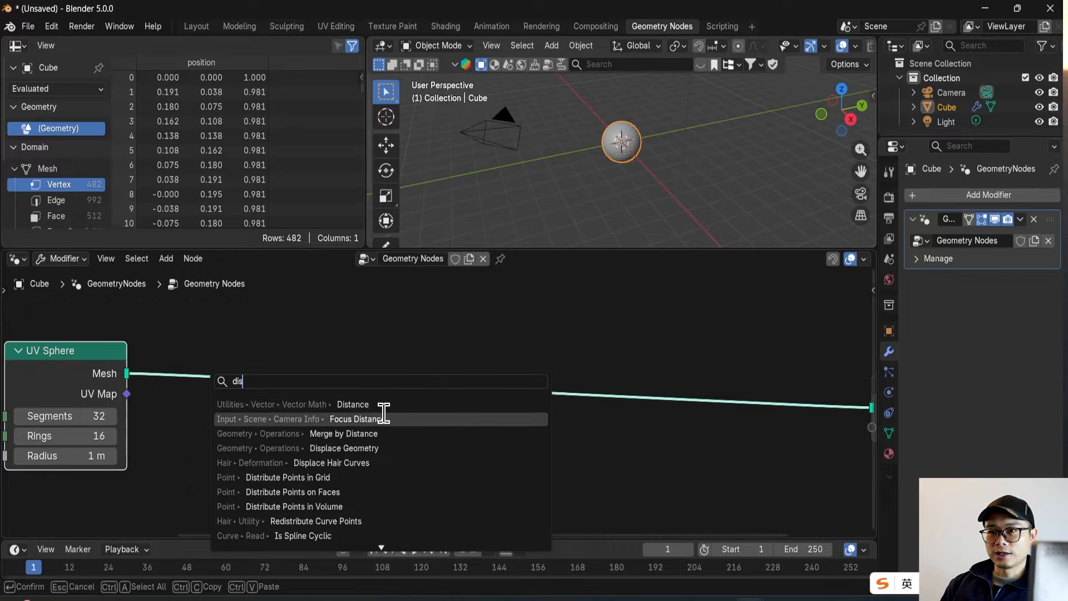
{"action": "type", "text": "tr"}
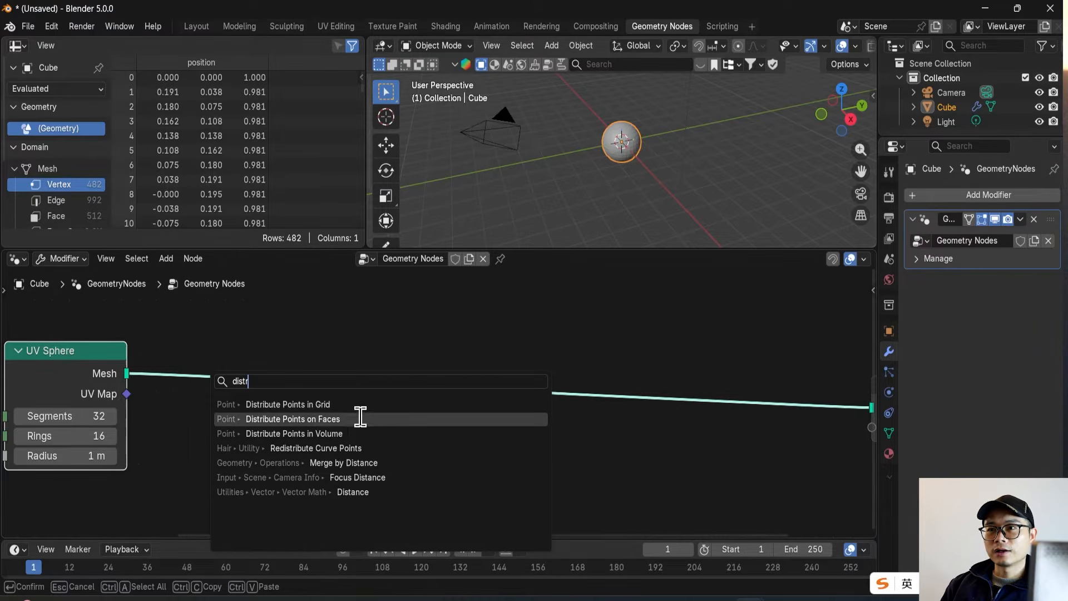
{"action": "left_click", "coordinate": [360, 420]}
{"action": "left_click", "coordinate": [225, 350]}
Step: Set the Density of the Distribute Points on Faces node to 1
{"action": "scroll", "coordinate": [289, 408], "scroll_direction": "down", "scroll_amount": 4}
{"action": "mouse_move", "coordinate": [285, 420]}
{"action": "middle_mouse_down"}
{"action": "mouse_move", "coordinate": [324, 420]}
{"action": "mouse_move", "coordinate": [258, 414]}
{"action": "mouse_move", "coordinate": [298, 413]}
{"action": "middle_mouse_up"}
{"action": "scroll", "coordinate": [332, 418], "scroll_direction": "up", "scroll_amount": 2}
{"action": "scroll", "coordinate": [300, 413], "scroll_direction": "up", "scroll_amount": 1}
{"action": "left_click", "coordinate": [300, 468]}
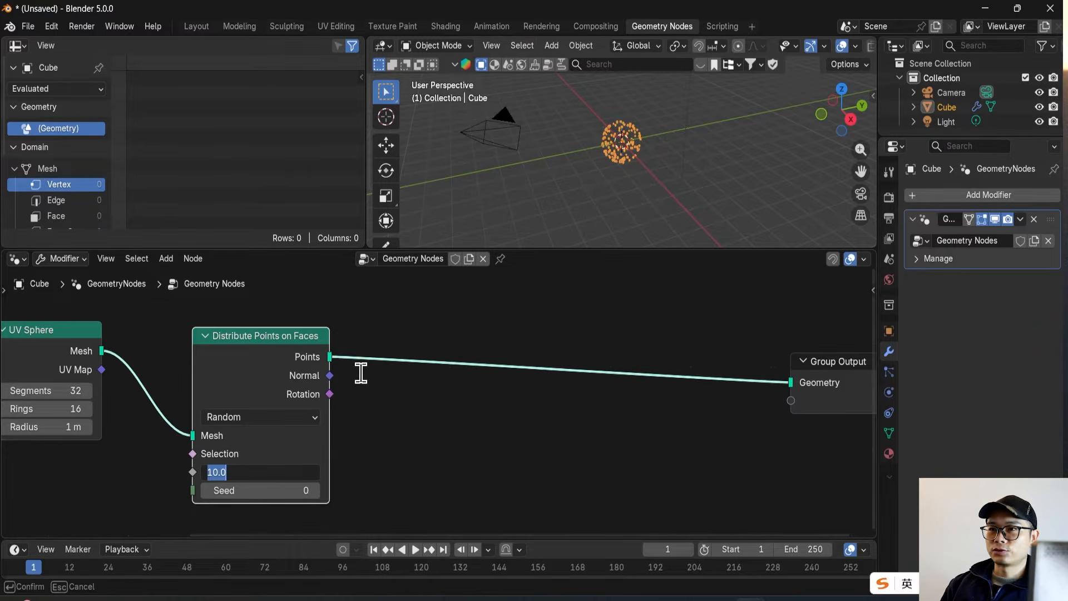
{"action": "type", "text": "1"}
{"action": "key", "text": "Return"}
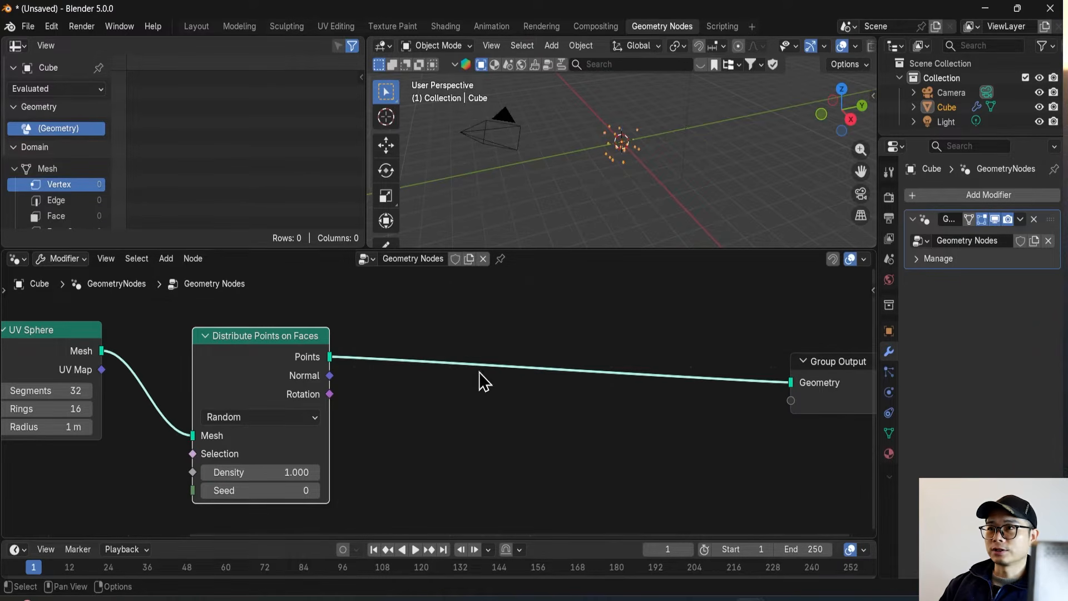
Step: Add a Simulation zone between Distribute Points on Faces and Group Output, moving the Group Output farther away
{"action": "key", "text": "shift+a"}
{"action": "type", "text": "simu"}
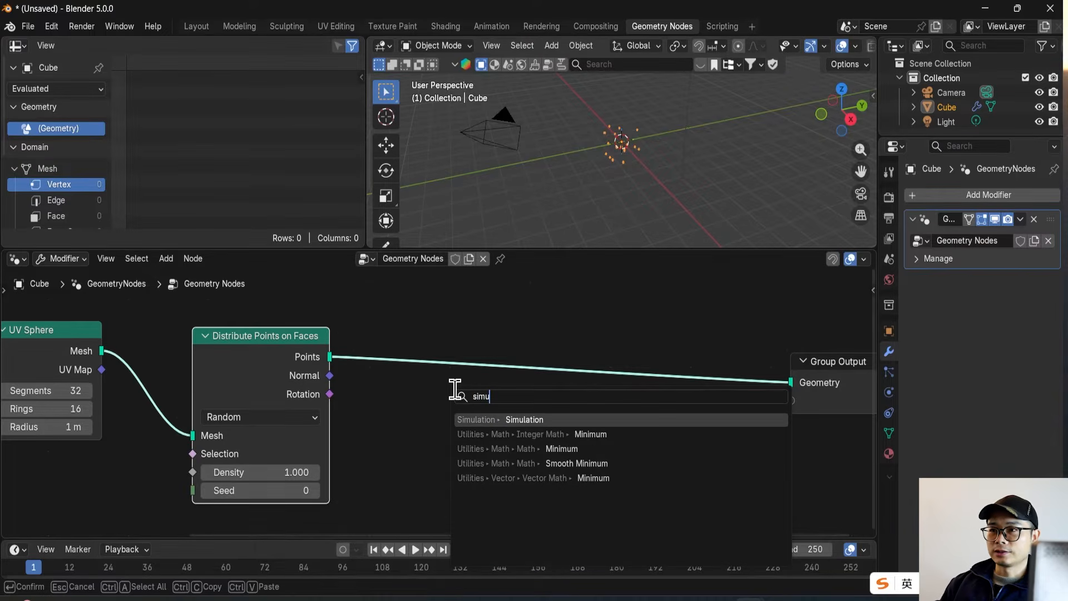
{"action": "left_click", "coordinate": [522, 415]}
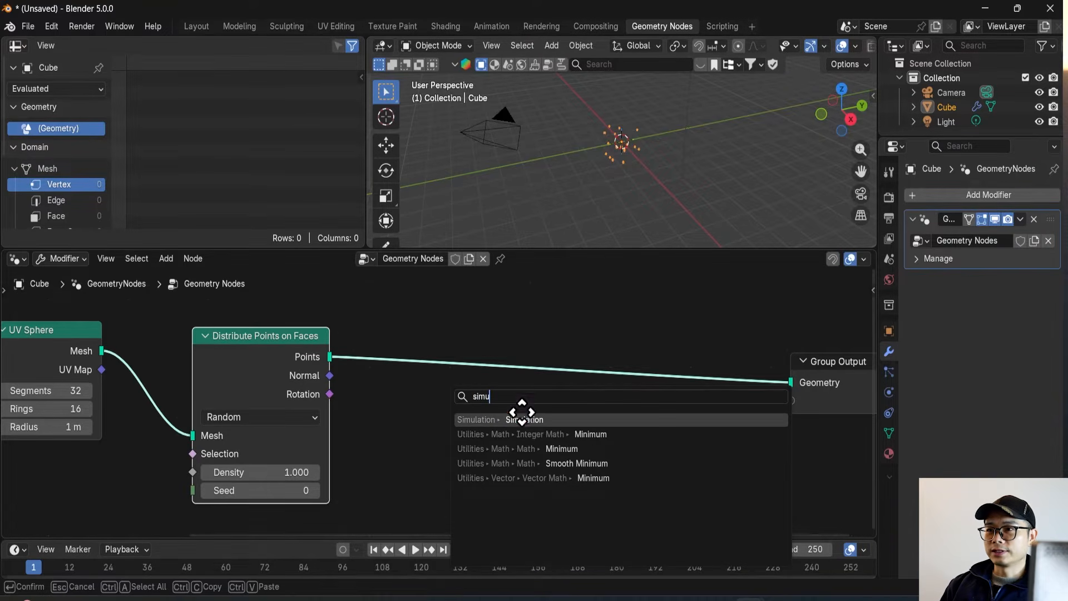
{"action": "left_click", "coordinate": [536, 335]}
{"action": "scroll", "coordinate": [523, 365], "scroll_direction": "down", "scroll_amount": 2}
{"action": "middle_click_drag", "start_coordinate": [522, 365], "coordinate": [422, 374]}
{"action": "left_click_drag", "start_coordinate": [684, 393], "coordinate": [866, 389]}
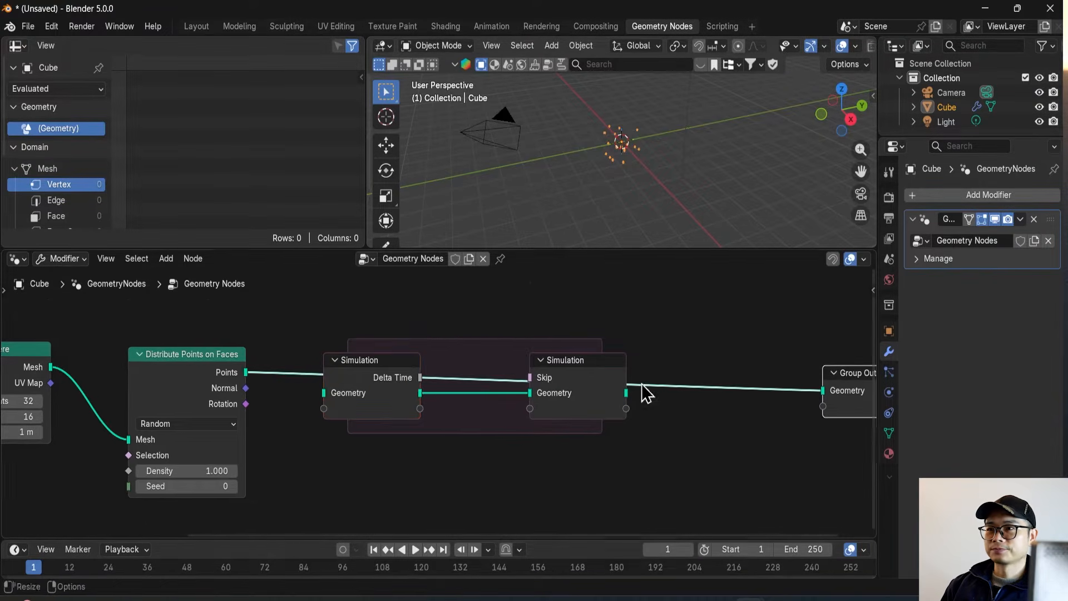
Step: Route the Points output through the Simulation zone's Geometry sockets and on to the Group Output
{"action": "left_click_drag", "start_coordinate": [246, 372], "coordinate": [322, 395]}
{"action": "scroll", "coordinate": [556, 386], "scroll_direction": "down", "scroll_amount": 1}
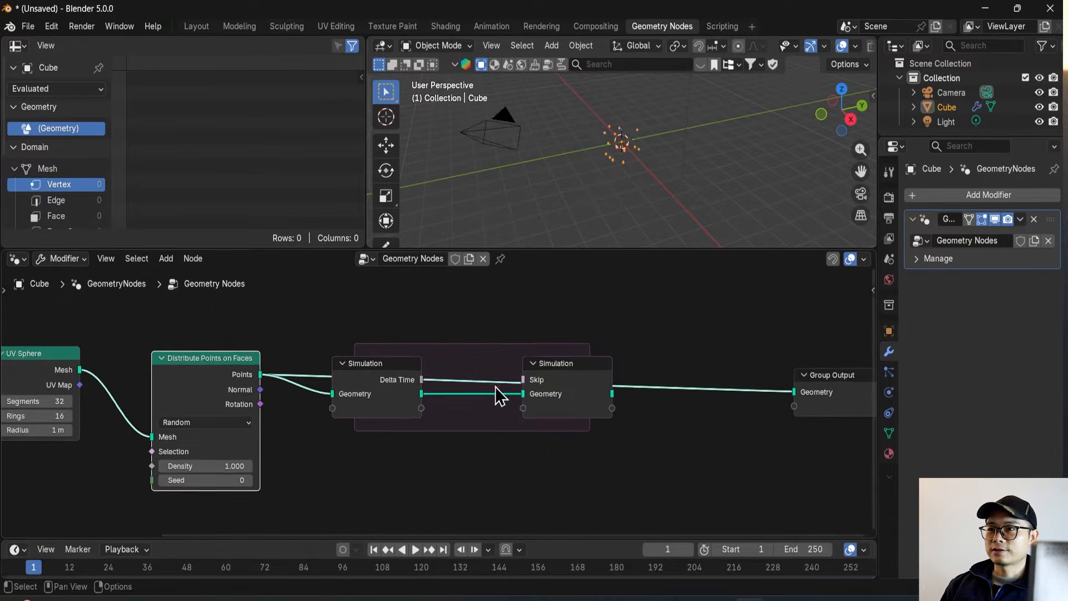
{"action": "middle_click_drag", "start_coordinate": [495, 386], "coordinate": [388, 390]}
{"action": "scroll", "coordinate": [483, 408], "scroll_direction": "up", "scroll_amount": 2}
{"action": "scroll", "coordinate": [403, 370], "scroll_direction": "up", "scroll_amount": 1}
{"action": "scroll", "coordinate": [494, 401], "scroll_direction": "down", "scroll_amount": 1}
{"action": "left_click_drag", "start_coordinate": [521, 398], "coordinate": [740, 392]}
Step: Widen the Simulation zone by moving its output node, and shift the Group Output farther along
{"action": "scroll", "coordinate": [640, 398], "scroll_direction": "down", "scroll_amount": 1}
{"action": "left_click_drag", "start_coordinate": [483, 393], "coordinate": [557, 386]}
{"action": "left_click_drag", "start_coordinate": [735, 401], "coordinate": [818, 387]}
{"action": "middle_click_drag", "start_coordinate": [230, 405], "coordinate": [295, 391]}
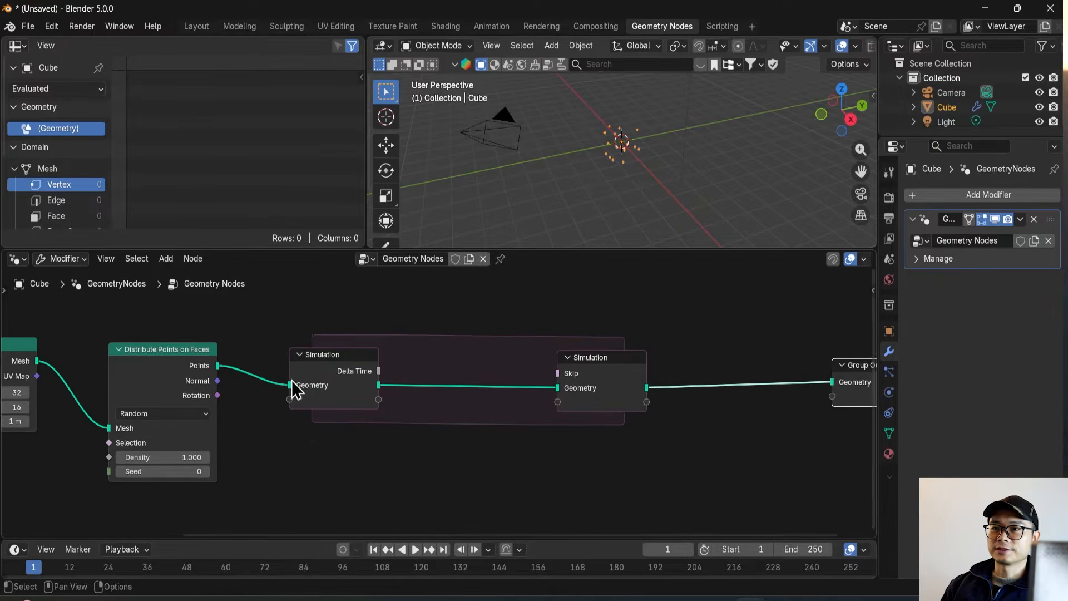
Step: Insert a Set Position node on the geometry link inside the Simulation zone
{"action": "scroll", "coordinate": [444, 398], "scroll_direction": "up", "scroll_amount": 1}
{"action": "key", "text": "shift+a"}
{"action": "type", "text": "setp"}
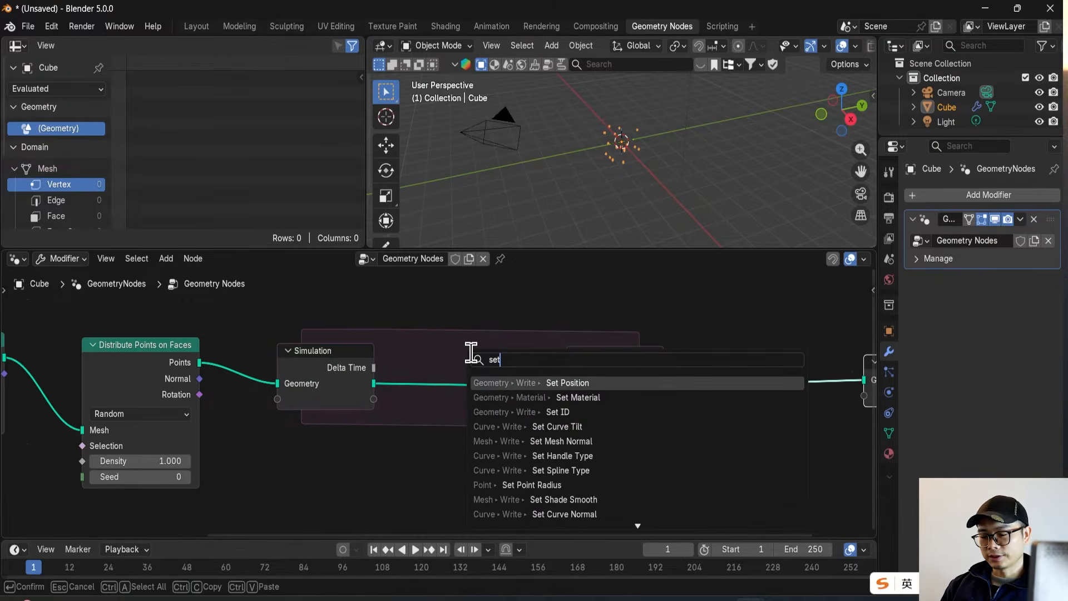
{"action": "key", "text": "Return"}
{"action": "left_click", "coordinate": [459, 363]}
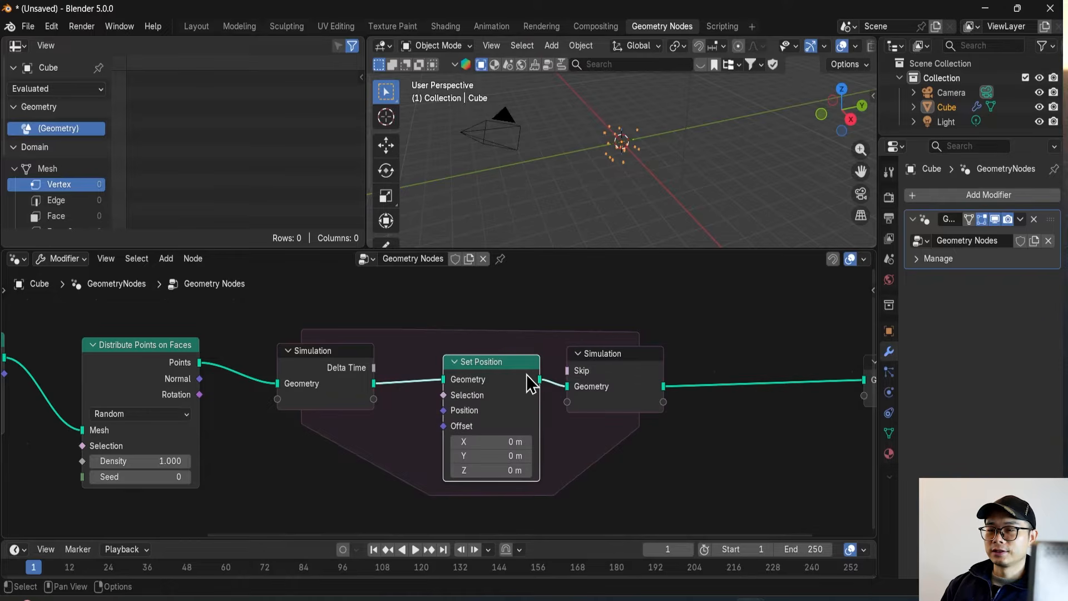
Step: Move the UV Sphere, Distribute Points on Faces and Simulation input nodes away from Set Position to free space
{"action": "middle_click_drag", "start_coordinate": [527, 372], "coordinate": [529, 359]}
{"action": "scroll", "coordinate": [528, 357], "scroll_direction": "up", "scroll_amount": 1}
{"action": "middle_click_drag", "start_coordinate": [240, 359], "coordinate": [478, 362]}
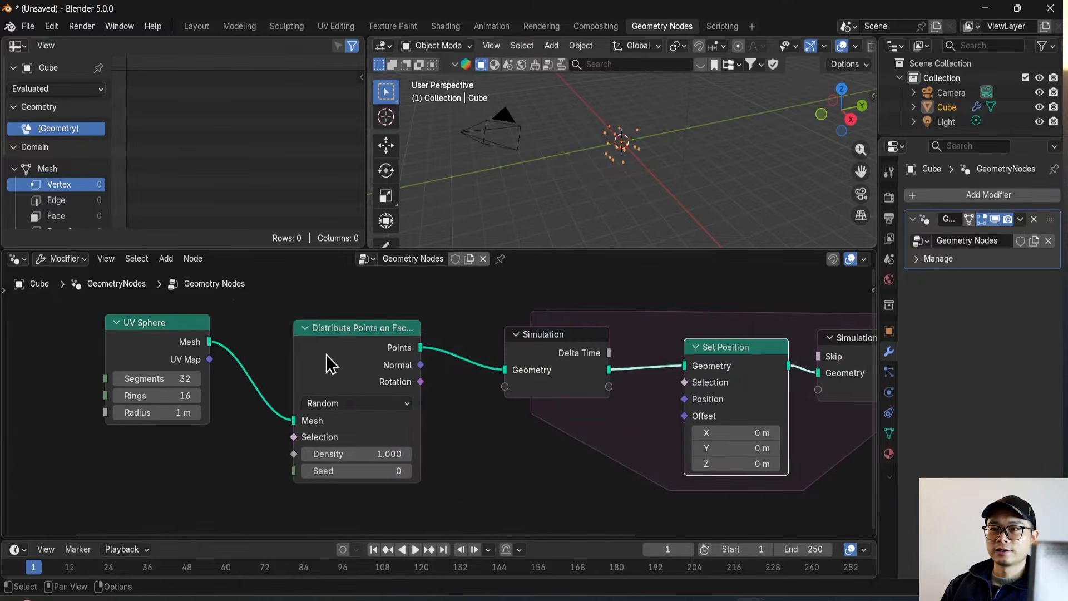
{"action": "left_click_drag", "start_coordinate": [326, 355], "coordinate": [307, 350]}
{"action": "left_click_drag", "start_coordinate": [429, 413], "coordinate": [134, 358]}
{"action": "left_click_drag", "start_coordinate": [374, 352], "coordinate": [257, 353]}
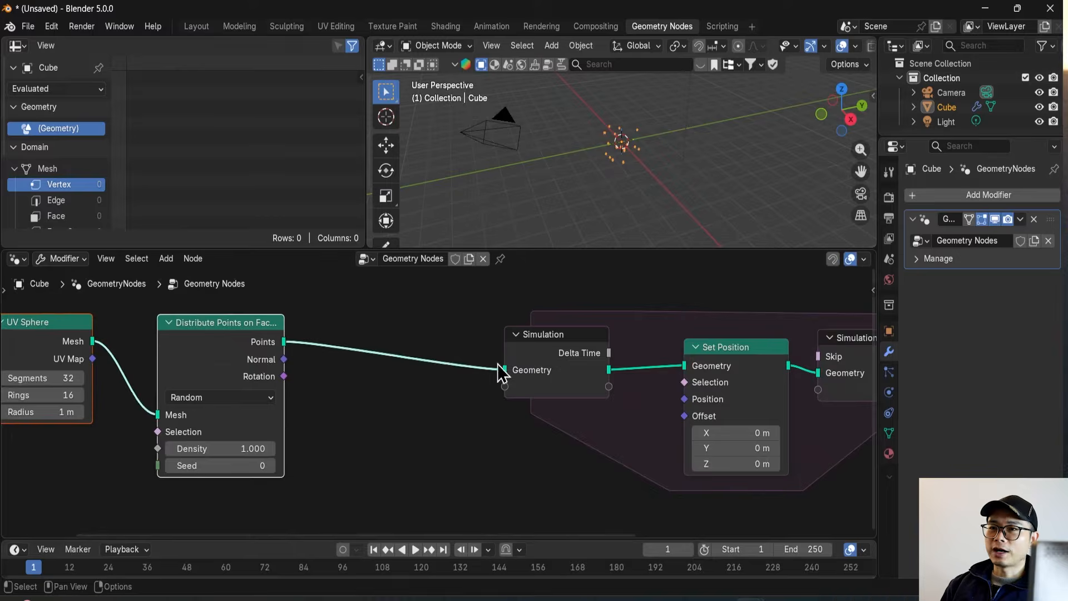
{"action": "middle_click_drag", "start_coordinate": [564, 356], "coordinate": [362, 342]}
{"action": "left_click_drag", "start_coordinate": [356, 340], "coordinate": [284, 332]}
{"action": "left_click", "coordinate": [283, 332]}
{"action": "scroll", "coordinate": [535, 379], "scroll_direction": "down", "scroll_amount": 1}
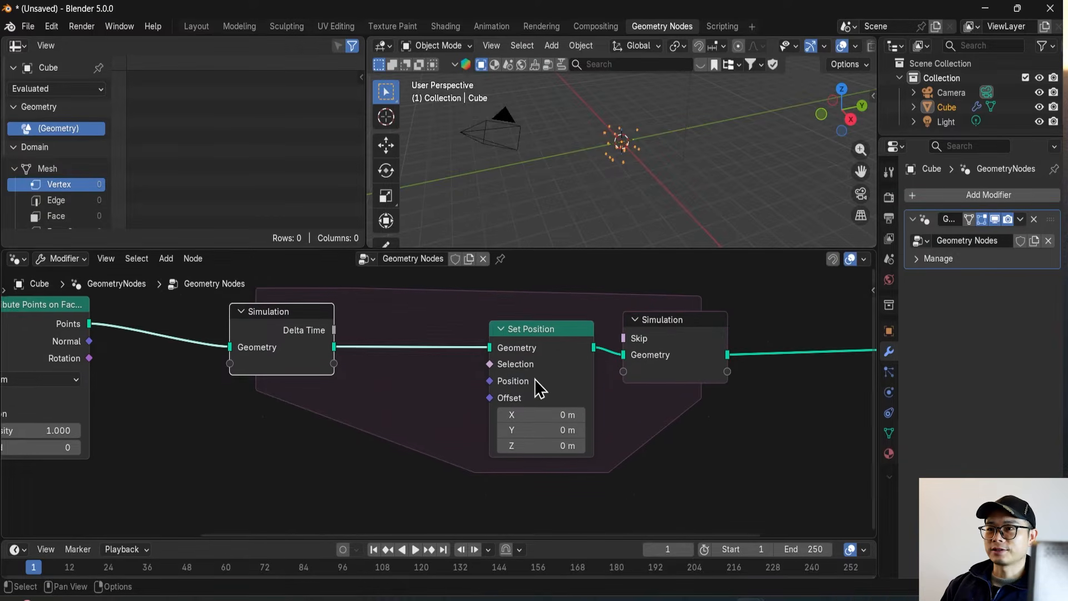
{"action": "scroll", "coordinate": [518, 367], "scroll_direction": "down", "scroll_amount": 1}
{"action": "scroll", "coordinate": [334, 423], "scroll_direction": "up", "scroll_amount": 1}
Step: Add a Noise Texture node in the empty area below the Simulation zone
{"action": "key", "text": "shift+a"}
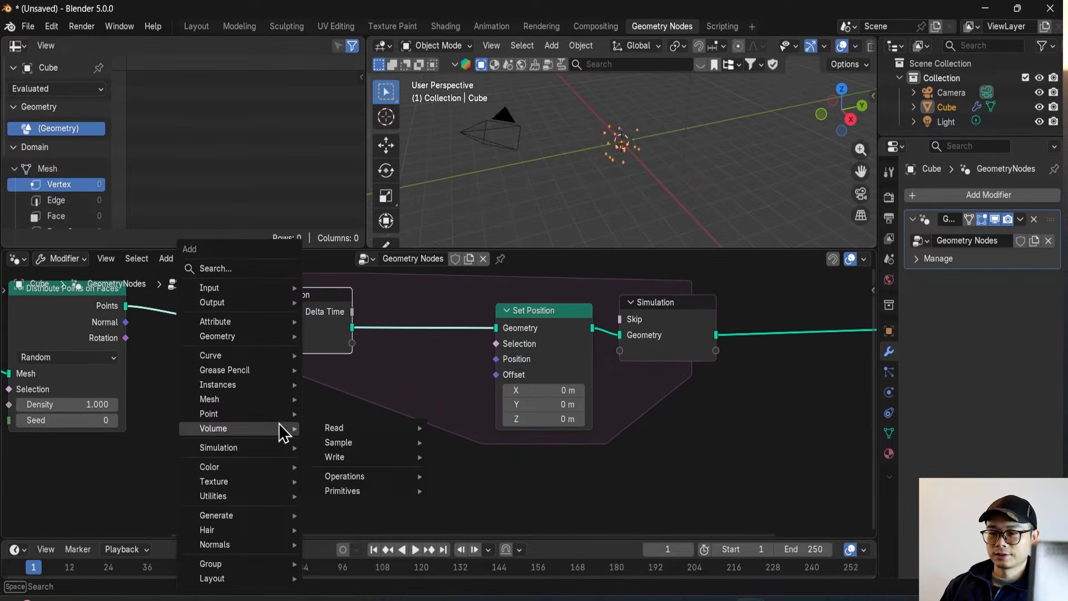
{"action": "type", "text": "nois"}
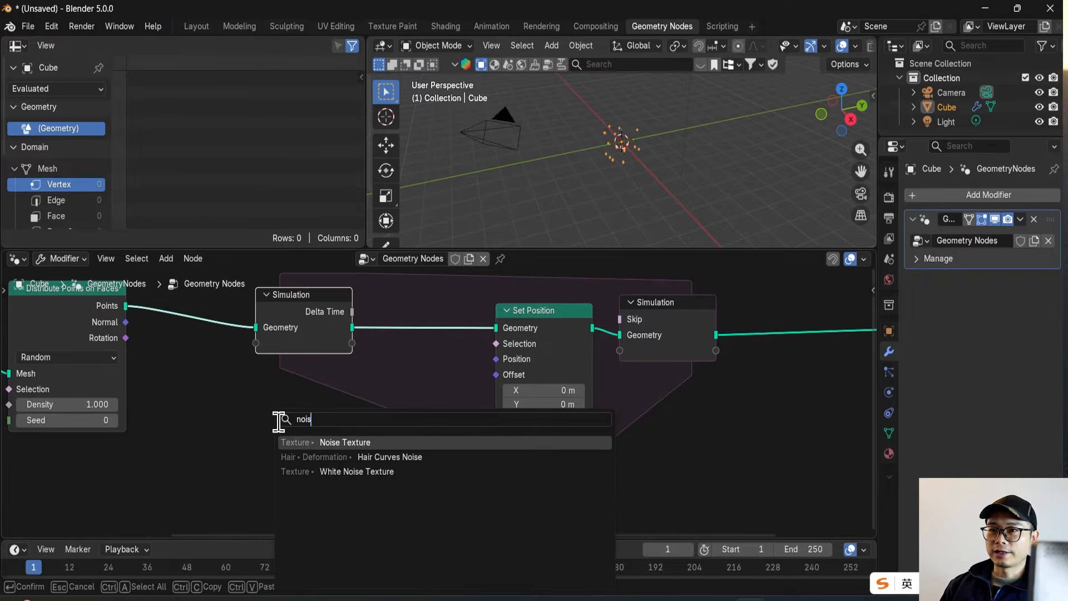
{"action": "left_click", "coordinate": [328, 440]}
{"action": "left_click", "coordinate": [179, 464]}
{"action": "middle_click_drag", "start_coordinate": [288, 480], "coordinate": [319, 418]}
{"action": "scroll", "coordinate": [320, 423], "scroll_direction": "down", "scroll_amount": 1}
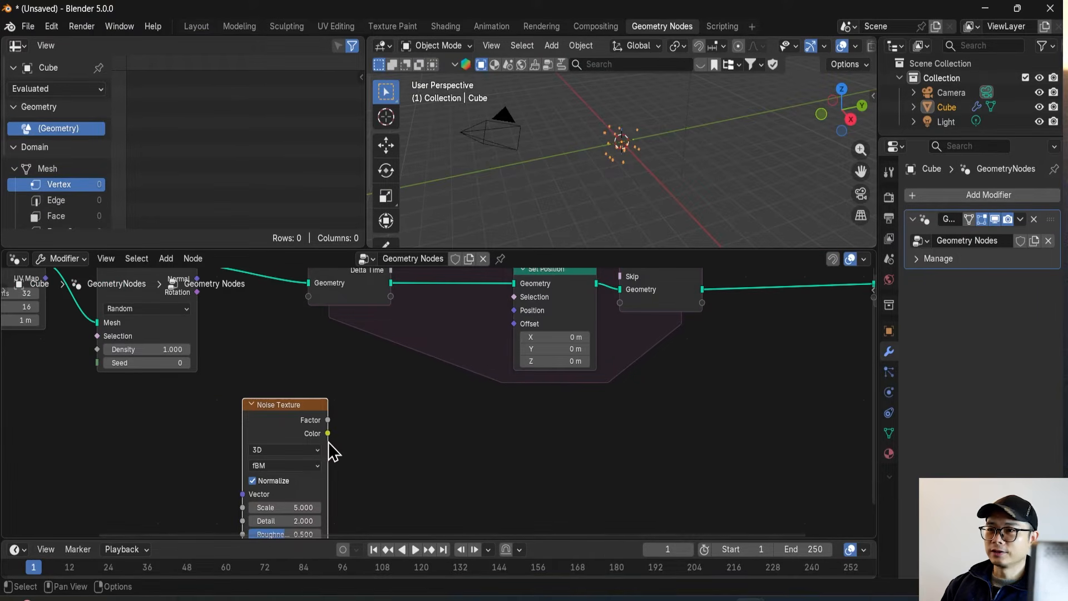
Step: Add a vector Map Range node driven by the Noise Texture's Color output and place it beside the texture
{"action": "left_click_drag", "start_coordinate": [328, 434], "coordinate": [357, 423]}
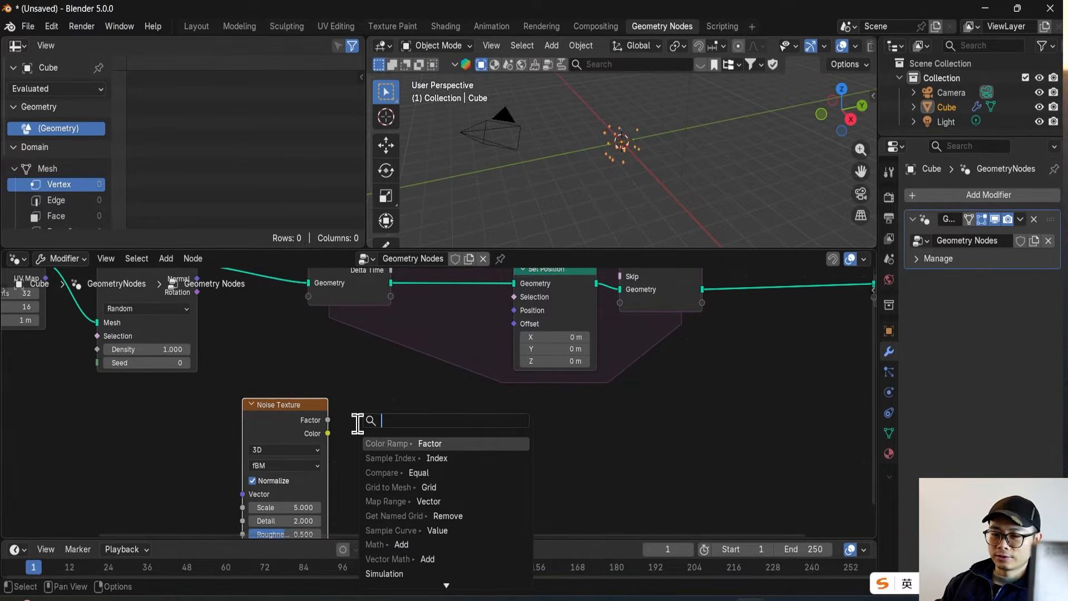
{"action": "type", "text": "map"}
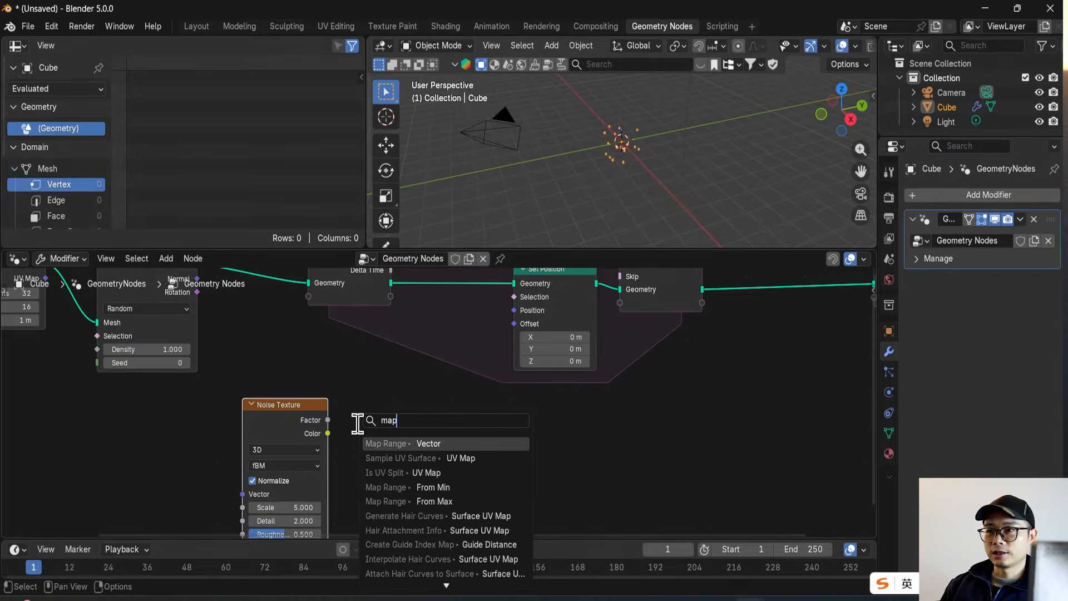
{"action": "key", "text": "BackSpace"}
{"action": "key", "text": "BackSpace"}
{"action": "key", "text": "BackSpace"}
{"action": "type", "text": "map"}
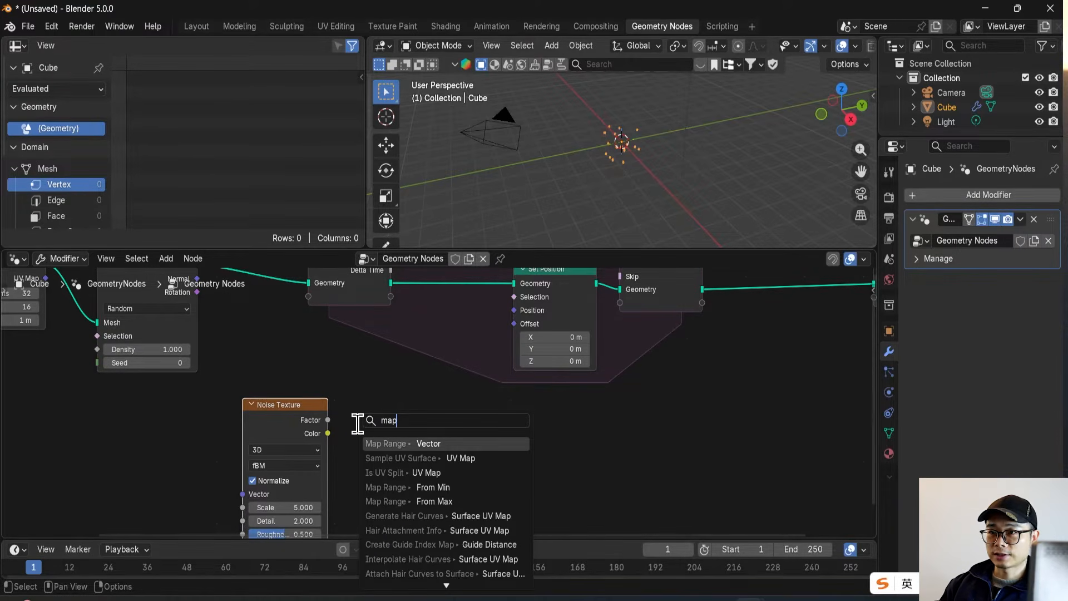
{"action": "key", "text": "Return"}
{"action": "left_click", "coordinate": [406, 406]}
{"action": "middle_click_drag", "start_coordinate": [451, 351], "coordinate": [427, 296]}
{"action": "scroll", "coordinate": [372, 375], "scroll_direction": "up", "scroll_amount": 1}
{"action": "middle_click_drag", "start_coordinate": [372, 371], "coordinate": [376, 370]}
{"action": "left_click_drag", "start_coordinate": [365, 338], "coordinate": [375, 321]}
Step: Edit all three To Min components of the Map Range node together
{"action": "middle_click_drag", "start_coordinate": [388, 415], "coordinate": [382, 337]}
{"action": "scroll", "coordinate": [381, 345], "scroll_direction": "up", "scroll_amount": 1}
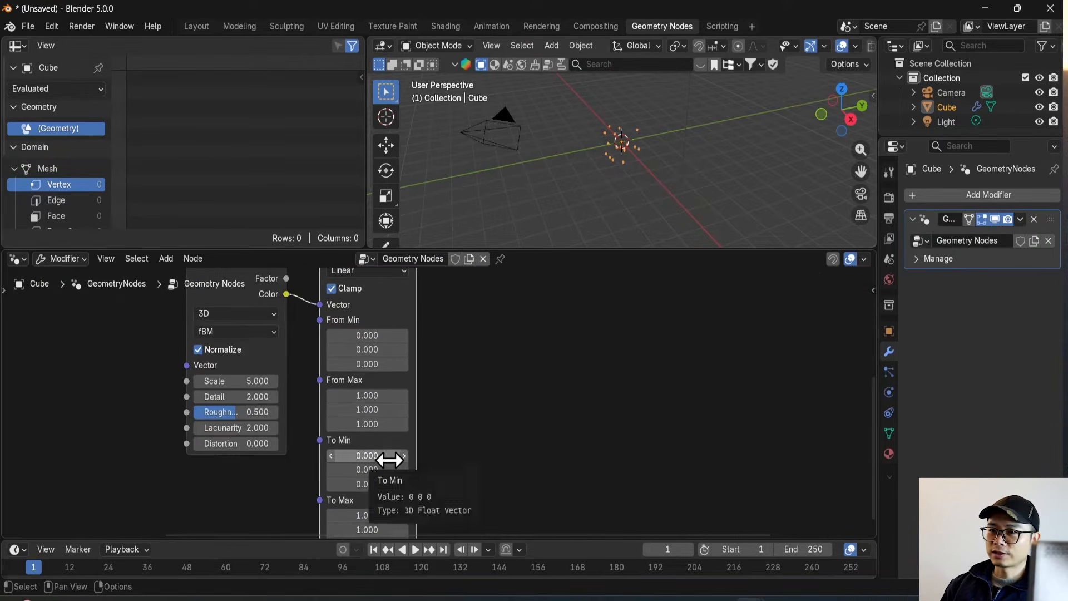
{"action": "middle_click_drag", "start_coordinate": [390, 459], "coordinate": [386, 403]}
{"action": "left_click", "coordinate": [386, 396]}
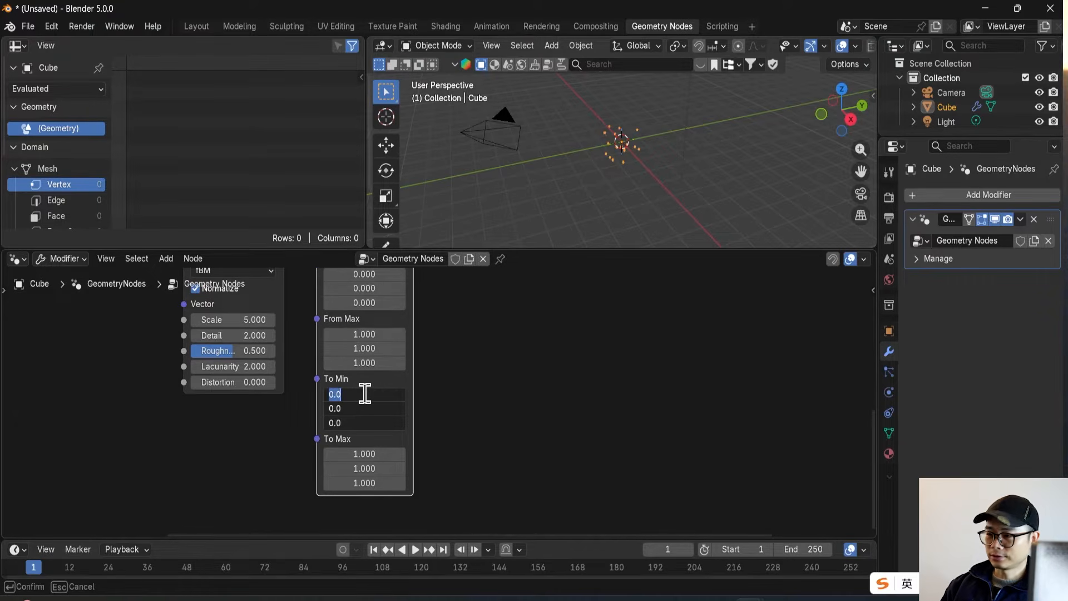
{"action": "key", "text": "Return"}
Step: Connect the Map Range Vector output to the Offset input of the Set Position node
{"action": "middle_click_drag", "start_coordinate": [333, 361], "coordinate": [362, 463]}
{"action": "scroll", "coordinate": [361, 462], "scroll_direction": "down", "scroll_amount": 1}
{"action": "middle_click_drag", "start_coordinate": [383, 389], "coordinate": [382, 455]}
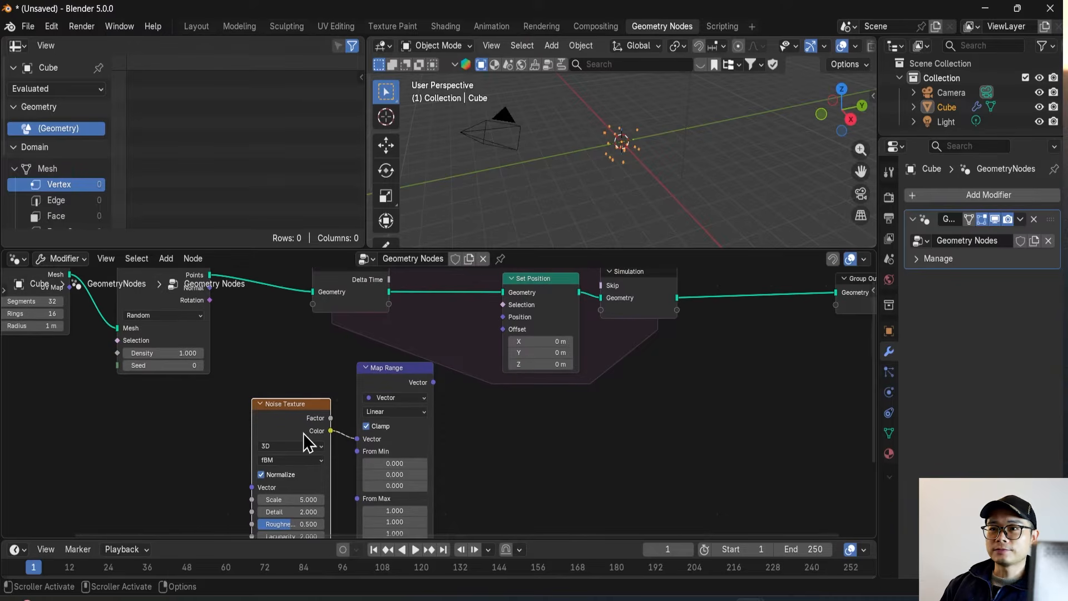
{"action": "left_click_drag", "start_coordinate": [433, 382], "coordinate": [503, 329]}
{"action": "scroll", "coordinate": [529, 334], "scroll_direction": "up", "scroll_amount": 1}
{"action": "middle_click_drag", "start_coordinate": [345, 418], "coordinate": [393, 393]}
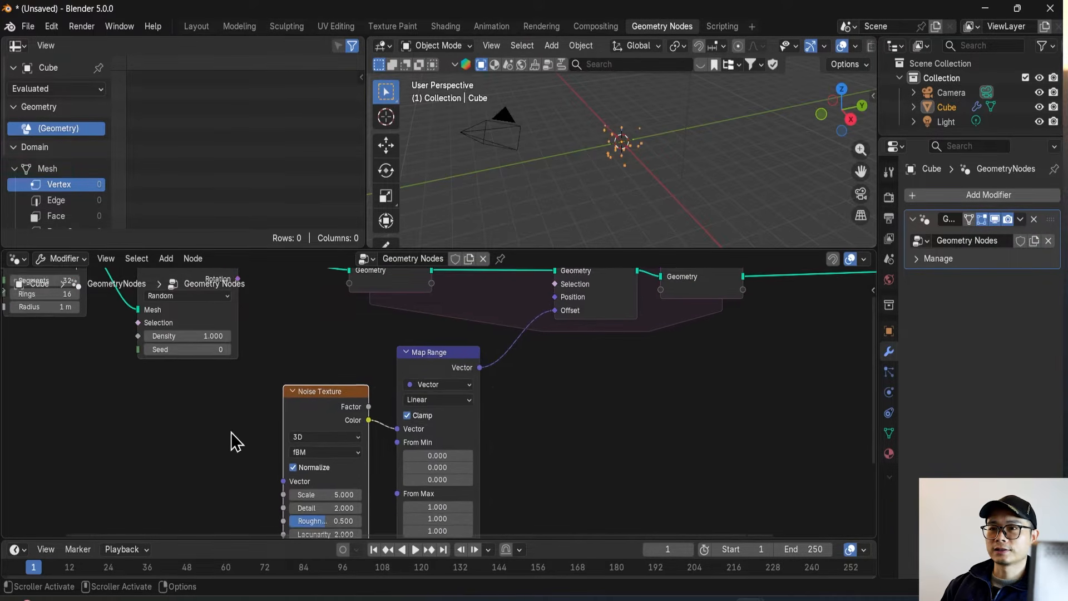
Step: Set the Noise Texture node's dimensions to 4D
{"action": "scroll", "coordinate": [216, 439], "scroll_direction": "up", "scroll_amount": 1}
{"action": "middle_click_drag", "start_coordinate": [75, 455], "coordinate": [146, 421]}
{"action": "key", "text": "shift+a"}
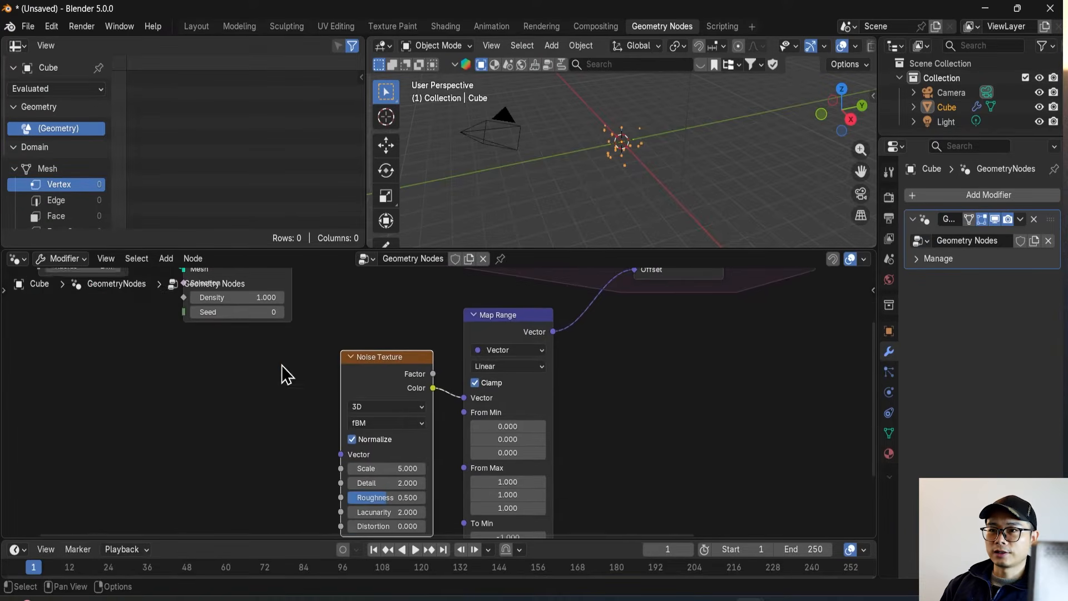
{"action": "scroll", "coordinate": [386, 416], "scroll_direction": "up", "scroll_amount": 1}
{"action": "middle_click_drag", "start_coordinate": [386, 417], "coordinate": [390, 380]}
{"action": "left_click", "coordinate": [384, 371]}
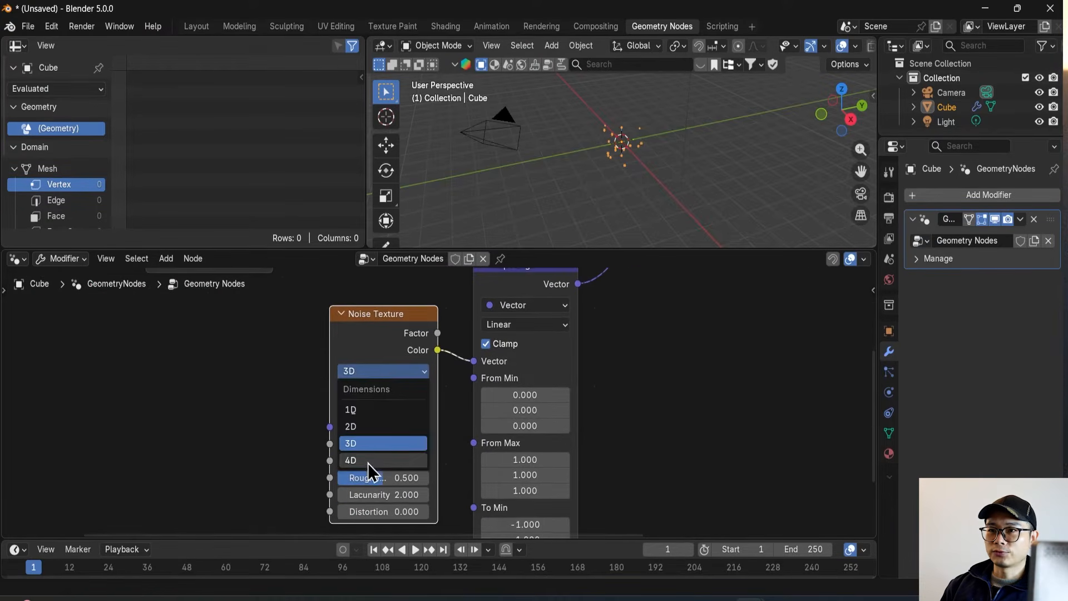
{"action": "left_click", "coordinate": [368, 468]}
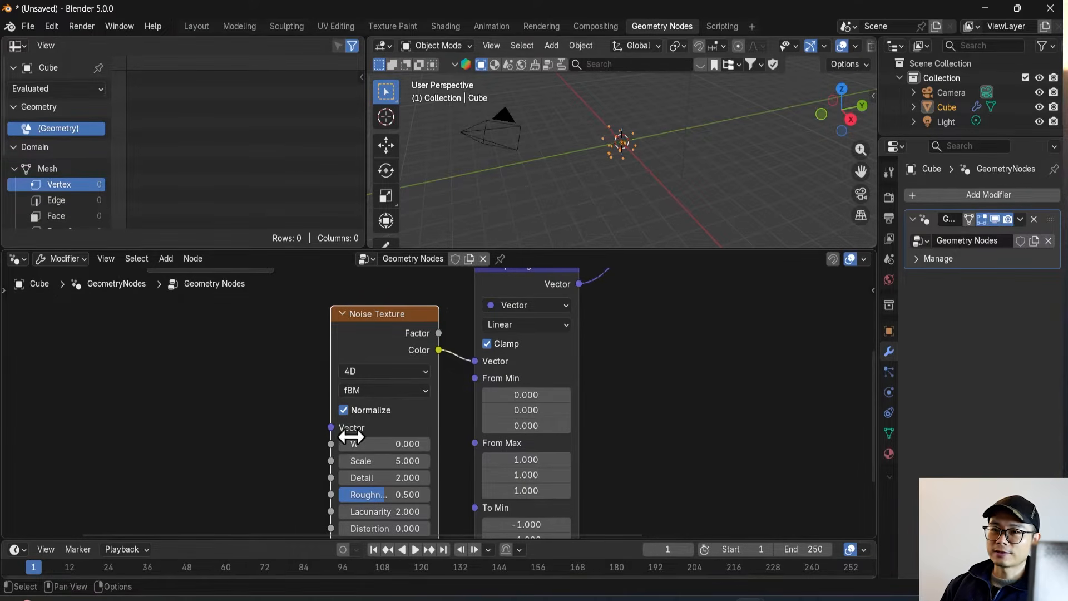
Step: Add a Scene Time node and connect its Seconds output to the Noise Texture's W input
{"action": "key", "text": "shift+a"}
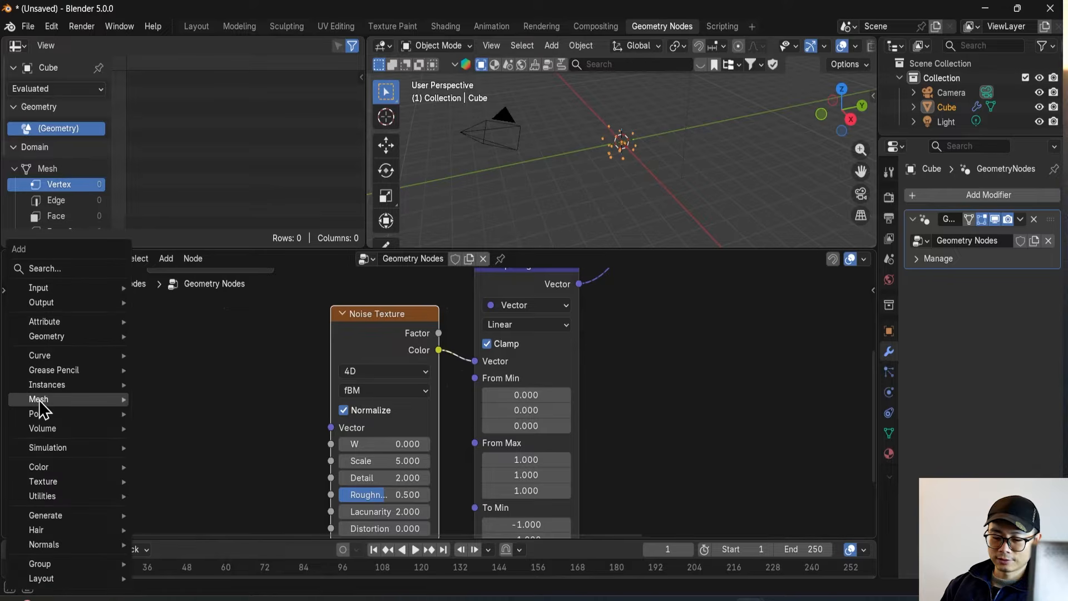
{"action": "type", "text": "time"}
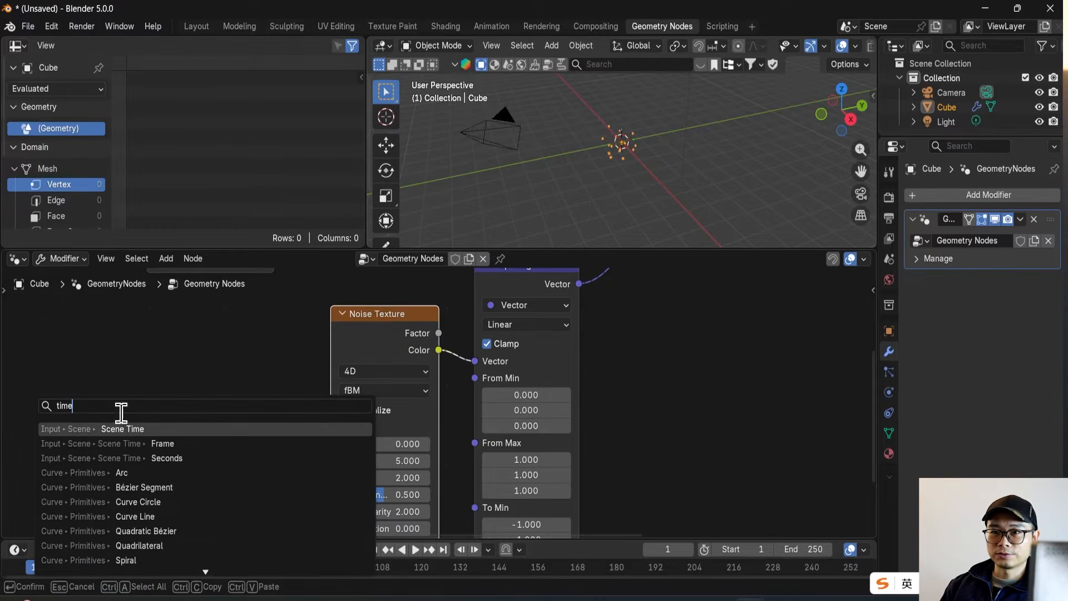
{"action": "left_click", "coordinate": [155, 427]}
{"action": "left_click", "coordinate": [86, 425]}
{"action": "left_click_drag", "start_coordinate": [121, 441], "coordinate": [331, 444]}
Step: Insert a Math node set to Multiply on the link between Scene Time and the Noise Texture's W input
{"action": "key", "text": "shift+a"}
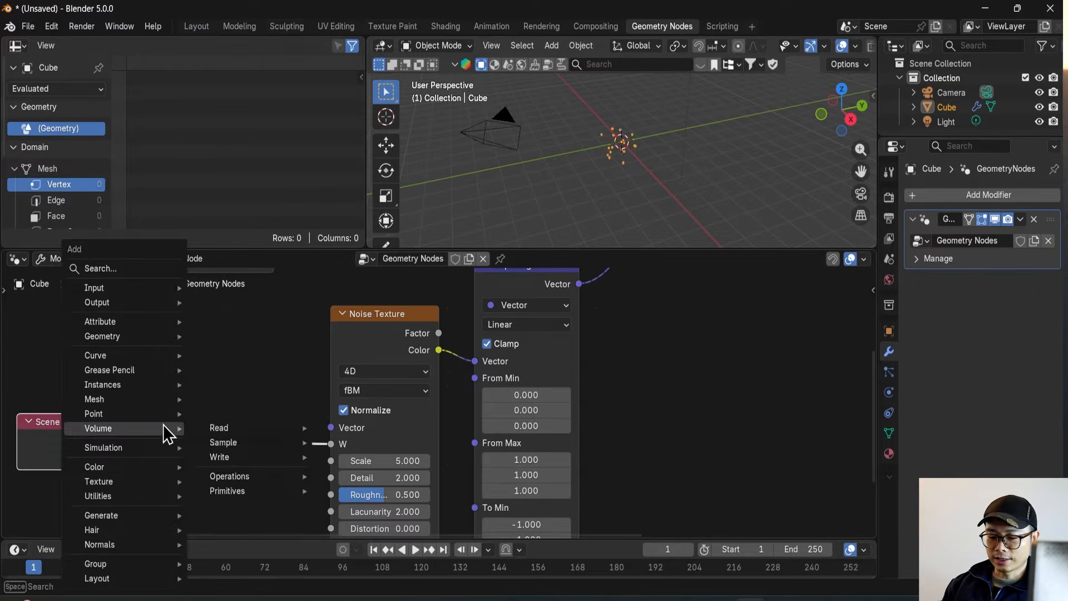
{"action": "type", "text": "math"}
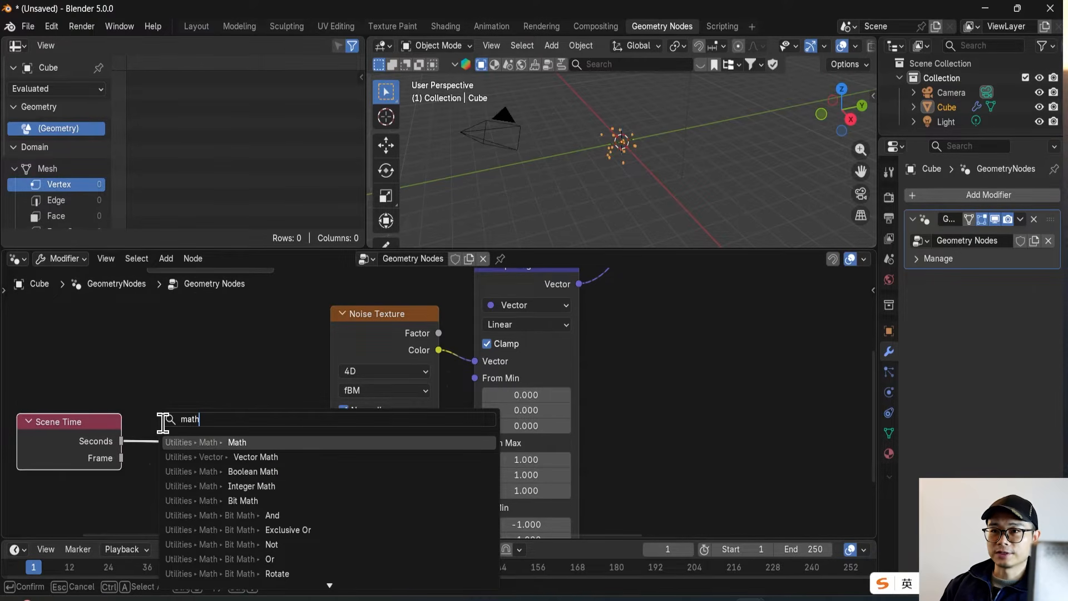
{"action": "left_click", "coordinate": [239, 442]}
{"action": "left_click", "coordinate": [167, 394]}
{"action": "left_click", "coordinate": [231, 441]}
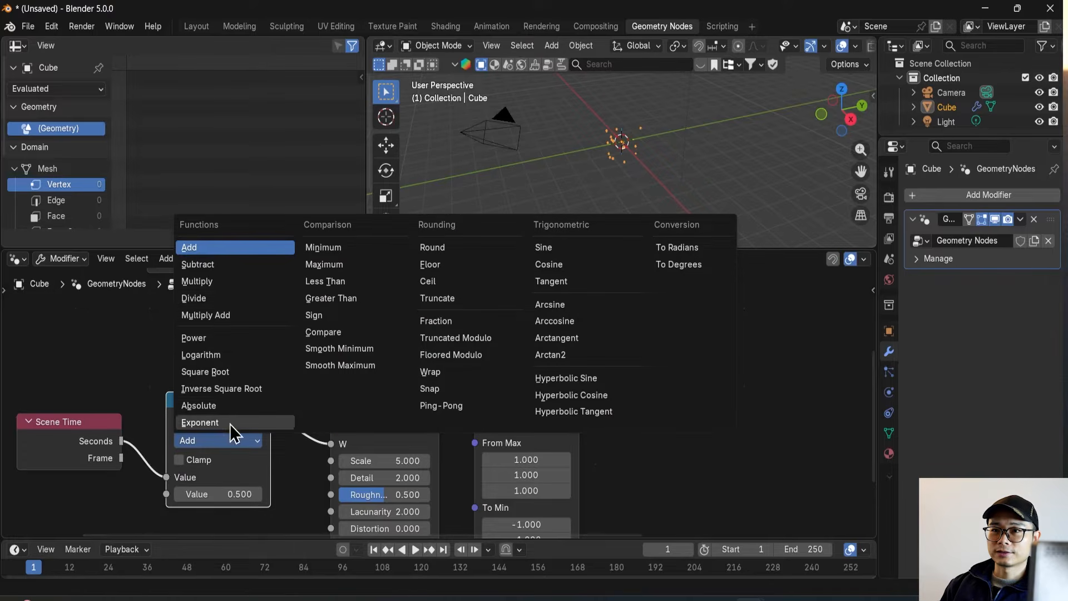
{"action": "left_click", "coordinate": [227, 281]}
{"action": "middle_click_drag", "start_coordinate": [246, 473], "coordinate": [218, 473]}
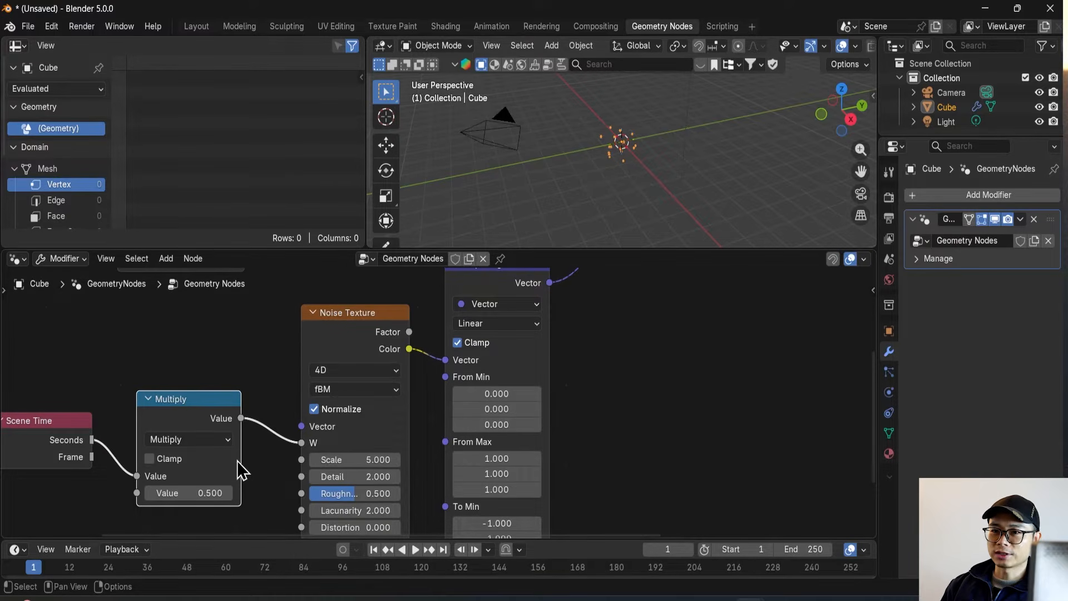
Step: Shift the Simulation output node away from Set Position to widen the Simulation zone
{"action": "scroll", "coordinate": [242, 476], "scroll_direction": "down", "scroll_amount": 3}
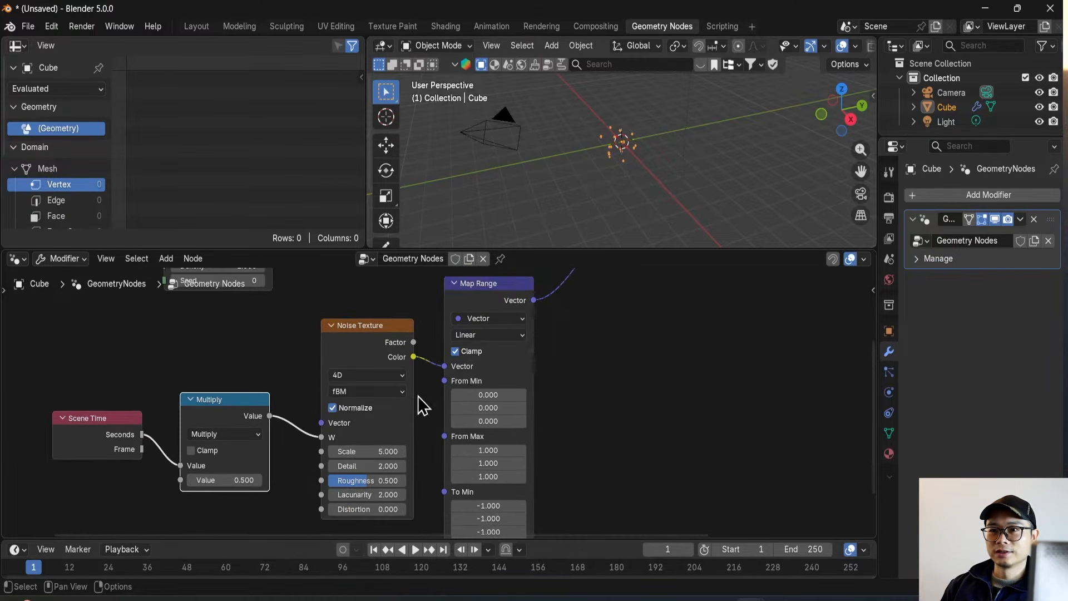
{"action": "middle_click_drag", "start_coordinate": [522, 364], "coordinate": [454, 424]}
{"action": "scroll", "coordinate": [505, 386], "scroll_direction": "up", "scroll_amount": 2}
{"action": "left_click_drag", "start_coordinate": [536, 359], "coordinate": [573, 367]}
{"action": "scroll", "coordinate": [462, 345], "scroll_direction": "up", "scroll_amount": 1}
{"action": "middle_click_drag", "start_coordinate": [466, 354], "coordinate": [477, 369]}
Step: Save the Blender file under the name "test EN" in the volume growth folder
{"action": "key", "text": "ctrl+s"}
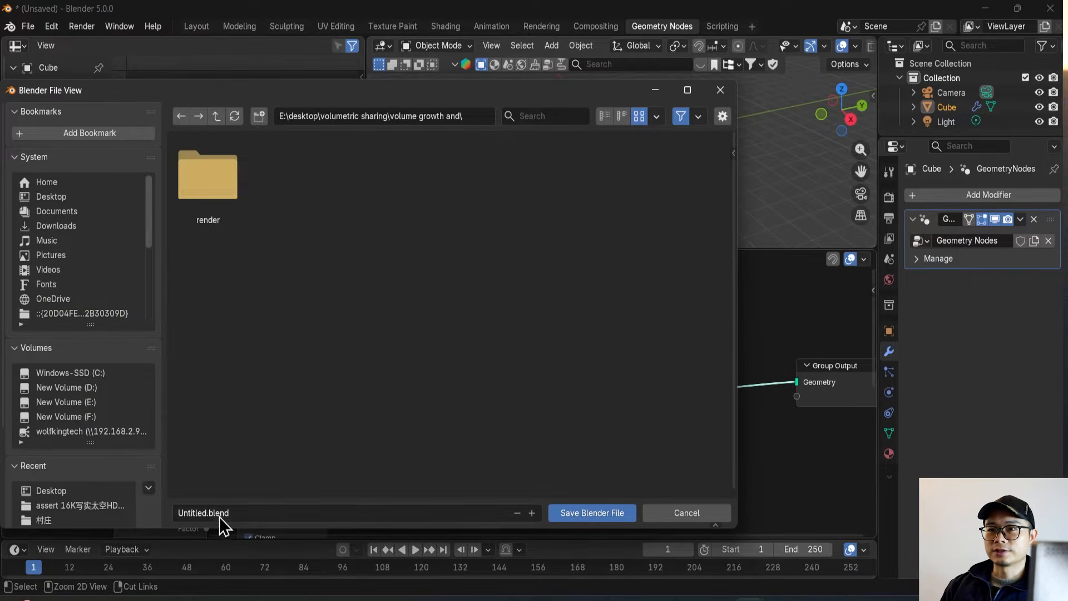
{"action": "left_click", "coordinate": [228, 517]}
{"action": "type", "text": "test EN"}
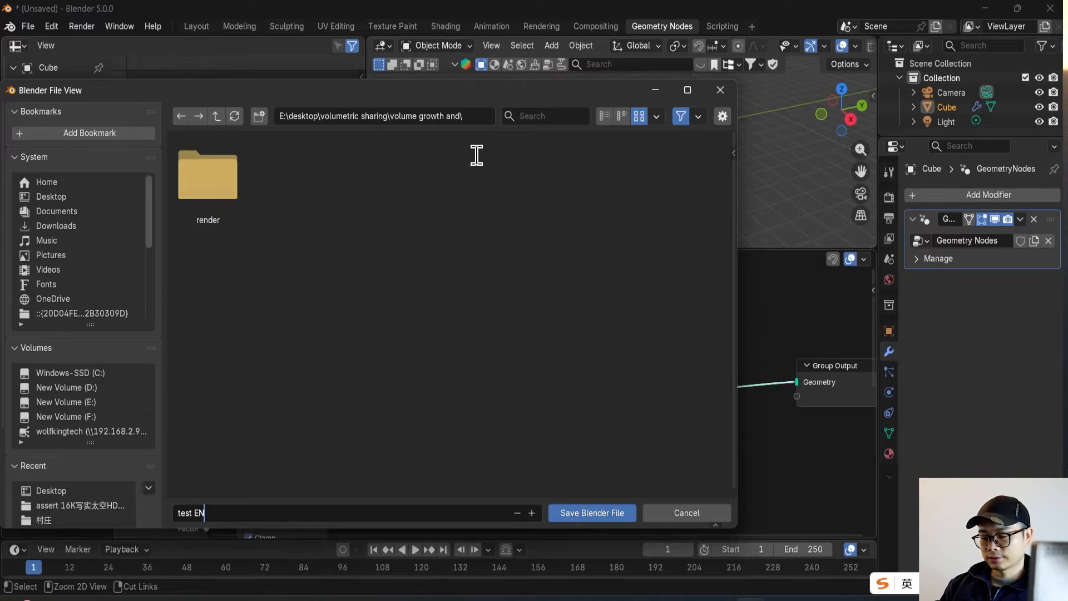
{"action": "key", "text": "Return"}
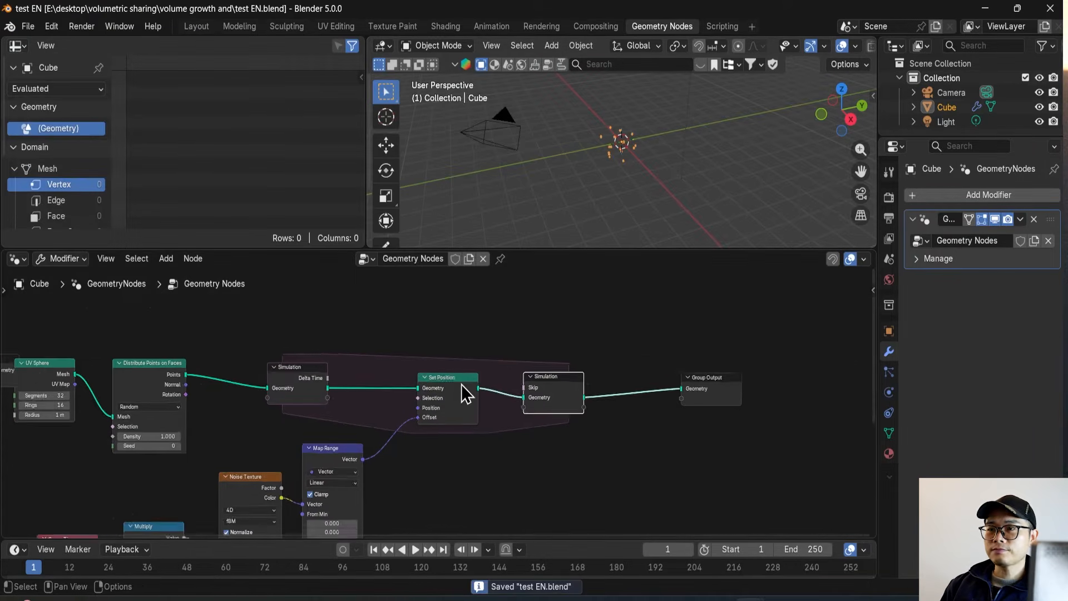
Step: Play the animation to preview how the simulated points move
{"action": "scroll", "coordinate": [462, 385], "scroll_direction": "up", "scroll_amount": 1}
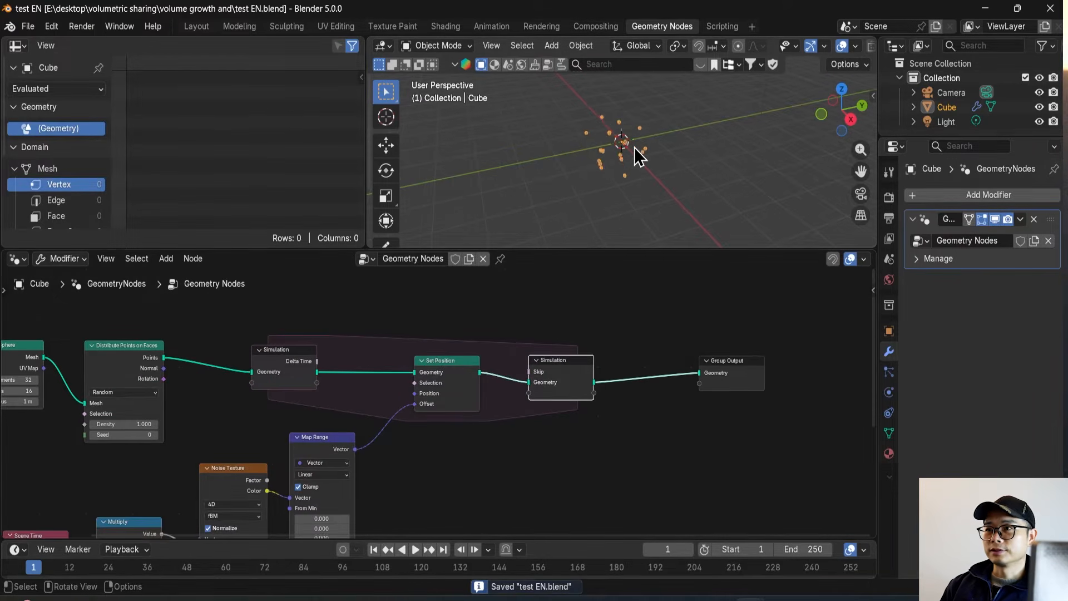
{"action": "key", "text": "space"}
{"action": "scroll", "coordinate": [334, 446], "scroll_direction": "down", "scroll_amount": 2}
Step: Set the Multiply node's value after Scene Time to 0.1
{"action": "left_click_drag", "start_coordinate": [248, 479], "coordinate": [419, 410]}
{"action": "middle_click_drag", "start_coordinate": [419, 410], "coordinate": [423, 408]}
{"action": "scroll", "coordinate": [481, 384], "scroll_direction": "up", "scroll_amount": 1}
{"action": "middle_click_drag", "start_coordinate": [486, 380], "coordinate": [364, 396]}
{"action": "middle_click_drag", "start_coordinate": [412, 362], "coordinate": [501, 376]}
{"action": "scroll", "coordinate": [409, 431], "scroll_direction": "up", "scroll_amount": 1}
{"action": "middle_click_drag", "start_coordinate": [405, 437], "coordinate": [378, 401]}
{"action": "scroll", "coordinate": [359, 484], "scroll_direction": "up", "scroll_amount": 1}
{"action": "scroll", "coordinate": [345, 490], "scroll_direction": "up", "scroll_amount": 1}
{"action": "middle_click_drag", "start_coordinate": [309, 474], "coordinate": [375, 423]}
{"action": "scroll", "coordinate": [262, 462], "scroll_direction": "up", "scroll_amount": 1}
{"action": "scroll", "coordinate": [264, 457], "scroll_direction": "up", "scroll_amount": 1}
{"action": "scroll", "coordinate": [373, 424], "scroll_direction": "up", "scroll_amount": 1}
{"action": "middle_click_drag", "start_coordinate": [263, 500], "coordinate": [285, 474]}
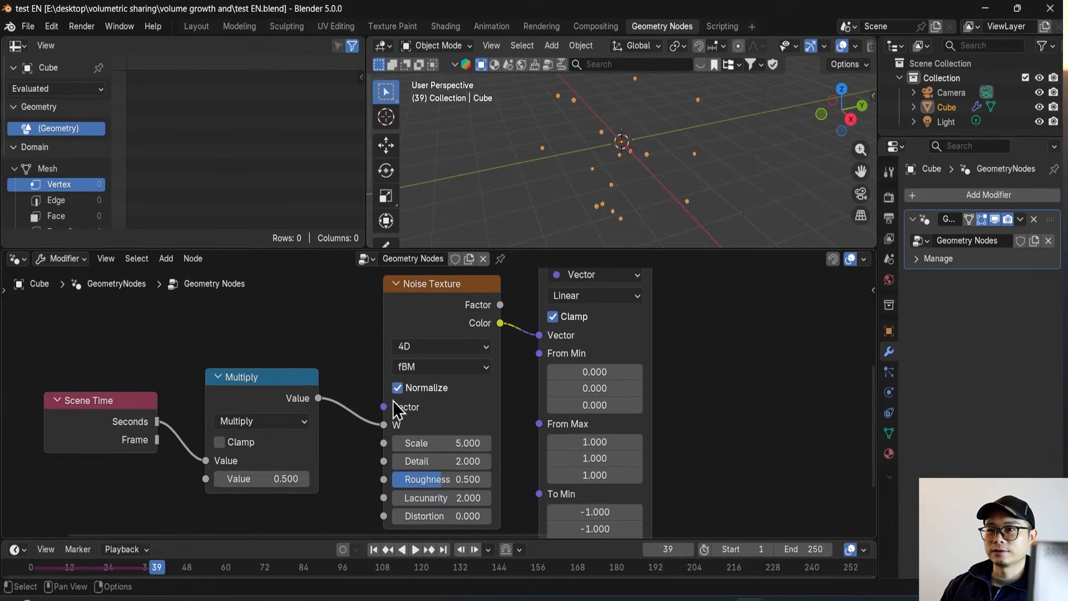
{"action": "scroll", "coordinate": [396, 412], "scroll_direction": "up", "scroll_amount": 1}
{"action": "left_click", "coordinate": [272, 482]}
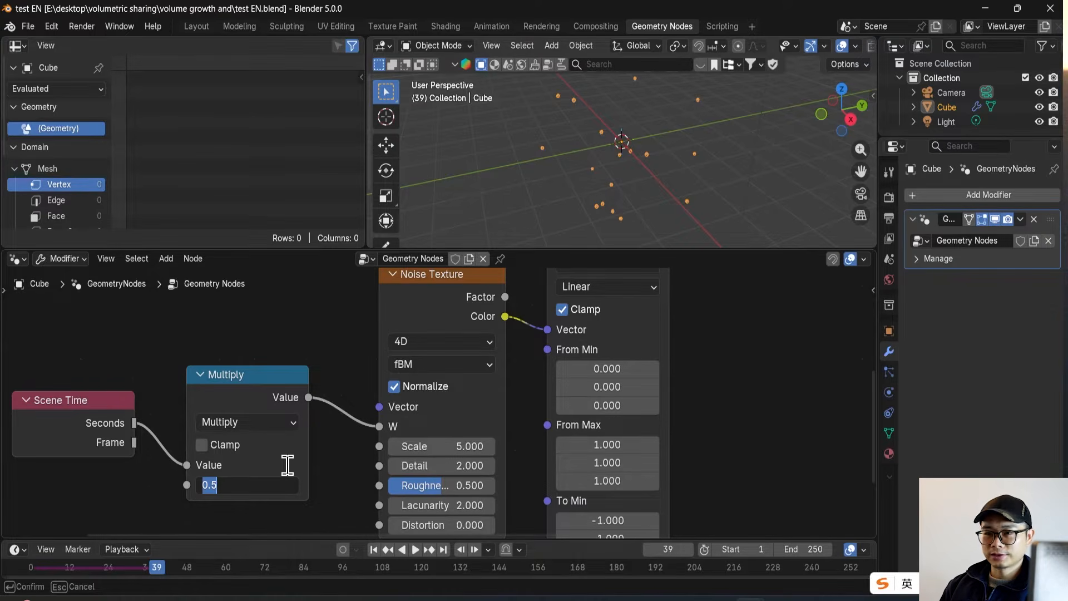
{"action": "type", "text": "0.1"}
{"action": "key", "text": "Return"}
Step: Reposition the Simulation input node to make room before Set Position inside the zone
{"action": "scroll", "coordinate": [409, 432], "scroll_direction": "down", "scroll_amount": 2}
{"action": "scroll", "coordinate": [463, 376], "scroll_direction": "down", "scroll_amount": 1}
{"action": "middle_click_drag", "start_coordinate": [463, 376], "coordinate": [394, 495]}
{"action": "middle_click_drag", "start_coordinate": [462, 373], "coordinate": [402, 449]}
{"action": "scroll", "coordinate": [437, 416], "scroll_direction": "up", "scroll_amount": 2}
{"action": "left_click_drag", "start_coordinate": [377, 381], "coordinate": [362, 414]}
{"action": "middle_click_drag", "start_coordinate": [438, 390], "coordinate": [370, 399]}
{"action": "middle_click_drag", "start_coordinate": [573, 175], "coordinate": [559, 147]}
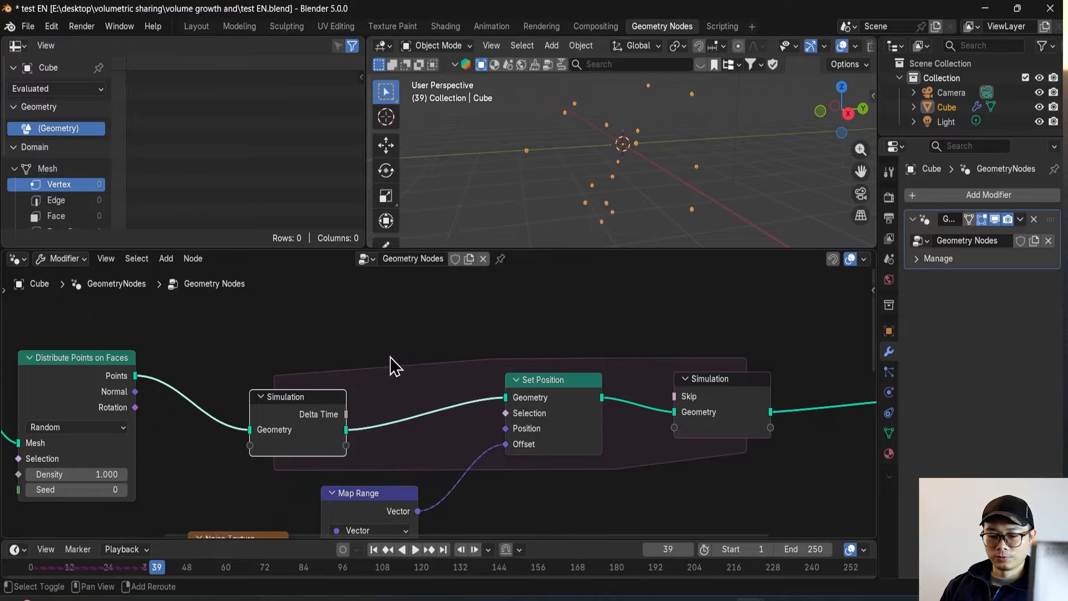
Step: Insert a Join Geometry node between the Simulation input and Set Position, and also feed it the Points from Distribute Points on Faces
{"action": "key", "text": "shift+a"}
{"action": "type", "text": "join"}
{"action": "key", "text": "Return"}
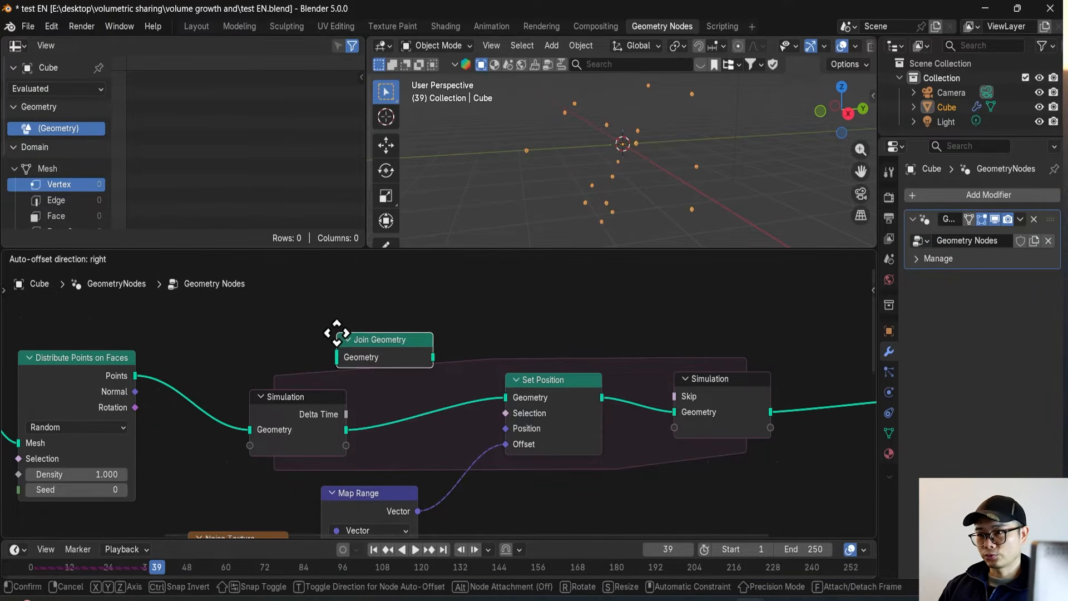
{"action": "left_click", "coordinate": [414, 338]}
{"action": "left_click_drag", "start_coordinate": [135, 376], "coordinate": [393, 365]}
{"action": "scroll", "coordinate": [431, 355], "scroll_direction": "down", "scroll_amount": 1}
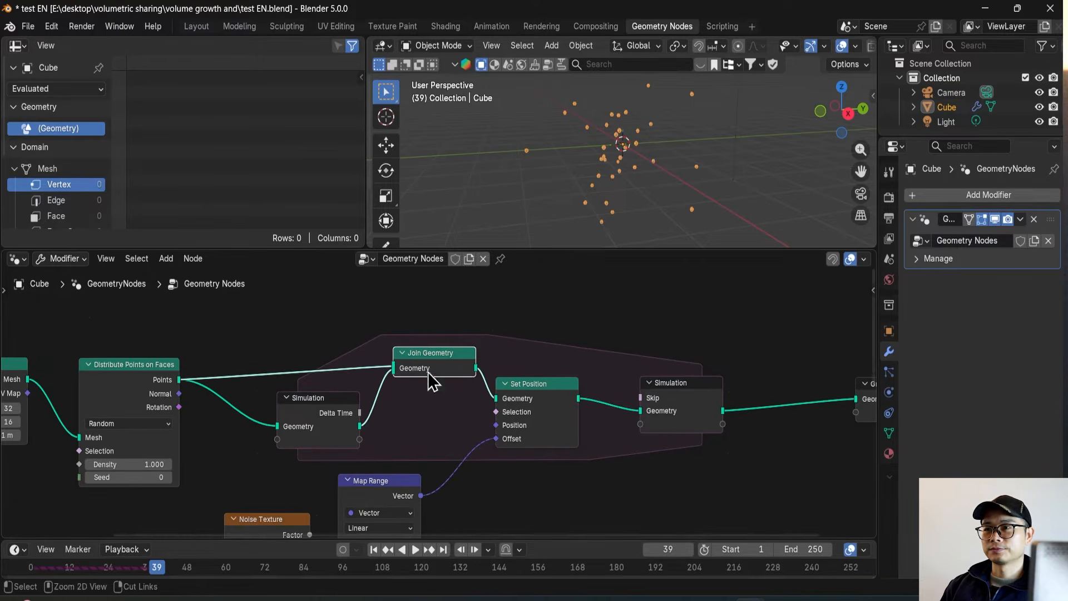
Step: Save the file and play the simulation from frame 0
{"action": "key", "text": "ctrl+s"}
{"action": "left_click_drag", "start_coordinate": [143, 566], "coordinate": [28, 568]}
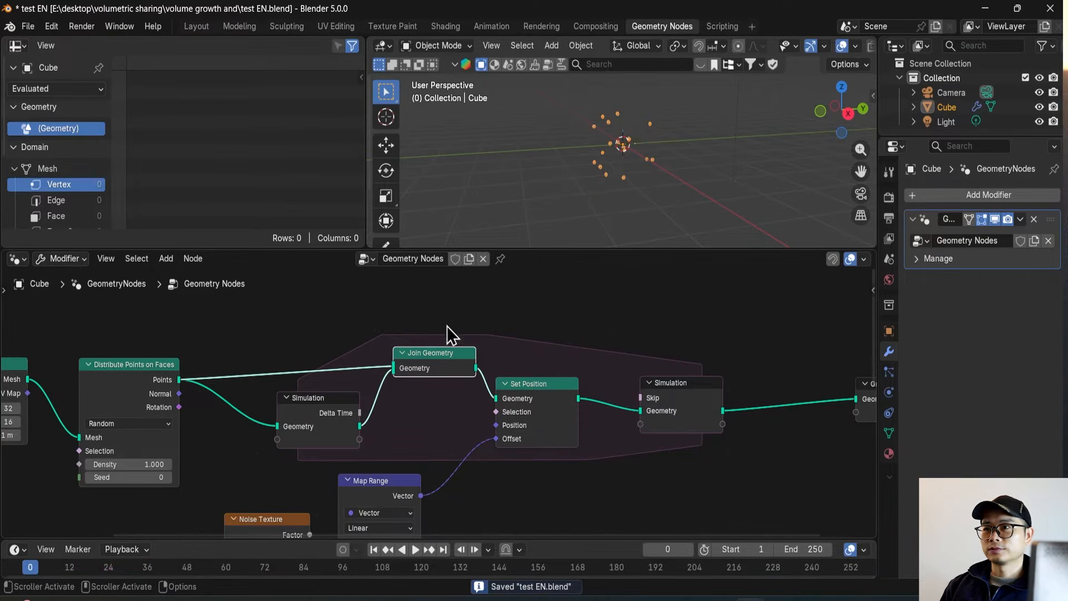
{"action": "key", "text": "space"}
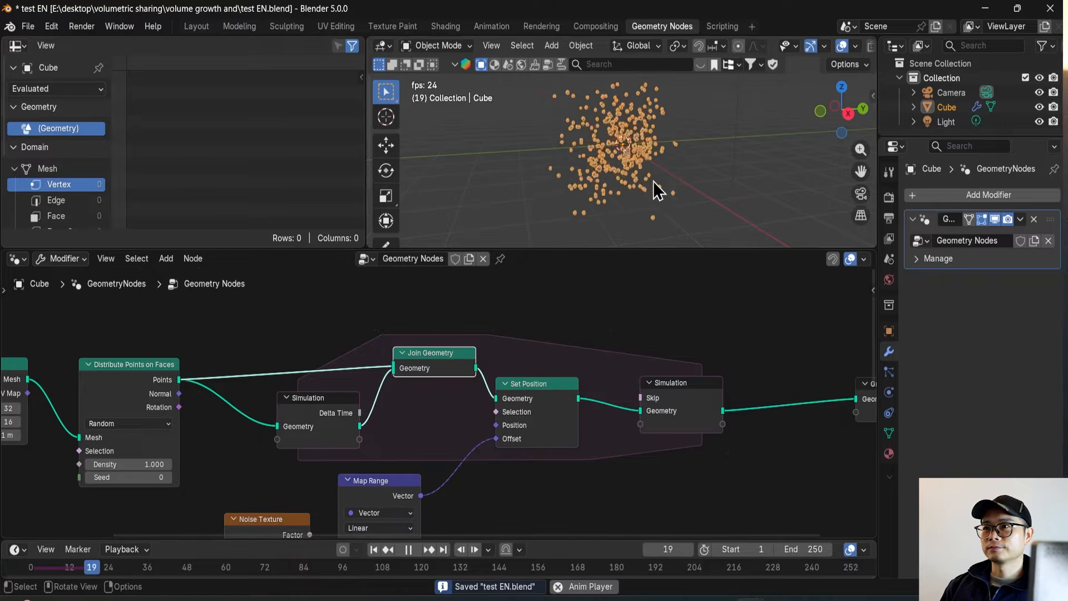
{"action": "key", "text": "space"}
Step: Set the Noise Texture node's Scale to 1
{"action": "middle_click_drag", "start_coordinate": [635, 451], "coordinate": [638, 370]}
{"action": "scroll", "coordinate": [626, 377], "scroll_direction": "down", "scroll_amount": 3}
{"action": "middle_click_drag", "start_coordinate": [644, 146], "coordinate": [619, 144]}
{"action": "scroll", "coordinate": [343, 459], "scroll_direction": "up", "scroll_amount": 2}
{"action": "middle_click_drag", "start_coordinate": [355, 465], "coordinate": [430, 418]}
{"action": "scroll", "coordinate": [440, 431], "scroll_direction": "up", "scroll_amount": 2}
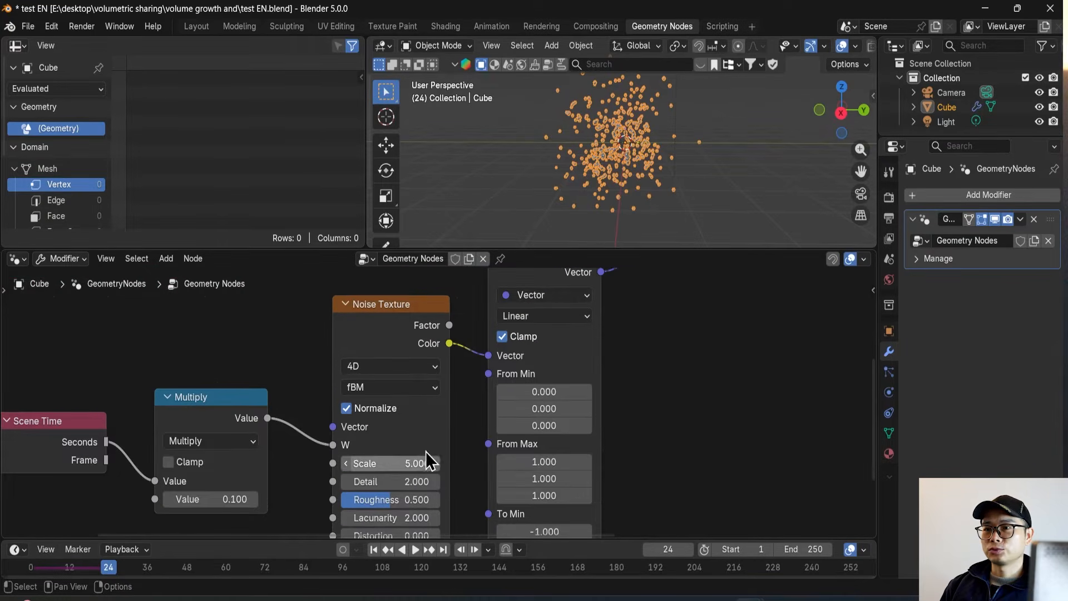
{"action": "left_click", "coordinate": [410, 460]}
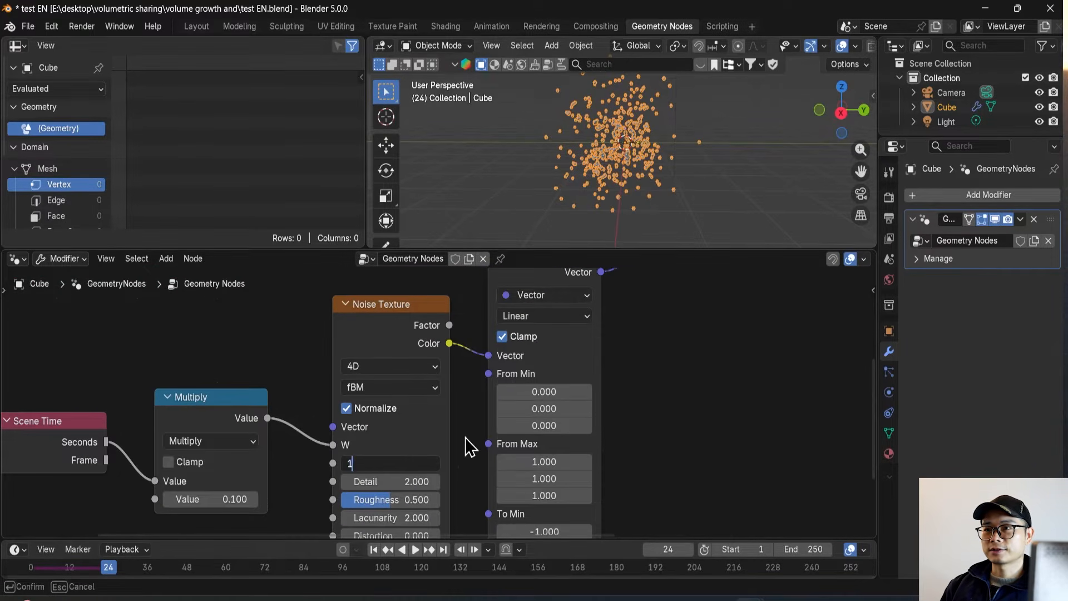
{"action": "type", "text": "1"}
{"action": "key", "text": "Return"}
Step: Replay the simulation from frame 0 and examine the point trails from another angle
{"action": "left_click_drag", "start_coordinate": [33, 568], "coordinate": [11, 572]}
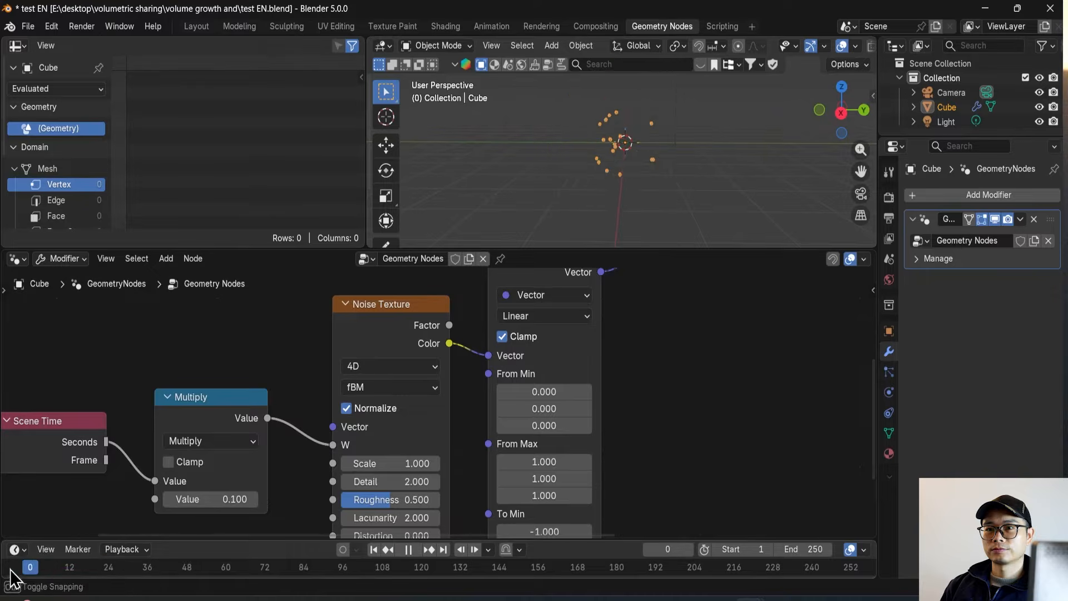
{"action": "key", "text": "space"}
{"action": "key", "text": "space"}
{"action": "middle_click_drag", "start_coordinate": [651, 145], "coordinate": [786, 188]}
{"action": "key", "text": "space"}
{"action": "key", "text": "space"}
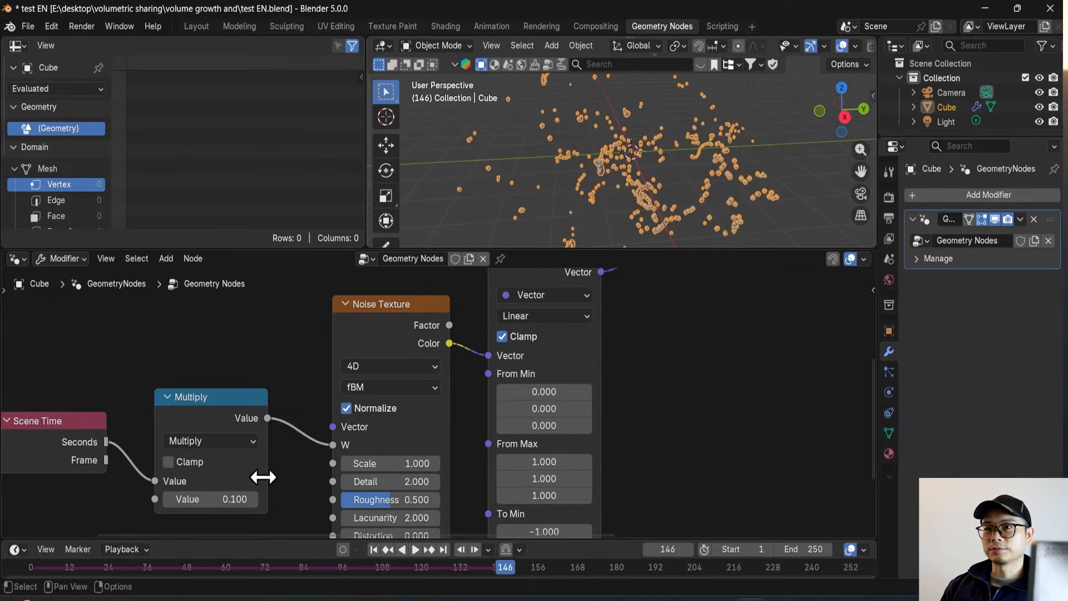
Step: Set the Multiply node's value to 0.2 and briefly play the simulation
{"action": "left_click", "coordinate": [239, 494]}
{"action": "type", "text": "0.2"}
{"action": "key", "text": "Return"}
{"action": "key", "text": "space"}
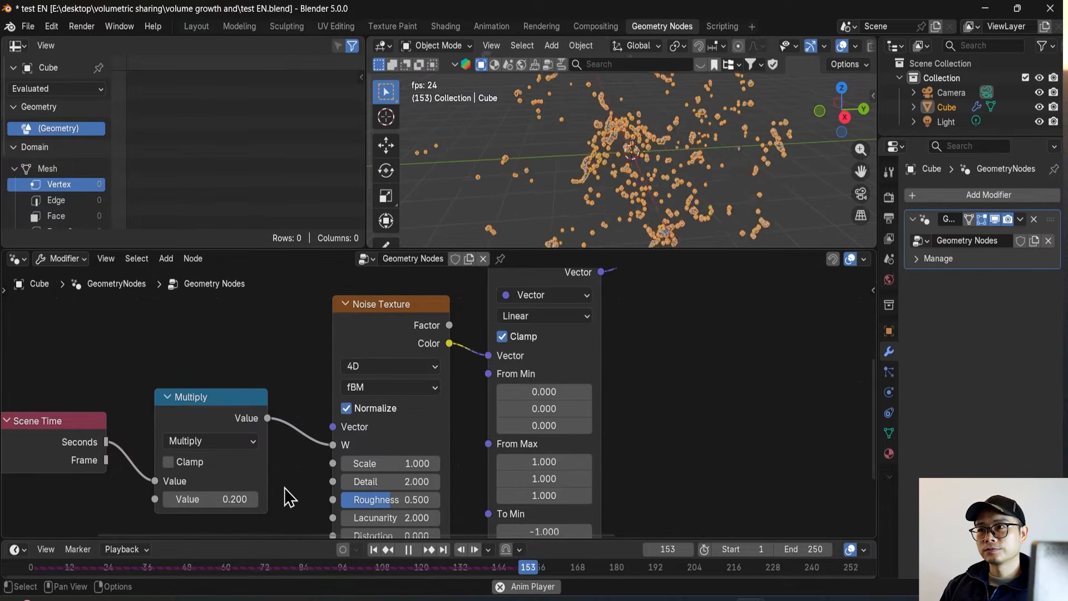
{"action": "key", "text": "space"}
Step: Widen the gap between the Simulation output node and the Group Output, and save the file
{"action": "middle_click_drag", "start_coordinate": [454, 397], "coordinate": [329, 456], "text": "ctrl"}
{"action": "key", "text": "ctrl+s"}
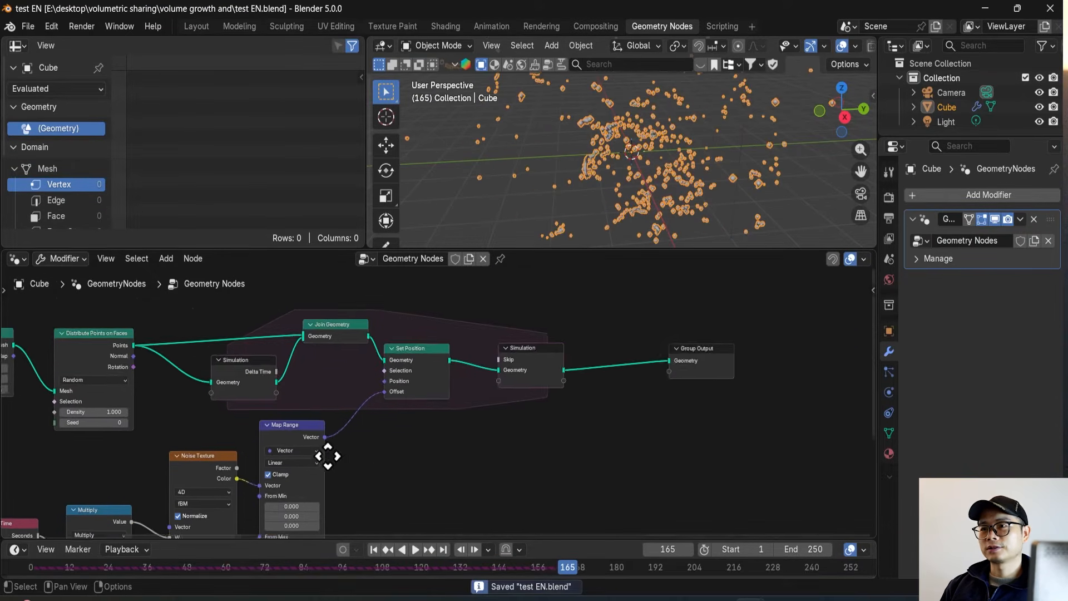
{"action": "middle_click_drag", "start_coordinate": [473, 367], "coordinate": [465, 400]}
{"action": "scroll", "coordinate": [465, 401], "scroll_direction": "up", "scroll_amount": 2}
{"action": "middle_click_drag", "start_coordinate": [704, 403], "coordinate": [651, 399]}
{"action": "left_click_drag", "start_coordinate": [655, 401], "coordinate": [802, 387]}
{"action": "middle_click_drag", "start_coordinate": [564, 379], "coordinate": [585, 380]}
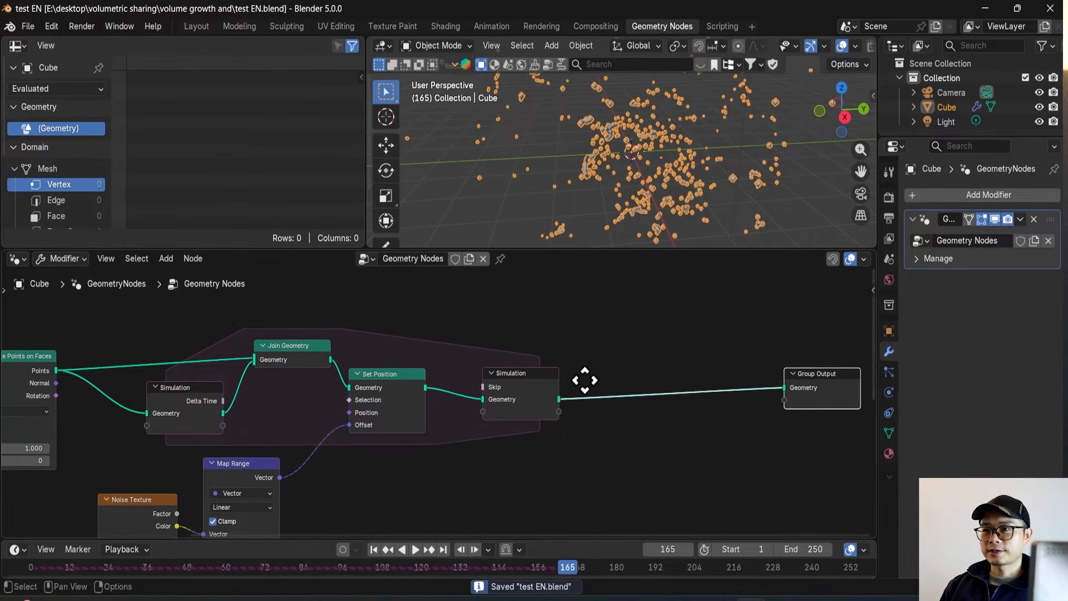
{"action": "mouse_move", "coordinate": [495, 386]}
{"action": "left_mouse_down"}
{"action": "mouse_move", "coordinate": [485, 380]}
{"action": "mouse_move", "coordinate": [507, 383]}
{"action": "left_mouse_up"}
{"action": "key", "text": "ctrl+s"}
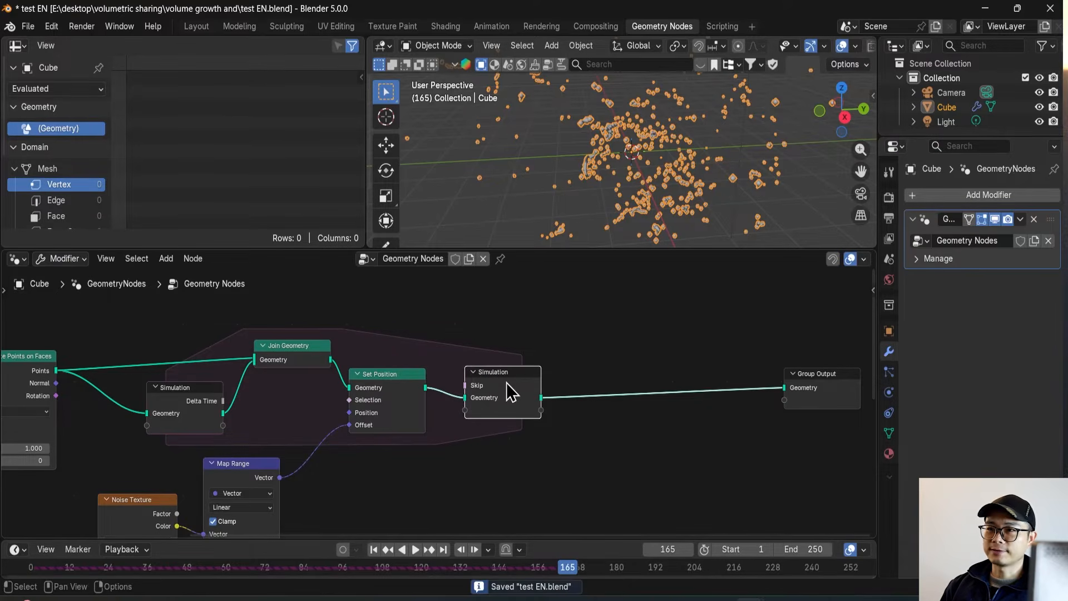
Step: Insert a Points to Curves node between the Simulation output and the Group Output
{"action": "key", "text": "shift+a"}
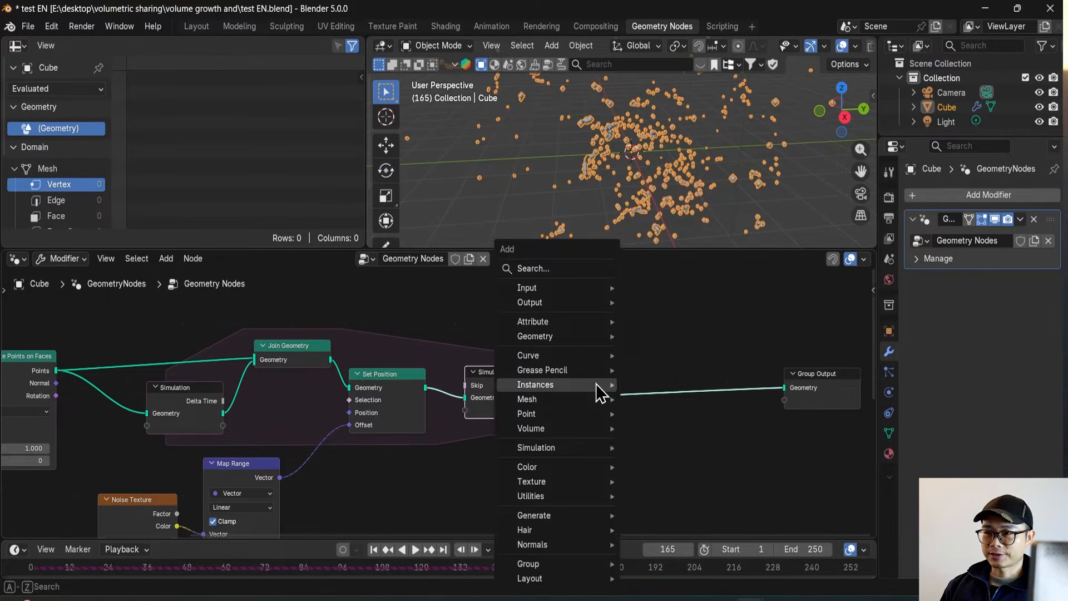
{"action": "type", "text": "point"}
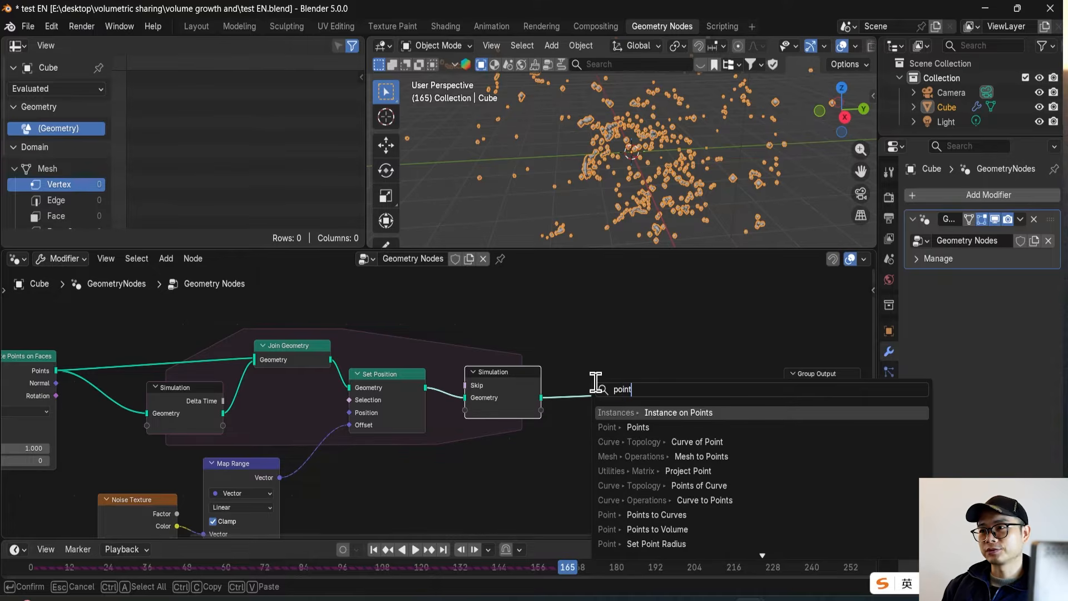
{"action": "type", "text": " to m"}
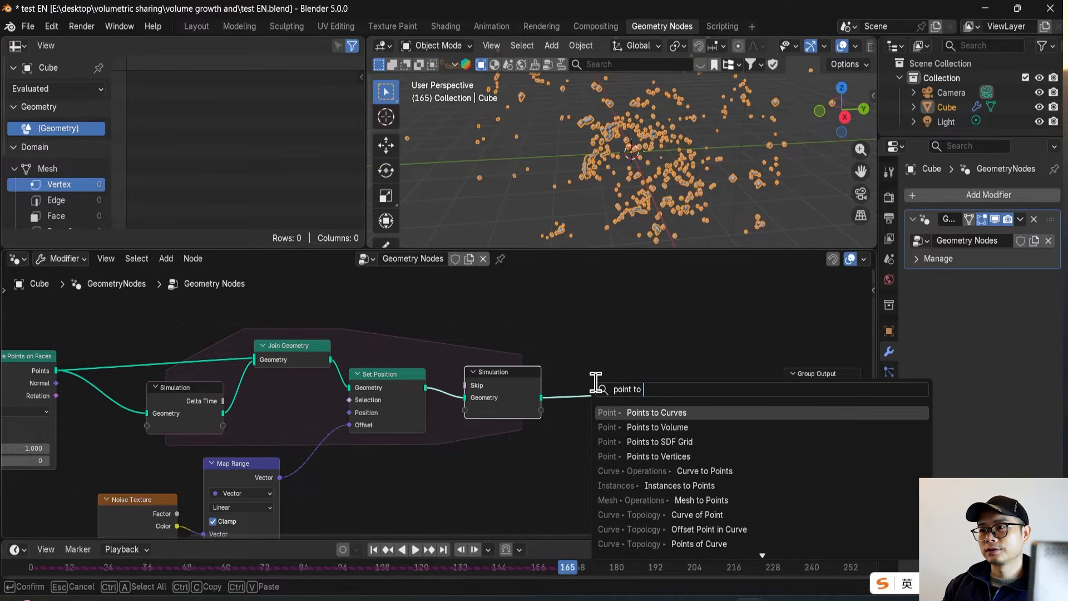
{"action": "key", "text": "BackSpace"}
{"action": "type", "text": "cu"}
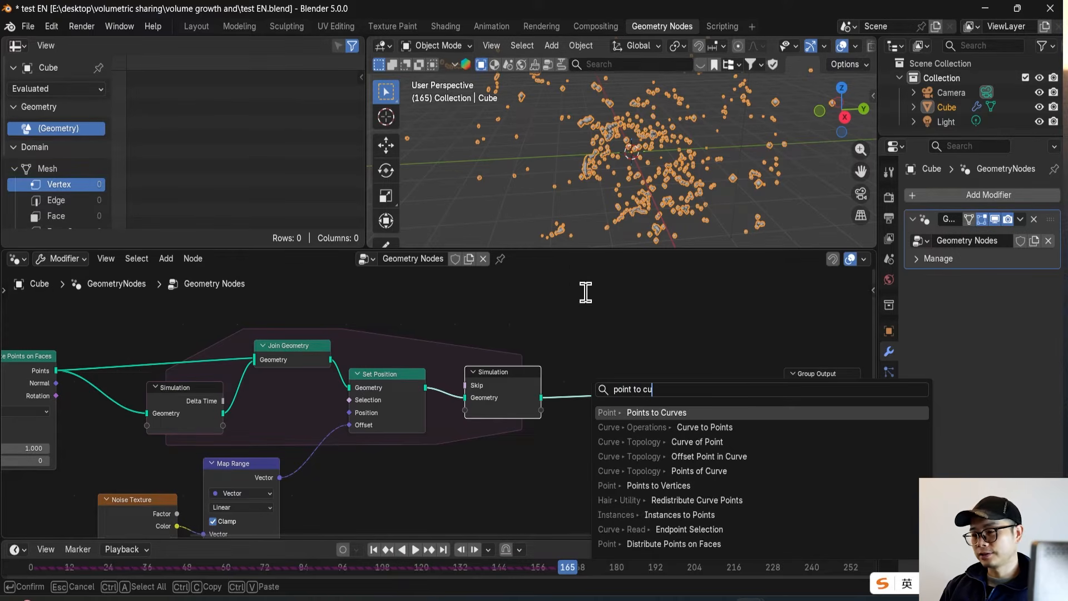
{"action": "key", "text": "Return"}
{"action": "left_click", "coordinate": [593, 362]}
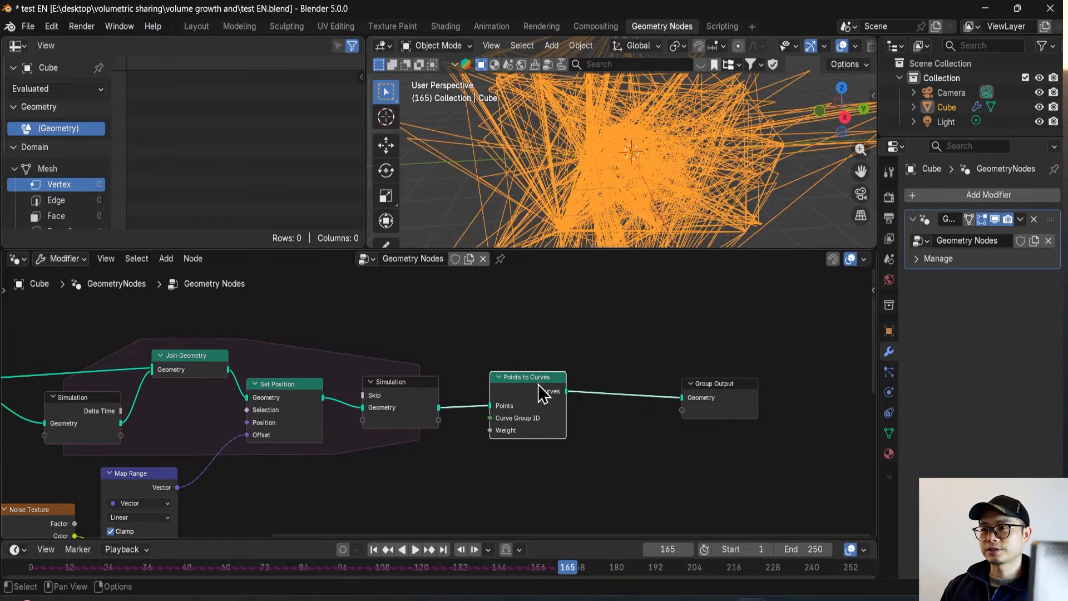
Step: Move the Group Output node farther away from Points to Curves to free up space
{"action": "left_click_drag", "start_coordinate": [728, 401], "coordinate": [791, 405]}
{"action": "scroll", "coordinate": [535, 393], "scroll_direction": "up", "scroll_amount": 1}
{"action": "middle_click_drag", "start_coordinate": [535, 391], "coordinate": [560, 390]}
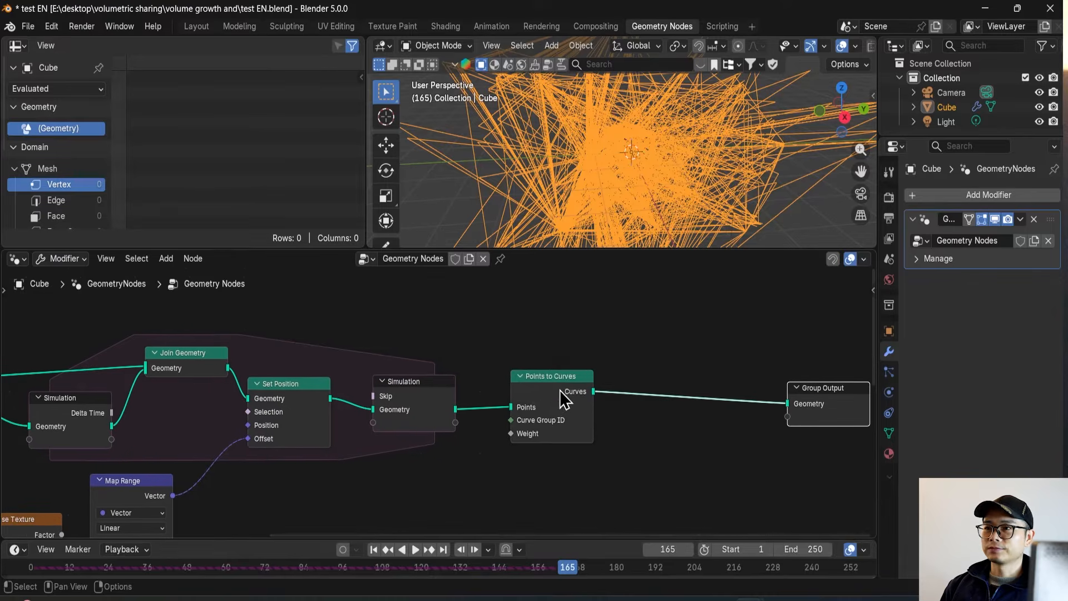
{"action": "key", "text": "shift+a"}
{"action": "mouse_move", "coordinate": [626, 388]}
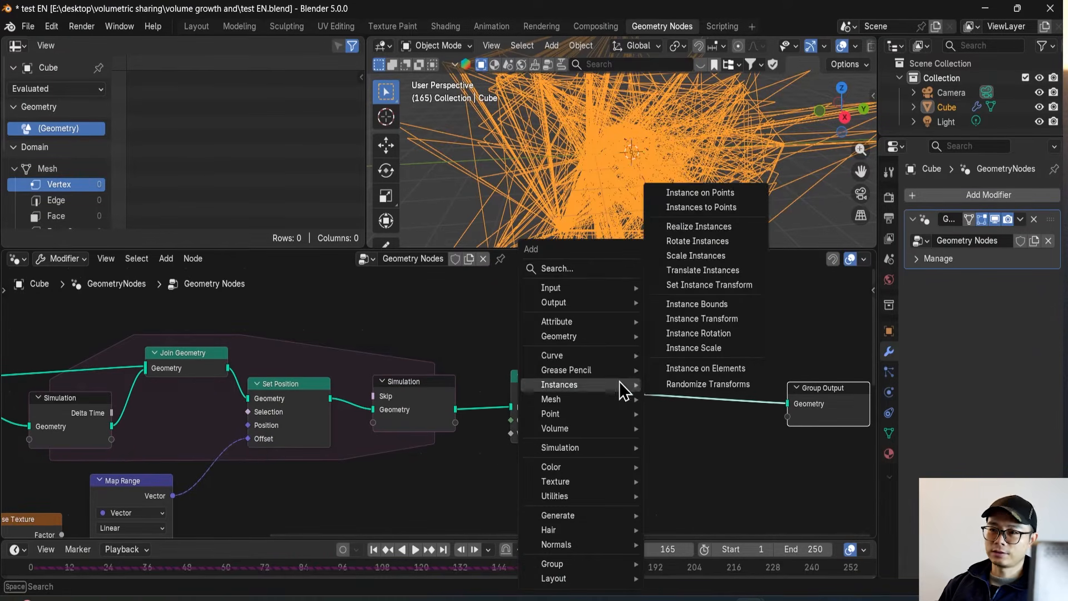
{"action": "left_click", "coordinate": [430, 496]}
{"action": "scroll", "coordinate": [501, 447], "scroll_direction": "up", "scroll_amount": 1}
{"action": "middle_click_drag", "start_coordinate": [505, 449], "coordinate": [554, 446]}
{"action": "mouse_move", "coordinate": [626, 134]}
{"action": "middle_mouse_down"}
{"action": "mouse_move", "coordinate": [620, 148]}
{"action": "mouse_move", "coordinate": [639, 150]}
{"action": "mouse_move", "coordinate": [625, 149]}
{"action": "middle_mouse_up"}
{"action": "scroll", "coordinate": [601, 417], "scroll_direction": "up", "scroll_amount": 1}
{"action": "scroll", "coordinate": [612, 443], "scroll_direction": "down", "scroll_amount": 1}
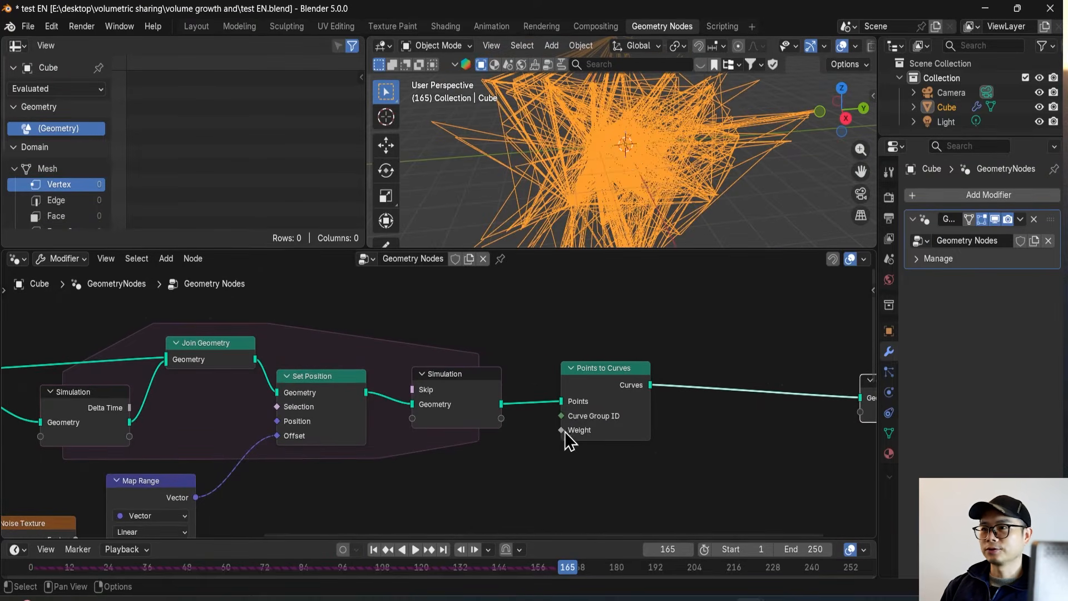
{"action": "middle_click_drag", "start_coordinate": [583, 435], "coordinate": [617, 427]}
{"action": "scroll", "coordinate": [613, 443], "scroll_direction": "up", "scroll_amount": 2}
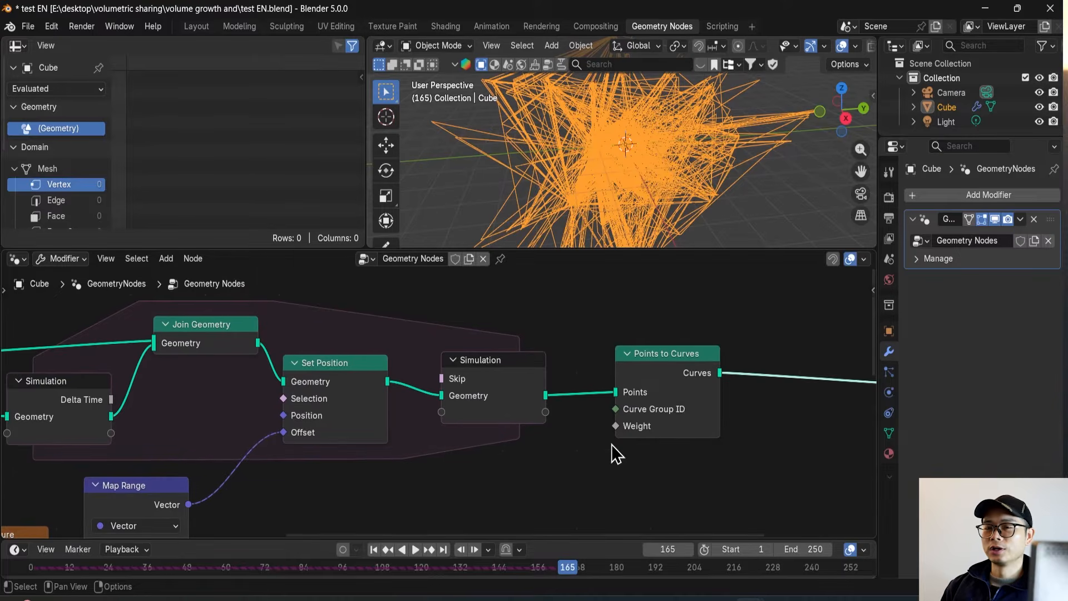
{"action": "scroll", "coordinate": [617, 443], "scroll_direction": "down", "scroll_amount": 1}
{"action": "scroll", "coordinate": [640, 417], "scroll_direction": "up", "scroll_amount": 1}
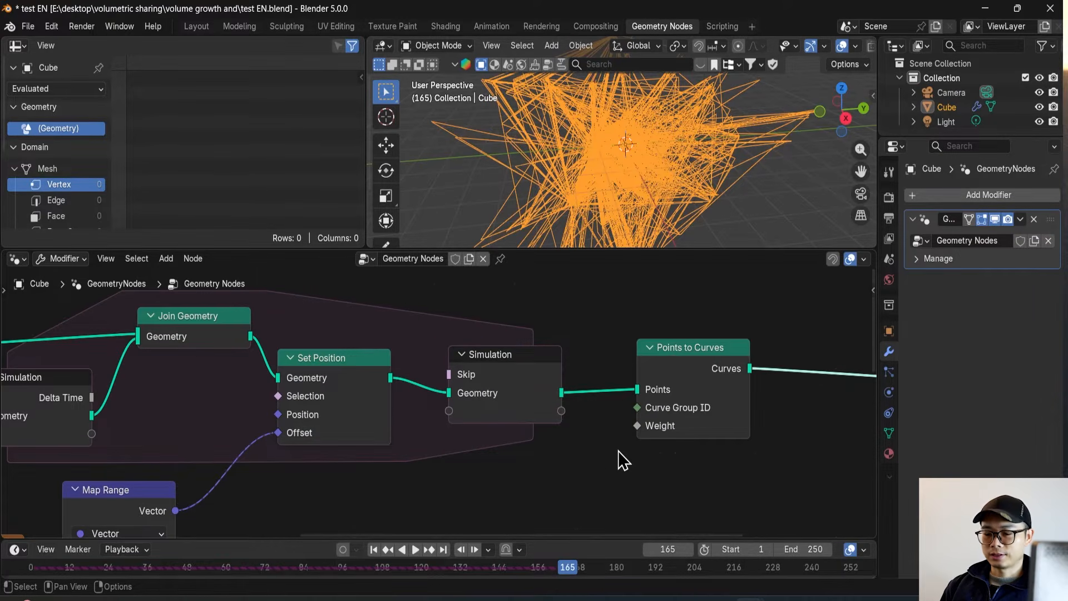
Step: Add an ID node just below the Points to Curves node
{"action": "key", "text": "shift+a"}
{"action": "type", "text": "id"}
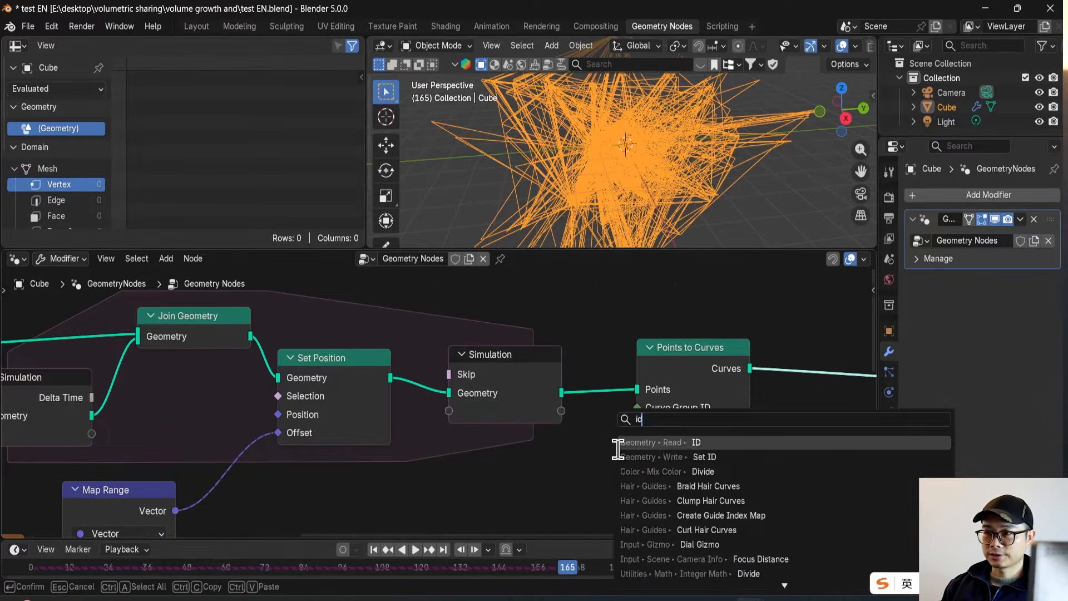
{"action": "key", "text": "Return"}
{"action": "left_click", "coordinate": [631, 457]}
{"action": "middle_click_drag", "start_coordinate": [634, 179], "coordinate": [621, 151]}
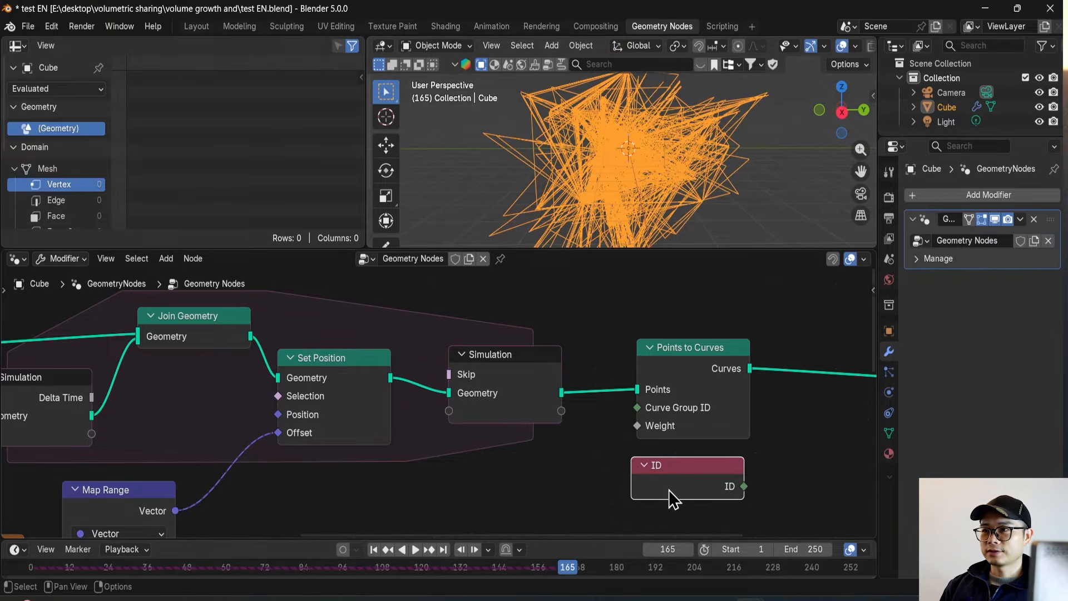
Step: Add a reroute point where the Distribute Points on Faces output branches to the Simulation input and Join Geometry
{"action": "middle_click_drag", "start_coordinate": [292, 397], "coordinate": [510, 438]}
{"action": "scroll", "coordinate": [135, 346], "scroll_direction": "up", "scroll_amount": 1}
{"action": "middle_click_drag", "start_coordinate": [167, 354], "coordinate": [480, 362]}
{"action": "scroll", "coordinate": [225, 400], "scroll_direction": "down", "scroll_amount": 2}
{"action": "middle_click_drag", "start_coordinate": [291, 413], "coordinate": [223, 390]}
{"action": "right_click_drag", "start_coordinate": [362, 442], "coordinate": [407, 346], "text": "shift"}
{"action": "scroll", "coordinate": [359, 388], "scroll_direction": "up", "scroll_amount": 1}
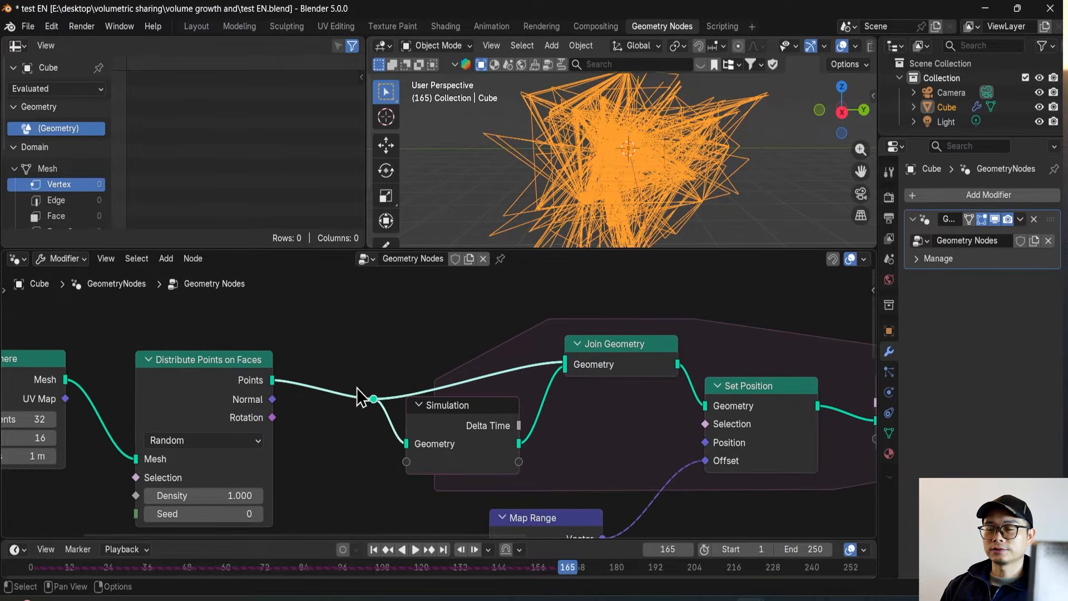
Step: Move the Distribute Points on Faces node and its reroute point away from the simulation zone to free up space
{"action": "left_click_drag", "start_coordinate": [202, 366], "coordinate": [147, 347]}
{"action": "left_click_drag", "start_coordinate": [375, 399], "coordinate": [328, 351]}
{"action": "key", "text": "Escape"}
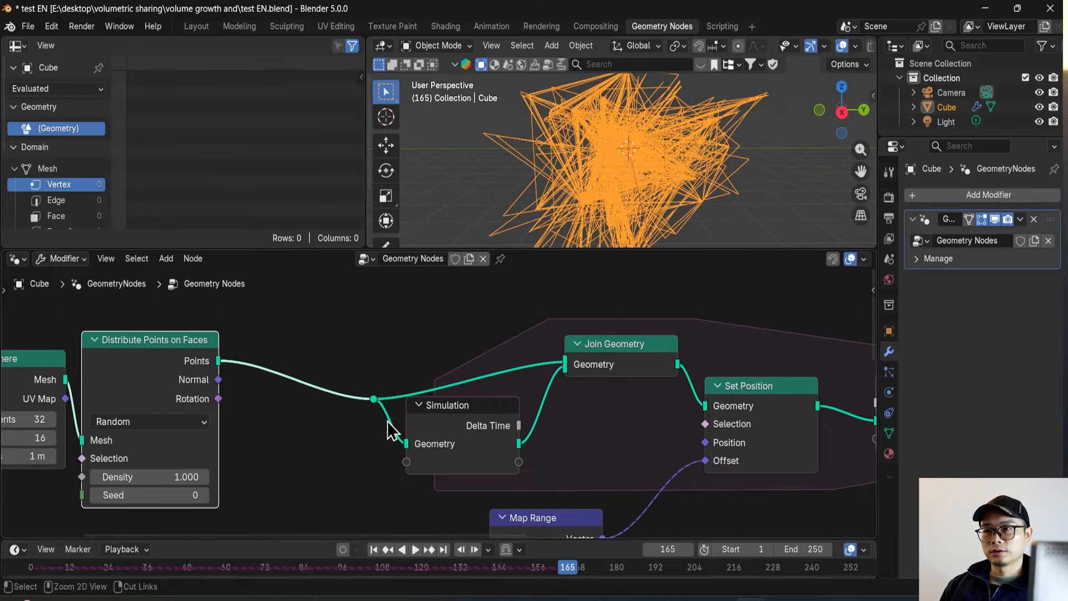
{"action": "left_click", "coordinate": [374, 399]}
{"action": "left_click_drag", "start_coordinate": [374, 400], "coordinate": [248, 371]}
Step: Insert a Store Named Attribute node on the link between the reroute point and Join Geometry
{"action": "key", "text": "shift+a"}
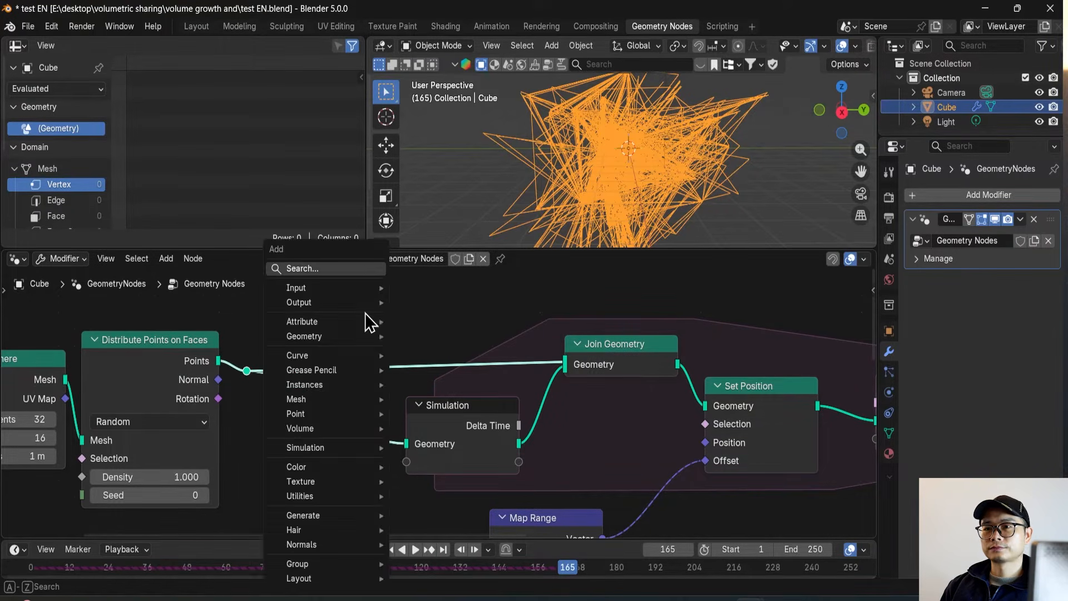
{"action": "type", "text": "stor"}
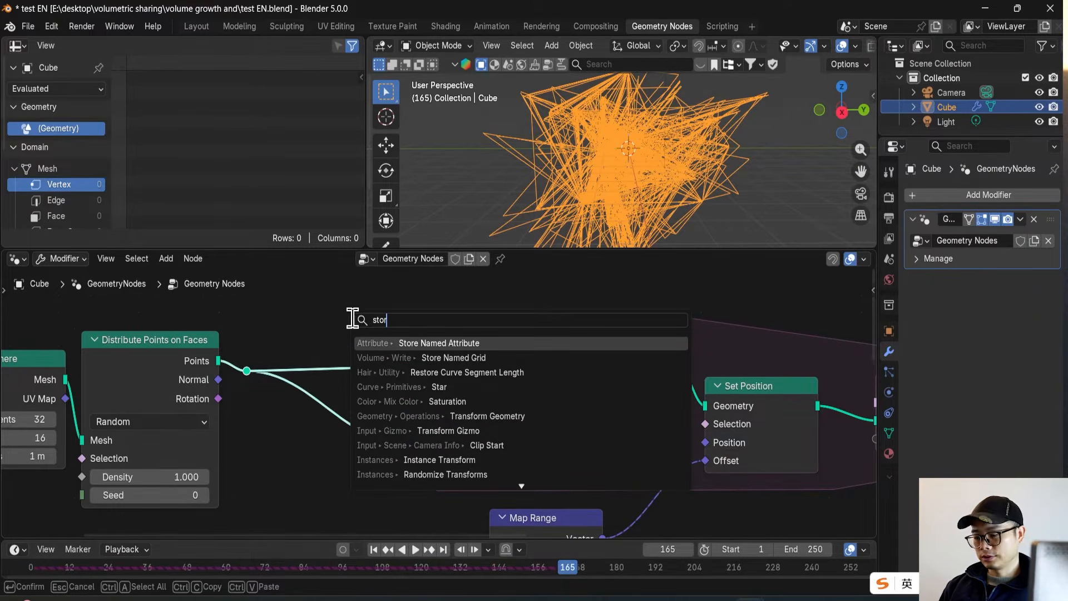
{"action": "key", "text": "Return"}
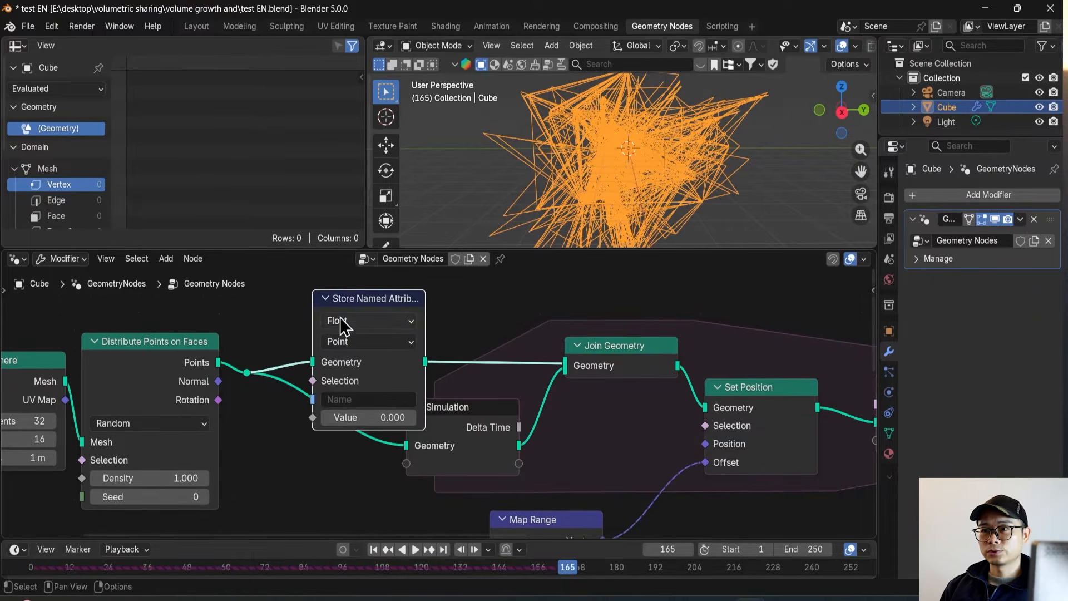
{"action": "left_click", "coordinate": [354, 296]}
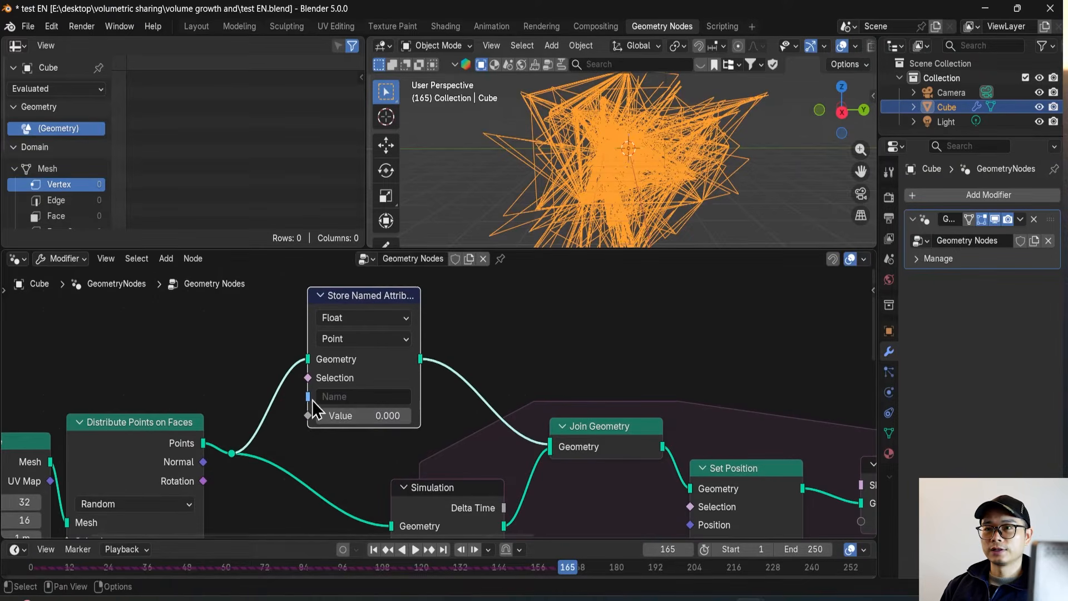
Step: Feed the Store Named Attribute node's Value from a new ID node placed beneath it
{"action": "left_click_drag", "start_coordinate": [306, 419], "coordinate": [296, 422]}
{"action": "type", "text": "id"}
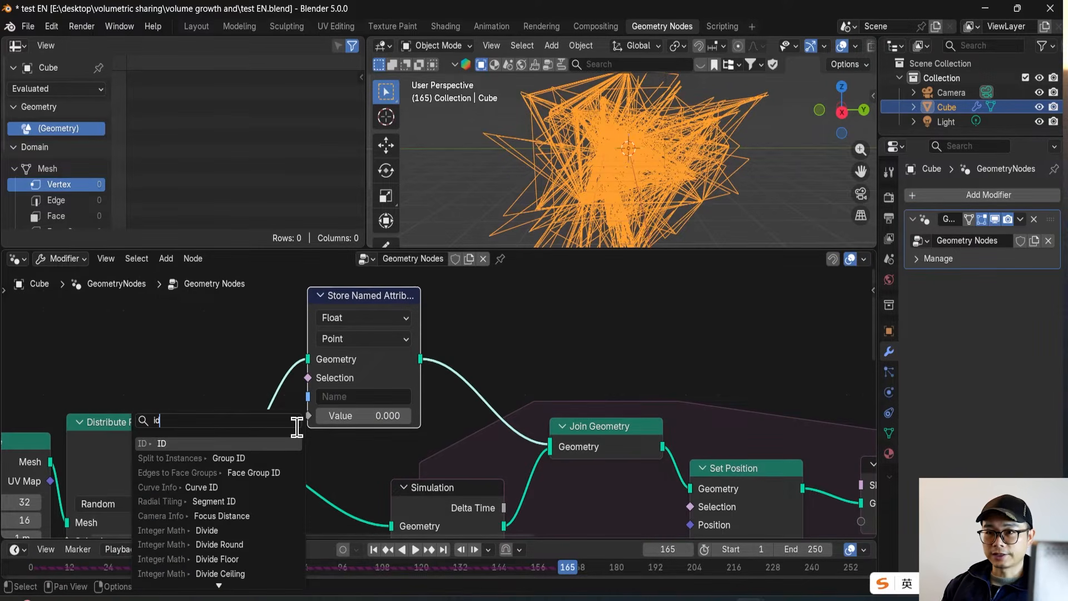
{"action": "left_click", "coordinate": [248, 442]}
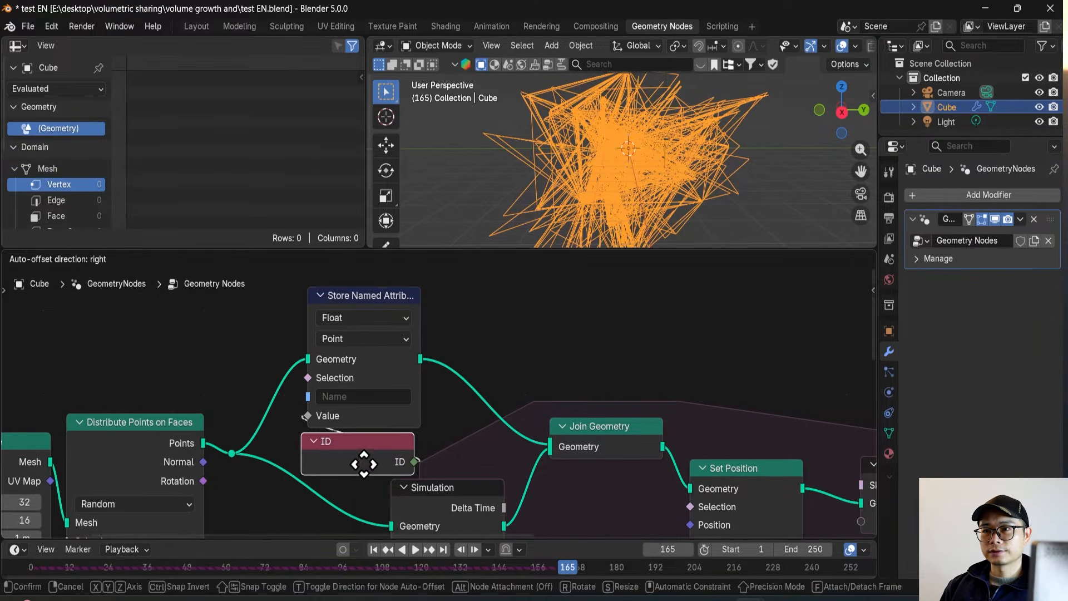
{"action": "left_click", "coordinate": [361, 461]}
Step: Name the stored attribute "id", set its data type to Integer, and tidy the ID node's placement below it
{"action": "left_click", "coordinate": [351, 396]}
{"action": "type", "text": "id"}
{"action": "left_click", "coordinate": [408, 424]}
{"action": "scroll", "coordinate": [376, 319], "scroll_direction": "up", "scroll_amount": 2}
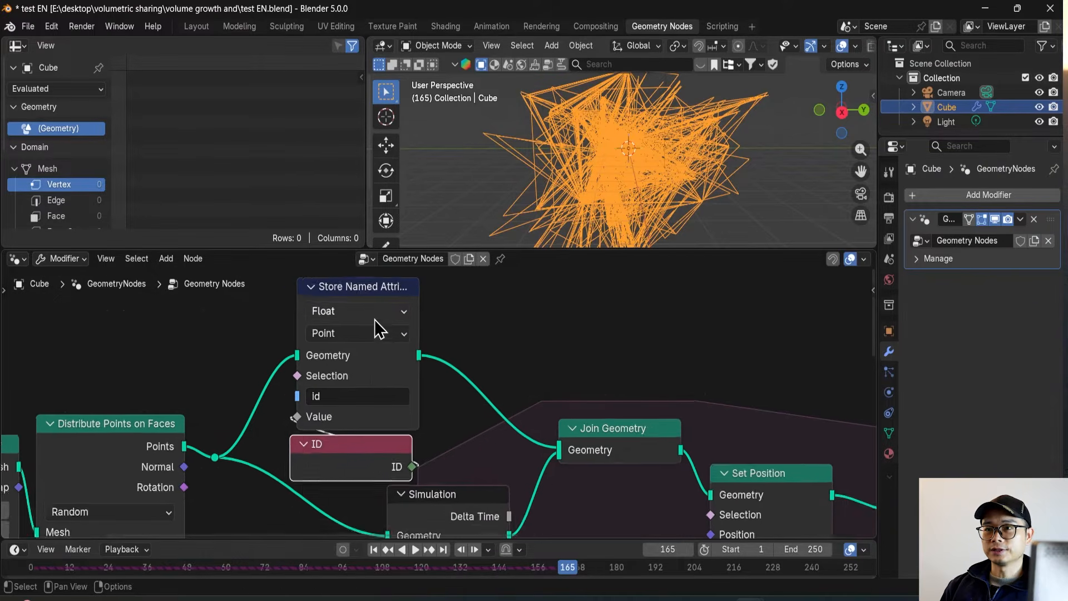
{"action": "left_click", "coordinate": [370, 306]}
{"action": "left_click", "coordinate": [348, 374]}
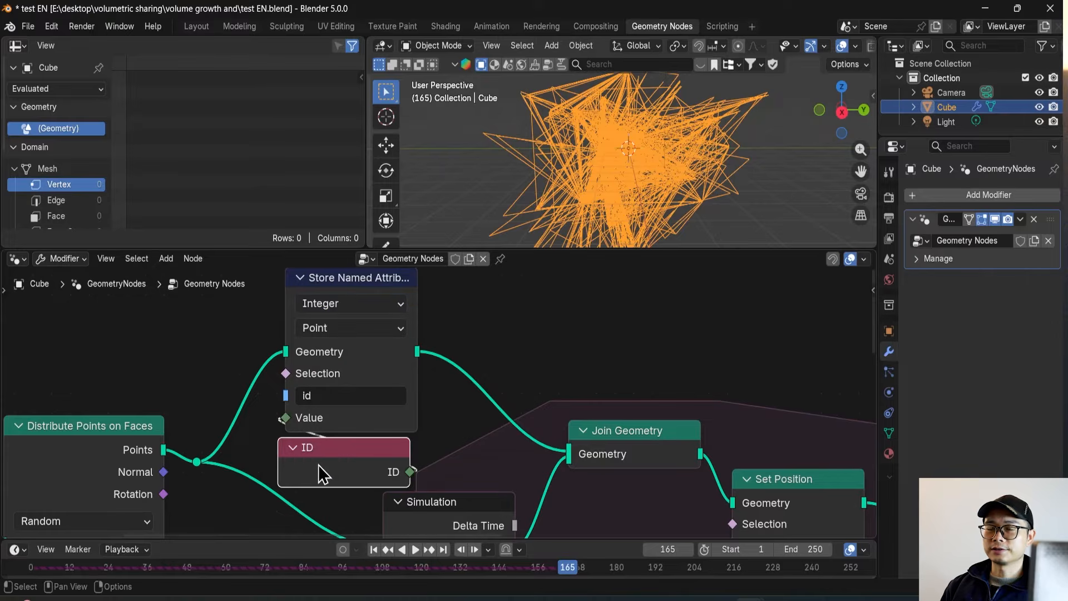
{"action": "left_click_drag", "start_coordinate": [331, 465], "coordinate": [343, 461]}
{"action": "scroll", "coordinate": [344, 462], "scroll_direction": "down", "scroll_amount": 2}
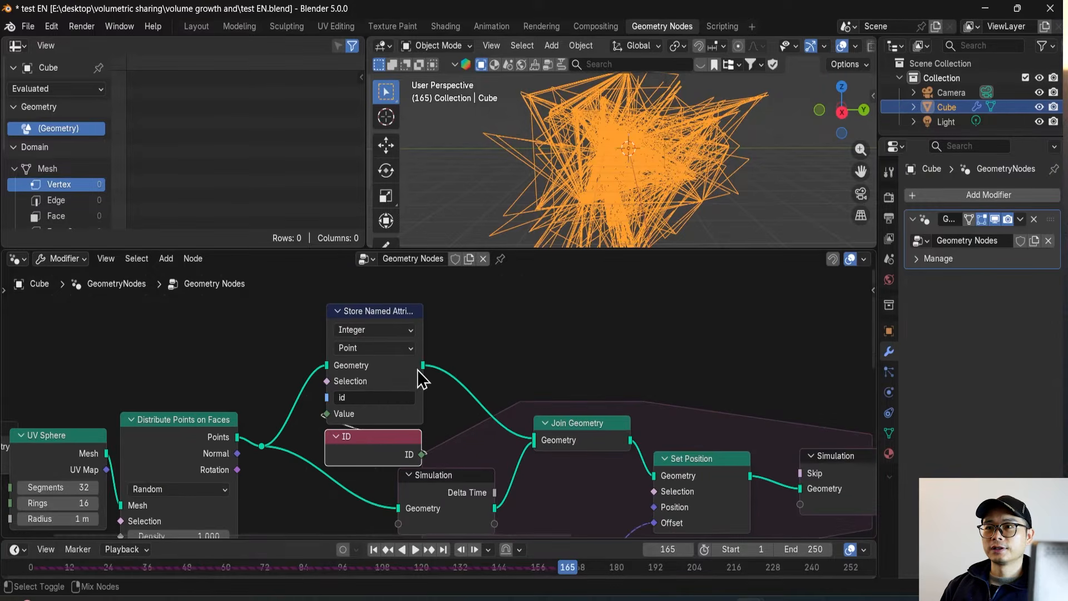
Step: Preview the Store Named Attribute output with a Viewer and widen the spreadsheet to read the points' id column
{"action": "left_click", "coordinate": [418, 371], "text": "ctrl+shift"}
{"action": "scroll", "coordinate": [86, 179], "scroll_direction": "down", "scroll_amount": 4}
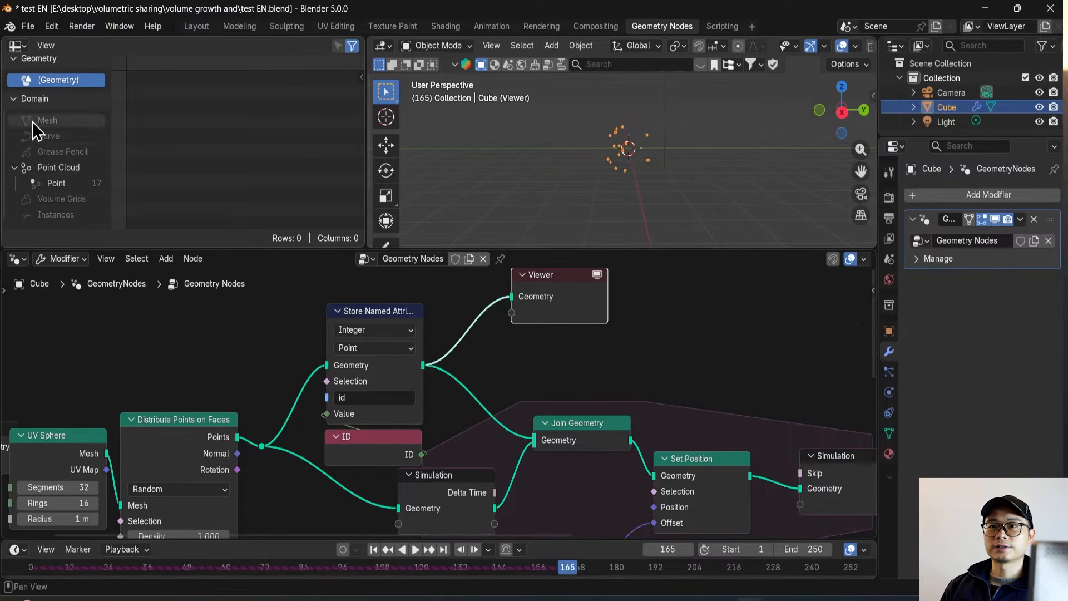
{"action": "left_click", "coordinate": [58, 183]}
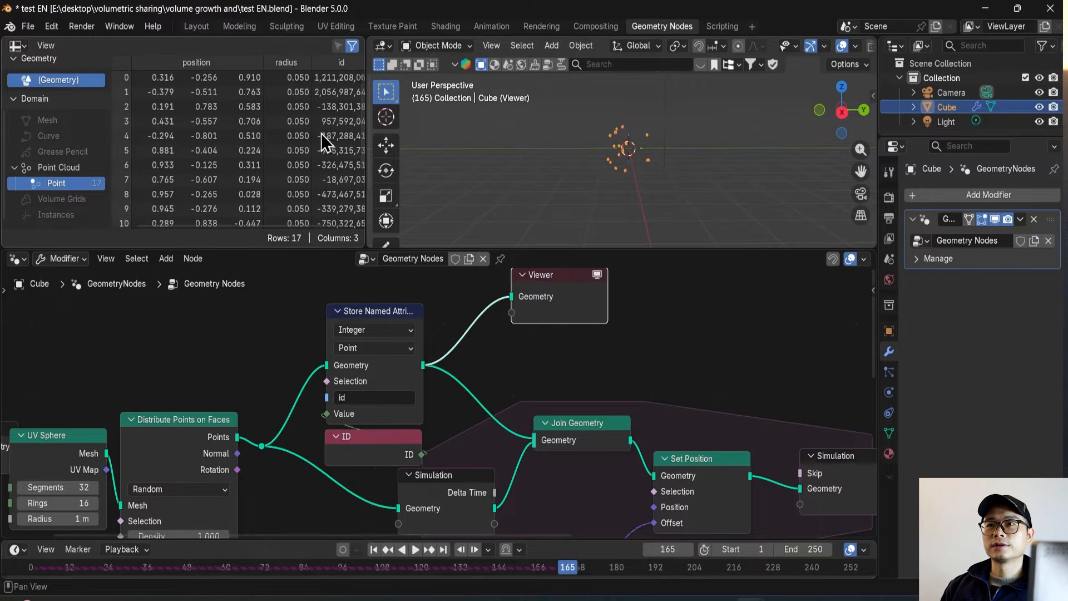
{"action": "left_click_drag", "start_coordinate": [364, 132], "coordinate": [416, 132]}
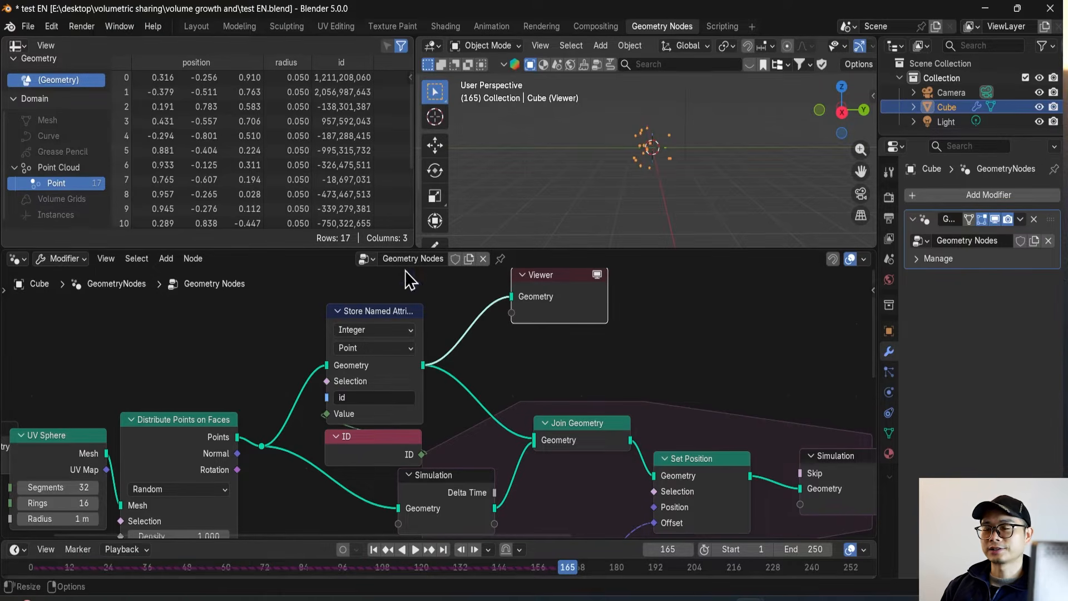
{"action": "scroll", "coordinate": [699, 150], "scroll_direction": "up", "scroll_amount": 7}
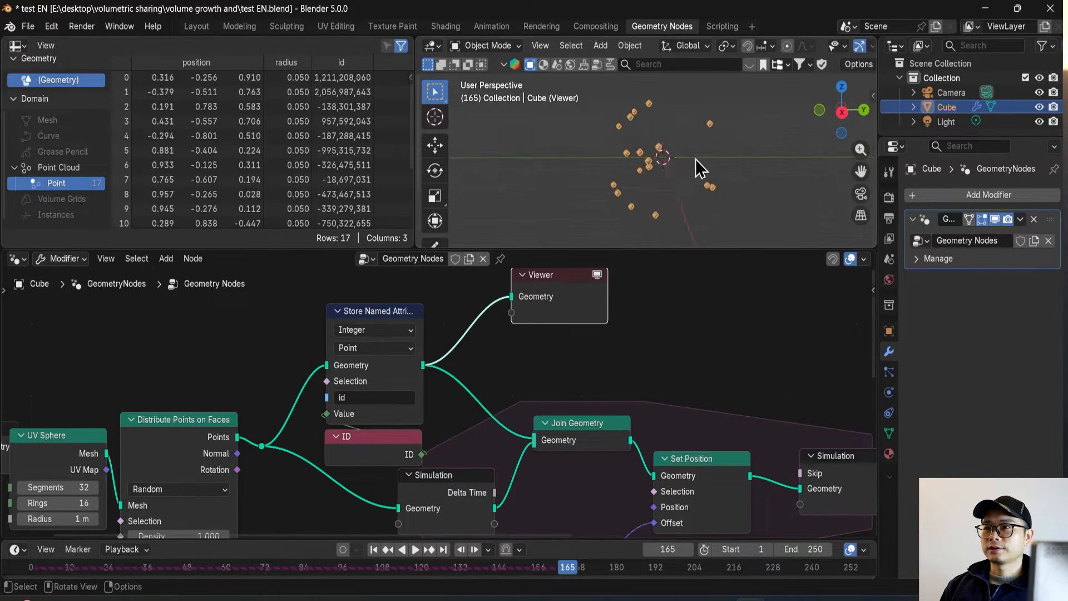
{"action": "middle_click_drag", "start_coordinate": [613, 175], "coordinate": [626, 177]}
Step: Examine the Distribute Points on Faces node and the scattered points whose IDs feed the stored attribute
{"action": "scroll", "coordinate": [473, 323], "scroll_direction": "down", "scroll_amount": 4}
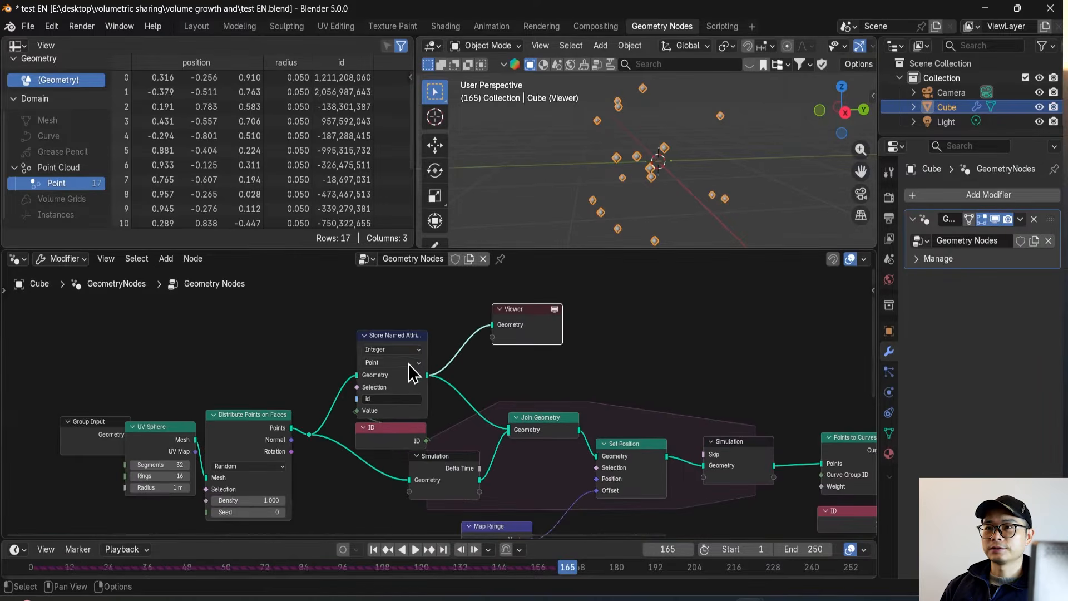
{"action": "middle_click_drag", "start_coordinate": [363, 390], "coordinate": [335, 392]}
{"action": "scroll", "coordinate": [278, 414], "scroll_direction": "up", "scroll_amount": 3}
{"action": "middle_click_drag", "start_coordinate": [229, 434], "coordinate": [374, 440]}
{"action": "scroll", "coordinate": [333, 440], "scroll_direction": "up", "scroll_amount": 3}
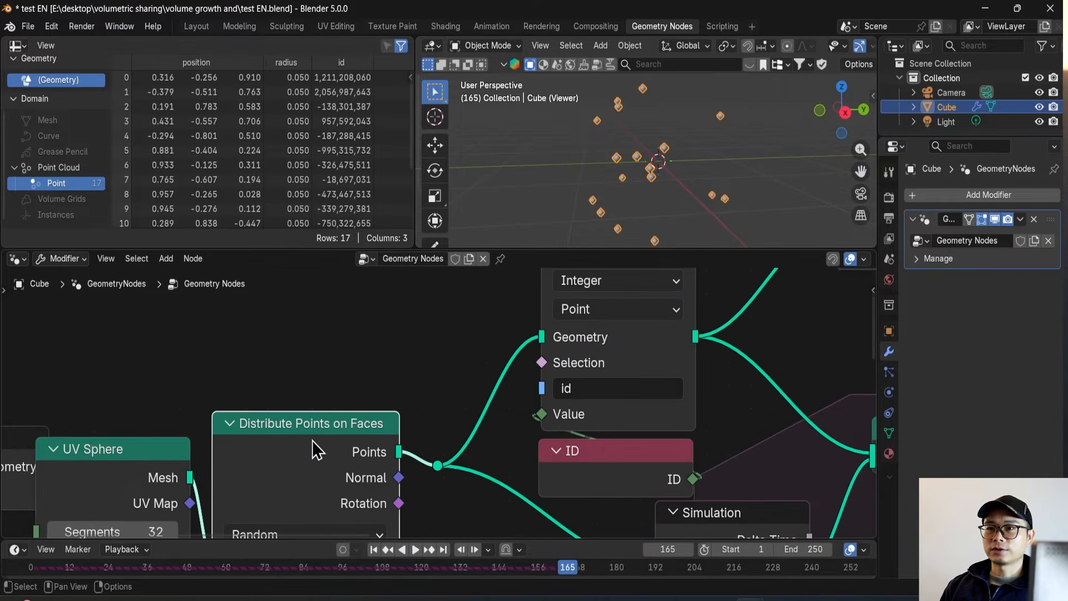
{"action": "left_click_drag", "start_coordinate": [299, 440], "coordinate": [310, 399]}
{"action": "scroll", "coordinate": [331, 416], "scroll_direction": "down", "scroll_amount": 2}
{"action": "middle_click_drag", "start_coordinate": [339, 421], "coordinate": [304, 429]}
{"action": "scroll", "coordinate": [332, 438], "scroll_direction": "up", "scroll_amount": 1}
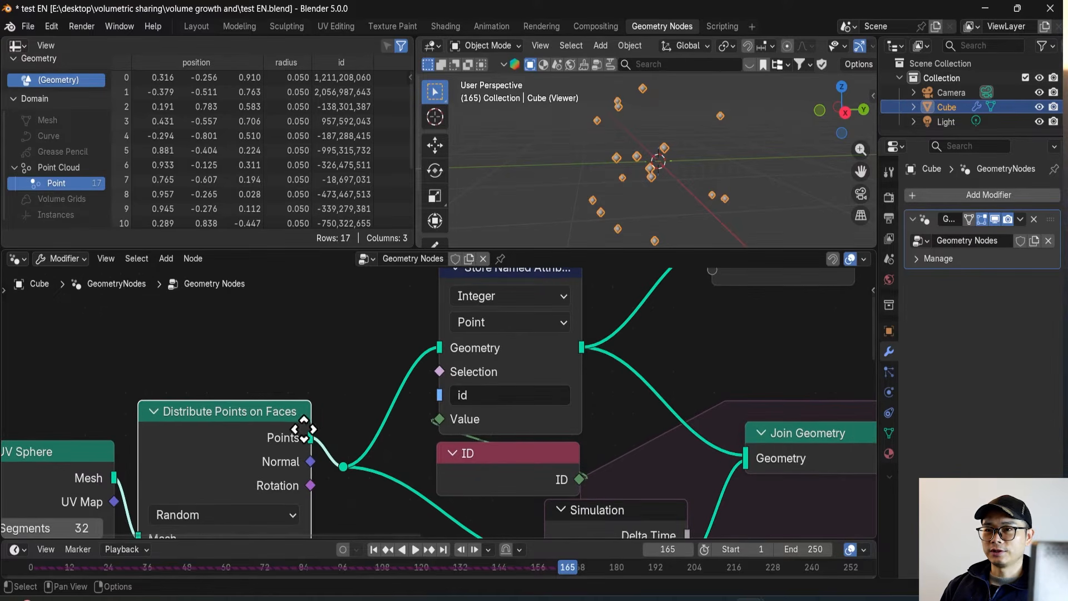
{"action": "mouse_move", "coordinate": [624, 167]}
{"action": "middle_mouse_down"}
{"action": "mouse_move", "coordinate": [604, 172]}
{"action": "mouse_move", "coordinate": [618, 184]}
{"action": "middle_mouse_up"}
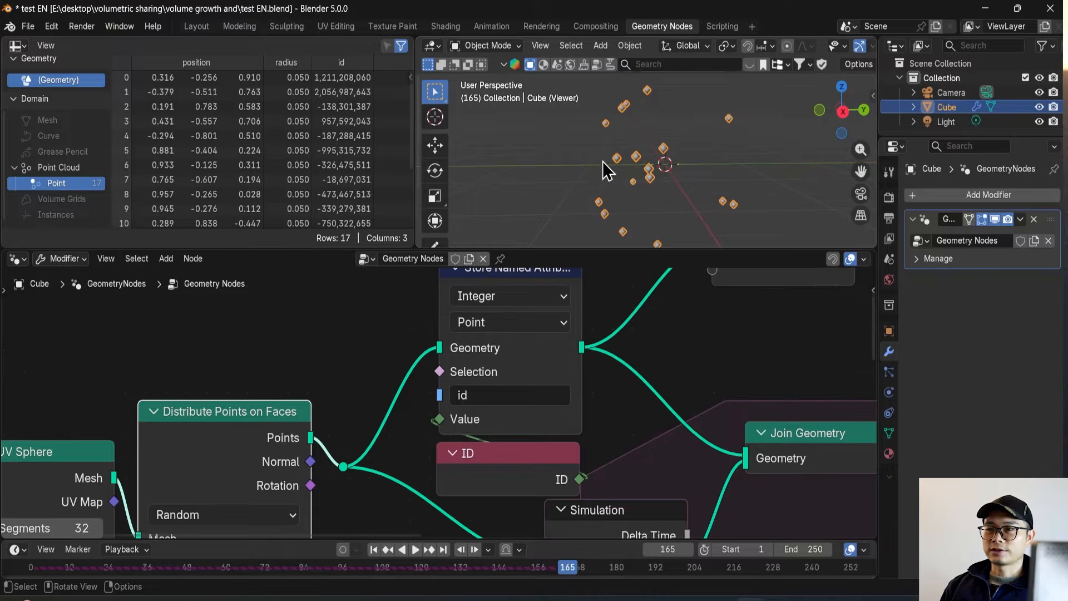
{"action": "scroll", "coordinate": [461, 377], "scroll_direction": "down", "scroll_amount": 5}
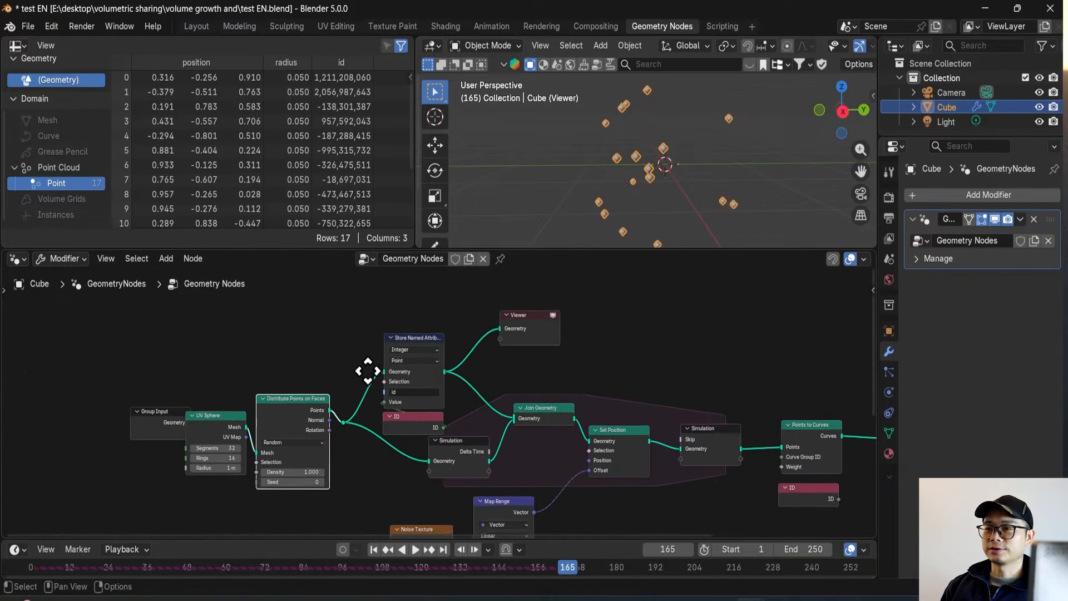
Step: Delete the Viewer node and the unconnected ID node below Points to Curves
{"action": "key", "text": "x"}
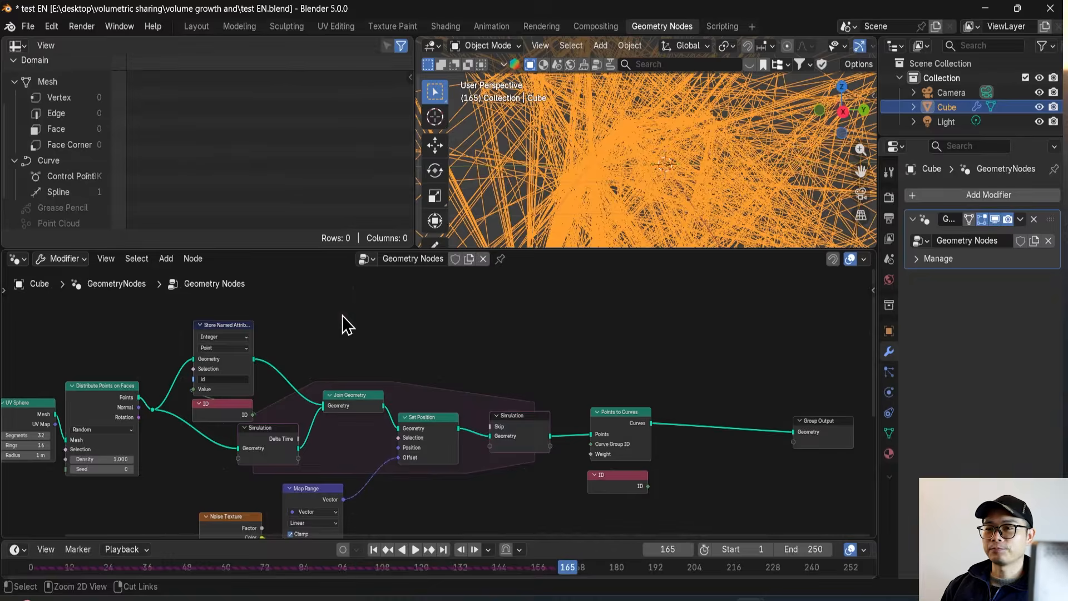
{"action": "scroll", "coordinate": [505, 400], "scroll_direction": "up", "scroll_amount": 5}
{"action": "left_click", "coordinate": [620, 479]}
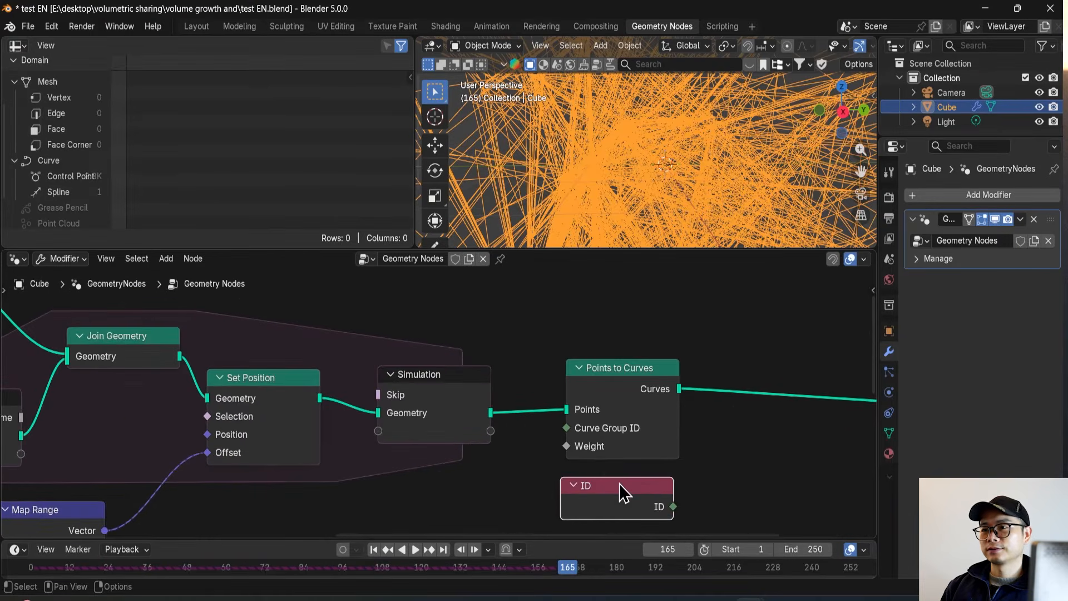
{"action": "scroll", "coordinate": [612, 473], "scroll_direction": "up", "scroll_amount": 1}
{"action": "key", "text": "x"}
Step: Add a Named Attribute node below the Points to Curves node
{"action": "key", "text": "shift+a"}
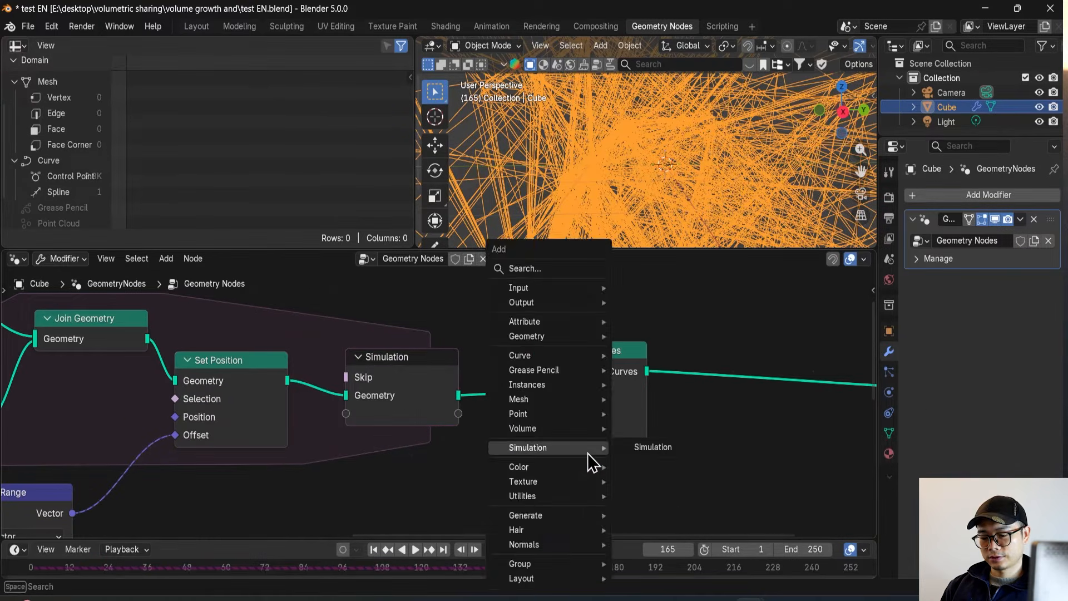
{"action": "type", "text": "nam"}
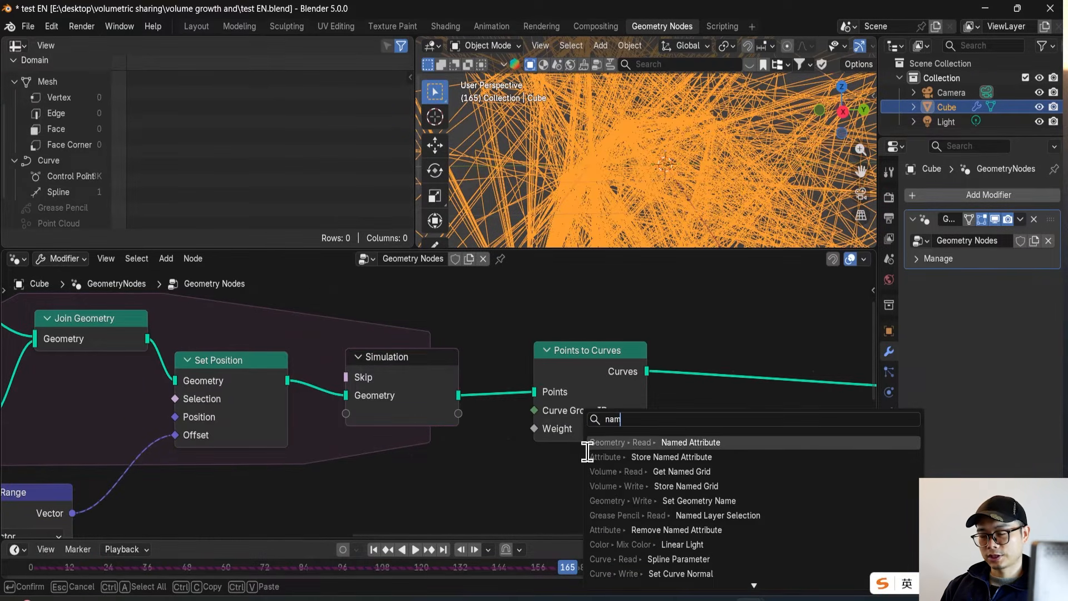
{"action": "left_click", "coordinate": [677, 443]}
{"action": "left_click", "coordinate": [515, 461]}
{"action": "middle_click_drag", "start_coordinate": [616, 489], "coordinate": [557, 437]}
Step: Set the Named Attribute node to the Integer attribute "id" and connect it to Curve Group ID on Points to Curves
{"action": "left_click", "coordinate": [540, 475]}
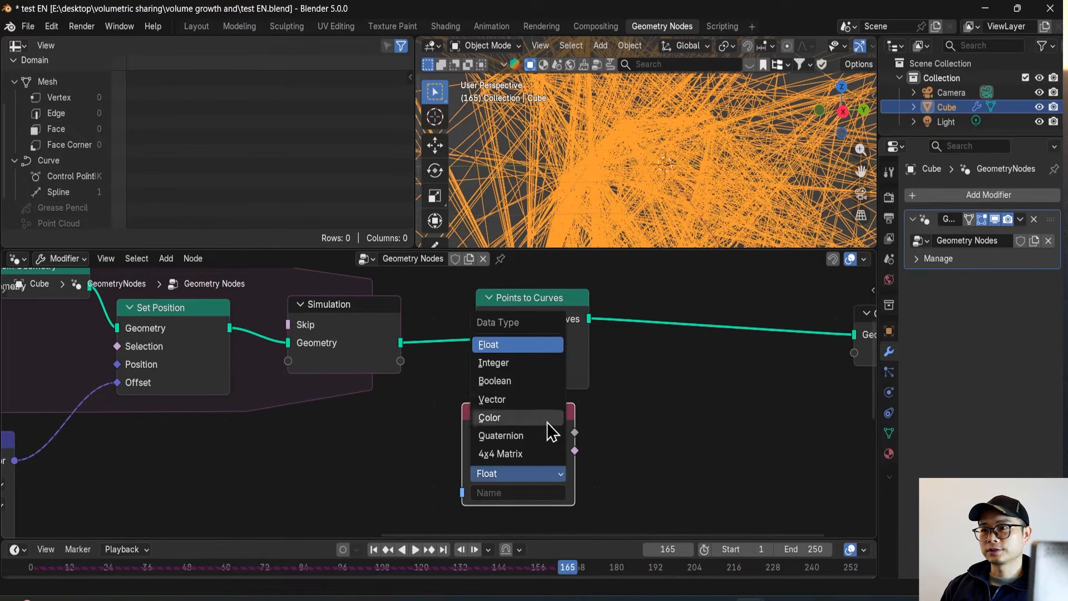
{"action": "left_click", "coordinate": [542, 369]}
{"action": "left_click", "coordinate": [515, 486]}
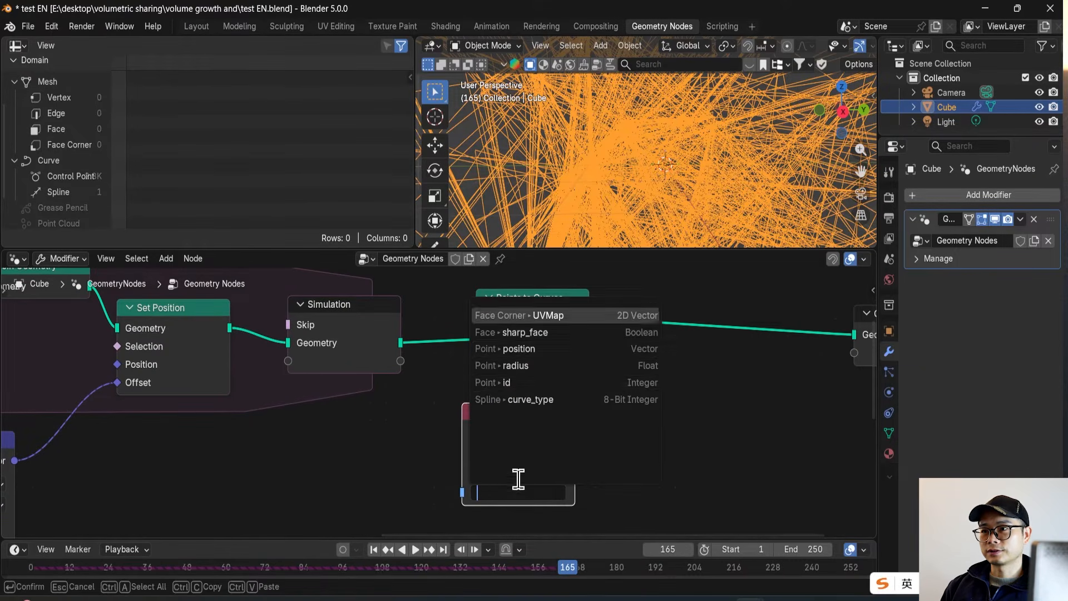
{"action": "left_click", "coordinate": [542, 382]}
{"action": "left_click_drag", "start_coordinate": [575, 433], "coordinate": [477, 358]}
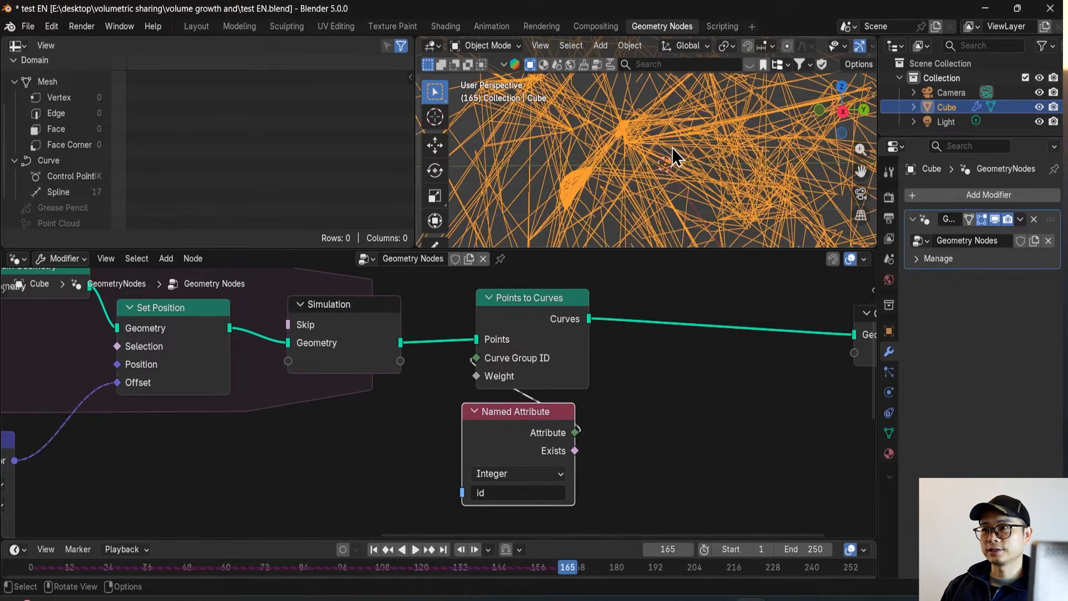
Step: Save the file and replay the simulation from frame 0 to inspect the grouped curves
{"action": "key", "text": "ctrl+s"}
{"action": "left_click_drag", "start_coordinate": [132, 565], "coordinate": [28, 557]}
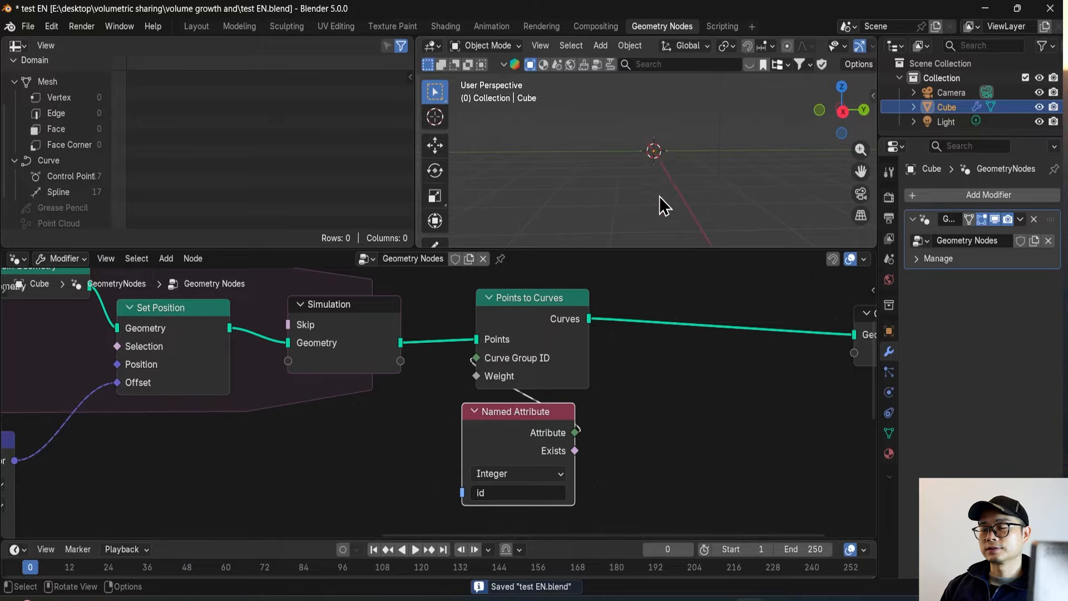
{"action": "key", "text": "space"}
{"action": "scroll", "coordinate": [682, 152], "scroll_direction": "up", "scroll_amount": 3}
{"action": "mouse_move", "coordinate": [678, 142]}
{"action": "middle_mouse_down"}
{"action": "mouse_move", "coordinate": [635, 143]}
{"action": "mouse_move", "coordinate": [688, 149]}
{"action": "middle_mouse_up"}
{"action": "scroll", "coordinate": [491, 395], "scroll_direction": "down", "scroll_amount": 2}
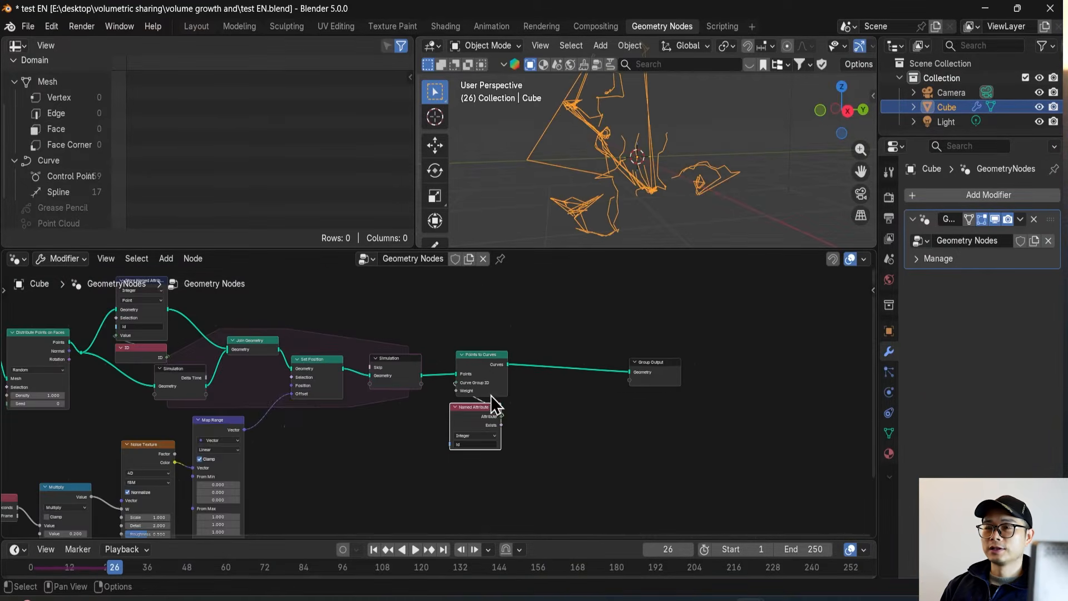
Step: Save the file and reposition the Map Range node below the simulation zone
{"action": "key", "text": "ctrl+s"}
{"action": "middle_click_drag", "start_coordinate": [285, 426], "coordinate": [545, 383]}
{"action": "left_click_drag", "start_coordinate": [539, 358], "coordinate": [530, 405]}
{"action": "middle_click_drag", "start_coordinate": [564, 391], "coordinate": [438, 377]}
{"action": "left_click_drag", "start_coordinate": [281, 389], "coordinate": [271, 408]}
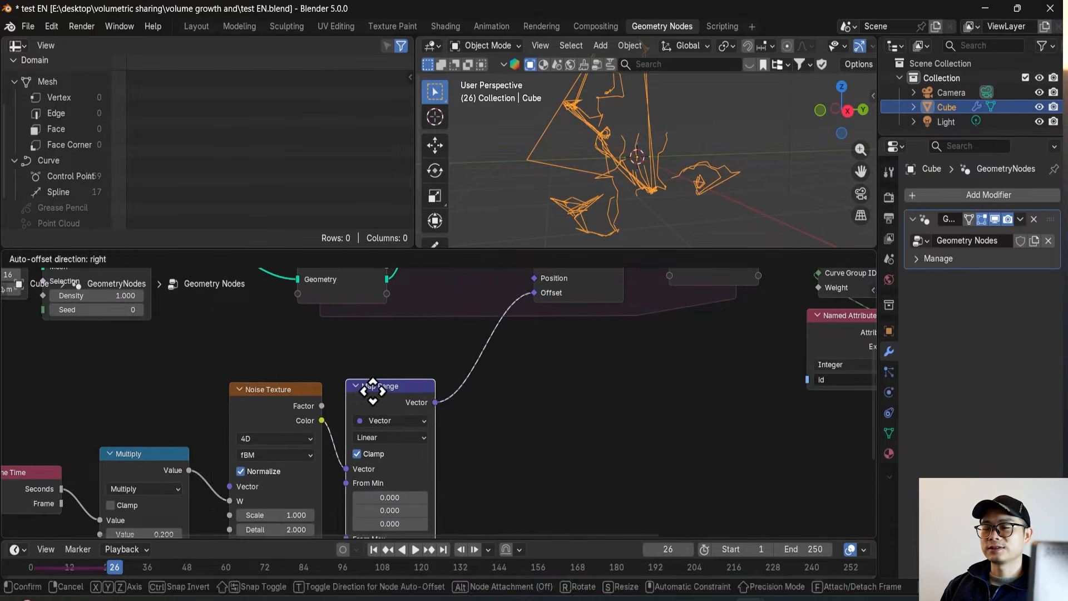
Step: Insert a Vector Math node on the link between Map Range and the Set Position offset
{"action": "scroll", "coordinate": [467, 392], "scroll_direction": "up", "scroll_amount": 1}
{"action": "key", "text": "shift+a"}
{"action": "mouse_move", "coordinate": [463, 390]}
{"action": "type", "text": "vector"}
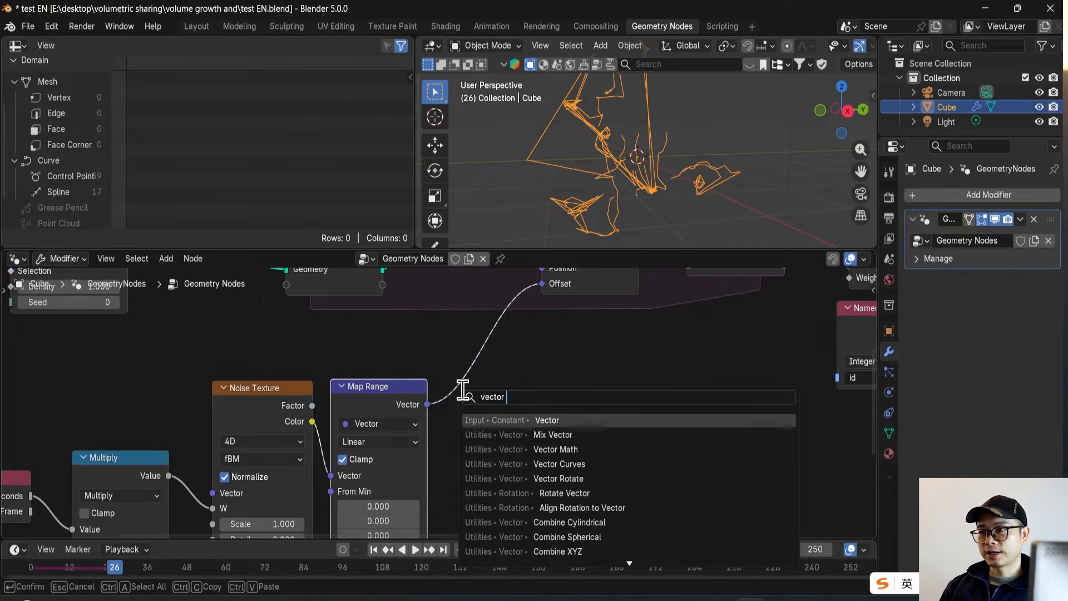
{"action": "type", "text": " ma"}
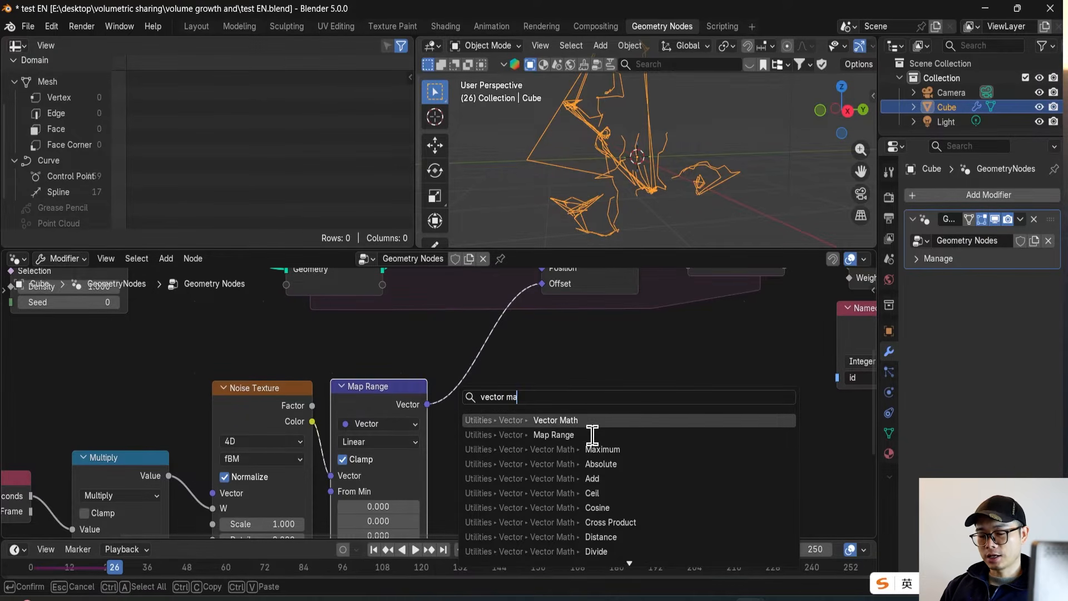
{"action": "left_click", "coordinate": [595, 412]}
{"action": "left_click", "coordinate": [471, 347]}
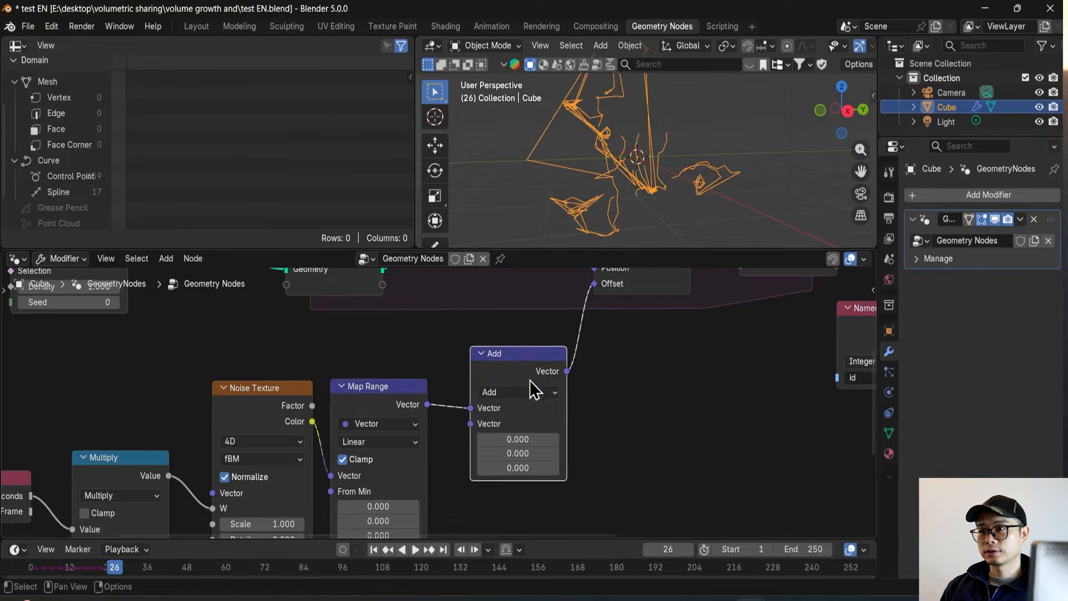
Step: Switch the new Vector Math node to the Scale operation and set its scale to 0.2
{"action": "middle_click_drag", "start_coordinate": [529, 379], "coordinate": [439, 402]}
{"action": "left_click", "coordinate": [439, 402]}
{"action": "left_click", "coordinate": [445, 361]}
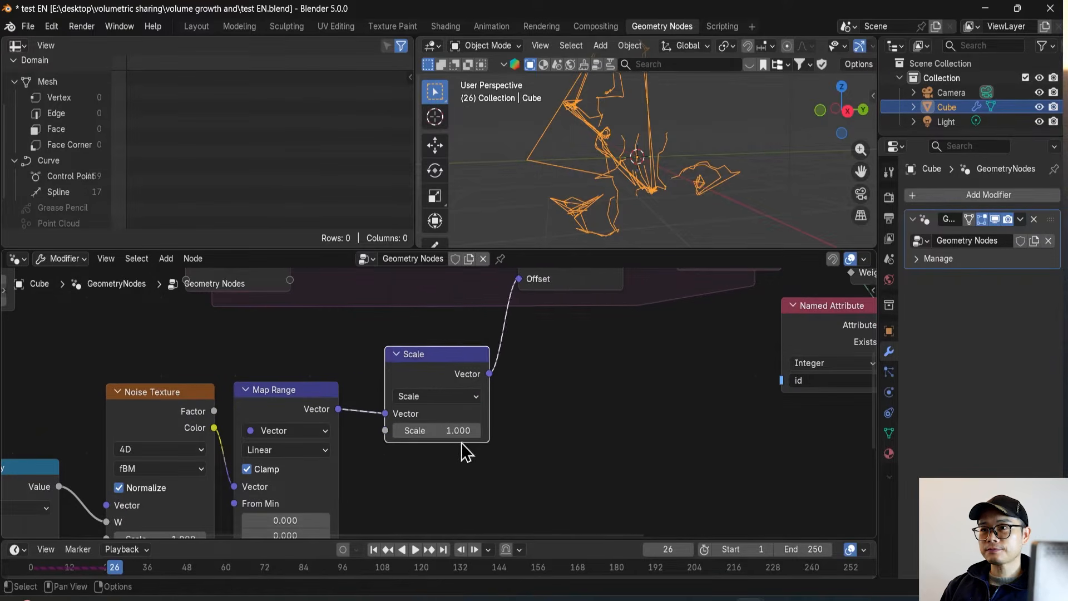
{"action": "scroll", "coordinate": [453, 431], "scroll_direction": "up", "scroll_amount": 1}
{"action": "left_click", "coordinate": [458, 433]}
{"action": "type", "text": "0.2"}
{"action": "key", "text": "Return"}
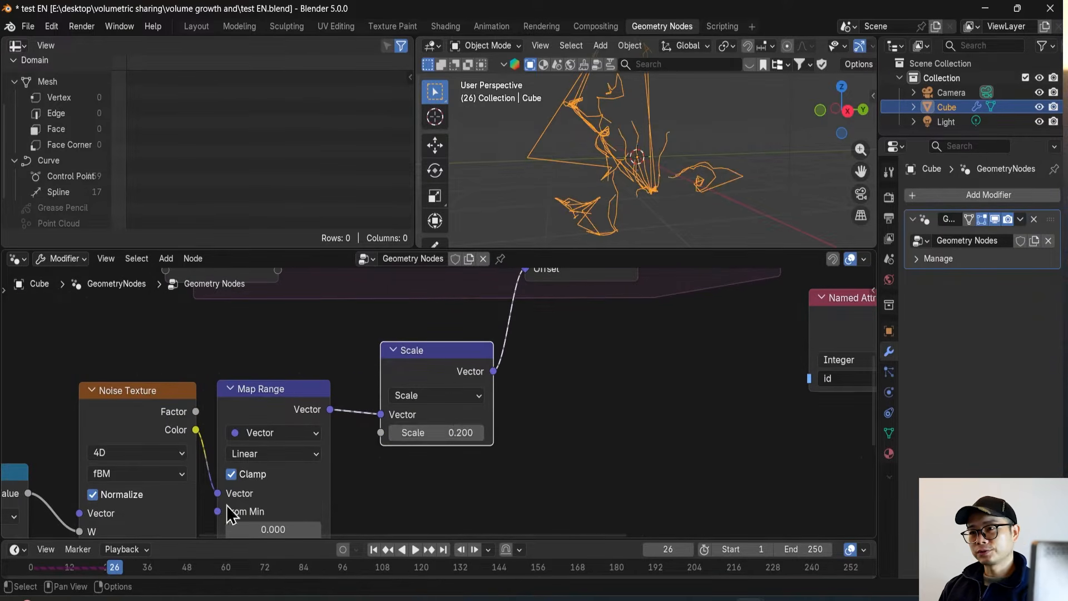
Step: Replay the simulation from the start to check the scaled point movement, then stop playback
{"action": "left_click_drag", "start_coordinate": [101, 567], "coordinate": [863, 575]}
{"action": "key", "text": "space"}
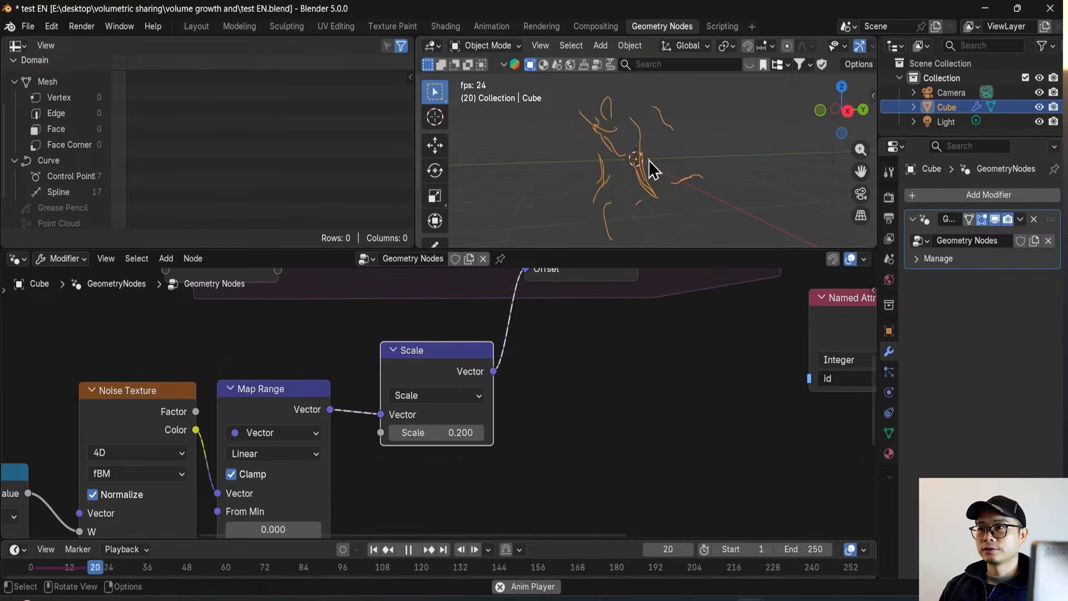
{"action": "key", "text": "space"}
Step: Set the scale of the vector Scale node feeding the Set Position offset to 0.1
{"action": "scroll", "coordinate": [653, 419], "scroll_direction": "down", "scroll_amount": 3}
{"action": "middle_click_drag", "start_coordinate": [572, 408], "coordinate": [369, 466]}
{"action": "scroll", "coordinate": [581, 399], "scroll_direction": "up", "scroll_amount": 3}
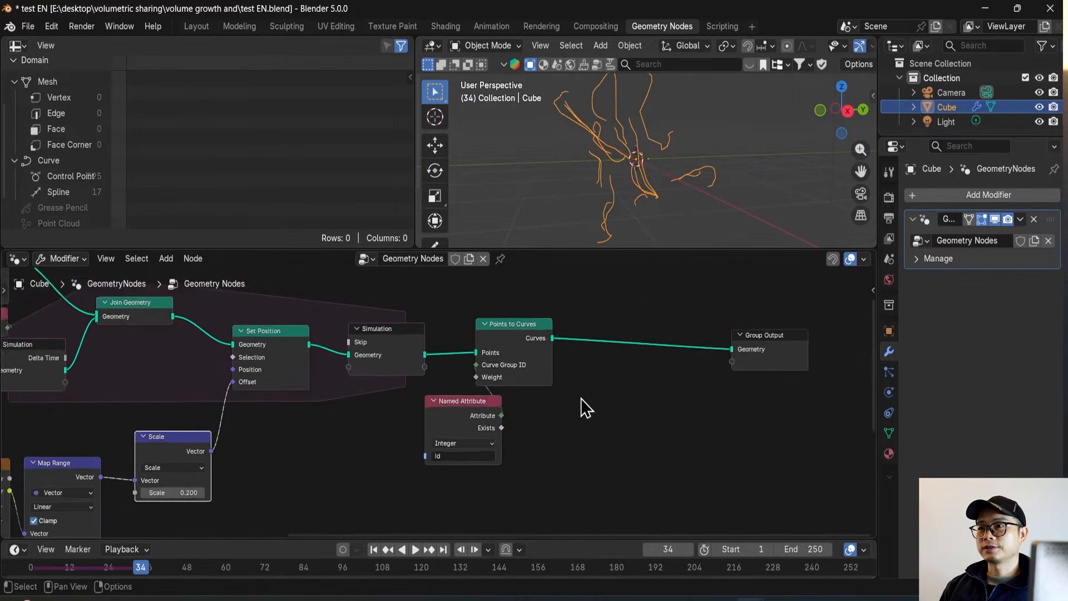
{"action": "middle_click_drag", "start_coordinate": [555, 406], "coordinate": [487, 435]}
{"action": "scroll", "coordinate": [389, 473], "scroll_direction": "up", "scroll_amount": 2}
{"action": "left_click", "coordinate": [333, 487]}
{"action": "type", "text": "0.1"}
{"action": "key", "text": "Return"}
Step: Align the Named Attribute node beneath Points to Curves and save the file
{"action": "scroll", "coordinate": [466, 436], "scroll_direction": "down", "scroll_amount": 3}
{"action": "left_click_drag", "start_coordinate": [463, 428], "coordinate": [511, 432]}
{"action": "key", "text": "ctrl+s"}
{"action": "scroll", "coordinate": [527, 386], "scroll_direction": "down", "scroll_amount": 4}
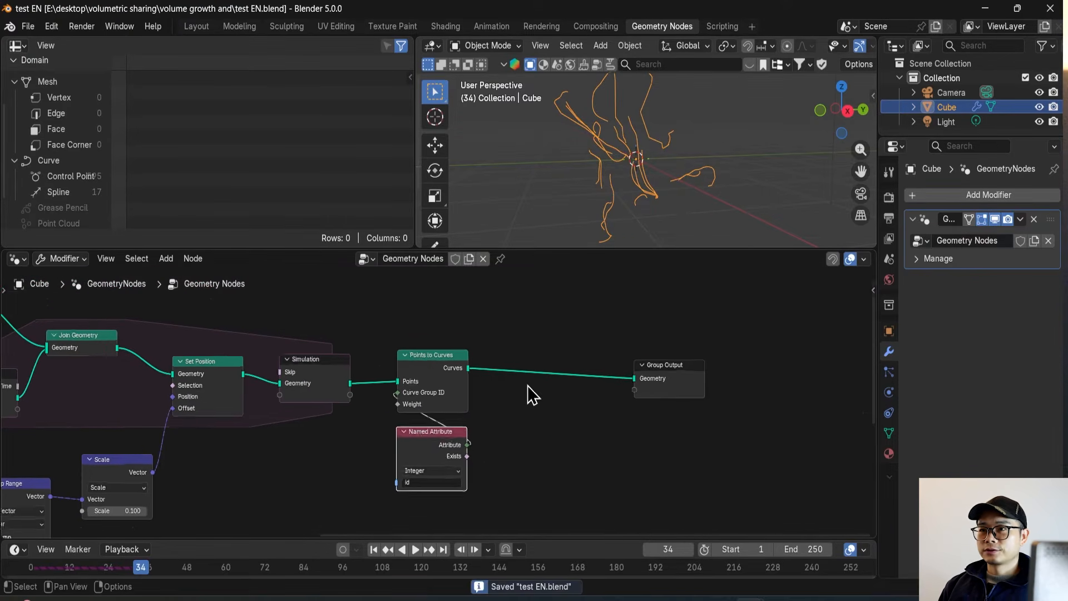
Step: Move Group Output farther from Points to Curves and insert a Curve to Tube node on the link between them
{"action": "scroll", "coordinate": [529, 400], "scroll_direction": "up", "scroll_amount": 3}
{"action": "left_click_drag", "start_coordinate": [680, 376], "coordinate": [777, 380]}
{"action": "scroll", "coordinate": [498, 363], "scroll_direction": "up", "scroll_amount": 1}
{"action": "middle_click_drag", "start_coordinate": [498, 362], "coordinate": [466, 372]}
{"action": "key", "text": "shift+a"}
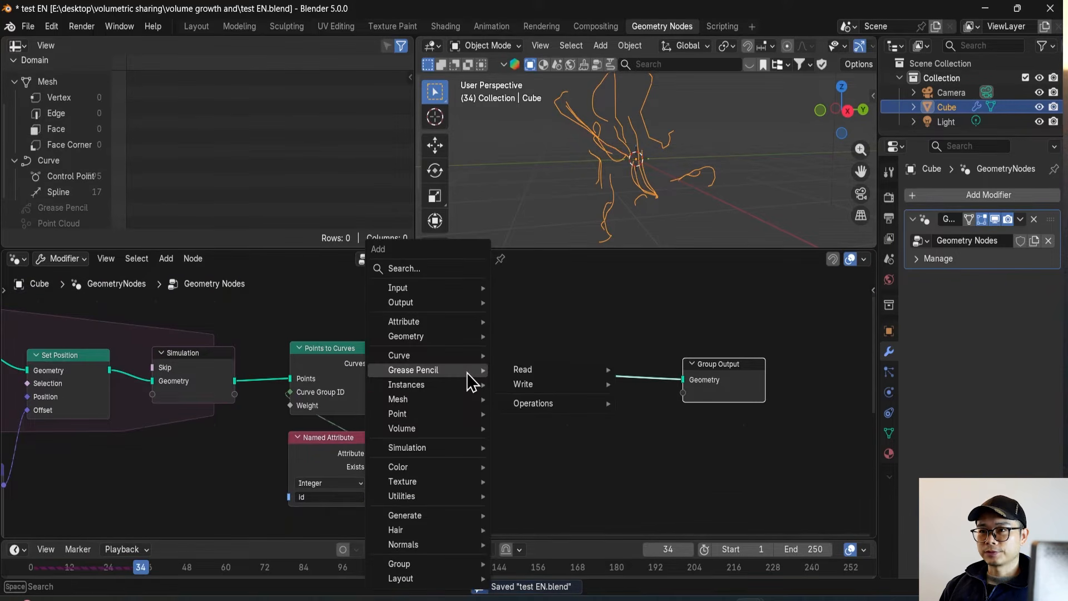
{"action": "type", "text": "curv t"}
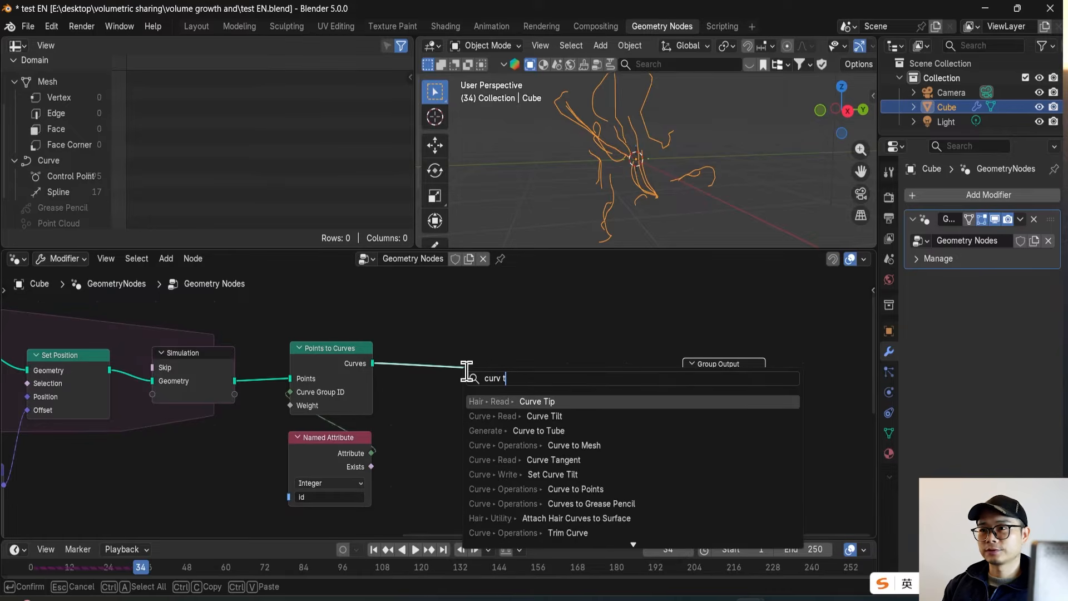
{"action": "type", "text": "om"}
{"action": "key", "text": "BackSpace"}
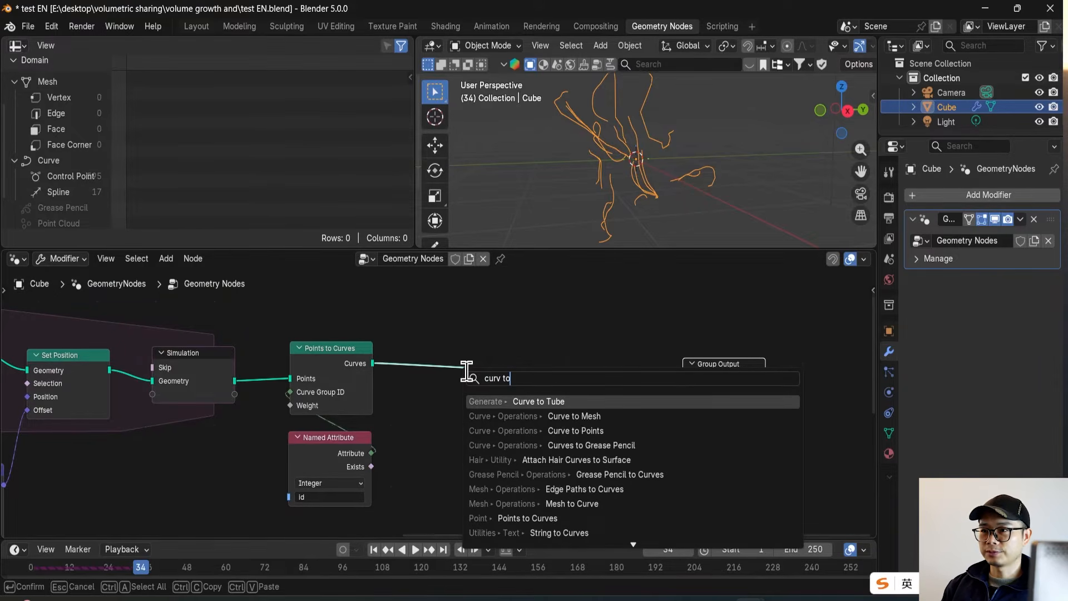
{"action": "type", "text": "tub"}
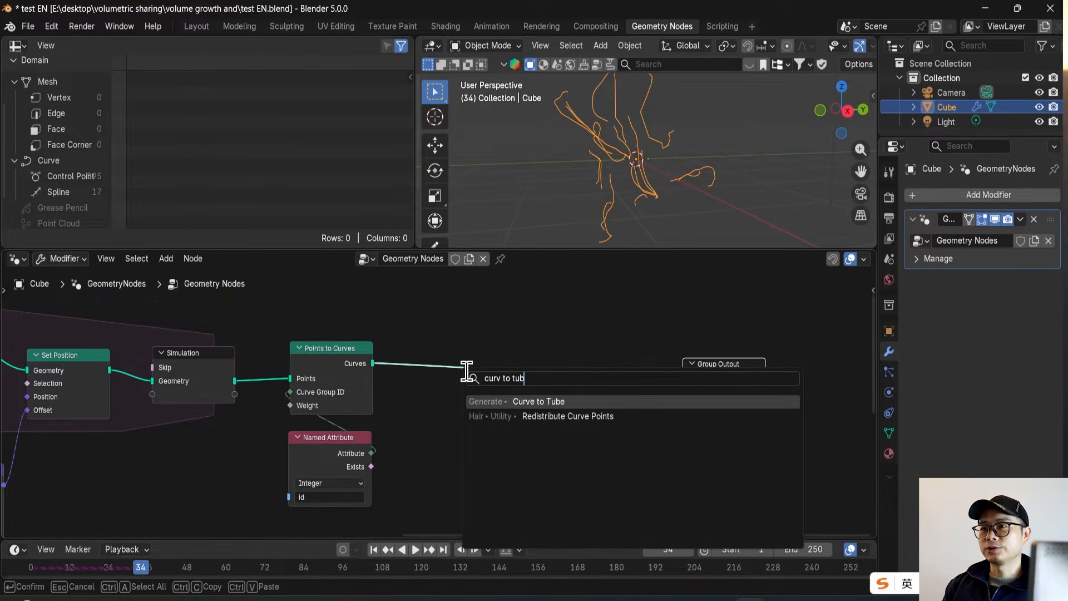
{"action": "key", "text": "Return"}
{"action": "left_click", "coordinate": [467, 368]}
Step: Inspect the tubes up close and set the Curve to Tube scale to 0.3 m
{"action": "scroll", "coordinate": [539, 386], "scroll_direction": "up", "scroll_amount": 2}
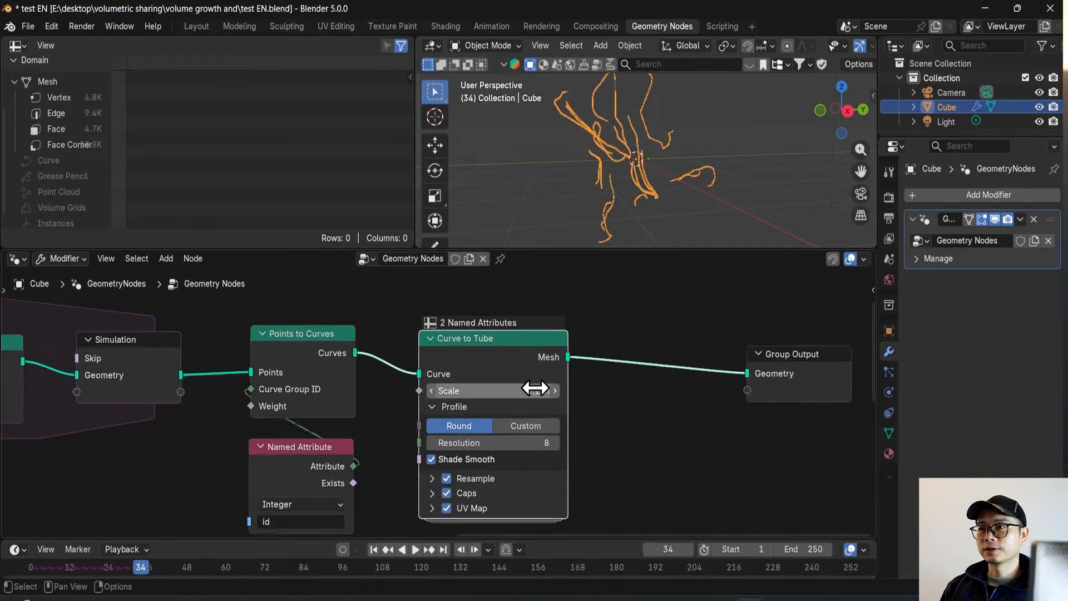
{"action": "middle_click_drag", "start_coordinate": [628, 157], "coordinate": [564, 138]}
{"action": "scroll", "coordinate": [589, 161], "scroll_direction": "up", "scroll_amount": 5}
{"action": "scroll", "coordinate": [536, 436], "scroll_direction": "down", "scroll_amount": 2}
{"action": "scroll", "coordinate": [535, 436], "scroll_direction": "up", "scroll_amount": 2}
{"action": "scroll", "coordinate": [562, 435], "scroll_direction": "down", "scroll_amount": 2}
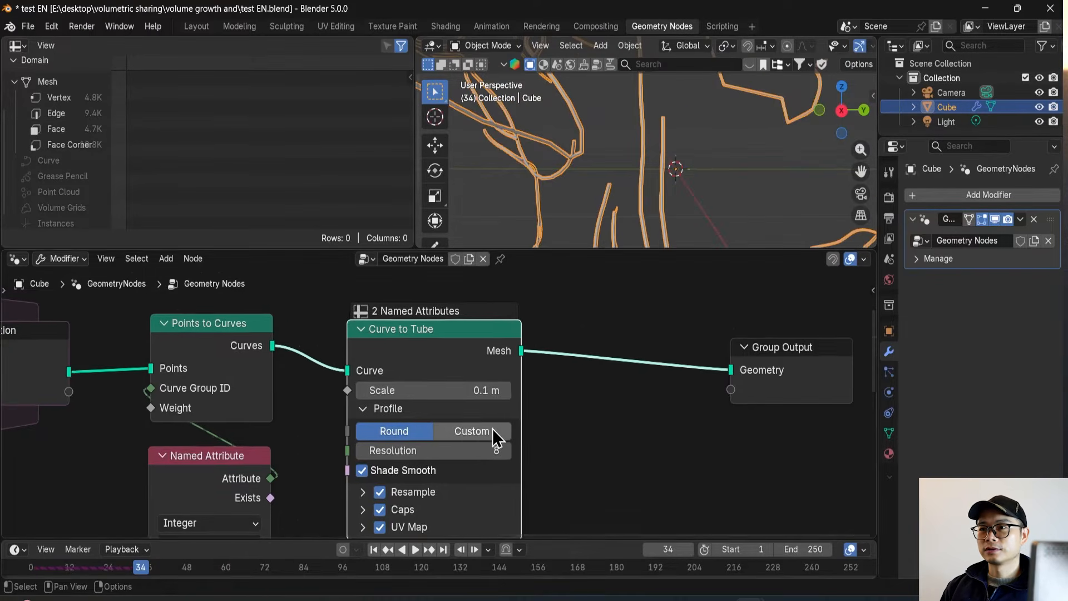
{"action": "scroll", "coordinate": [606, 186], "scroll_direction": "down", "scroll_amount": 4}
{"action": "scroll", "coordinate": [484, 407], "scroll_direction": "up", "scroll_amount": 2}
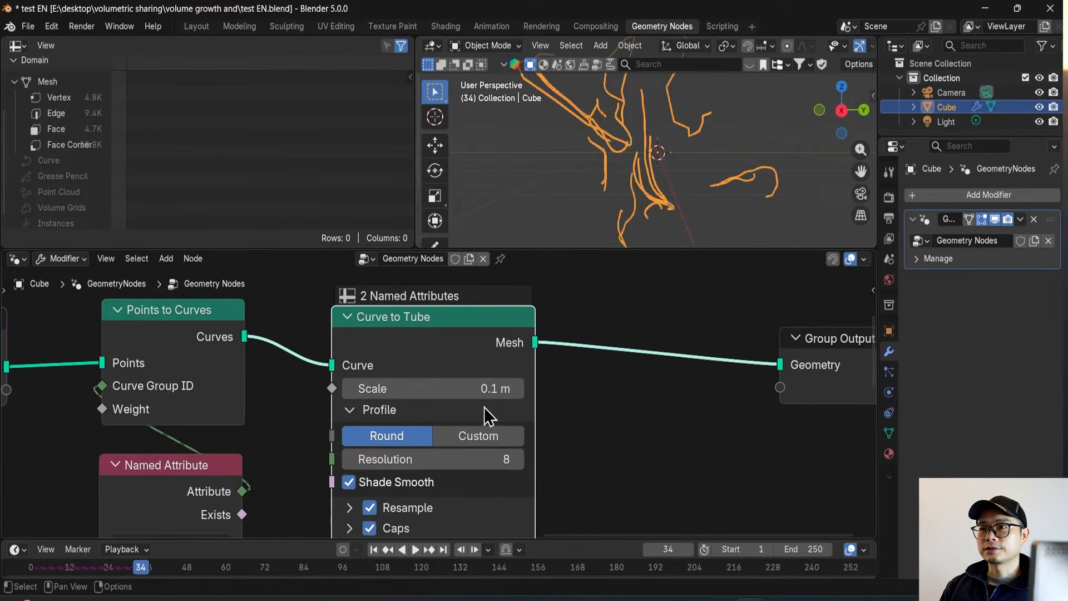
{"action": "left_click", "coordinate": [491, 389]}
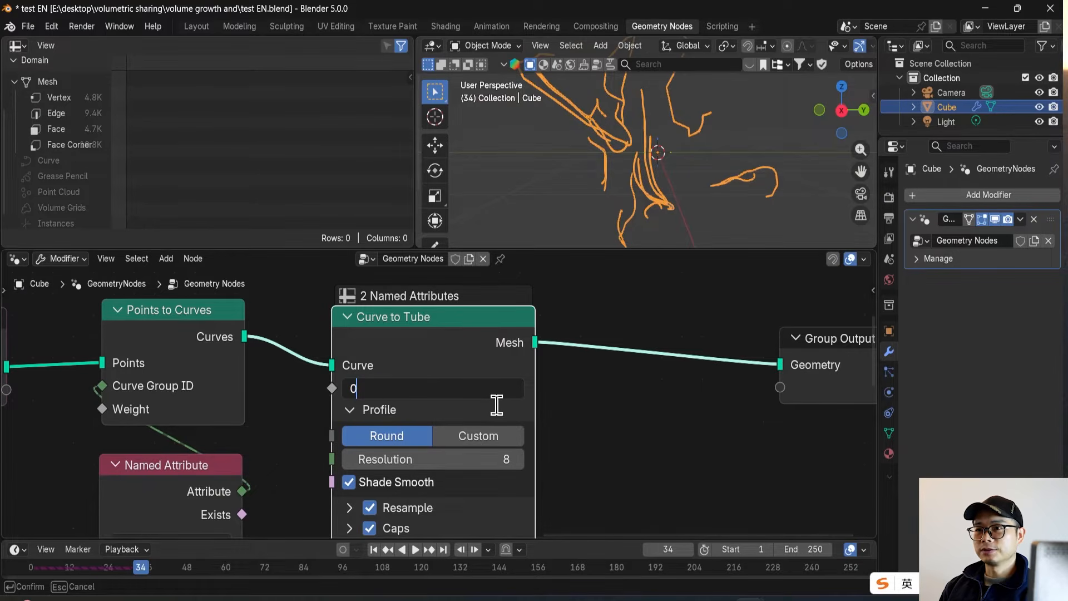
{"action": "key", "text": "Return"}
{"action": "scroll", "coordinate": [668, 178], "scroll_direction": "down", "scroll_amount": 2}
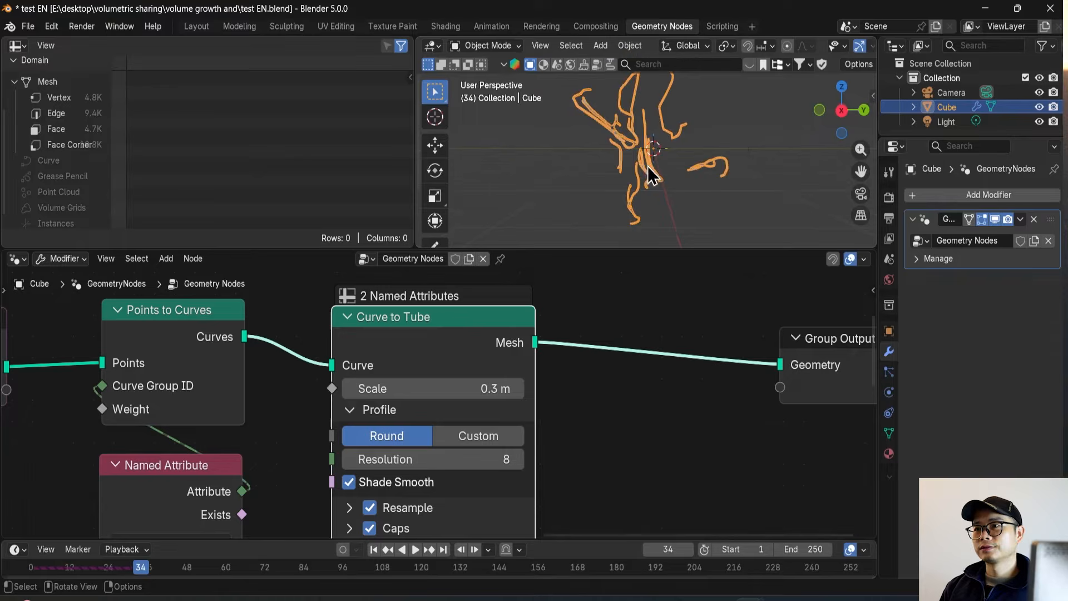
Step: Deselect the cube, make more room between Curve to Tube and Group Output, and save the file
{"action": "left_click", "coordinate": [722, 184]}
{"action": "scroll", "coordinate": [689, 185], "scroll_direction": "up", "scroll_amount": 1}
{"action": "scroll", "coordinate": [585, 373], "scroll_direction": "down", "scroll_amount": 2}
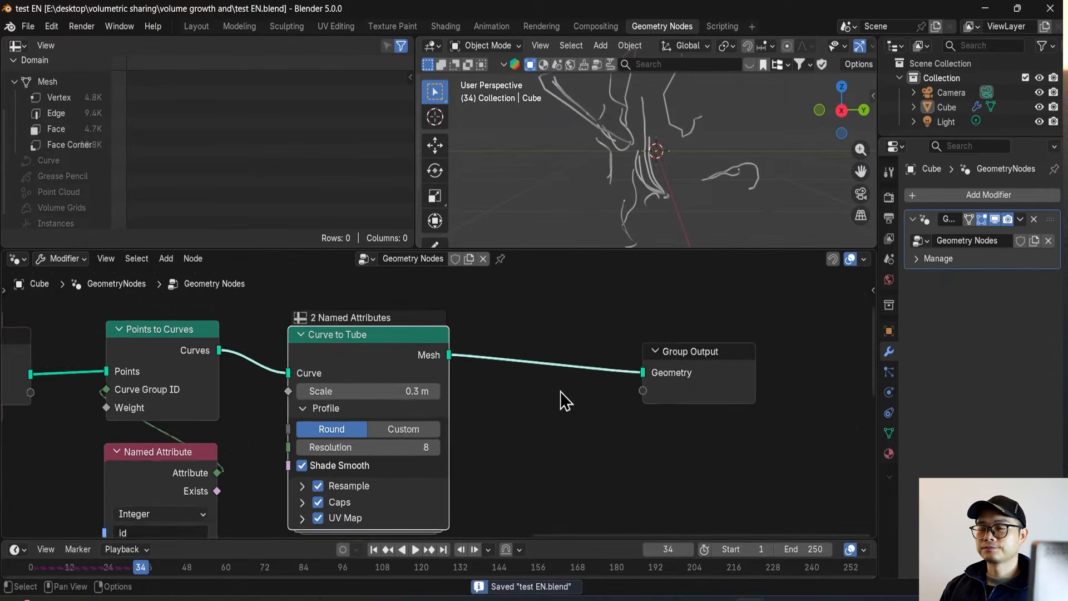
{"action": "left_click_drag", "start_coordinate": [654, 377], "coordinate": [807, 377]}
{"action": "key", "text": "ctrl+s"}
{"action": "scroll", "coordinate": [497, 380], "scroll_direction": "down", "scroll_amount": 2}
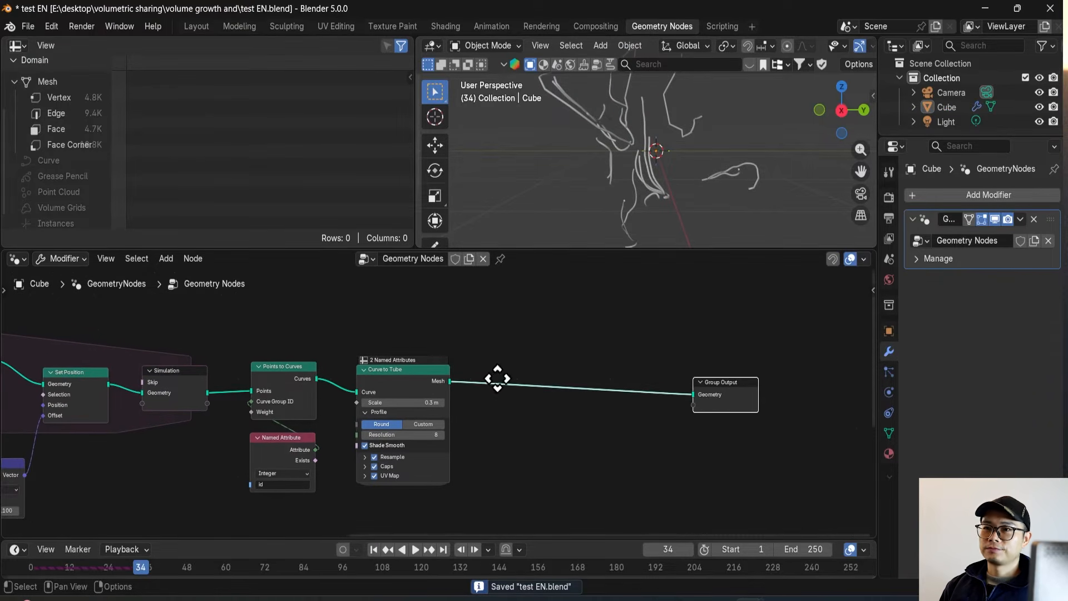
{"action": "middle_click_drag", "start_coordinate": [657, 149], "coordinate": [626, 171]}
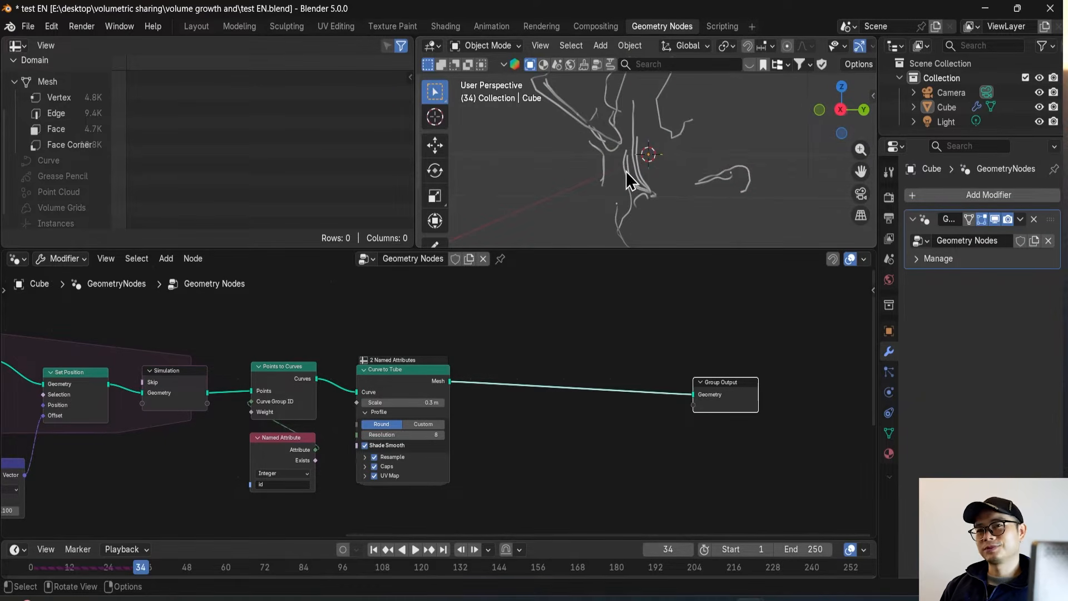
Step: Insert a Mesh to SDF Grid node on the link after Curve to Tube
{"action": "scroll", "coordinate": [669, 392], "scroll_direction": "up", "scroll_amount": 3}
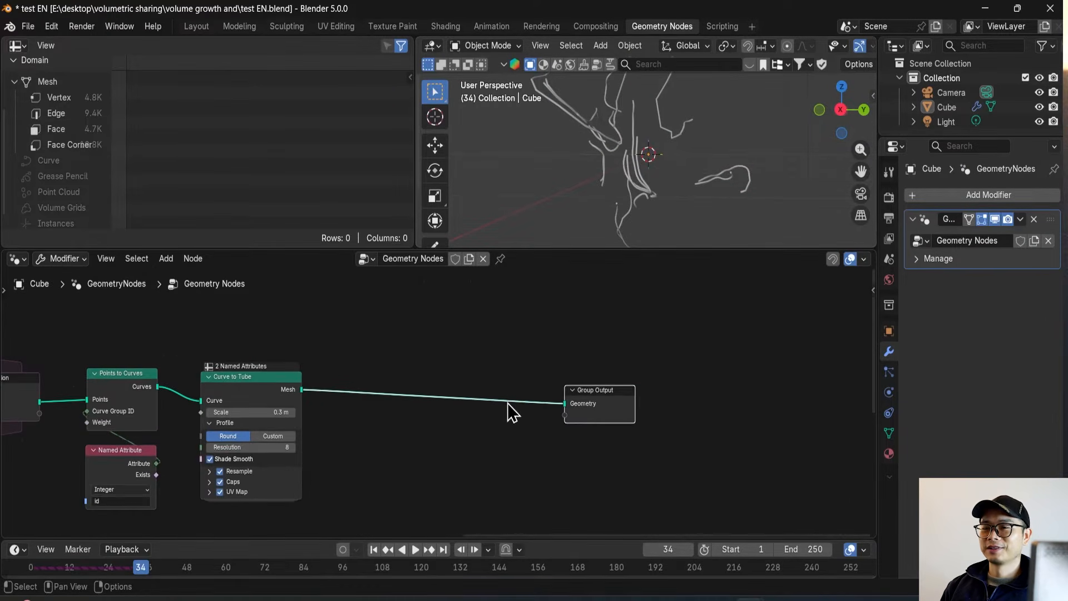
{"action": "key", "text": "shift+a"}
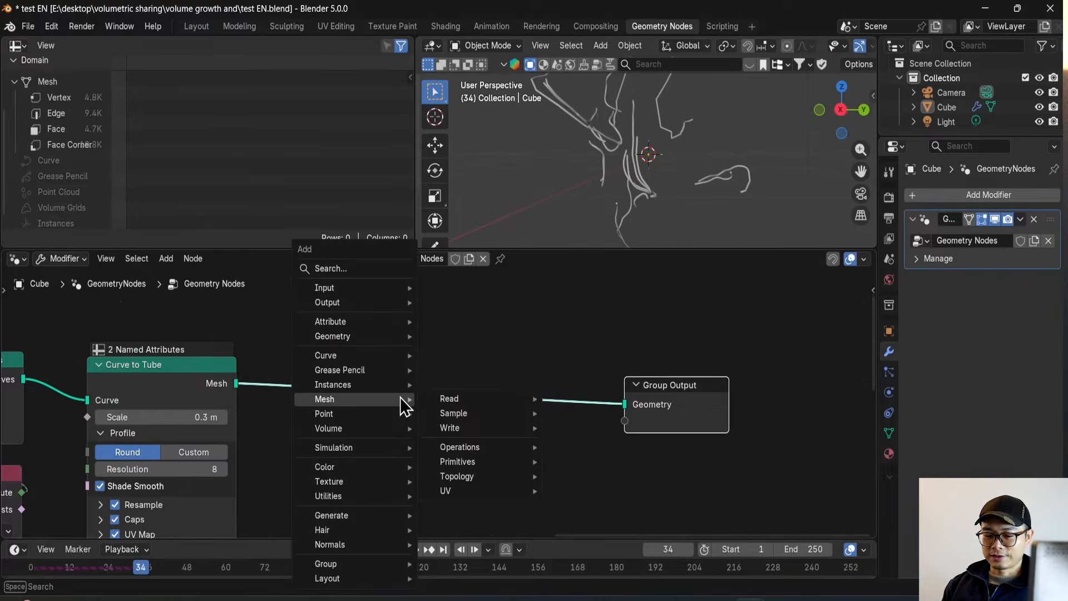
{"action": "type", "text": "vol"}
{"action": "key", "text": "BackSpace"}
{"action": "key", "text": "BackSpace"}
{"action": "key", "text": "BackSpace"}
{"action": "type", "text": "mes t"}
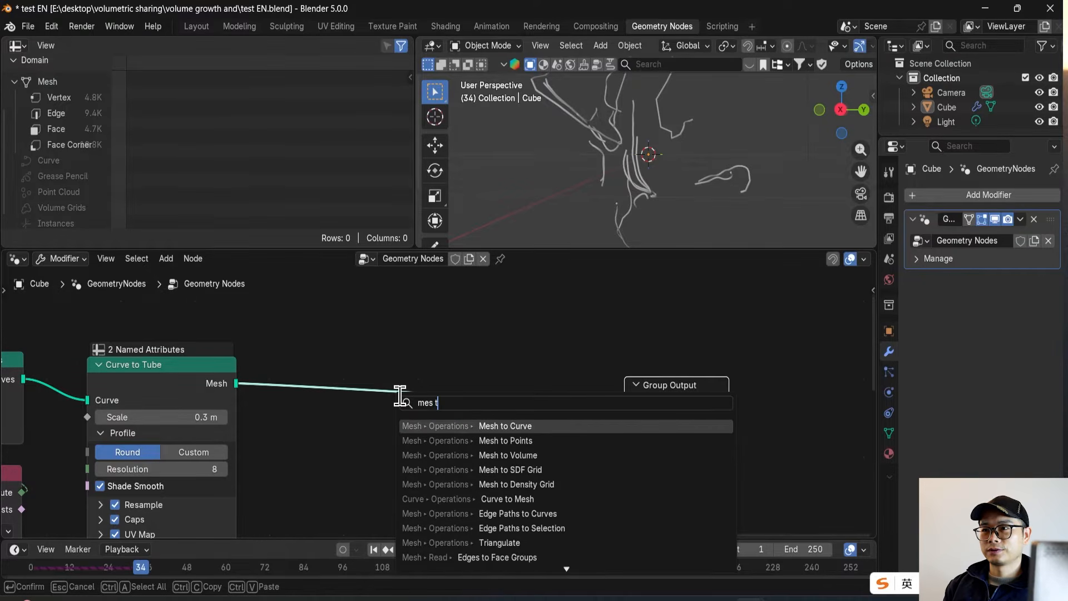
{"action": "type", "text": " g"}
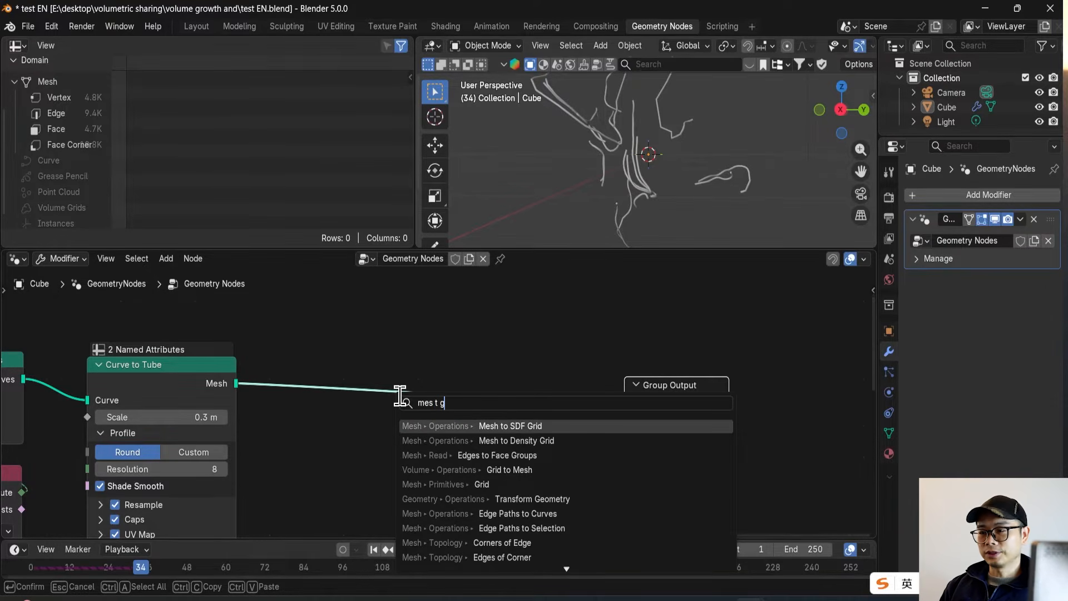
{"action": "key", "text": "Return"}
{"action": "scroll", "coordinate": [342, 312], "scroll_direction": "up", "scroll_amount": 1}
{"action": "left_click", "coordinate": [334, 387]}
Step: Preview the Mesh to SDF Grid output with a Viewer node and delete the Viewer
{"action": "left_click", "coordinate": [397, 392], "text": "ctrl+shift"}
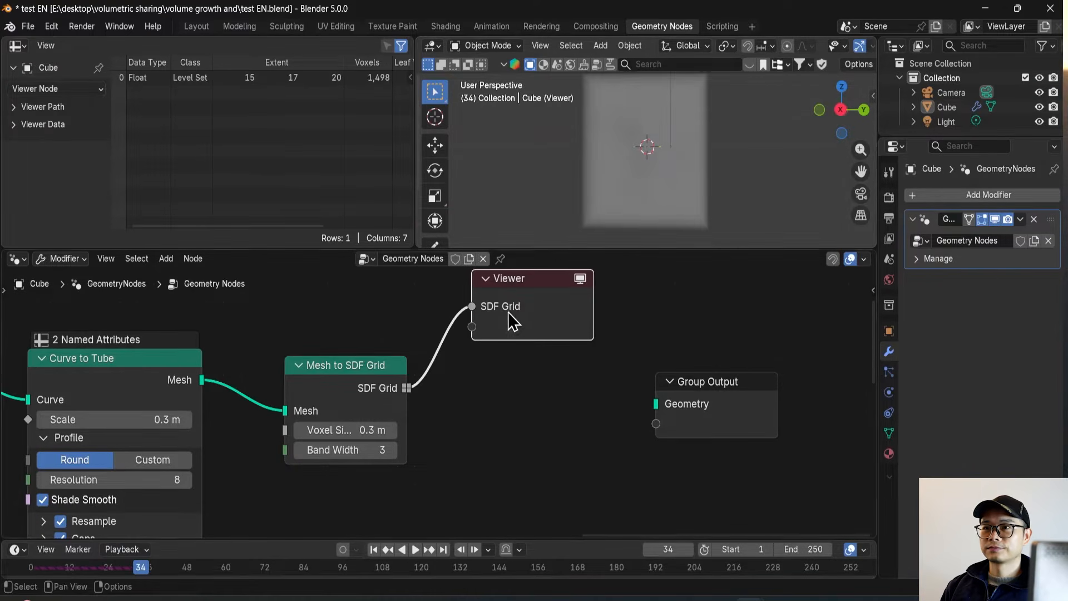
{"action": "key", "text": "x"}
Step: Add a Grid to Mesh node, connect it between Mesh to SDF Grid and Group Output, and save the file
{"action": "key", "text": "shift+a"}
{"action": "type", "text": "grid to"}
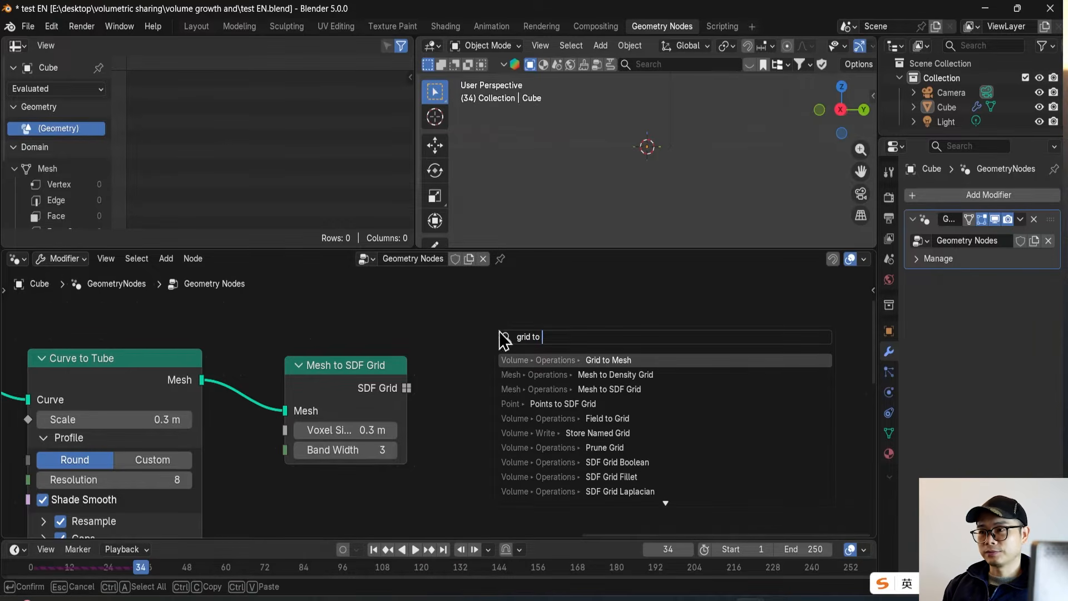
{"action": "key", "text": "Return"}
{"action": "left_click", "coordinate": [480, 365]}
{"action": "left_click_drag", "start_coordinate": [406, 388], "coordinate": [440, 411]}
{"action": "left_click_drag", "start_coordinate": [562, 388], "coordinate": [673, 403]}
{"action": "scroll", "coordinate": [665, 122], "scroll_direction": "up", "scroll_amount": 3}
{"action": "middle_click_drag", "start_coordinate": [678, 159], "coordinate": [687, 181]}
{"action": "scroll", "coordinate": [438, 404], "scroll_direction": "up", "scroll_amount": 1}
{"action": "key", "text": "ctrl+s"}
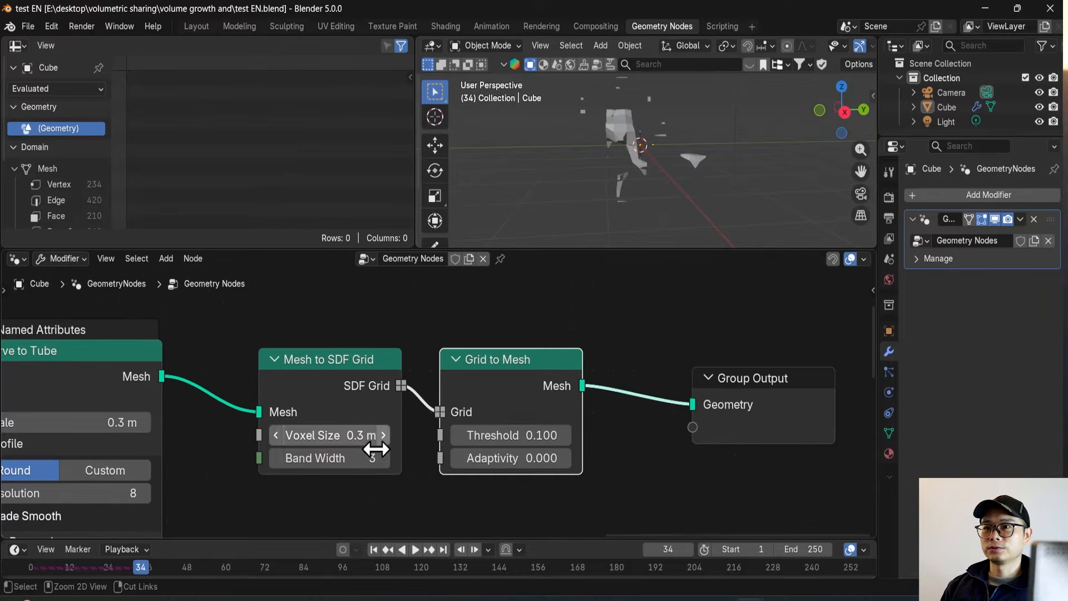
Step: Set the voxel size of Mesh to SDF Grid to 0.1 m
{"action": "left_click", "coordinate": [360, 436]}
{"action": "type", "text": "0."}
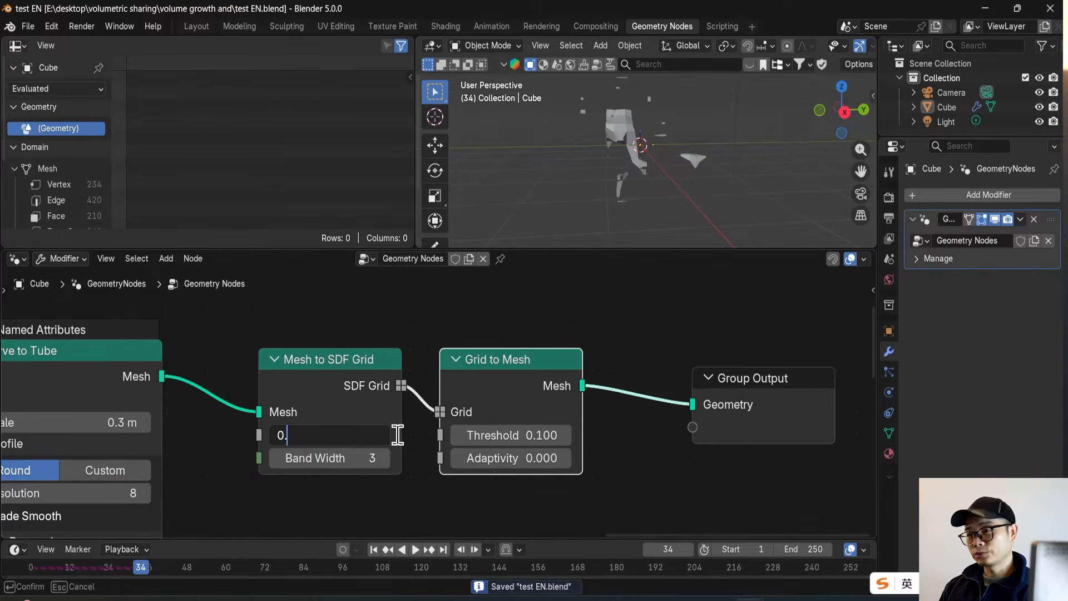
{"action": "type", "text": "1"}
{"action": "key", "text": "Return"}
{"action": "scroll", "coordinate": [399, 455], "scroll_direction": "up", "scroll_amount": 1}
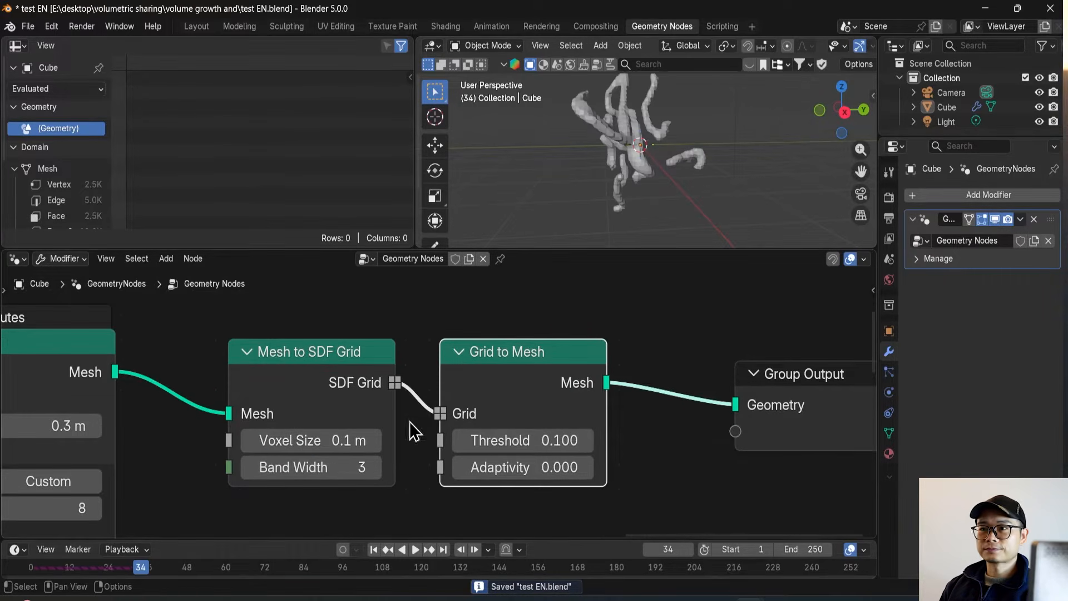
{"action": "scroll", "coordinate": [286, 501], "scroll_direction": "up", "scroll_amount": 1}
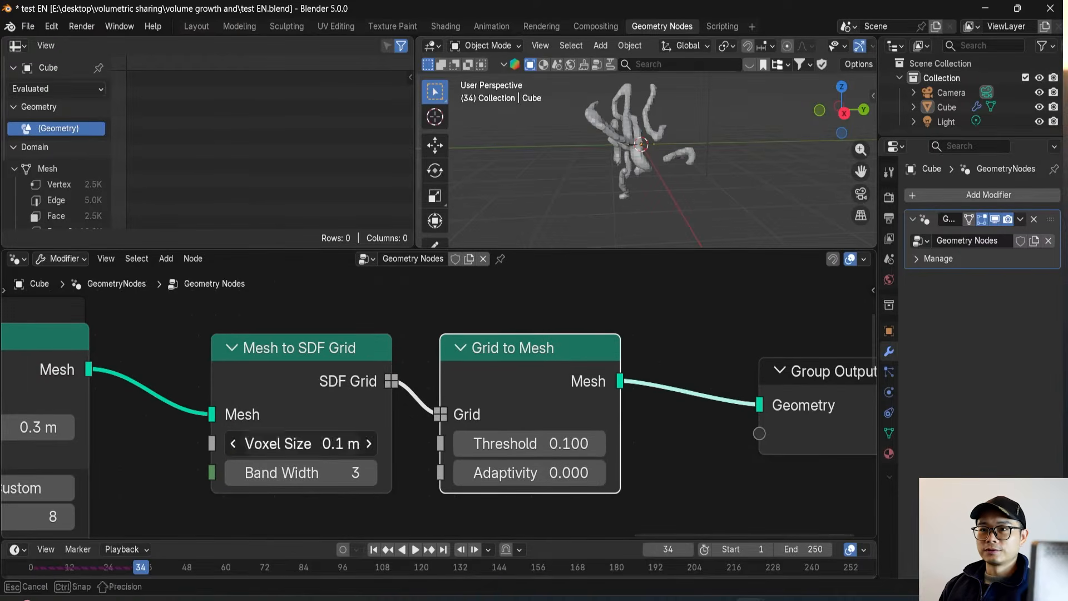
Step: Set the Mesh to SDF Grid voxel size to 0.05 m and the Grid to Mesh threshold to 0.03
{"action": "left_click", "coordinate": [269, 444]}
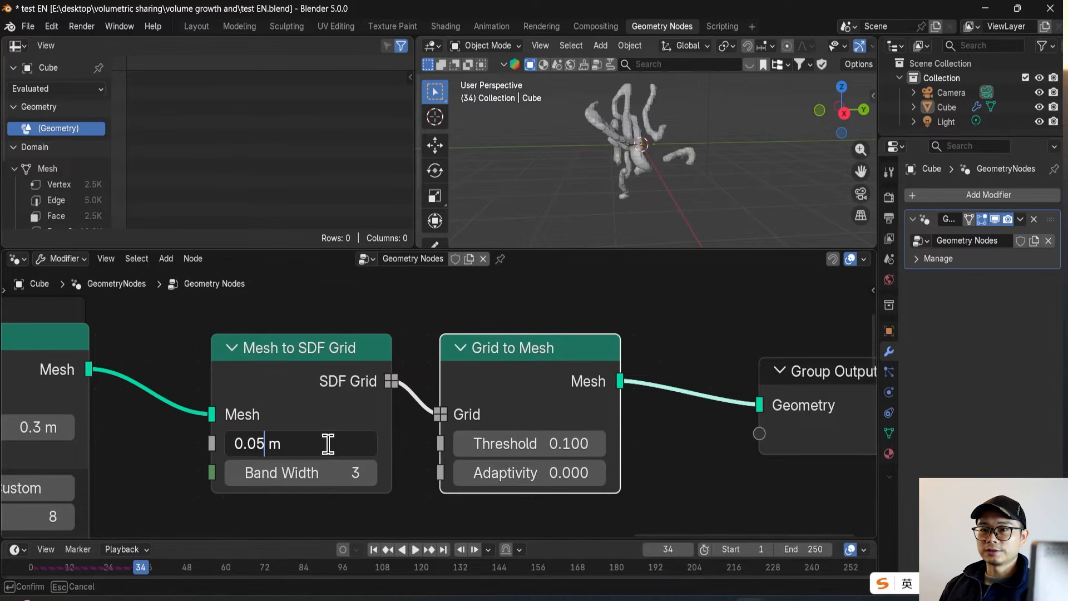
{"action": "type", "text": "0.05"}
{"action": "key", "text": "Return"}
{"action": "scroll", "coordinate": [402, 492], "scroll_direction": "up", "scroll_amount": 1}
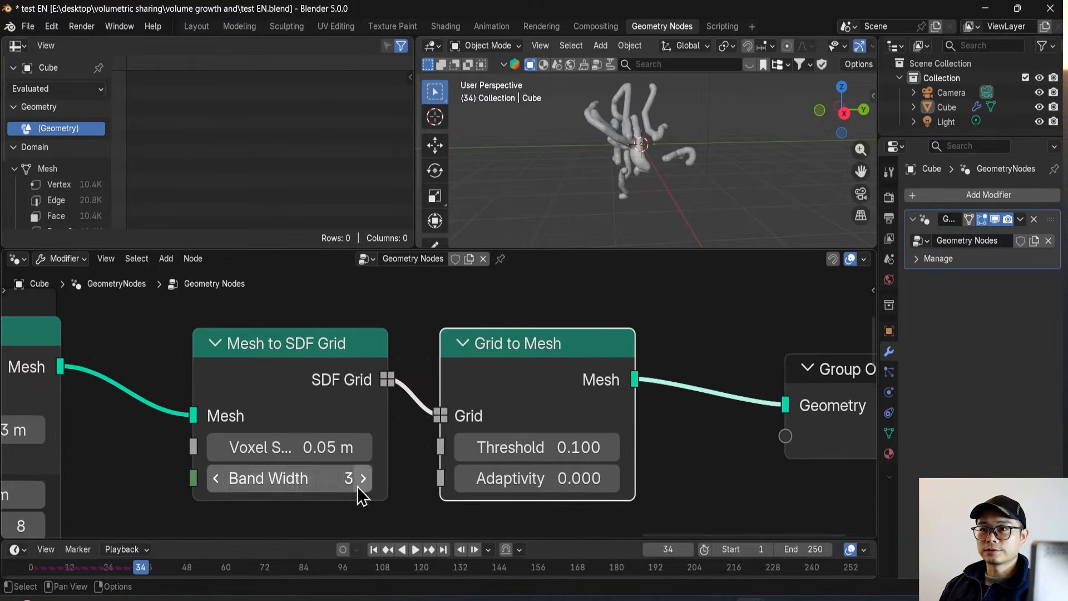
{"action": "left_click", "coordinate": [573, 450]}
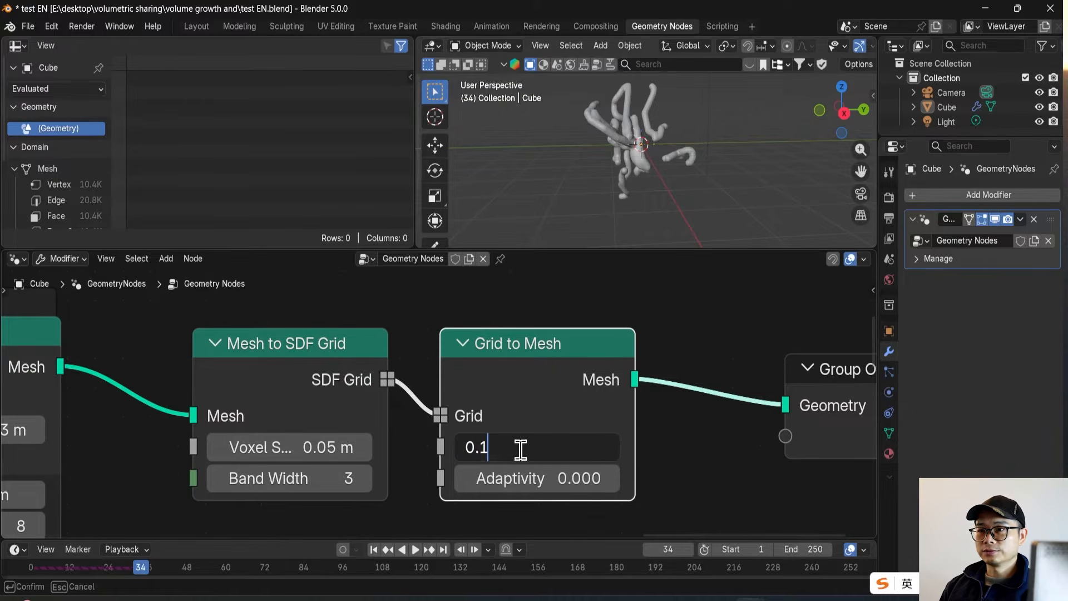
{"action": "key", "text": "Return"}
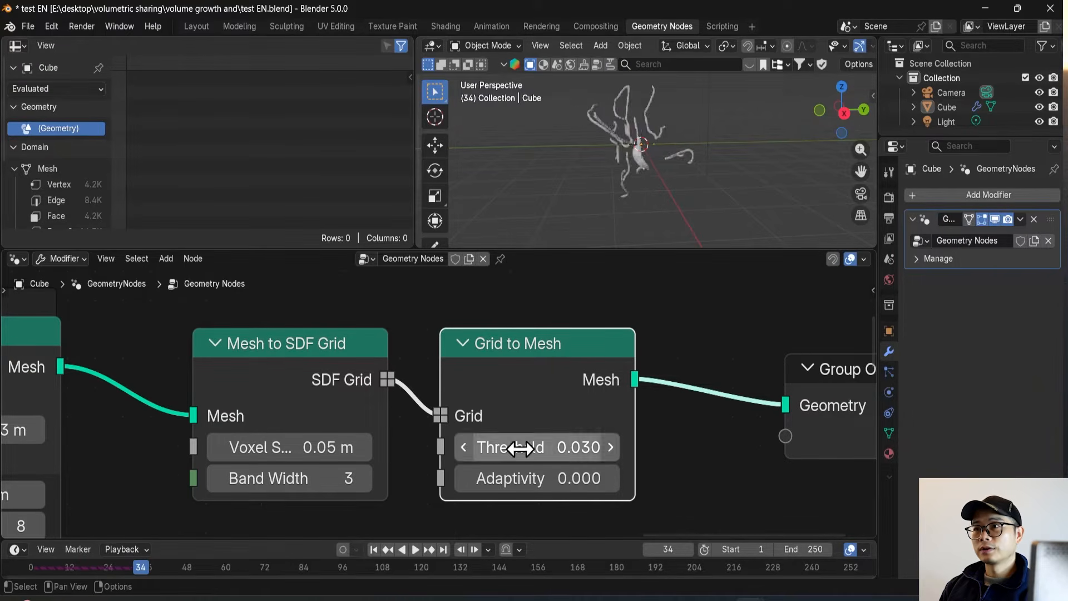
Step: Set the Grid to Mesh threshold to 0.01
{"action": "middle_click_drag", "start_coordinate": [626, 187], "coordinate": [618, 167]}
{"action": "left_click", "coordinate": [557, 446]}
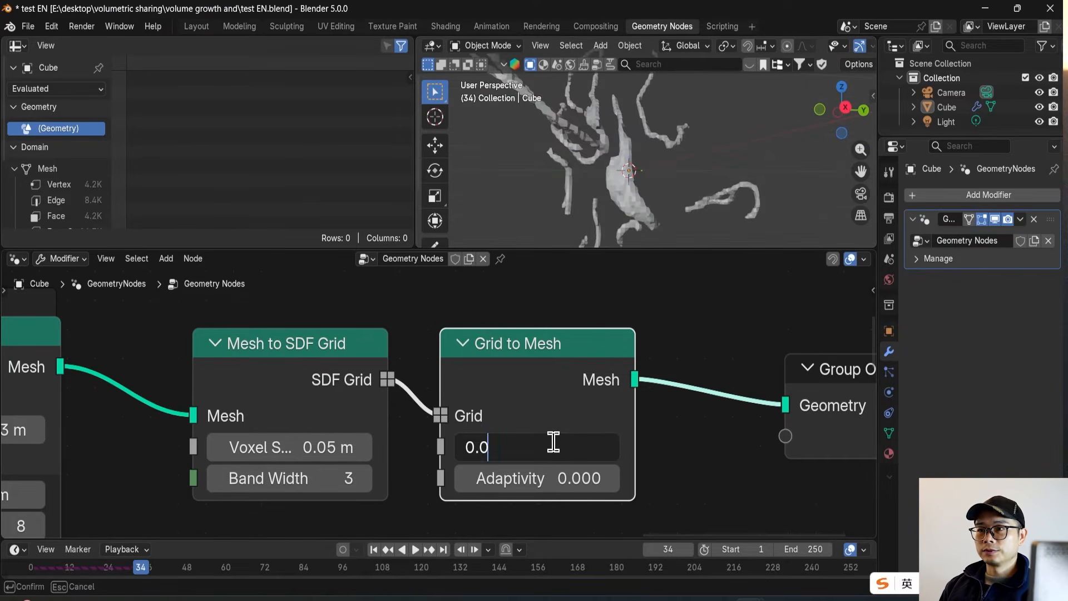
{"action": "key", "text": "Return"}
Step: Try Mesh to SDF Grid band widths between 2 and 5 and restore the value to 3
{"action": "left_click", "coordinate": [365, 480]}
{"action": "left_click", "coordinate": [397, 486]}
{"action": "left_click", "coordinate": [366, 483]}
{"action": "left_click", "coordinate": [366, 482]}
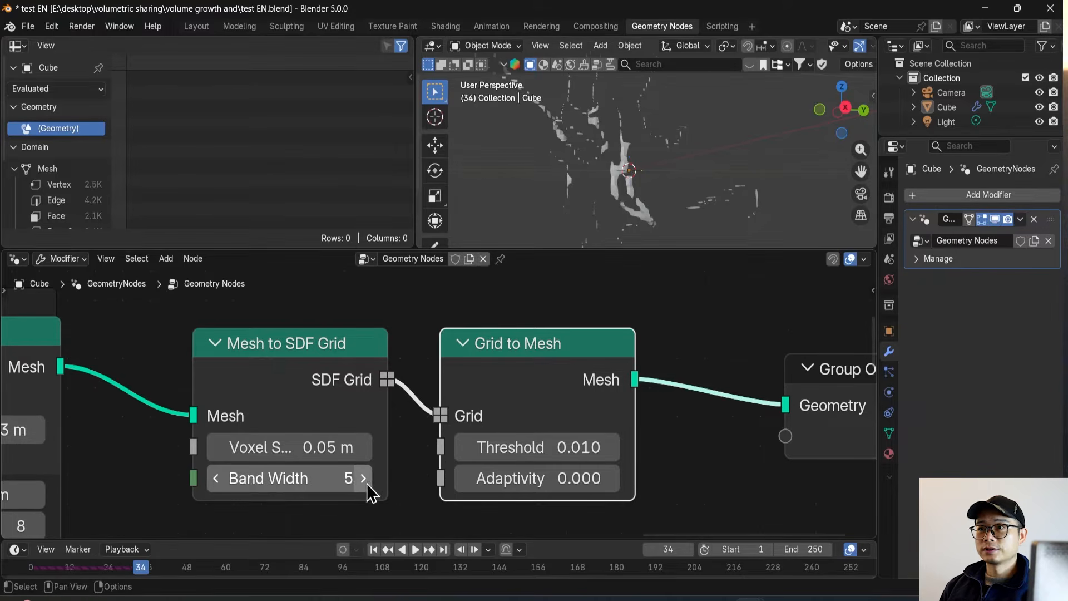
{"action": "left_click", "coordinate": [214, 483]}
{"action": "left_click", "coordinate": [214, 483]}
{"action": "left_click", "coordinate": [214, 483]}
{"action": "left_click", "coordinate": [365, 481]}
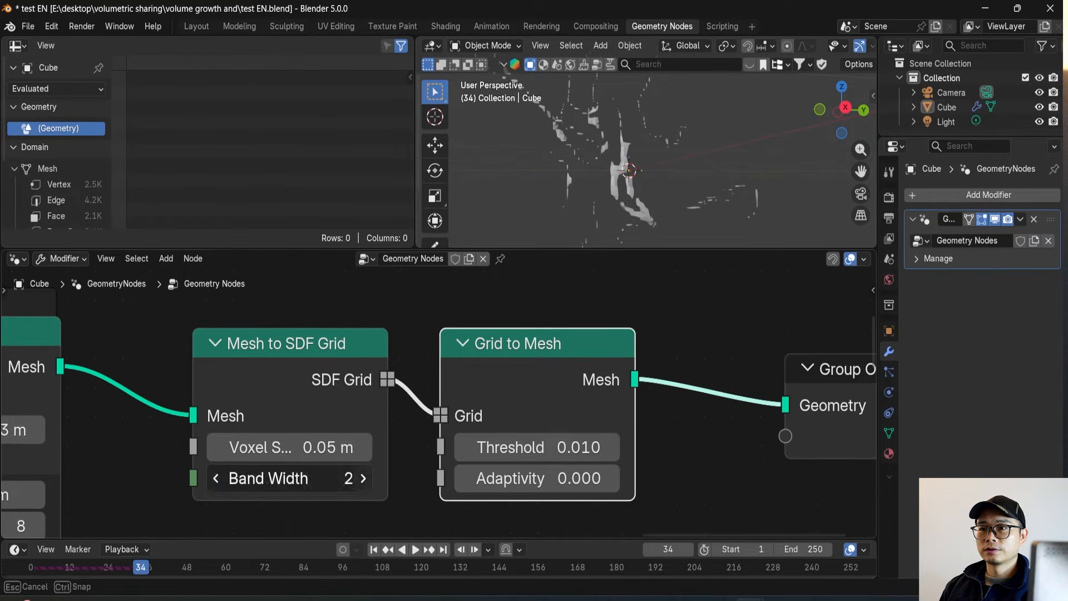
Step: Reduce the Mesh to SDF Grid voxel size to 0.03 m and further to 0.01 m, and save the file
{"action": "left_click", "coordinate": [340, 451]}
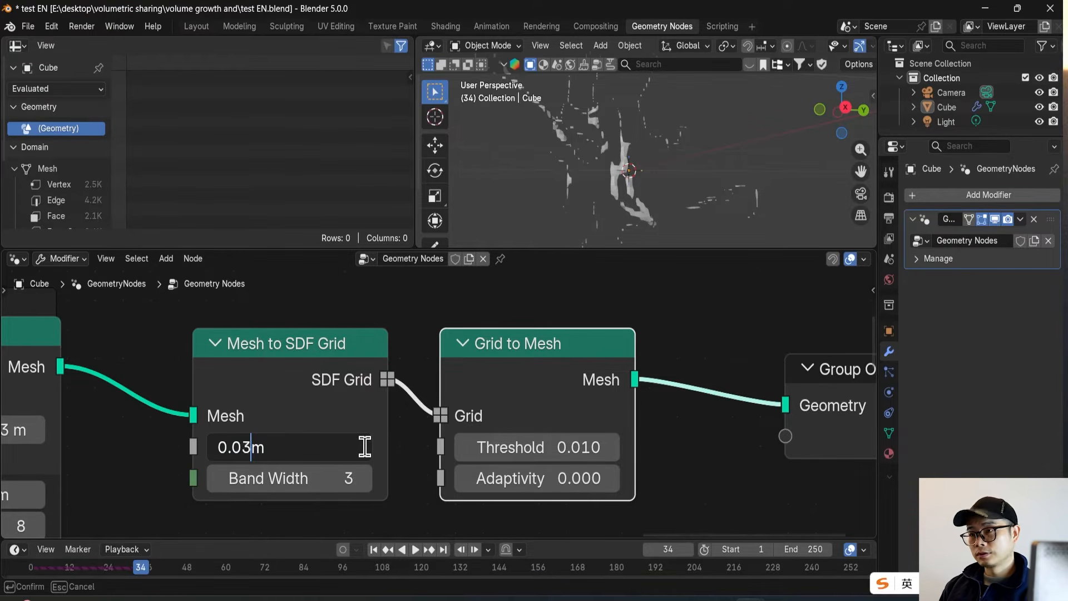
{"action": "key", "text": "Return"}
{"action": "left_click", "coordinate": [285, 447]}
{"action": "left_click", "coordinate": [254, 446]}
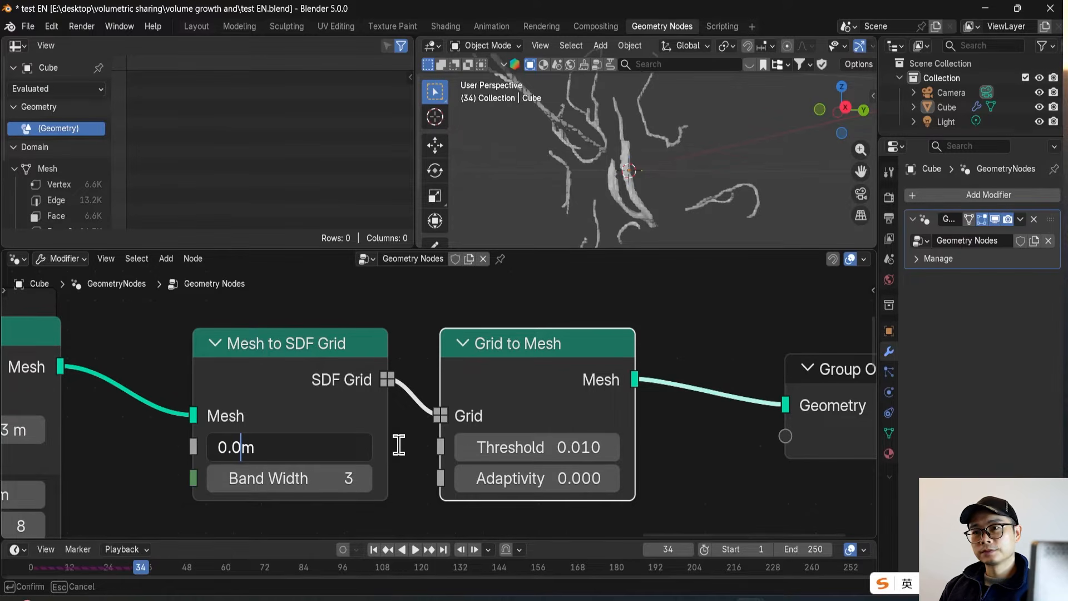
{"action": "type", "text": "1"}
{"action": "key", "text": "Return"}
{"action": "left_click", "coordinate": [612, 449]}
{"action": "left_click", "coordinate": [650, 435]}
{"action": "middle_click_drag", "start_coordinate": [633, 169], "coordinate": [663, 160]}
{"action": "scroll", "coordinate": [609, 175], "scroll_direction": "down", "scroll_amount": 2}
{"action": "key", "text": "ctrl+s"}
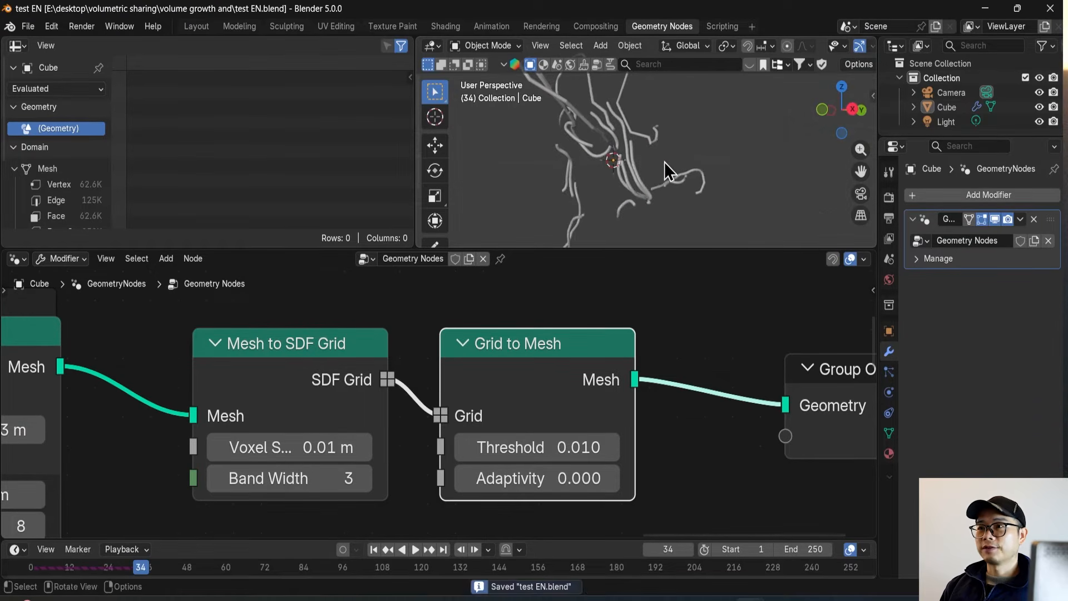
Step: Return to frame 0 and play the simulation to examine the growing tubes at the finer voxel size
{"action": "key", "text": "space"}
{"action": "key", "text": "space"}
{"action": "left_click_drag", "start_coordinate": [161, 572], "coordinate": [26, 569]}
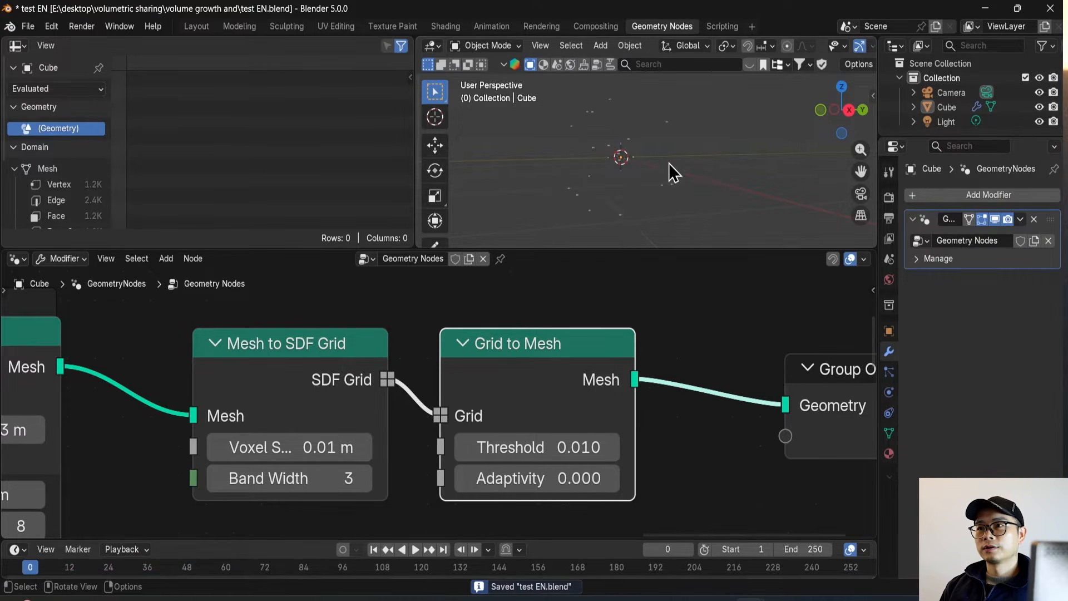
{"action": "key", "text": "space"}
{"action": "scroll", "coordinate": [660, 342], "scroll_direction": "down", "scroll_amount": 2}
{"action": "key", "text": "space"}
Step: Save the file and spread out the overlapping Group Input and UV Sphere nodes at the start of the tree
{"action": "scroll", "coordinate": [660, 342], "scroll_direction": "down", "scroll_amount": 1}
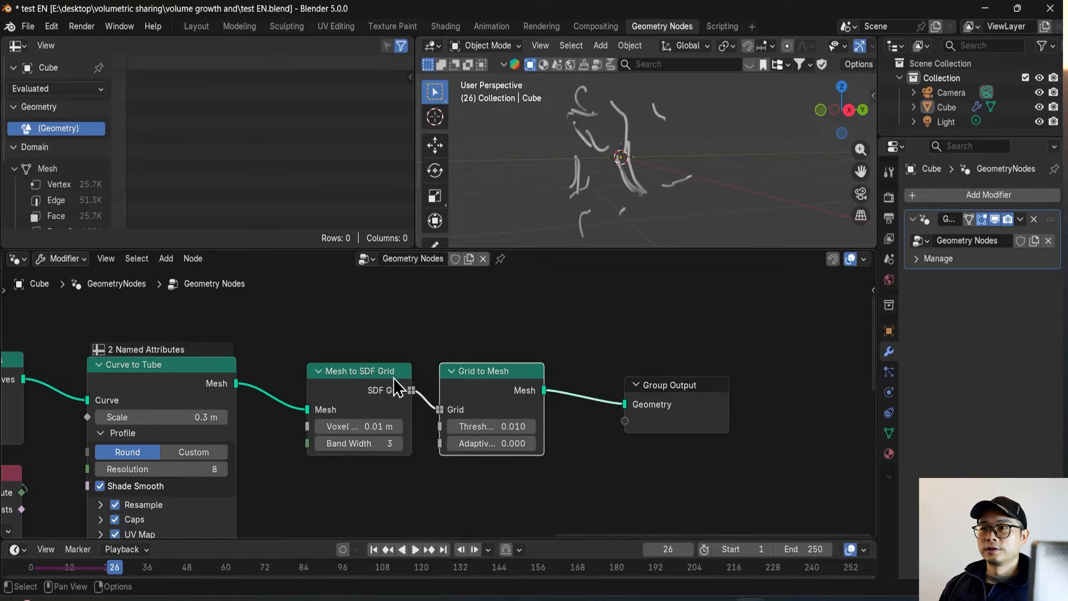
{"action": "middle_click_drag", "start_coordinate": [393, 379], "coordinate": [648, 379]}
{"action": "scroll", "coordinate": [634, 372], "scroll_direction": "down", "scroll_amount": 1}
{"action": "key", "text": "ctrl+s"}
{"action": "middle_click_drag", "start_coordinate": [394, 392], "coordinate": [663, 390]}
{"action": "middle_click_drag", "start_coordinate": [272, 400], "coordinate": [688, 416]}
{"action": "middle_click_drag", "start_coordinate": [266, 398], "coordinate": [661, 428]}
{"action": "scroll", "coordinate": [412, 416], "scroll_direction": "up", "scroll_amount": 6}
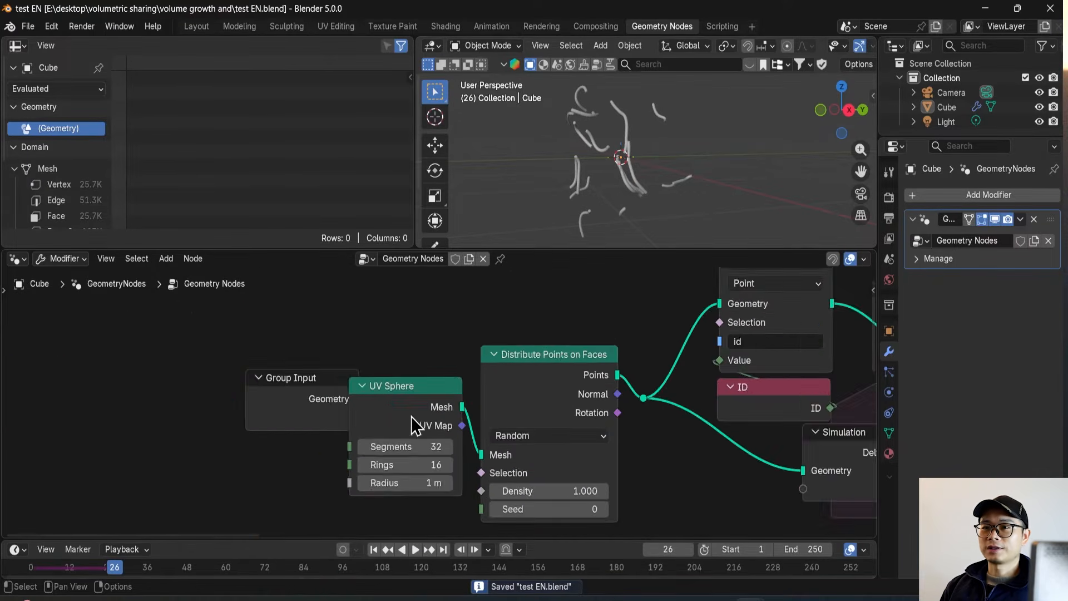
{"action": "left_click_drag", "start_coordinate": [267, 392], "coordinate": [125, 381]}
{"action": "left_click_drag", "start_coordinate": [357, 391], "coordinate": [289, 370]}
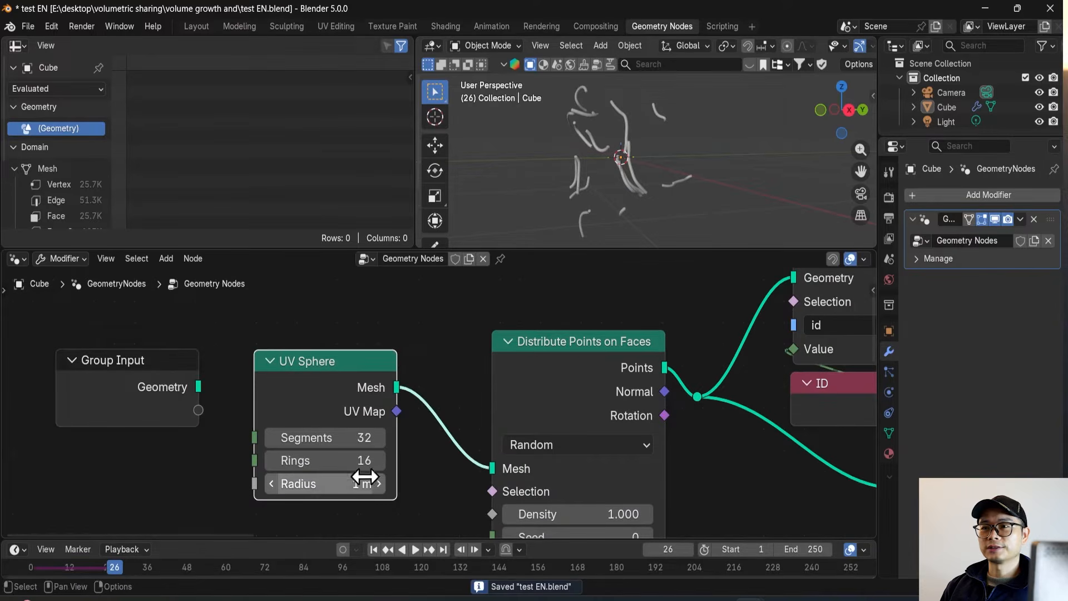
Step: Set the UV Sphere radius to 0.2 m and save the file
{"action": "double_click", "coordinate": [361, 482]}
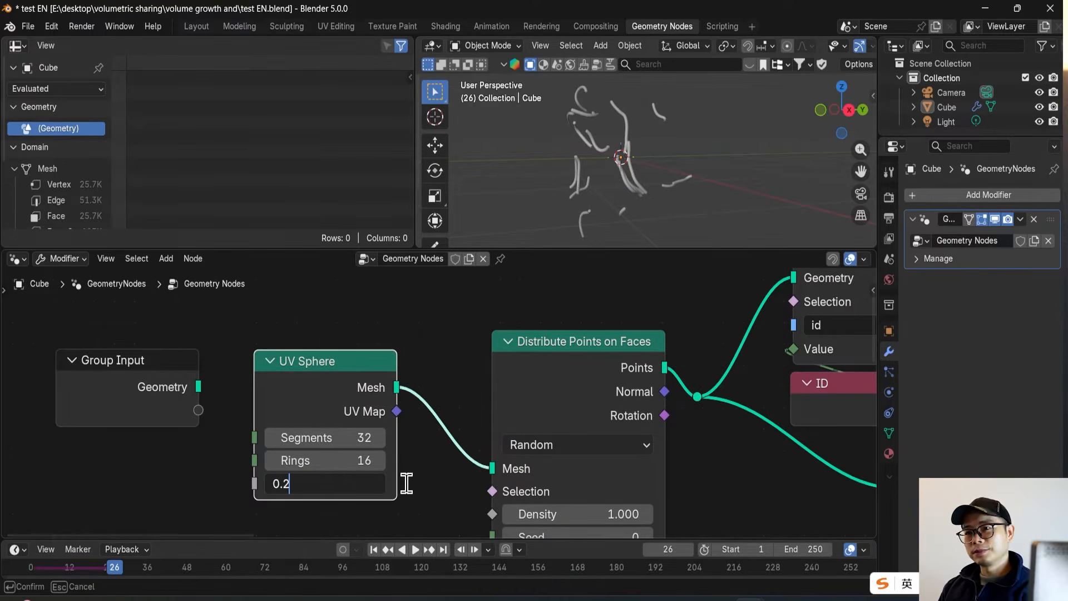
{"action": "type", "text": "0.2"}
{"action": "key", "text": "Return"}
{"action": "middle_click_drag", "start_coordinate": [498, 464], "coordinate": [457, 415]}
{"action": "key", "text": "ctrl+s"}
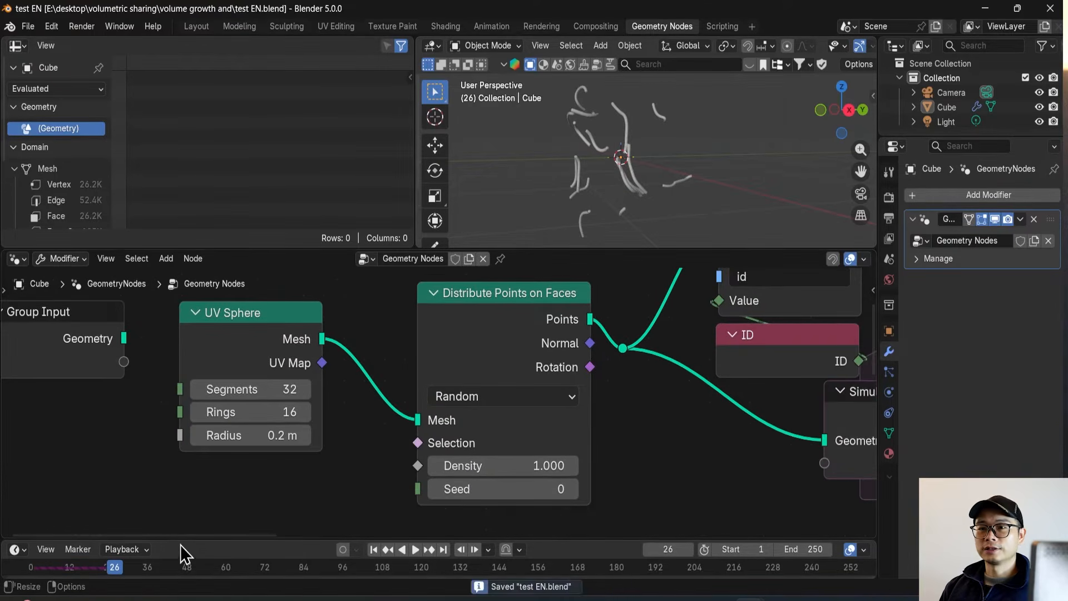
Step: Set the Distribute Points on Faces density to 5 and replay the simulation from frame 0
{"action": "scroll", "coordinate": [294, 449], "scroll_direction": "up", "scroll_amount": 1}
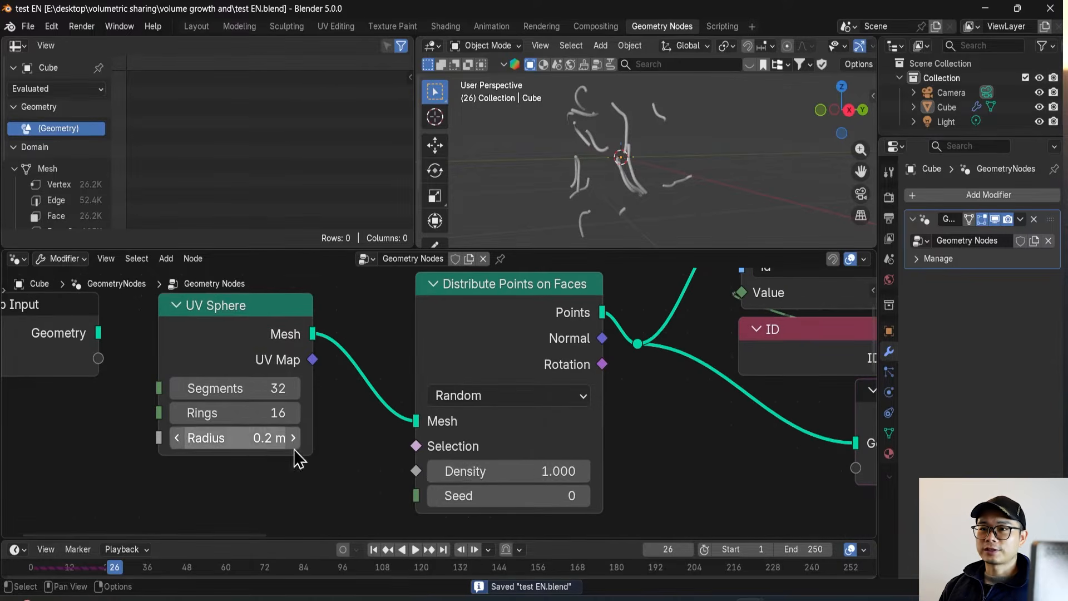
{"action": "double_click", "coordinate": [514, 471]}
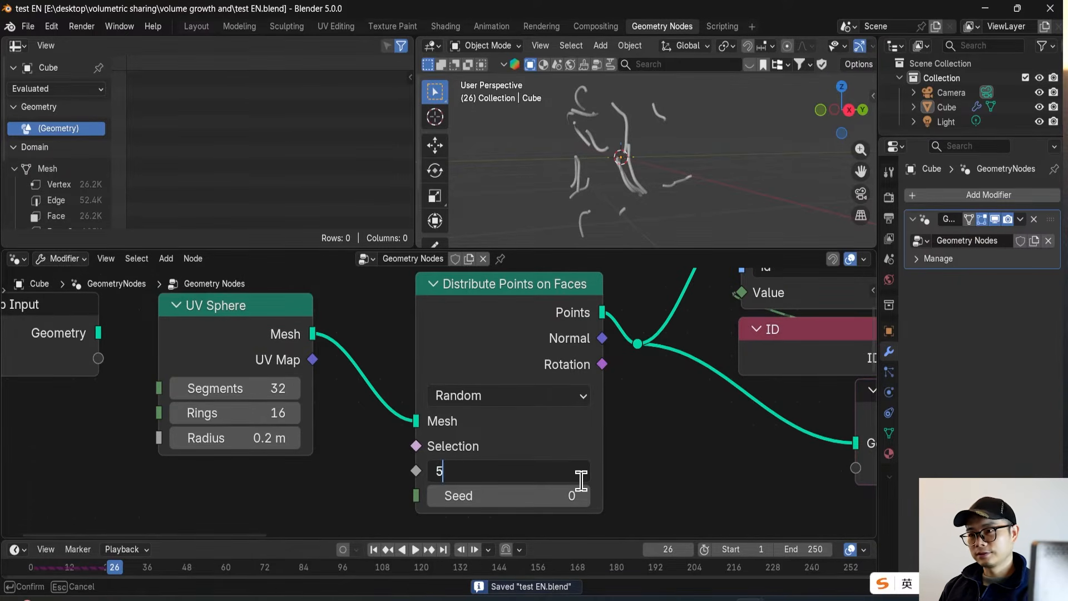
{"action": "type", "text": "5"}
{"action": "key", "text": "Return"}
{"action": "key", "text": "shift+Left"}
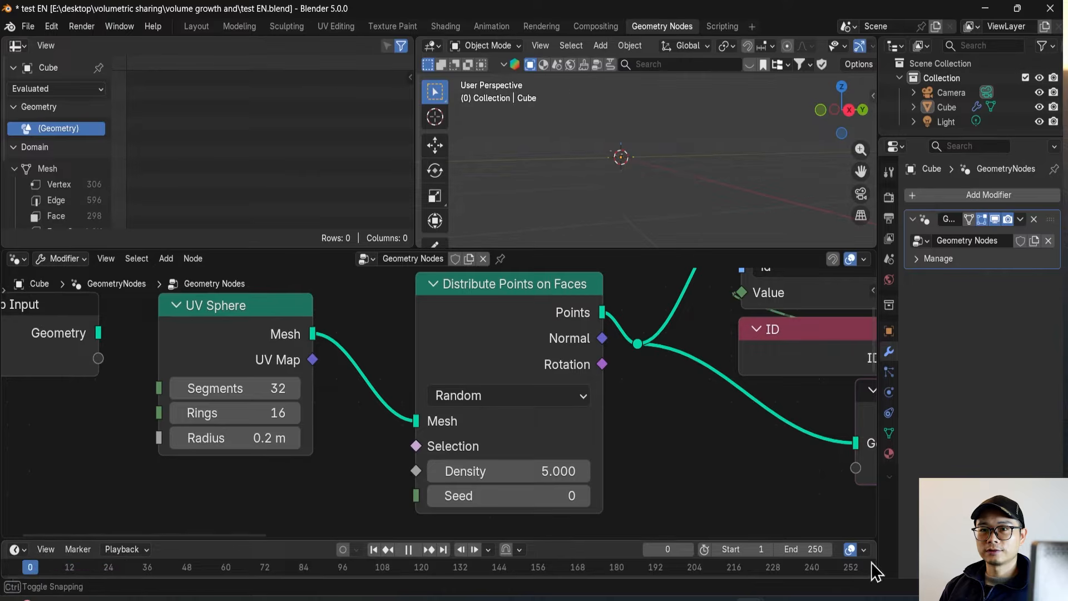
{"action": "key", "text": "space"}
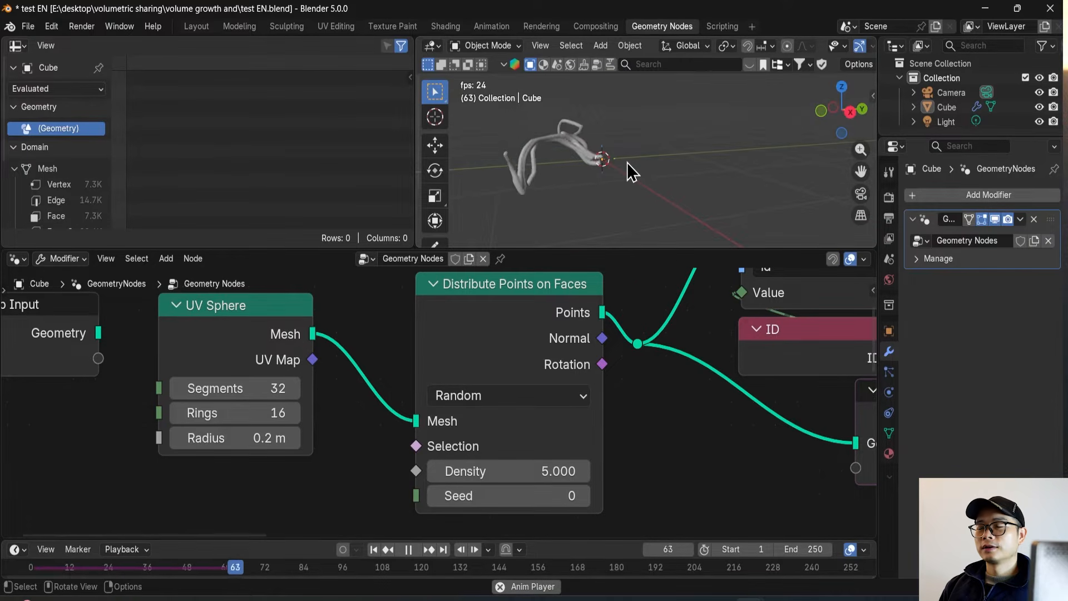
{"action": "key", "text": "space"}
{"action": "scroll", "coordinate": [569, 337], "scroll_direction": "down", "scroll_amount": 3}
{"action": "middle_click_drag", "start_coordinate": [529, 218], "coordinate": [611, 188]}
{"action": "scroll", "coordinate": [548, 473], "scroll_direction": "up", "scroll_amount": 2}
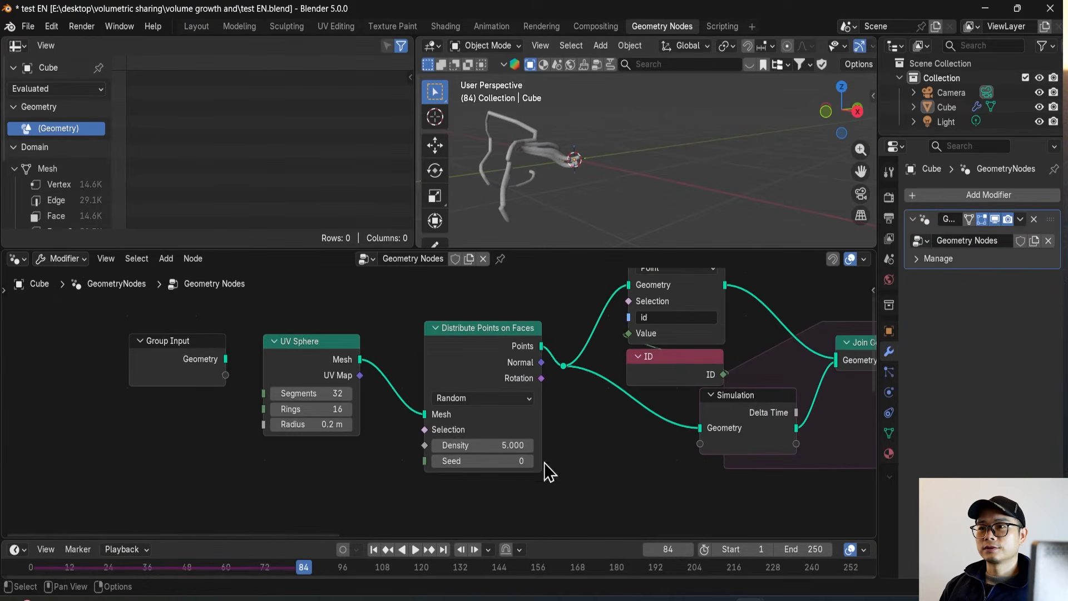
Step: Set the Distribute Points on Faces density to 10
{"action": "left_click", "coordinate": [510, 445]}
{"action": "type", "text": "10"}
{"action": "key", "text": "Return"}
Step: Try a Noise Texture scale of 5, save the file and replay the simulation from frame 0
{"action": "scroll", "coordinate": [627, 469], "scroll_direction": "down", "scroll_amount": 3}
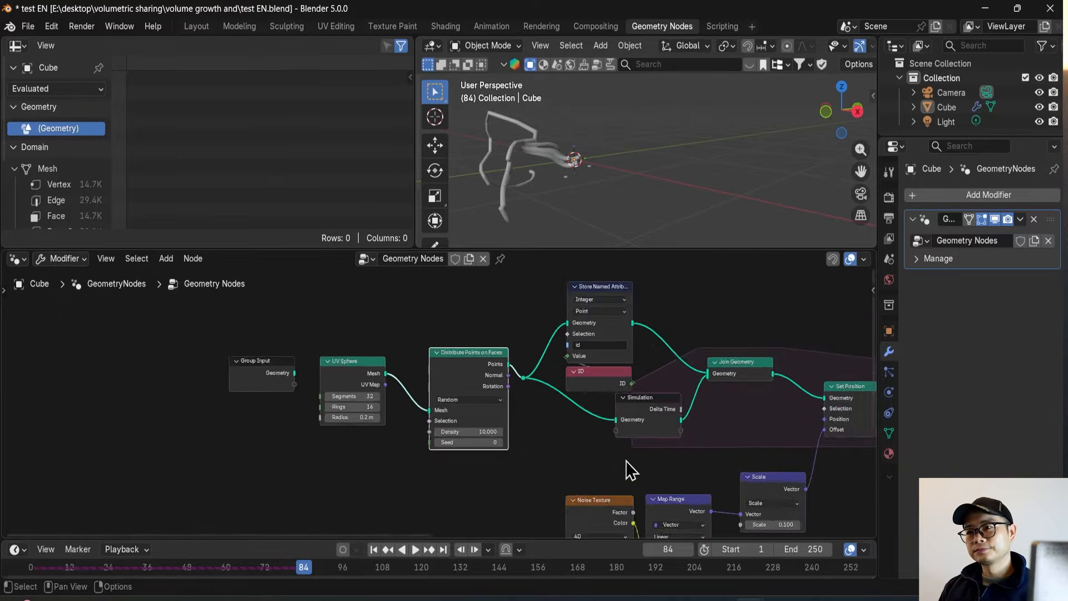
{"action": "middle_click_drag", "start_coordinate": [627, 470], "coordinate": [501, 375]}
{"action": "scroll", "coordinate": [422, 463], "scroll_direction": "up", "scroll_amount": 3}
{"action": "scroll", "coordinate": [422, 463], "scroll_direction": "up", "scroll_amount": 2}
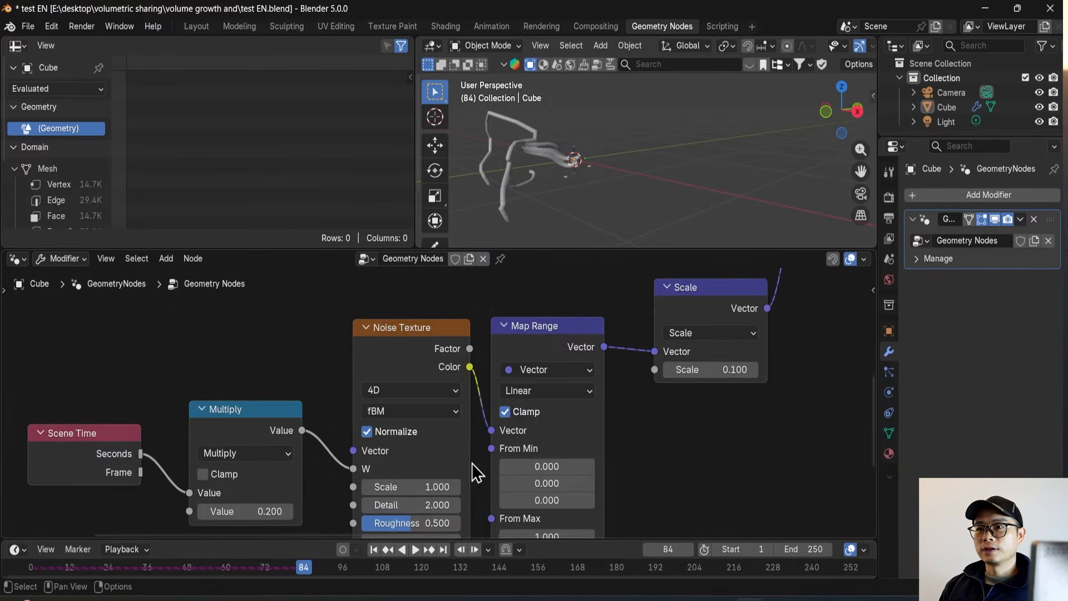
{"action": "double_click", "coordinate": [435, 488]}
{"action": "key", "text": "ctrl+s"}
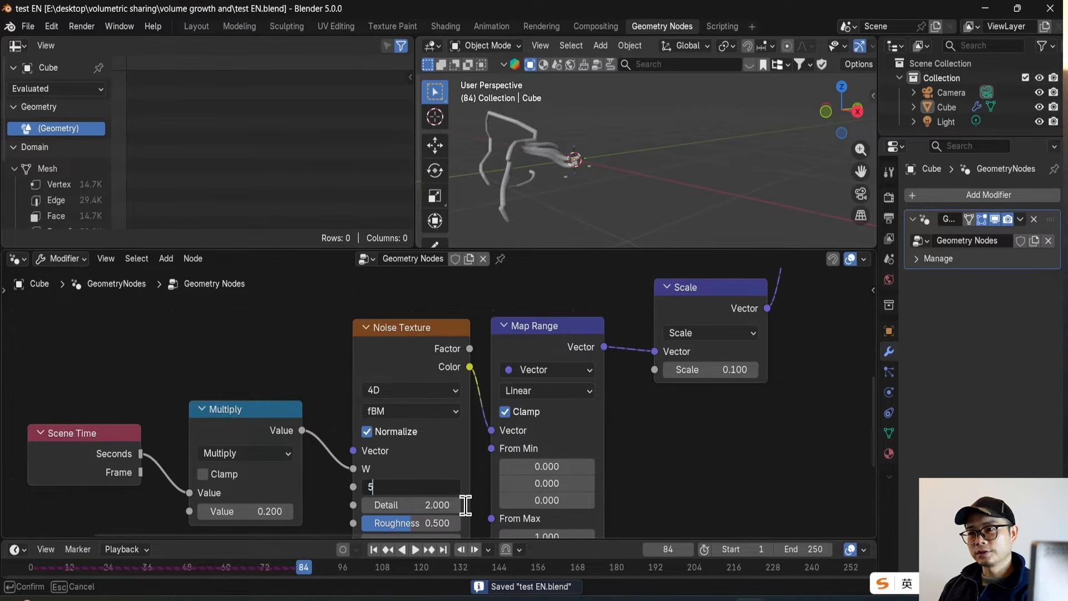
{"action": "type", "text": "5"}
{"action": "key", "text": "Return"}
{"action": "key", "text": "shift+Left"}
{"action": "key", "text": "space"}
{"action": "middle_click_drag", "start_coordinate": [599, 166], "coordinate": [563, 176]}
{"action": "key", "text": "space"}
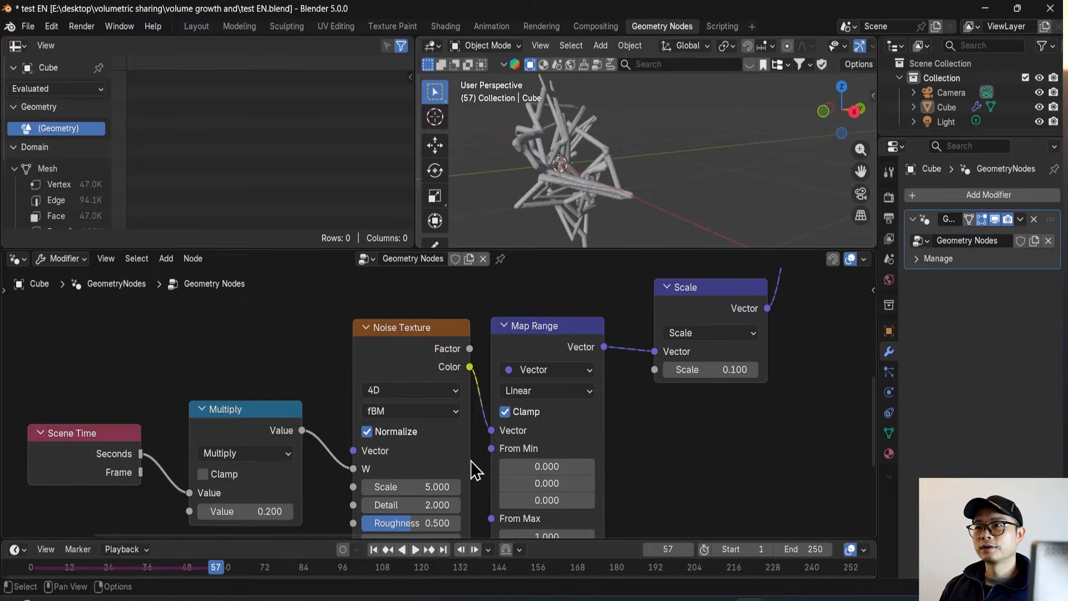
Step: Try a Noise Texture scale of 2 and replay the simulation from frame 0
{"action": "double_click", "coordinate": [448, 487]}
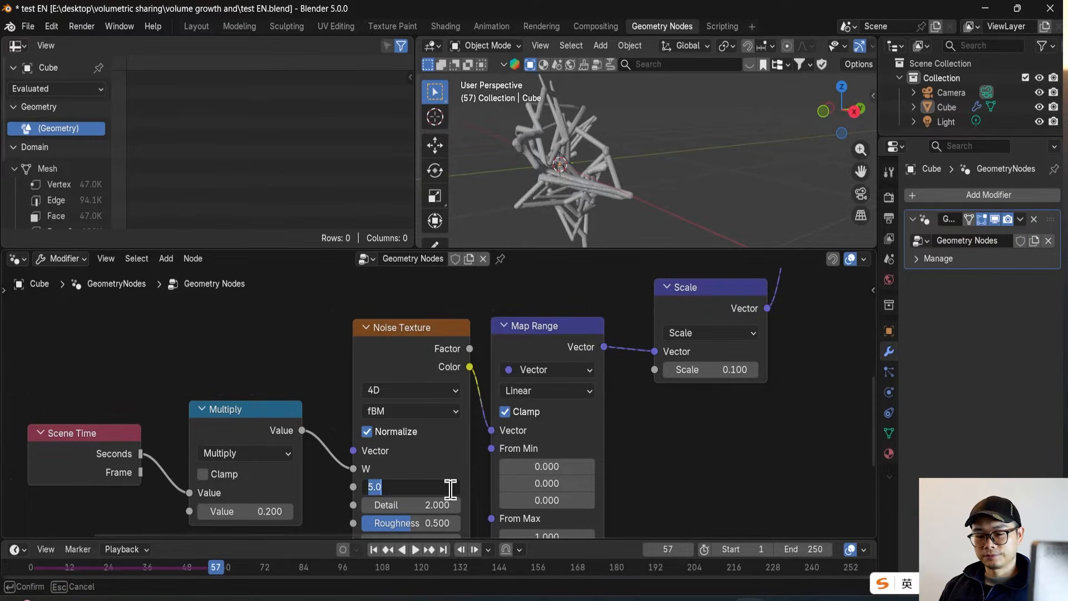
{"action": "type", "text": "2"}
{"action": "key", "text": "Return"}
{"action": "key", "text": "shift+Left"}
{"action": "key", "text": "space"}
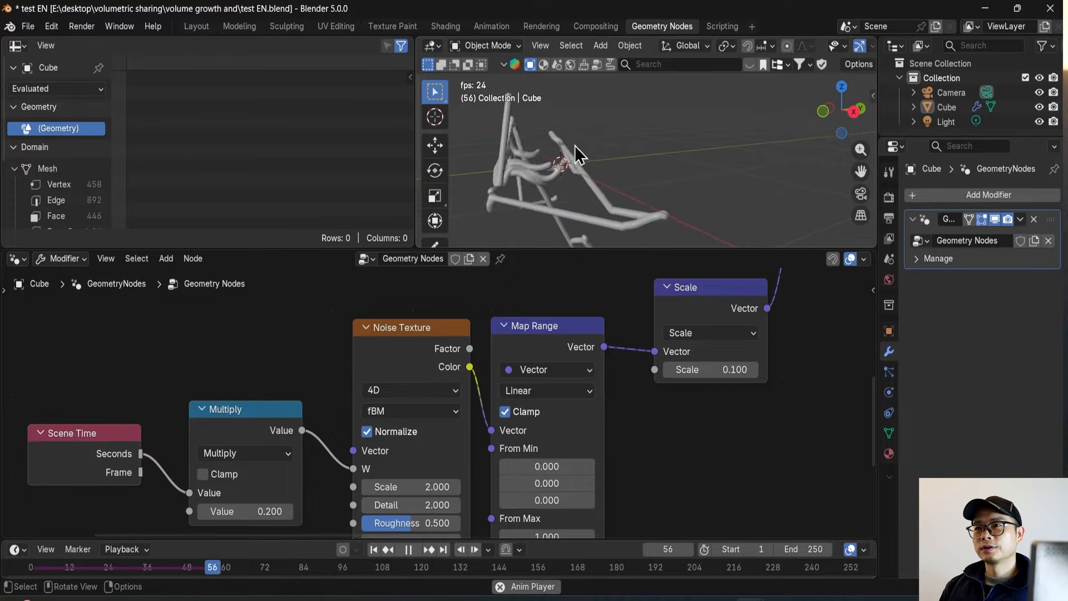
{"action": "key", "text": "space"}
Step: Set the factor of the vector Scale node after Map Range to 0.02
{"action": "scroll", "coordinate": [576, 356], "scroll_direction": "down", "scroll_amount": 3}
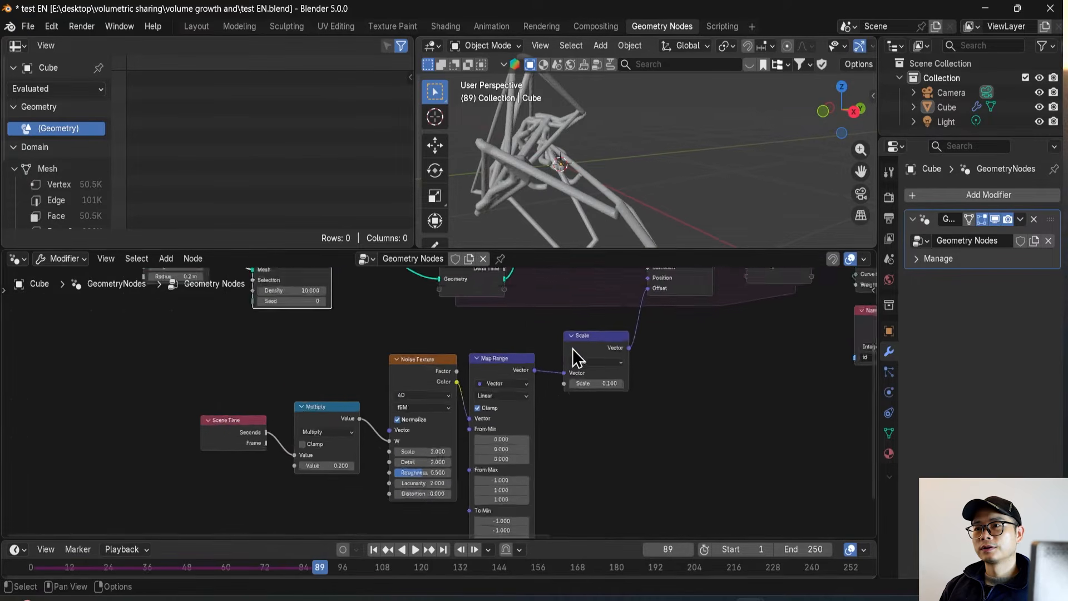
{"action": "scroll", "coordinate": [501, 368], "scroll_direction": "down", "scroll_amount": 2}
{"action": "scroll", "coordinate": [513, 400], "scroll_direction": "up", "scroll_amount": 4}
{"action": "double_click", "coordinate": [512, 420]}
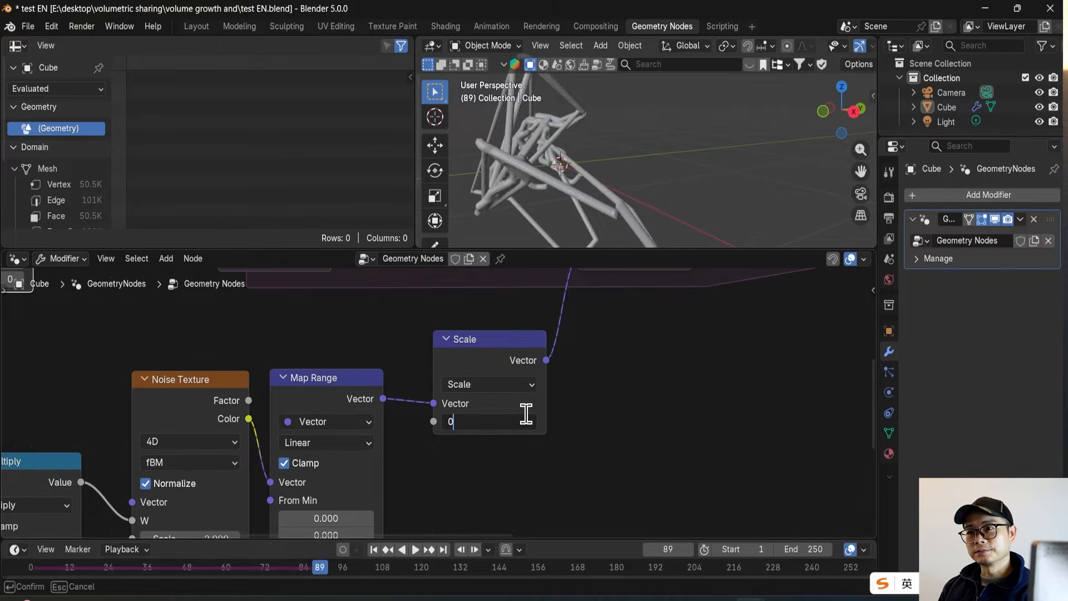
{"action": "type", "text": "0"}
{"action": "key", "text": "Return"}
{"action": "double_click", "coordinate": [504, 421]}
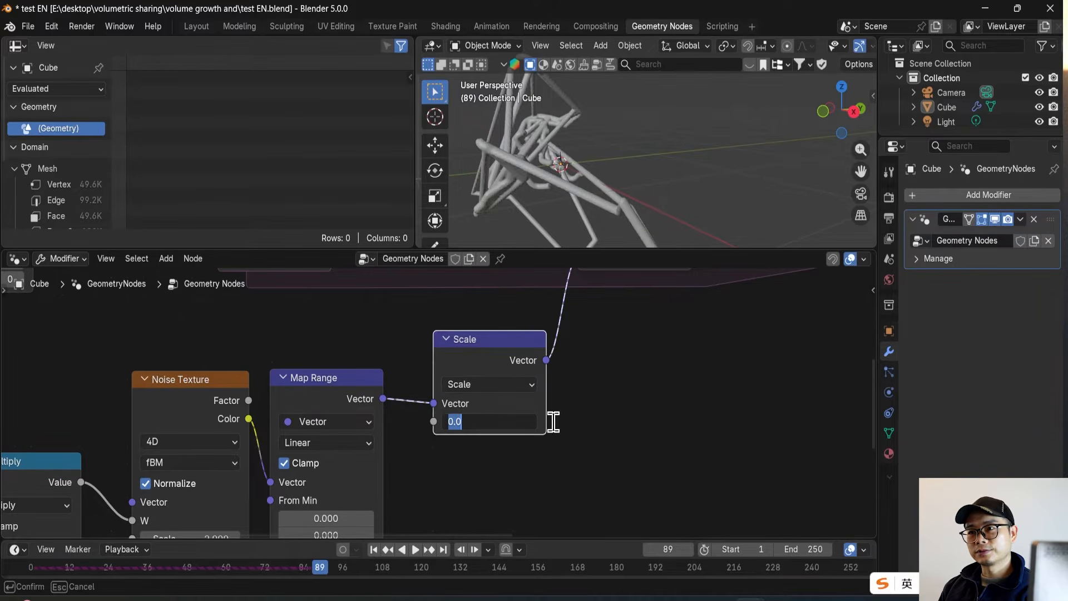
{"action": "type", "text": "2"}
{"action": "key", "text": "Return"}
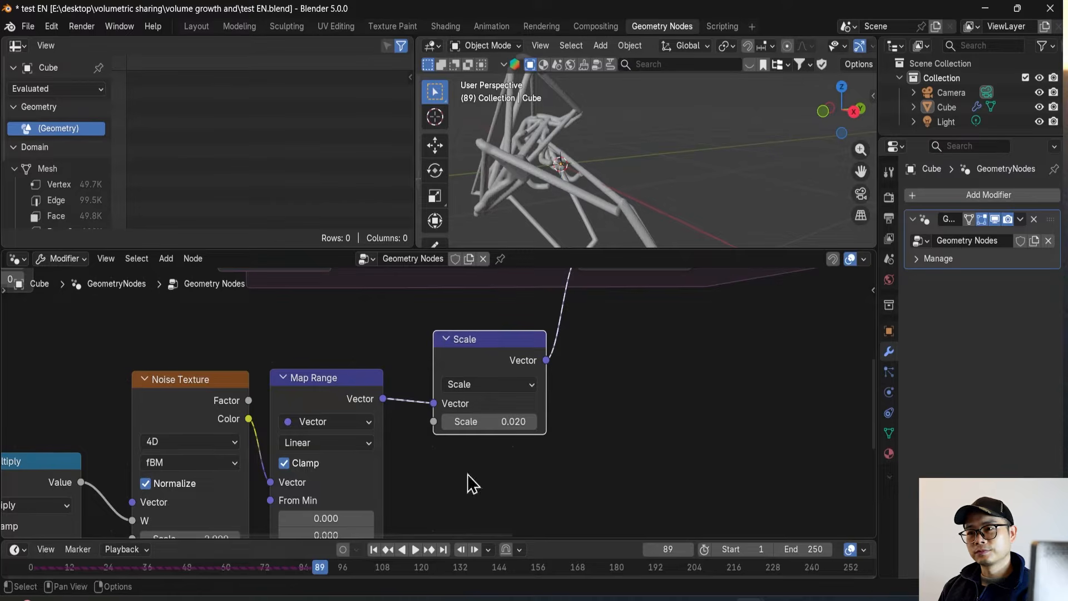
Step: Return to frame 0, save the file and play the simulation to examine the growth with smaller offsets
{"action": "left_click", "coordinate": [14, 567]}
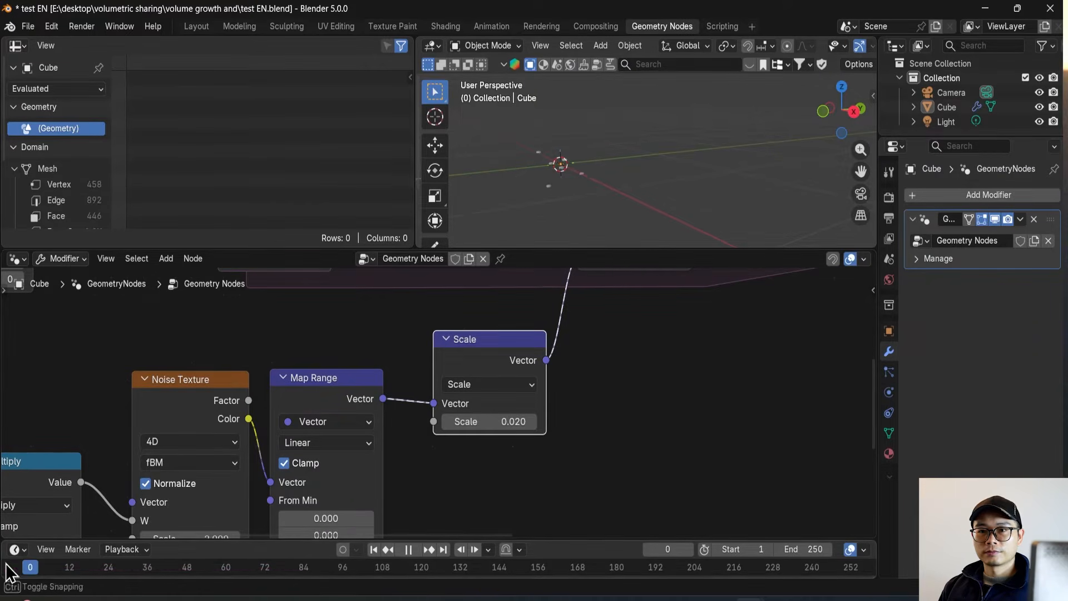
{"action": "key", "text": "ctrl+s"}
{"action": "key", "text": "space"}
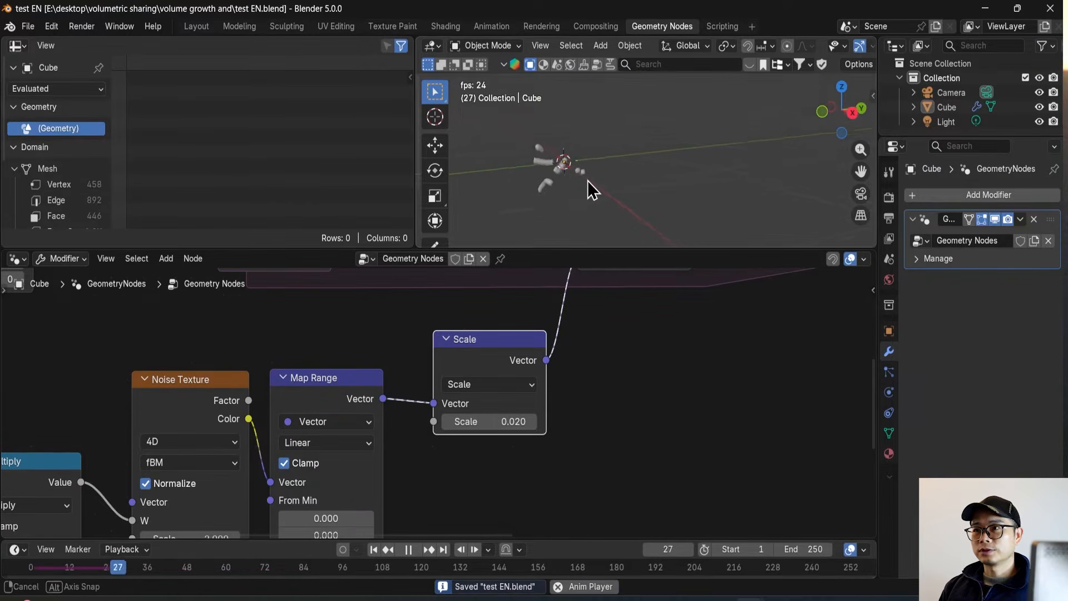
{"action": "middle_click_drag", "start_coordinate": [599, 189], "coordinate": [491, 200]}
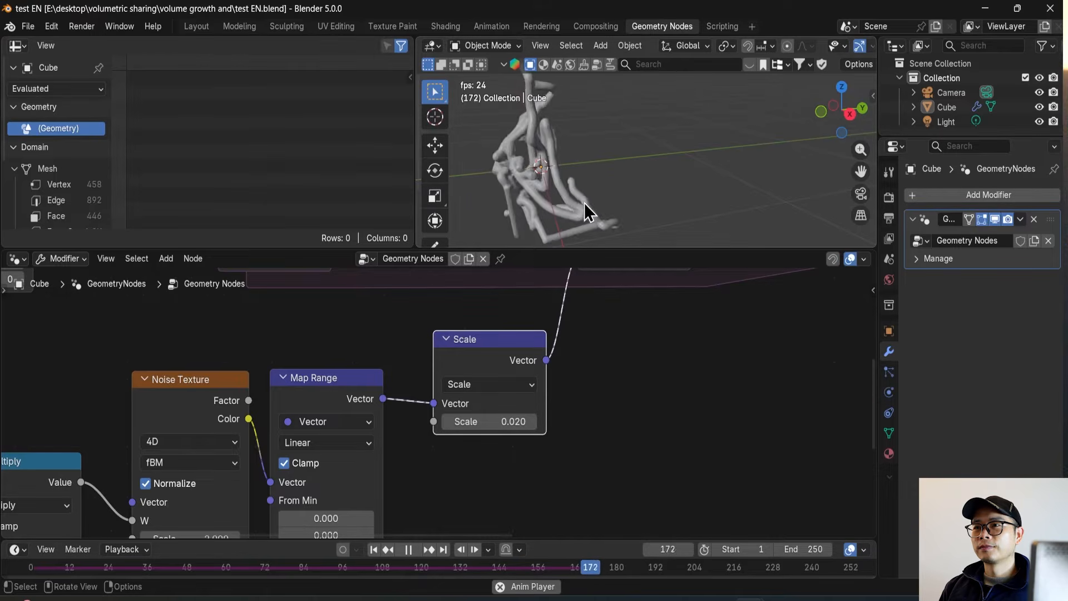
{"action": "key", "text": "space"}
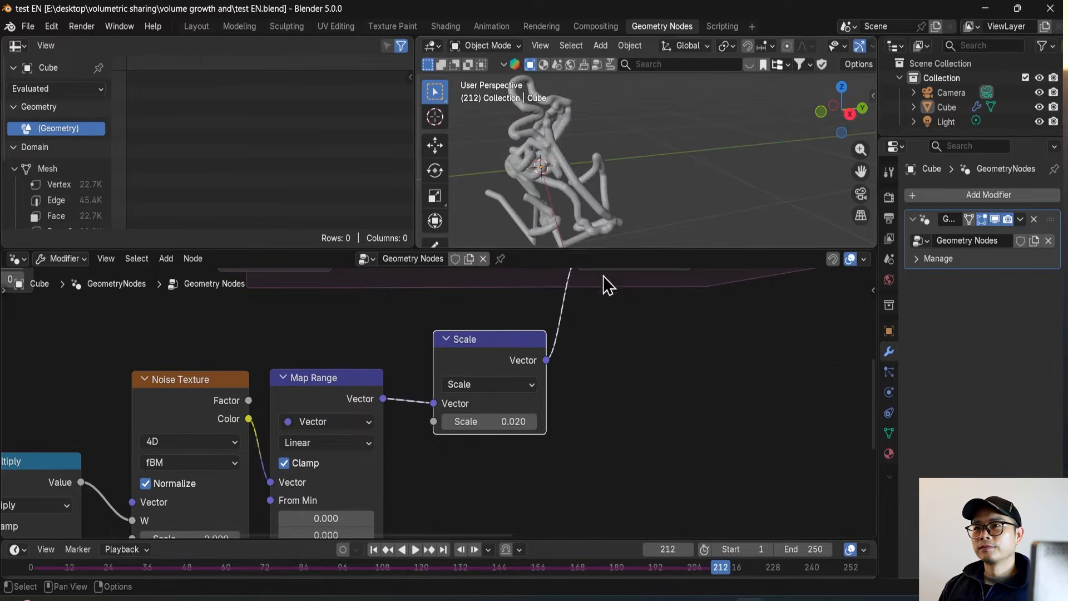
{"action": "middle_click_drag", "start_coordinate": [591, 182], "coordinate": [578, 178]}
Step: Set the Noise Texture scale to 1
{"action": "middle_click_drag", "start_coordinate": [241, 410], "coordinate": [253, 366]}
{"action": "left_click", "coordinate": [224, 495]}
{"action": "type", "text": "1"}
{"action": "key", "text": "Return"}
Step: Replay the simulation from frame 0 to check the smoother noise movement, and save the file
{"action": "left_click", "coordinate": [28, 561]}
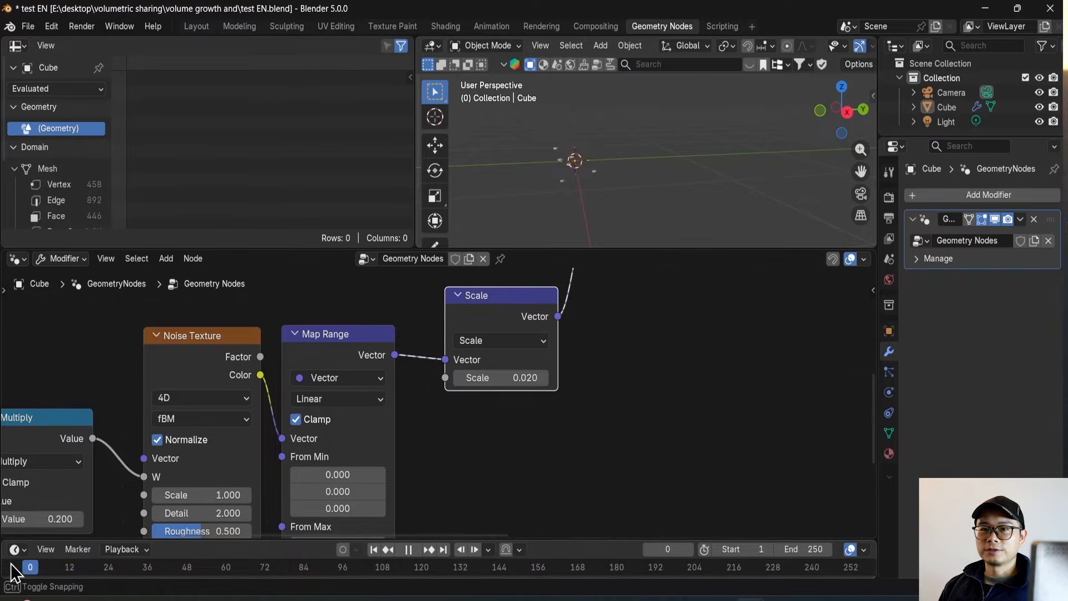
{"action": "key", "text": "space"}
{"action": "middle_click_drag", "start_coordinate": [500, 173], "coordinate": [593, 179]}
{"action": "key", "text": "space"}
{"action": "key", "text": "ctrl+s"}
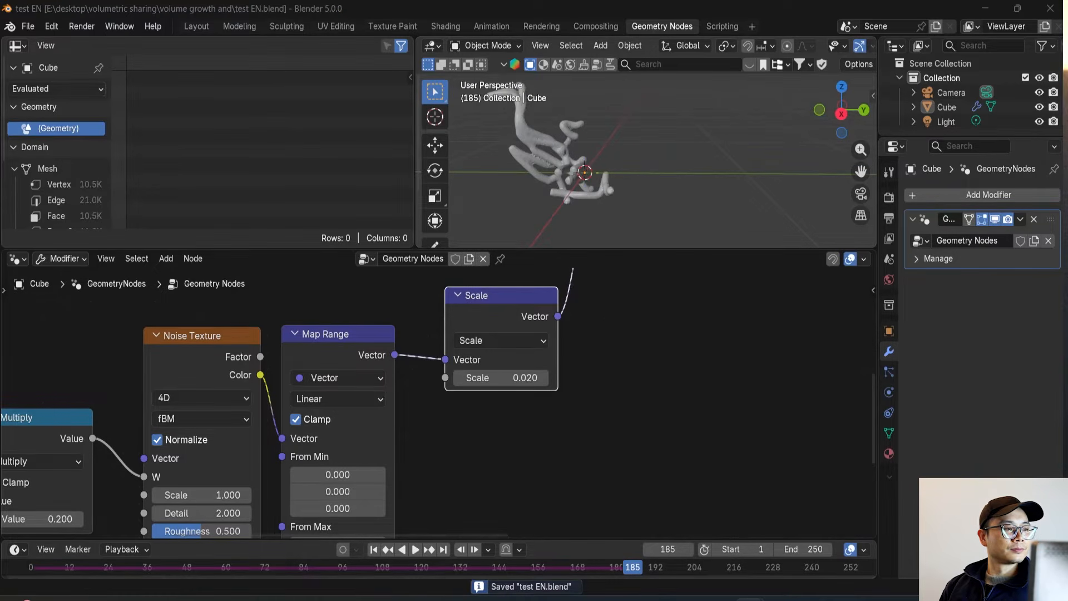
Step: Set the multiplier value of the Multiply node feeding the Noise Texture's W input to 0.01
{"action": "middle_click_drag", "start_coordinate": [66, 491], "coordinate": [176, 432]}
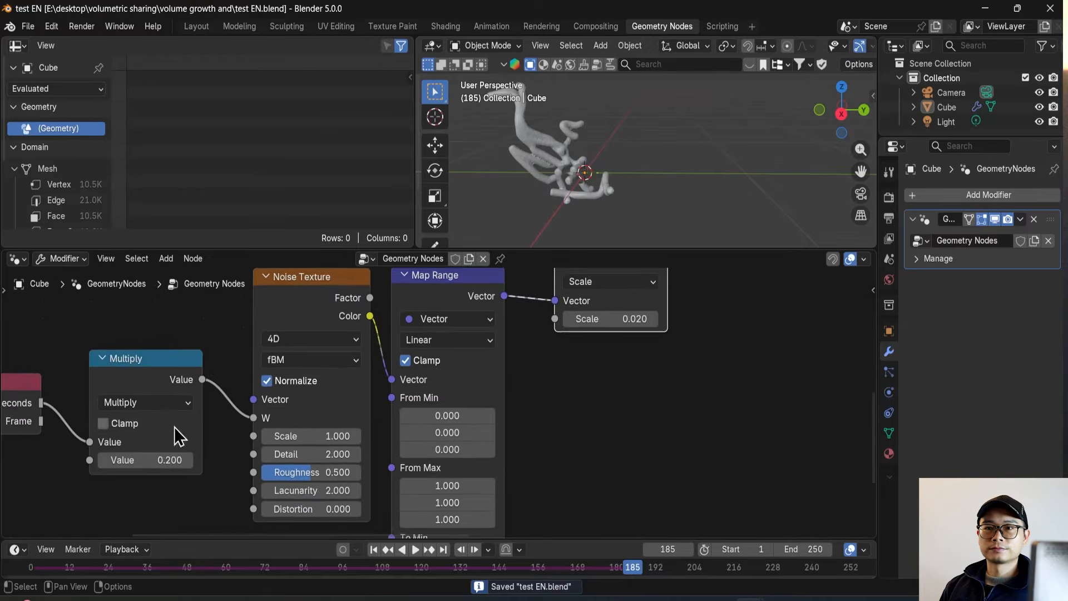
{"action": "scroll", "coordinate": [175, 431], "scroll_direction": "up", "scroll_amount": 2}
{"action": "left_click", "coordinate": [103, 470]}
{"action": "left_click", "coordinate": [959, 471]}
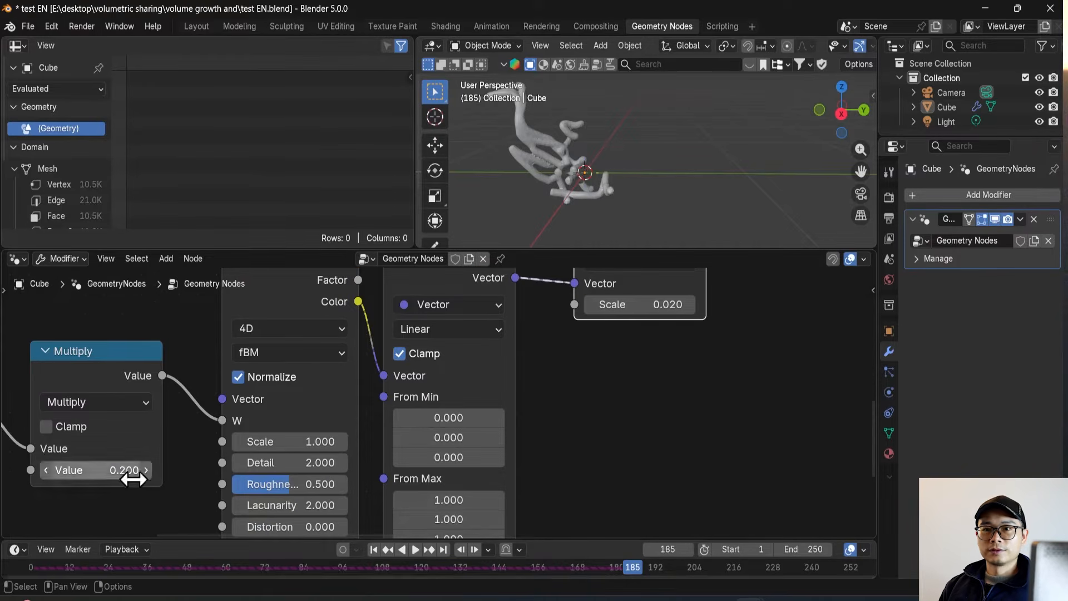
{"action": "left_click", "coordinate": [112, 472]}
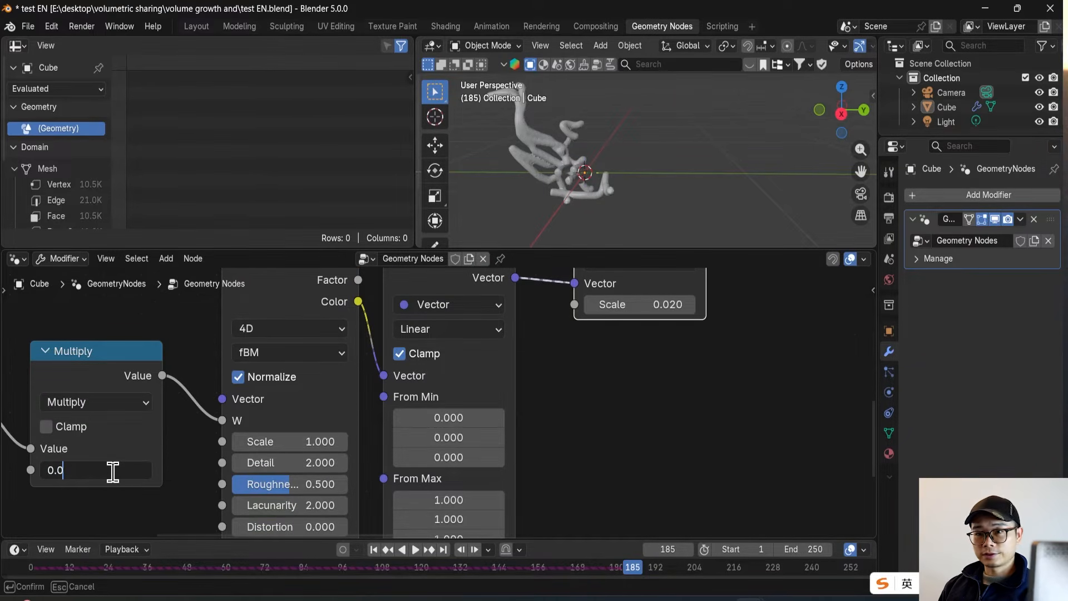
{"action": "key", "text": "Return"}
{"action": "middle_click_drag", "start_coordinate": [438, 418], "coordinate": [311, 445]}
{"action": "scroll", "coordinate": [346, 408], "scroll_direction": "down", "scroll_amount": 1}
{"action": "mouse_move", "coordinate": [349, 407]}
{"action": "middle_mouse_down"}
{"action": "mouse_move", "coordinate": [358, 404]}
{"action": "mouse_move", "coordinate": [350, 414]}
{"action": "middle_mouse_up"}
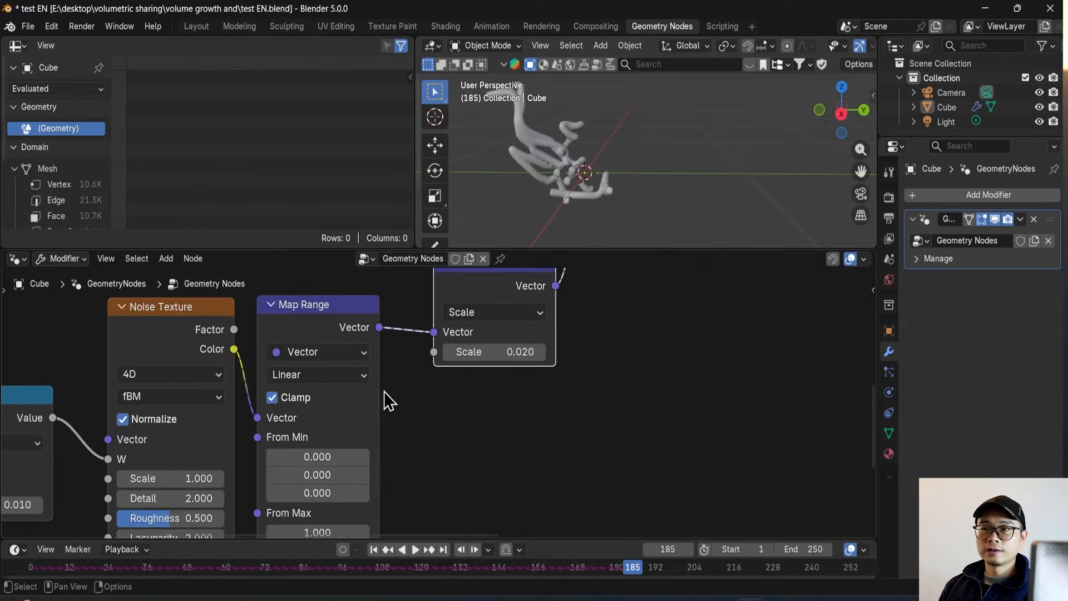
{"action": "scroll", "coordinate": [446, 408], "scroll_direction": "down", "scroll_amount": 1}
{"action": "middle_click_drag", "start_coordinate": [99, 455], "coordinate": [158, 430]}
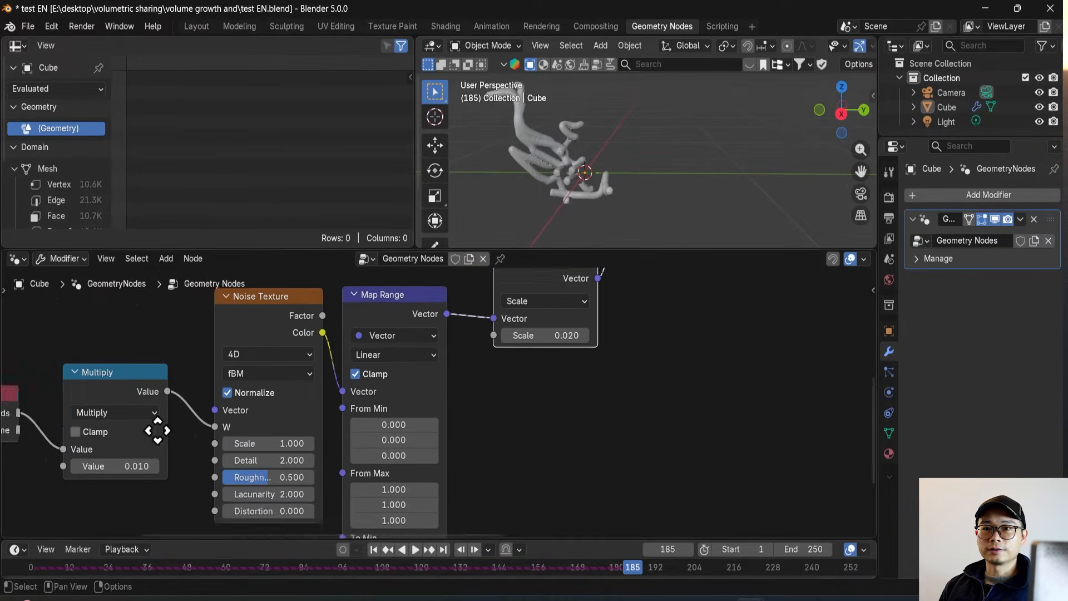
Step: Replay the simulation to check the movement with slower noise evolution, and save the file
{"action": "left_click_drag", "start_coordinate": [72, 566], "coordinate": [869, 563]}
{"action": "key", "text": "space"}
{"action": "key", "text": "ctrl+s"}
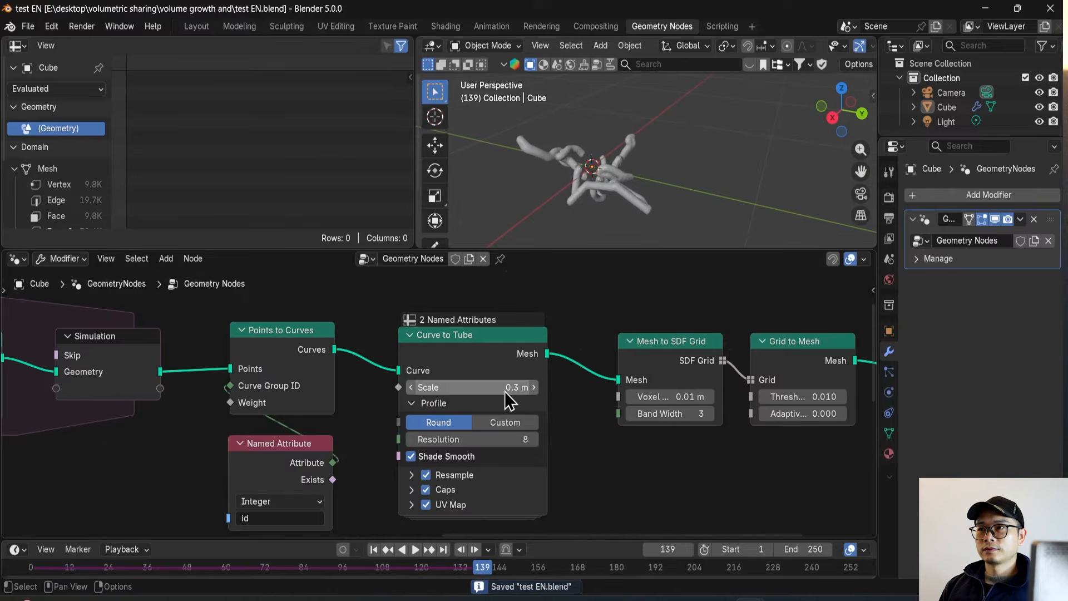
Step: Set the scale of the Curve to Tube node to 0.1 m
{"action": "scroll", "coordinate": [386, 387], "scroll_direction": "up", "scroll_amount": 3}
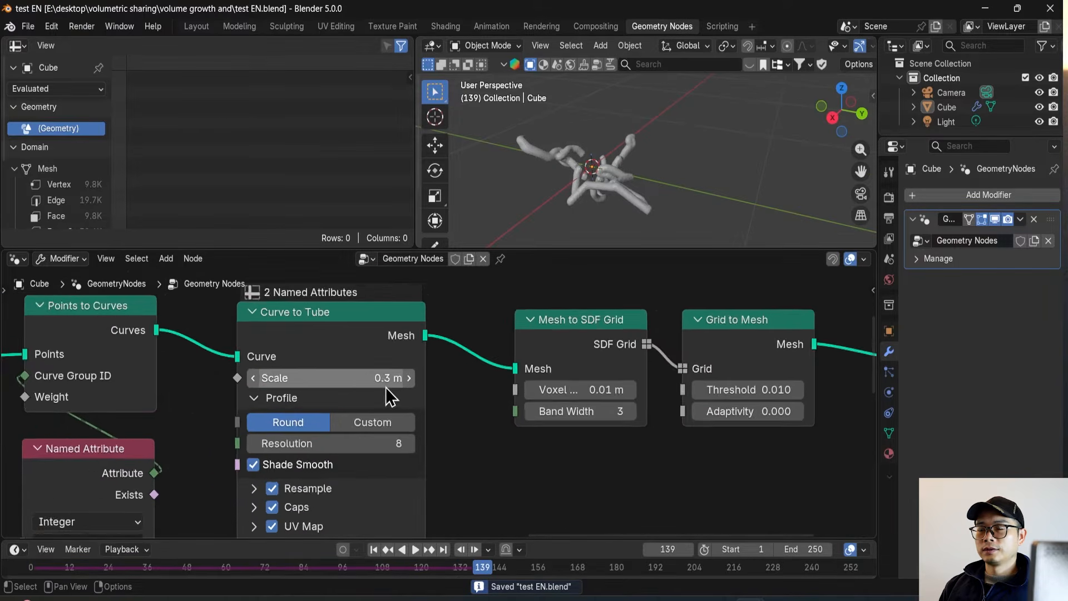
{"action": "left_click", "coordinate": [354, 372]}
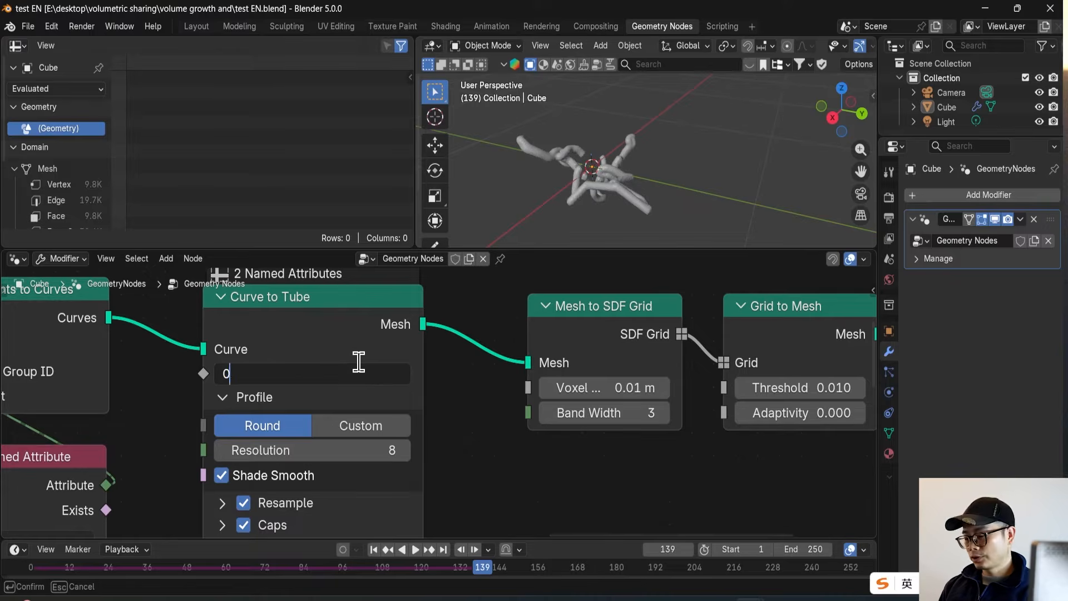
{"action": "key", "text": "Return"}
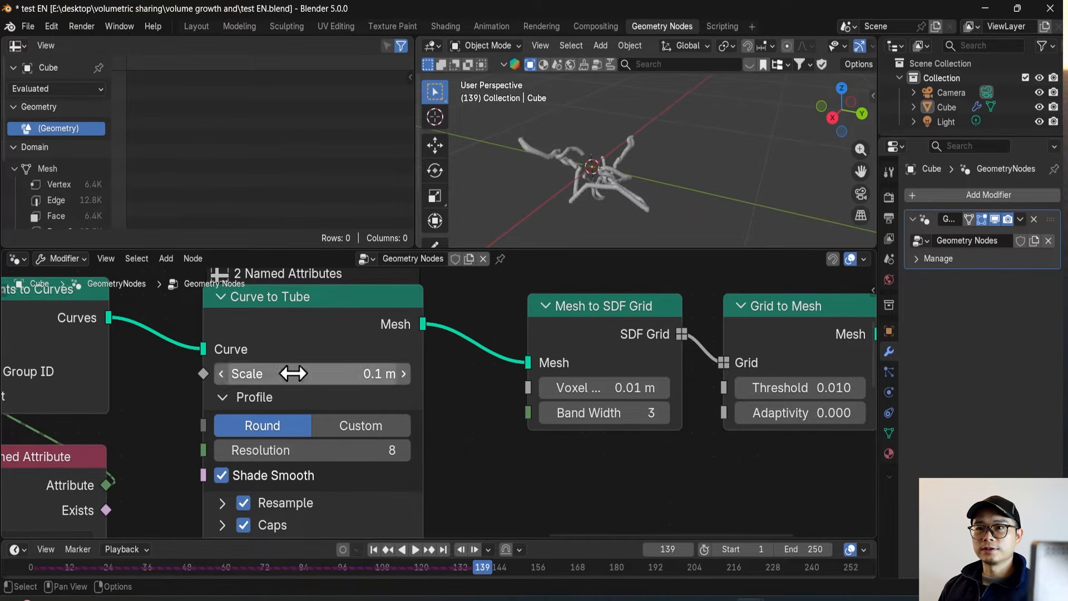
Step: Save the file and replay the simulation from frame 0 to examine the thinner tubes
{"action": "middle_click_drag", "start_coordinate": [620, 160], "coordinate": [591, 180]}
{"action": "key", "text": "ctrl+s"}
{"action": "key", "text": "Home"}
{"action": "key", "text": "space"}
{"action": "key", "text": "space"}
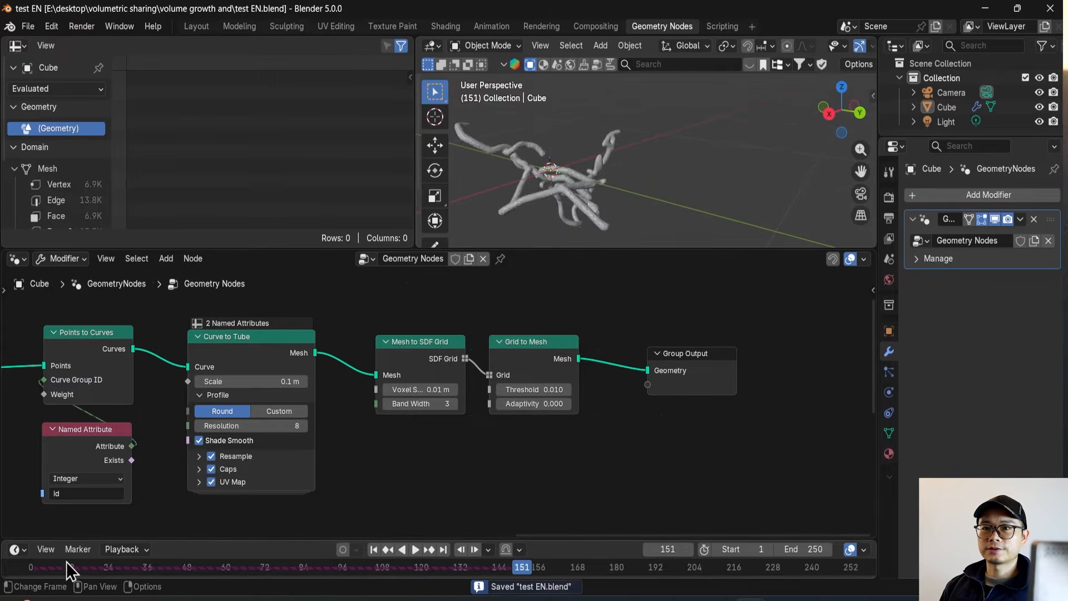
{"action": "left_click", "coordinate": [30, 571]}
{"action": "key", "text": "space"}
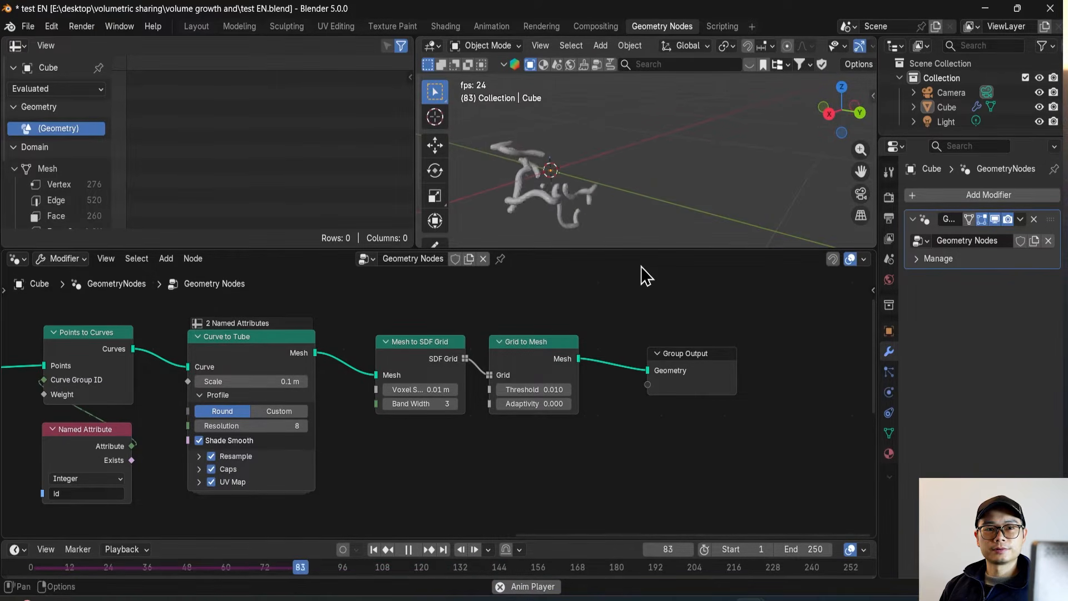
{"action": "key", "text": "space"}
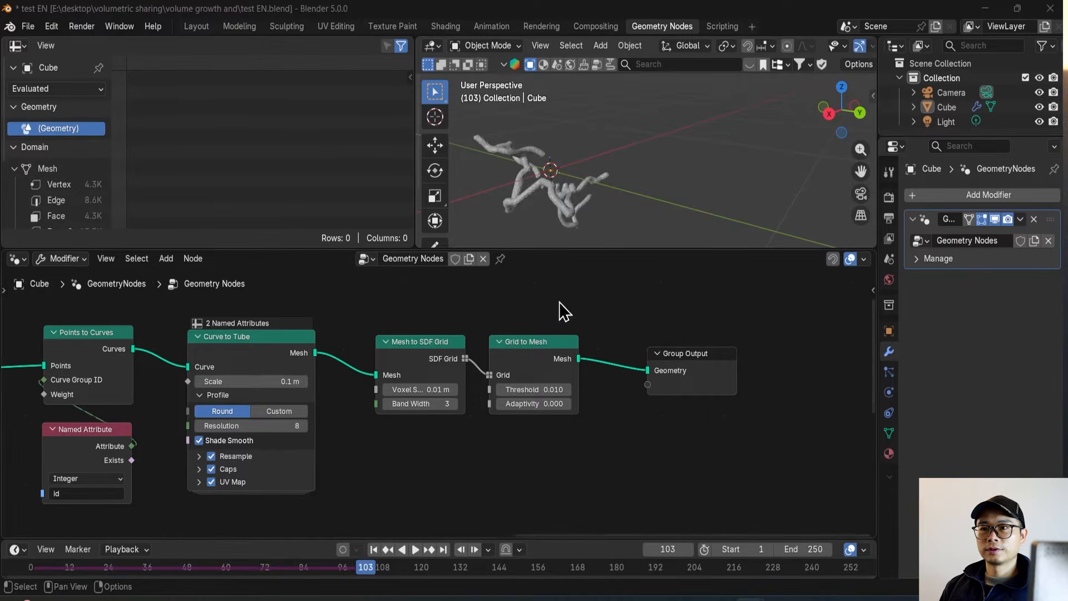
Step: Set the band width of the Mesh to SDF Grid node to 1 and replay the simulation to inspect the mesh
{"action": "scroll", "coordinate": [434, 400], "scroll_direction": "up", "scroll_amount": 4}
{"action": "left_click_drag", "start_coordinate": [346, 402], "coordinate": [190, 507]}
{"action": "key", "text": "shift+Left"}
{"action": "key", "text": "space"}
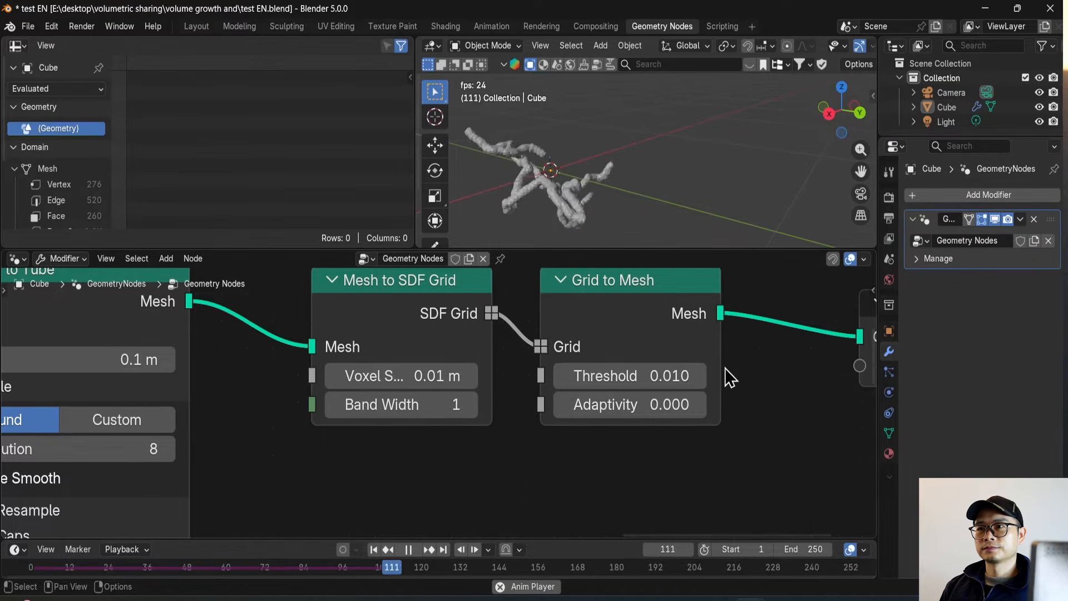
{"action": "key", "text": "space"}
{"action": "middle_click_drag", "start_coordinate": [726, 341], "coordinate": [423, 343]}
{"action": "middle_click_drag", "start_coordinate": [572, 236], "coordinate": [604, 218]}
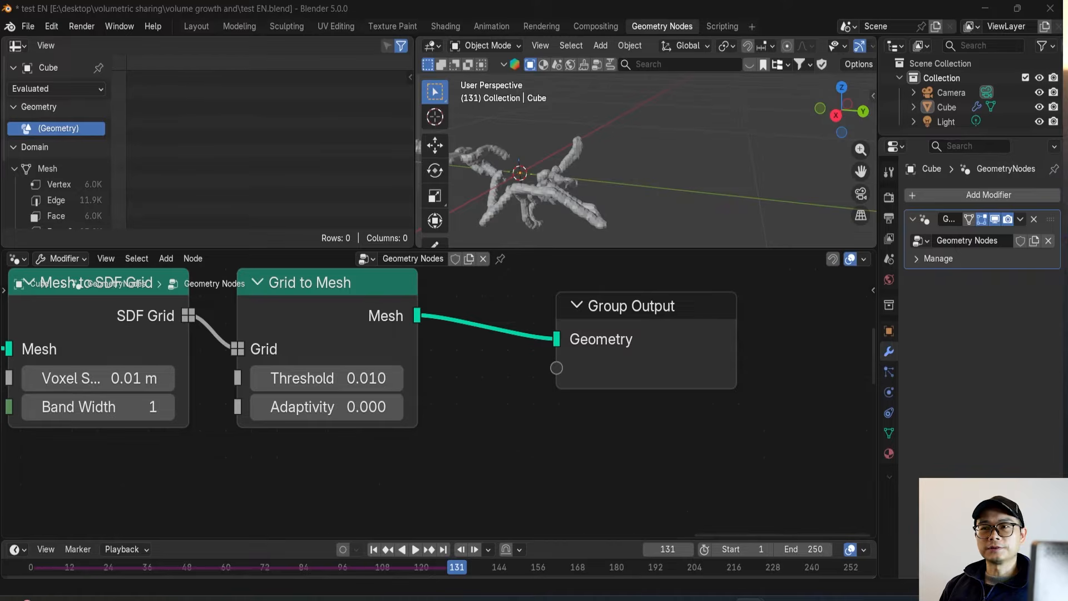
{"action": "scroll", "coordinate": [551, 365], "scroll_direction": "down", "scroll_amount": 4}
{"action": "middle_click_drag", "start_coordinate": [554, 192], "coordinate": [639, 191]}
Step: Move the Group Output node farther away and insert a Smooth Geometry node between Grid to Mesh and Group Output
{"action": "middle_click_drag", "start_coordinate": [524, 381], "coordinate": [391, 388]}
{"action": "left_click_drag", "start_coordinate": [591, 392], "coordinate": [749, 389]}
{"action": "middle_click_drag", "start_coordinate": [473, 384], "coordinate": [439, 378]}
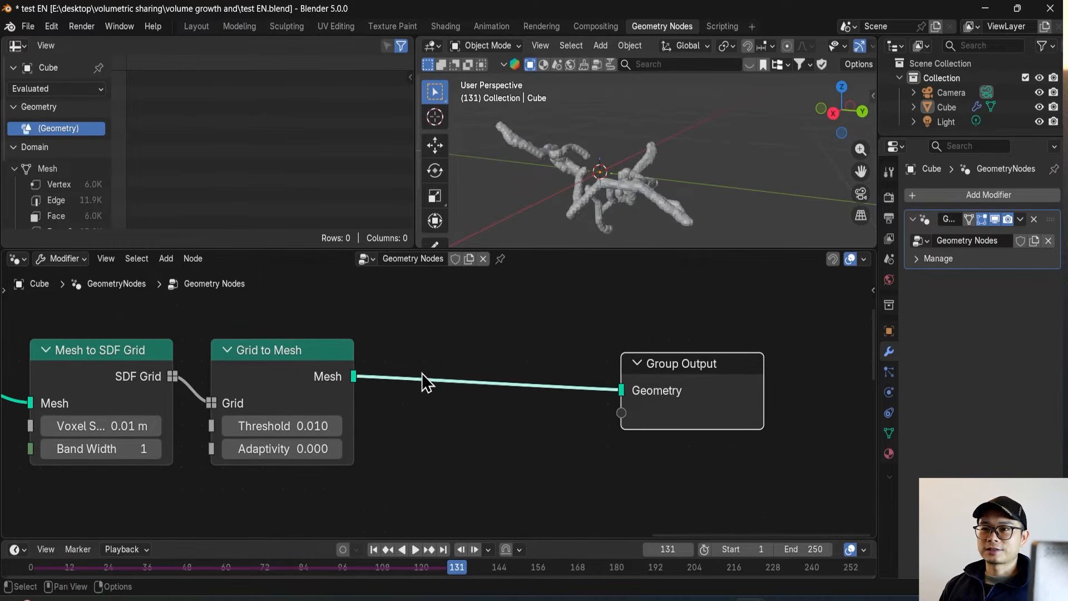
{"action": "key", "text": "shift+a"}
{"action": "mouse_move", "coordinate": [428, 371]}
{"action": "type", "text": "s"}
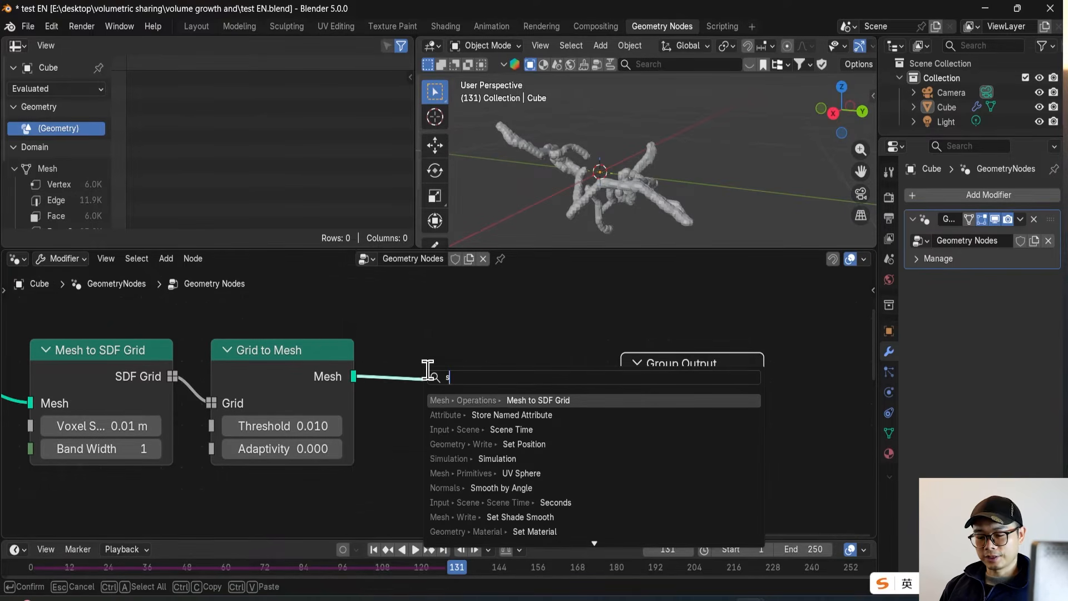
{"action": "type", "text": "mo"}
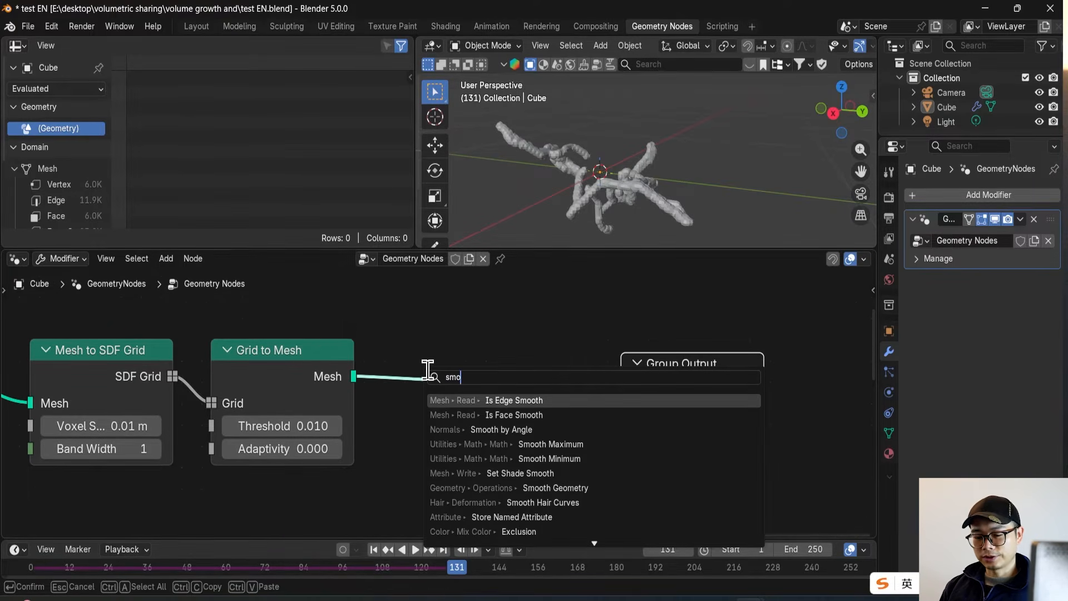
{"action": "type", "text": "o"}
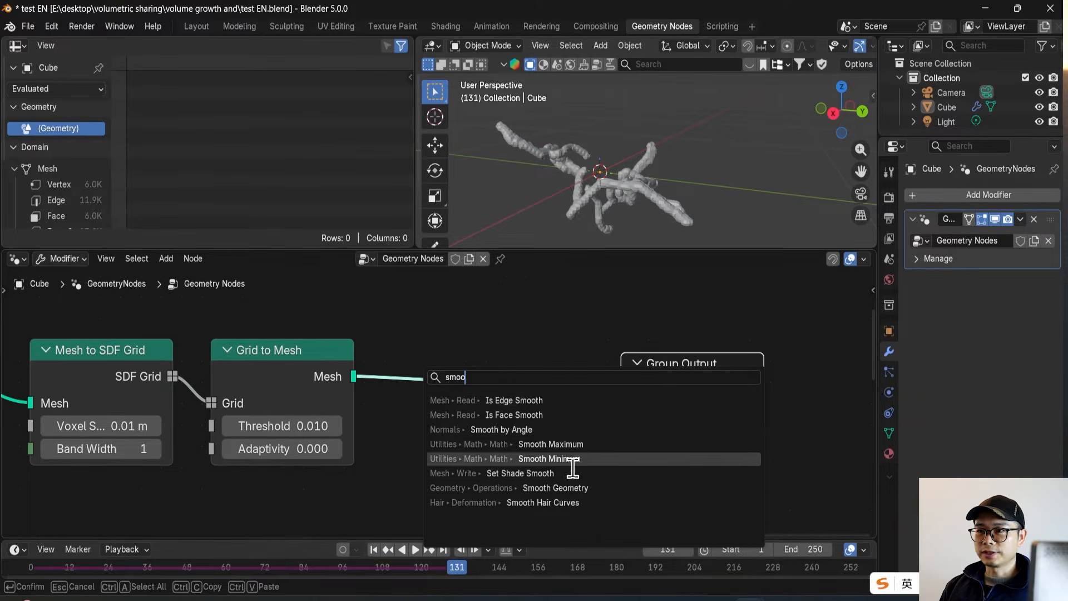
{"action": "left_click", "coordinate": [551, 488]}
{"action": "left_click", "coordinate": [414, 352]}
Step: Set the Smooth Geometry iterations to 28 and play the simulation to examine the smoothed branches
{"action": "scroll", "coordinate": [439, 353], "scroll_direction": "up", "scroll_amount": 3}
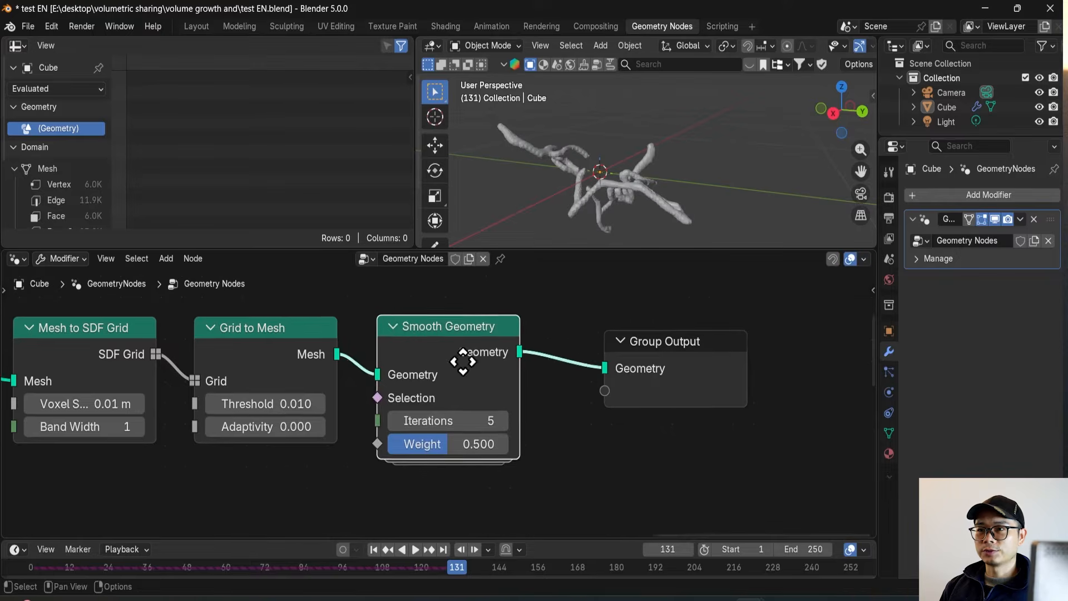
{"action": "mouse_move", "coordinate": [484, 424]}
{"action": "left_mouse_down"}
{"action": "mouse_move", "coordinate": [534, 424]}
{"action": "mouse_move", "coordinate": [499, 425]}
{"action": "left_mouse_up"}
{"action": "scroll", "coordinate": [603, 182], "scroll_direction": "up", "scroll_amount": 2}
{"action": "middle_click_drag", "start_coordinate": [603, 181], "coordinate": [631, 183], "text": "shift"}
{"action": "scroll", "coordinate": [597, 166], "scroll_direction": "up", "scroll_amount": 3}
{"action": "mouse_move", "coordinate": [475, 421]}
{"action": "left_mouse_down"}
{"action": "mouse_move", "coordinate": [487, 421]}
{"action": "mouse_move", "coordinate": [473, 421]}
{"action": "left_mouse_up"}
{"action": "middle_click_drag", "start_coordinate": [612, 159], "coordinate": [684, 160]}
{"action": "key", "text": "space"}
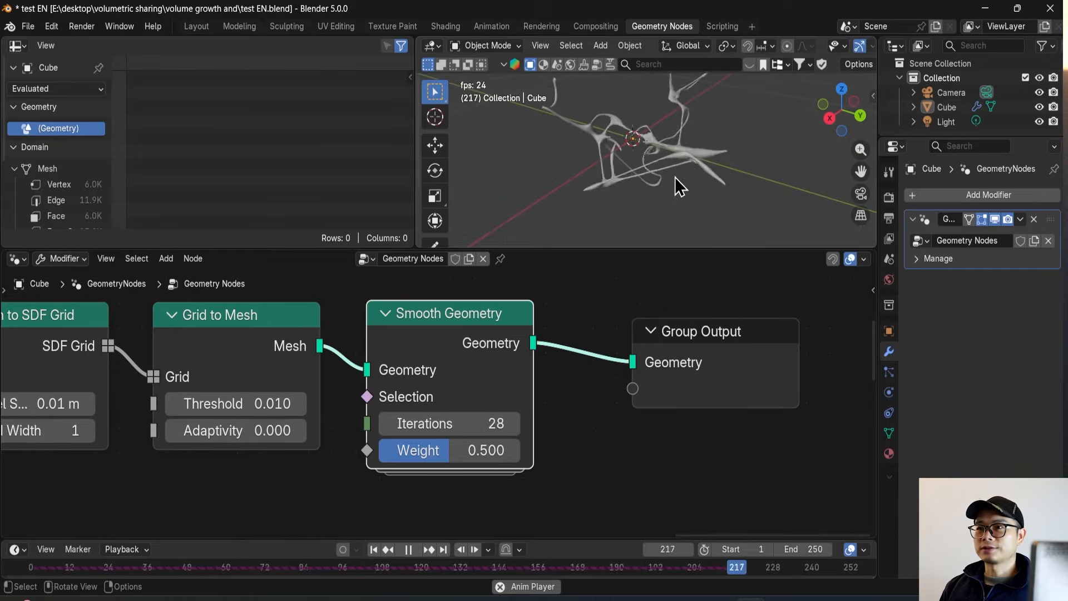
{"action": "key", "text": "space"}
Step: Move the Group Output node farther from Smooth Geometry to make room for more nodes
{"action": "middle_click_drag", "start_coordinate": [527, 357], "coordinate": [496, 379]}
{"action": "left_click_drag", "start_coordinate": [687, 383], "coordinate": [828, 388]}
{"action": "middle_click_drag", "start_coordinate": [550, 364], "coordinate": [438, 364]}
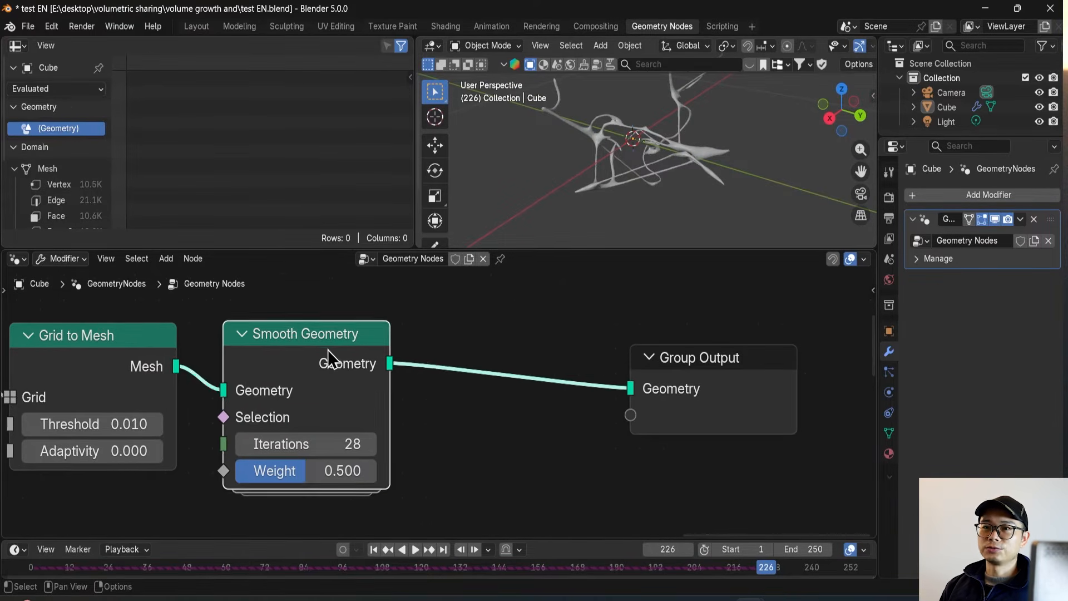
{"action": "left_click_drag", "start_coordinate": [720, 376], "coordinate": [868, 379]}
{"action": "key", "text": "shift+a"}
{"action": "mouse_move", "coordinate": [583, 353]}
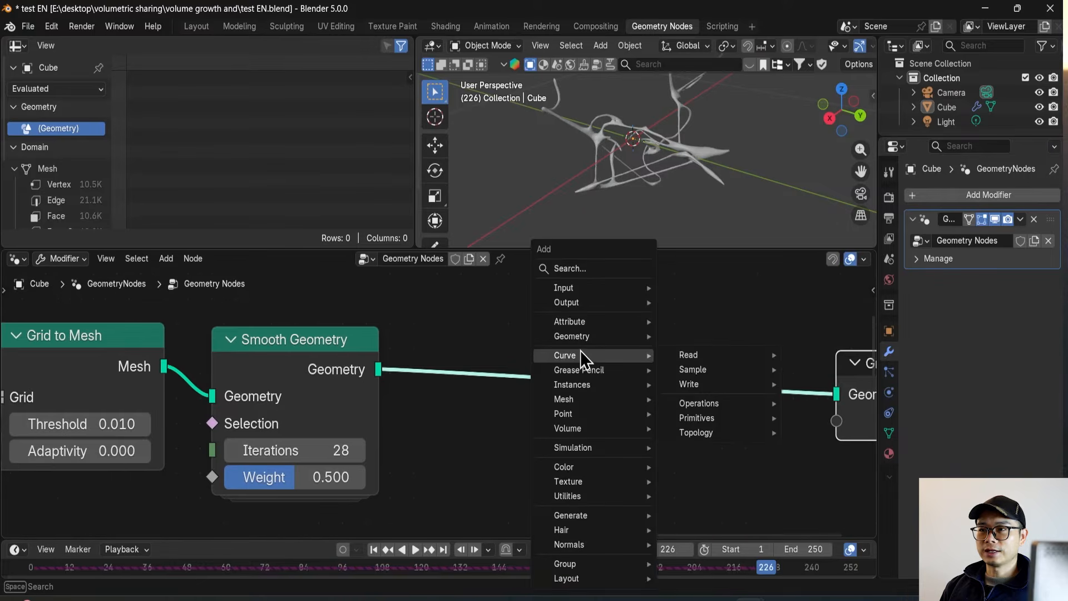
{"action": "type", "text": "smoo"}
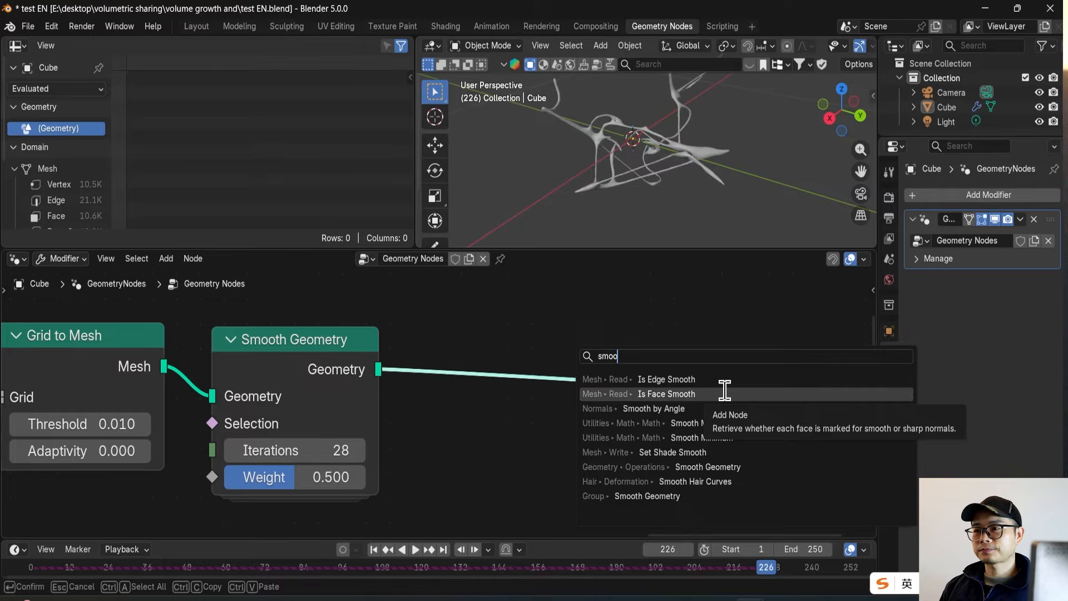
{"action": "left_click", "coordinate": [724, 392]}
{"action": "key", "text": "ctrl+z"}
Step: Insert a Smooth by Angle node between Smooth Geometry and Group Output, enable its Ignore Sharpness option, and save the file
{"action": "key", "text": "shift+a"}
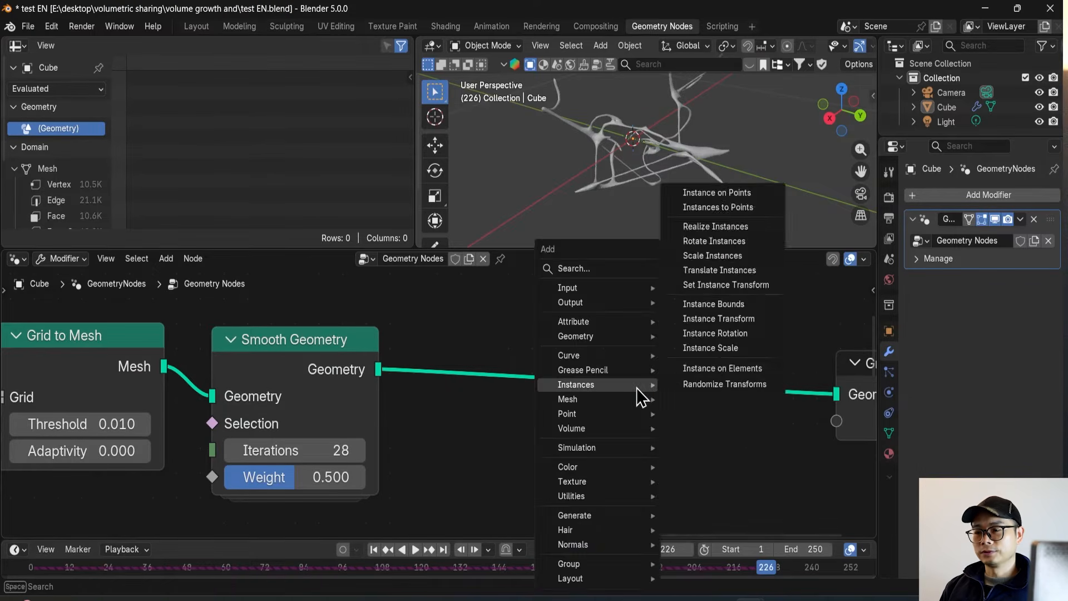
{"action": "type", "text": "sm"}
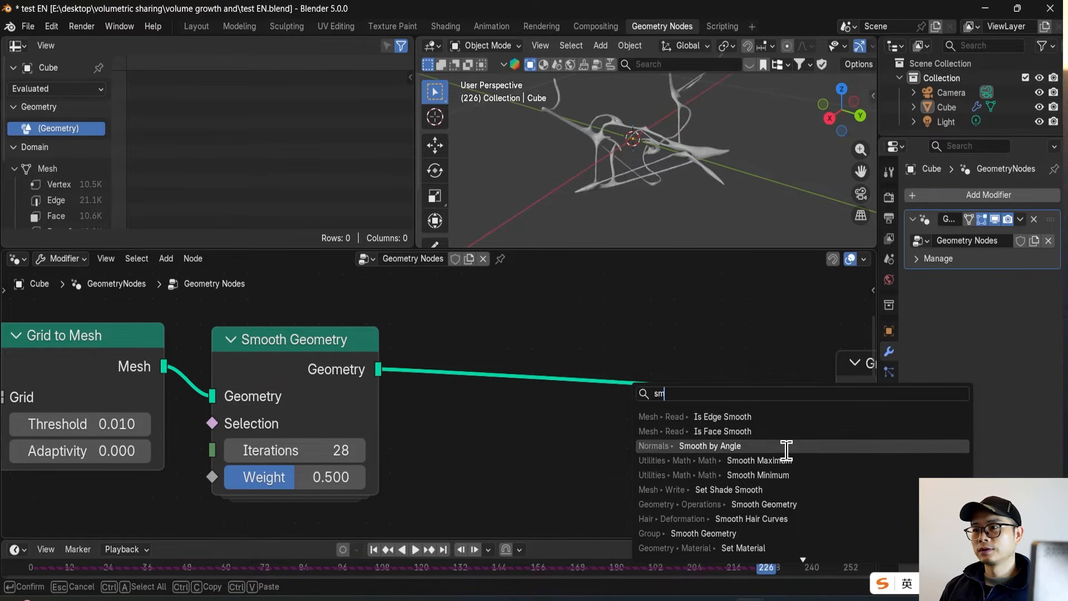
{"action": "left_click", "coordinate": [779, 445]}
{"action": "left_click", "coordinate": [499, 377]}
{"action": "left_click", "coordinate": [471, 483]}
{"action": "scroll", "coordinate": [646, 199], "scroll_direction": "up", "scroll_amount": 5}
{"action": "scroll", "coordinate": [642, 202], "scroll_direction": "down", "scroll_amount": 2}
{"action": "middle_click_drag", "start_coordinate": [642, 202], "coordinate": [663, 178]}
{"action": "scroll", "coordinate": [624, 379], "scroll_direction": "down", "scroll_amount": 3}
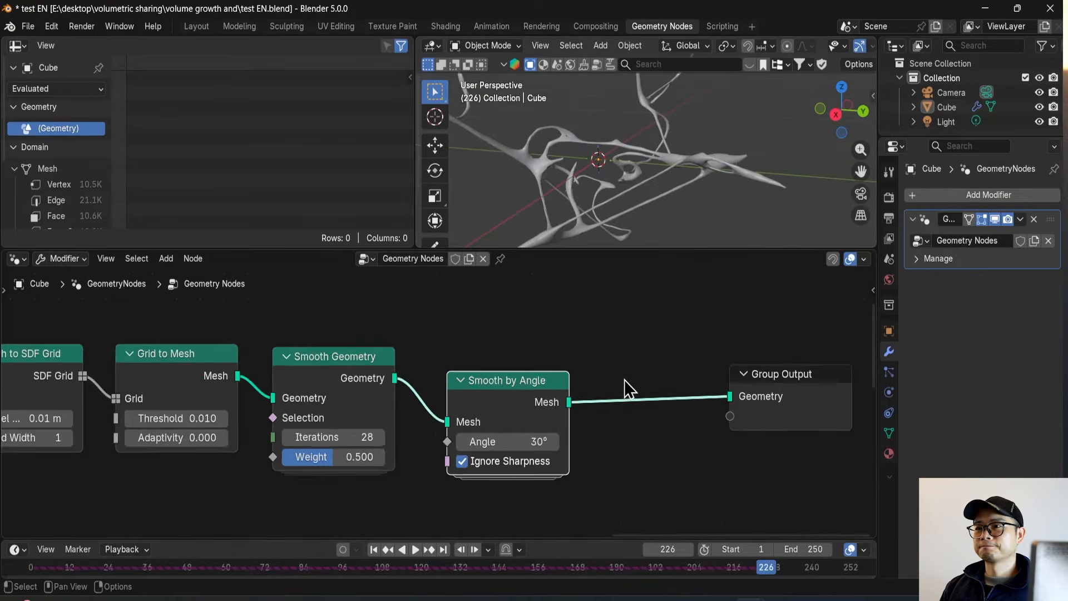
{"action": "key", "text": "ctrl+s"}
Step: Insert a Set Material node between Smooth by Angle and Group Output, and open its material list
{"action": "scroll", "coordinate": [696, 390], "scroll_direction": "down", "scroll_amount": 1, "text": "ctrl"}
{"action": "key", "text": "shift+a"}
{"action": "type", "text": "set mat"}
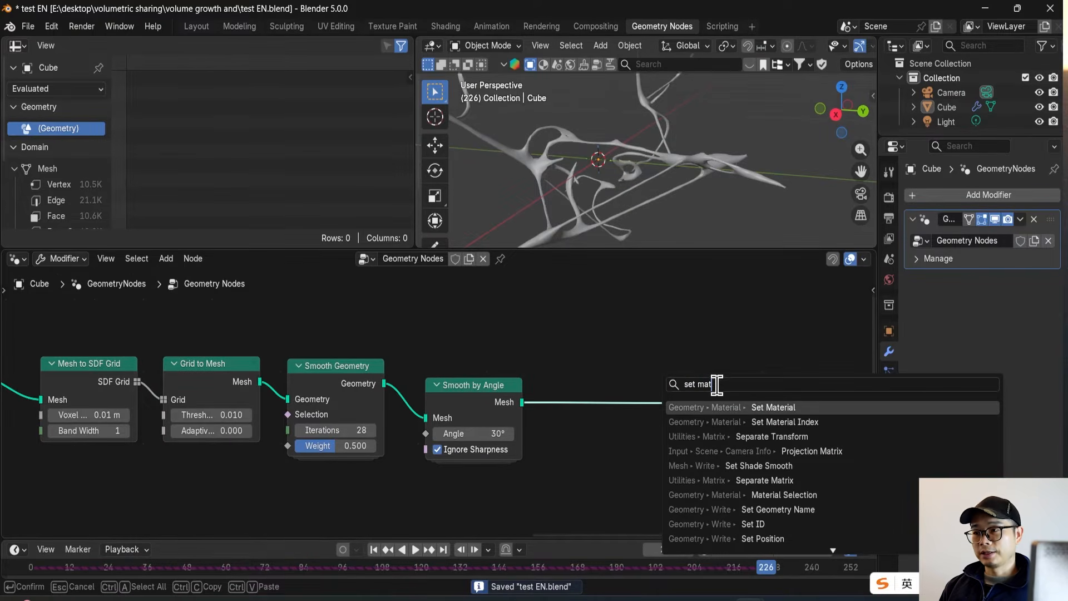
{"action": "key", "text": "Return"}
{"action": "left_click", "coordinate": [650, 378]}
{"action": "left_click", "coordinate": [659, 424]}
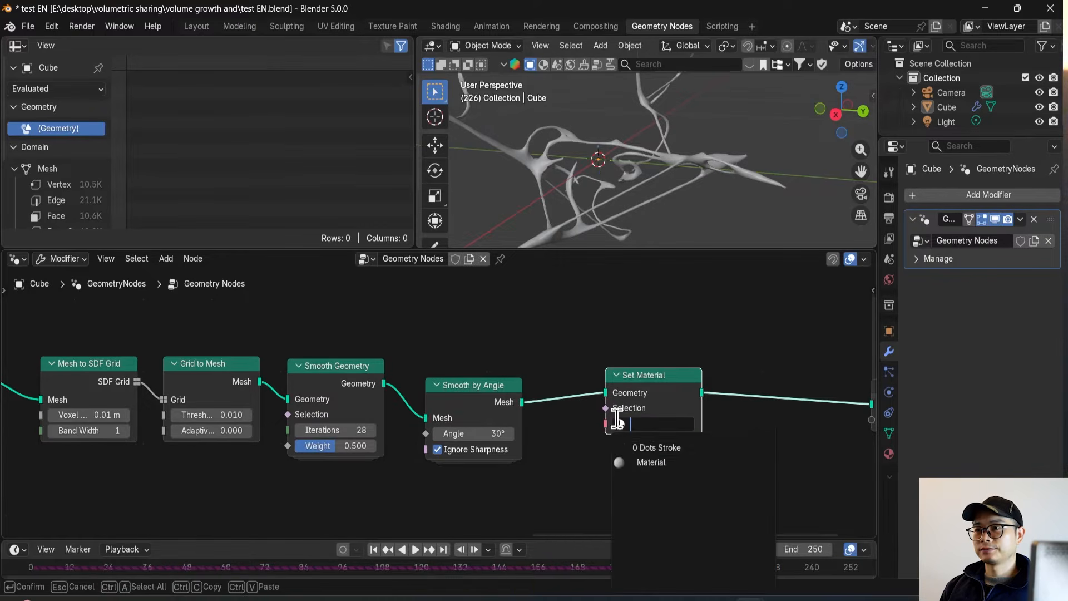
{"action": "scroll", "coordinate": [440, 402], "scroll_direction": "down", "scroll_amount": 2}
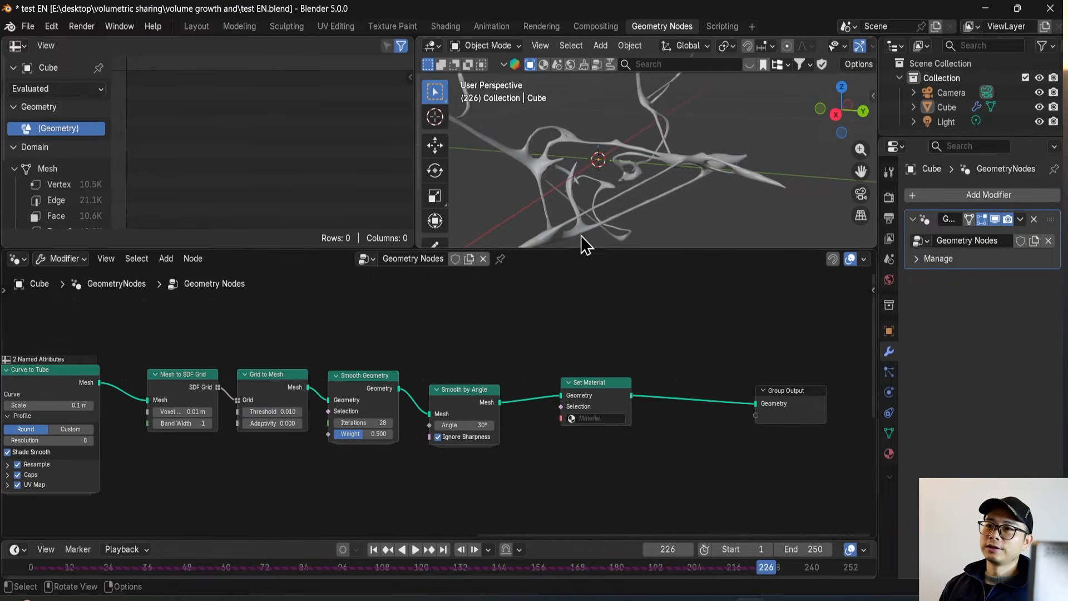
Step: Save the file and briefly play the simulation while examining the smoothed growth from several angles
{"action": "scroll", "coordinate": [590, 222], "scroll_direction": "down", "scroll_amount": 3}
{"action": "middle_click_drag", "start_coordinate": [607, 201], "coordinate": [734, 188]}
{"action": "key", "text": "ctrl+s"}
{"action": "middle_click_drag", "start_coordinate": [644, 195], "coordinate": [610, 200]}
{"action": "key", "text": "space"}
{"action": "key", "text": "space"}
{"action": "middle_click_drag", "start_coordinate": [673, 243], "coordinate": [598, 192]}
Step: Move the Group Output node well below the main node chain to free up working space
{"action": "scroll", "coordinate": [596, 312], "scroll_direction": "down", "scroll_amount": 5}
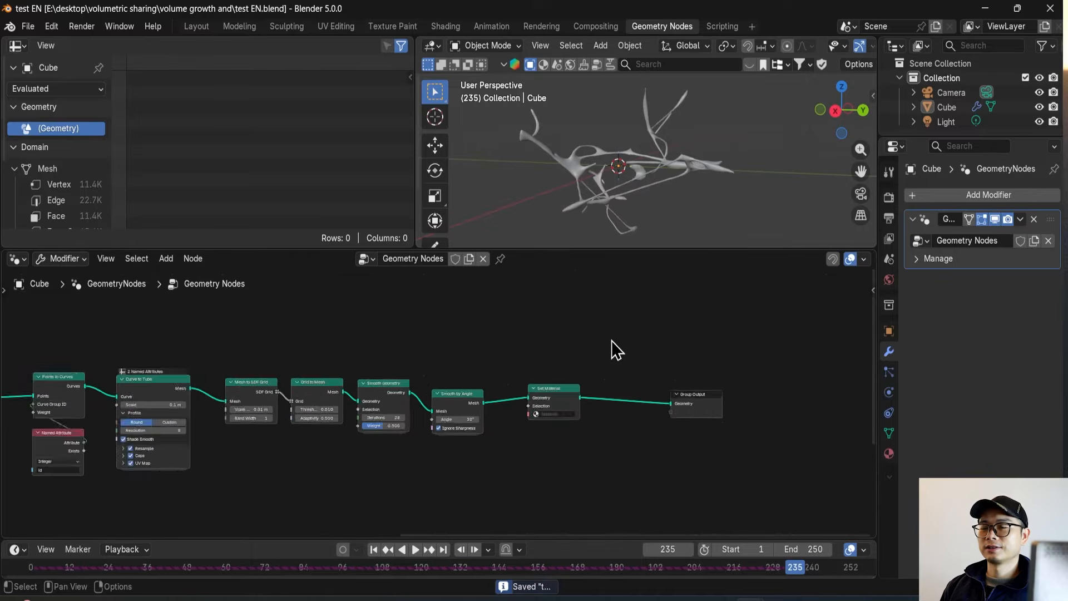
{"action": "scroll", "coordinate": [412, 388], "scroll_direction": "down", "scroll_amount": 3}
{"action": "middle_click_drag", "start_coordinate": [282, 403], "coordinate": [463, 360]}
{"action": "scroll", "coordinate": [466, 367], "scroll_direction": "down", "scroll_amount": 1}
{"action": "scroll", "coordinate": [467, 367], "scroll_direction": "up", "scroll_amount": 1}
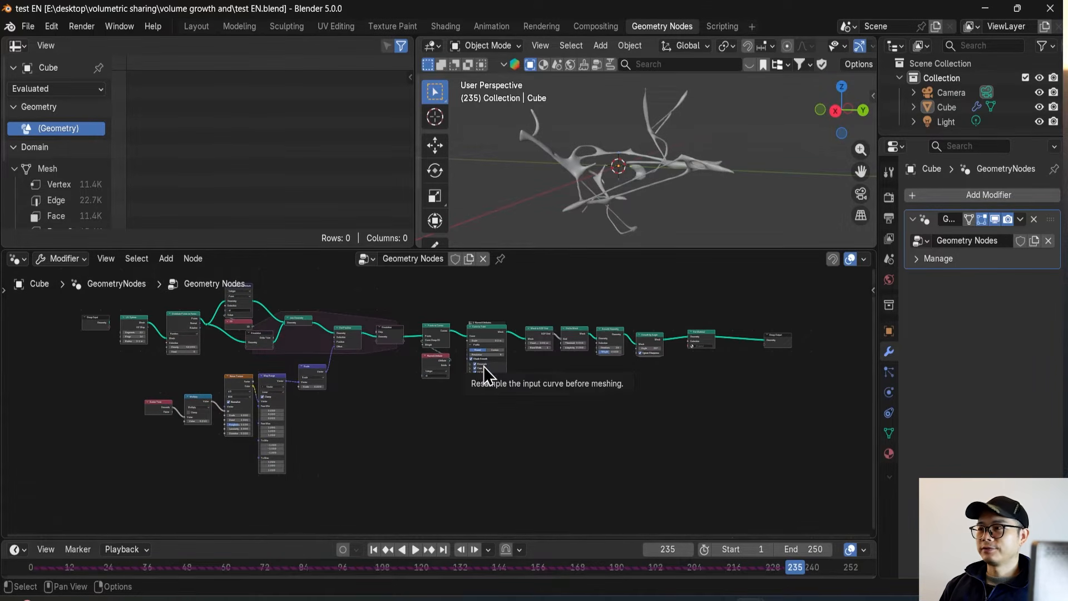
{"action": "scroll", "coordinate": [712, 362], "scroll_direction": "down", "scroll_amount": 1}
{"action": "left_click_drag", "start_coordinate": [711, 353], "coordinate": [764, 486]}
{"action": "middle_click_drag", "start_coordinate": [389, 414], "coordinate": [384, 344]}
{"action": "scroll", "coordinate": [386, 367], "scroll_direction": "up", "scroll_amount": 3}
{"action": "middle_click_drag", "start_coordinate": [409, 389], "coordinate": [362, 388]}
{"action": "left_click_drag", "start_coordinate": [806, 421], "coordinate": [817, 473]}
{"action": "scroll", "coordinate": [253, 413], "scroll_direction": "up", "scroll_amount": 1}
{"action": "mouse_move", "coordinate": [252, 418]}
{"action": "middle_mouse_down"}
{"action": "mouse_move", "coordinate": [257, 399]}
{"action": "mouse_move", "coordinate": [256, 406]}
{"action": "middle_mouse_up"}
Step: Add a monkey mesh to the scene and hide it in the viewport
{"action": "key", "text": "shift+a"}
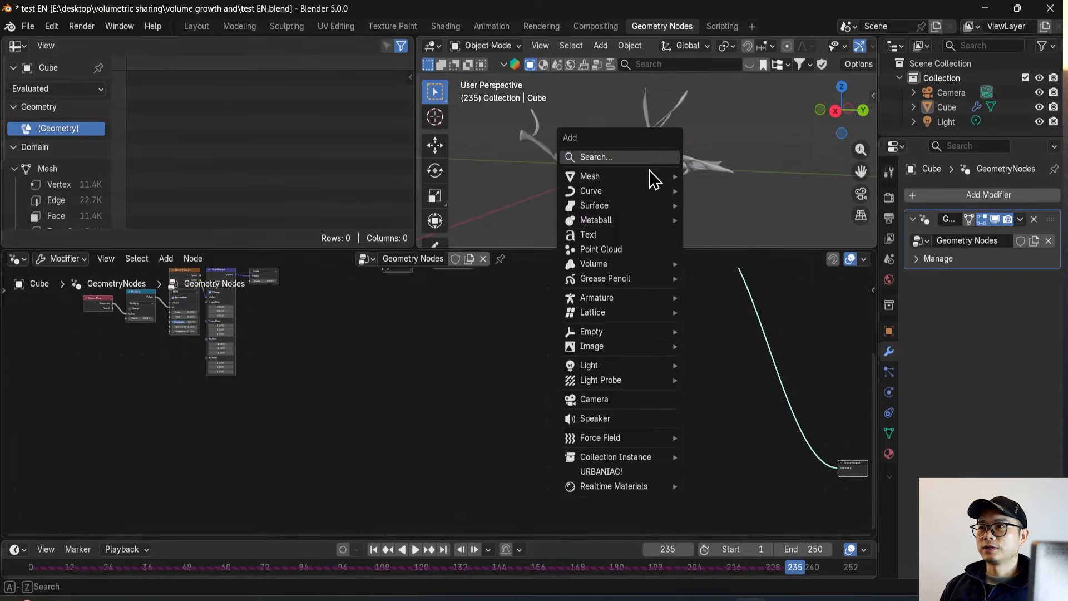
{"action": "mouse_move", "coordinate": [649, 175]}
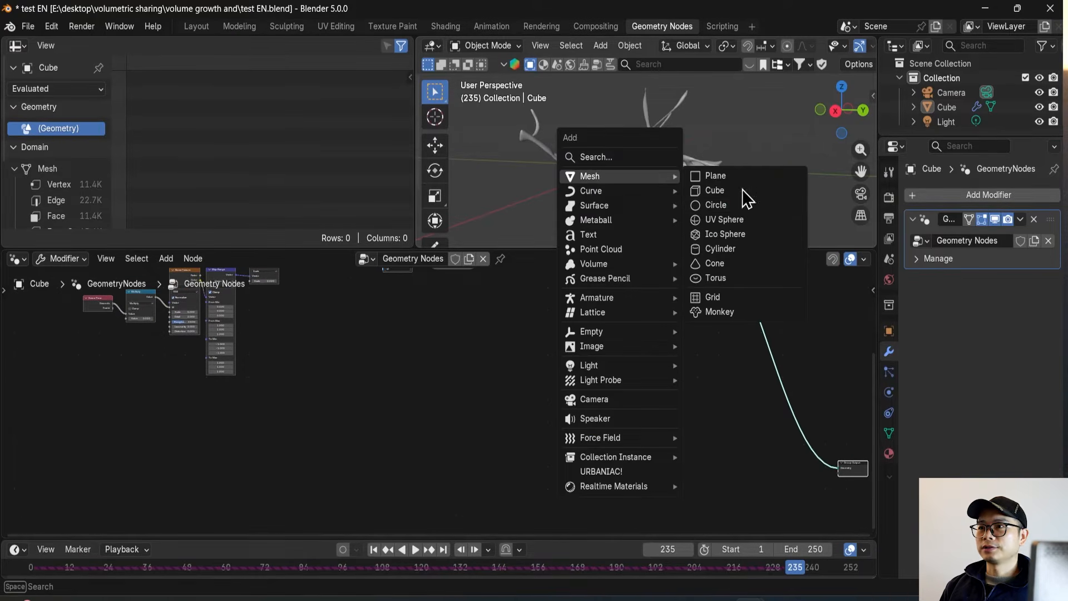
{"action": "left_click", "coordinate": [720, 311]}
{"action": "scroll", "coordinate": [676, 165], "scroll_direction": "down", "scroll_amount": 5}
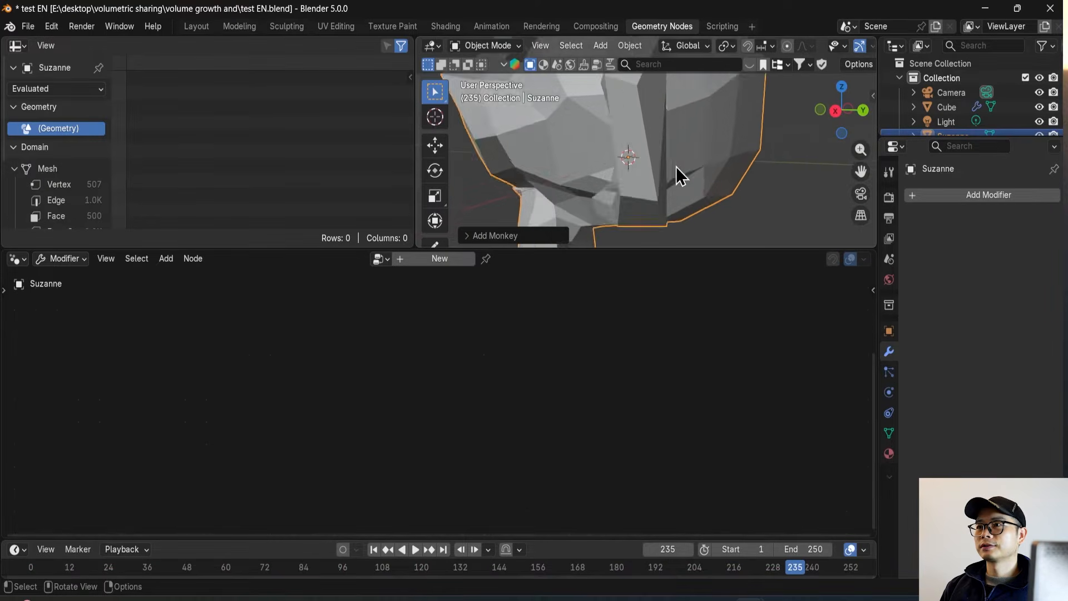
{"action": "middle_click_drag", "start_coordinate": [665, 161], "coordinate": [723, 167]}
{"action": "scroll", "coordinate": [949, 115], "scroll_direction": "down", "scroll_amount": 1}
{"action": "left_click", "coordinate": [1040, 120]}
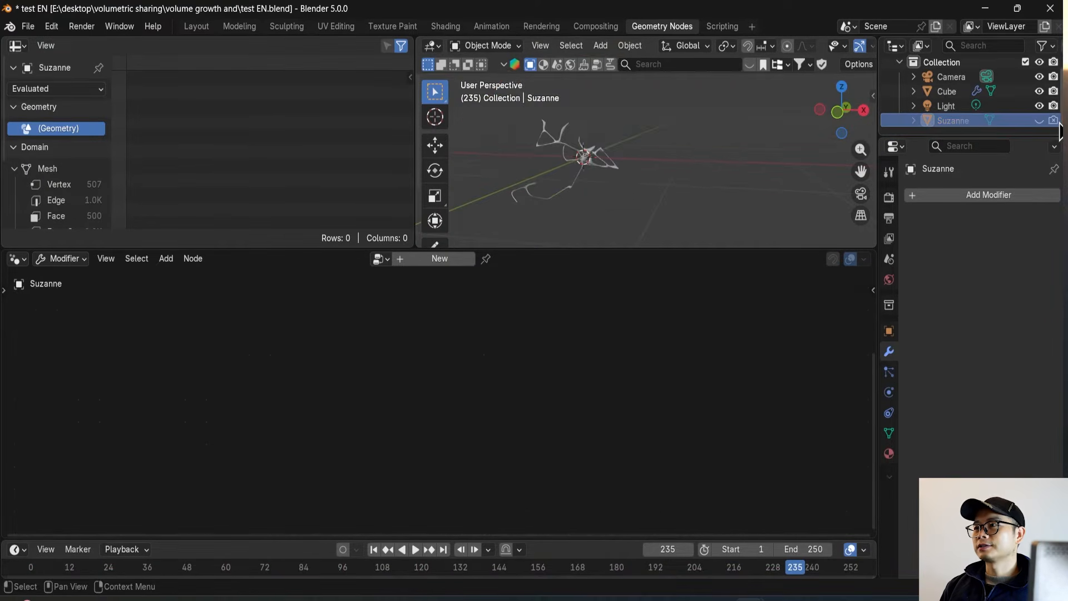
Step: Rename the Cube object as test
{"action": "left_click", "coordinate": [959, 96]}
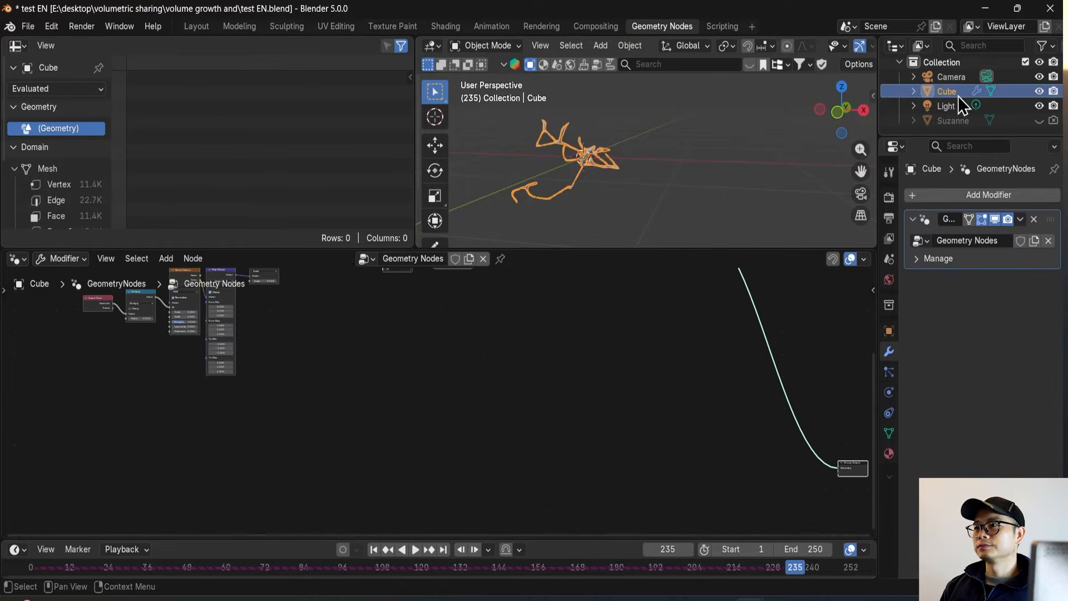
{"action": "double_click", "coordinate": [958, 95]}
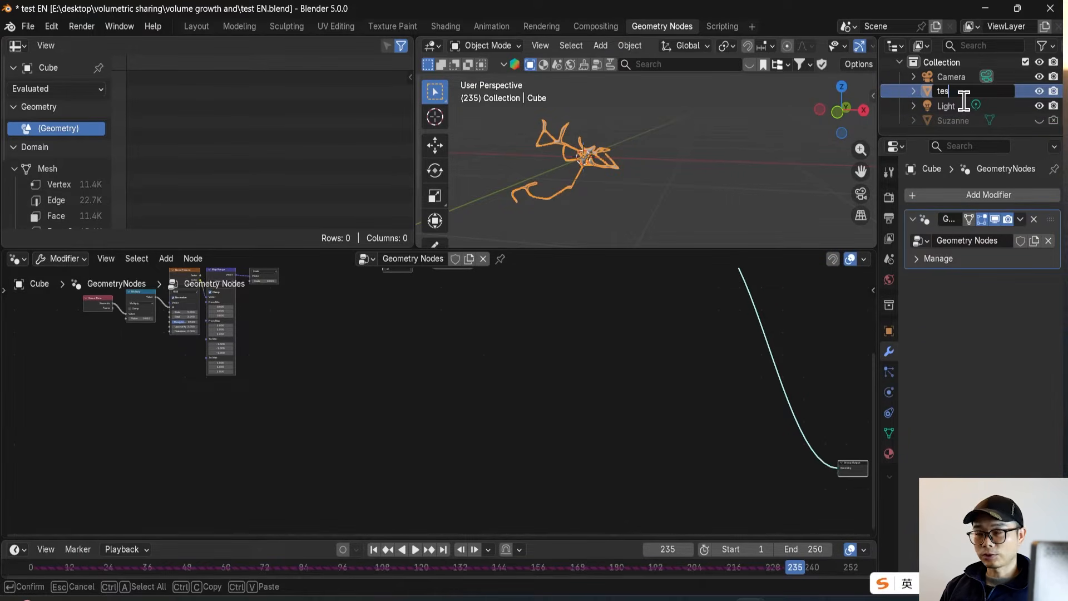
{"action": "type", "text": "test"}
{"action": "key", "text": "Return"}
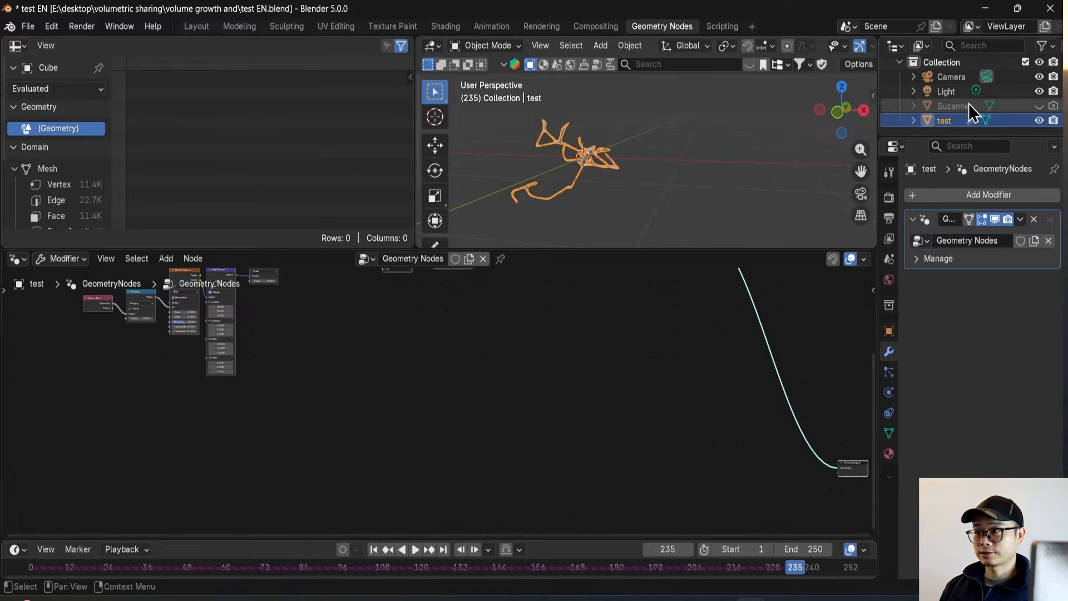
Step: Bring the Suzanne object into the test node tree as an Object Info node, placed below the existing chain
{"action": "scroll", "coordinate": [501, 345], "scroll_direction": "down", "scroll_amount": 2}
{"action": "middle_click_drag", "start_coordinate": [380, 368], "coordinate": [387, 381]}
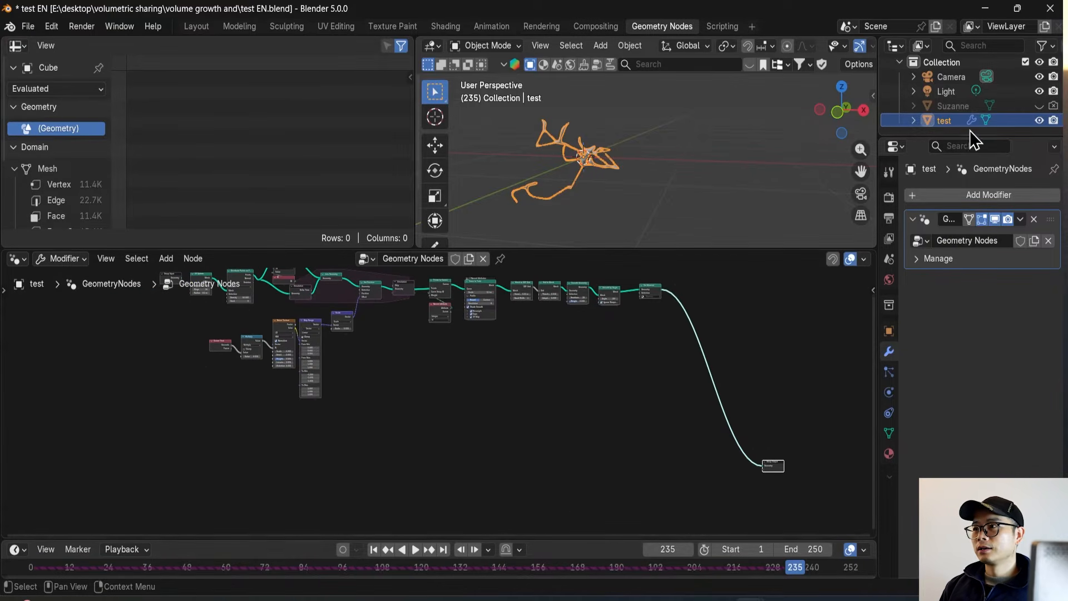
{"action": "left_click_drag", "start_coordinate": [951, 106], "coordinate": [289, 435]}
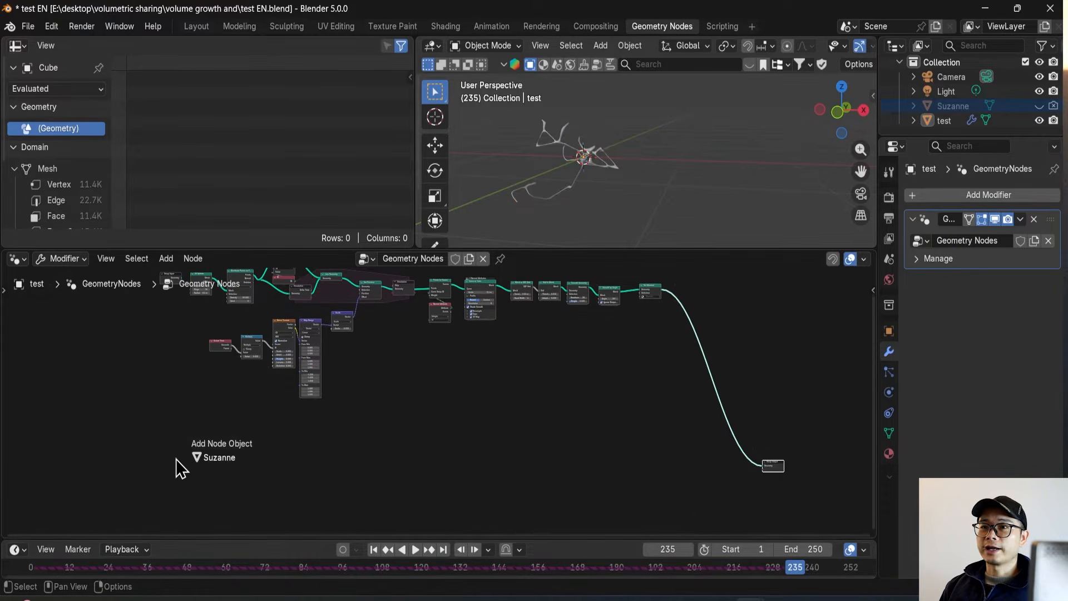
{"action": "left_click_drag", "start_coordinate": [176, 459], "coordinate": [171, 458]}
{"action": "scroll", "coordinate": [216, 456], "scroll_direction": "up", "scroll_amount": 3}
{"action": "middle_click_drag", "start_coordinate": [217, 456], "coordinate": [241, 441]}
{"action": "scroll", "coordinate": [234, 440], "scroll_direction": "up", "scroll_amount": 3}
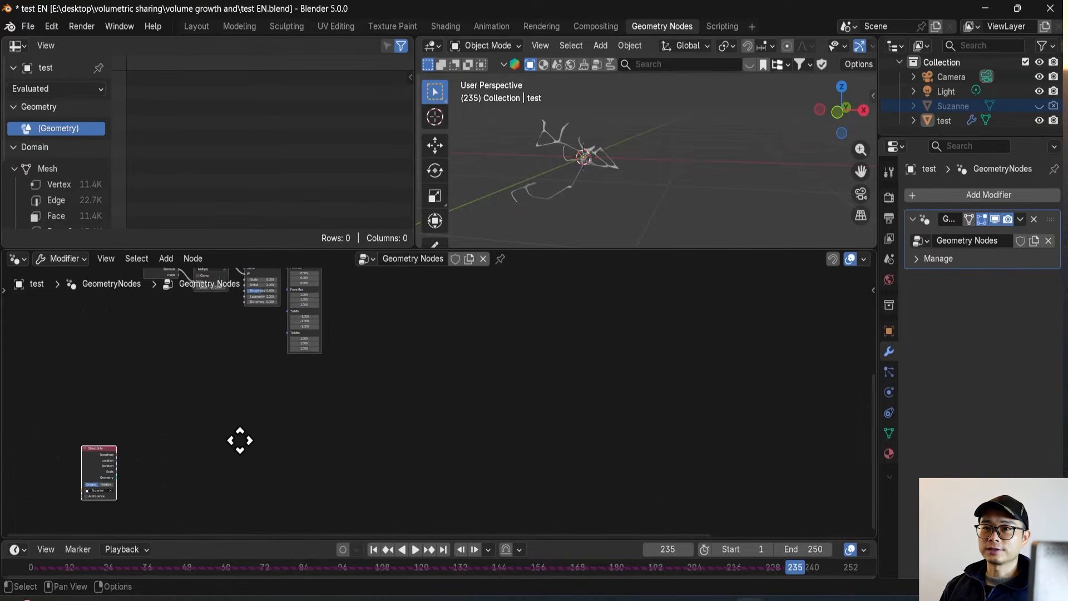
{"action": "scroll", "coordinate": [140, 472], "scroll_direction": "up", "scroll_amount": 2}
{"action": "left_click_drag", "start_coordinate": [47, 470], "coordinate": [99, 429]}
Step: Set the Suzanne Object Info node's transform space to Relative
{"action": "scroll", "coordinate": [86, 439], "scroll_direction": "up", "scroll_amount": 6}
{"action": "middle_click_drag", "start_coordinate": [125, 433], "coordinate": [428, 401]}
{"action": "scroll", "coordinate": [242, 446], "scroll_direction": "up", "scroll_amount": 4}
{"action": "middle_click_drag", "start_coordinate": [238, 435], "coordinate": [290, 421]}
{"action": "scroll", "coordinate": [283, 431], "scroll_direction": "up", "scroll_amount": 2}
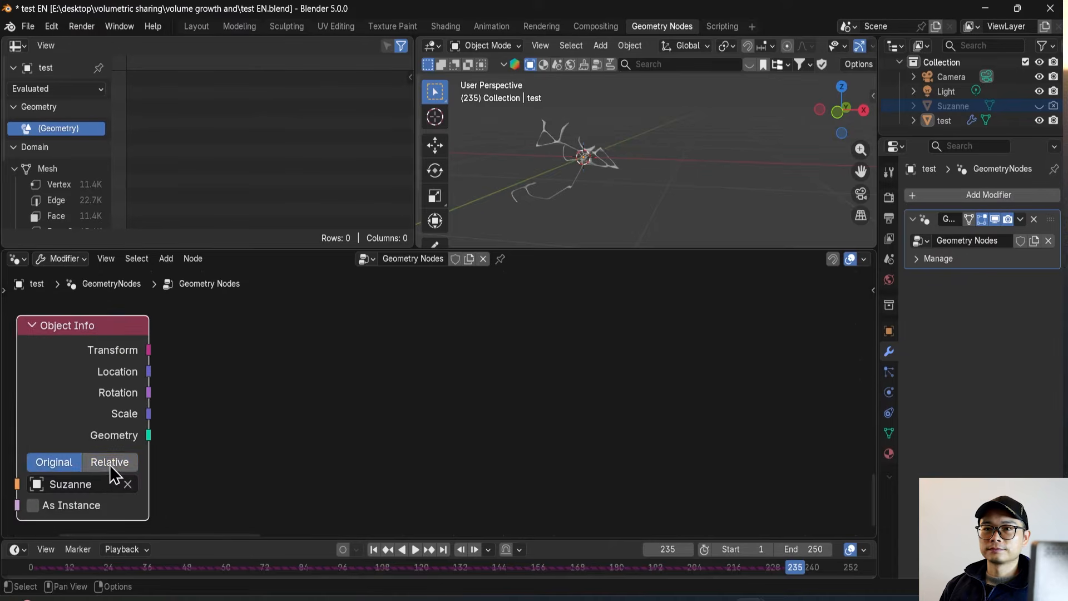
{"action": "scroll", "coordinate": [147, 460], "scroll_direction": "down", "scroll_amount": 1}
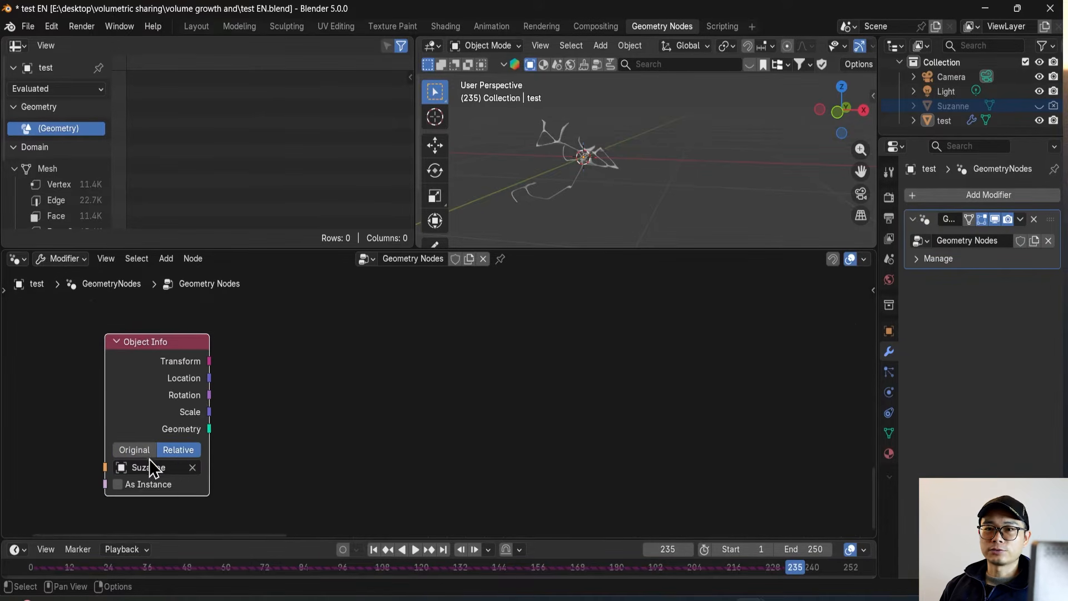
{"action": "middle_click_drag", "start_coordinate": [187, 456], "coordinate": [215, 395]}
{"action": "scroll", "coordinate": [164, 431], "scroll_direction": "down", "scroll_amount": 1}
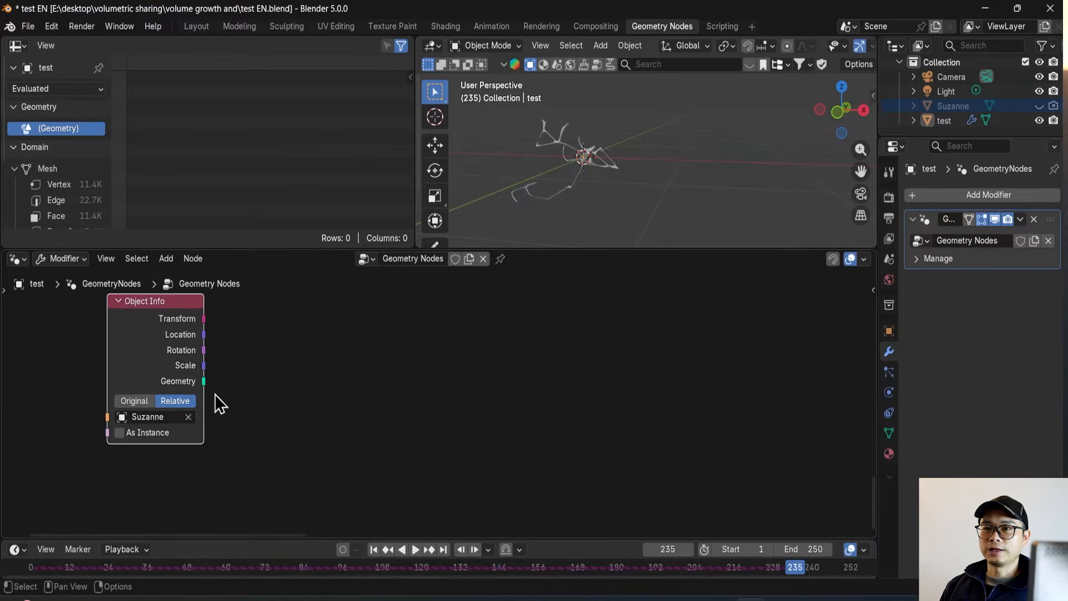
{"action": "scroll", "coordinate": [205, 406], "scroll_direction": "down", "scroll_amount": 2}
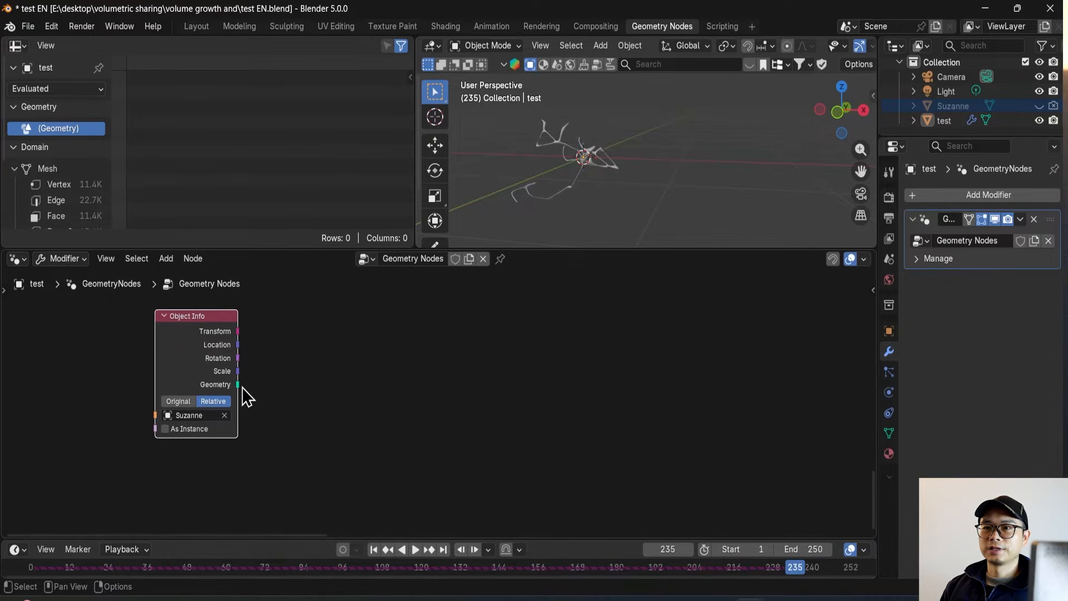
{"action": "scroll", "coordinate": [266, 416], "scroll_direction": "down", "scroll_amount": 3}
{"action": "scroll", "coordinate": [276, 415], "scroll_direction": "up", "scroll_amount": 2}
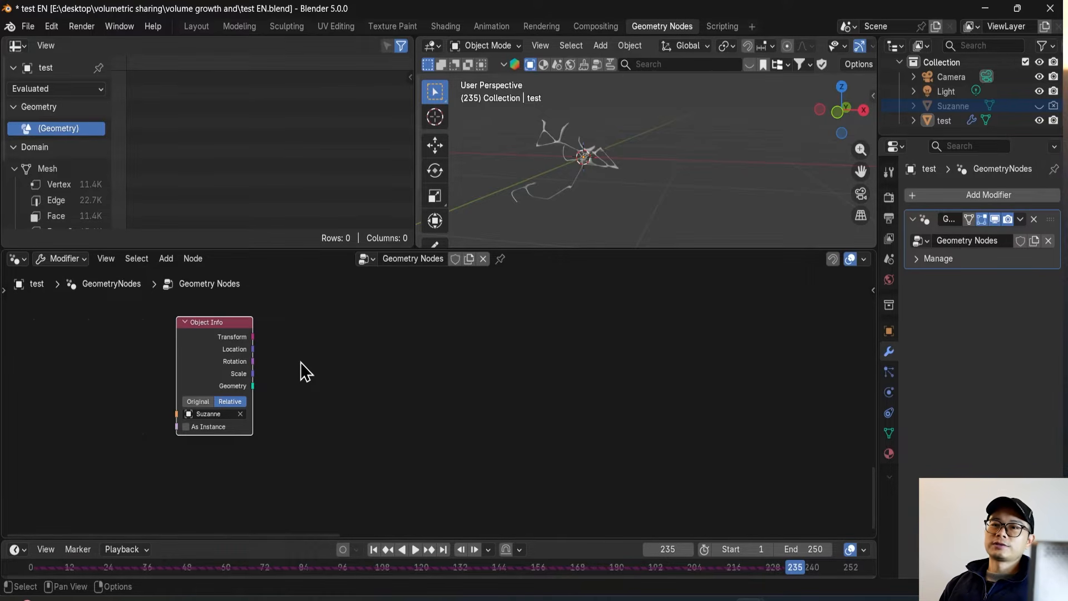
{"action": "scroll", "coordinate": [235, 352], "scroll_direction": "up", "scroll_amount": 1}
{"action": "middle_click_drag", "start_coordinate": [227, 362], "coordinate": [278, 378]}
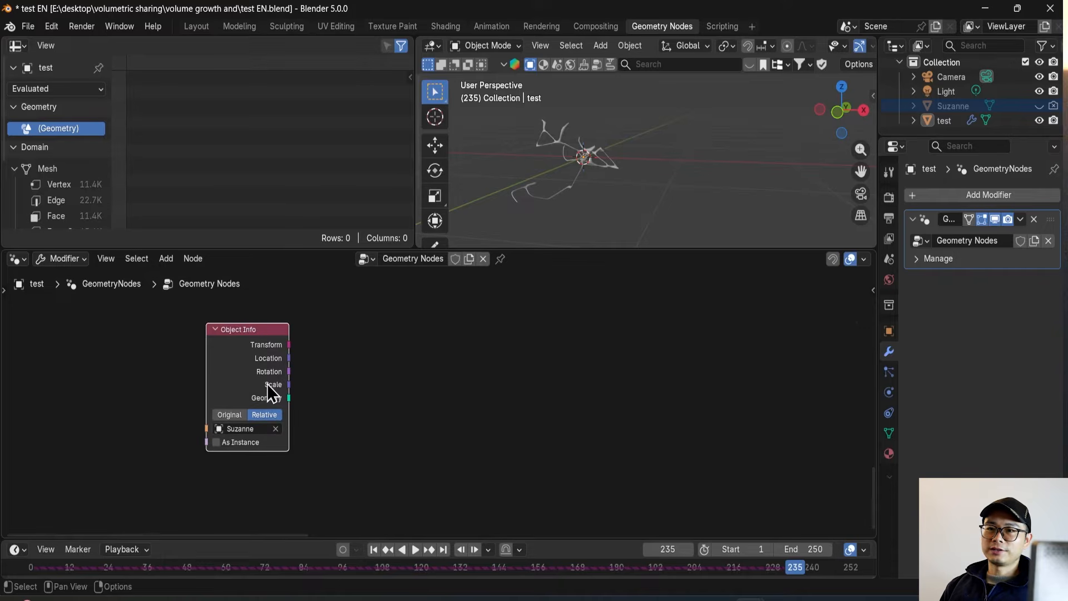
{"action": "mouse_move", "coordinate": [260, 375]}
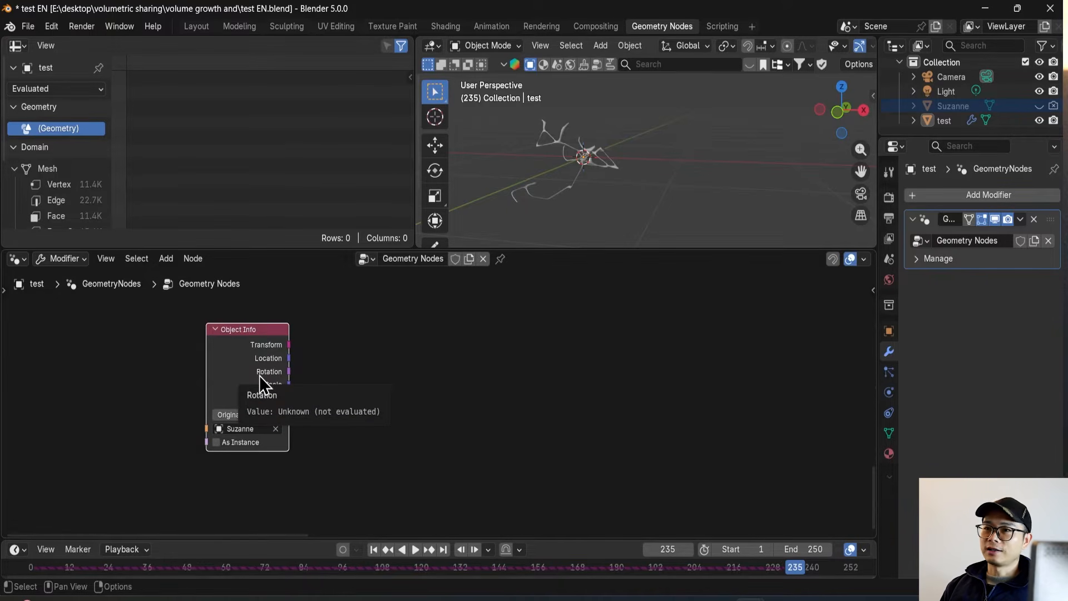
Step: Add an Ico Sphere node directly beneath the Object Info node
{"action": "middle_click_drag", "start_coordinate": [312, 403], "coordinate": [296, 407]}
{"action": "scroll", "coordinate": [308, 413], "scroll_direction": "down", "scroll_amount": 1}
{"action": "left_click_drag", "start_coordinate": [283, 394], "coordinate": [327, 413]}
{"action": "key", "text": "shift+a"}
{"action": "mouse_move", "coordinate": [331, 355]}
{"action": "type", "text": "sph"}
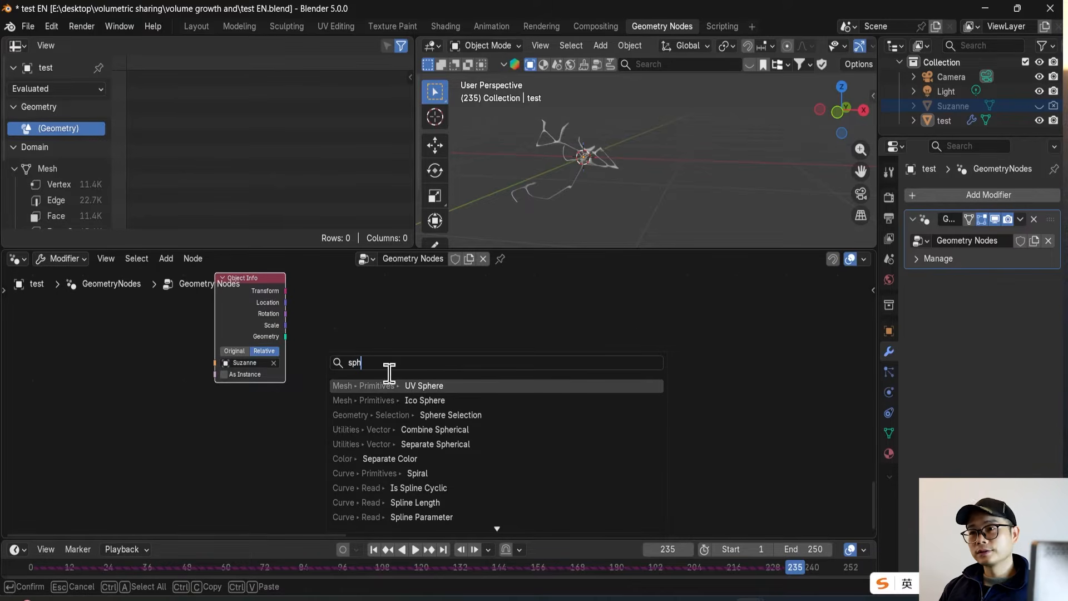
{"action": "left_click", "coordinate": [406, 400]}
{"action": "left_click", "coordinate": [235, 437]}
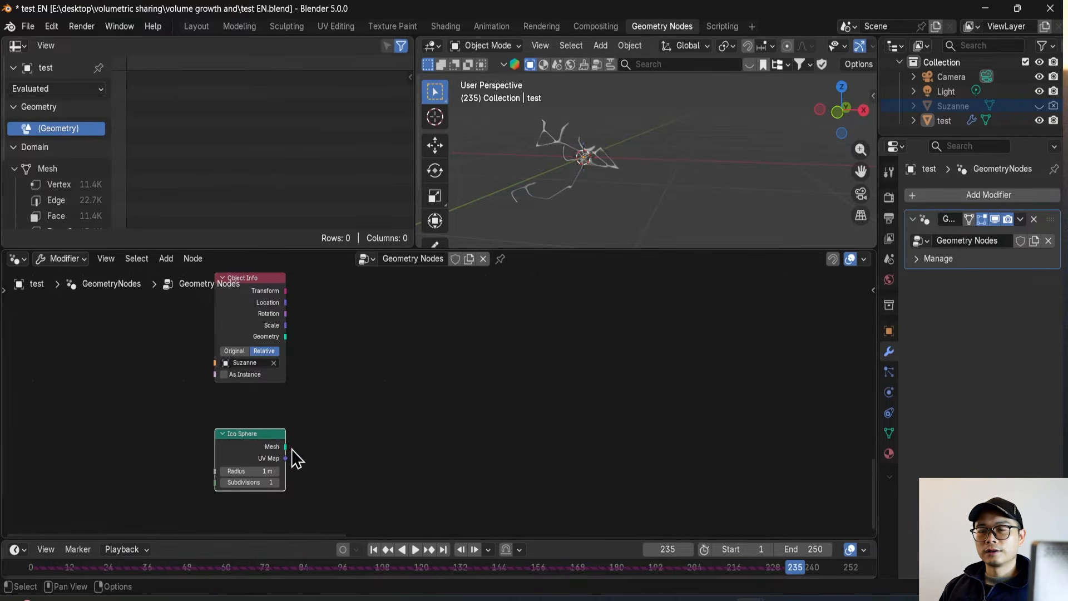
Step: Preview the Ico Sphere mesh through a Viewer node, and place the Viewer well to its right
{"action": "left_click", "coordinate": [280, 458], "text": "ctrl+shift"}
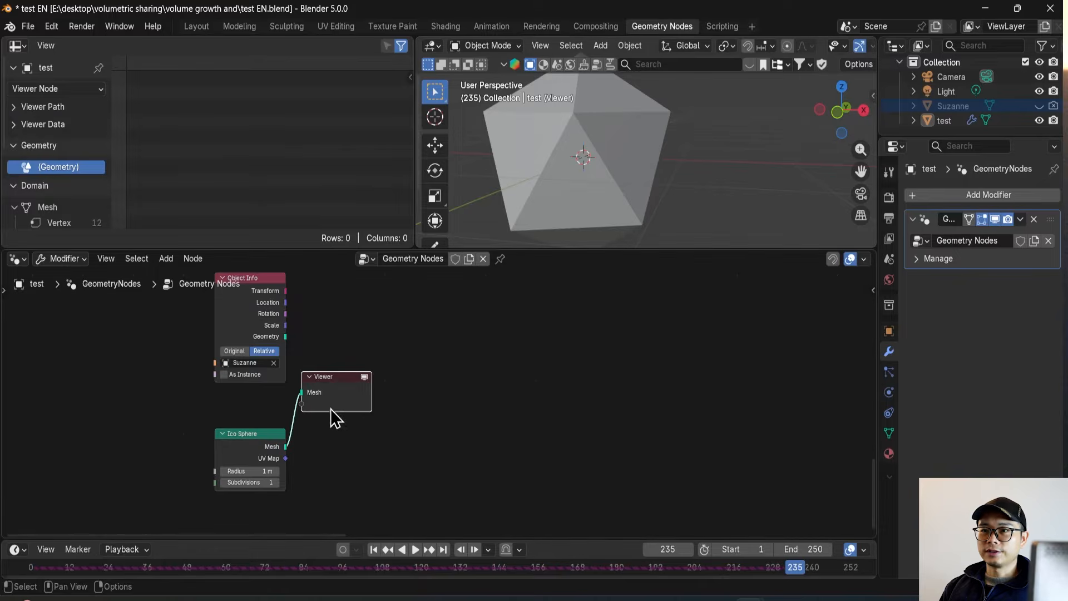
{"action": "left_click_drag", "start_coordinate": [330, 409], "coordinate": [562, 441]}
{"action": "scroll", "coordinate": [275, 421], "scroll_direction": "up", "scroll_amount": 1}
{"action": "middle_click_drag", "start_coordinate": [558, 234], "coordinate": [579, 167]}
{"action": "scroll", "coordinate": [348, 404], "scroll_direction": "up", "scroll_amount": 1}
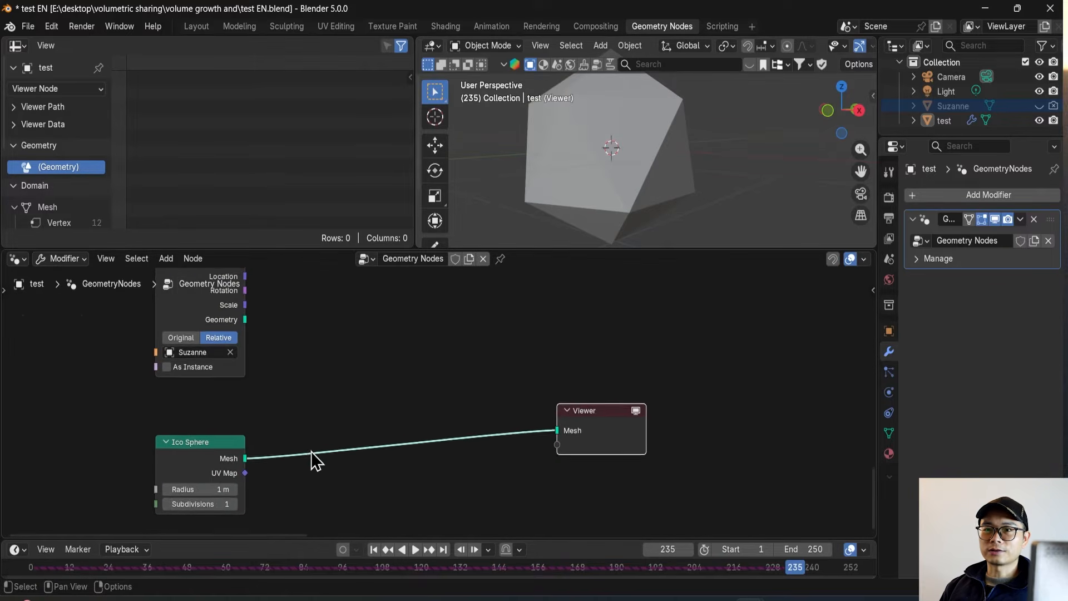
Step: Set the Ico Sphere's subdivisions to 6 and shift the Viewer node farther right
{"action": "scroll", "coordinate": [312, 451], "scroll_direction": "up", "scroll_amount": 1}
{"action": "left_click_drag", "start_coordinate": [220, 485], "coordinate": [243, 486]}
{"action": "key", "text": "g"}
{"action": "left_click", "coordinate": [722, 436]}
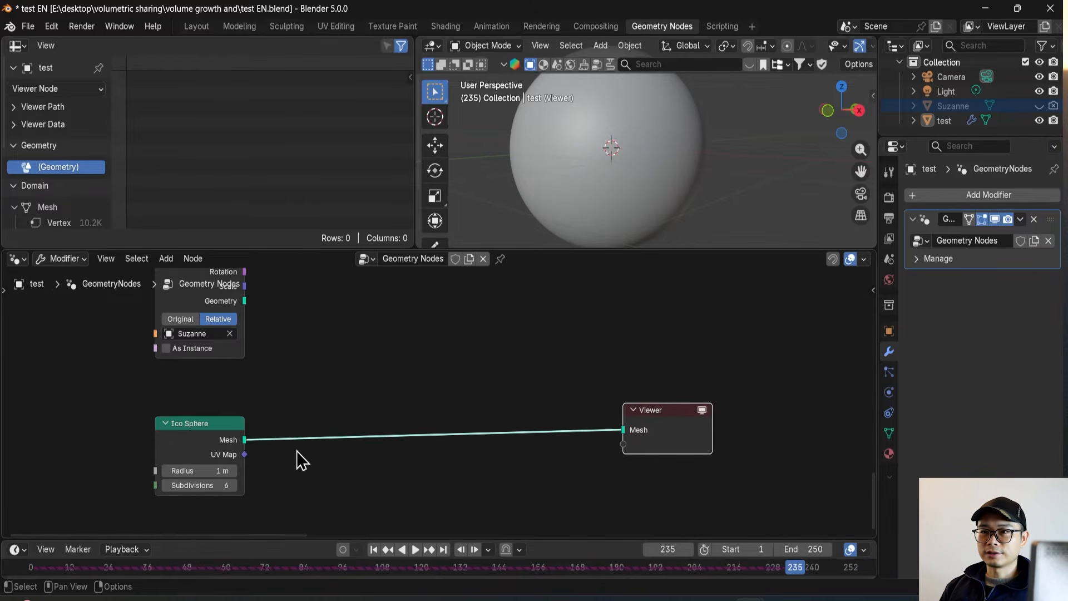
Step: Insert a Set Position node on the link between the Ico Sphere and the Viewer
{"action": "key", "text": "shift+a"}
{"action": "mouse_move", "coordinate": [310, 419]}
{"action": "type", "text": "se"}
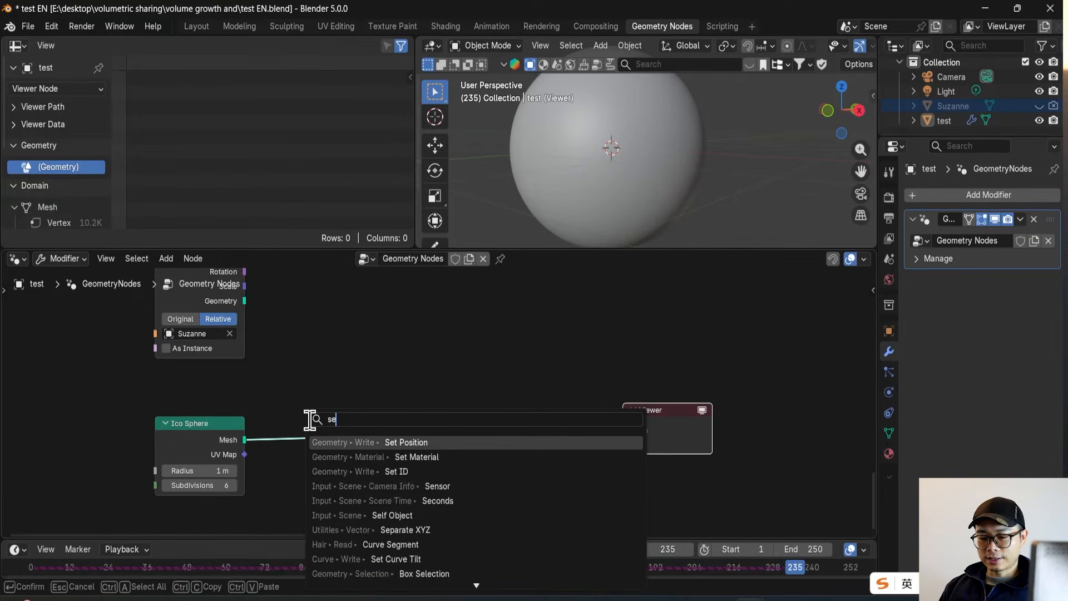
{"action": "type", "text": "t p"}
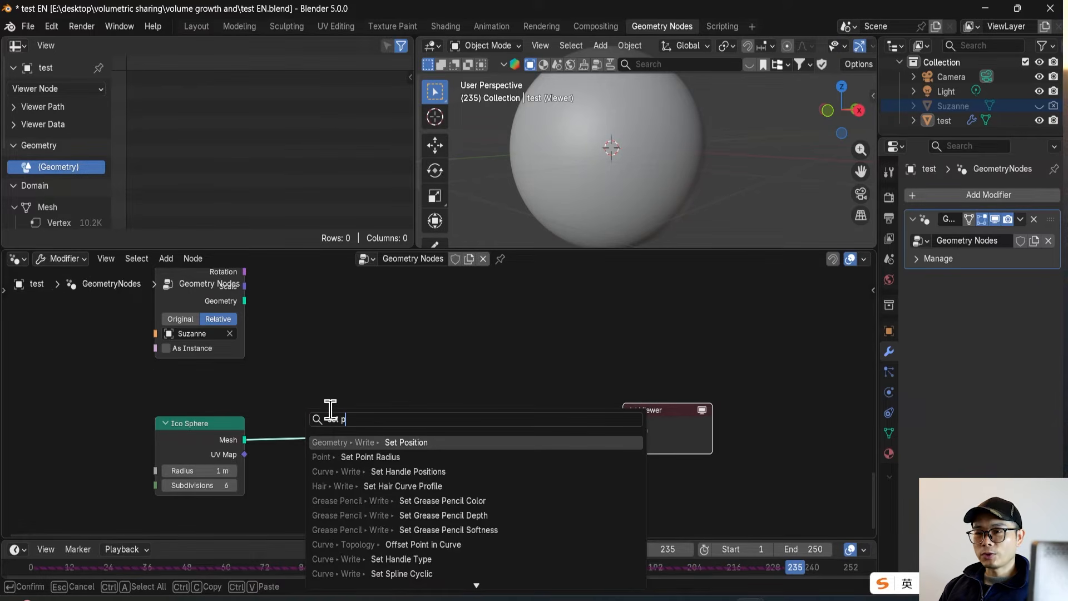
{"action": "key", "text": "Return"}
{"action": "left_click", "coordinate": [331, 407]}
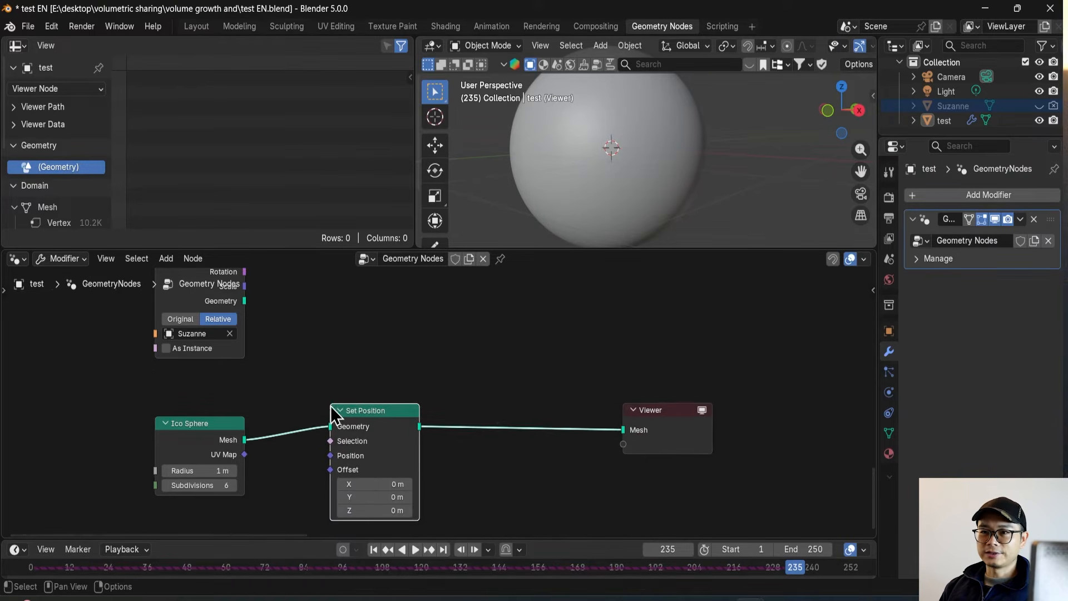
{"action": "left_click_drag", "start_coordinate": [354, 408], "coordinate": [351, 414]}
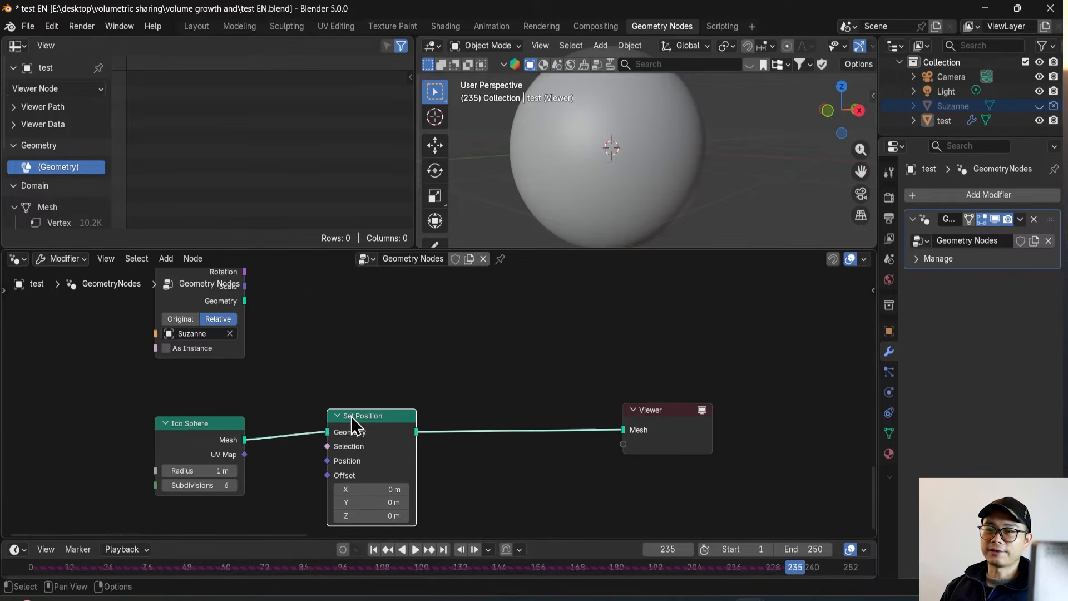
{"action": "middle_click_drag", "start_coordinate": [365, 435], "coordinate": [429, 399]}
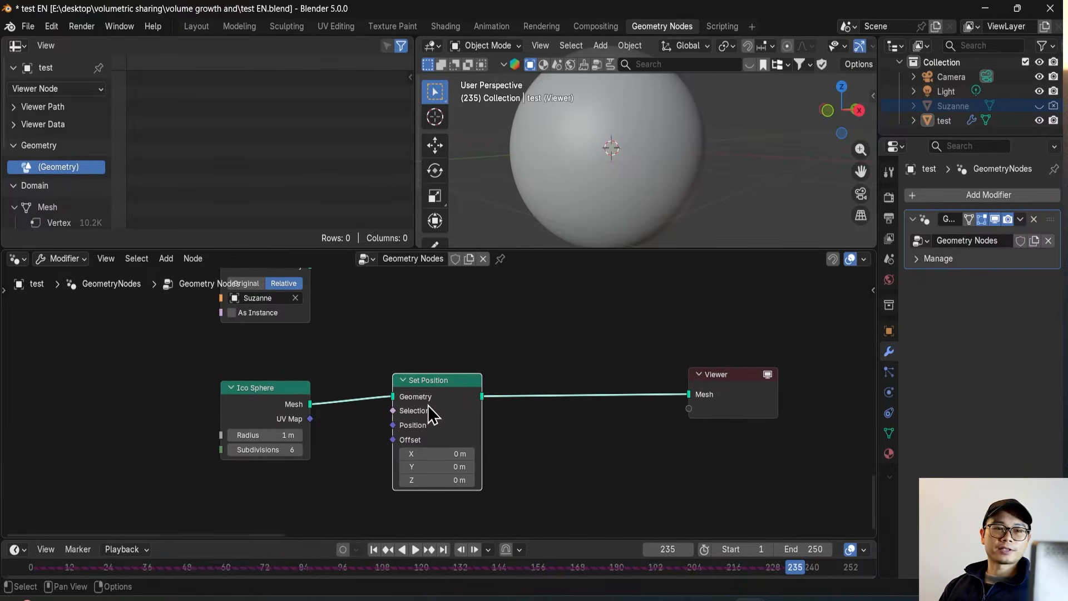
{"action": "mouse_move", "coordinate": [436, 402]}
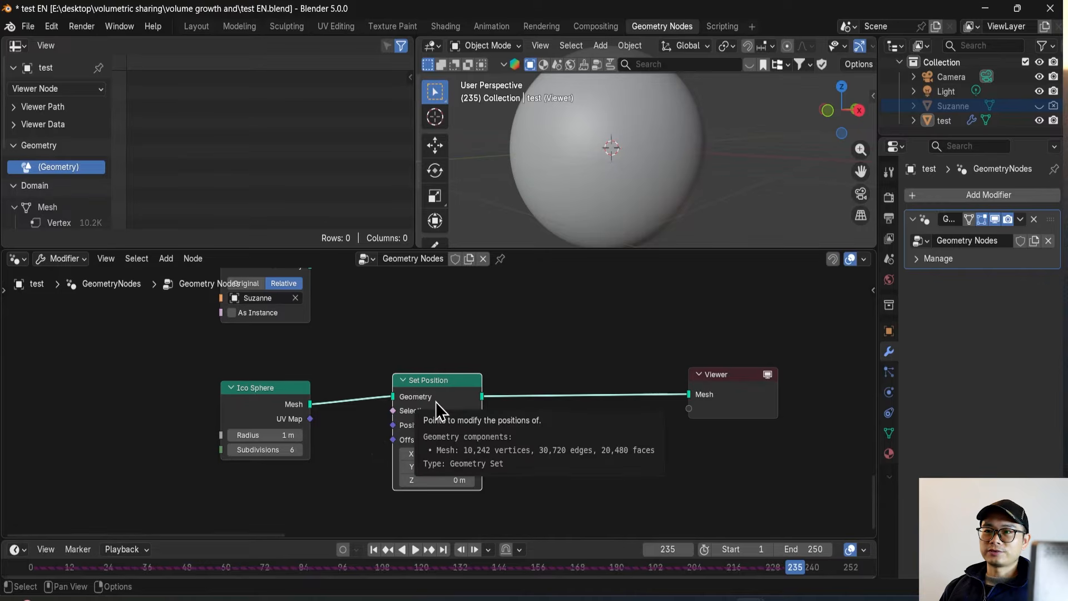
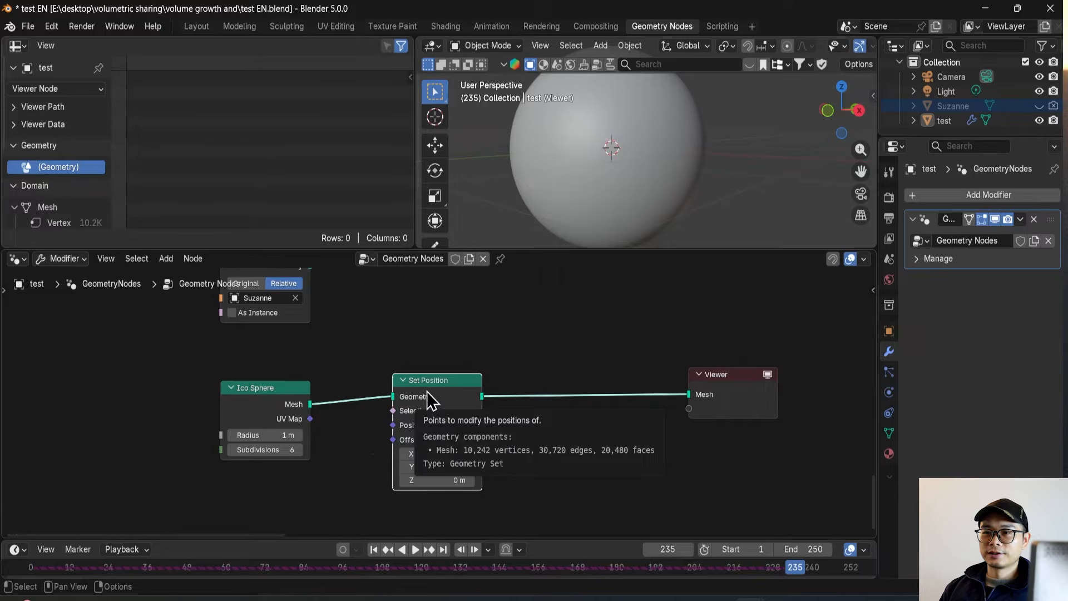
Step: Add a Noise Texture node below the Ico Sphere node
{"action": "middle_click_drag", "start_coordinate": [295, 469], "coordinate": [299, 453]}
{"action": "key", "text": "shift+a"}
{"action": "type", "text": "nois"}
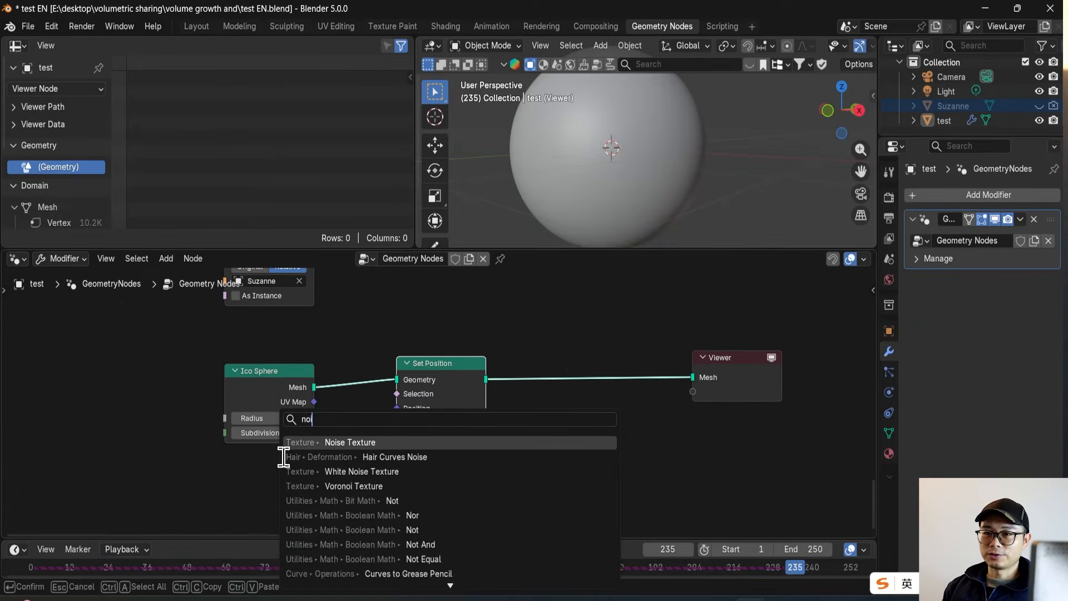
{"action": "key", "text": "Return"}
{"action": "left_click", "coordinate": [195, 474]}
{"action": "middle_click_drag", "start_coordinate": [301, 458], "coordinate": [325, 417]}
{"action": "left_click", "coordinate": [477, 354]}
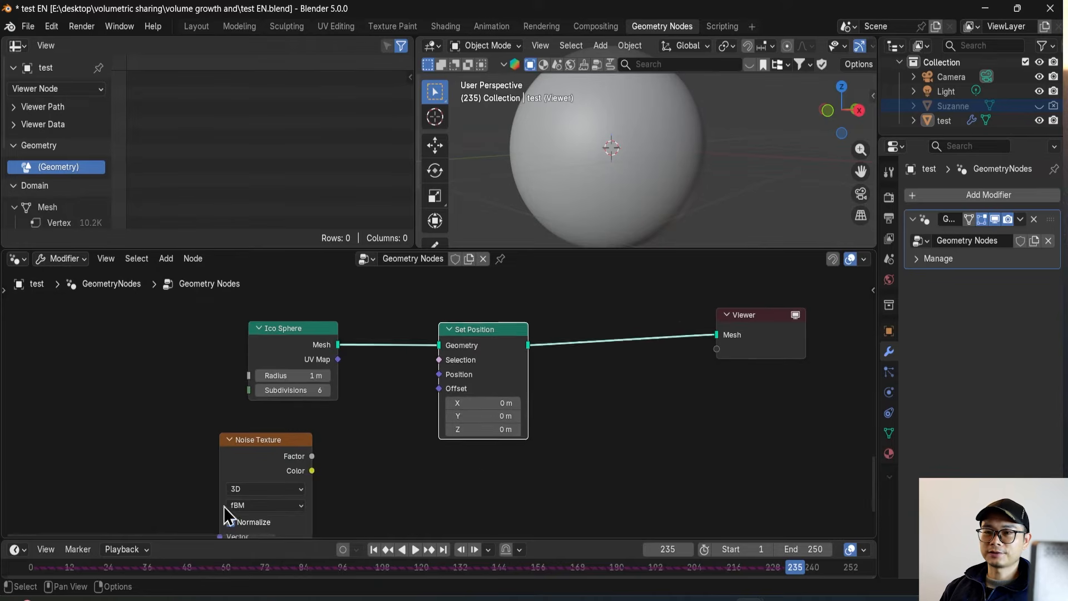
Step: Try the 4D and 1D dimensions on the Noise Texture and return it to 3D
{"action": "scroll", "coordinate": [283, 477], "scroll_direction": "up", "scroll_amount": 1}
{"action": "left_click", "coordinate": [262, 496]}
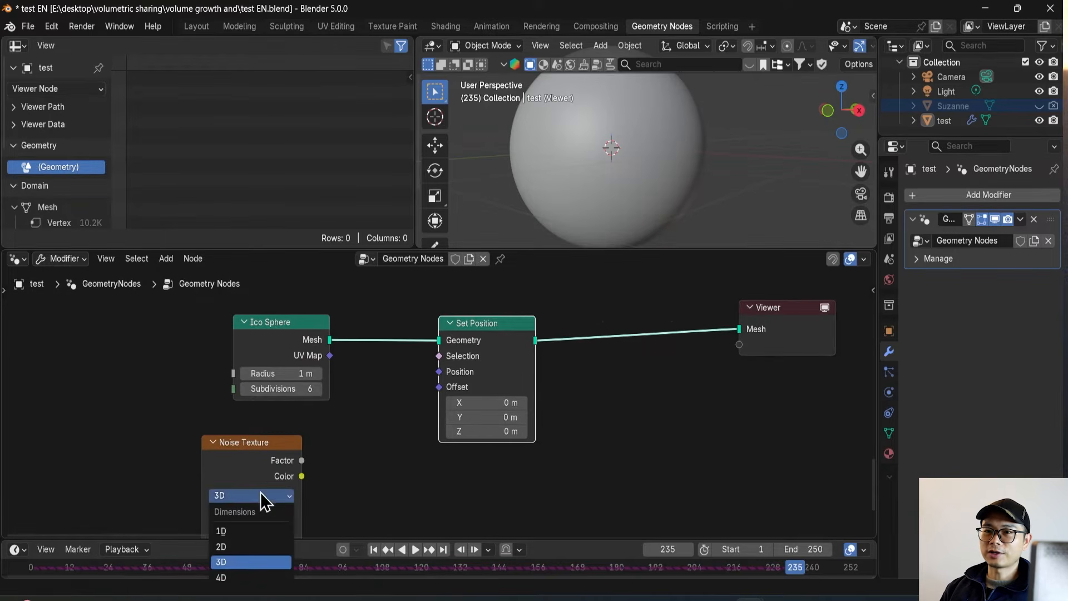
{"action": "left_click", "coordinate": [253, 577]}
{"action": "left_click_drag", "start_coordinate": [267, 445], "coordinate": [282, 436]}
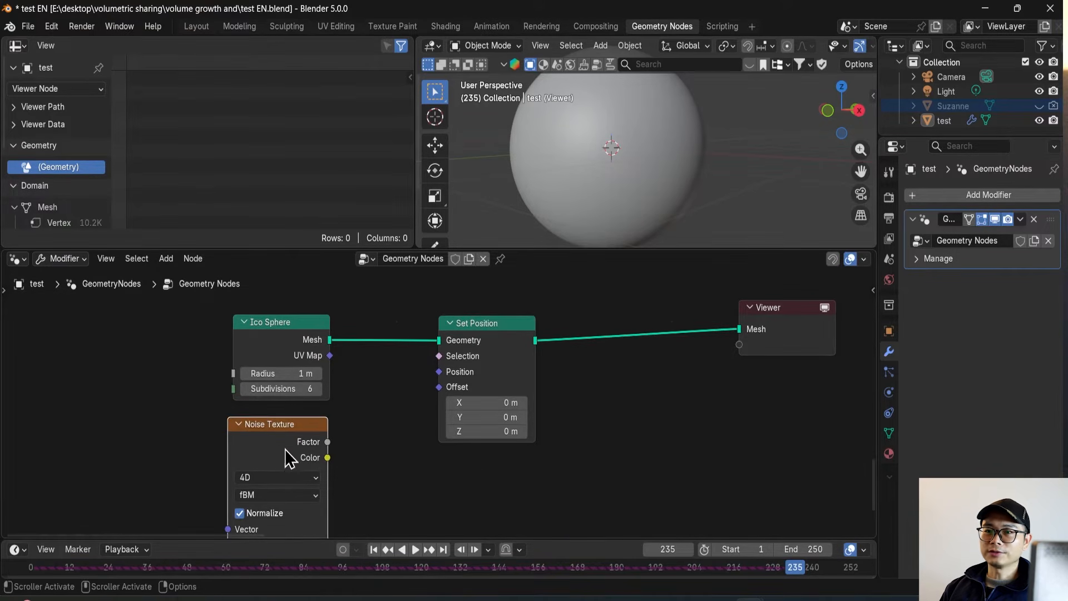
{"action": "middle_click_drag", "start_coordinate": [288, 459], "coordinate": [299, 433]}
{"action": "left_click", "coordinate": [292, 457]}
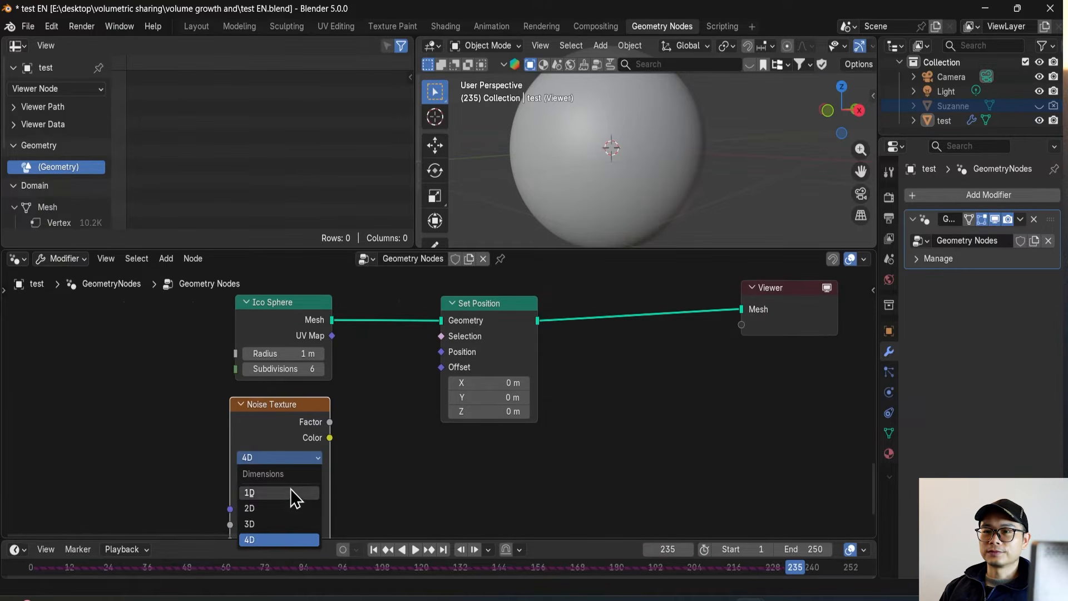
{"action": "left_click", "coordinate": [286, 493]}
{"action": "middle_click_drag", "start_coordinate": [311, 442], "coordinate": [305, 462]}
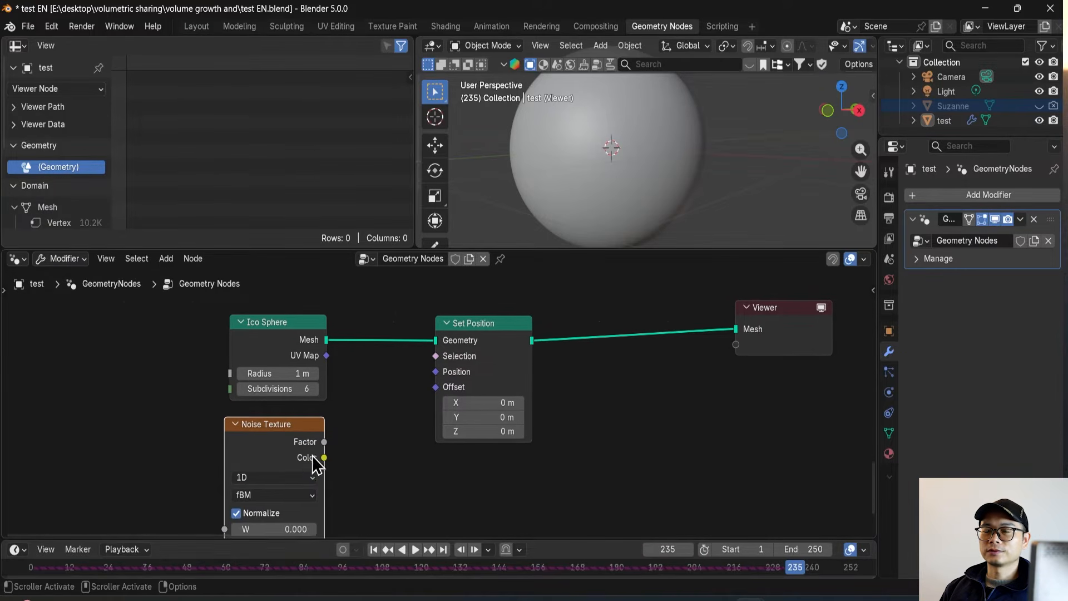
{"action": "left_click", "coordinate": [289, 480]}
{"action": "left_click", "coordinate": [275, 545]}
Step: Connect the noise Color to Set Position's Offset and insert a Map Range node between them, with its data type set to Vector
{"action": "left_click_drag", "start_coordinate": [324, 458], "coordinate": [425, 392]}
{"action": "key", "text": "shift+a"}
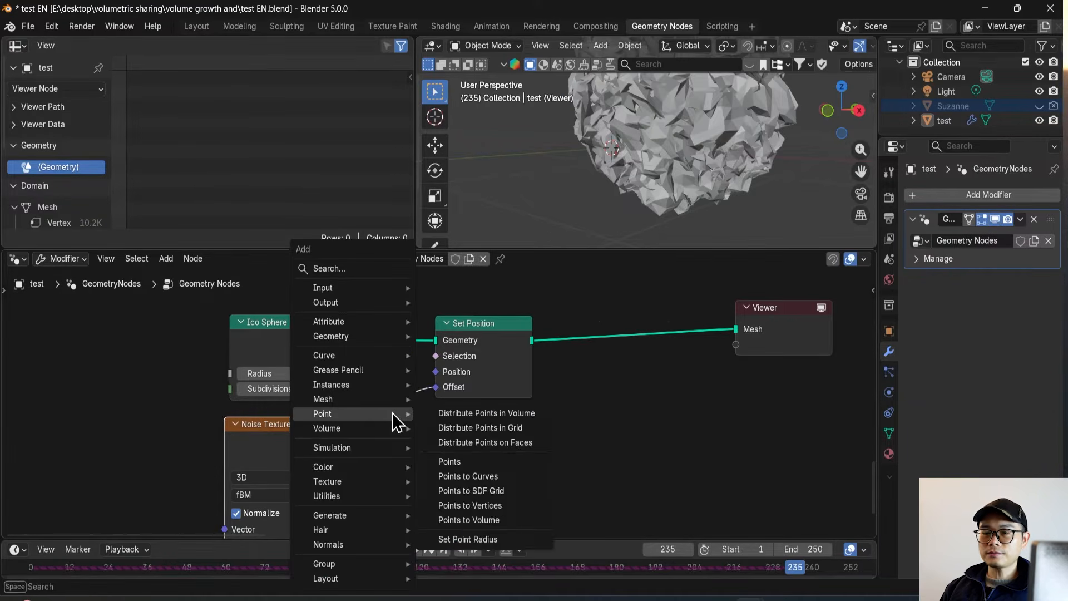
{"action": "type", "text": "map"}
{"action": "key", "text": "Return"}
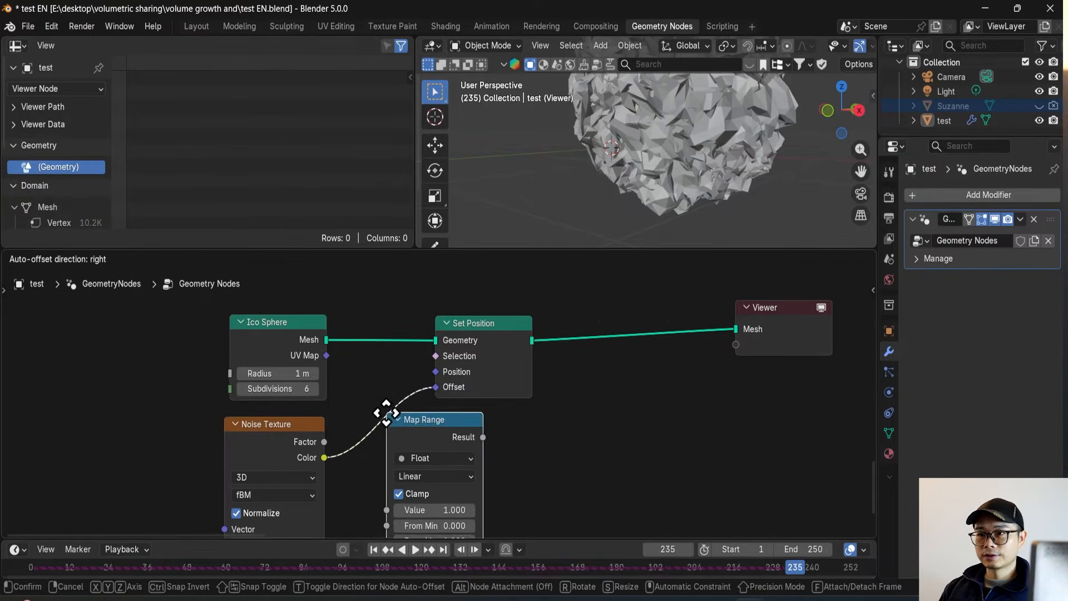
{"action": "left_click", "coordinate": [346, 412]}
{"action": "left_click", "coordinate": [394, 457]}
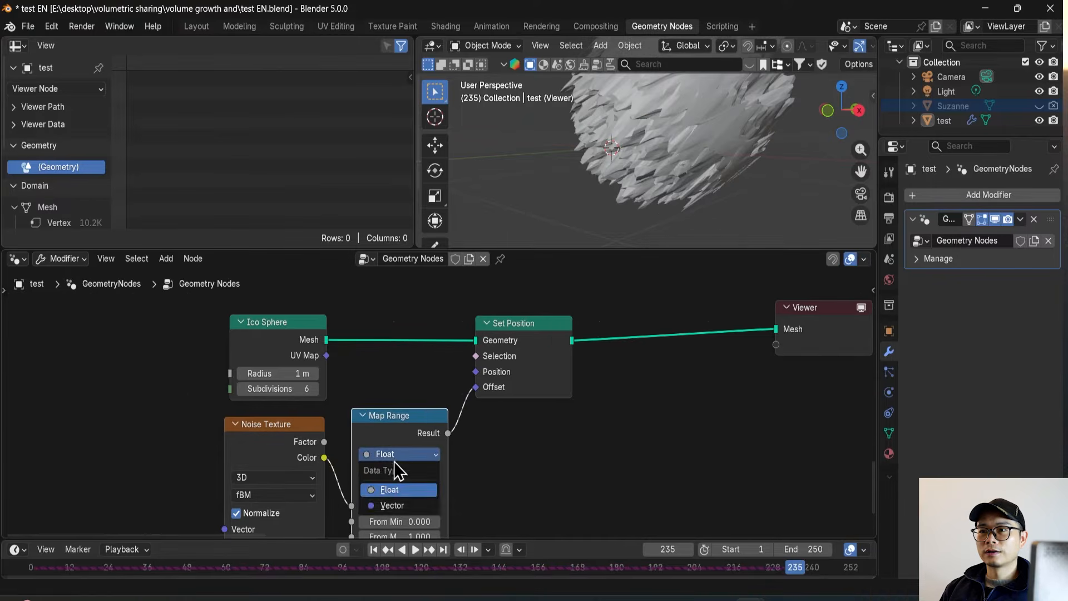
{"action": "left_click", "coordinate": [393, 505]}
{"action": "scroll", "coordinate": [369, 445], "scroll_direction": "down", "scroll_amount": 5, "text": "shift"}
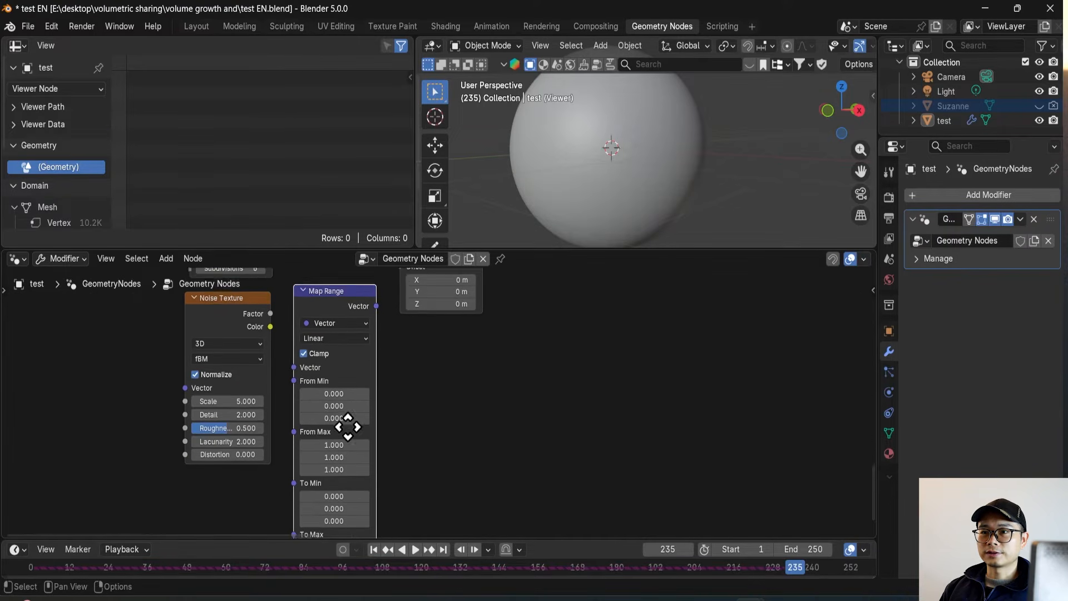
Step: Set all three To Min values of the Map Range node to -1
{"action": "scroll", "coordinate": [342, 405], "scroll_direction": "up", "scroll_amount": 1, "text": "shift"}
{"action": "left_click", "coordinate": [330, 464]}
{"action": "type", "text": "-"}
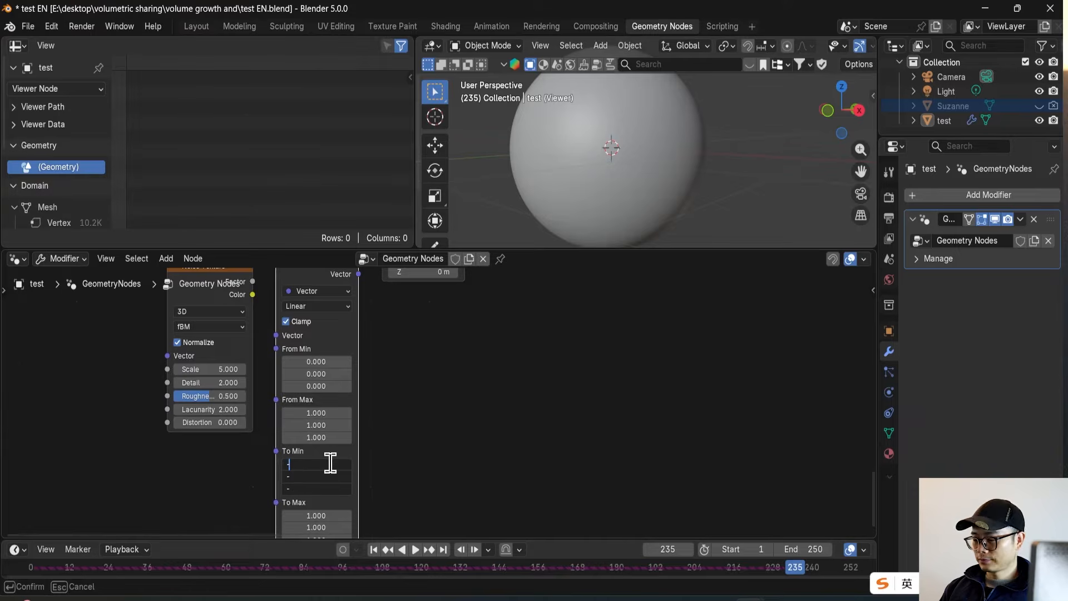
{"action": "type", "text": "1"}
{"action": "key", "text": "Return"}
Step: Connect the Noise Texture's Color to Map Range's Vector input and Map Range's Vector output to Set Position's Offset
{"action": "middle_click_drag", "start_coordinate": [326, 295], "coordinate": [291, 403]}
{"action": "scroll", "coordinate": [335, 404], "scroll_direction": "up", "scroll_amount": 4}
{"action": "left_click_drag", "start_coordinate": [267, 366], "coordinate": [259, 384]}
{"action": "left_click_drag", "start_coordinate": [157, 374], "coordinate": [223, 480]}
{"action": "left_click_drag", "start_coordinate": [335, 396], "coordinate": [373, 325]}
{"action": "middle_click_drag", "start_coordinate": [345, 406], "coordinate": [383, 409]}
Step: Insert a Vector Math node between Map Range and Set Position and set its operation to Scale
{"action": "key", "text": "shift+a"}
{"action": "type", "text": "math v"}
{"action": "left_click", "coordinate": [528, 439]}
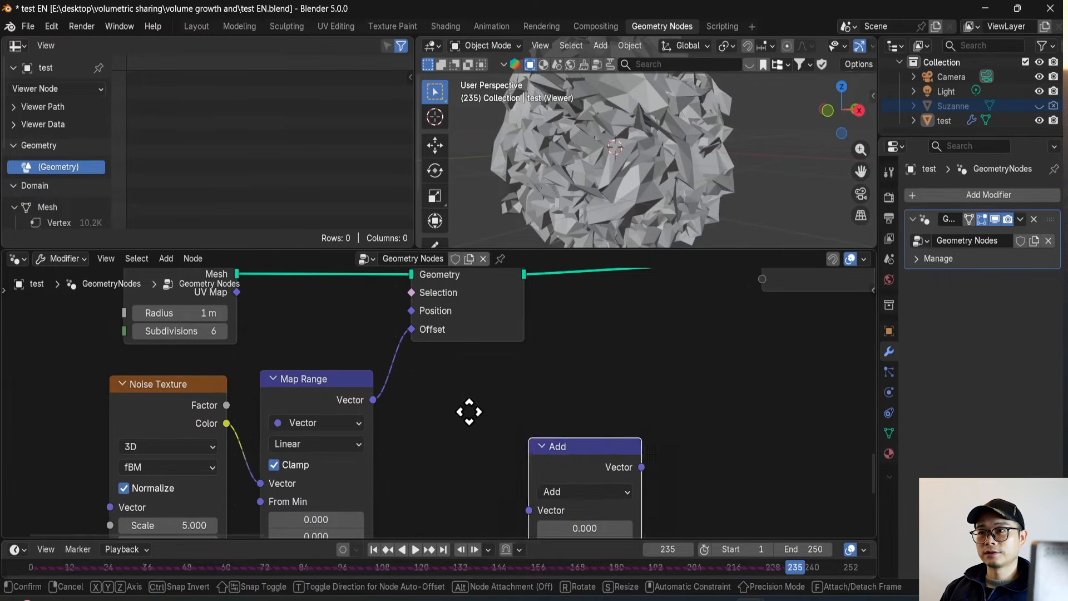
{"action": "left_click", "coordinate": [389, 352]}
{"action": "left_click", "coordinate": [457, 403]}
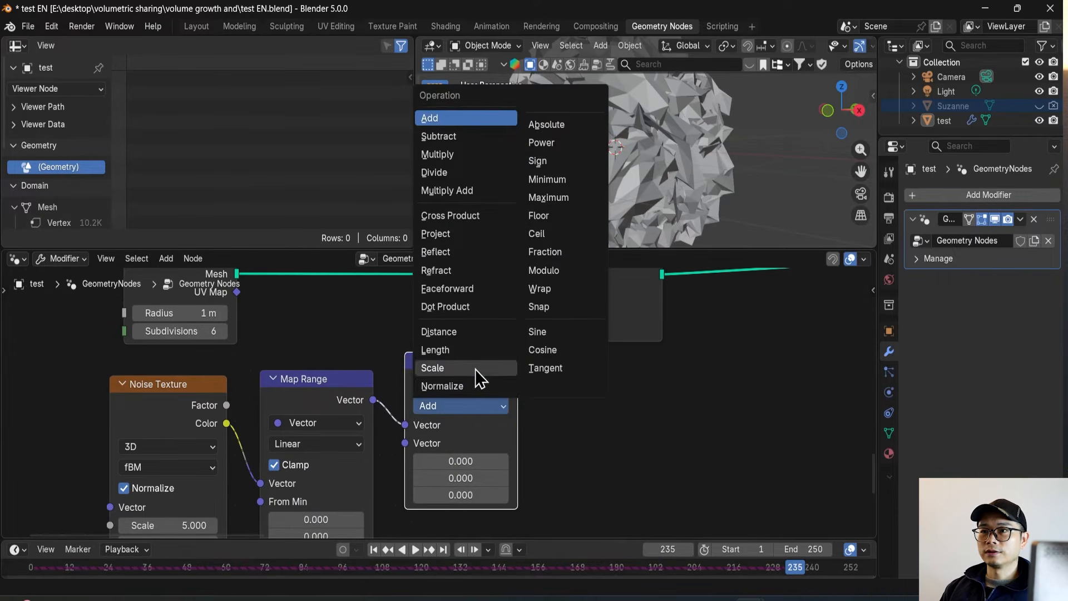
{"action": "left_click", "coordinate": [475, 369]}
Step: Set the vector Scale node's factor to 0.2
{"action": "left_click_drag", "start_coordinate": [485, 446], "coordinate": [424, 445]}
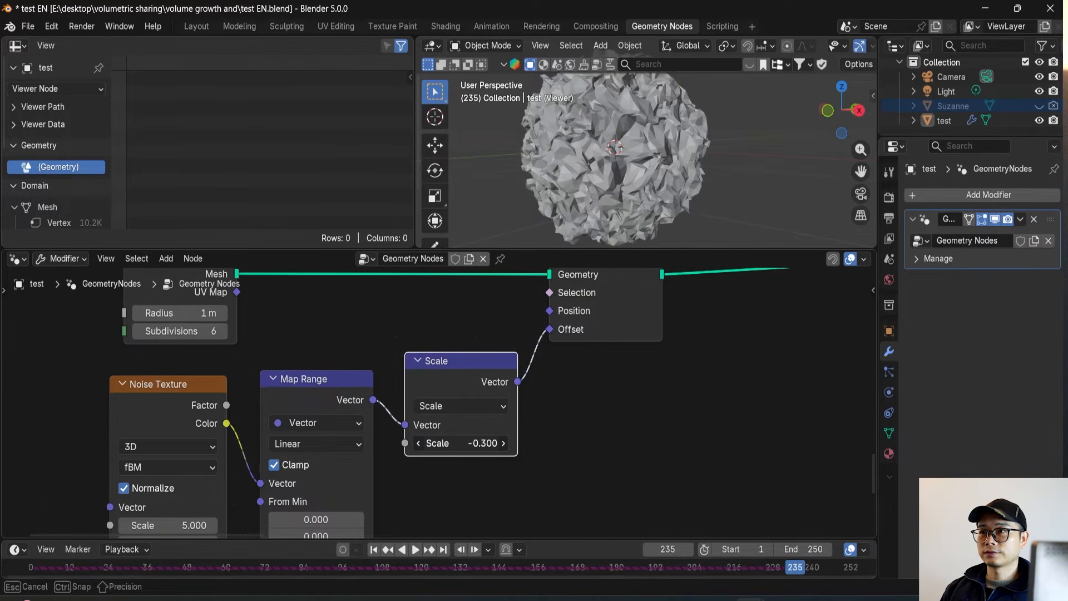
{"action": "left_click", "coordinate": [484, 444]}
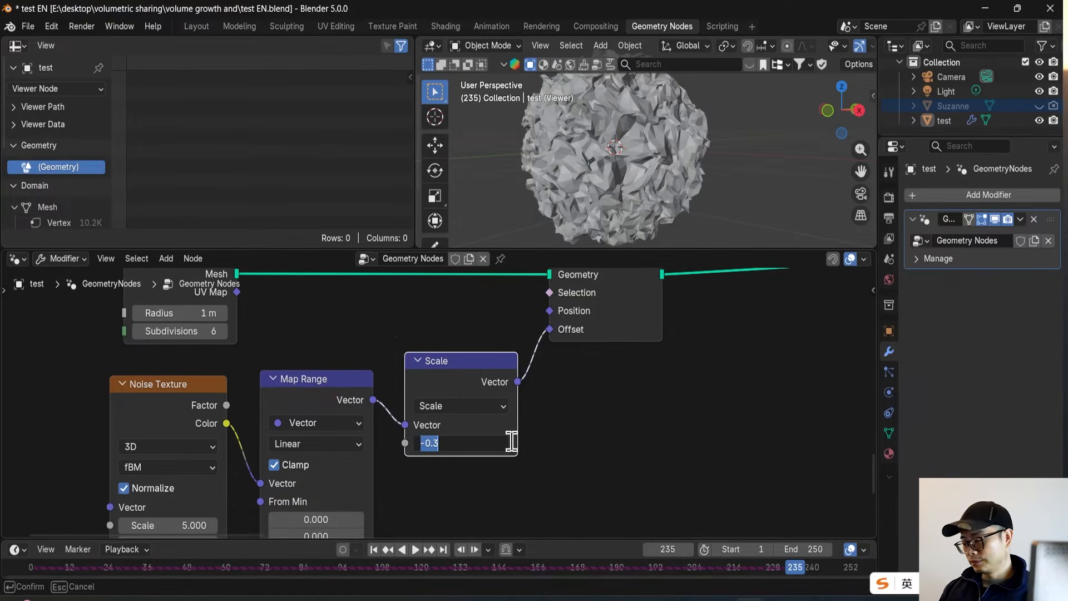
{"action": "type", "text": "0.2"}
{"action": "key", "text": "Return"}
Step: Set the Noise Texture's Scale to 1
{"action": "middle_click_drag", "start_coordinate": [256, 490], "coordinate": [275, 434]}
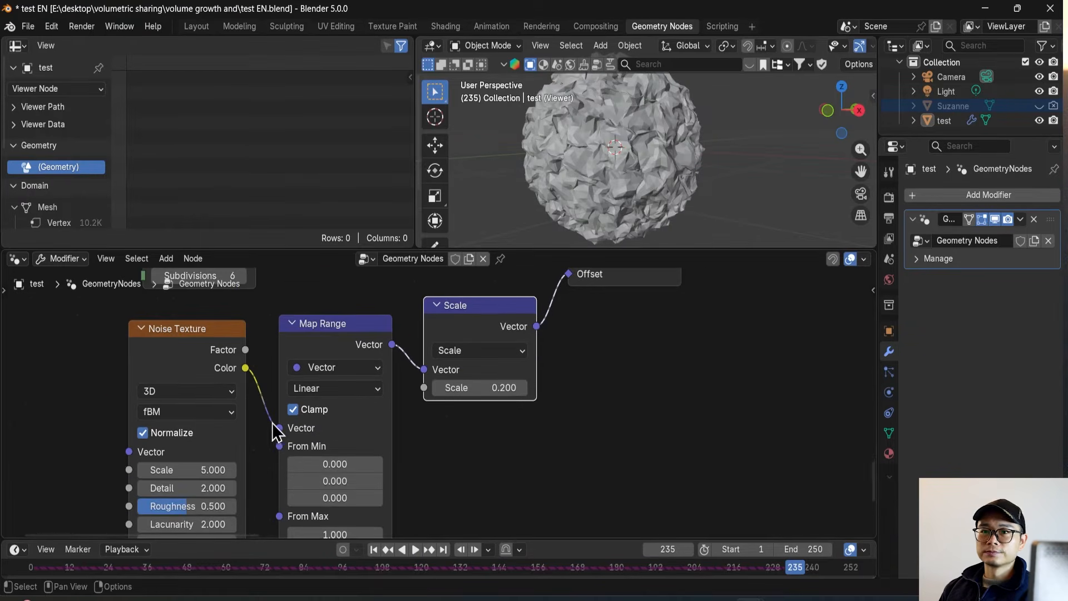
{"action": "scroll", "coordinate": [645, 184], "scroll_direction": "up", "scroll_amount": 5}
{"action": "scroll", "coordinate": [267, 490], "scroll_direction": "down", "scroll_amount": 1}
{"action": "scroll", "coordinate": [264, 480], "scroll_direction": "down", "scroll_amount": 1}
{"action": "scroll", "coordinate": [263, 480], "scroll_direction": "up", "scroll_amount": 2}
{"action": "mouse_move", "coordinate": [262, 477]}
{"action": "middle_mouse_down"}
{"action": "mouse_move", "coordinate": [298, 470]}
{"action": "mouse_move", "coordinate": [253, 466]}
{"action": "middle_mouse_up"}
{"action": "scroll", "coordinate": [275, 464], "scroll_direction": "up", "scroll_amount": 1}
{"action": "double_click", "coordinate": [221, 479]}
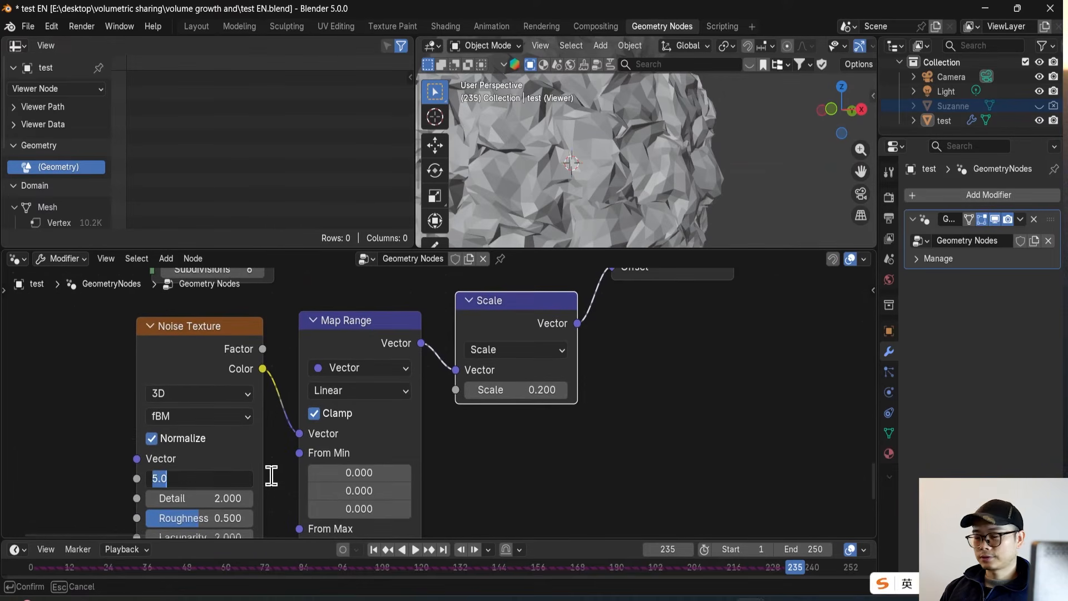
{"action": "key", "text": "Return"}
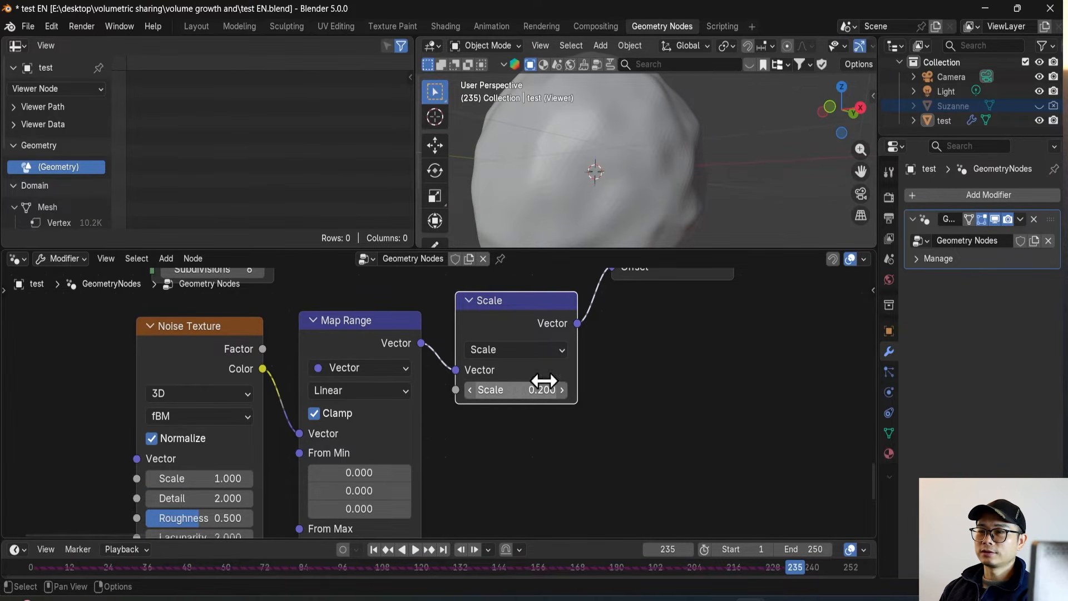
Step: Try stronger displacement on the vector Scale node and settle on a factor of 0.6
{"action": "left_click_drag", "start_coordinate": [525, 392], "coordinate": [601, 397]}
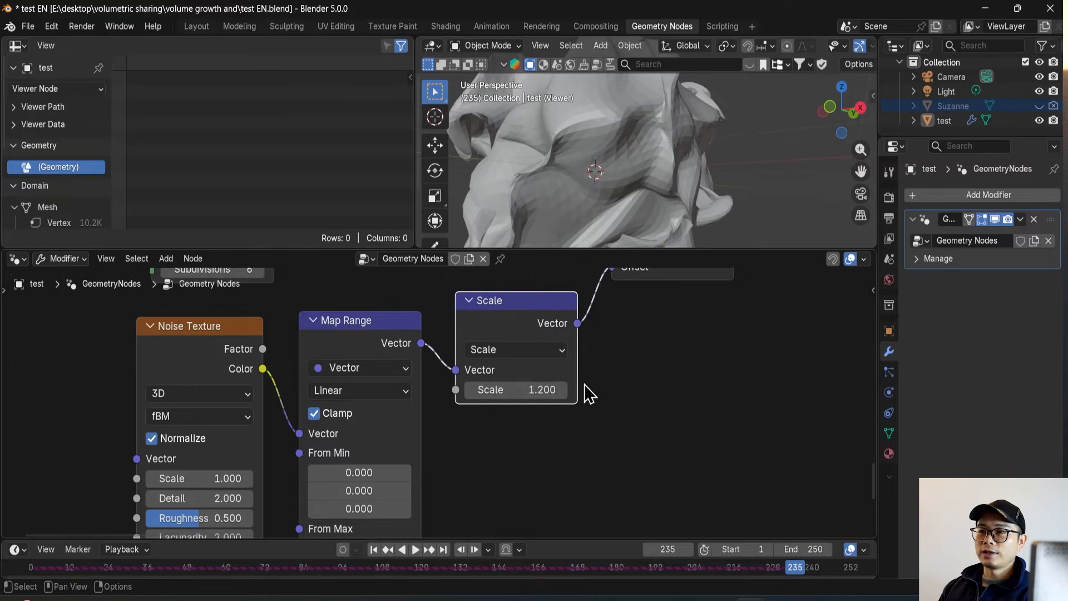
{"action": "mouse_move", "coordinate": [470, 391]}
{"action": "left_mouse_down"}
{"action": "mouse_move", "coordinate": [432, 391]}
{"action": "mouse_move", "coordinate": [463, 393]}
{"action": "left_mouse_up"}
{"action": "left_click_drag", "start_coordinate": [559, 397], "coordinate": [572, 397]}
{"action": "middle_click_drag", "start_coordinate": [629, 146], "coordinate": [610, 157]}
{"action": "scroll", "coordinate": [470, 395], "scroll_direction": "down", "scroll_amount": 5}
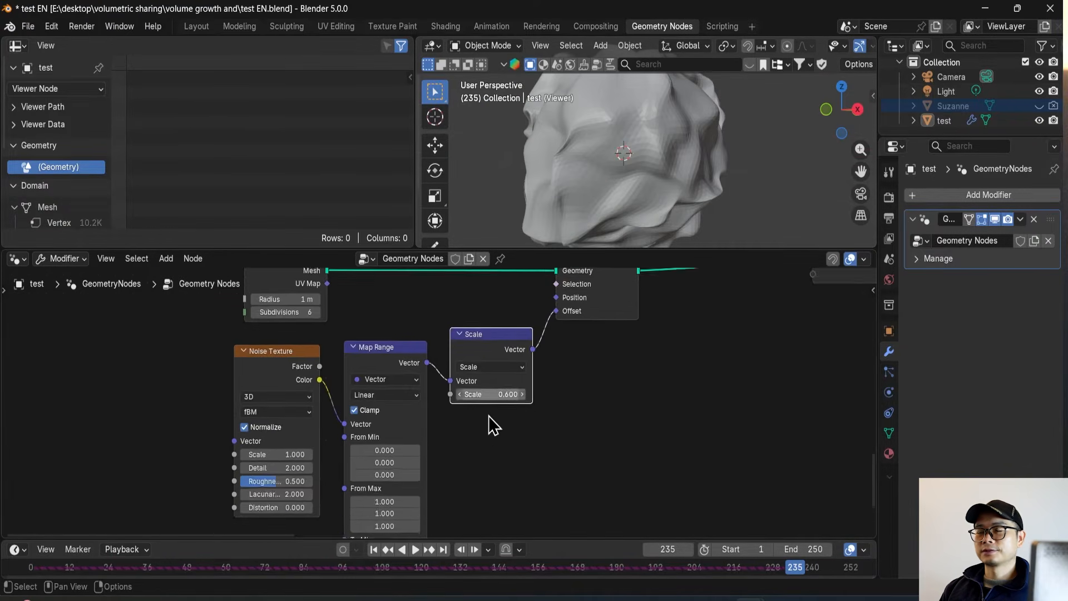
Step: Preview the Suzanne geometry from Object Info in the Viewer and reconnect Set Position to the Viewer
{"action": "middle_click_drag", "start_coordinate": [488, 415], "coordinate": [462, 505]}
{"action": "scroll", "coordinate": [475, 463], "scroll_direction": "down", "scroll_amount": 3}
{"action": "middle_click_drag", "start_coordinate": [511, 442], "coordinate": [439, 511]}
{"action": "scroll", "coordinate": [496, 455], "scroll_direction": "up", "scroll_amount": 2}
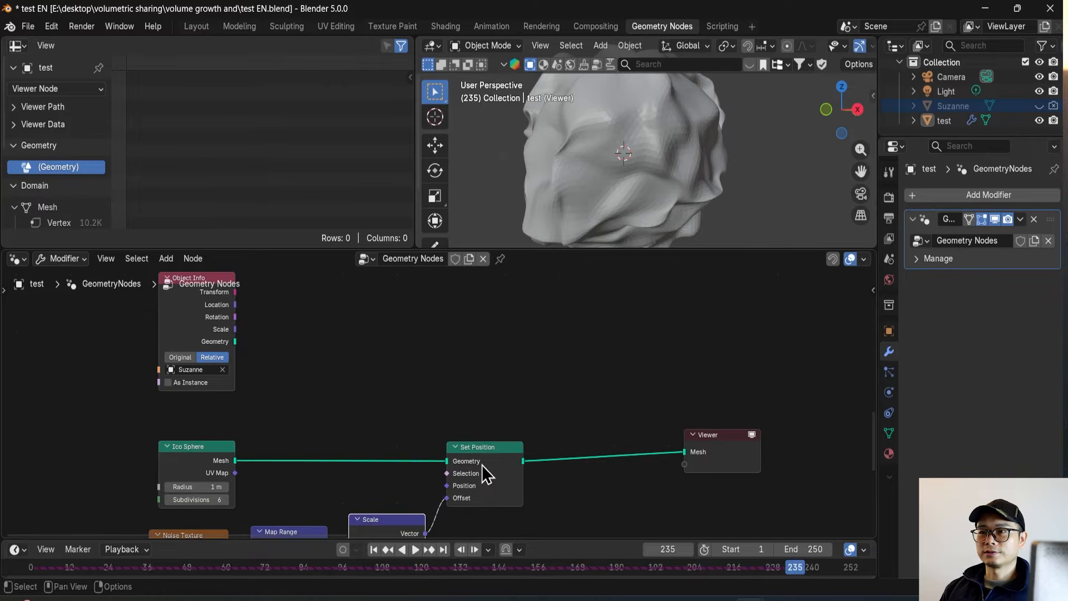
{"action": "scroll", "coordinate": [499, 465], "scroll_direction": "up", "scroll_amount": 1}
{"action": "middle_click_drag", "start_coordinate": [497, 461], "coordinate": [459, 432]}
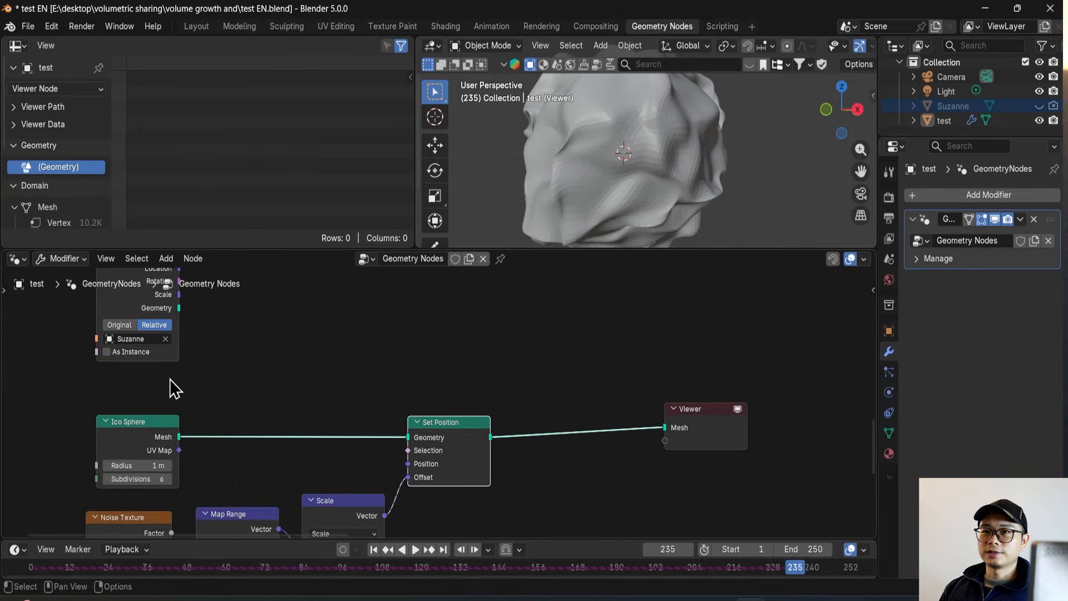
{"action": "middle_click_drag", "start_coordinate": [409, 408], "coordinate": [428, 451]}
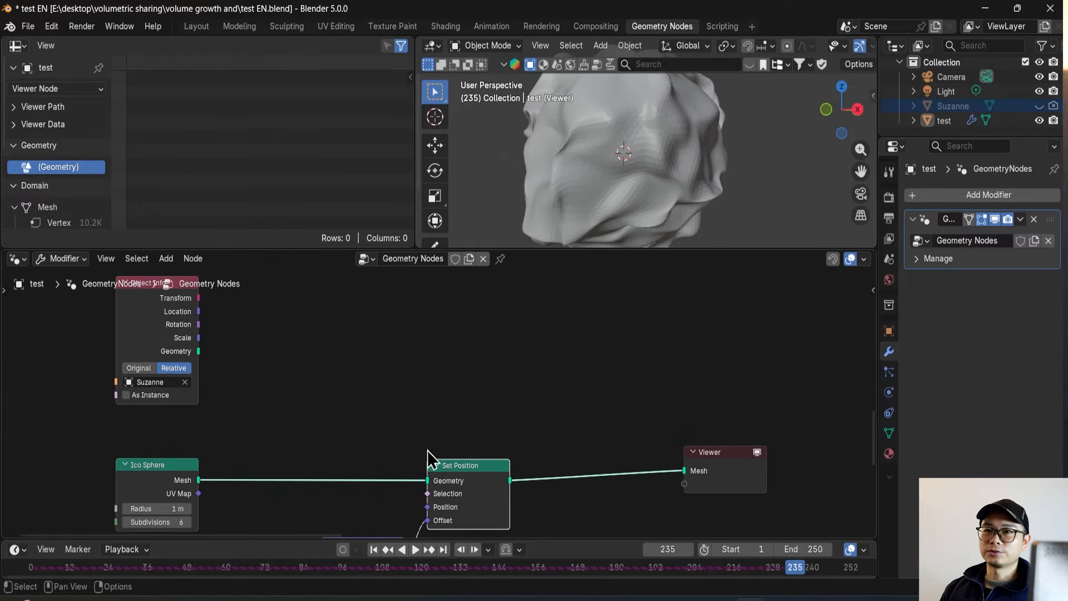
{"action": "left_click", "coordinate": [158, 339], "text": "ctrl+shift"}
{"action": "right_click_drag", "start_coordinate": [600, 514], "coordinate": [522, 384], "text": "ctrl"}
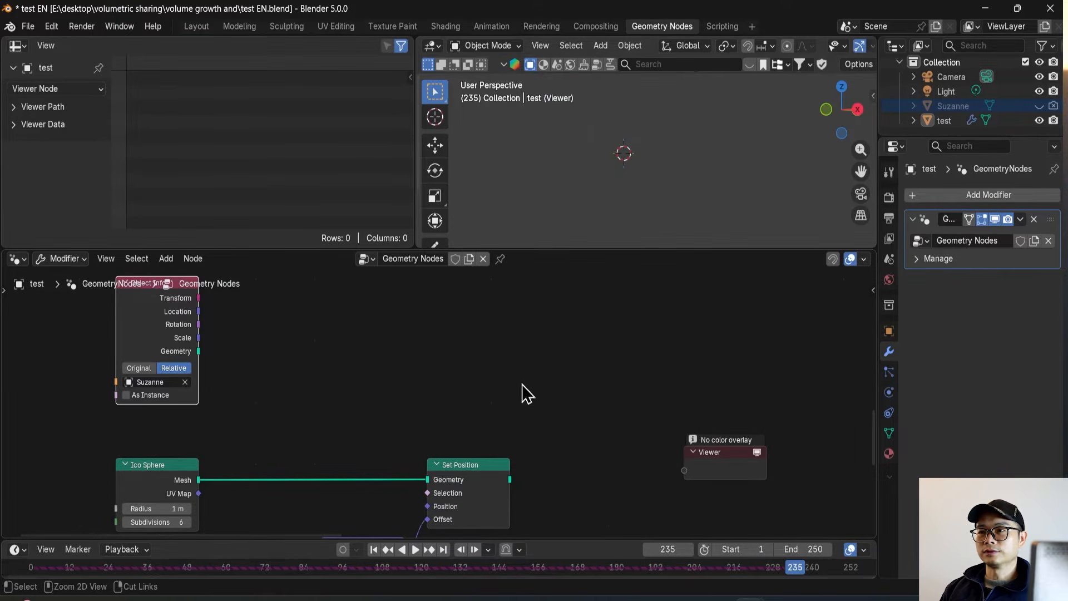
{"action": "left_click_drag", "start_coordinate": [199, 352], "coordinate": [685, 471]}
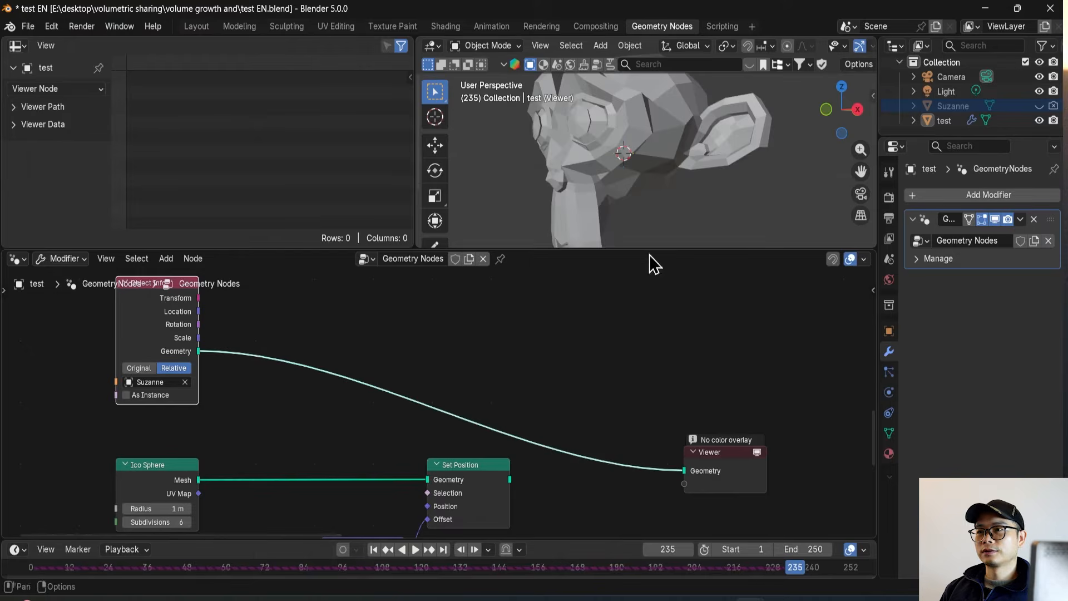
{"action": "left_click_drag", "start_coordinate": [511, 480], "coordinate": [684, 471]}
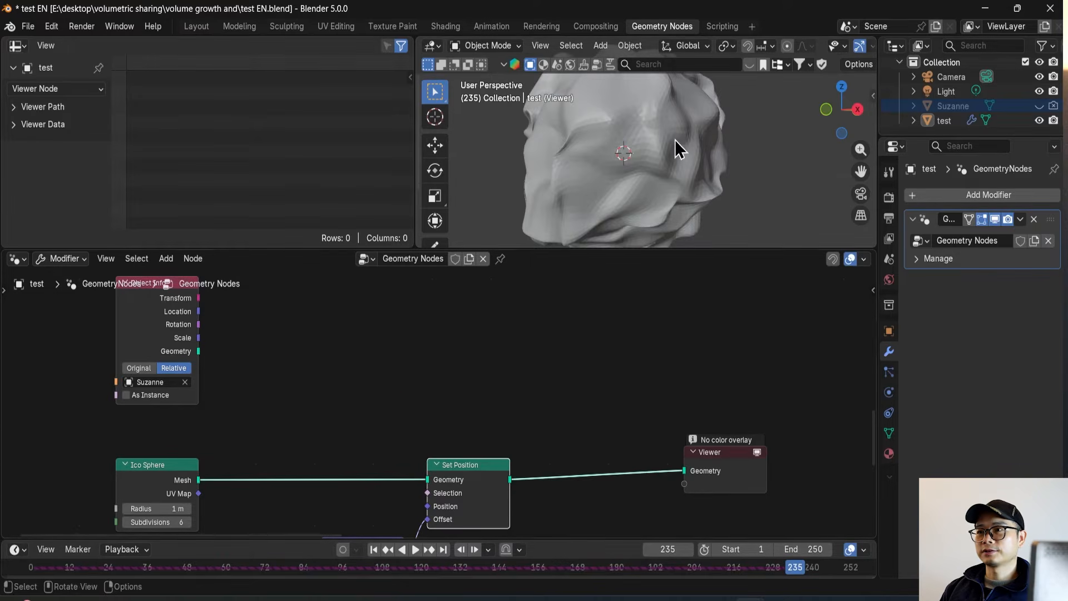
Step: Move the Viewer away to make room and insert a Transform Geometry node between Set Position and the Viewer
{"action": "scroll", "coordinate": [532, 439], "scroll_direction": "down", "scroll_amount": 1}
{"action": "middle_click_drag", "start_coordinate": [532, 440], "coordinate": [507, 424]}
{"action": "left_click_drag", "start_coordinate": [650, 433], "coordinate": [716, 424]}
{"action": "middle_click_drag", "start_coordinate": [389, 353], "coordinate": [362, 317]}
{"action": "scroll", "coordinate": [392, 404], "scroll_direction": "up", "scroll_amount": 1}
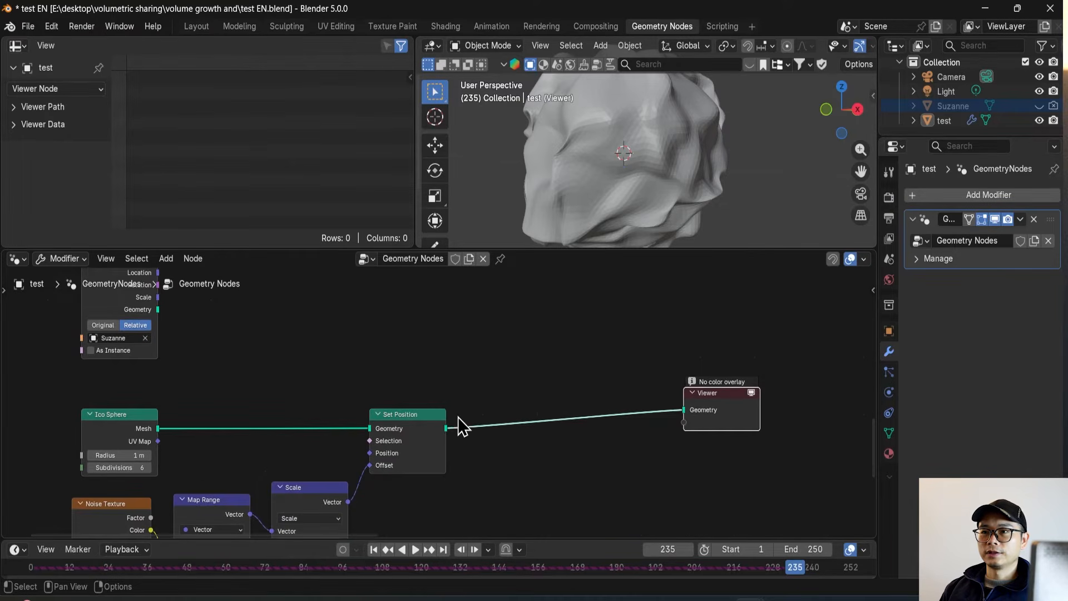
{"action": "left_click_drag", "start_coordinate": [449, 429], "coordinate": [516, 431]}
{"action": "scroll", "coordinate": [442, 405], "scroll_direction": "up", "scroll_amount": 1}
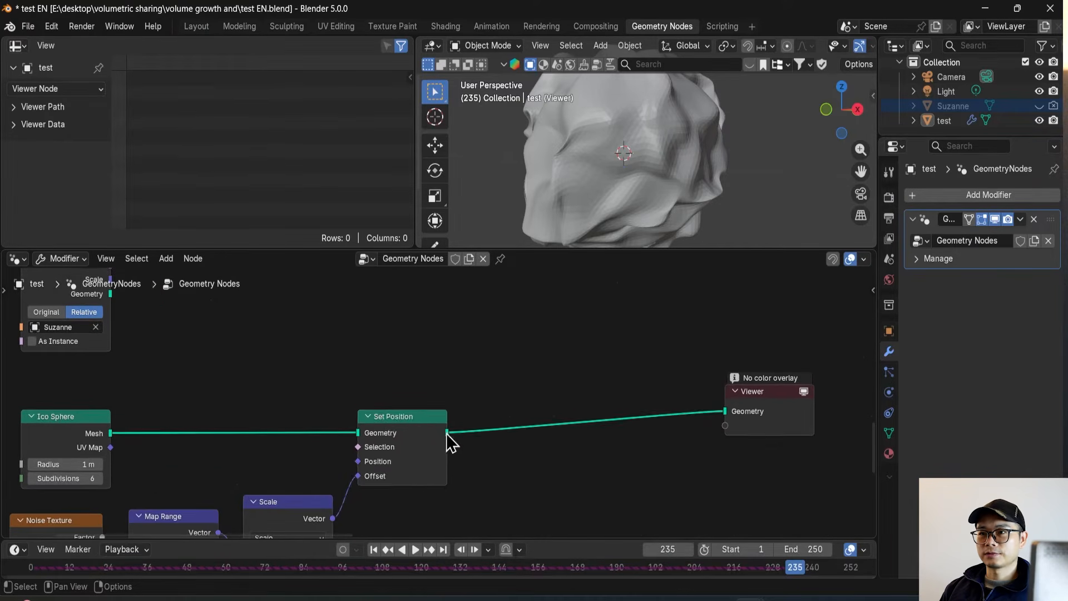
{"action": "left_click", "coordinate": [388, 418]}
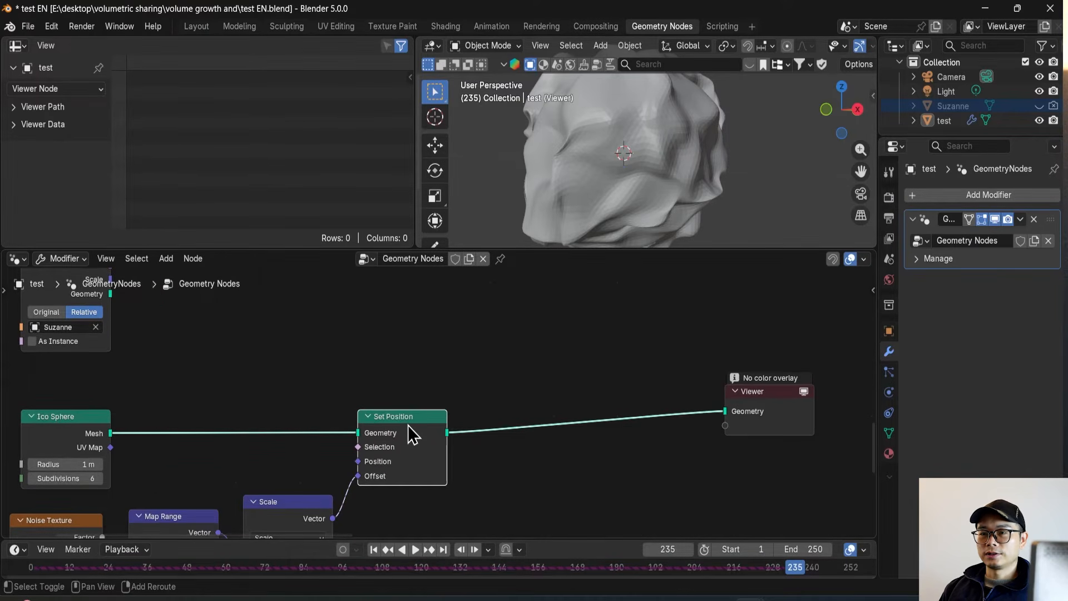
{"action": "key", "text": "shift+a"}
{"action": "type", "text": "tra"}
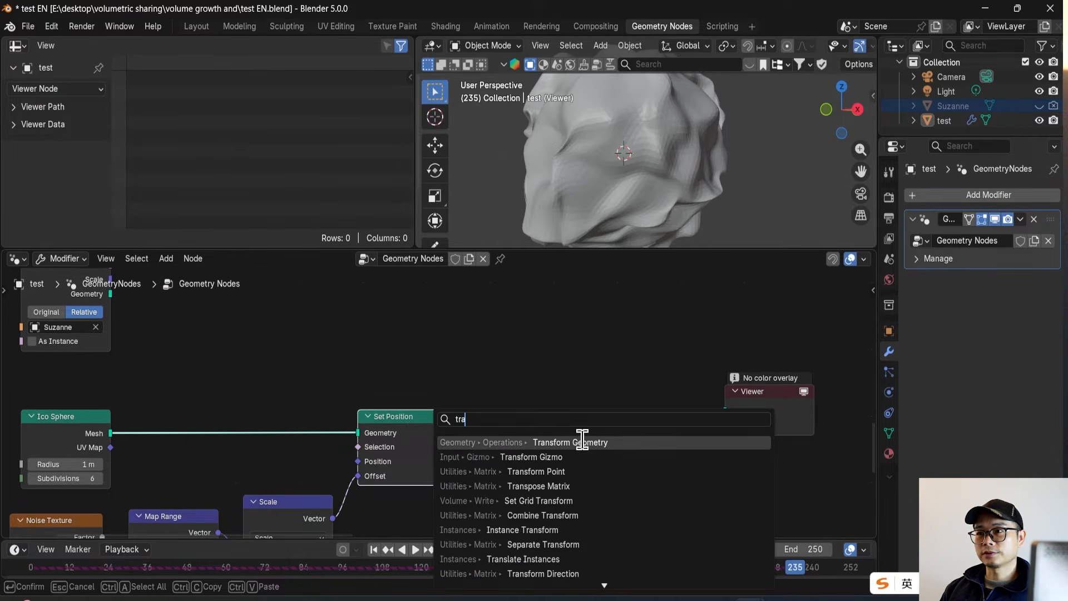
{"action": "left_click", "coordinate": [579, 443]}
{"action": "left_click", "coordinate": [542, 432]}
{"action": "middle_click_drag", "start_coordinate": [543, 432], "coordinate": [518, 376]}
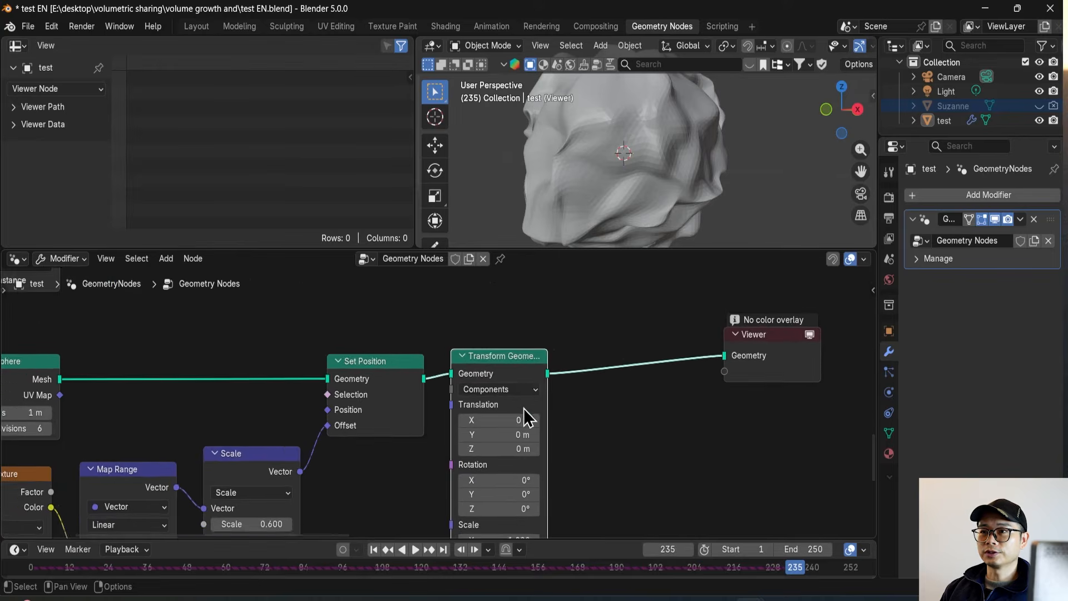
Step: Try an X translation of -0.4 m on the Transform Geometry node and undo it
{"action": "scroll", "coordinate": [510, 381], "scroll_direction": "up", "scroll_amount": 1}
{"action": "scroll", "coordinate": [502, 366], "scroll_direction": "down", "scroll_amount": 4}
{"action": "mouse_move", "coordinate": [489, 417]}
{"action": "left_mouse_down"}
{"action": "mouse_move", "coordinate": [537, 416]}
{"action": "mouse_move", "coordinate": [482, 417]}
{"action": "left_mouse_up"}
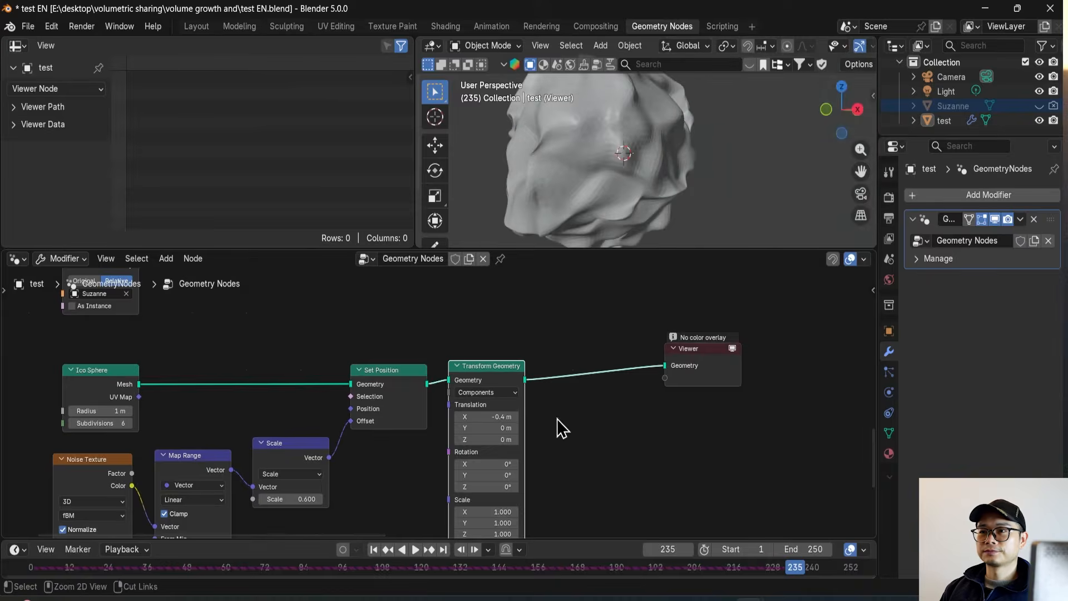
{"action": "key", "text": "ctrl+z"}
Step: Move the Suzanne Object Info node above the Transform Geometry node and shift the Viewer to make room
{"action": "middle_click_drag", "start_coordinate": [480, 369], "coordinate": [483, 422]}
{"action": "left_click_drag", "start_coordinate": [95, 305], "coordinate": [513, 352]}
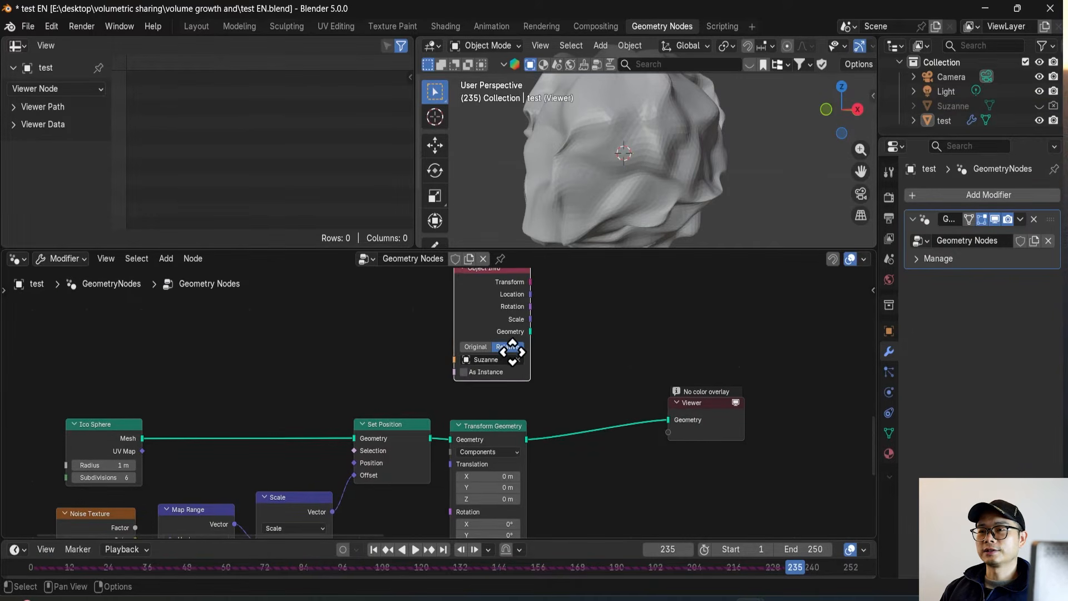
{"action": "middle_click_drag", "start_coordinate": [513, 352], "coordinate": [448, 373]}
{"action": "scroll", "coordinate": [448, 373], "scroll_direction": "up", "scroll_amount": 2}
{"action": "left_click_drag", "start_coordinate": [667, 430], "coordinate": [708, 406]}
{"action": "middle_click_drag", "start_coordinate": [358, 339], "coordinate": [261, 346]}
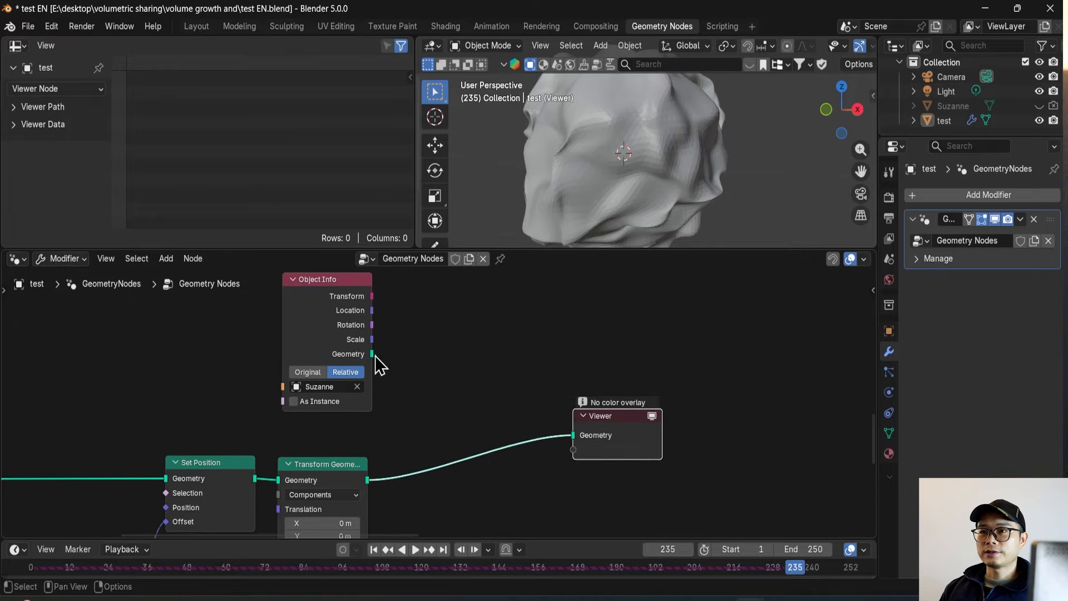
Step: Search for a node to attach to the Suzanne Object Info's Geometry output
{"action": "key", "text": "shift+a"}
{"action": "type", "text": "s"}
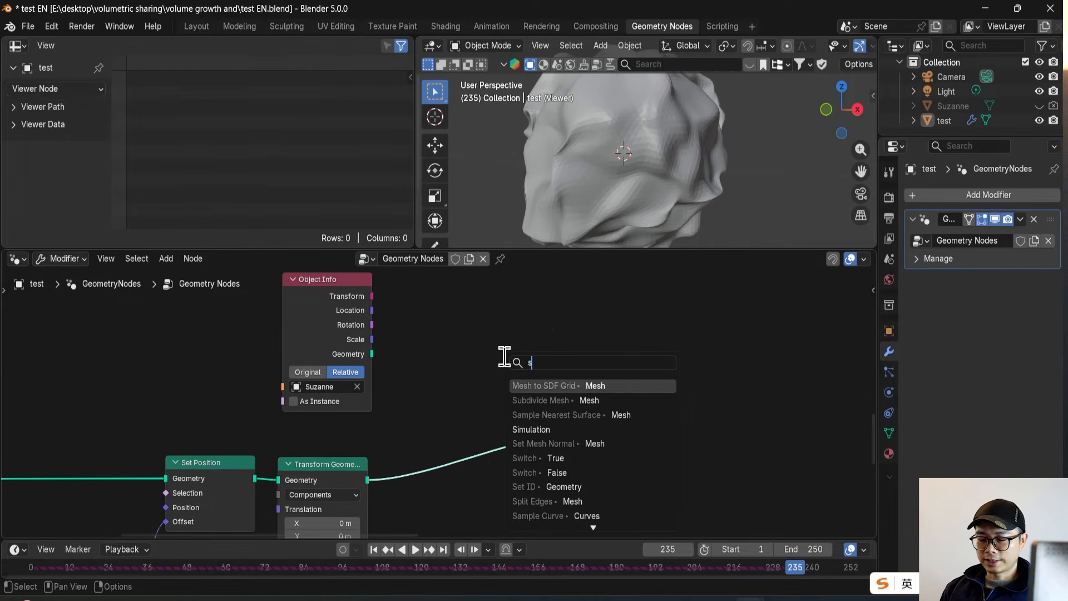
Step: Add a Mesh to SDF Grid node to Suzanne's Object Info geometry and a duplicate of it to the Transform Geometry output
{"action": "key", "text": "BackSpace"}
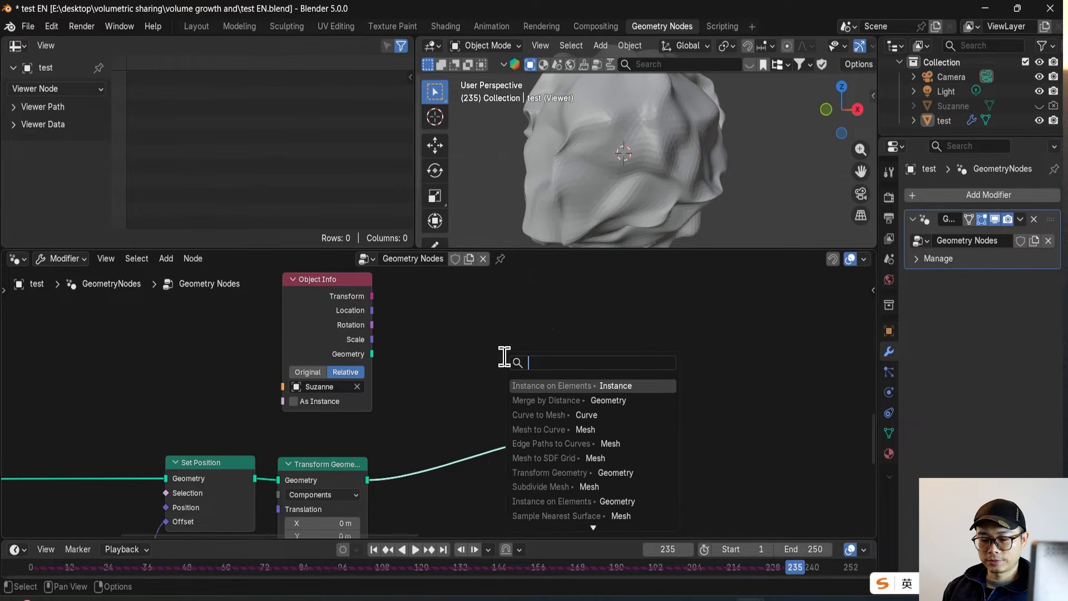
{"action": "type", "text": "mesh to gr"}
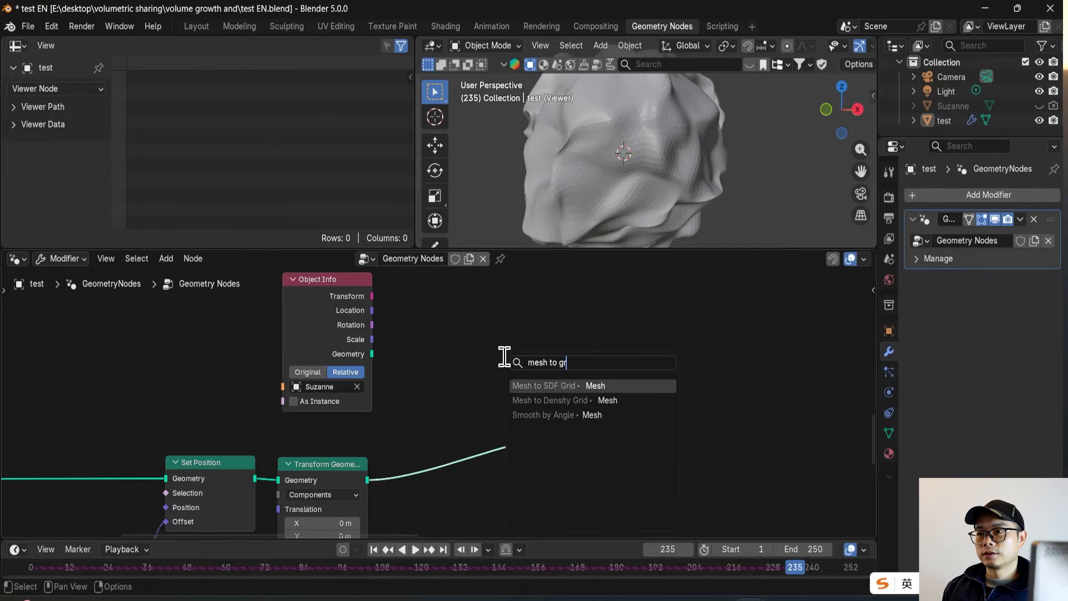
{"action": "key", "text": "Return"}
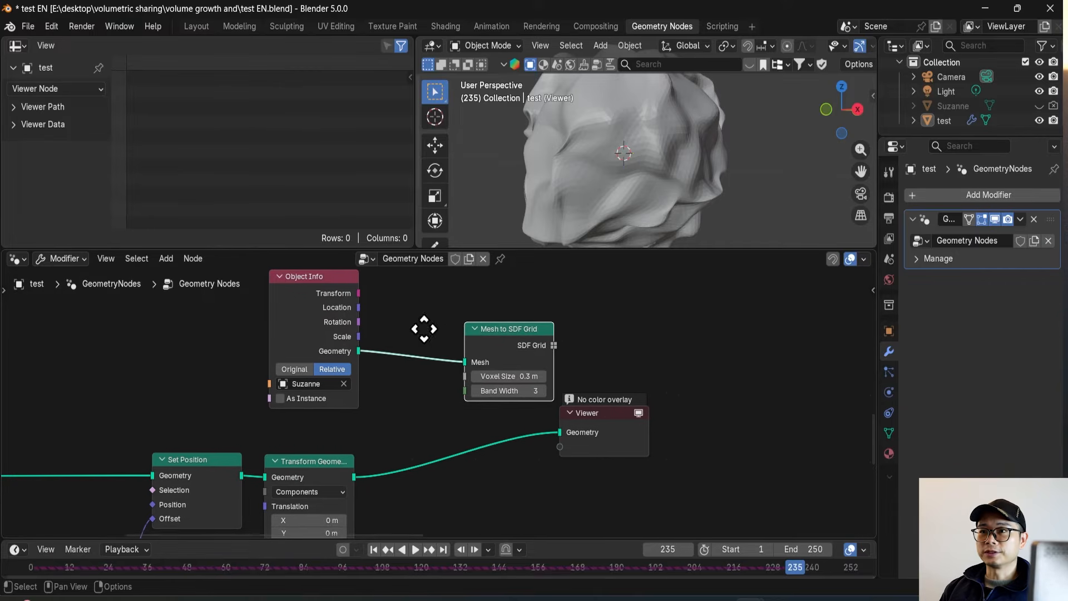
{"action": "left_click", "coordinate": [464, 334]}
{"action": "key", "text": "shift+d"}
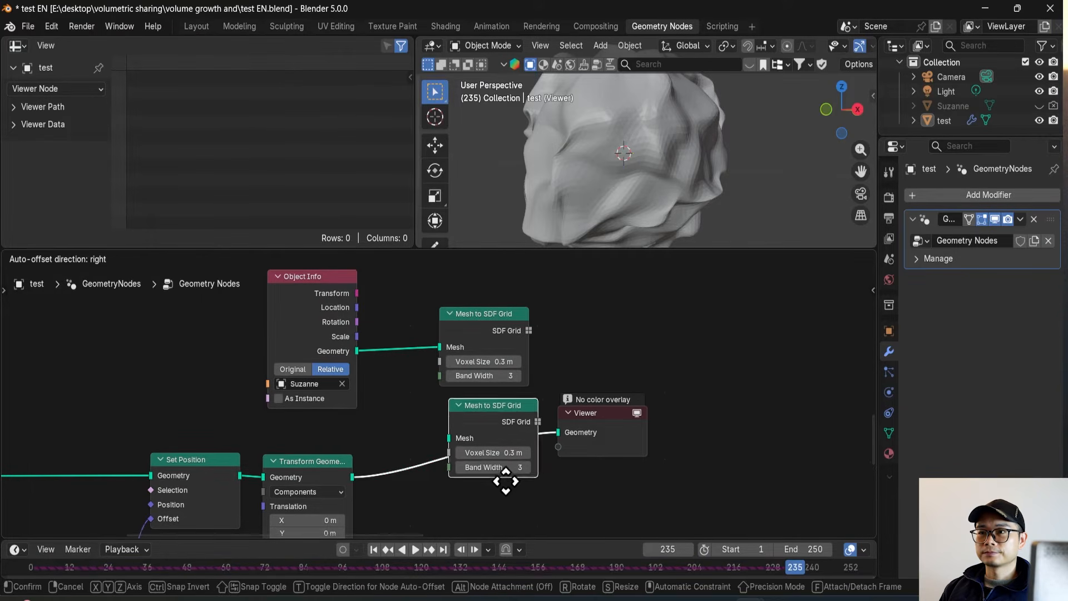
{"action": "left_click", "coordinate": [491, 511]}
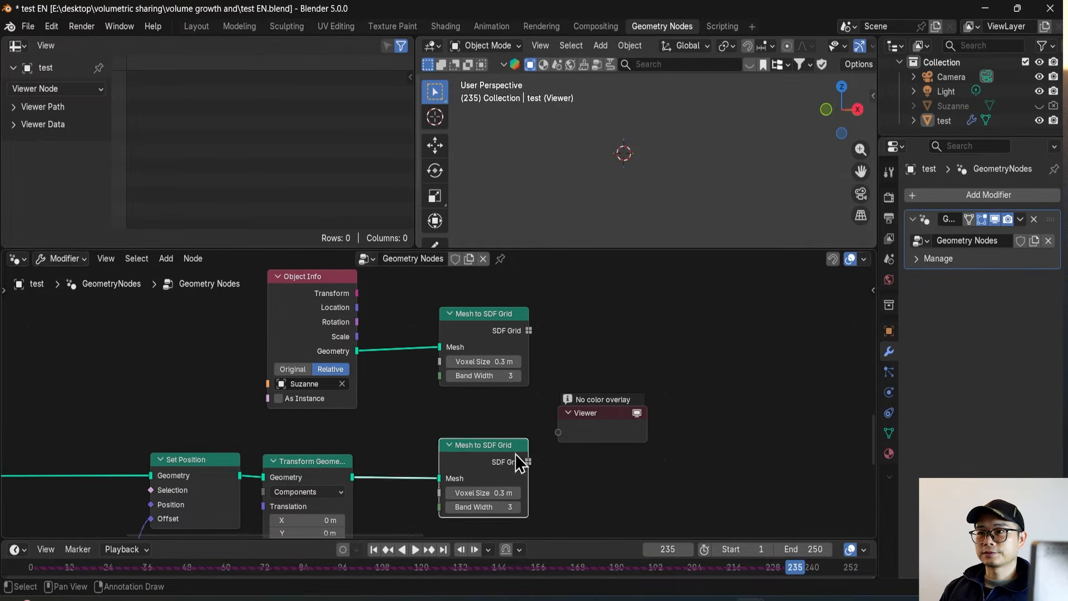
Step: Delete the old Viewer, preview each Mesh to SDF Grid output in turn, and make room after the grid nodes
{"action": "left_click", "coordinate": [591, 422]}
{"action": "key", "text": "Delete"}
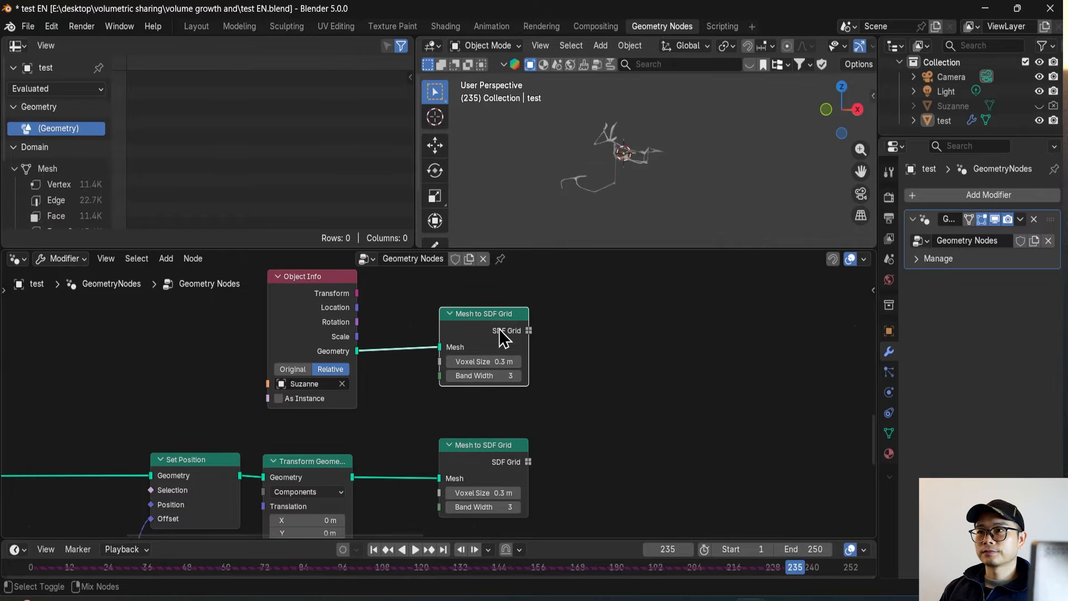
{"action": "left_click", "coordinate": [504, 337], "text": "ctrl+shift"}
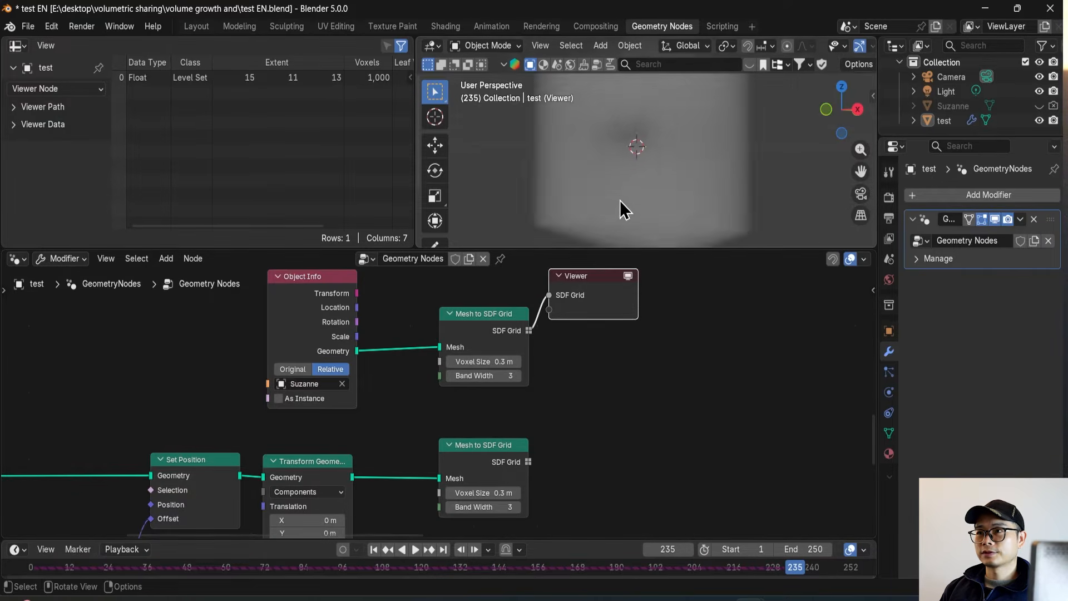
{"action": "left_click", "coordinate": [518, 462], "text": "ctrl+shift"}
{"action": "left_click_drag", "start_coordinate": [618, 293], "coordinate": [829, 383]}
{"action": "middle_click_drag", "start_coordinate": [547, 327], "coordinate": [459, 311]}
{"action": "scroll", "coordinate": [469, 364], "scroll_direction": "up", "scroll_amount": 2}
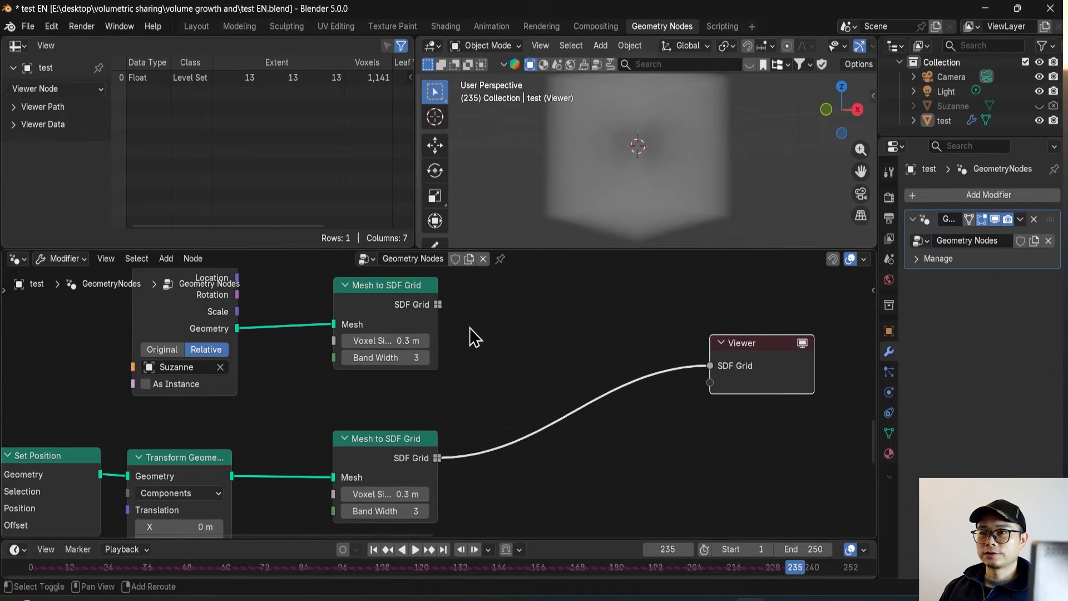
{"action": "key", "text": "shift+a"}
{"action": "mouse_move", "coordinate": [469, 328]}
{"action": "type", "text": "bool"}
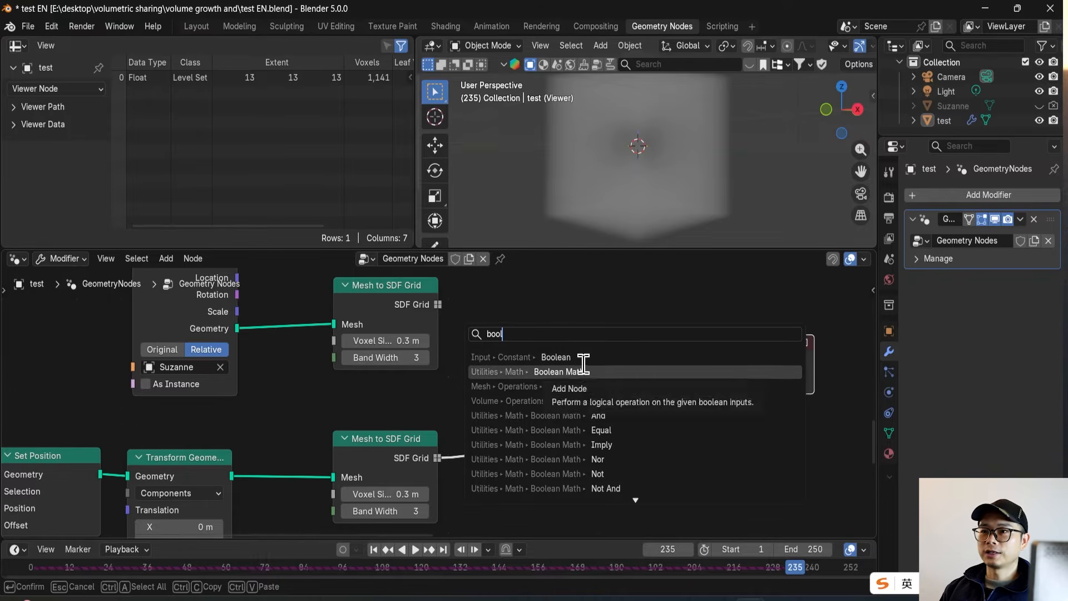
{"action": "left_click", "coordinate": [629, 399]}
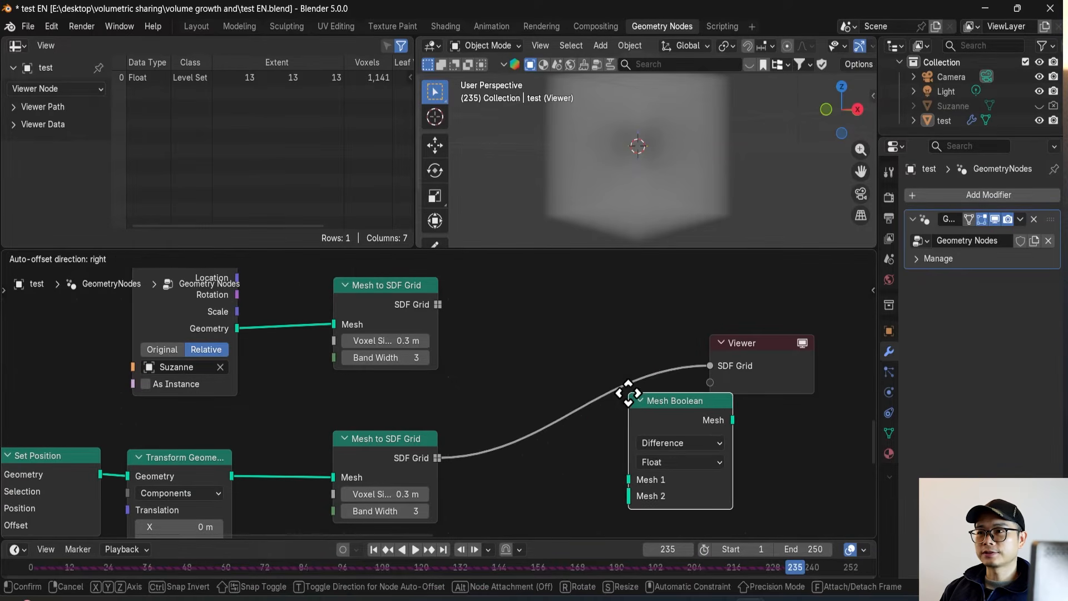
{"action": "key", "text": "Escape"}
Step: Insert an SDF Grid Boolean node before the Viewer and connect Suzanne's SDF grid to its Grid 2 input
{"action": "key", "text": "shift+a"}
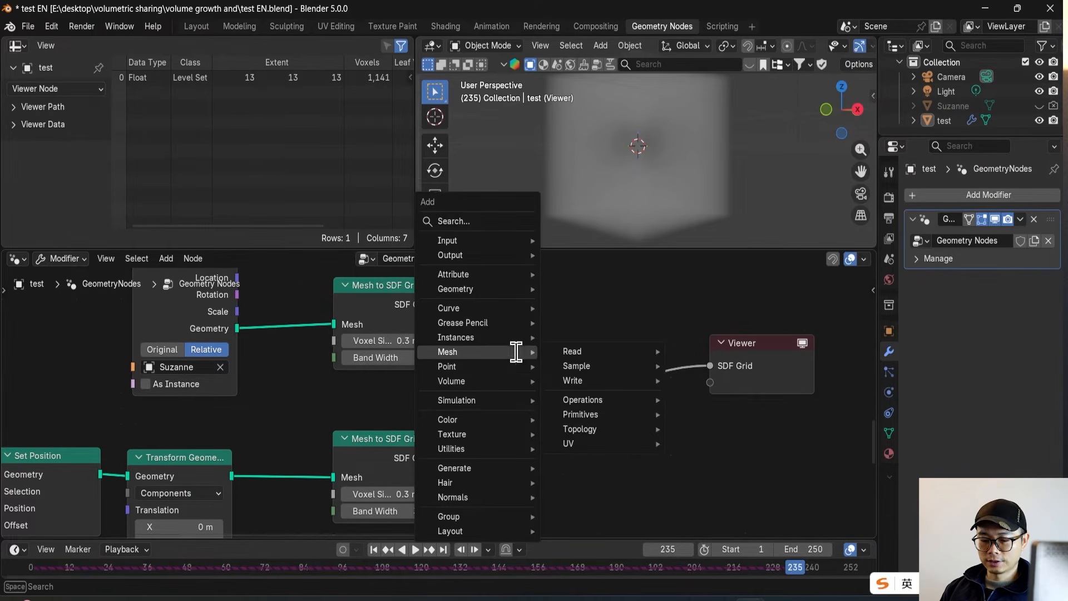
{"action": "type", "text": "sdf b"}
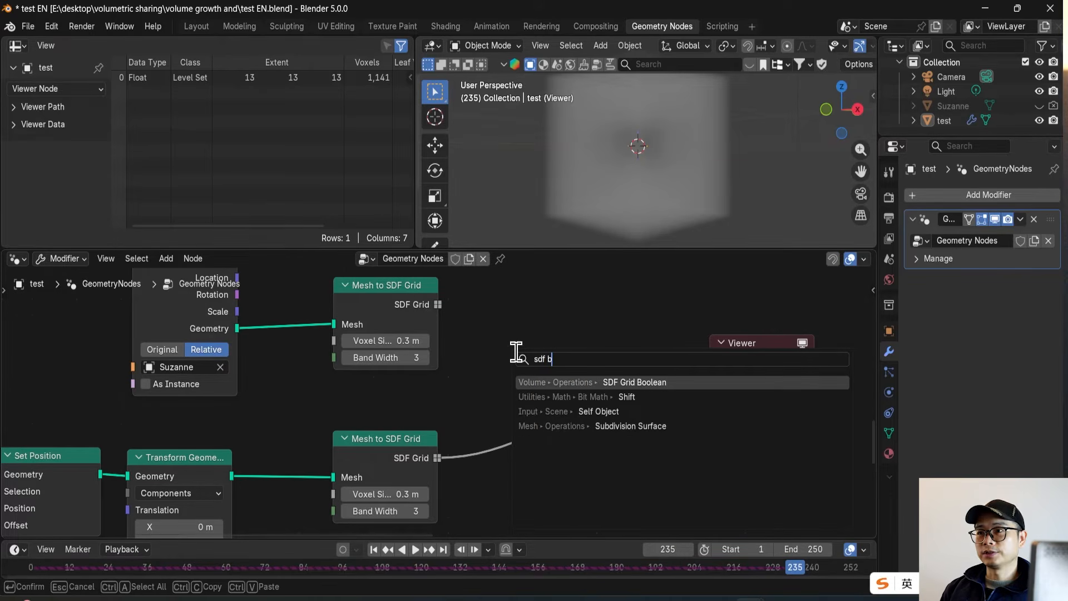
{"action": "key", "text": "Return"}
{"action": "left_click", "coordinate": [562, 351]}
{"action": "left_click_drag", "start_coordinate": [438, 304], "coordinate": [530, 410]}
{"action": "left_click_drag", "start_coordinate": [615, 401], "coordinate": [612, 403]}
{"action": "scroll", "coordinate": [612, 404], "scroll_direction": "down", "scroll_amount": 3}
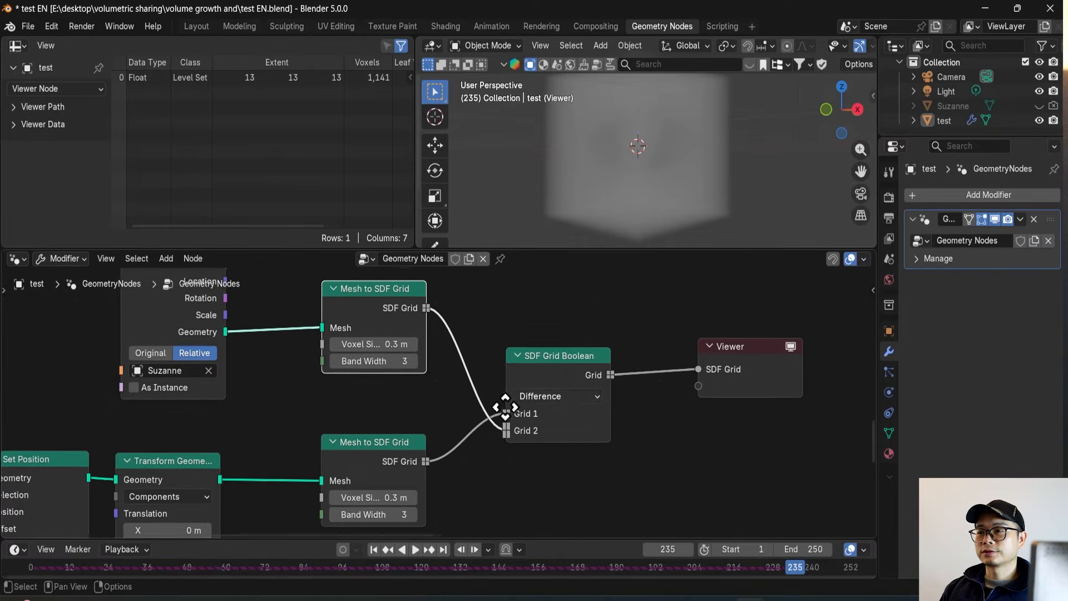
{"action": "mouse_move", "coordinate": [649, 192]}
{"action": "middle_mouse_down"}
{"action": "mouse_move", "coordinate": [634, 171]}
{"action": "mouse_move", "coordinate": [644, 189]}
{"action": "middle_mouse_up"}
{"action": "left_click_drag", "start_coordinate": [613, 414], "coordinate": [763, 384]}
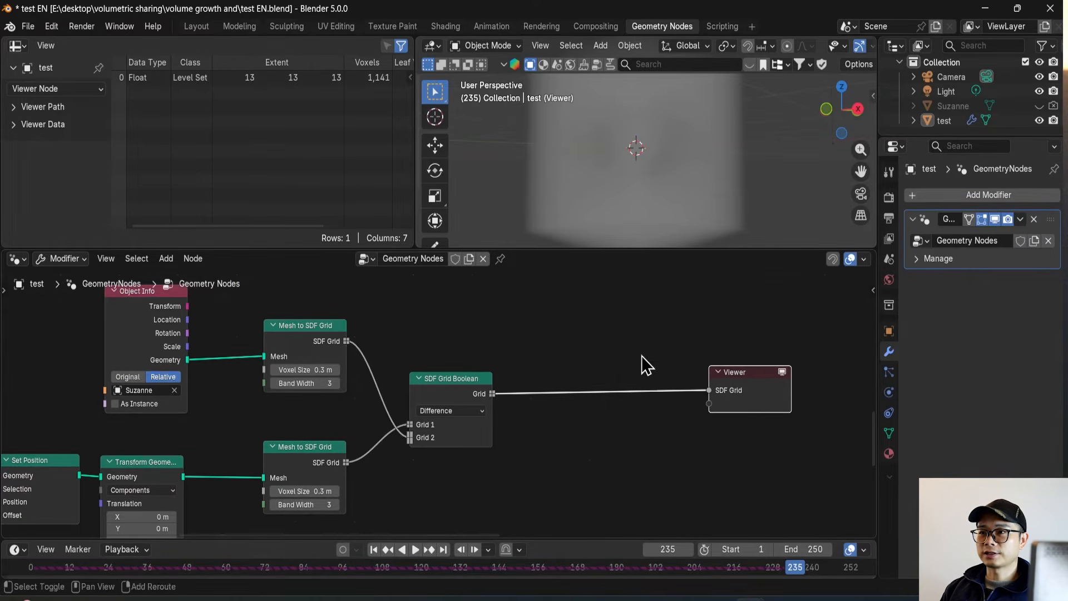
{"action": "key", "text": "shift+a"}
{"action": "mouse_move", "coordinate": [642, 355]}
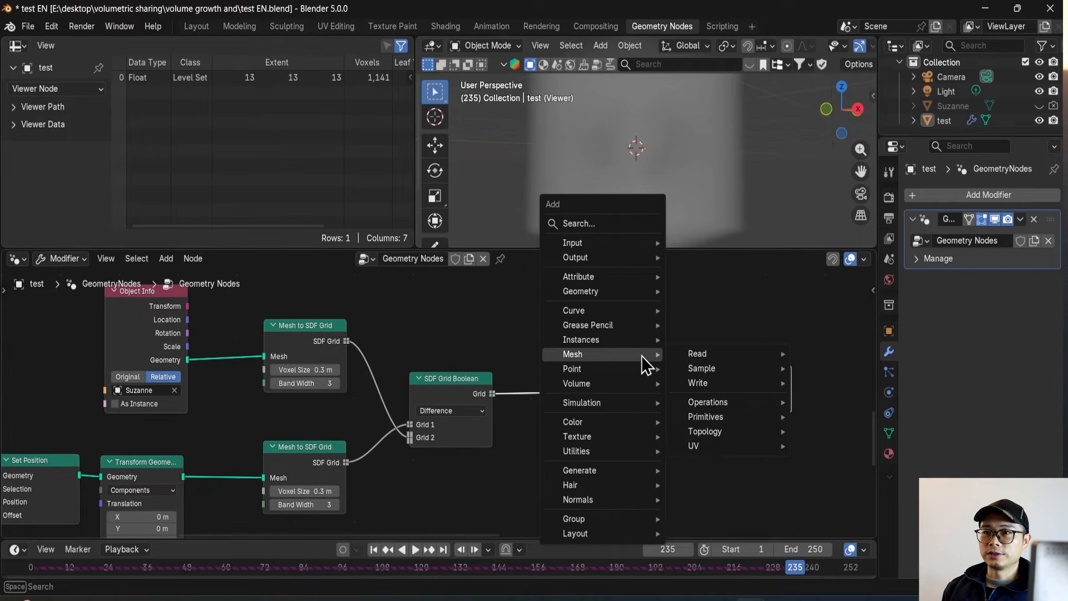
{"action": "type", "text": "sd"}
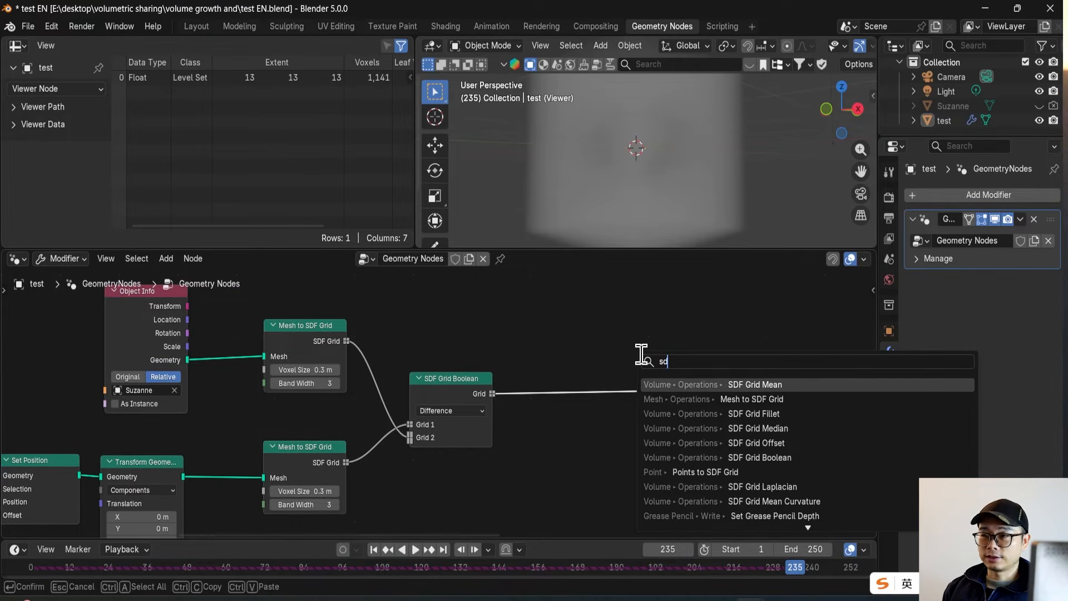
{"action": "type", "text": "f "}
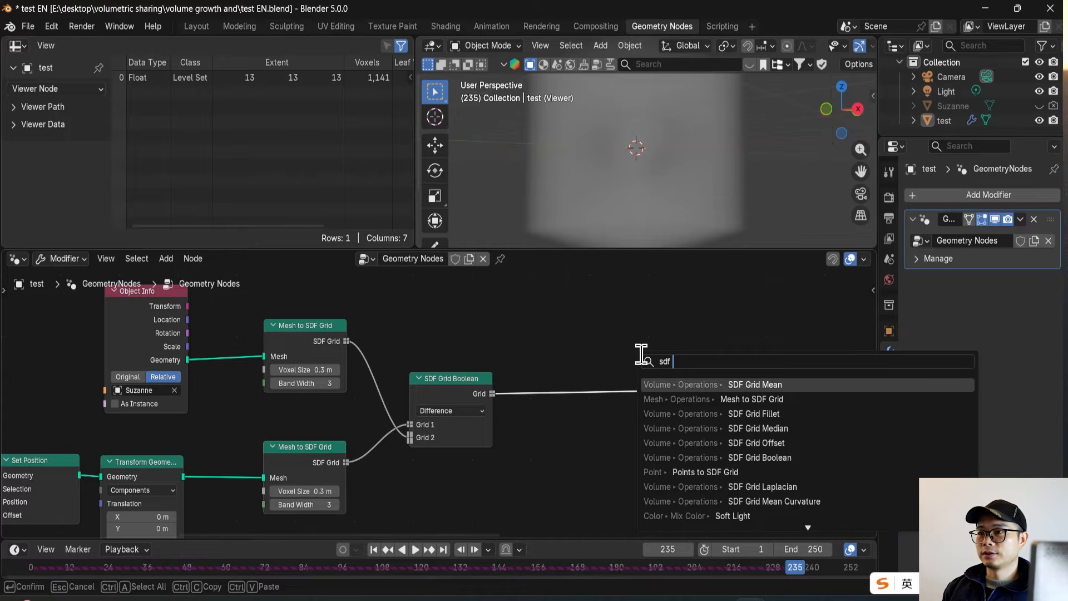
{"action": "type", "text": "to me"}
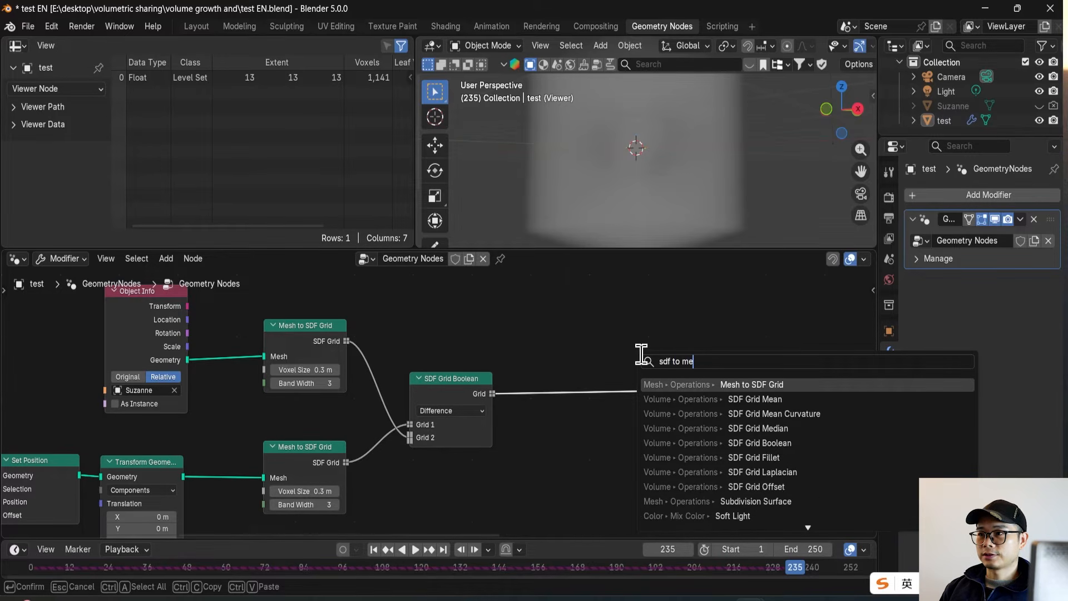
{"action": "key", "text": "Escape"}
Step: Insert a Grid to Mesh node between the SDF Grid Boolean and the Viewer
{"action": "key", "text": "shift+a"}
{"action": "type", "text": "grid to m"}
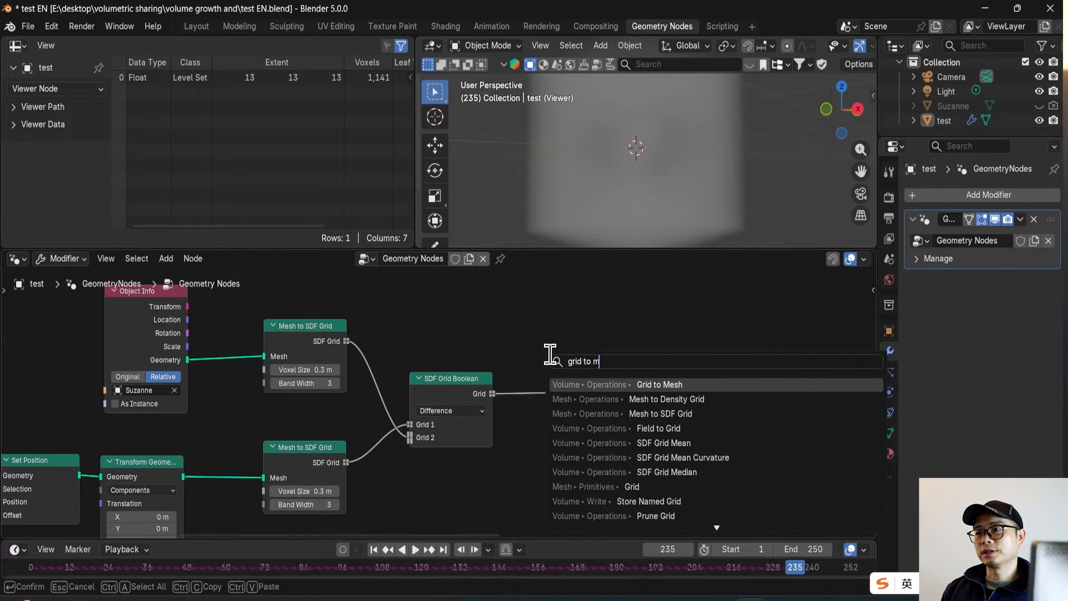
{"action": "left_click", "coordinate": [566, 384]}
{"action": "left_click", "coordinate": [577, 384]}
{"action": "left_click_drag", "start_coordinate": [600, 386], "coordinate": [709, 390]}
Step: Preview the Transform Geometry output and place the Viewer below the lower Mesh to SDF Grid node
{"action": "middle_click_drag", "start_coordinate": [664, 171], "coordinate": [663, 193]}
{"action": "scroll", "coordinate": [545, 392], "scroll_direction": "down", "scroll_amount": 1}
{"action": "middle_click_drag", "start_coordinate": [392, 403], "coordinate": [437, 387]}
{"action": "scroll", "coordinate": [275, 450], "scroll_direction": "up", "scroll_amount": 5}
{"action": "middle_click_drag", "start_coordinate": [341, 434], "coordinate": [472, 413]}
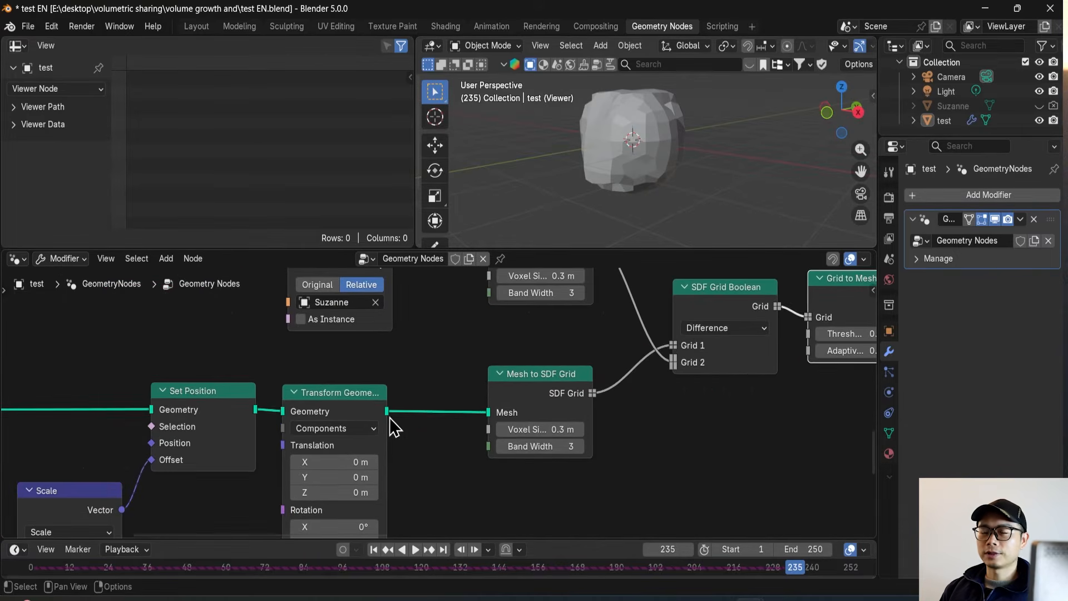
{"action": "left_click", "coordinate": [370, 414], "text": "ctrl+shift"}
{"action": "left_click_drag", "start_coordinate": [678, 403], "coordinate": [481, 477]}
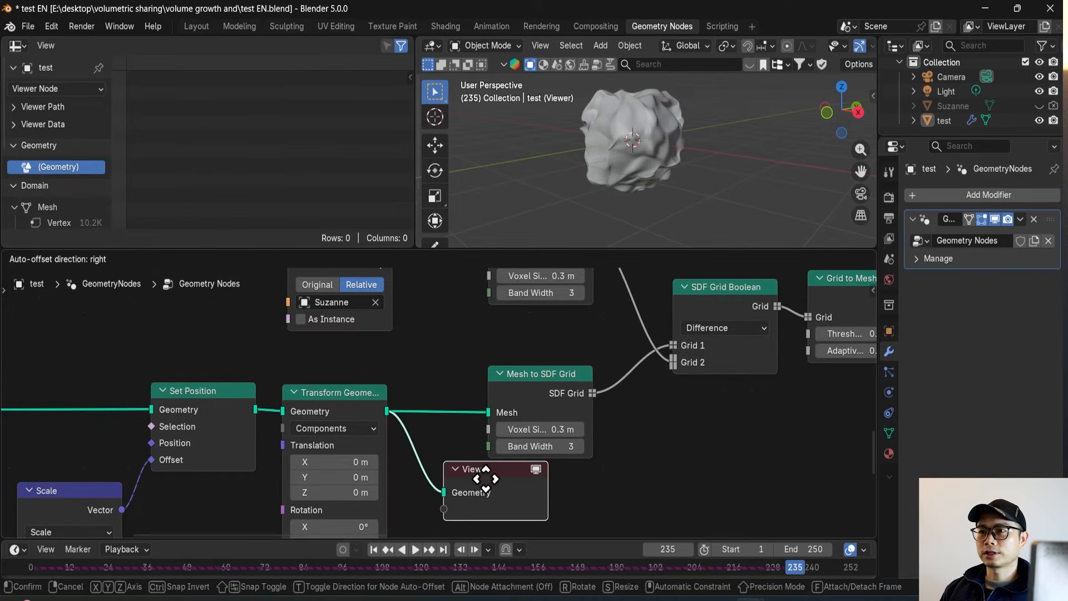
Step: Set the Z translation of the Transform Geometry node to 2.3 m
{"action": "middle_click_drag", "start_coordinate": [436, 457], "coordinate": [452, 410]}
{"action": "scroll", "coordinate": [397, 437], "scroll_direction": "up", "scroll_amount": 1}
{"action": "left_click_drag", "start_coordinate": [356, 415], "coordinate": [300, 415]}
{"action": "right_click", "coordinate": [299, 416]}
{"action": "left_click_drag", "start_coordinate": [367, 452], "coordinate": [399, 452]}
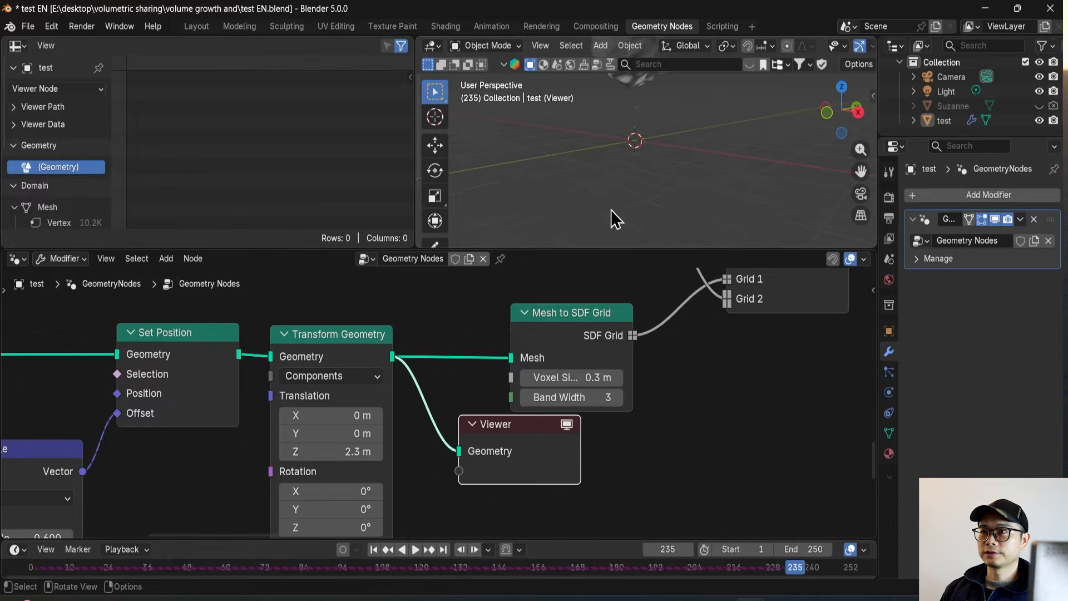
Step: Remove the Viewer from Transform Geometry, preview the Grid to Mesh output instead, and inspect the boolean result
{"action": "middle_click_drag", "start_coordinate": [613, 330], "coordinate": [412, 368]}
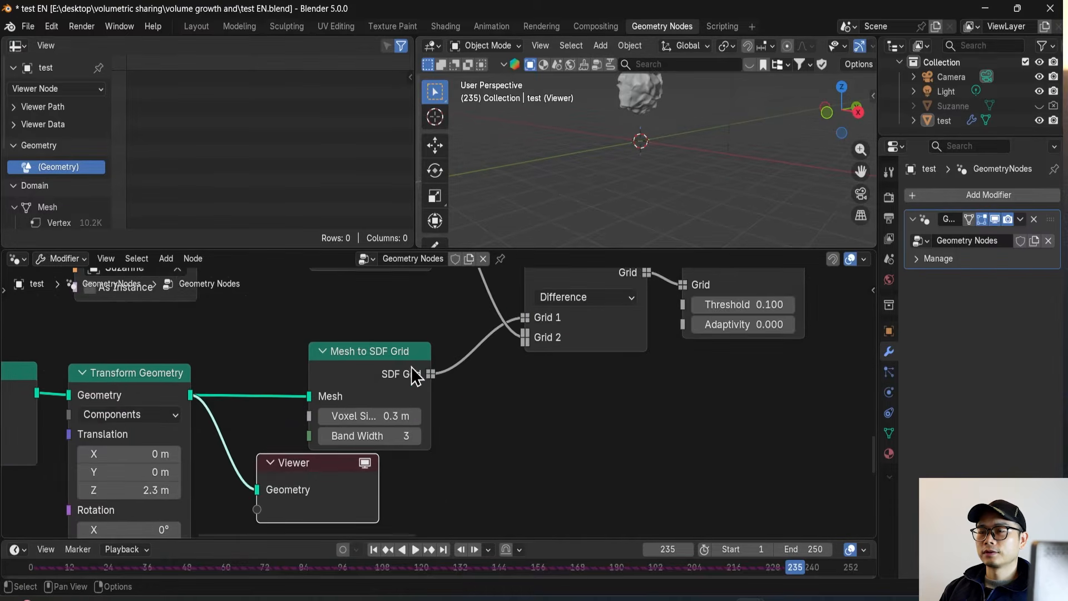
{"action": "scroll", "coordinate": [411, 372], "scroll_direction": "down", "scroll_amount": 2}
{"action": "left_click_drag", "start_coordinate": [351, 470], "coordinate": [489, 475]}
{"action": "key", "text": "x"}
{"action": "scroll", "coordinate": [623, 401], "scroll_direction": "down", "scroll_amount": 1}
{"action": "middle_click_drag", "start_coordinate": [643, 391], "coordinate": [489, 458]}
{"action": "scroll", "coordinate": [490, 451], "scroll_direction": "up", "scroll_amount": 3}
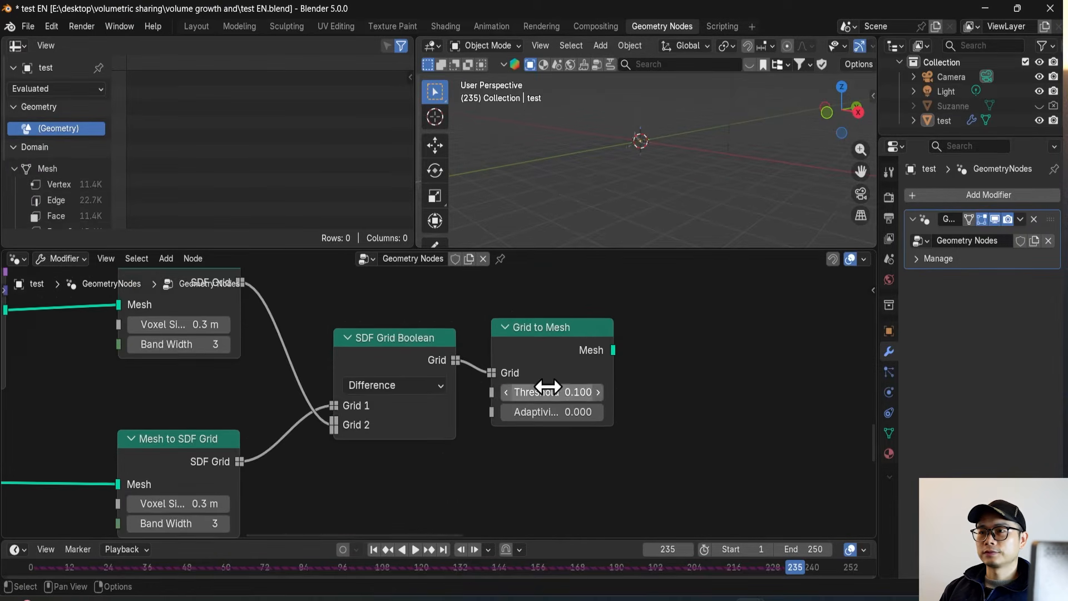
{"action": "left_click", "coordinate": [579, 348], "text": "ctrl+shift"}
{"action": "left_click_drag", "start_coordinate": [779, 312], "coordinate": [768, 354]}
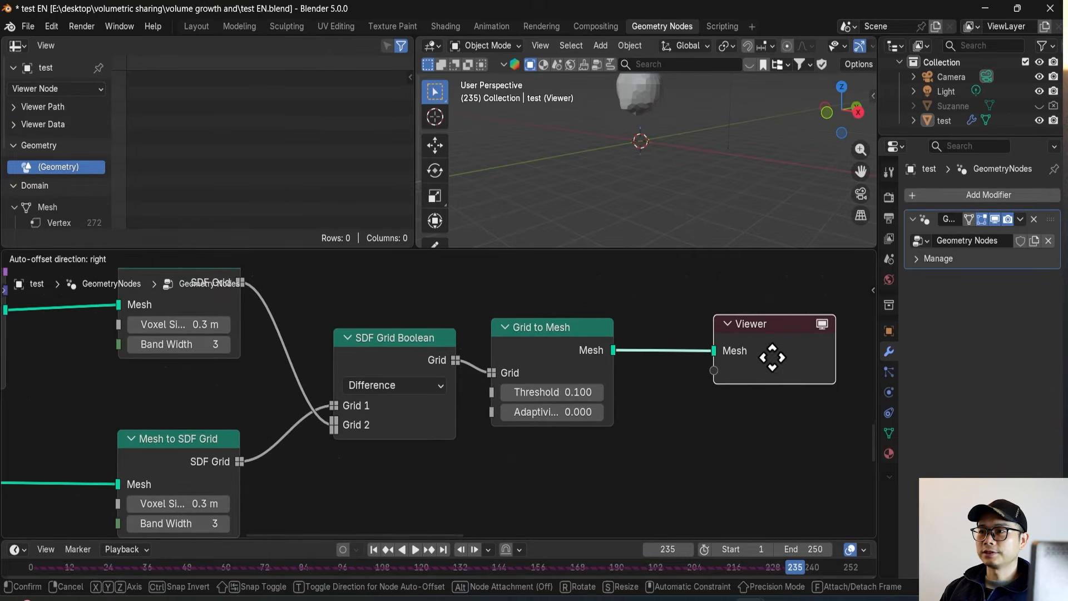
{"action": "middle_click_drag", "start_coordinate": [637, 136], "coordinate": [581, 191]}
{"action": "middle_click_drag", "start_coordinate": [449, 388], "coordinate": [480, 404]}
{"action": "scroll", "coordinate": [615, 384], "scroll_direction": "up", "scroll_amount": 1}
{"action": "mouse_move", "coordinate": [625, 163]}
{"action": "middle_mouse_down"}
{"action": "mouse_move", "coordinate": [653, 148]}
{"action": "mouse_move", "coordinate": [635, 152]}
{"action": "middle_mouse_up"}
Step: Add a Value node between the two Mesh to SDF Grid nodes and place a duplicate below them
{"action": "middle_click_drag", "start_coordinate": [331, 386], "coordinate": [381, 369]}
{"action": "scroll", "coordinate": [365, 381], "scroll_direction": "down", "scroll_amount": 1}
{"action": "scroll", "coordinate": [367, 392], "scroll_direction": "down", "scroll_amount": 1}
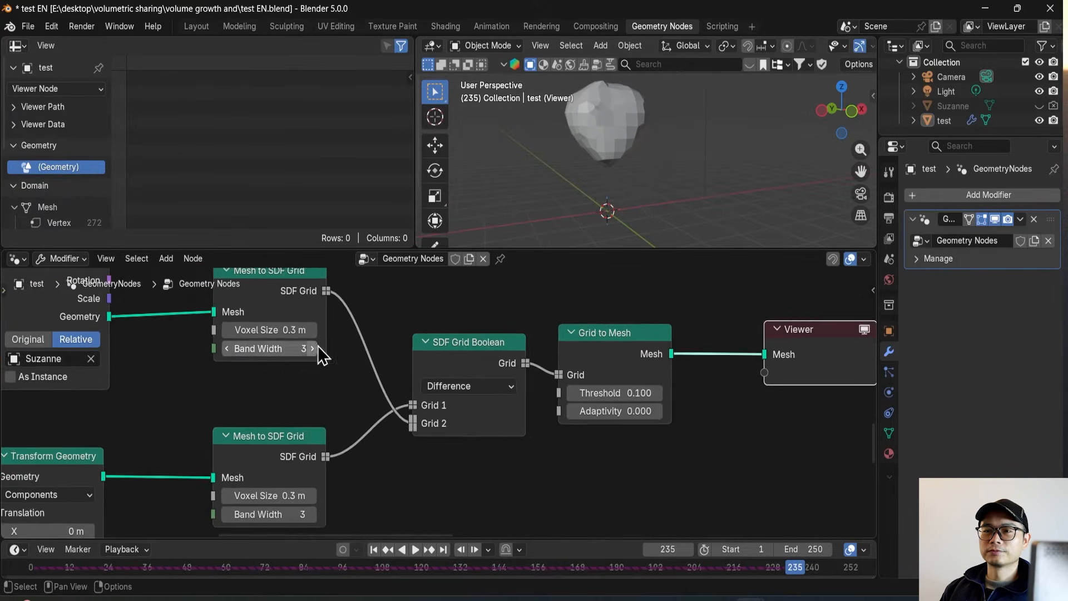
{"action": "middle_click_drag", "start_coordinate": [317, 349], "coordinate": [406, 329]}
{"action": "key", "text": "shift+a"}
{"action": "type", "text": "valu"}
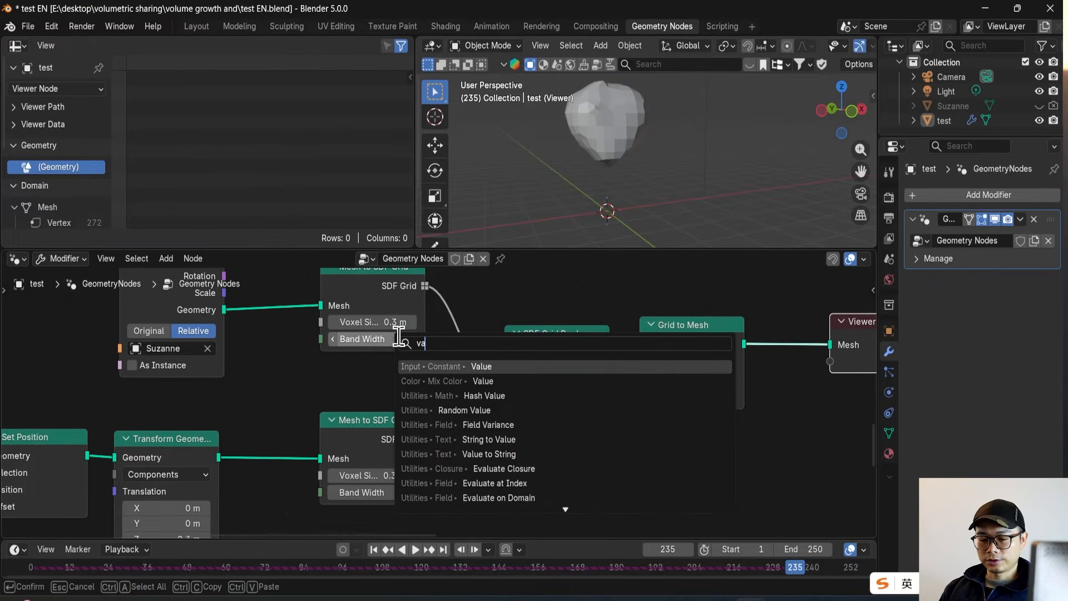
{"action": "left_click", "coordinate": [473, 363]}
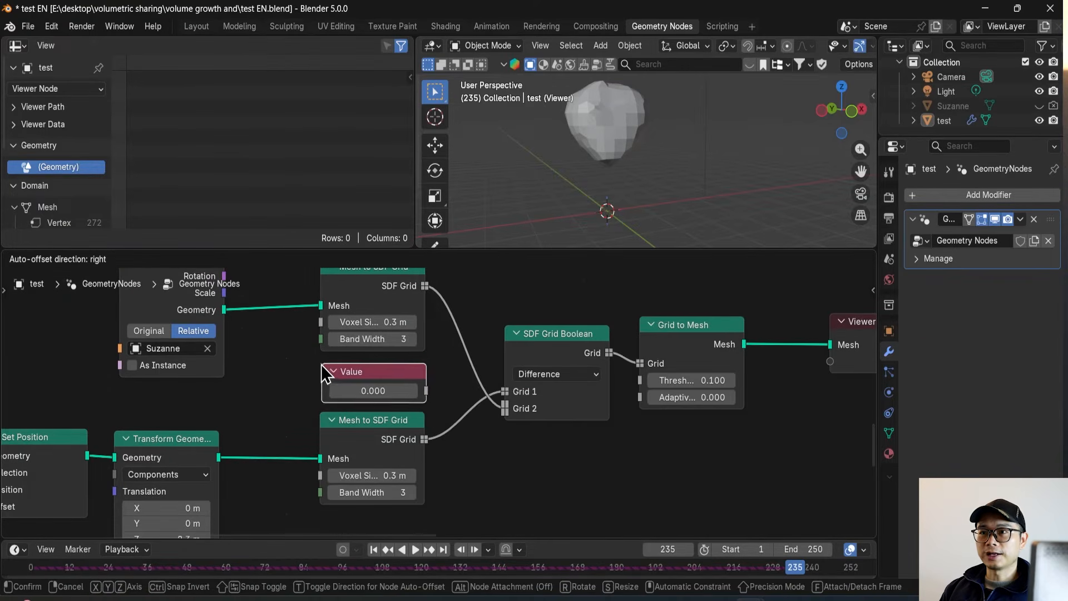
{"action": "left_click", "coordinate": [249, 366]}
{"action": "key", "text": "shift+d"}
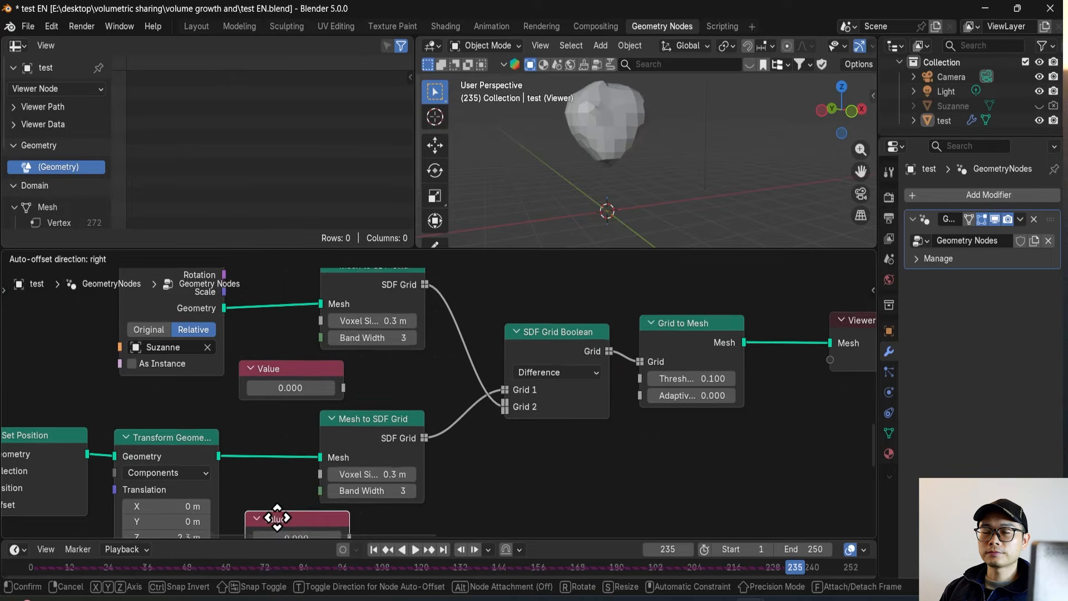
{"action": "left_click", "coordinate": [275, 505]}
Step: Connect the upper Value node to Voxel Size on both Mesh to SDF Grid nodes and set it to 0.02
{"action": "scroll", "coordinate": [364, 434], "scroll_direction": "up", "scroll_amount": 1}
{"action": "middle_click_drag", "start_coordinate": [320, 380], "coordinate": [334, 387]}
{"action": "left_click_drag", "start_coordinate": [341, 382], "coordinate": [366, 406]}
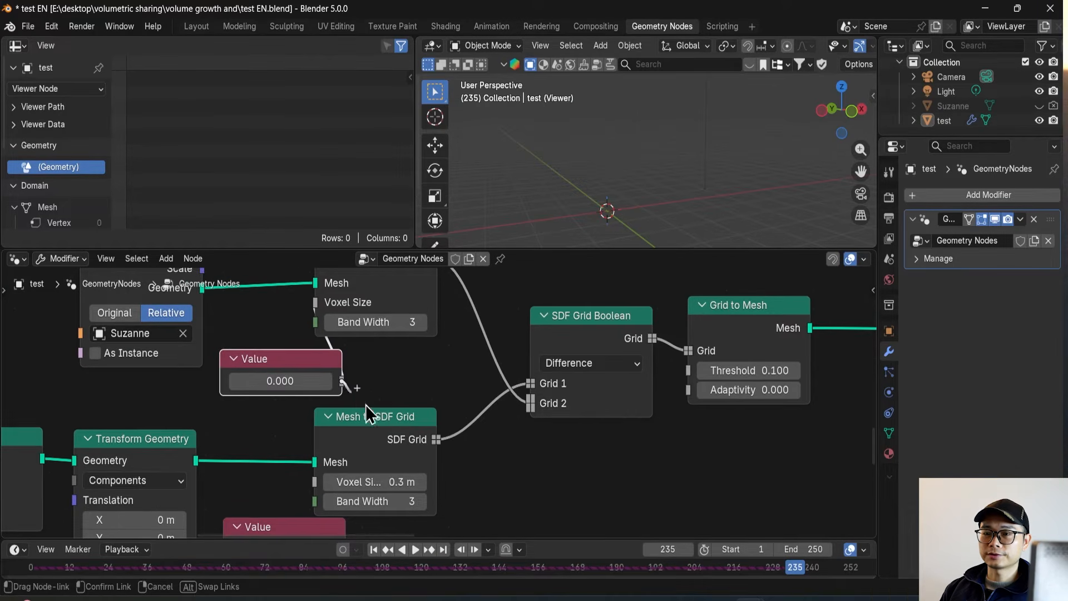
{"action": "left_click_drag", "start_coordinate": [315, 487], "coordinate": [315, 482]}
{"action": "left_click_drag", "start_coordinate": [279, 358], "coordinate": [254, 358]}
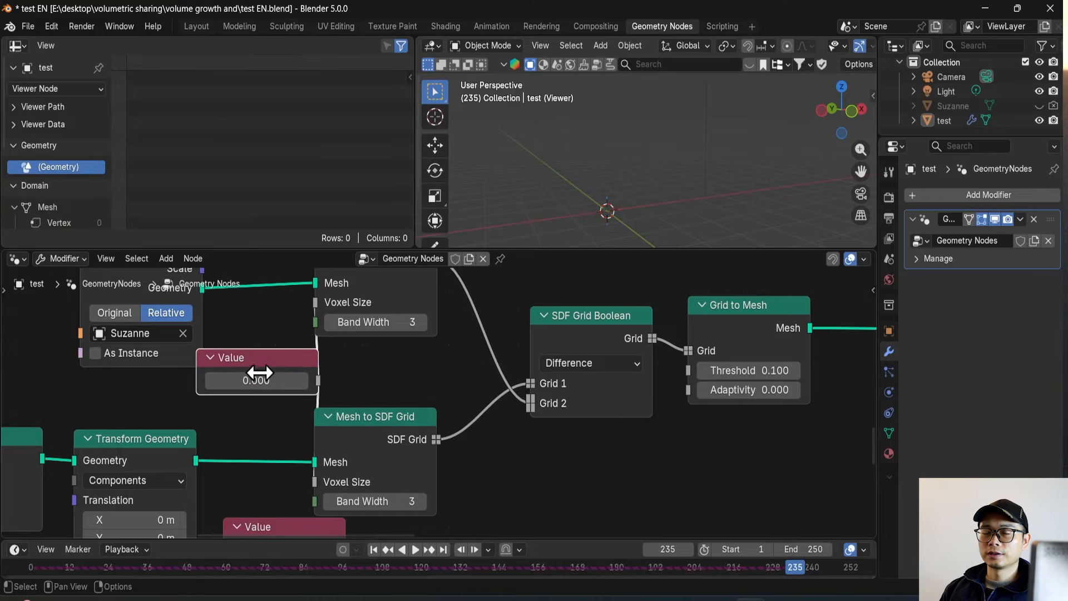
{"action": "left_click", "coordinate": [268, 384]}
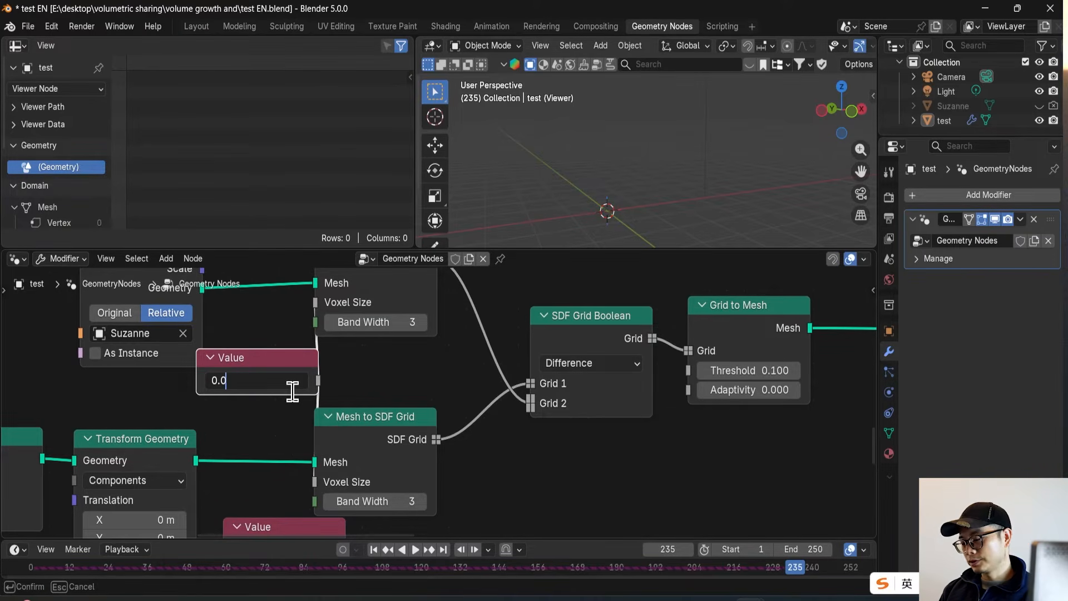
{"action": "key", "text": "Return"}
Step: Connect the lower Value node to Band Width on both Mesh to SDF Grid nodes and tidy the two Value nodes
{"action": "middle_click_drag", "start_coordinate": [289, 478], "coordinate": [293, 415]}
{"action": "left_click_drag", "start_coordinate": [284, 467], "coordinate": [258, 473]}
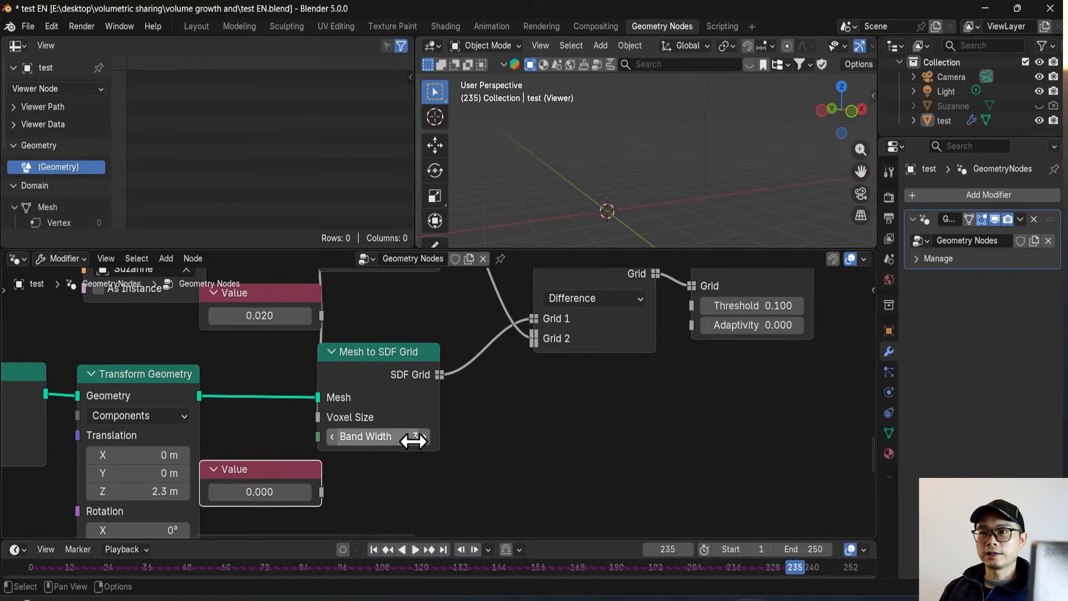
{"action": "middle_click_drag", "start_coordinate": [368, 467], "coordinate": [359, 496]}
{"action": "left_click_drag", "start_coordinate": [314, 485], "coordinate": [310, 343]}
{"action": "left_click_drag", "start_coordinate": [275, 401], "coordinate": [221, 405]}
{"action": "scroll", "coordinate": [329, 394], "scroll_direction": "down", "scroll_amount": 2}
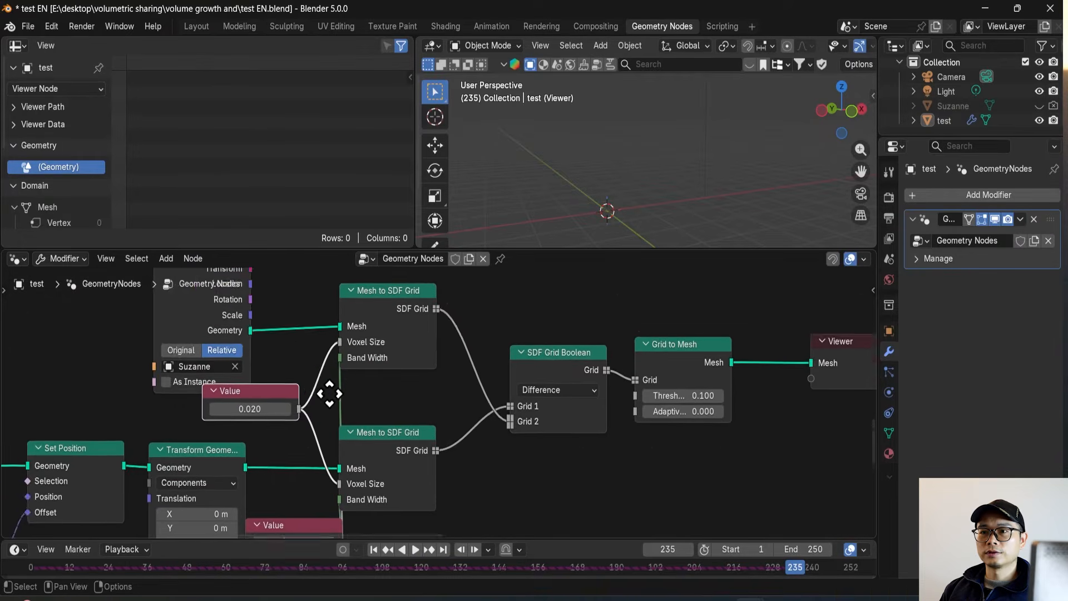
{"action": "middle_click_drag", "start_coordinate": [330, 393], "coordinate": [310, 323]}
{"action": "left_click_drag", "start_coordinate": [265, 452], "coordinate": [255, 456]}
{"action": "scroll", "coordinate": [398, 426], "scroll_direction": "down", "scroll_amount": 1}
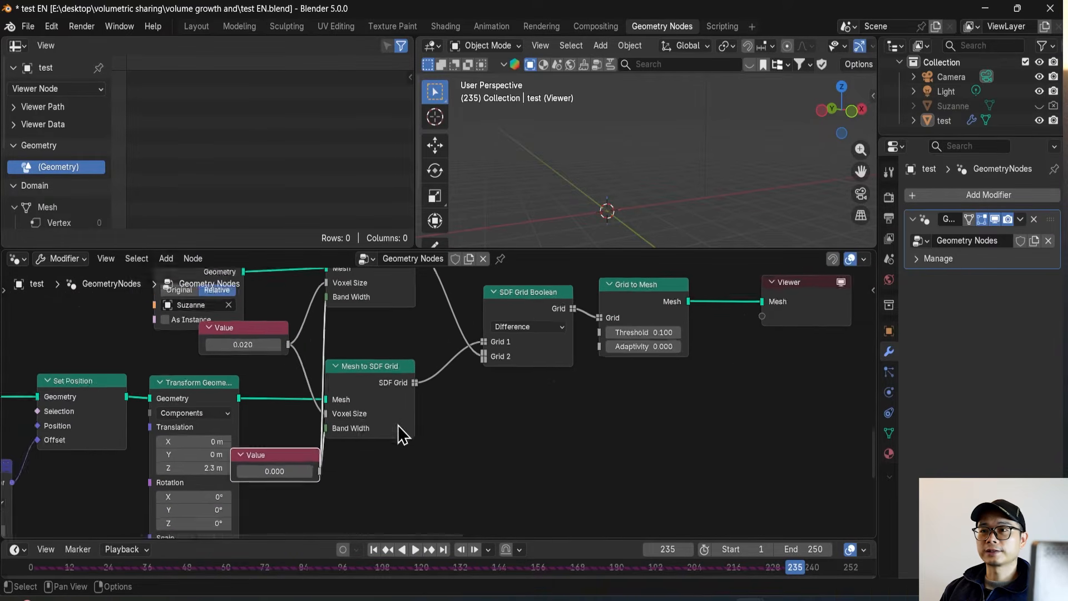
Step: Save the file, set the lower Value node feeding Band Width to 6.7, and inspect the resulting mesh
{"action": "scroll", "coordinate": [398, 426], "scroll_direction": "down", "scroll_amount": 2}
{"action": "middle_click_drag", "start_coordinate": [392, 423], "coordinate": [298, 460]}
{"action": "key", "text": "ctrl+s"}
{"action": "left_click", "coordinate": [663, 364]}
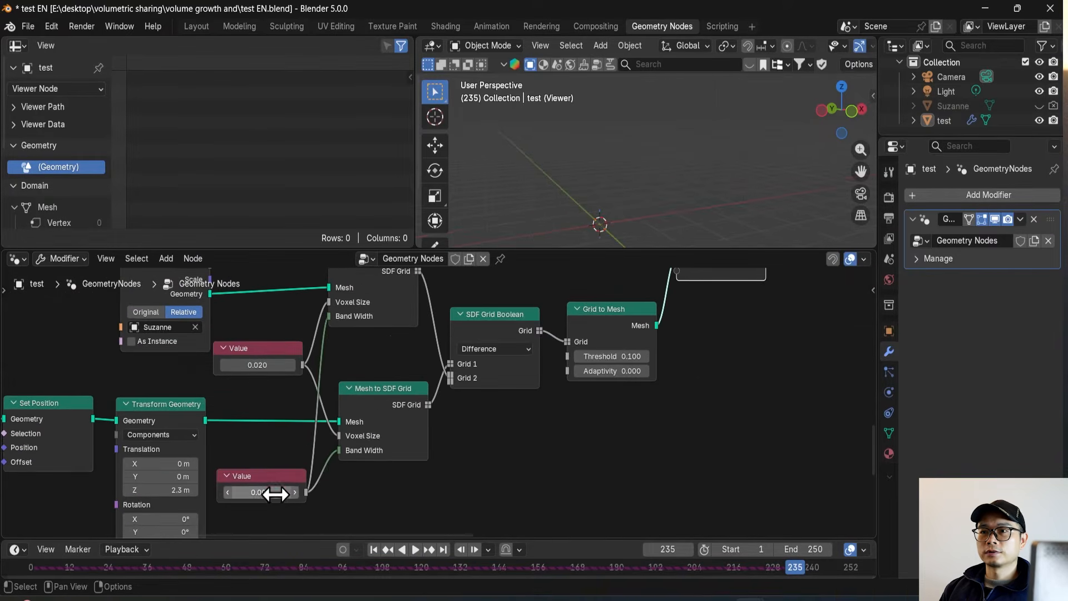
{"action": "scroll", "coordinate": [273, 492], "scroll_direction": "up", "scroll_amount": 1}
{"action": "mouse_move", "coordinate": [272, 492]}
{"action": "left_mouse_down"}
{"action": "mouse_move", "coordinate": [247, 501]}
{"action": "mouse_move", "coordinate": [279, 501]}
{"action": "left_mouse_up"}
{"action": "left_click", "coordinate": [252, 501]}
{"action": "key", "text": "Return"}
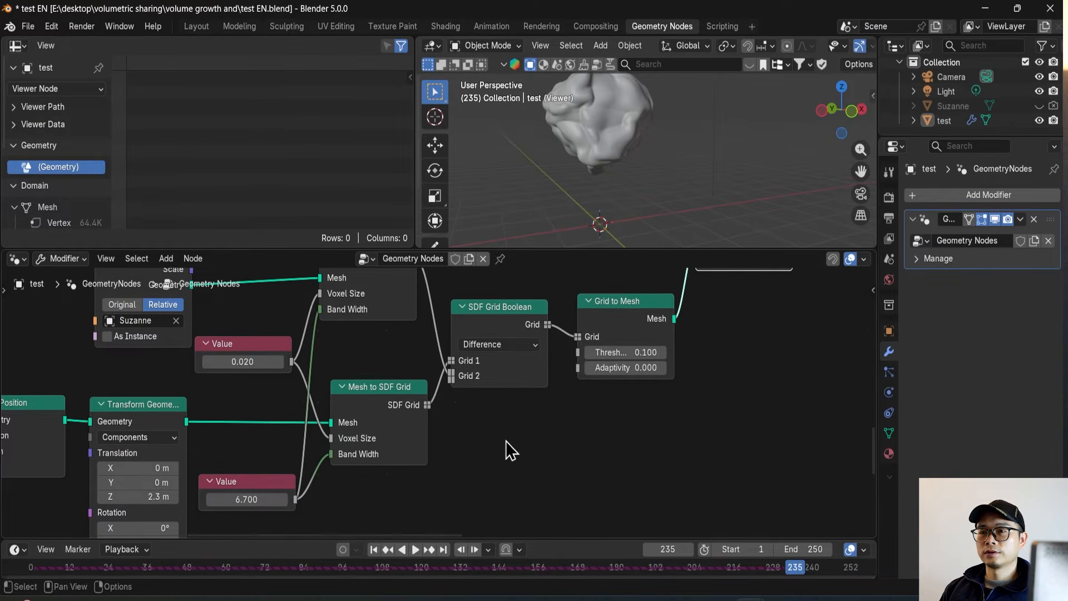
{"action": "middle_click_drag", "start_coordinate": [570, 122], "coordinate": [622, 158]}
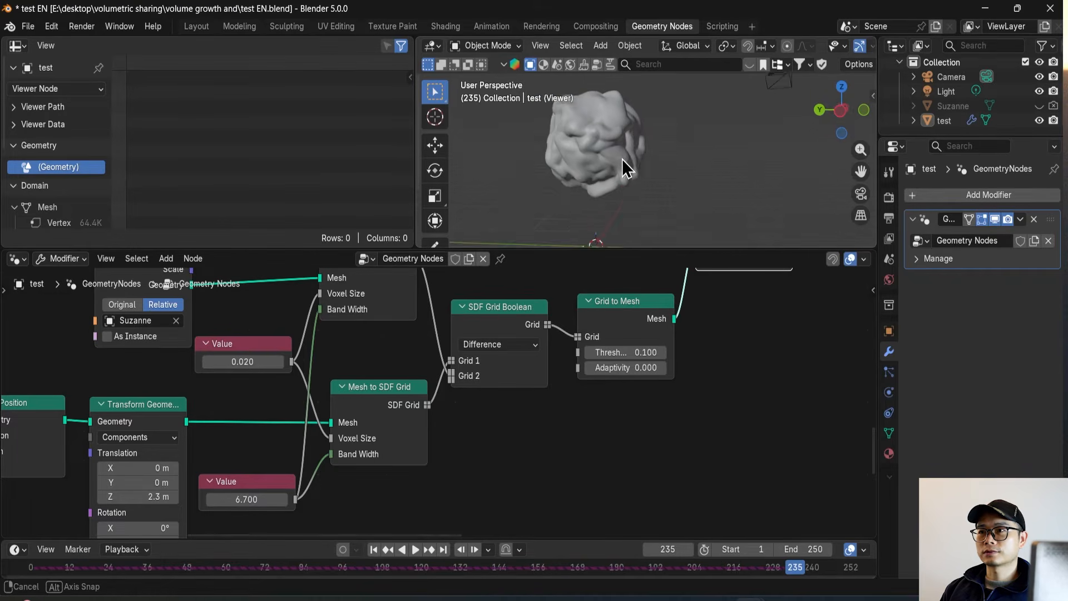
Step: Move the Grid to Mesh and SDF Grid Boolean nodes farther from the two Mesh to SDF Grid nodes
{"action": "scroll", "coordinate": [579, 330], "scroll_direction": "up", "scroll_amount": 1}
{"action": "left_click_drag", "start_coordinate": [688, 307], "coordinate": [771, 322]}
{"action": "middle_click_drag", "start_coordinate": [501, 306], "coordinate": [476, 334]}
{"action": "left_click_drag", "start_coordinate": [458, 334], "coordinate": [534, 343]}
Step: Cut both SDF Grid Boolean input links, then connect Suzanne's Mesh to SDF Grid to Grid 1 and the displaced sphere's to Grid 2
{"action": "right_click_drag", "start_coordinate": [465, 423], "coordinate": [482, 334], "text": "ctrl"}
{"action": "middle_click_drag", "start_coordinate": [442, 328], "coordinate": [408, 345]}
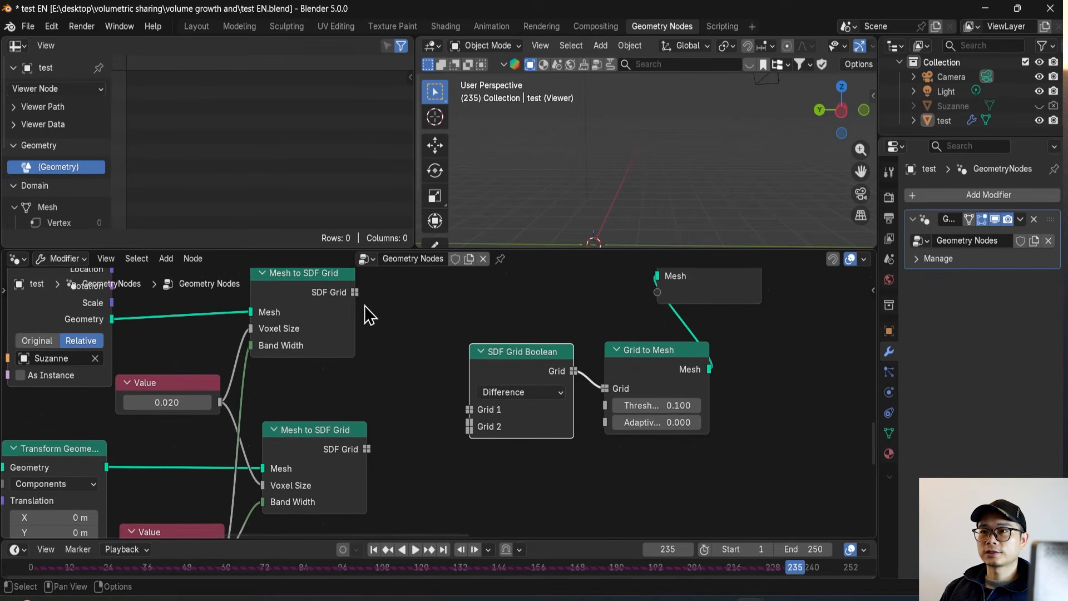
{"action": "left_click_drag", "start_coordinate": [470, 408], "coordinate": [470, 409]}
{"action": "left_click_drag", "start_coordinate": [367, 450], "coordinate": [469, 434]}
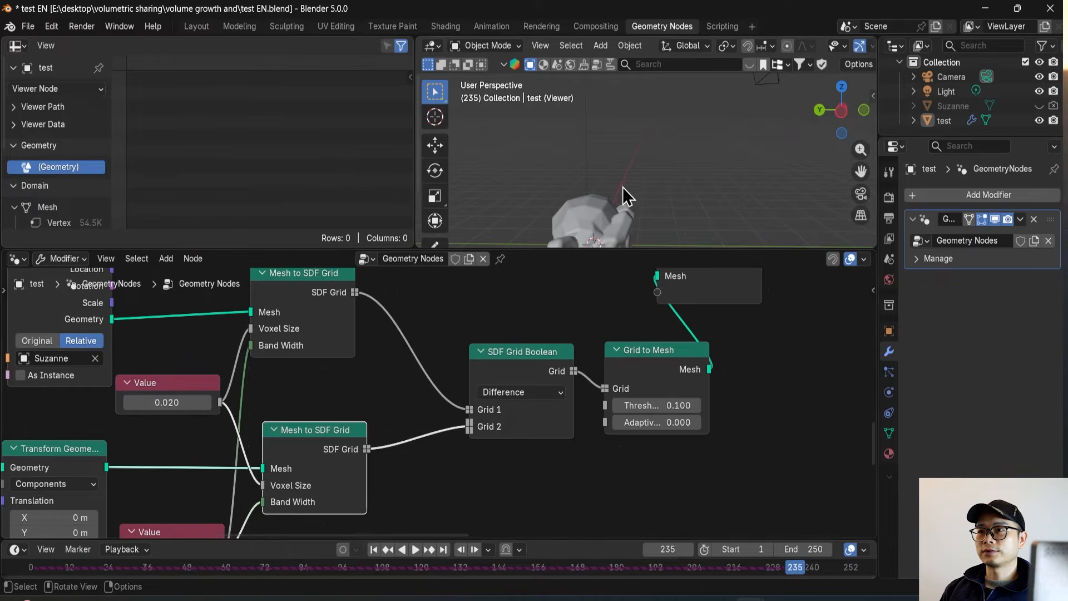
Step: Inspect the boolean difference result on Suzanne's head from the front
{"action": "scroll", "coordinate": [520, 398], "scroll_direction": "down", "scroll_amount": 4}
{"action": "scroll", "coordinate": [284, 463], "scroll_direction": "up", "scroll_amount": 3}
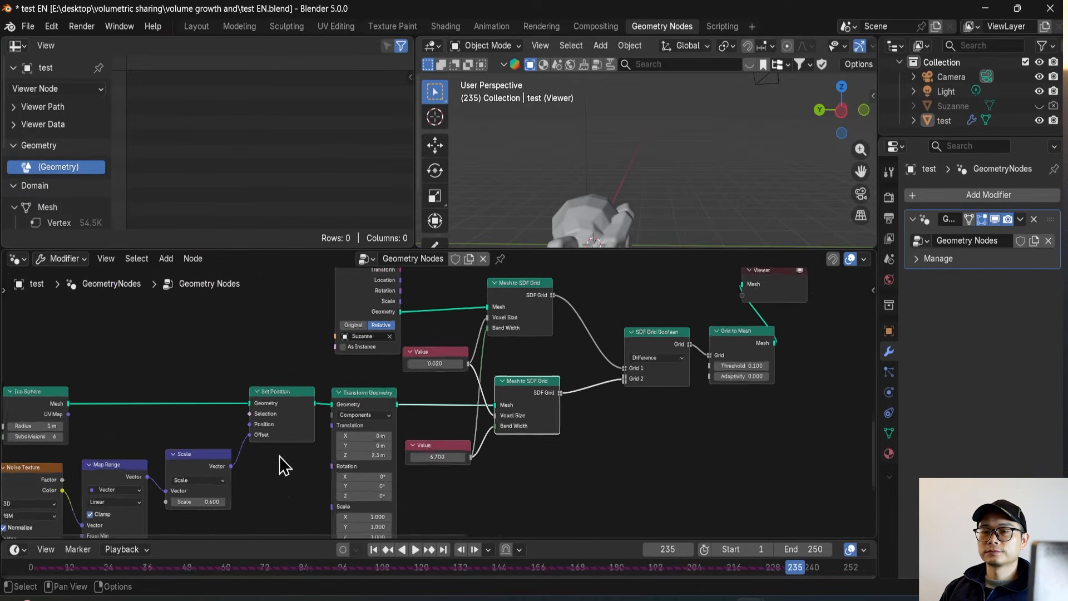
{"action": "middle_click_drag", "start_coordinate": [568, 176], "coordinate": [588, 187]}
{"action": "middle_click_drag", "start_coordinate": [588, 189], "coordinate": [606, 174], "text": "shift"}
{"action": "scroll", "coordinate": [584, 168], "scroll_direction": "up", "scroll_amount": 3}
{"action": "middle_click_drag", "start_coordinate": [532, 169], "coordinate": [638, 178], "text": "shift"}
{"action": "middle_click_drag", "start_coordinate": [626, 187], "coordinate": [611, 189]}
{"action": "scroll", "coordinate": [445, 402], "scroll_direction": "up", "scroll_amount": 3}
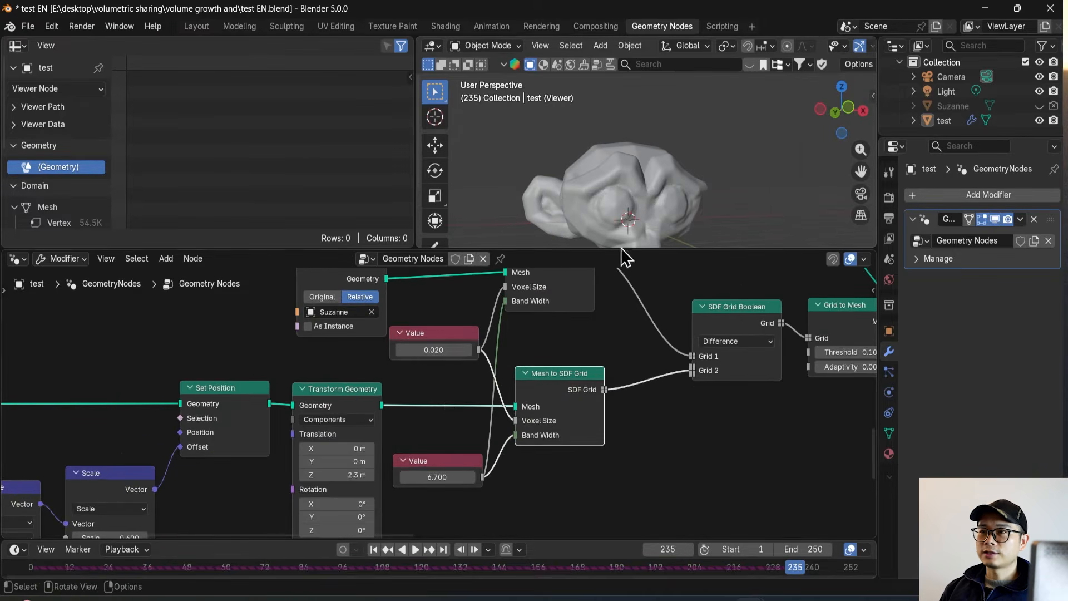
Step: Set the Transform Geometry node's Z translation to 1.5 m, reduce it to 0.8 m, and view the cut on Suzanne
{"action": "scroll", "coordinate": [445, 406], "scroll_direction": "up", "scroll_amount": 3}
{"action": "middle_click_drag", "start_coordinate": [467, 461], "coordinate": [601, 428]}
{"action": "scroll", "coordinate": [473, 465], "scroll_direction": "up", "scroll_amount": 1}
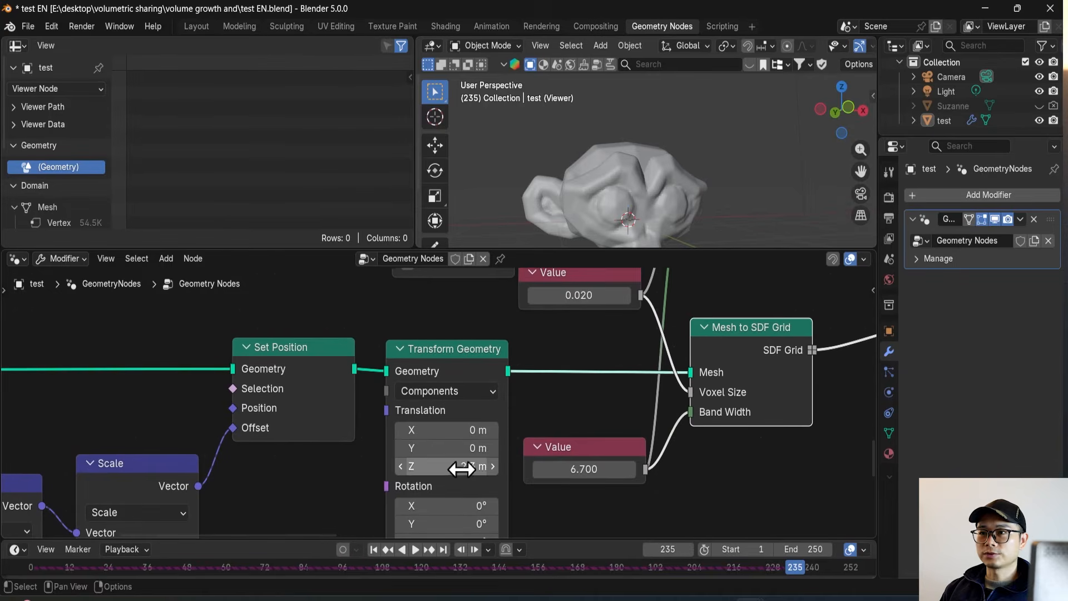
{"action": "left_click", "coordinate": [461, 469]}
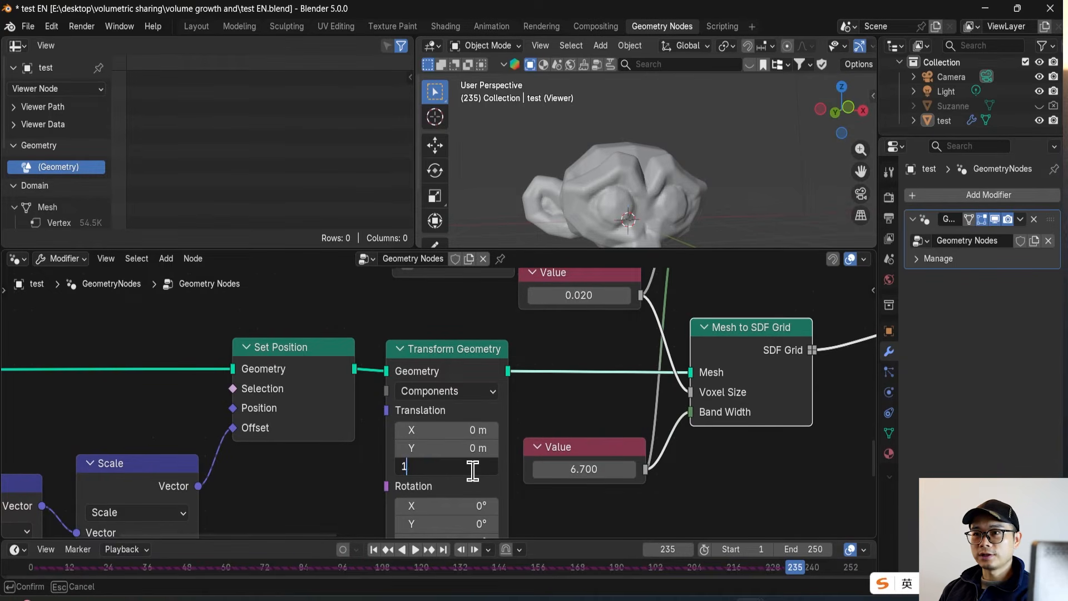
{"action": "type", "text": "1.5"}
{"action": "key", "text": "Return"}
{"action": "left_click_drag", "start_coordinate": [473, 468], "coordinate": [469, 467]}
{"action": "middle_click_drag", "start_coordinate": [737, 215], "coordinate": [666, 228]}
{"action": "scroll", "coordinate": [452, 402], "scroll_direction": "down", "scroll_amount": 3}
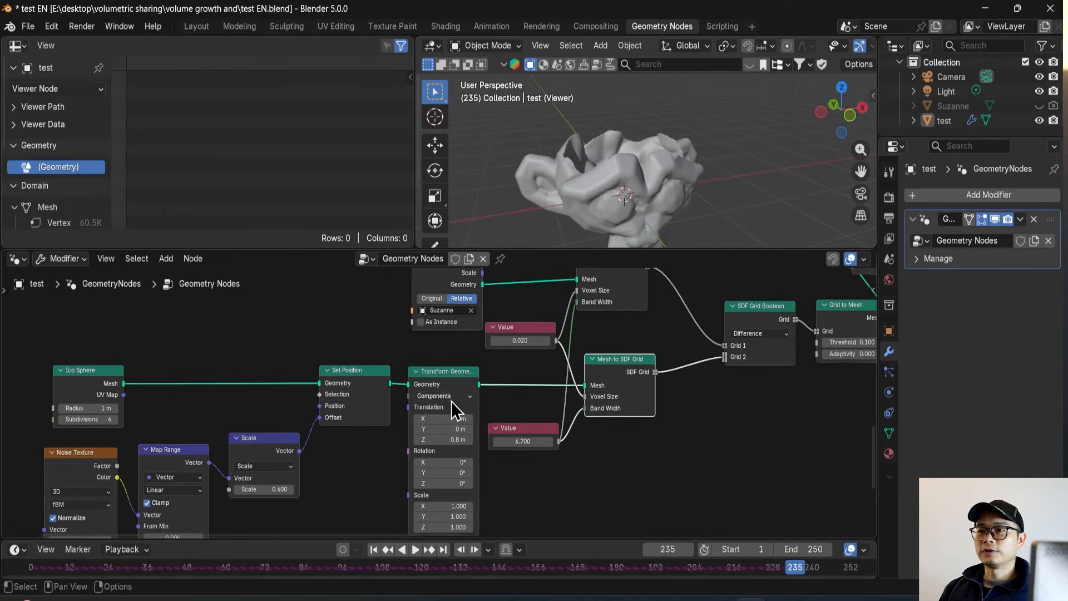
Step: Move the Viewer node beside the Grid to Mesh output and save the file
{"action": "scroll", "coordinate": [452, 402], "scroll_direction": "up", "scroll_amount": 2}
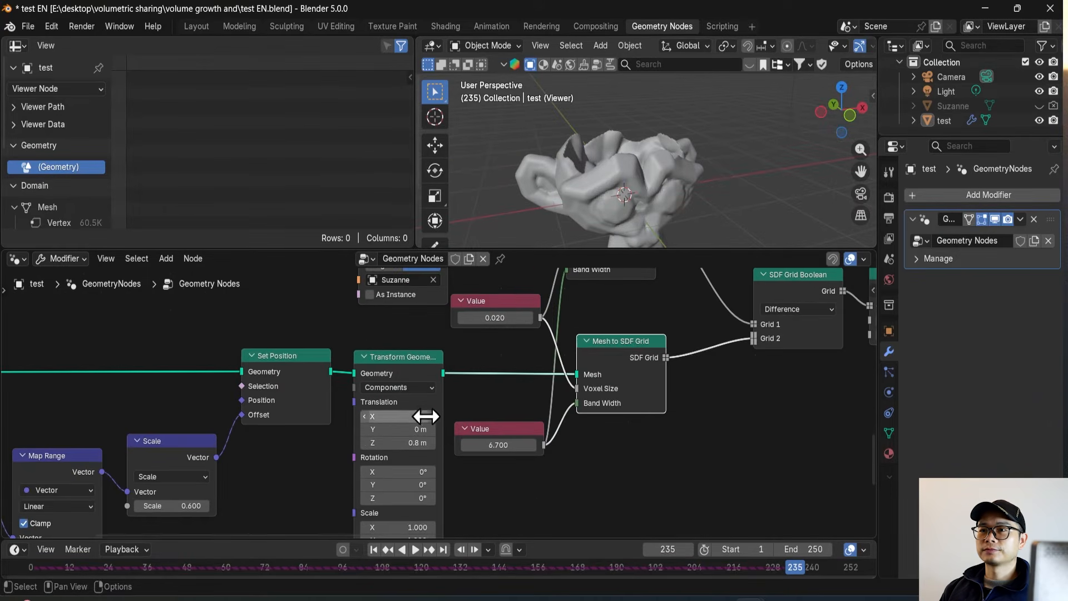
{"action": "scroll", "coordinate": [450, 415], "scroll_direction": "down", "scroll_amount": 3}
{"action": "middle_click_drag", "start_coordinate": [567, 376], "coordinate": [459, 409]}
{"action": "left_click_drag", "start_coordinate": [676, 325], "coordinate": [780, 381]}
{"action": "key", "text": "ctrl+s"}
{"action": "scroll", "coordinate": [417, 412], "scroll_direction": "up", "scroll_amount": 2}
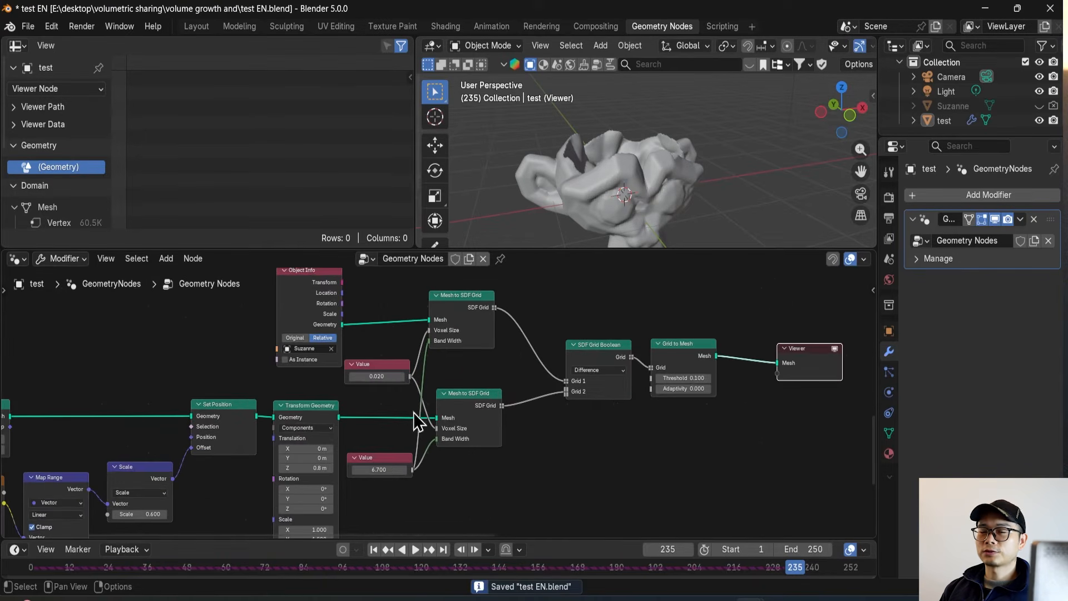
Step: Lower the Transform Geometry node's Z translation to -0.6 m and look at the cut from below
{"action": "scroll", "coordinate": [334, 501], "scroll_direction": "up", "scroll_amount": 2}
{"action": "left_click_drag", "start_coordinate": [320, 457], "coordinate": [298, 457]}
{"action": "middle_click_drag", "start_coordinate": [650, 210], "coordinate": [702, 166]}
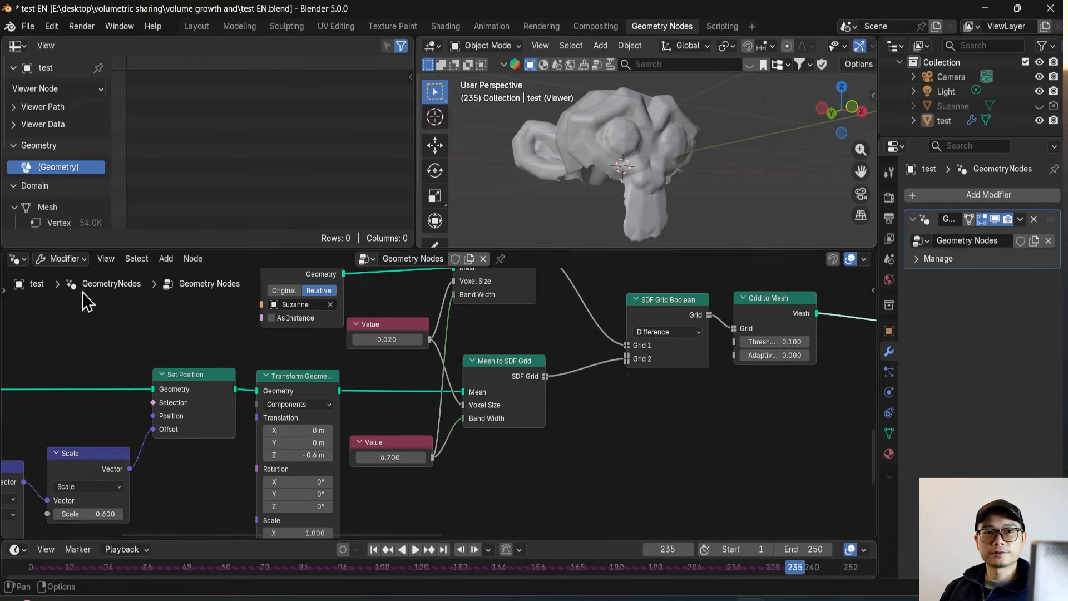
Step: Increase the Ico Sphere radius to 2.6 m
{"action": "middle_click_drag", "start_coordinate": [25, 441], "coordinate": [252, 416]}
{"action": "middle_click_drag", "start_coordinate": [45, 372], "coordinate": [214, 393]}
{"action": "scroll", "coordinate": [256, 398], "scroll_direction": "up", "scroll_amount": 5}
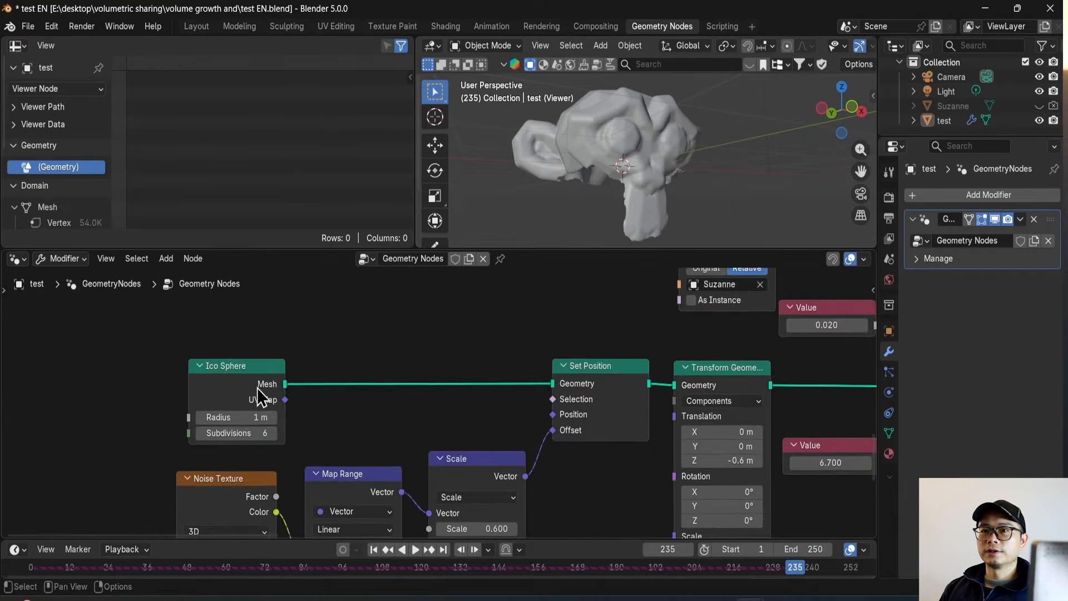
{"action": "left_click_drag", "start_coordinate": [210, 416], "coordinate": [220, 416]}
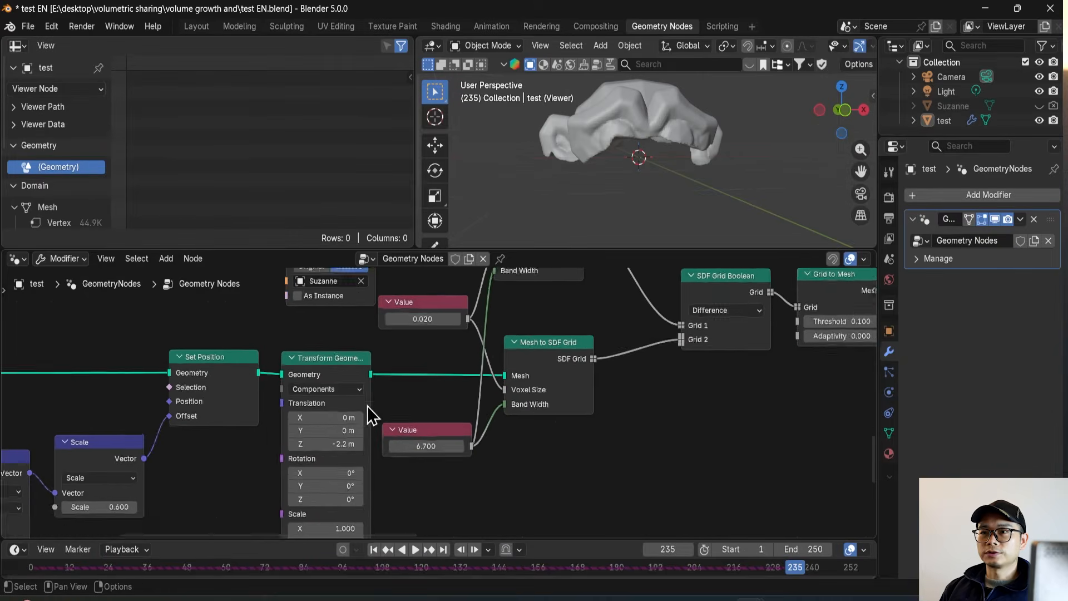
Step: Raise the Transform Geometry node's Z translation to 2.9 m, then to 3.3 m, so the sphere cuts the top of Suzanne's head
{"action": "middle_click_drag", "start_coordinate": [369, 418], "coordinate": [456, 447]}
{"action": "scroll", "coordinate": [375, 443], "scroll_direction": "down", "scroll_amount": 2}
{"action": "scroll", "coordinate": [415, 431], "scroll_direction": "down", "scroll_amount": 2}
{"action": "left_click_drag", "start_coordinate": [444, 441], "coordinate": [467, 440]}
{"action": "mouse_move", "coordinate": [664, 154]}
{"action": "middle_mouse_down"}
{"action": "mouse_move", "coordinate": [633, 179]}
{"action": "mouse_move", "coordinate": [650, 193]}
{"action": "mouse_move", "coordinate": [623, 132]}
{"action": "mouse_move", "coordinate": [664, 173]}
{"action": "mouse_move", "coordinate": [740, 146]}
{"action": "mouse_move", "coordinate": [679, 161]}
{"action": "mouse_move", "coordinate": [644, 210]}
{"action": "mouse_move", "coordinate": [550, 179]}
{"action": "mouse_move", "coordinate": [617, 181]}
{"action": "middle_mouse_up"}
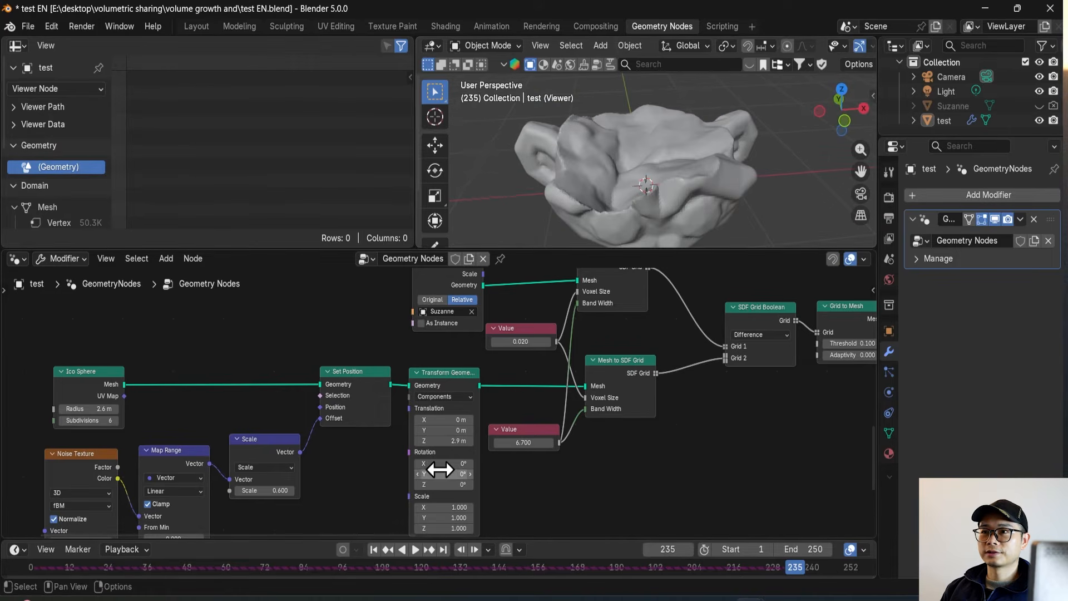
{"action": "scroll", "coordinate": [439, 471], "scroll_direction": "up", "scroll_amount": 3}
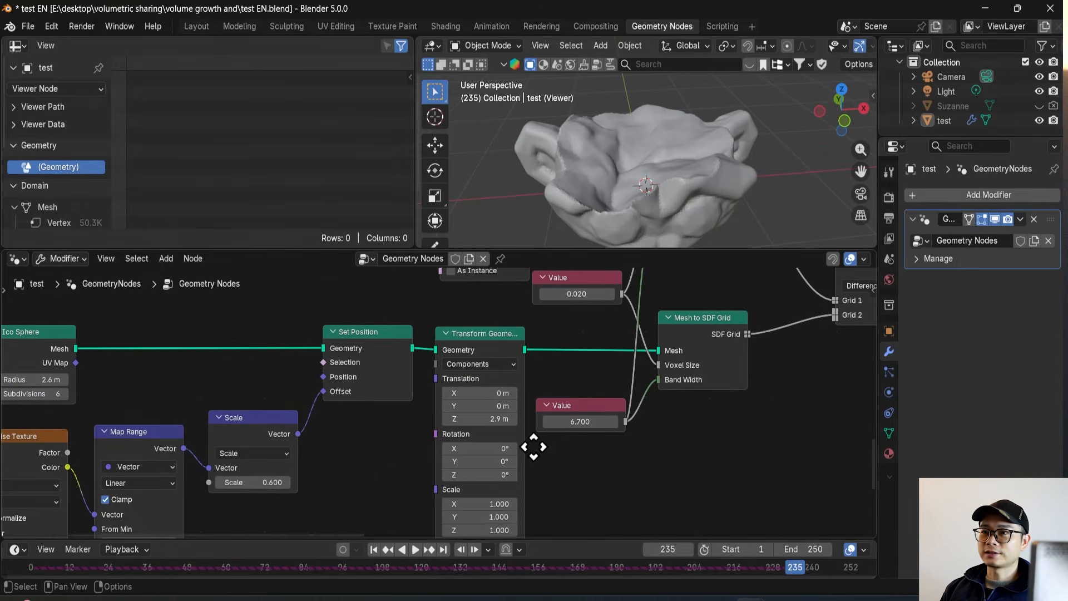
{"action": "left_click_drag", "start_coordinate": [490, 418], "coordinate": [548, 388]}
{"action": "middle_click_drag", "start_coordinate": [526, 396], "coordinate": [430, 417]}
{"action": "scroll", "coordinate": [424, 419], "scroll_direction": "down", "scroll_amount": 1}
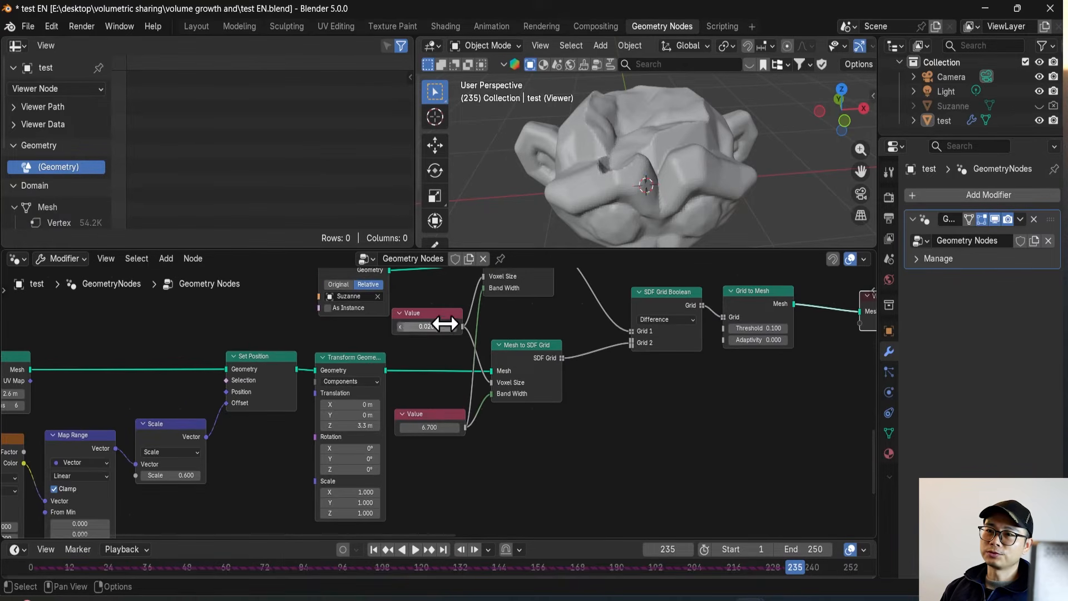
Step: Move the Viewer away to make room and insert a Bake node between Grid to Mesh and the Viewer
{"action": "scroll", "coordinate": [545, 379], "scroll_direction": "down", "scroll_amount": 5}
{"action": "middle_click_drag", "start_coordinate": [550, 381], "coordinate": [303, 397]}
{"action": "scroll", "coordinate": [530, 386], "scroll_direction": "up", "scroll_amount": 6}
{"action": "left_click_drag", "start_coordinate": [580, 329], "coordinate": [726, 331]}
{"action": "middle_click_drag", "start_coordinate": [482, 331], "coordinate": [490, 343]}
{"action": "key", "text": "shift+a"}
{"action": "type", "text": "n"}
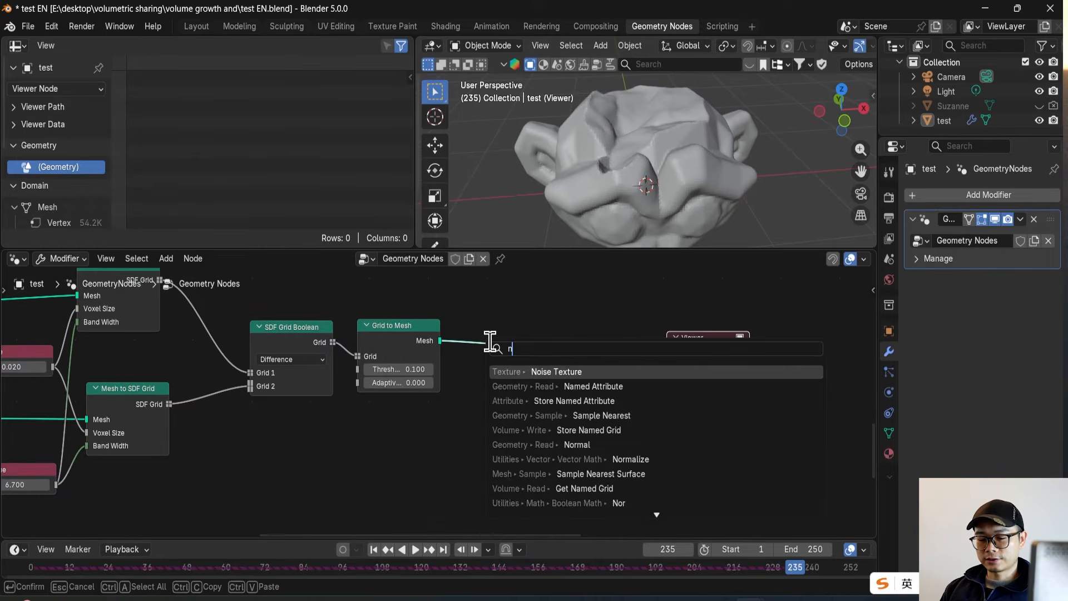
{"action": "key", "text": "BackSpace"}
{"action": "type", "text": "bake"}
{"action": "key", "text": "Return"}
{"action": "left_click_drag", "start_coordinate": [583, 381], "coordinate": [675, 360]}
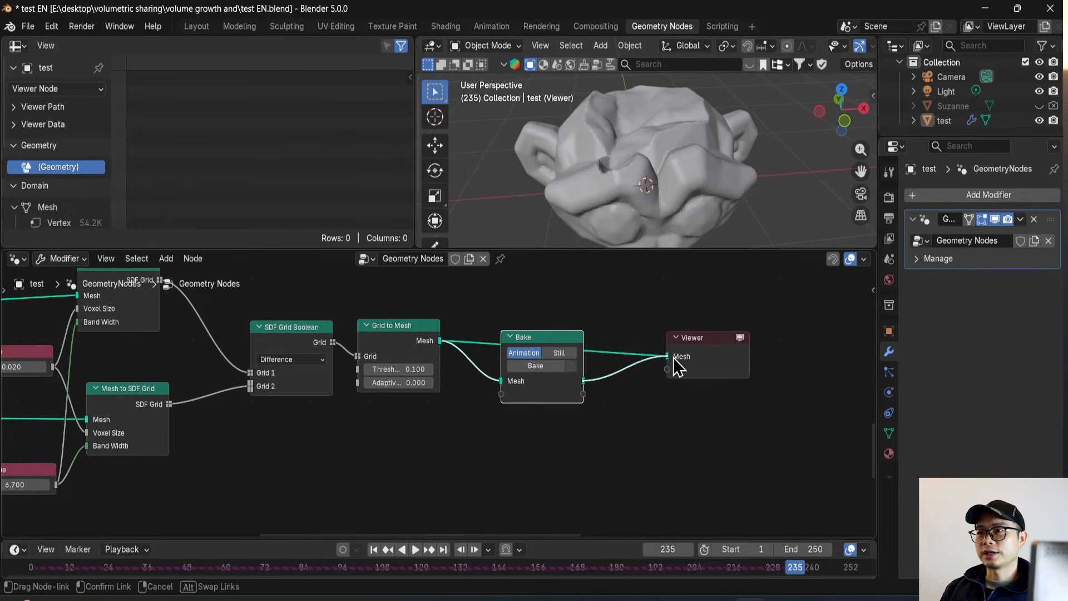
Step: Review the node chain from the Ico Sphere and noise displacement through to the Bake node
{"action": "scroll", "coordinate": [629, 367], "scroll_direction": "down", "scroll_amount": 8}
{"action": "middle_click_drag", "start_coordinate": [233, 398], "coordinate": [572, 388]}
{"action": "scroll", "coordinate": [400, 421], "scroll_direction": "up", "scroll_amount": 3}
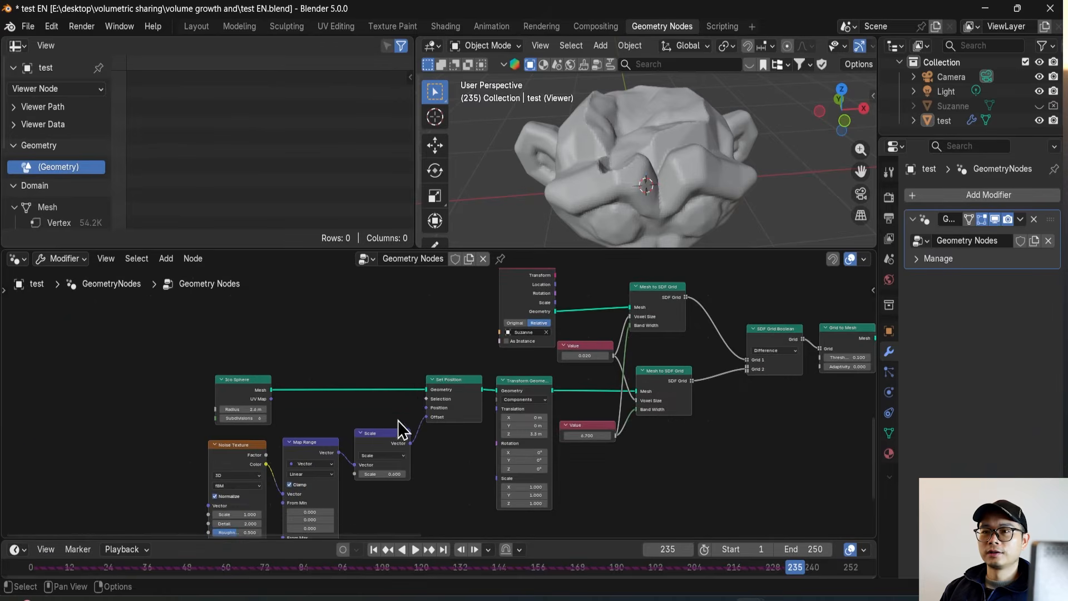
{"action": "middle_click_drag", "start_coordinate": [422, 400], "coordinate": [262, 389]}
{"action": "scroll", "coordinate": [234, 419], "scroll_direction": "up", "scroll_amount": 2}
{"action": "middle_click_drag", "start_coordinate": [269, 428], "coordinate": [322, 436]}
{"action": "middle_click_drag", "start_coordinate": [590, 374], "coordinate": [356, 404]}
{"action": "scroll", "coordinate": [676, 387], "scroll_direction": "up", "scroll_amount": 2}
{"action": "scroll", "coordinate": [675, 392], "scroll_direction": "up", "scroll_amount": 1}
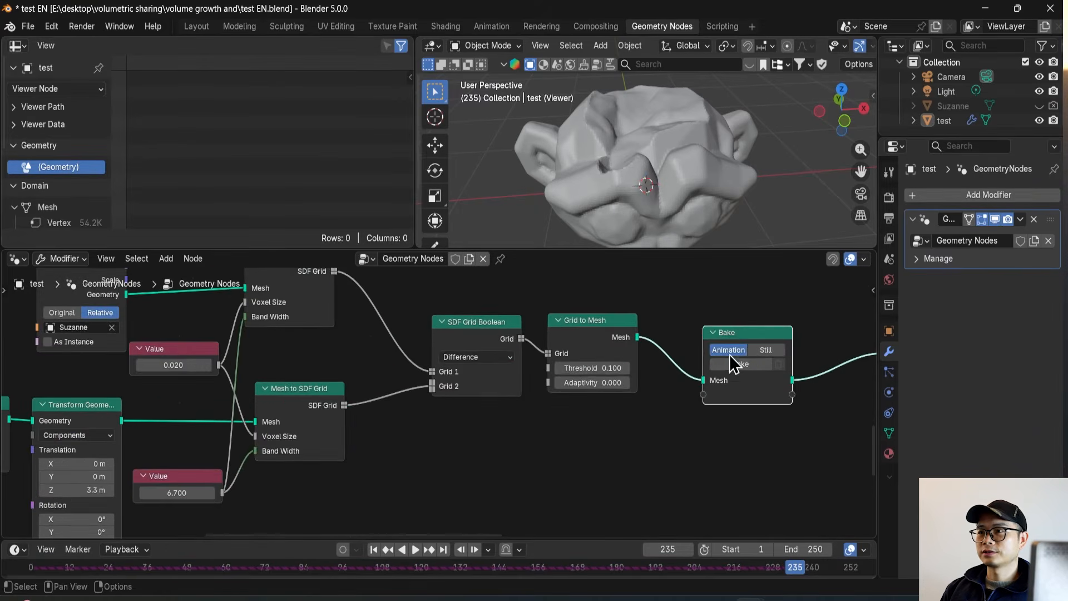
Step: Examine the Scale, Set Position and Transform Geometry nodes that shape and place the cutting sphere
{"action": "scroll", "coordinate": [102, 465], "scroll_direction": "down", "scroll_amount": 4}
{"action": "middle_click_drag", "start_coordinate": [102, 465], "coordinate": [488, 408]}
{"action": "scroll", "coordinate": [172, 446], "scroll_direction": "up", "scroll_amount": 3}
{"action": "left_click_drag", "start_coordinate": [342, 444], "coordinate": [343, 449]}
{"action": "middle_click_drag", "start_coordinate": [586, 364], "coordinate": [557, 368]}
{"action": "scroll", "coordinate": [556, 398], "scroll_direction": "up", "scroll_amount": 1}
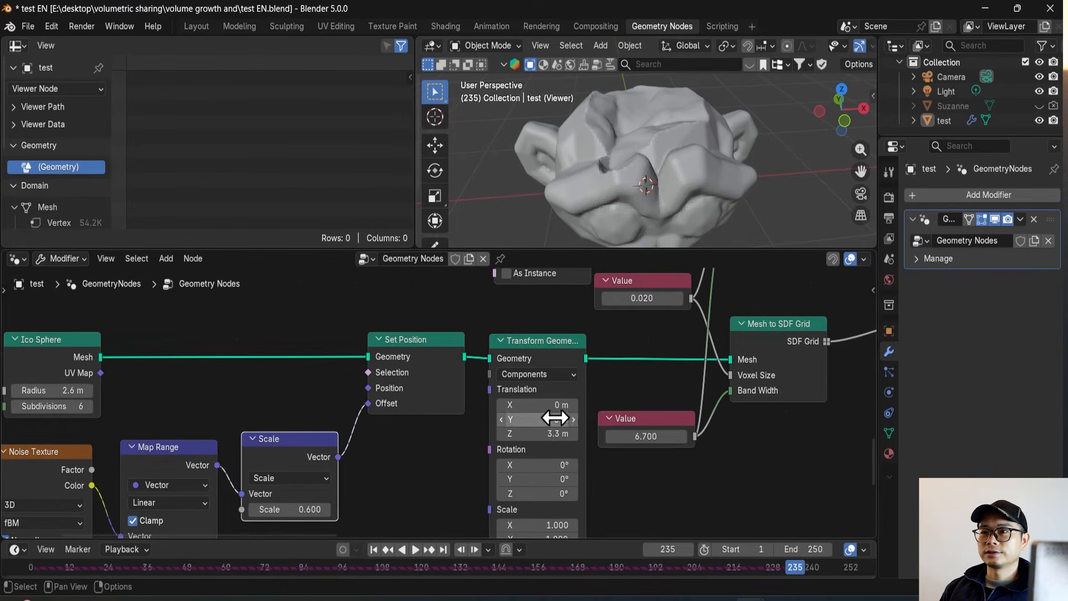
{"action": "middle_click_drag", "start_coordinate": [562, 433], "coordinate": [438, 445]}
{"action": "scroll", "coordinate": [436, 445], "scroll_direction": "up", "scroll_amount": 1}
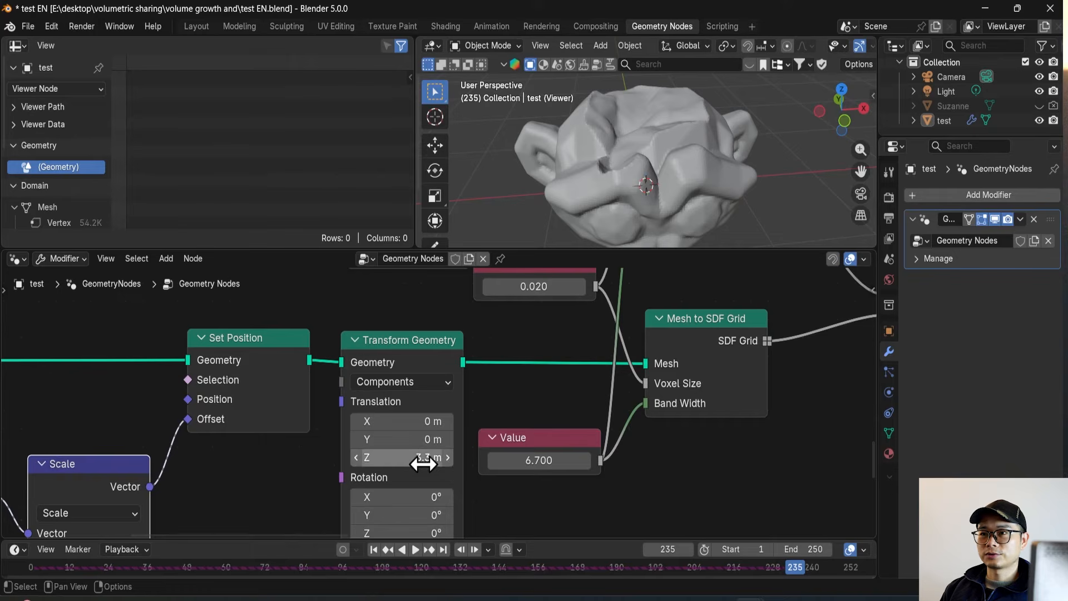
{"action": "scroll", "coordinate": [370, 461], "scroll_direction": "down", "scroll_amount": 3}
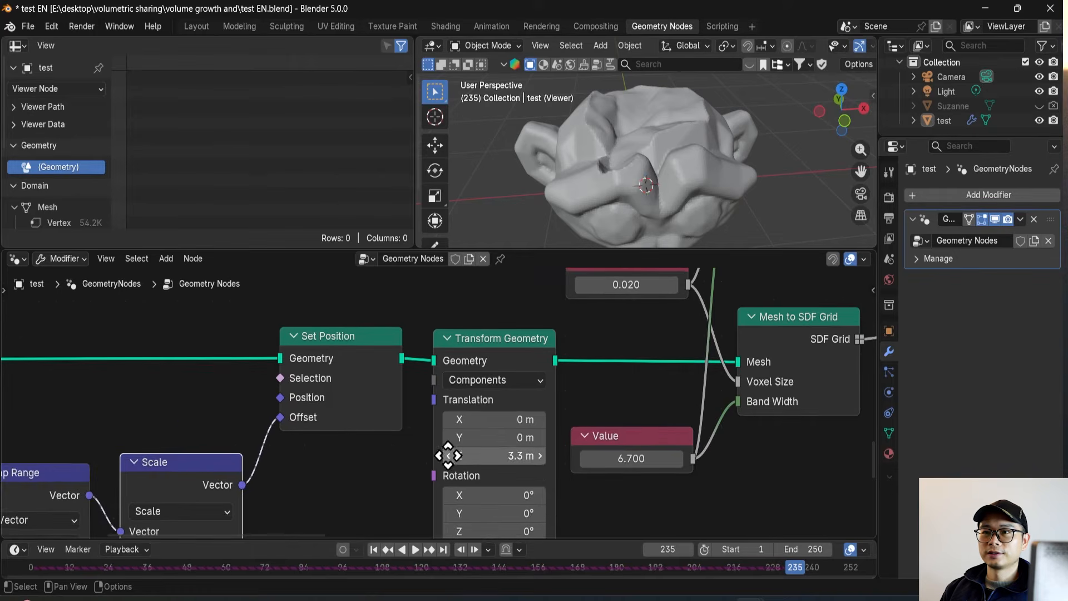
{"action": "middle_click_drag", "start_coordinate": [237, 439], "coordinate": [337, 453]}
Step: Move the Ico Sphere node slightly farther from Set Position and look over the displacement nodes and the cut mesh
{"action": "left_click_drag", "start_coordinate": [108, 366], "coordinate": [82, 362]}
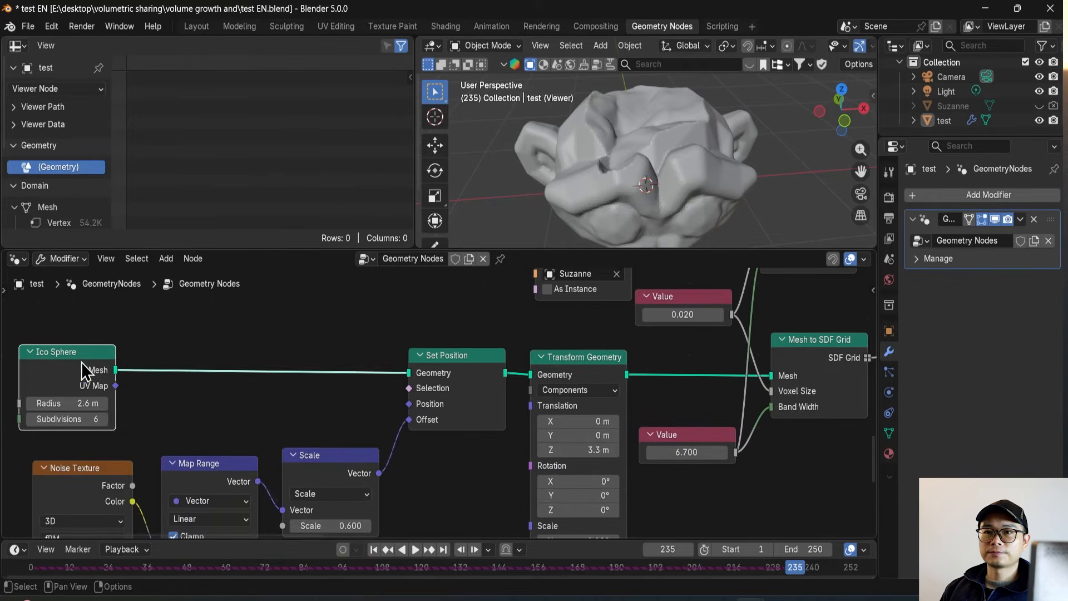
{"action": "scroll", "coordinate": [534, 385], "scroll_direction": "down", "scroll_amount": 4}
{"action": "scroll", "coordinate": [134, 379], "scroll_direction": "up", "scroll_amount": 4}
{"action": "middle_click_drag", "start_coordinate": [286, 322], "coordinate": [332, 332]}
{"action": "middle_click_drag", "start_coordinate": [658, 131], "coordinate": [654, 175]}
{"action": "scroll", "coordinate": [499, 399], "scroll_direction": "down", "scroll_amount": 1}
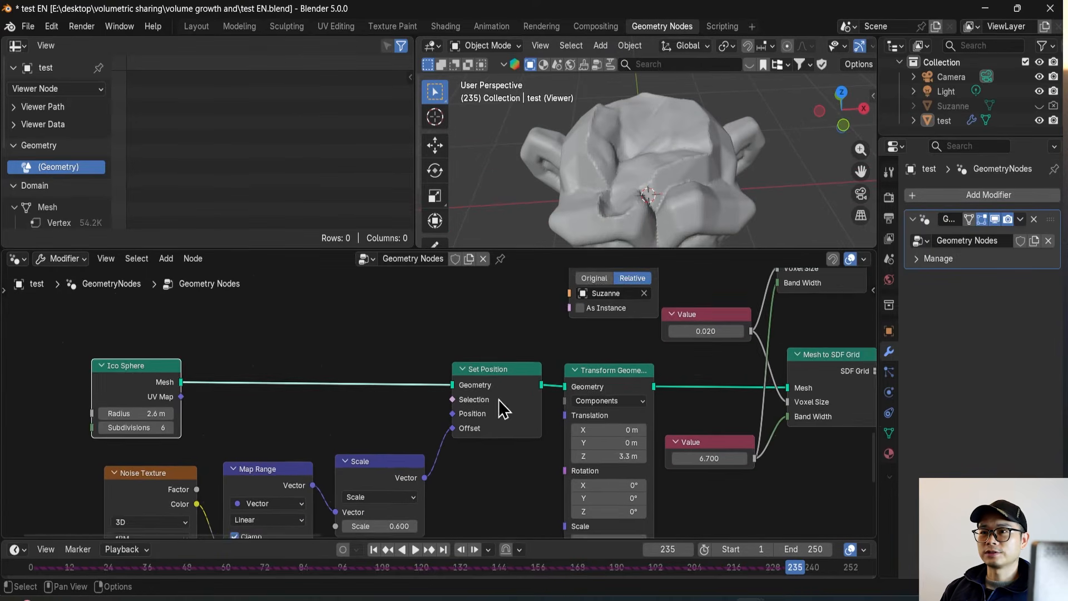
{"action": "middle_click_drag", "start_coordinate": [456, 481], "coordinate": [443, 388]}
{"action": "scroll", "coordinate": [331, 438], "scroll_direction": "up", "scroll_amount": 1}
{"action": "scroll", "coordinate": [286, 417], "scroll_direction": "down", "scroll_amount": 2}
{"action": "middle_click_drag", "start_coordinate": [248, 382], "coordinate": [241, 465]}
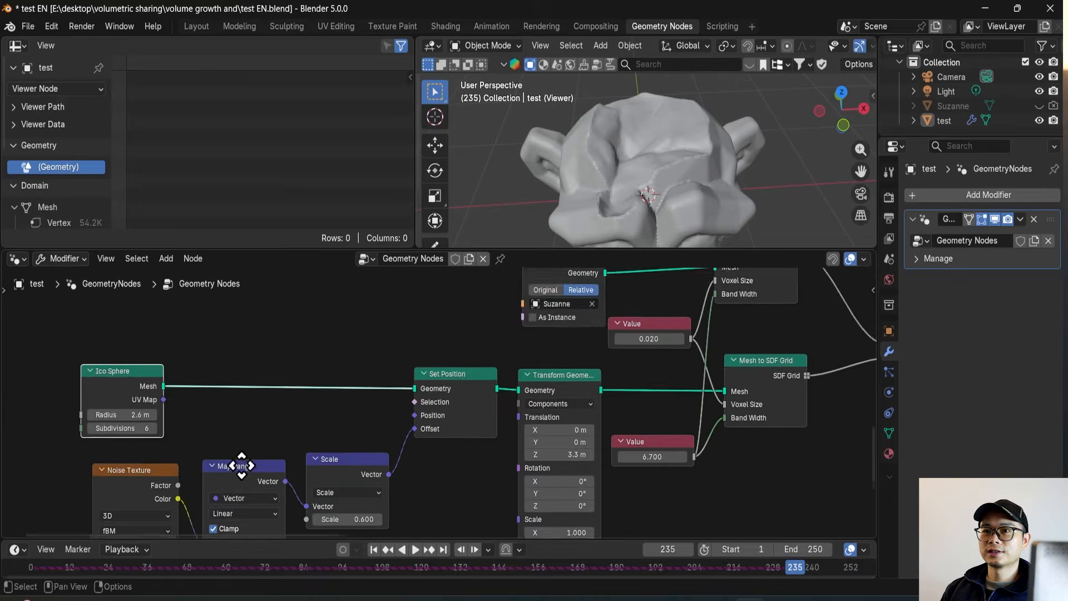
Step: Insert a Set Shade Smooth node between the Bake node and the Viewer
{"action": "key", "text": "shift+a"}
{"action": "mouse_move", "coordinate": [592, 329]}
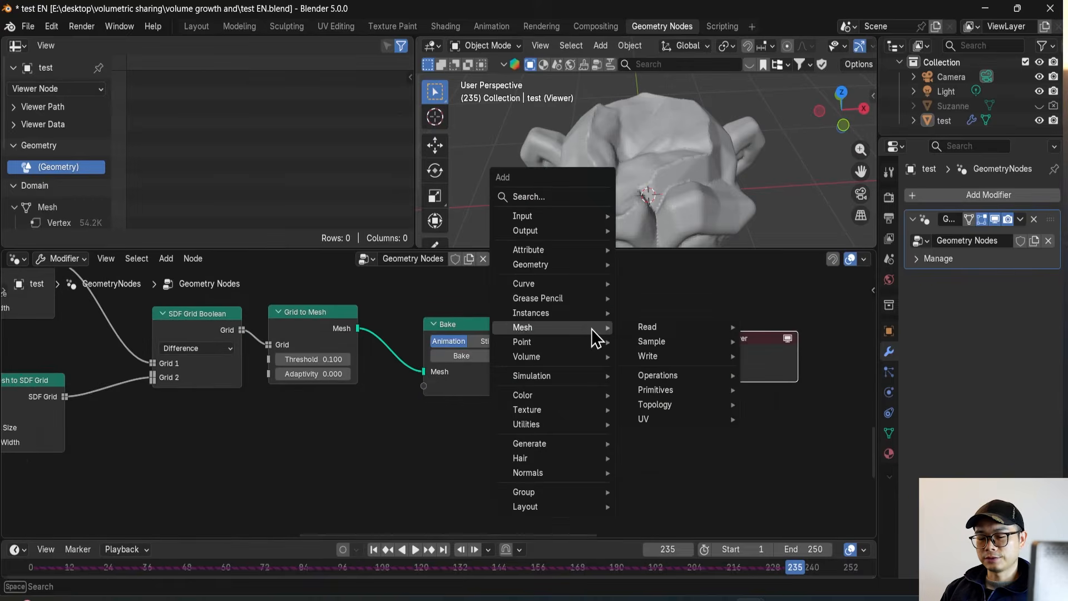
{"action": "type", "text": "smot"}
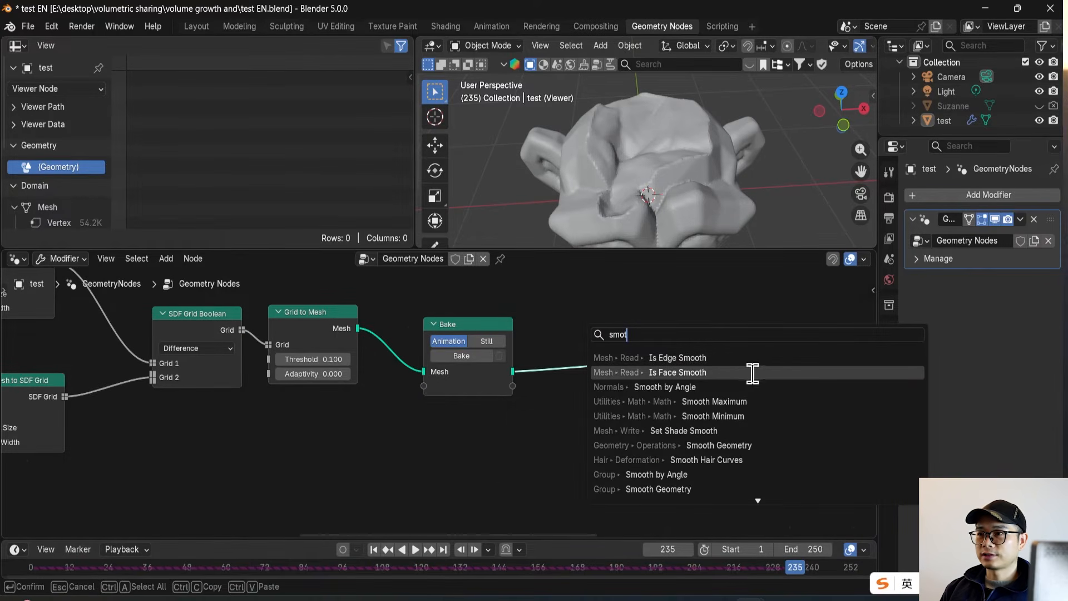
{"action": "left_click", "coordinate": [747, 429]}
{"action": "left_click", "coordinate": [593, 369]}
{"action": "scroll", "coordinate": [646, 392], "scroll_direction": "up", "scroll_amount": 4}
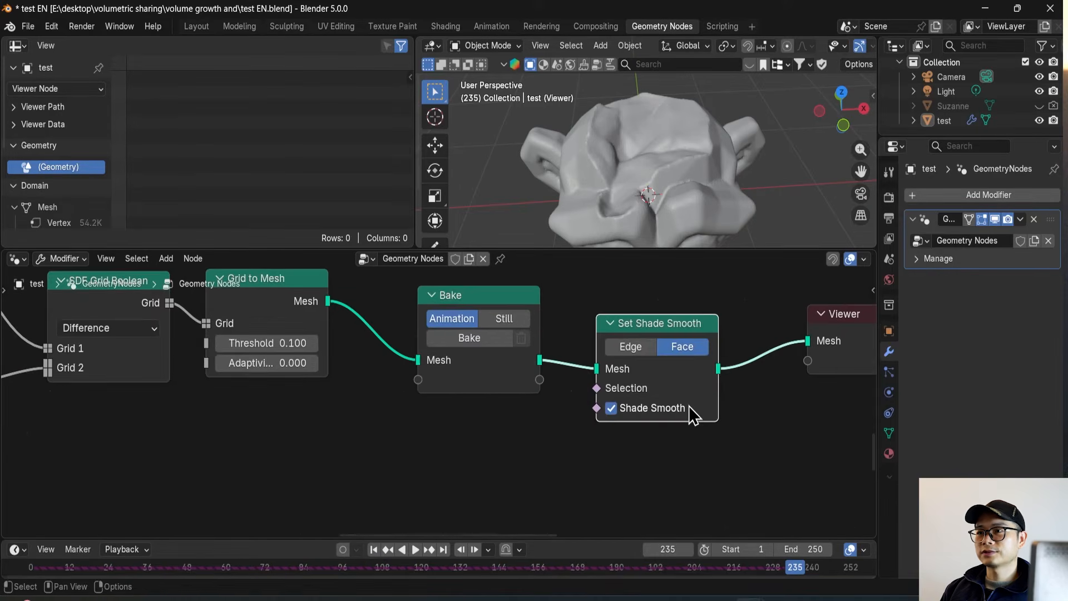
Step: Check the effect of Shade Smooth on the mesh, keep it enabled, and align the Set Shade Smooth node before the Viewer
{"action": "left_click", "coordinate": [618, 411]}
{"action": "middle_click_drag", "start_coordinate": [663, 186], "coordinate": [663, 208]}
{"action": "scroll", "coordinate": [563, 355], "scroll_direction": "down", "scroll_amount": 3}
{"action": "left_click_drag", "start_coordinate": [564, 355], "coordinate": [575, 348]}
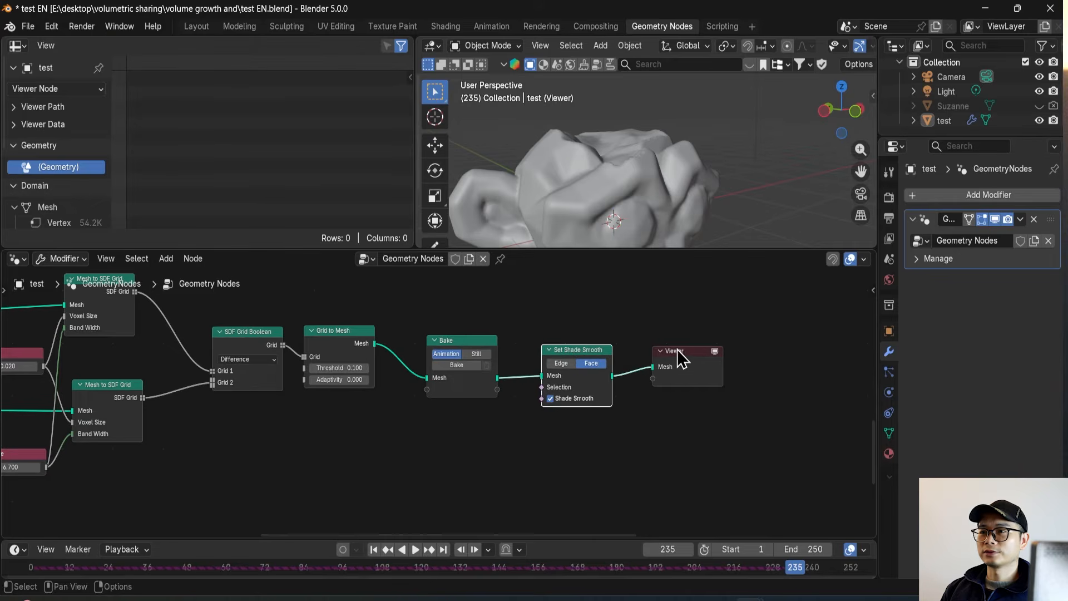
{"action": "left_click", "coordinate": [704, 368]}
Step: Examine the complete SDF boolean node tree and the resulting Suzanne mesh
{"action": "scroll", "coordinate": [557, 397], "scroll_direction": "down", "scroll_amount": 5}
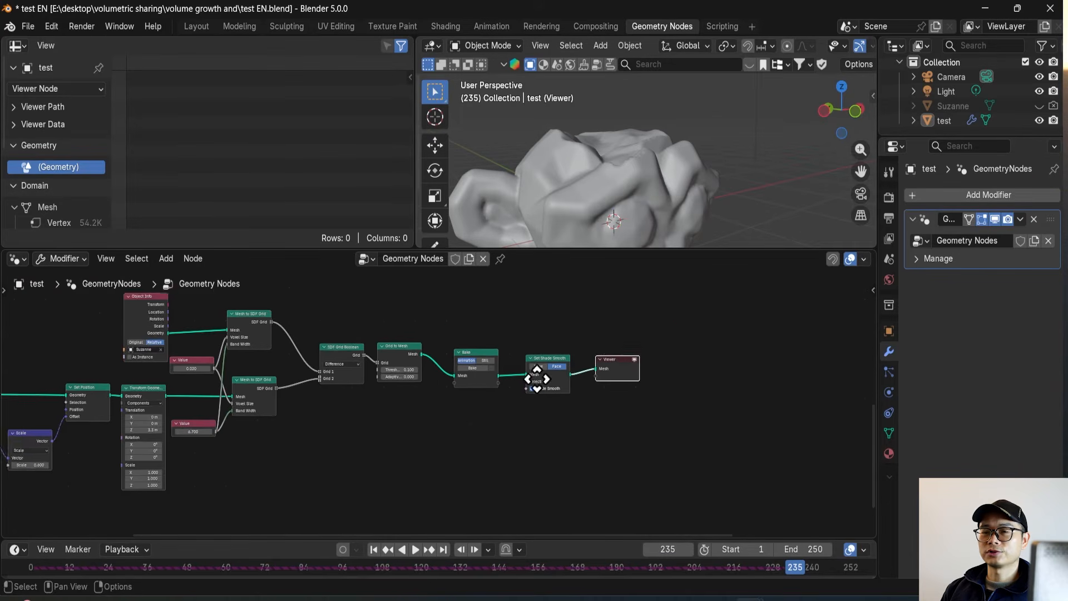
{"action": "scroll", "coordinate": [560, 378], "scroll_direction": "down", "scroll_amount": 8}
{"action": "middle_click_drag", "start_coordinate": [534, 441], "coordinate": [498, 406]}
{"action": "scroll", "coordinate": [496, 403], "scroll_direction": "up", "scroll_amount": 4}
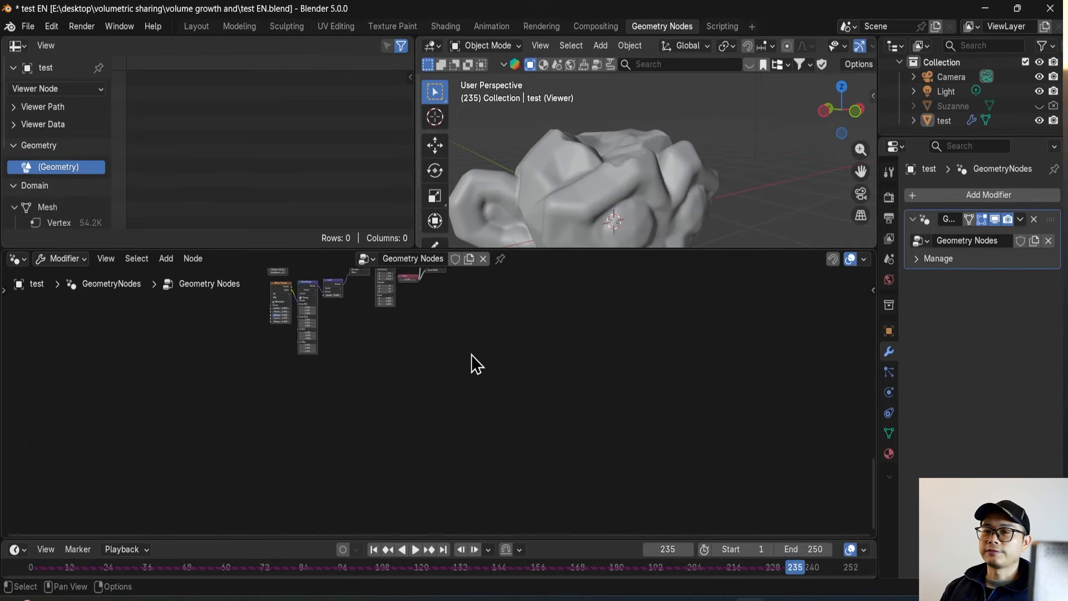
{"action": "middle_click_drag", "start_coordinate": [673, 173], "coordinate": [639, 167], "text": "shift"}
{"action": "scroll", "coordinate": [666, 155], "scroll_direction": "down", "scroll_amount": 3}
{"action": "scroll", "coordinate": [479, 355], "scroll_direction": "down", "scroll_amount": 1}
{"action": "middle_click_drag", "start_coordinate": [479, 355], "coordinate": [467, 483]}
{"action": "scroll", "coordinate": [523, 425], "scroll_direction": "up", "scroll_amount": 2}
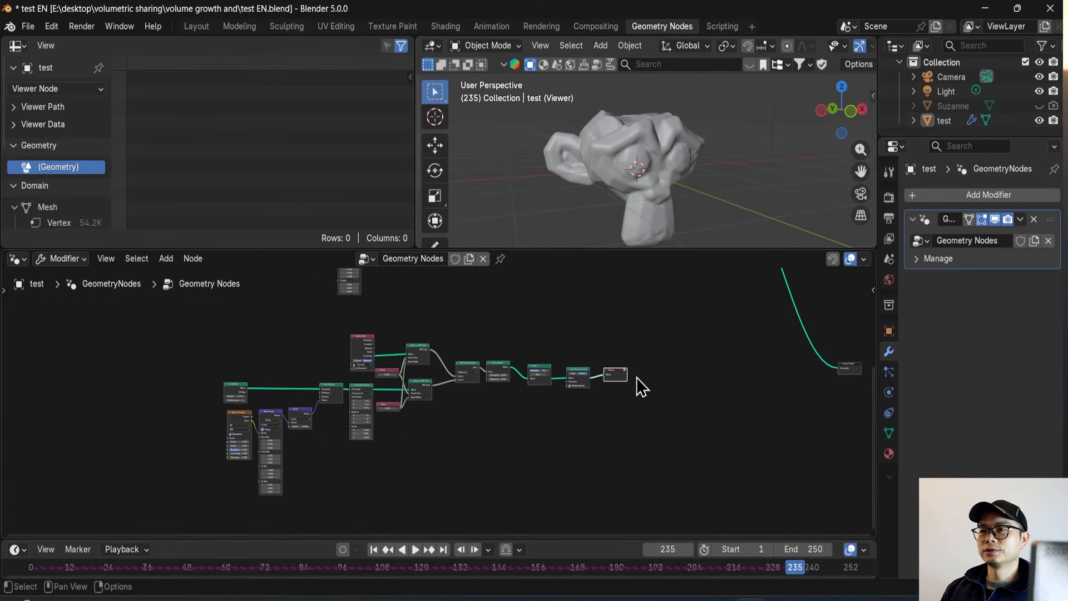
Step: Remove the Viewer after Set Shade Smooth and add a new Ico Sphere node in the empty area below the displacement nodes
{"action": "key", "text": "ctrl+x"}
{"action": "middle_click_drag", "start_coordinate": [615, 408], "coordinate": [602, 361]}
{"action": "scroll", "coordinate": [390, 402], "scroll_direction": "up", "scroll_amount": 2}
{"action": "middle_click_drag", "start_coordinate": [376, 402], "coordinate": [409, 357]}
{"action": "scroll", "coordinate": [409, 365], "scroll_direction": "up", "scroll_amount": 1}
{"action": "middle_click_drag", "start_coordinate": [347, 414], "coordinate": [371, 405]}
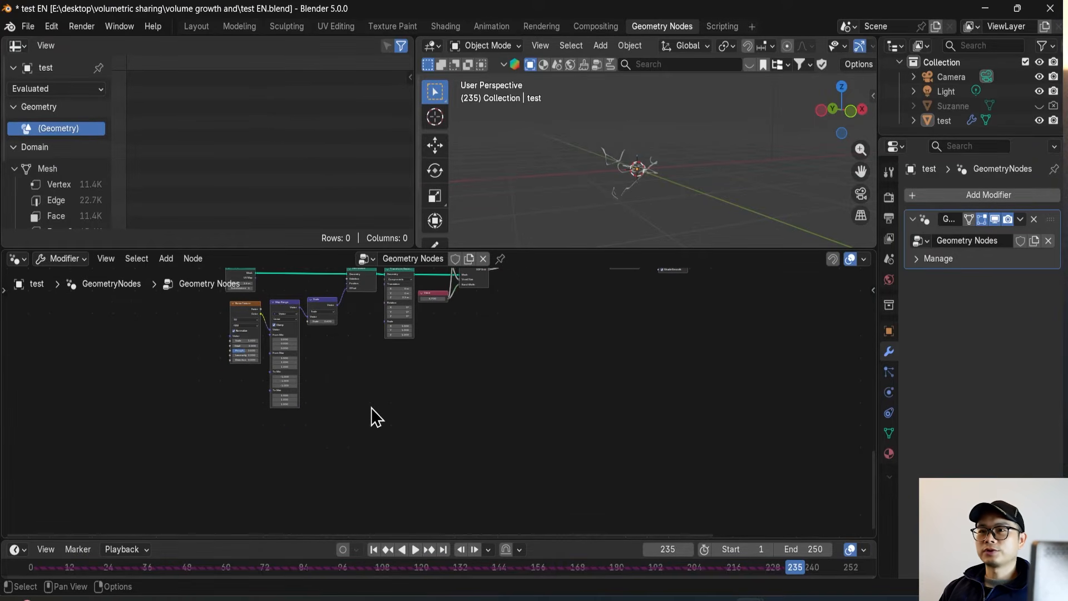
{"action": "middle_click_drag", "start_coordinate": [362, 417], "coordinate": [377, 422]}
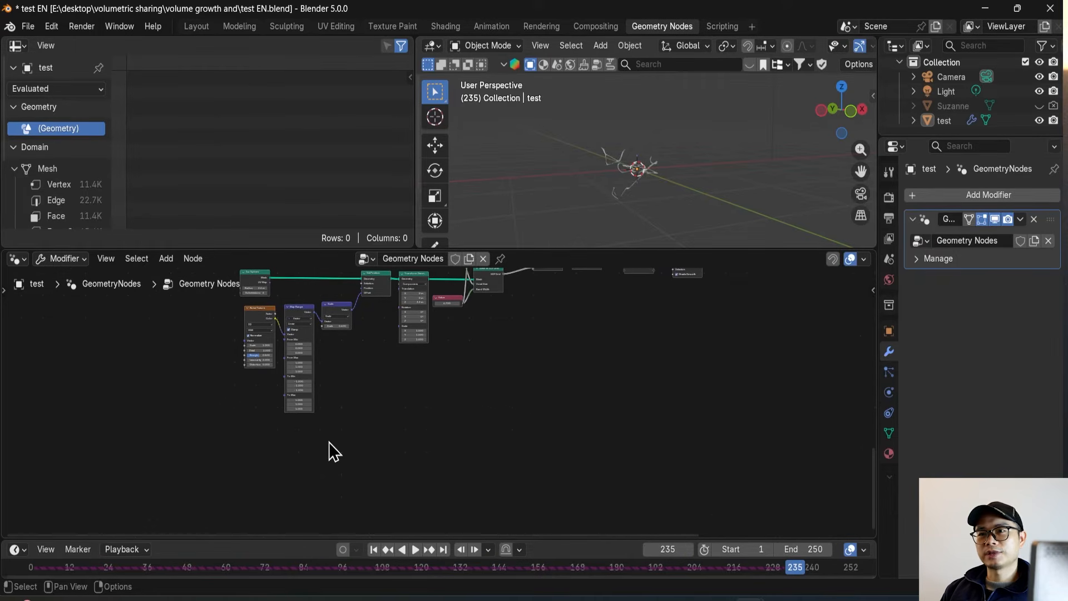
{"action": "middle_click_drag", "start_coordinate": [313, 446], "coordinate": [336, 446]}
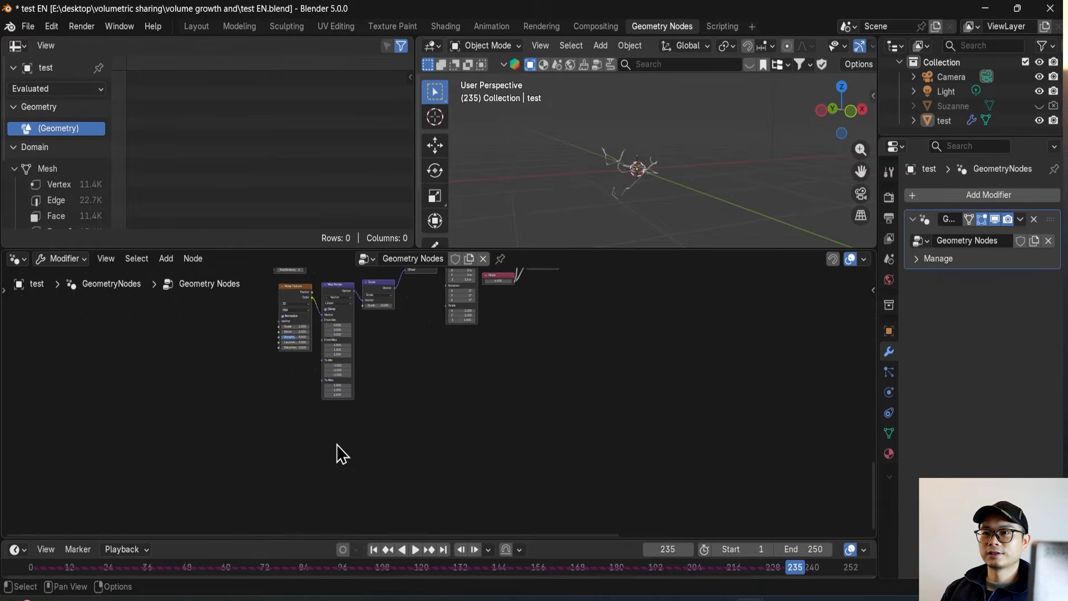
{"action": "scroll", "coordinate": [336, 445], "scroll_direction": "up", "scroll_amount": 1}
{"action": "key", "text": "shift+a"}
{"action": "type", "text": "sph"}
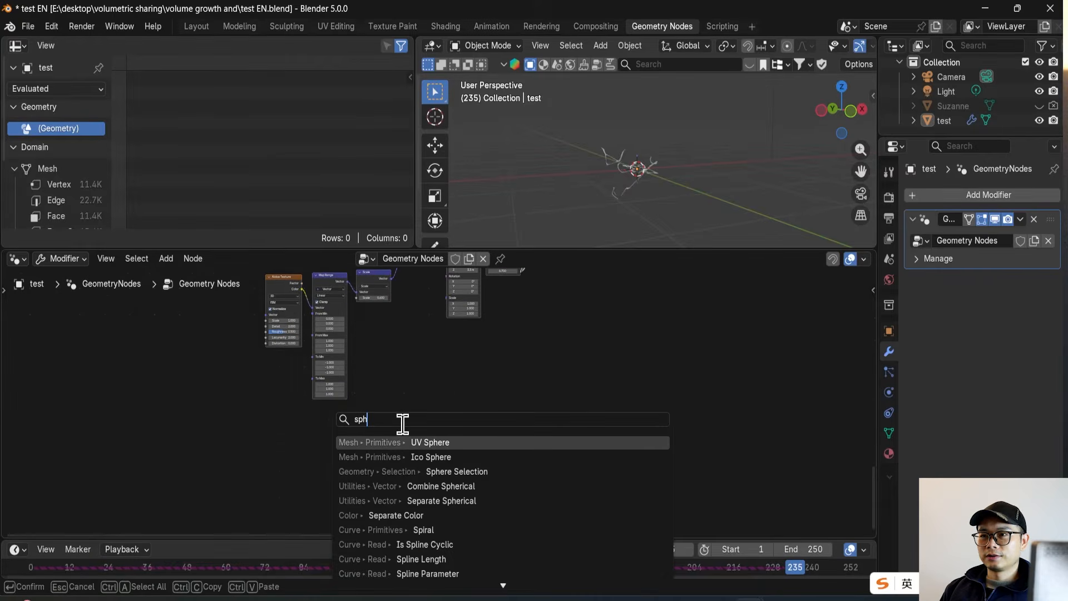
{"action": "left_click", "coordinate": [468, 457]}
{"action": "left_click", "coordinate": [325, 452]}
{"action": "scroll", "coordinate": [472, 413], "scroll_direction": "up", "scroll_amount": 5}
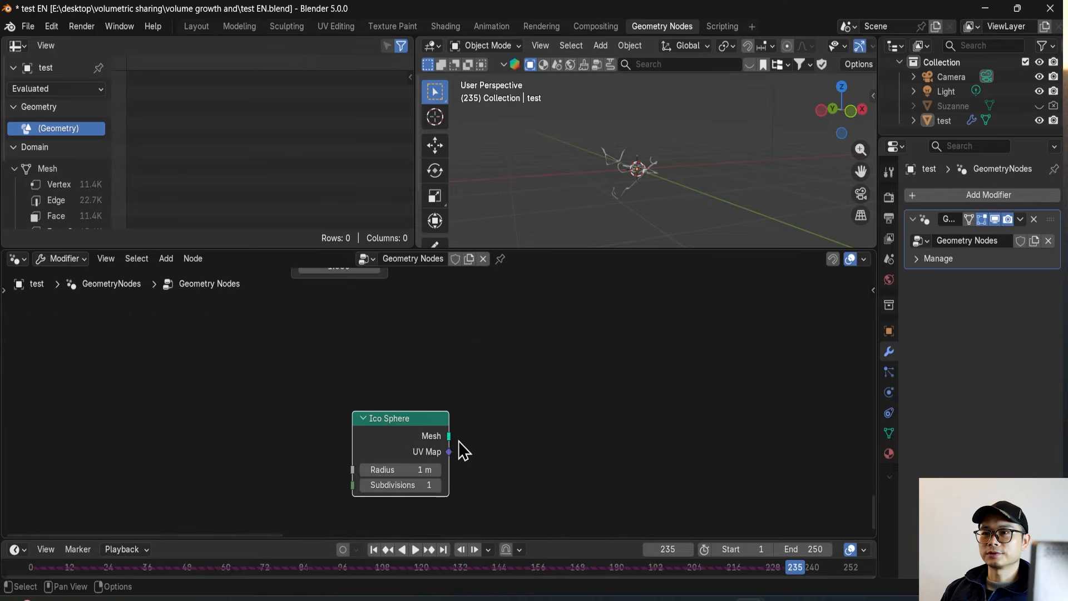
{"action": "scroll", "coordinate": [489, 425], "scroll_direction": "down", "scroll_amount": 1}
{"action": "middle_click_drag", "start_coordinate": [488, 427], "coordinate": [381, 422]}
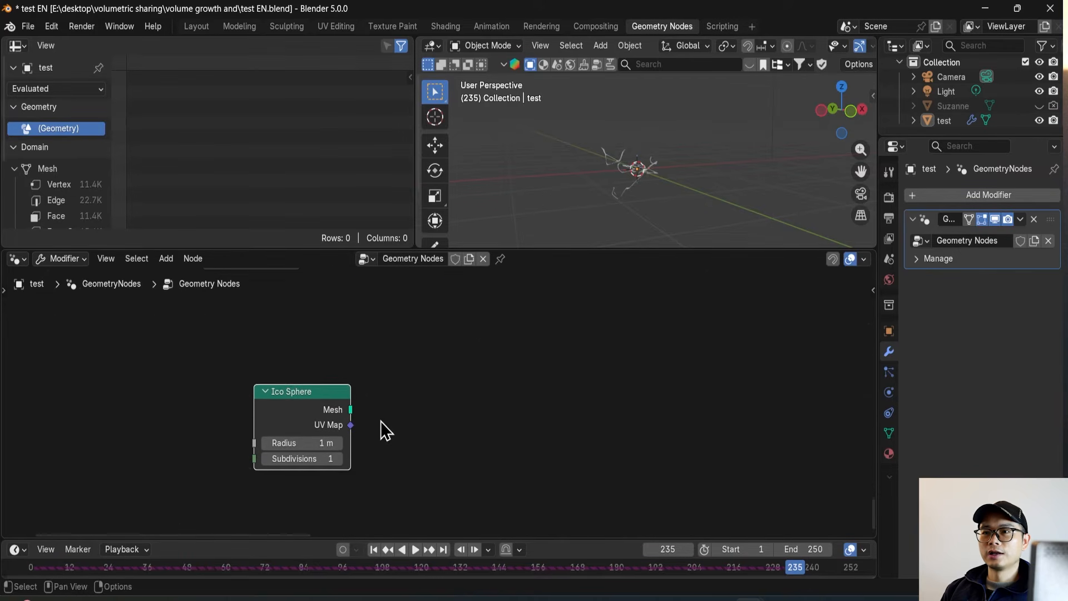
Step: Preview the new Ico Sphere through a Viewer placed well apart from it, and set its Subdivisions to 2
{"action": "scroll", "coordinate": [345, 449], "scroll_direction": "up", "scroll_amount": 1}
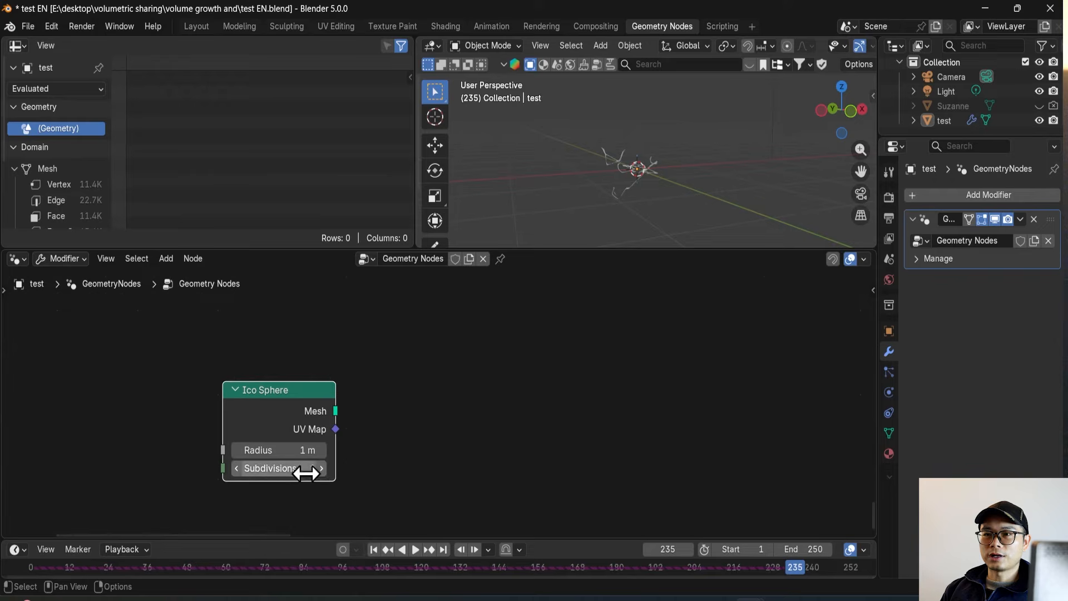
{"action": "left_click", "coordinate": [306, 399], "text": "ctrl+shift"}
{"action": "left_click_drag", "start_coordinate": [417, 311], "coordinate": [715, 370]}
{"action": "key", "text": "shift+a"}
{"action": "mouse_move", "coordinate": [477, 376]}
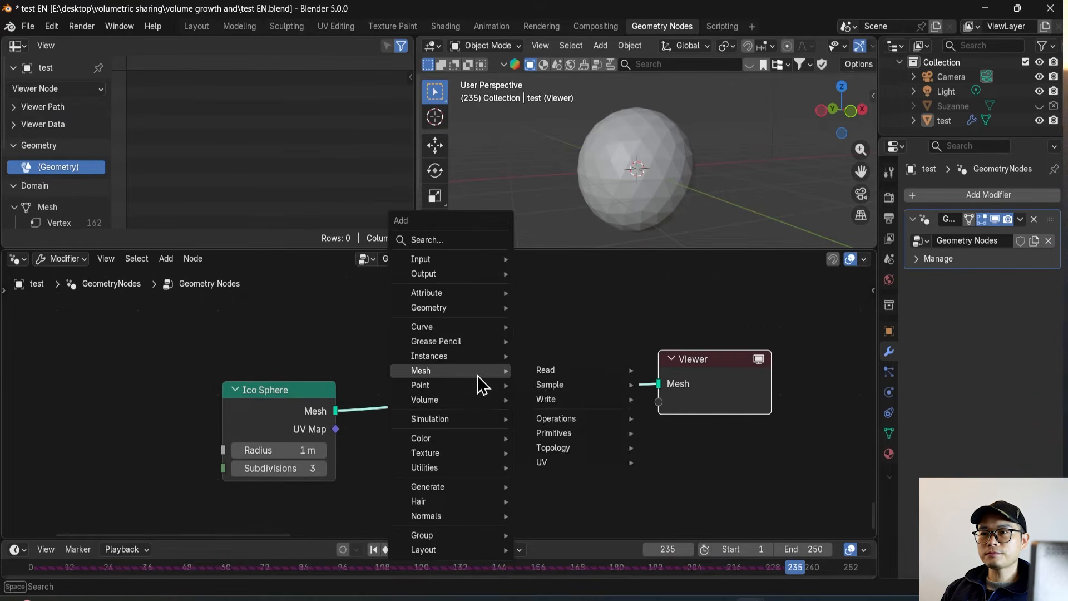
{"action": "left_click", "coordinate": [237, 473]}
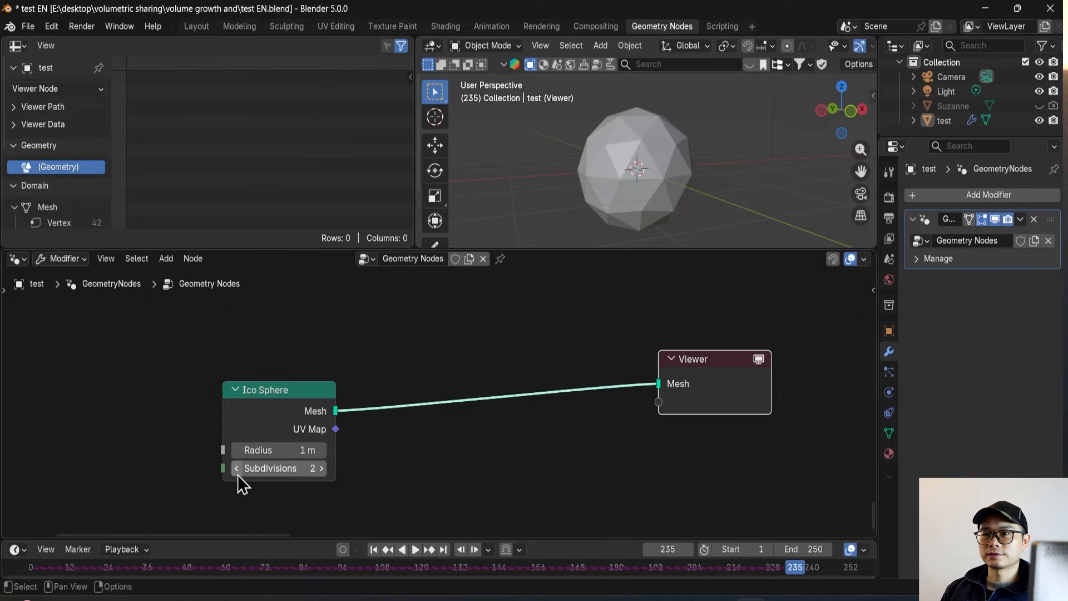
{"action": "key", "text": "shift+a"}
{"action": "mouse_move", "coordinate": [466, 395]}
{"action": "type", "text": "cur"}
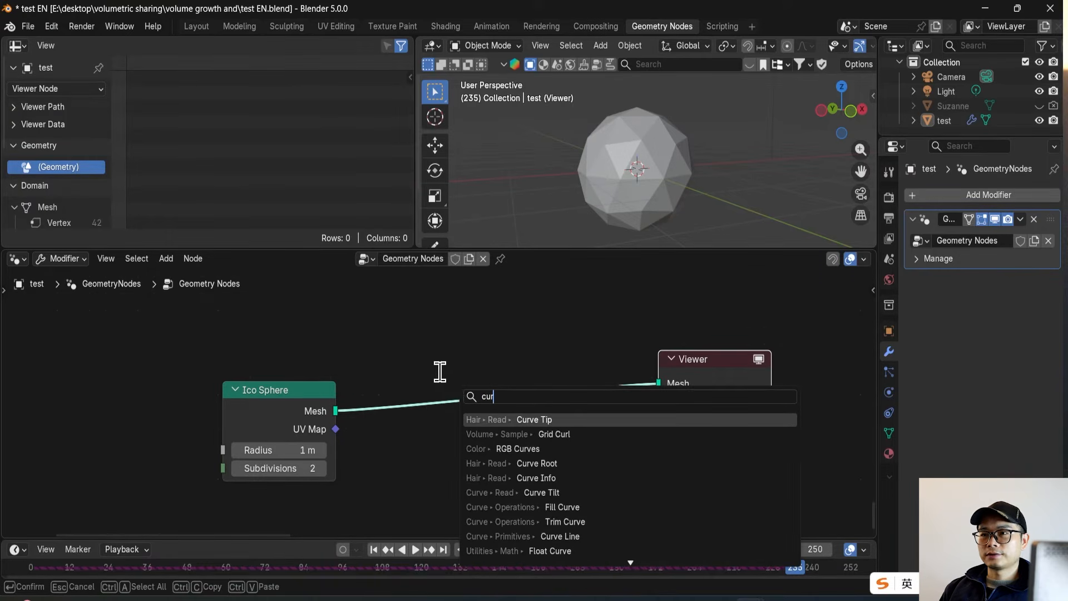
{"action": "key", "text": "Escape"}
Step: Move the Viewer farther away and insert a Mesh to Curve node in Edges mode between the Ico Sphere and the Viewer
{"action": "left_click_drag", "start_coordinate": [739, 394], "coordinate": [849, 408]}
{"action": "middle_click_drag", "start_coordinate": [488, 386], "coordinate": [363, 372]}
{"action": "left_click_drag", "start_coordinate": [699, 363], "coordinate": [786, 380]}
{"action": "scroll", "coordinate": [333, 373], "scroll_direction": "down", "scroll_amount": 2}
{"action": "middle_click_drag", "start_coordinate": [333, 373], "coordinate": [335, 390]}
{"action": "key", "text": "shift+a"}
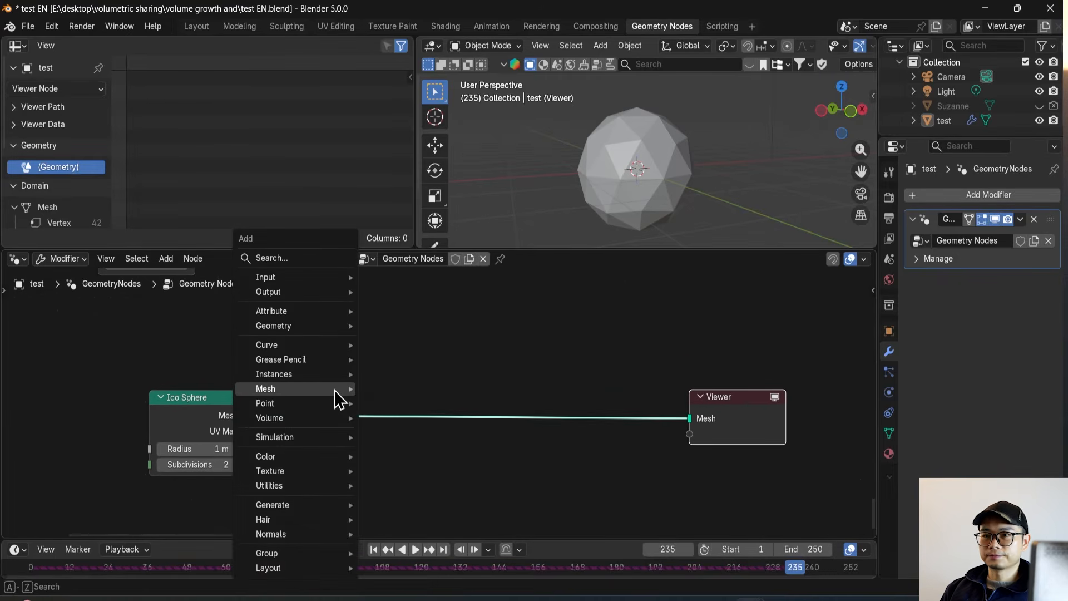
{"action": "mouse_move", "coordinate": [335, 390]}
{"action": "type", "text": "mesht o"}
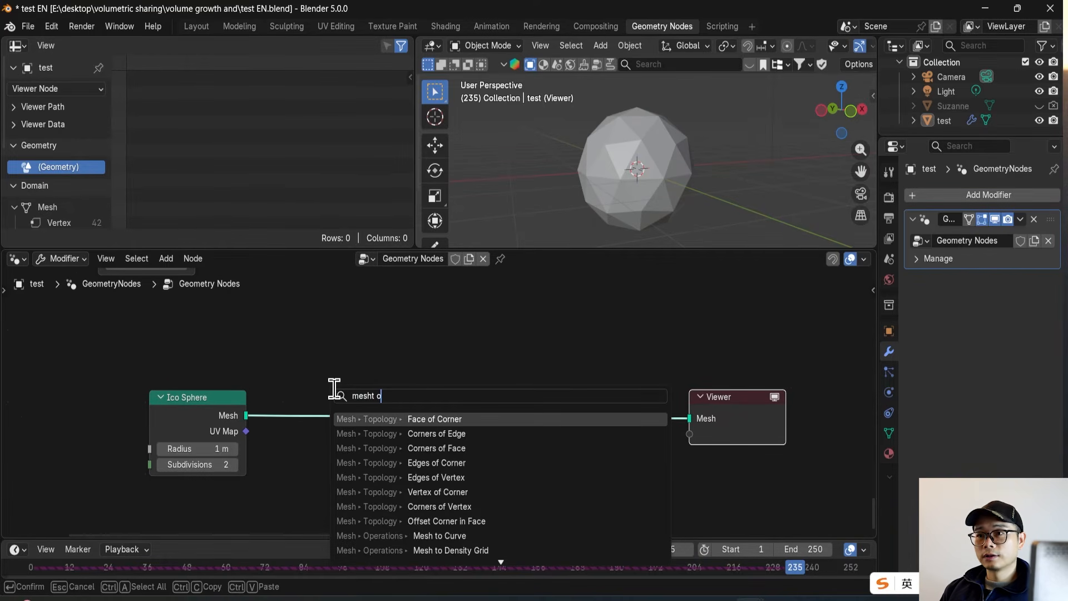
{"action": "key", "text": "BackSpace"}
{"action": "left_click", "coordinate": [486, 417]}
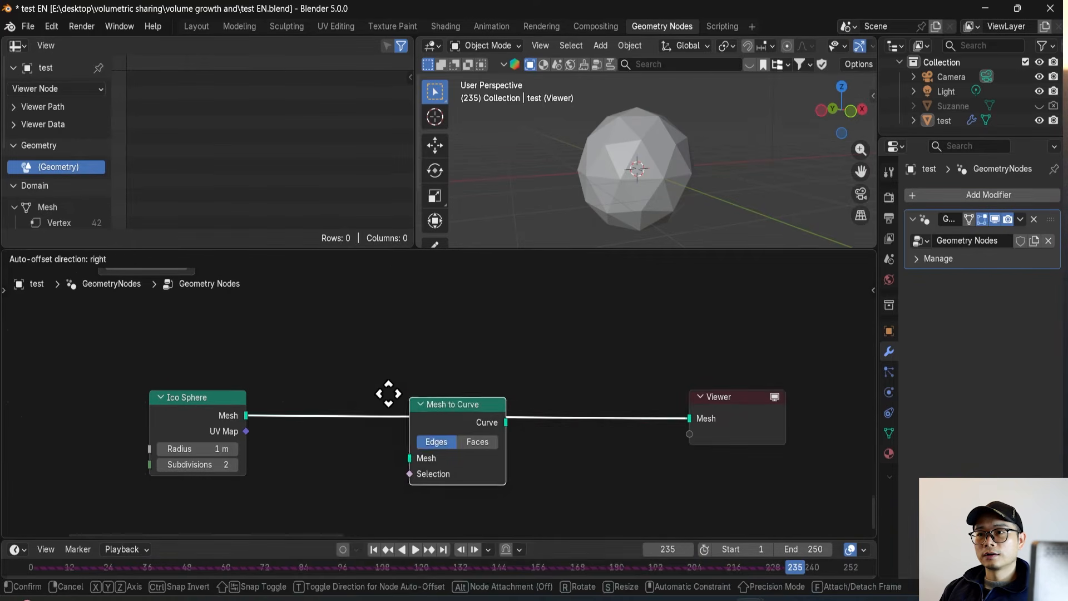
{"action": "left_click", "coordinate": [379, 389]}
{"action": "scroll", "coordinate": [472, 408], "scroll_direction": "up", "scroll_amount": 1}
{"action": "middle_click_drag", "start_coordinate": [473, 408], "coordinate": [440, 404]}
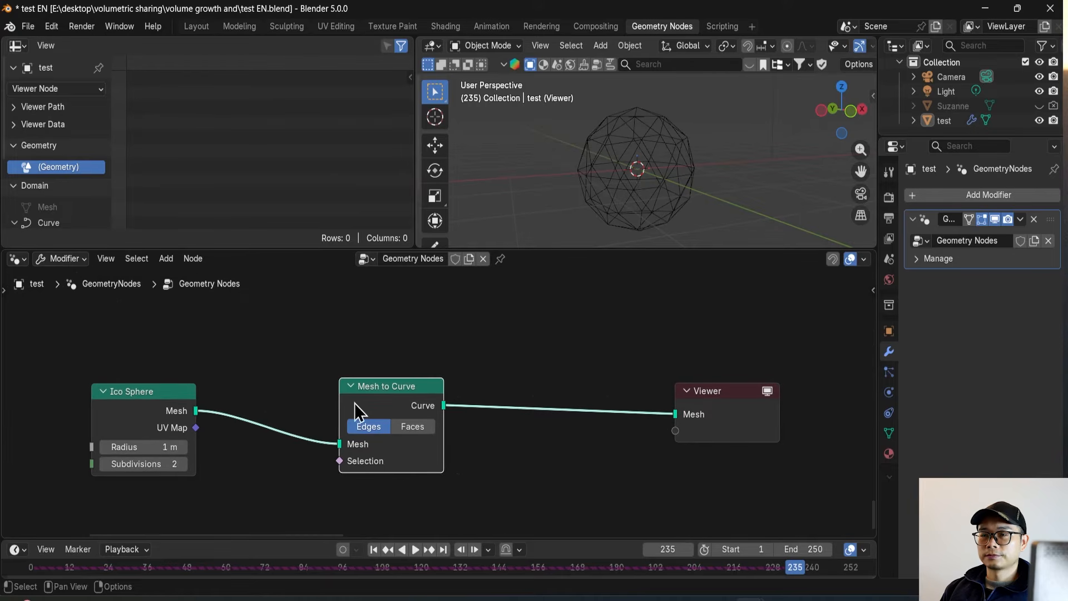
Step: Insert a Set Position node between the Ico Sphere and Mesh to Curve
{"action": "key", "text": "shift+a"}
{"action": "type", "text": "set"}
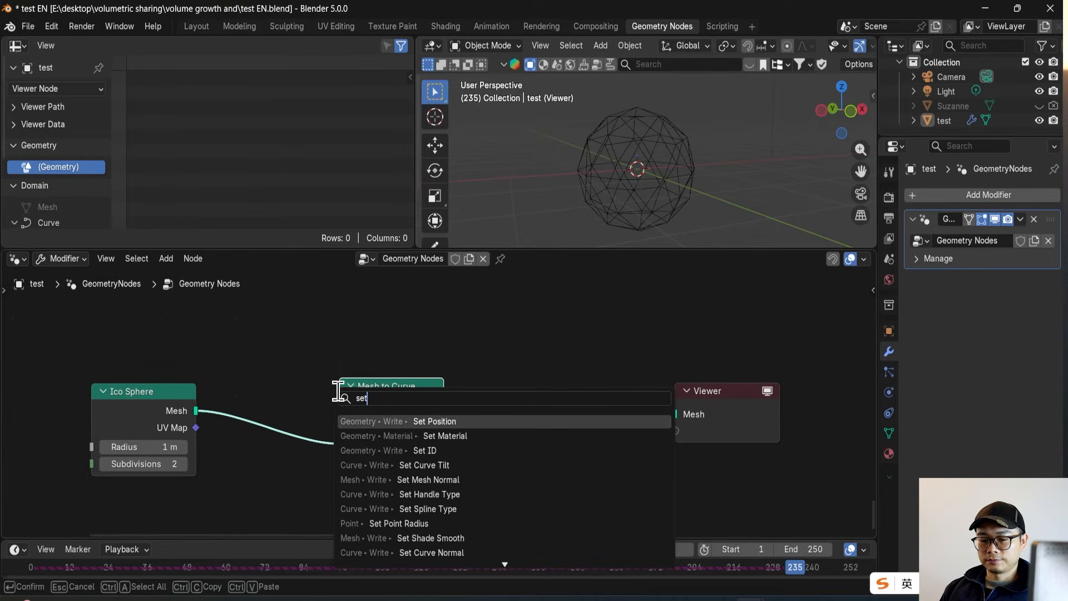
{"action": "type", "text": " p"}
{"action": "key", "text": "Return"}
{"action": "left_click", "coordinate": [243, 384]}
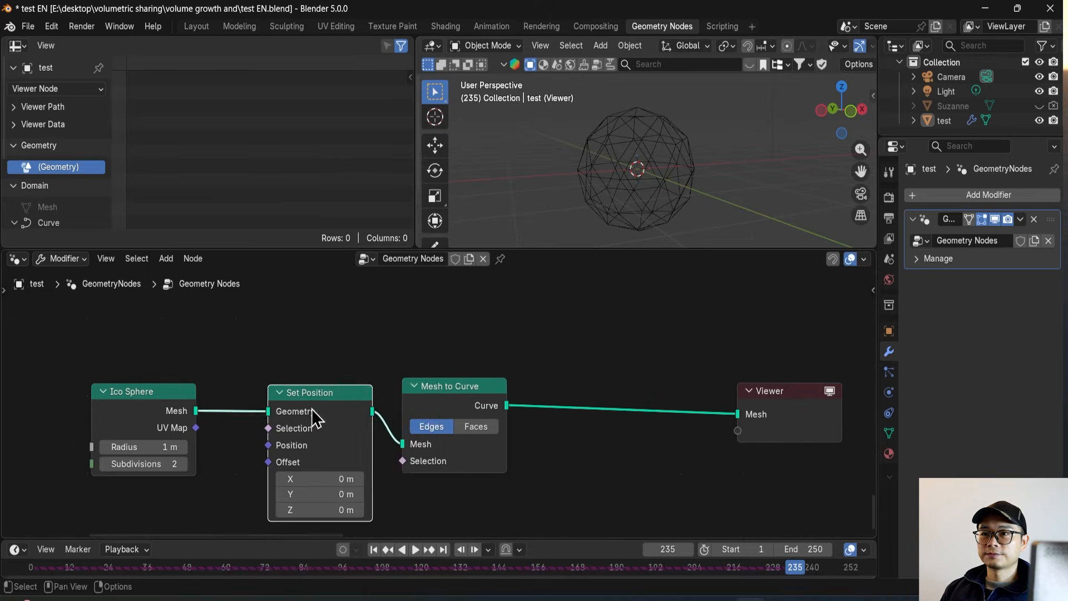
Step: Duplicate the Noise Texture, Map Range and Scale nodes and place the copies below the new Ico Sphere branch
{"action": "middle_click_drag", "start_coordinate": [311, 409], "coordinate": [398, 376]}
{"action": "scroll", "coordinate": [396, 377], "scroll_direction": "down", "scroll_amount": 1}
{"action": "scroll", "coordinate": [365, 432], "scroll_direction": "down", "scroll_amount": 1}
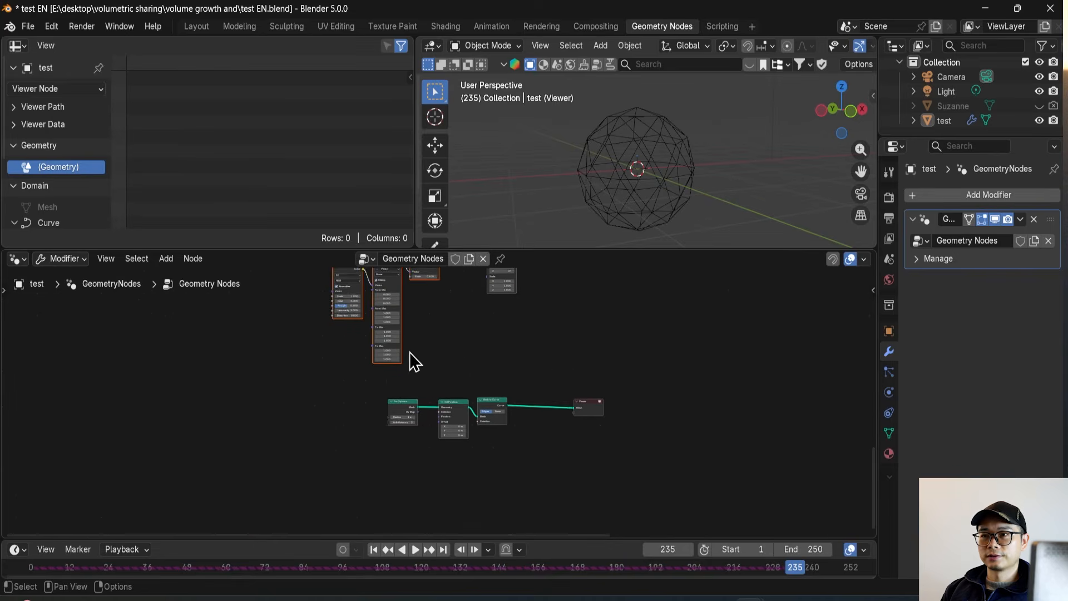
{"action": "key", "text": "g"}
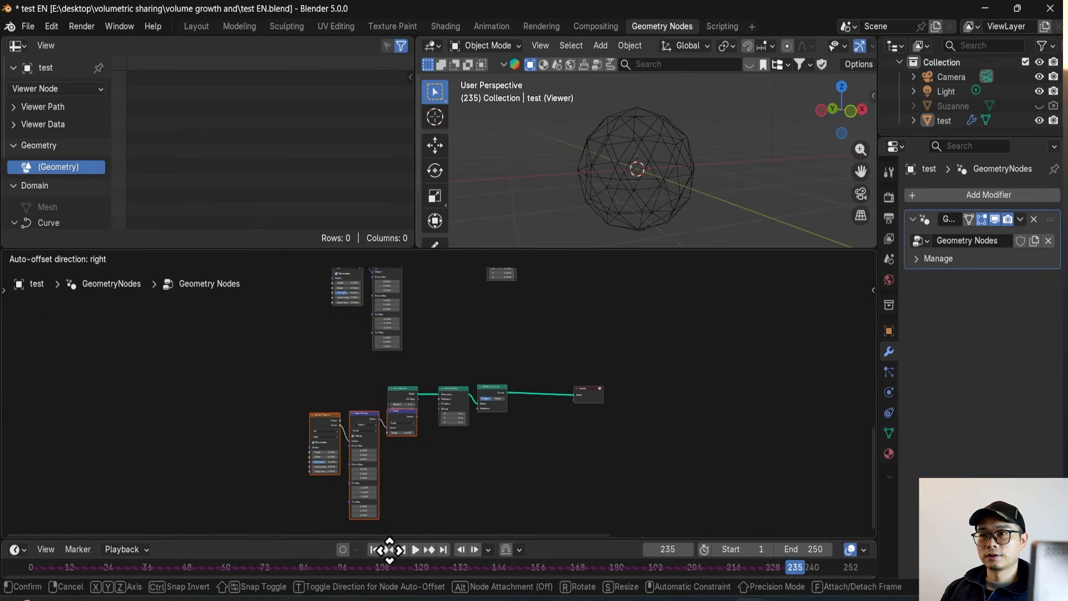
{"action": "left_click", "coordinate": [392, 456]}
Step: Connect the copied Scale node's Vector output to the Offset of the new Set Position node
{"action": "middle_click_drag", "start_coordinate": [435, 318], "coordinate": [473, 463]}
{"action": "scroll", "coordinate": [473, 463], "scroll_direction": "up", "scroll_amount": 4}
{"action": "scroll", "coordinate": [473, 463], "scroll_direction": "up", "scroll_amount": 2}
{"action": "middle_click_drag", "start_coordinate": [472, 422], "coordinate": [481, 315]}
{"action": "scroll", "coordinate": [470, 399], "scroll_direction": "up", "scroll_amount": 8}
{"action": "middle_click_drag", "start_coordinate": [515, 357], "coordinate": [496, 449]}
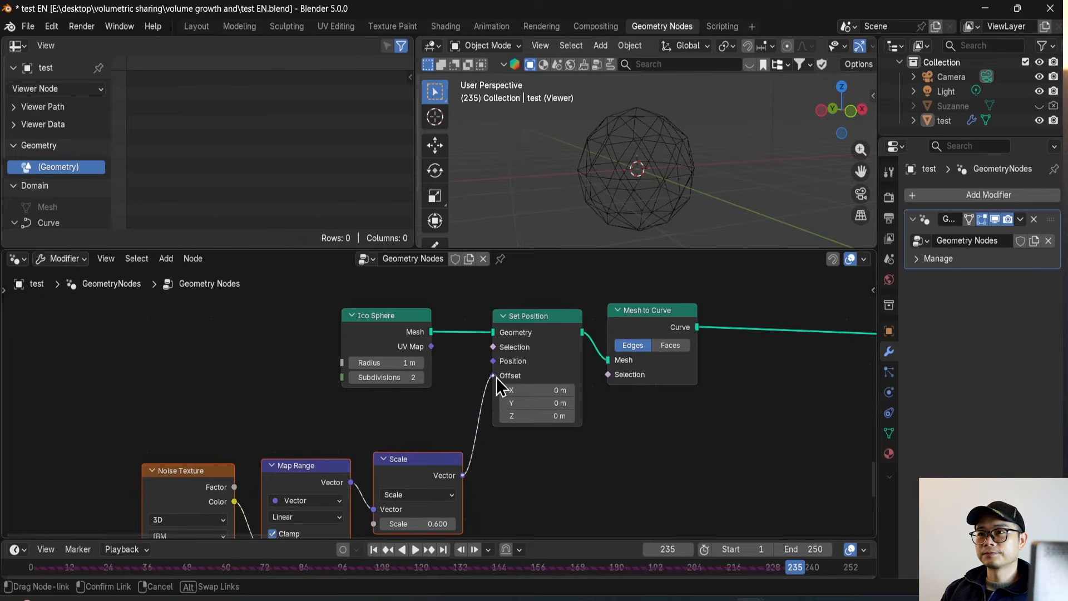
{"action": "left_click_drag", "start_coordinate": [496, 378], "coordinate": [497, 377]}
Step: Duplicate the Scene Time and Multiply nodes and place the copies before the new Noise Texture, feeding its Scale
{"action": "scroll", "coordinate": [490, 413], "scroll_direction": "down", "scroll_amount": 2}
{"action": "middle_click_drag", "start_coordinate": [492, 413], "coordinate": [466, 354]}
{"action": "scroll", "coordinate": [379, 411], "scroll_direction": "up", "scroll_amount": 1}
{"action": "middle_click_drag", "start_coordinate": [350, 431], "coordinate": [417, 455]}
{"action": "scroll", "coordinate": [417, 452], "scroll_direction": "down", "scroll_amount": 6}
{"action": "middle_click_drag", "start_coordinate": [419, 332], "coordinate": [480, 534]}
{"action": "scroll", "coordinate": [463, 439], "scroll_direction": "down", "scroll_amount": 1}
{"action": "scroll", "coordinate": [476, 362], "scroll_direction": "up", "scroll_amount": 5}
{"action": "middle_click_drag", "start_coordinate": [486, 398], "coordinate": [505, 386]}
{"action": "left_click_drag", "start_coordinate": [504, 386], "coordinate": [457, 317]}
{"action": "key", "text": "shift+d"}
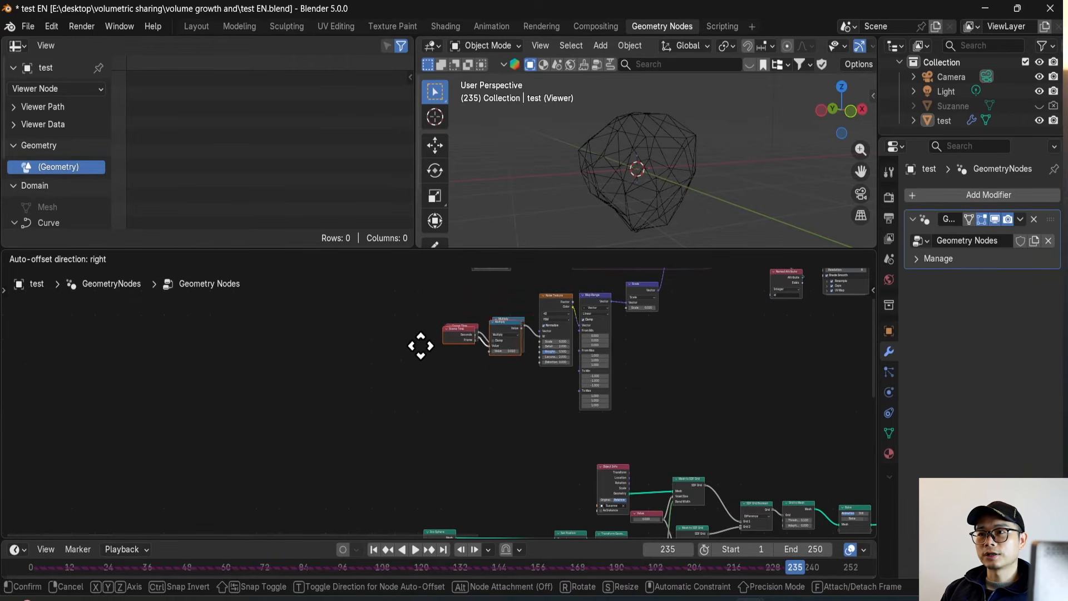
{"action": "left_click", "coordinate": [271, 488]}
{"action": "middle_click_drag", "start_coordinate": [358, 494], "coordinate": [369, 330]}
{"action": "scroll", "coordinate": [371, 321], "scroll_direction": "down", "scroll_amount": 1}
Step: Switch the new Noise Texture to 4D and move the Multiply link from Scale to its W input
{"action": "left_click", "coordinate": [519, 430]}
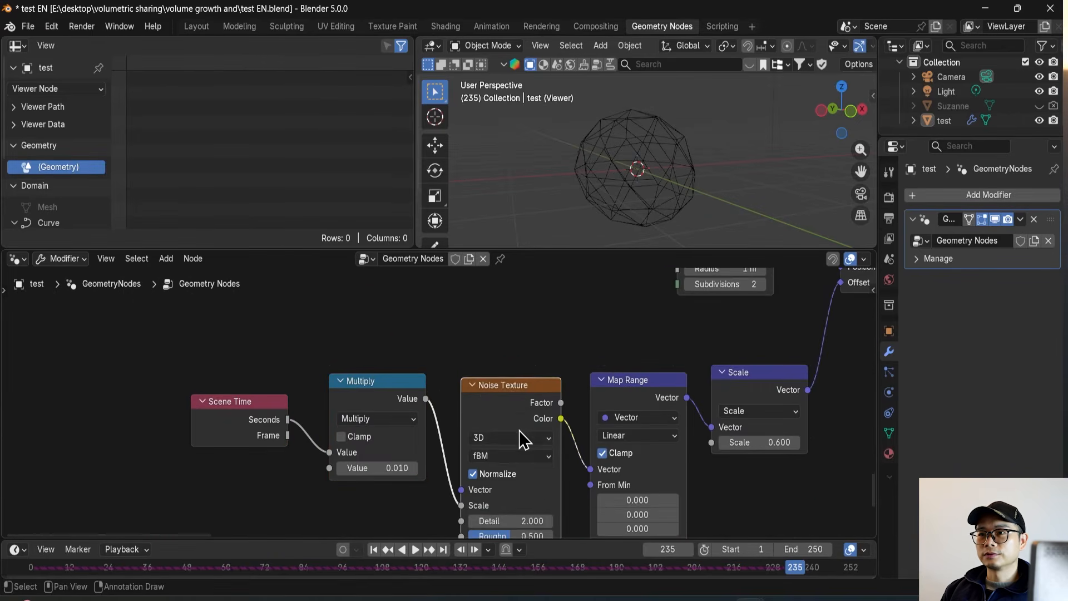
{"action": "left_click", "coordinate": [518, 438]}
{"action": "left_click", "coordinate": [509, 522]}
{"action": "middle_click_drag", "start_coordinate": [533, 461], "coordinate": [534, 425]}
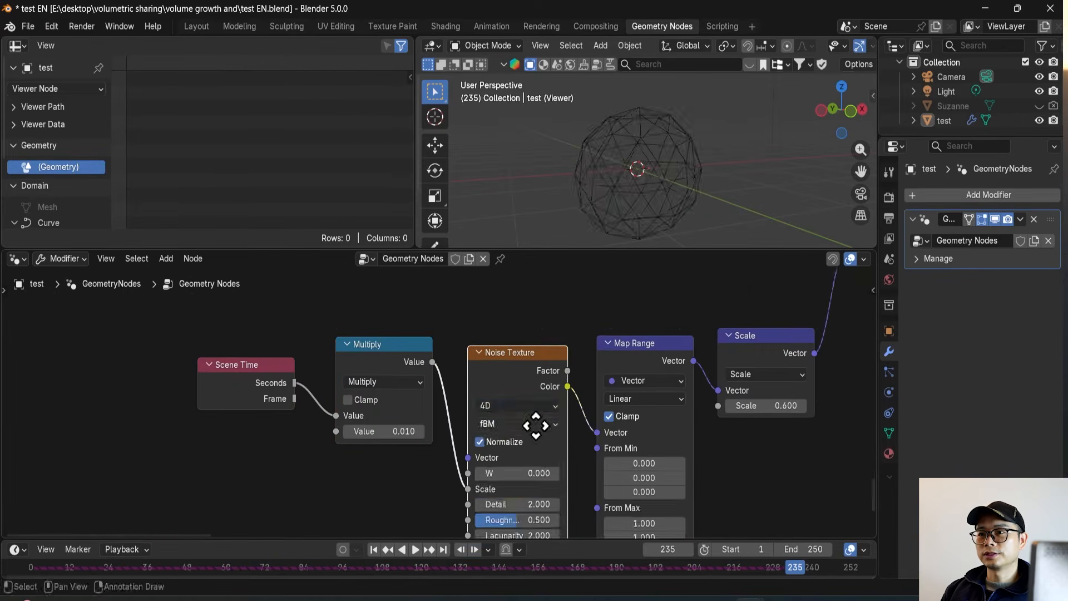
{"action": "right_click_drag", "start_coordinate": [448, 448], "coordinate": [456, 440], "text": "ctrl"}
{"action": "left_click_drag", "start_coordinate": [476, 480], "coordinate": [480, 476]}
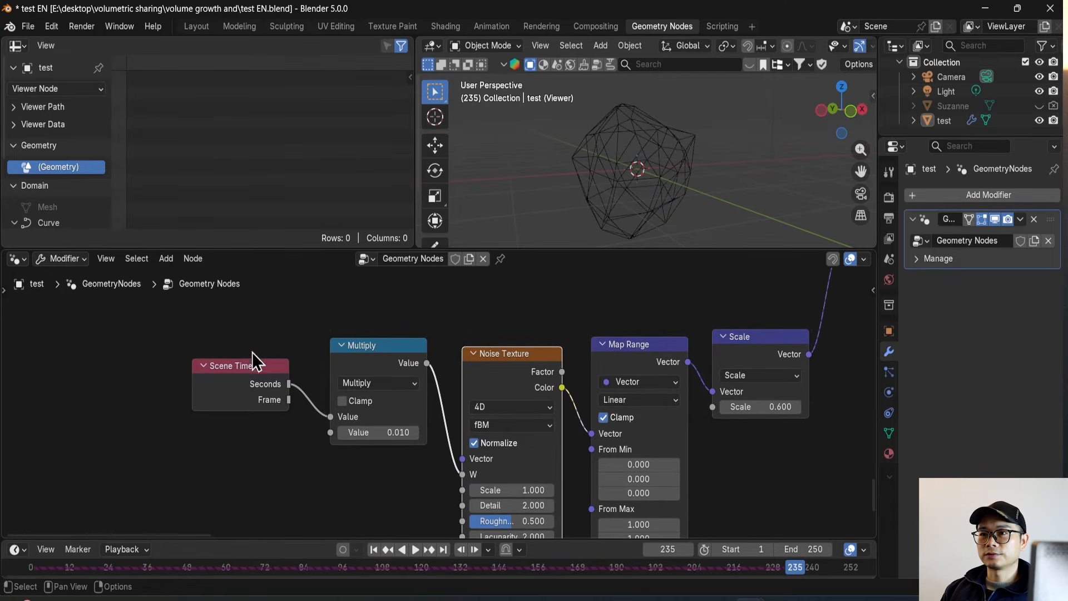
Step: Set the copied Multiply node's value to 0.1 and play the animation to judge the noise speed
{"action": "left_click", "coordinate": [401, 428]}
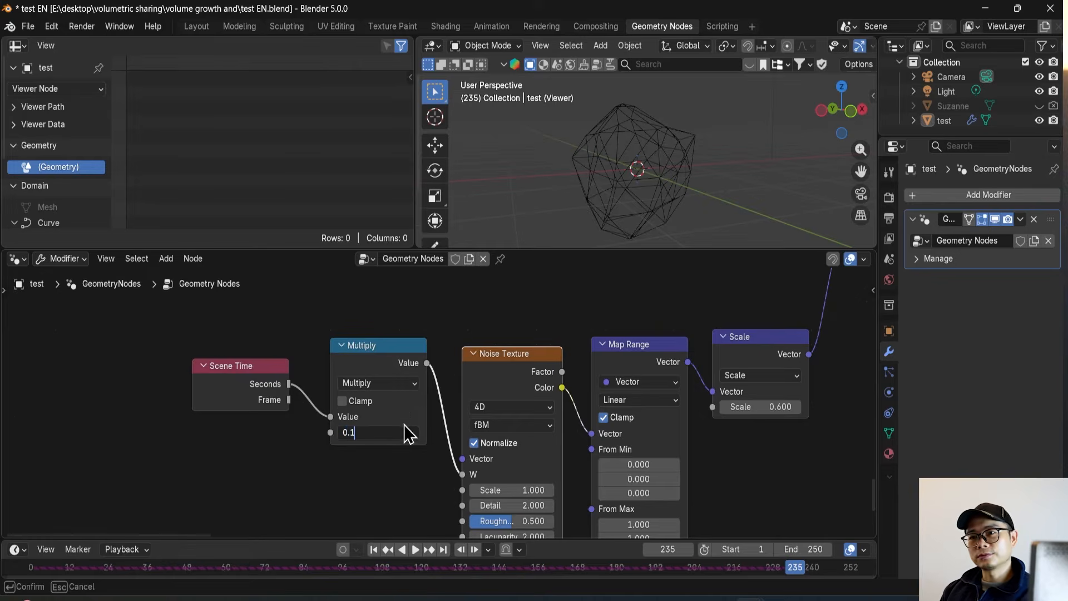
{"action": "key", "text": "Return"}
{"action": "key", "text": "space"}
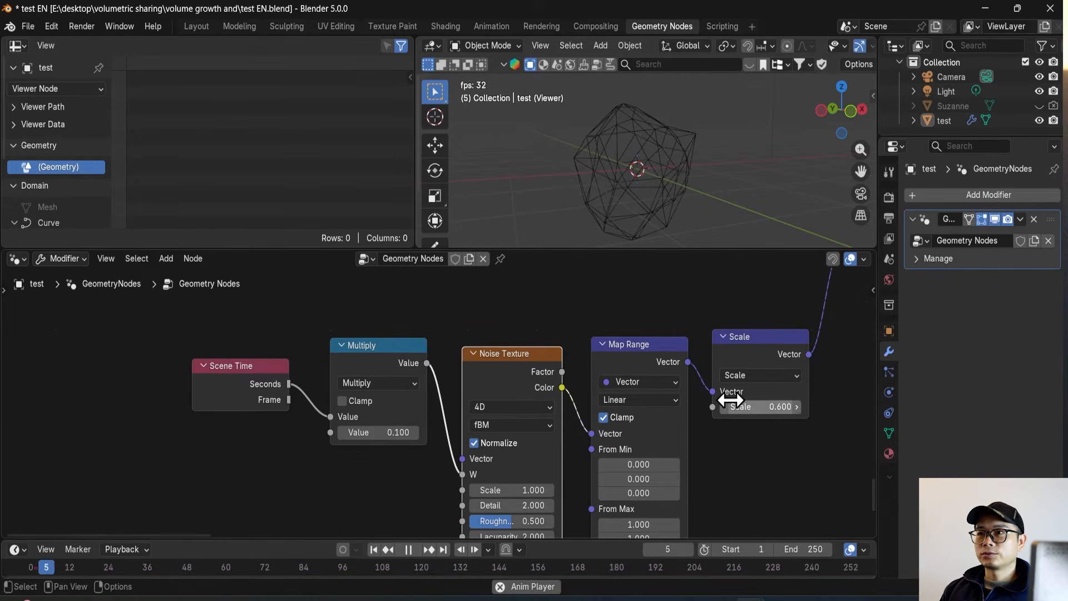
{"action": "key", "text": "space"}
Step: Set the copied Multiply node's value to 0.2 and play back the animation
{"action": "left_click", "coordinate": [390, 432]}
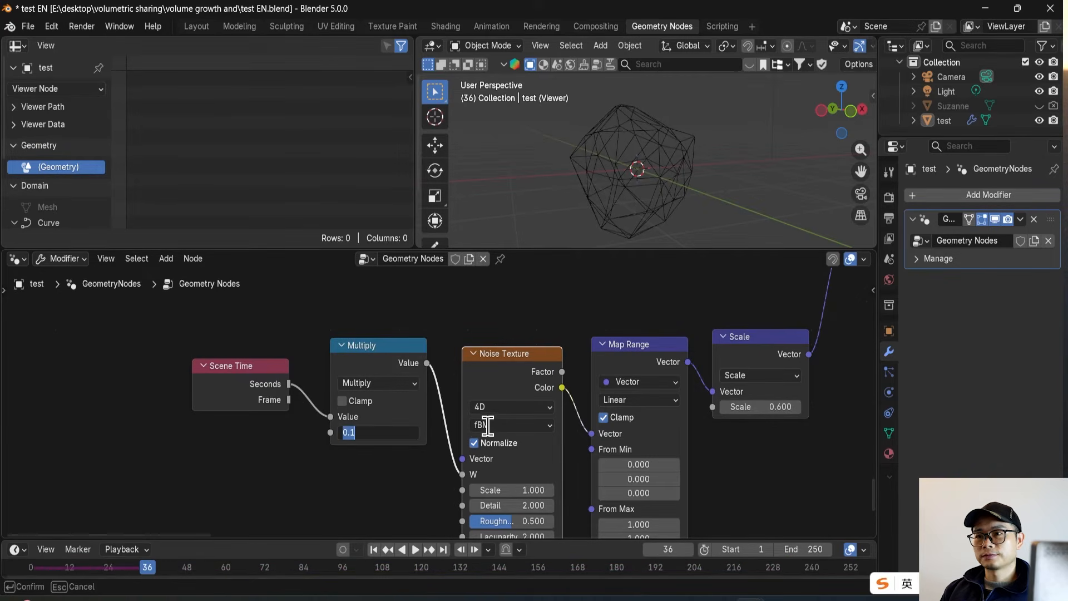
{"action": "type", "text": "0.2"}
{"action": "key", "text": "Return"}
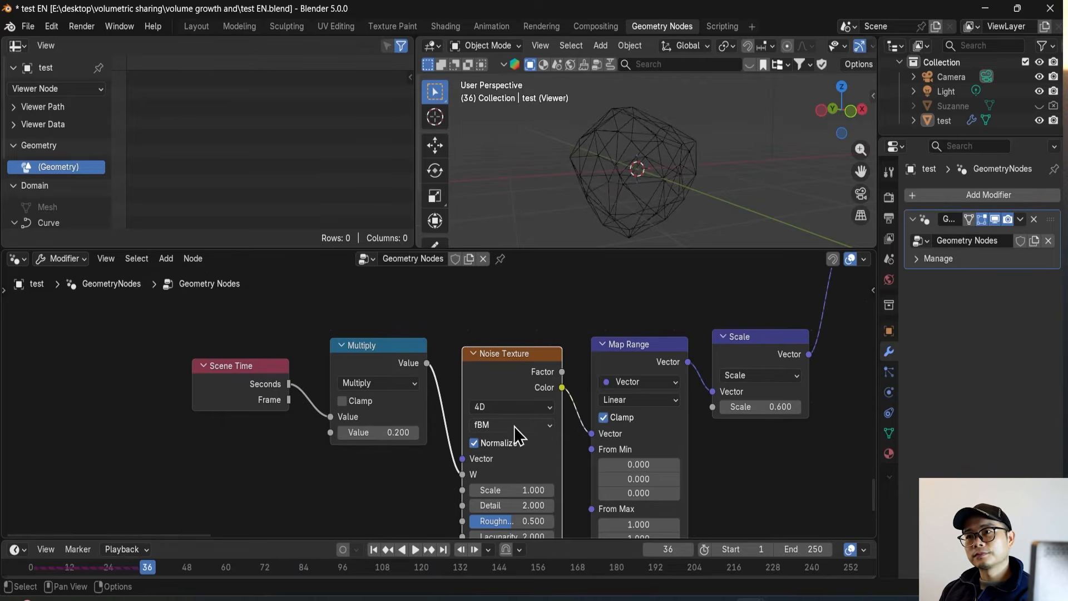
{"action": "key", "text": "space"}
{"action": "scroll", "coordinate": [514, 426], "scroll_direction": "down", "scroll_amount": 3}
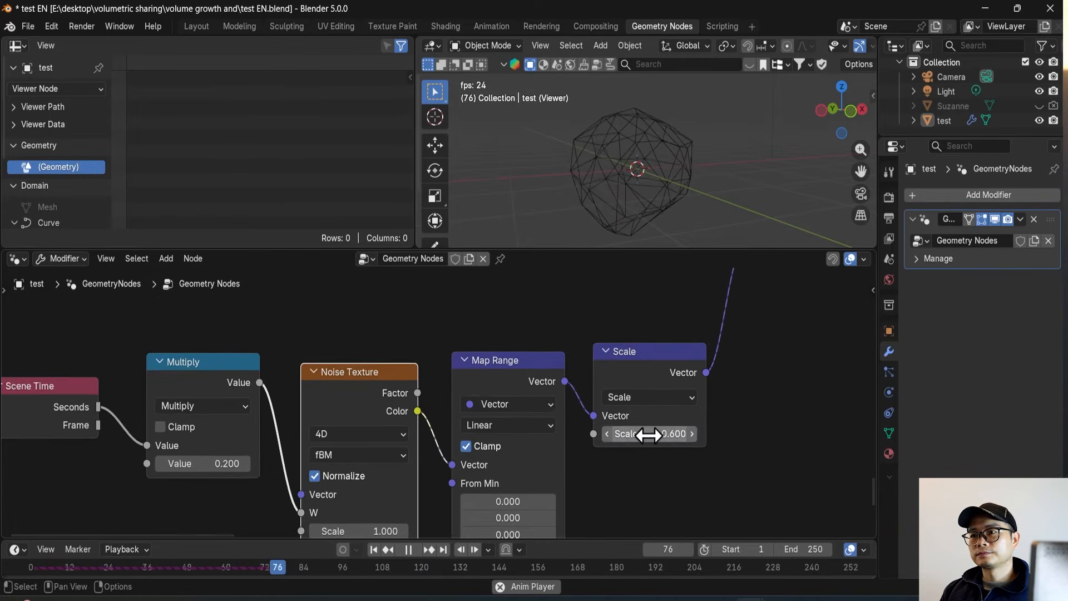
{"action": "key", "text": "space"}
Step: Raise the copied Scale node's factor to 4 and play the animation to check the displacement strength
{"action": "scroll", "coordinate": [649, 443], "scroll_direction": "up", "scroll_amount": 3}
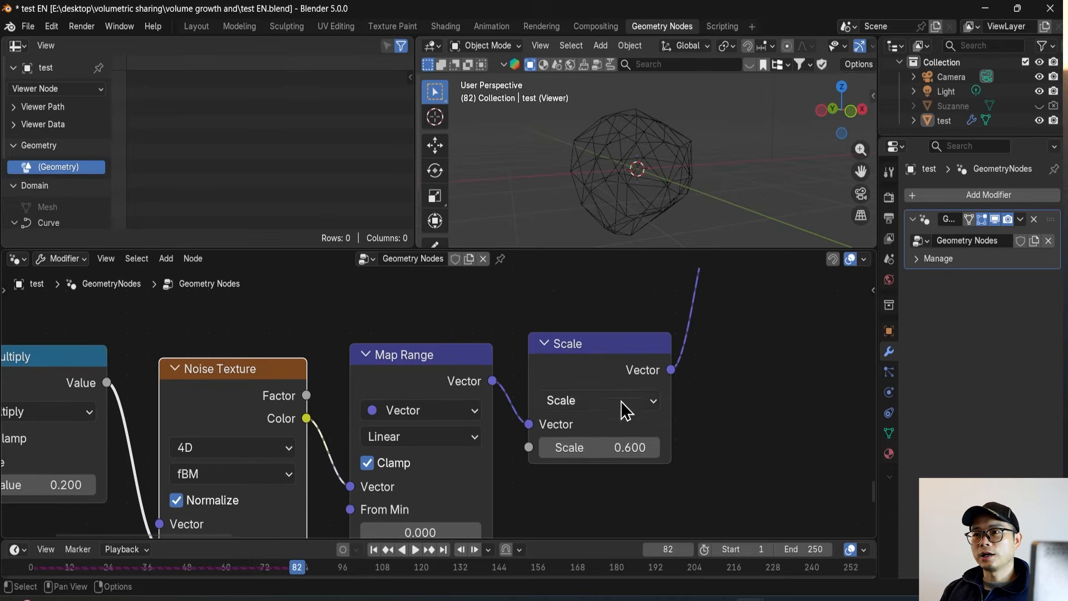
{"action": "left_click_drag", "start_coordinate": [593, 342], "coordinate": [616, 358]}
{"action": "left_click_drag", "start_coordinate": [655, 463], "coordinate": [684, 460]}
{"action": "key", "text": "space"}
{"action": "key", "text": "space"}
{"action": "key", "text": "space"}
{"action": "scroll", "coordinate": [633, 429], "scroll_direction": "down", "scroll_amount": 8}
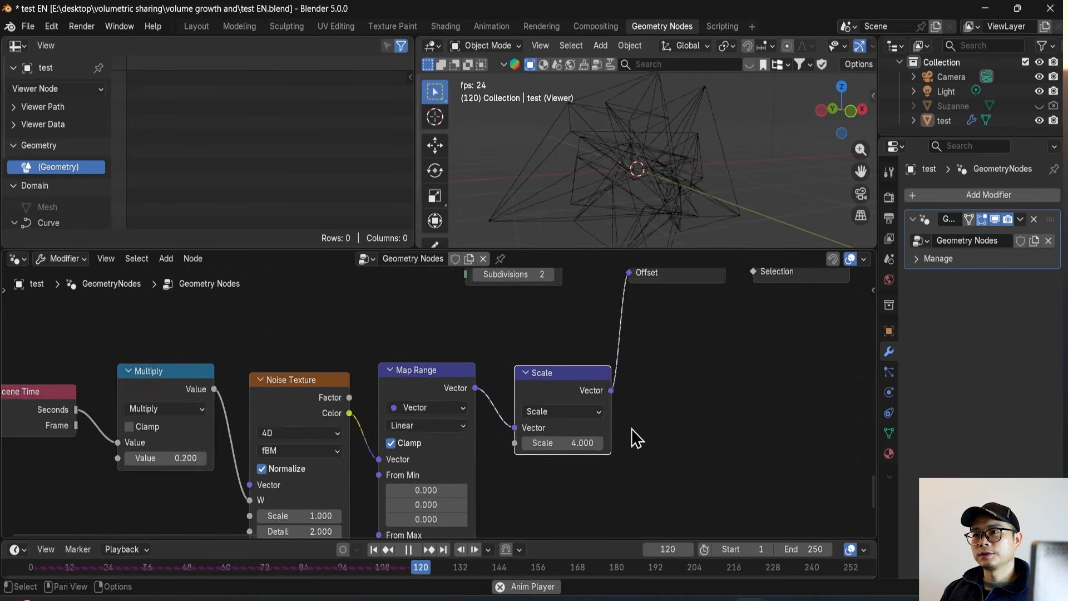
{"action": "middle_click_drag", "start_coordinate": [622, 430], "coordinate": [570, 455]}
{"action": "key", "text": "space"}
Step: Set the copied Scale node's factor to 2 and play the animation briefly
{"action": "left_click", "coordinate": [499, 461]}
{"action": "type", "text": "2"}
{"action": "key", "text": "Return"}
{"action": "scroll", "coordinate": [592, 442], "scroll_direction": "up", "scroll_amount": 3}
{"action": "key", "text": "space"}
{"action": "key", "text": "space"}
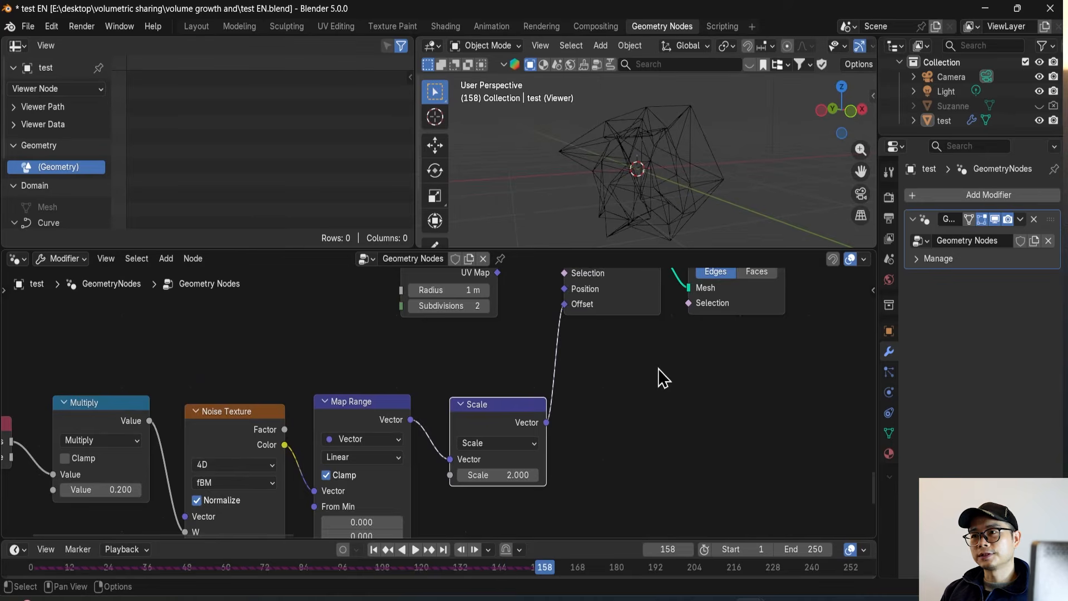
Step: Save the file and insert a Curve to Tube node between the Mesh to Curve node and the Viewer
{"action": "middle_click_drag", "start_coordinate": [633, 410], "coordinate": [502, 460]}
{"action": "scroll", "coordinate": [502, 459], "scroll_direction": "down", "scroll_amount": 3}
{"action": "middle_click_drag", "start_coordinate": [579, 398], "coordinate": [460, 413]}
{"action": "scroll", "coordinate": [461, 413], "scroll_direction": "up", "scroll_amount": 2}
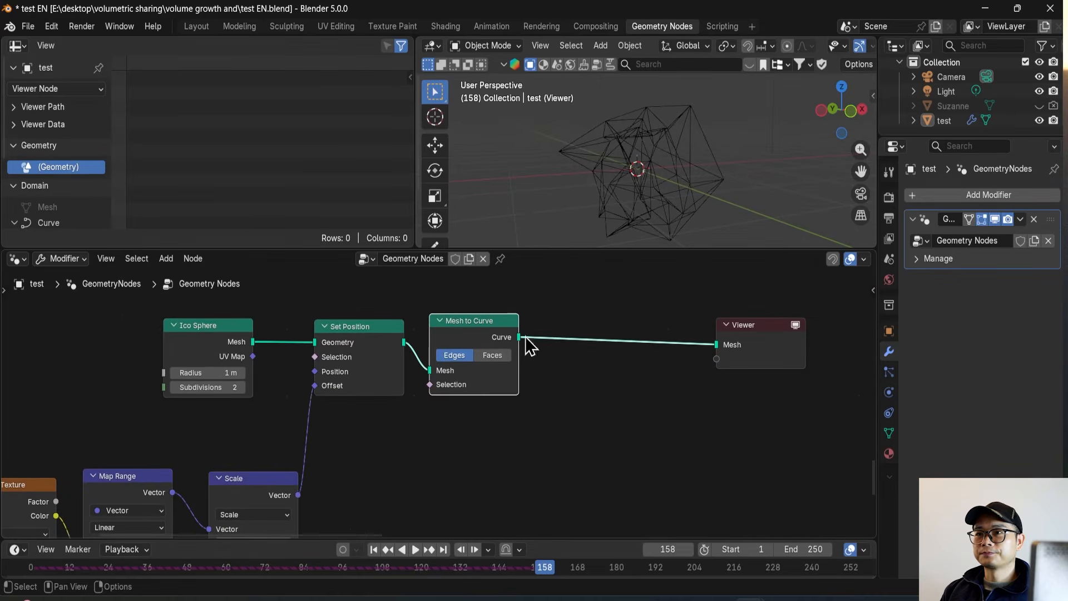
{"action": "key", "text": "ctrl+s"}
{"action": "key", "text": "shift+a"}
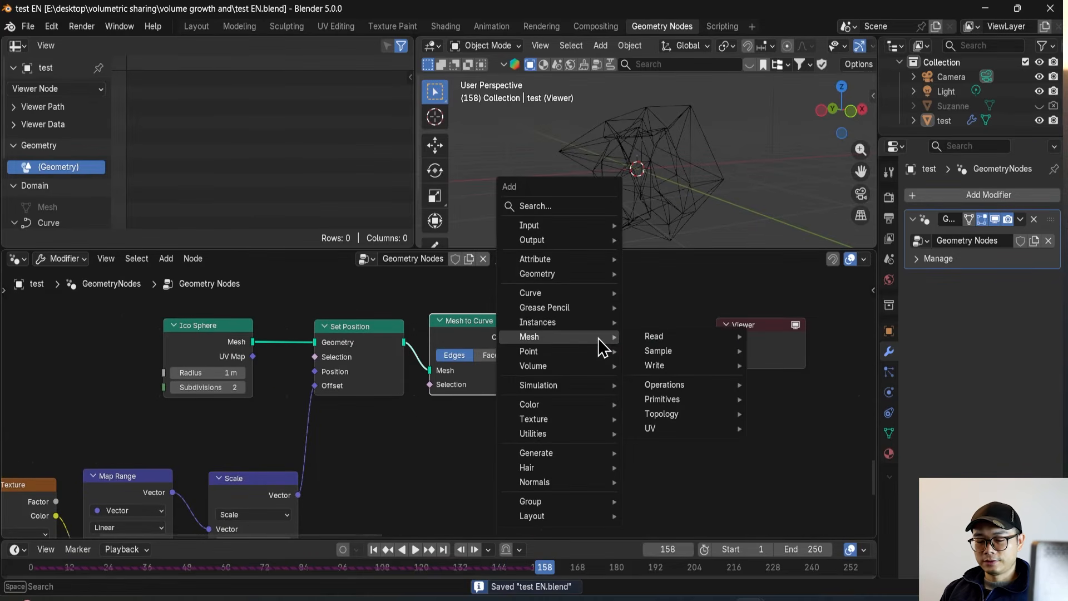
{"action": "type", "text": "cur to"}
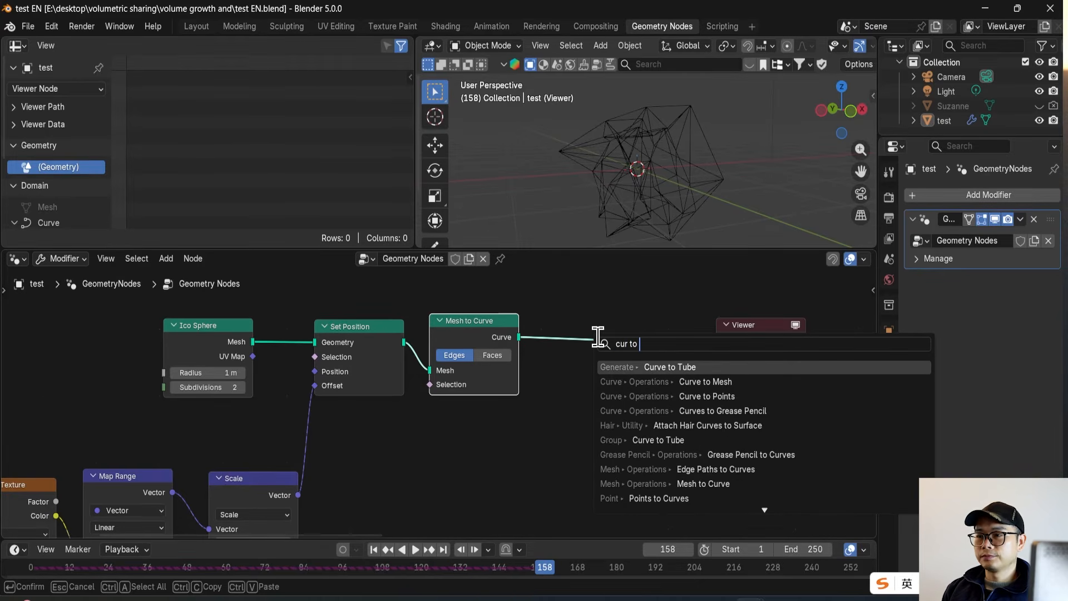
{"action": "key", "text": "Return"}
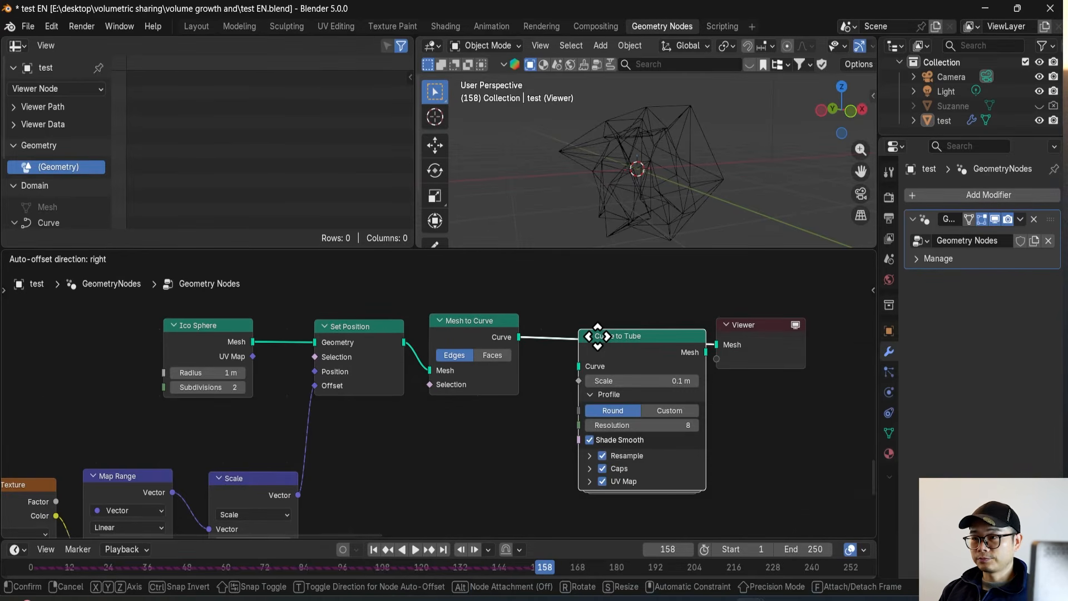
{"action": "left_click", "coordinate": [600, 336]}
Step: Rearrange the Curve to Tube and Viewer nodes so they sit clear of each other and of Mesh to Curve
{"action": "middle_click_drag", "start_coordinate": [610, 337], "coordinate": [551, 355]}
{"action": "left_click_drag", "start_coordinate": [702, 402], "coordinate": [625, 350]}
{"action": "mouse_move", "coordinate": [790, 349]}
{"action": "left_mouse_down"}
{"action": "mouse_move", "coordinate": [816, 353]}
{"action": "mouse_move", "coordinate": [779, 332]}
{"action": "mouse_move", "coordinate": [813, 352]}
{"action": "mouse_move", "coordinate": [733, 346]}
{"action": "mouse_move", "coordinate": [782, 365]}
{"action": "left_mouse_up"}
{"action": "left_click", "coordinate": [727, 344]}
{"action": "left_click_drag", "start_coordinate": [604, 336], "coordinate": [565, 350]}
{"action": "middle_click_drag", "start_coordinate": [561, 351], "coordinate": [552, 400]}
{"action": "scroll", "coordinate": [434, 374], "scroll_direction": "up", "scroll_amount": 1}
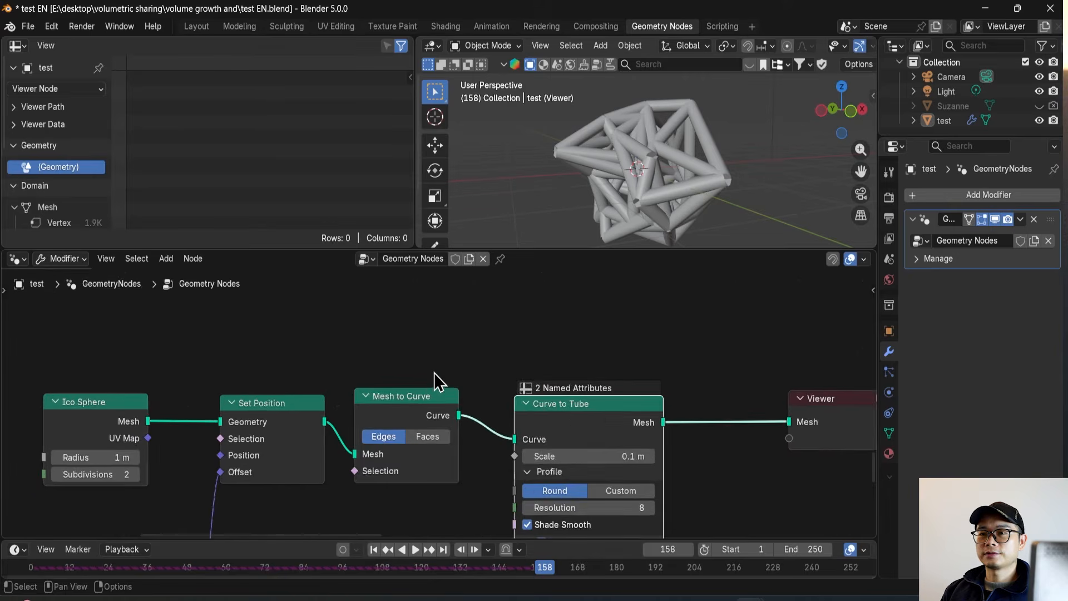
Step: Add an Instance on Elements node below Curve to Tube, fed by the Mesh to Curve output
{"action": "scroll", "coordinate": [435, 384], "scroll_direction": "down", "scroll_amount": 4}
{"action": "middle_click_drag", "start_coordinate": [472, 419], "coordinate": [458, 366]}
{"action": "scroll", "coordinate": [452, 384], "scroll_direction": "up", "scroll_amount": 2}
{"action": "scroll", "coordinate": [438, 392], "scroll_direction": "up", "scroll_amount": 1}
{"action": "middle_click_drag", "start_coordinate": [370, 332], "coordinate": [375, 326]}
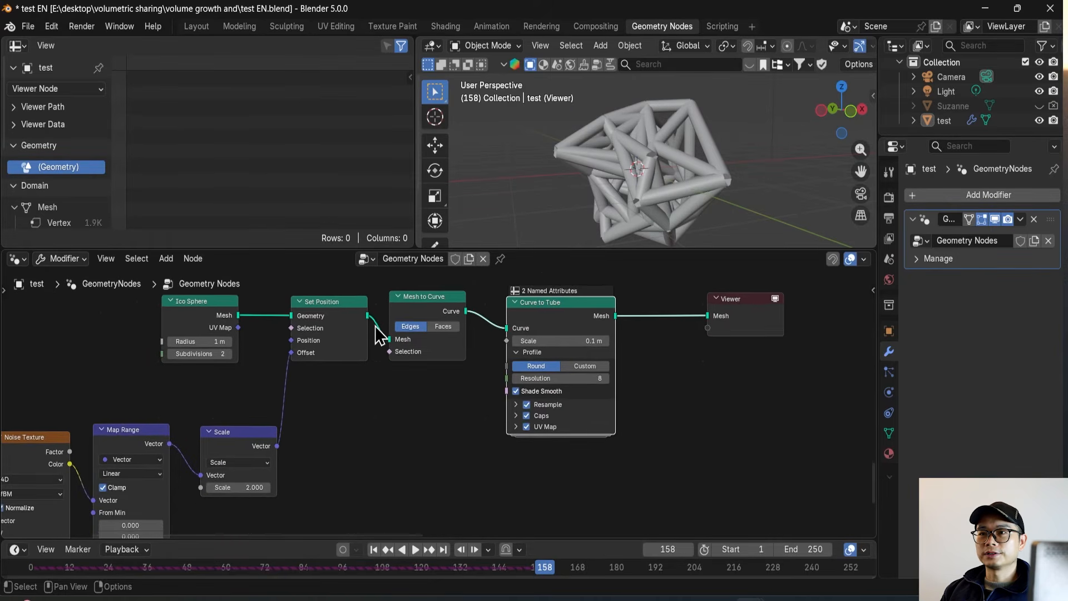
{"action": "scroll", "coordinate": [445, 337], "scroll_direction": "down", "scroll_amount": 1}
{"action": "middle_click_drag", "start_coordinate": [445, 337], "coordinate": [445, 325]}
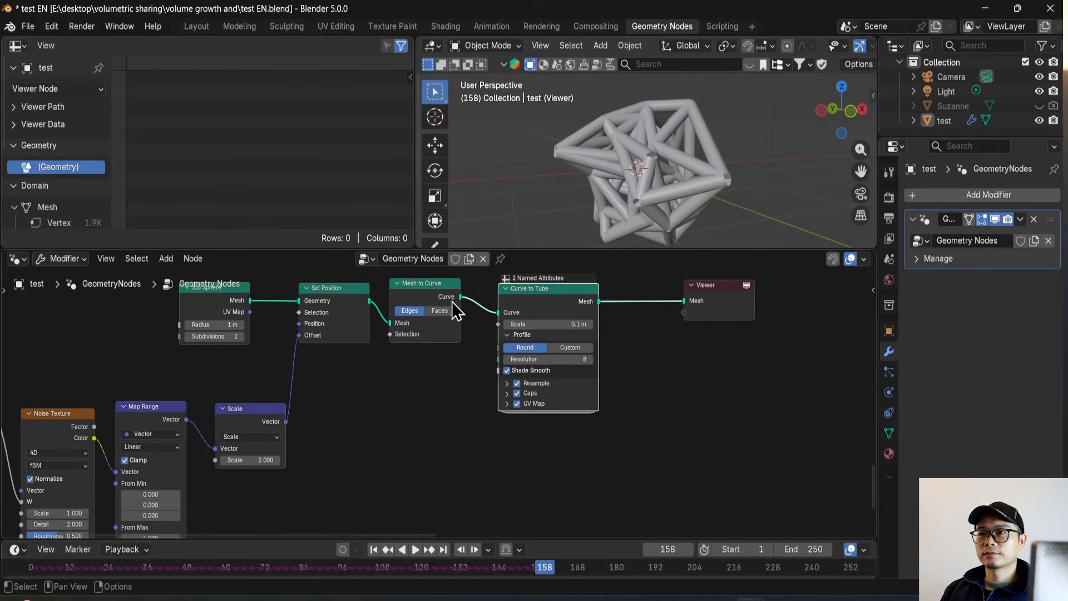
{"action": "left_click_drag", "start_coordinate": [460, 299], "coordinate": [483, 427]}
{"action": "left_click_drag", "start_coordinate": [543, 490], "coordinate": [543, 490]}
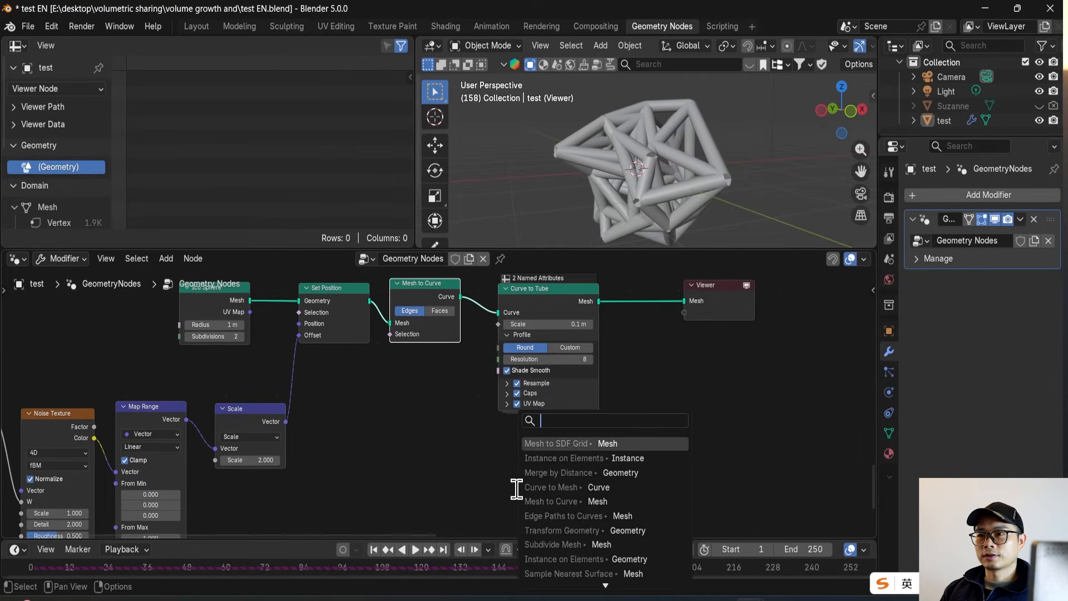
{"action": "type", "text": "ins"}
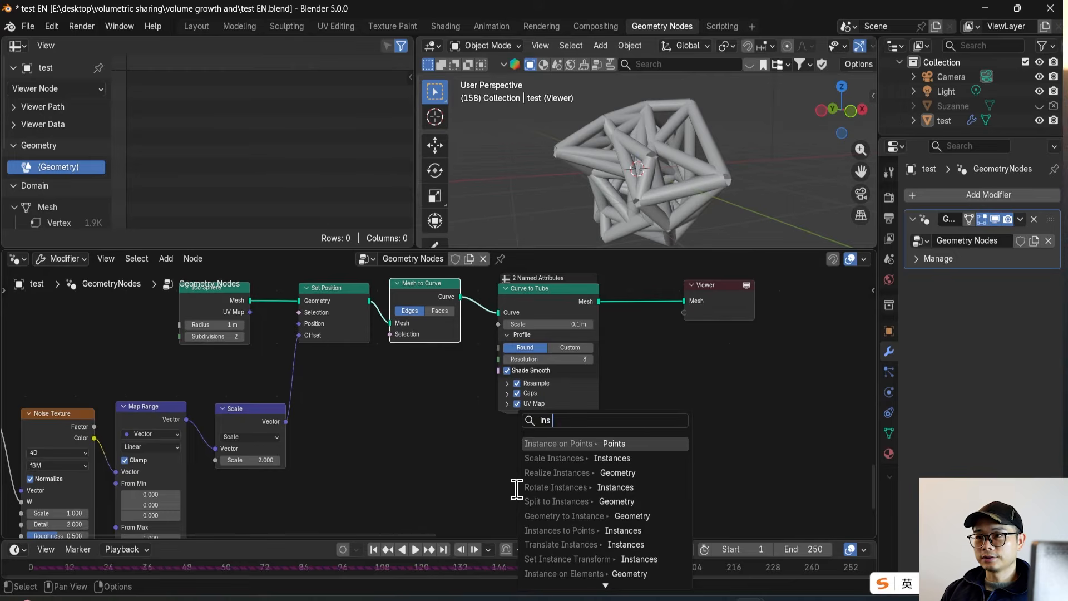
{"action": "type", "text": " t"}
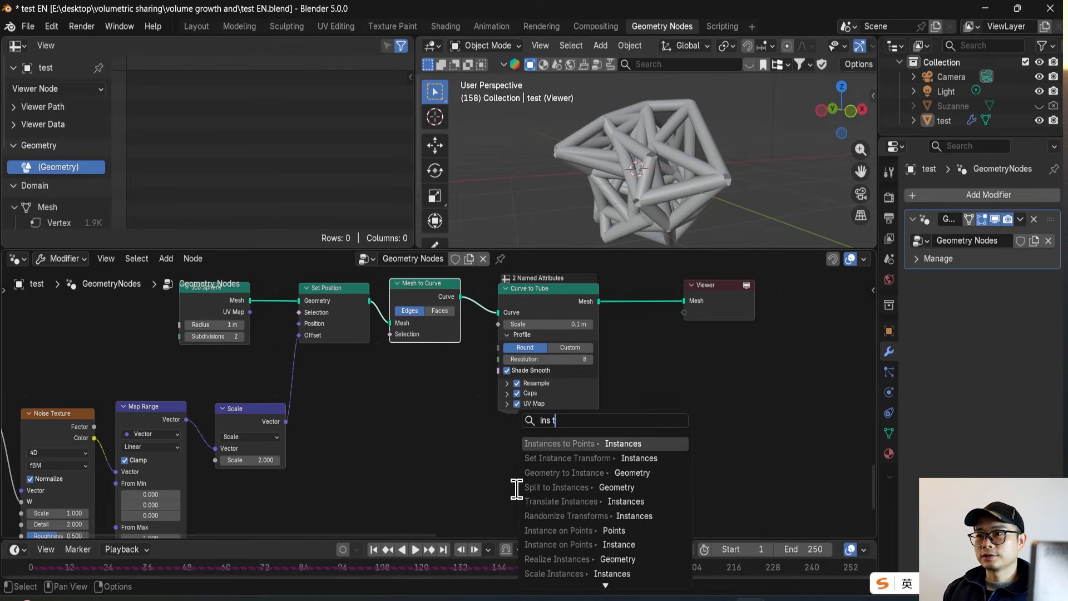
{"action": "key", "text": "BackSpace"}
{"action": "type", "text": "on"}
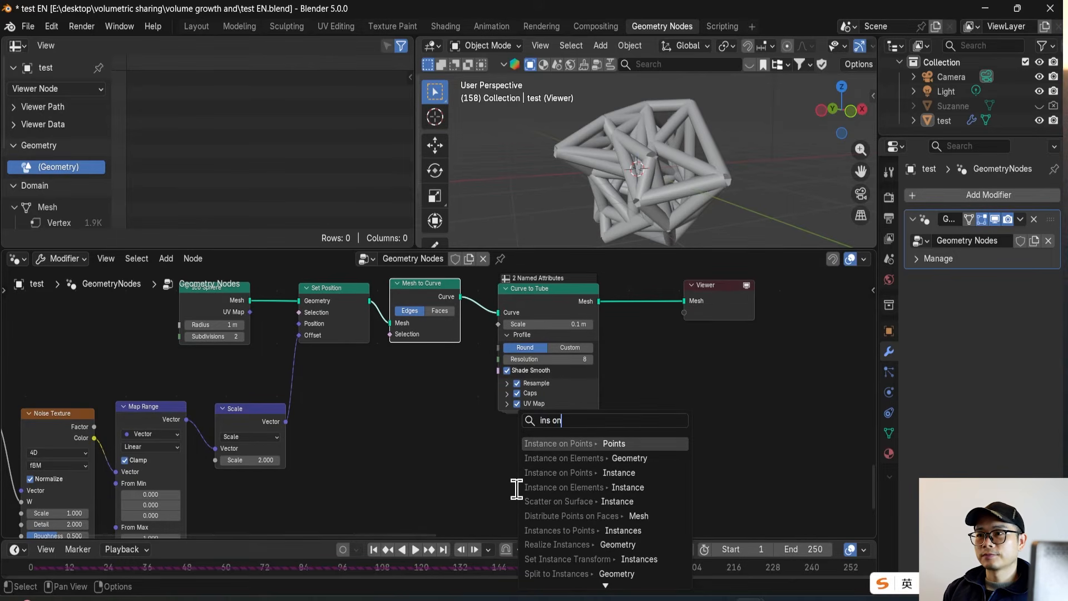
{"action": "left_click", "coordinate": [672, 458]}
{"action": "left_click", "coordinate": [640, 431]}
{"action": "scroll", "coordinate": [620, 429], "scroll_direction": "down", "scroll_amount": 2}
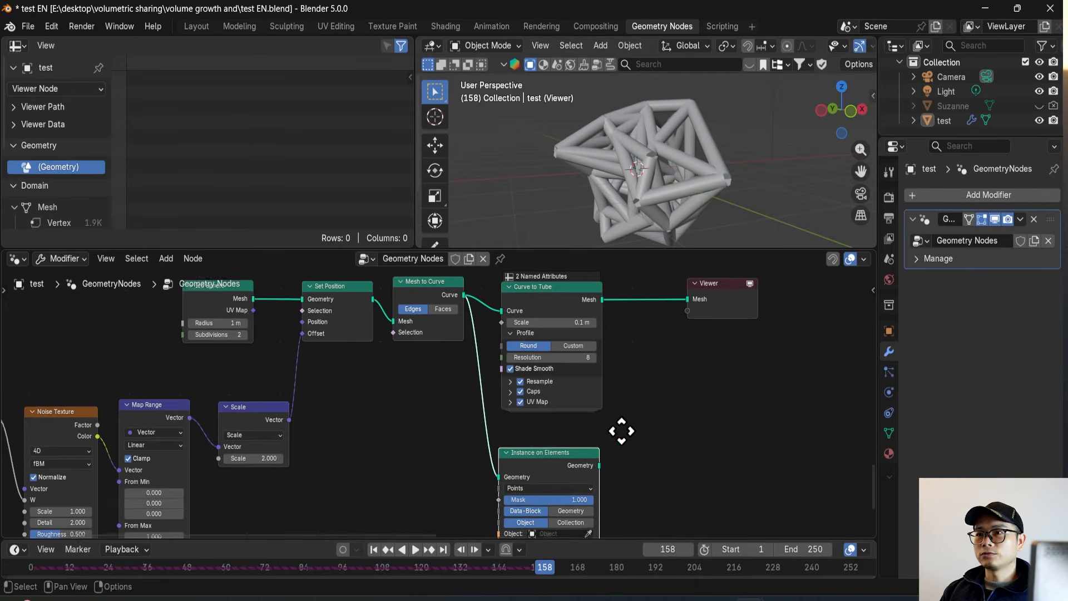
Step: Preview the Mesh to Curve output in the Viewer and examine the curve wireframe
{"action": "scroll", "coordinate": [469, 296], "scroll_direction": "up", "scroll_amount": 1}
{"action": "middle_click_drag", "start_coordinate": [469, 296], "coordinate": [441, 329]}
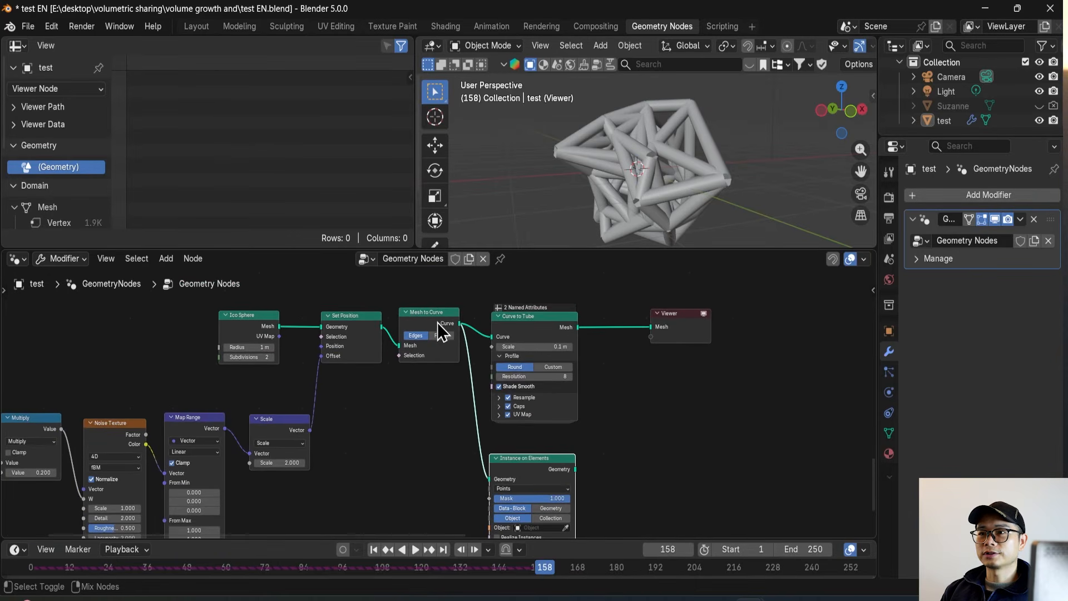
{"action": "left_click", "coordinate": [441, 329], "text": "ctrl+shift"}
{"action": "left_click_drag", "start_coordinate": [529, 333], "coordinate": [531, 322]}
{"action": "scroll", "coordinate": [612, 133], "scroll_direction": "up", "scroll_amount": 2}
{"action": "middle_click_drag", "start_coordinate": [491, 435], "coordinate": [499, 404]}
{"action": "left_click_drag", "start_coordinate": [531, 429], "coordinate": [535, 417]}
{"action": "scroll", "coordinate": [562, 443], "scroll_direction": "up", "scroll_amount": 1}
{"action": "middle_click_drag", "start_coordinate": [577, 441], "coordinate": [597, 419]}
{"action": "scroll", "coordinate": [552, 456], "scroll_direction": "down", "scroll_amount": 1}
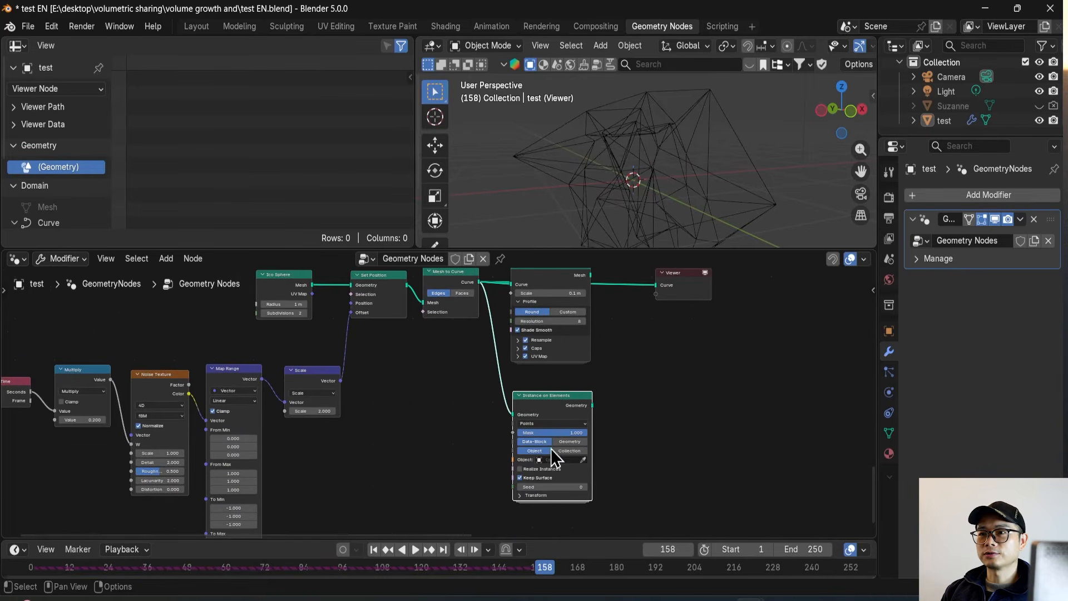
Step: Duplicate the Ico Sphere node and feed it into Instance on Elements as the instance, using the Geometry source option
{"action": "key", "text": "shift+d"}
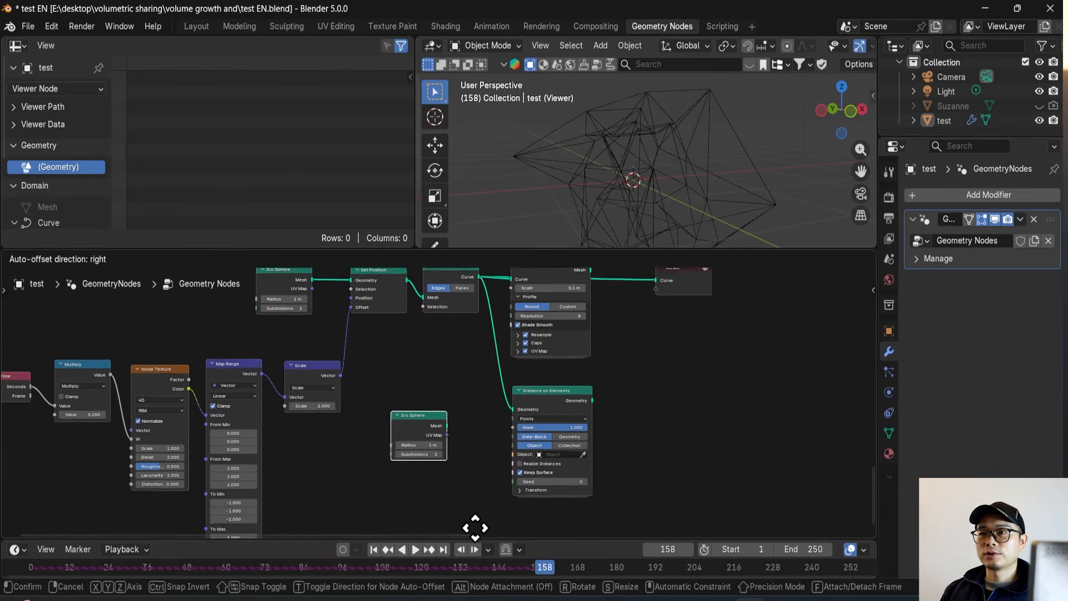
{"action": "left_click", "coordinate": [475, 525]}
{"action": "scroll", "coordinate": [469, 459], "scroll_direction": "up", "scroll_amount": 5}
{"action": "scroll", "coordinate": [460, 463], "scroll_direction": "up", "scroll_amount": 2}
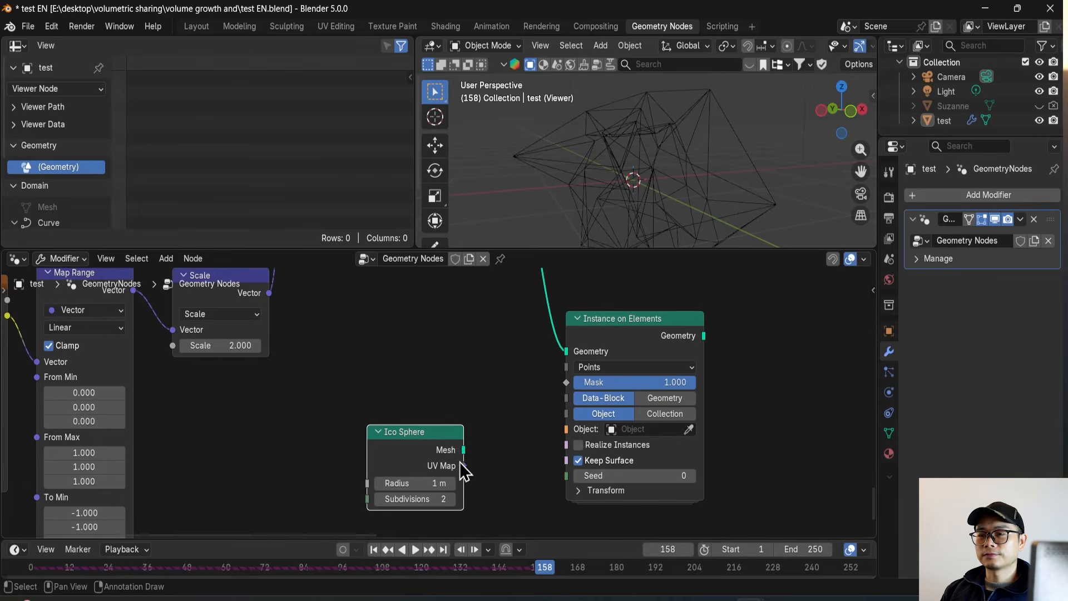
{"action": "left_click_drag", "start_coordinate": [486, 447], "coordinate": [473, 406]}
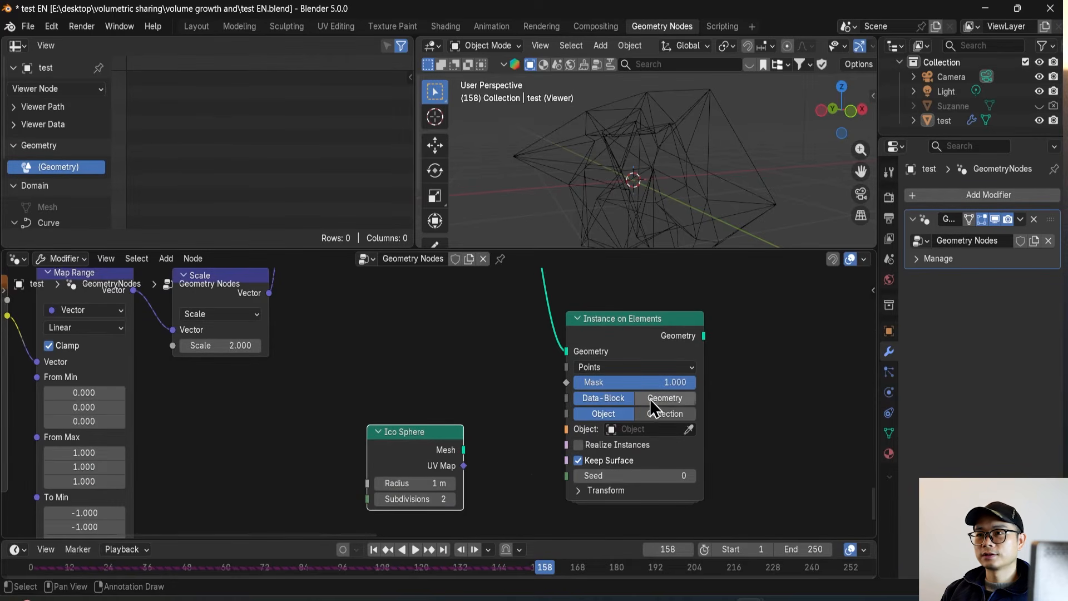
{"action": "left_click", "coordinate": [686, 400]}
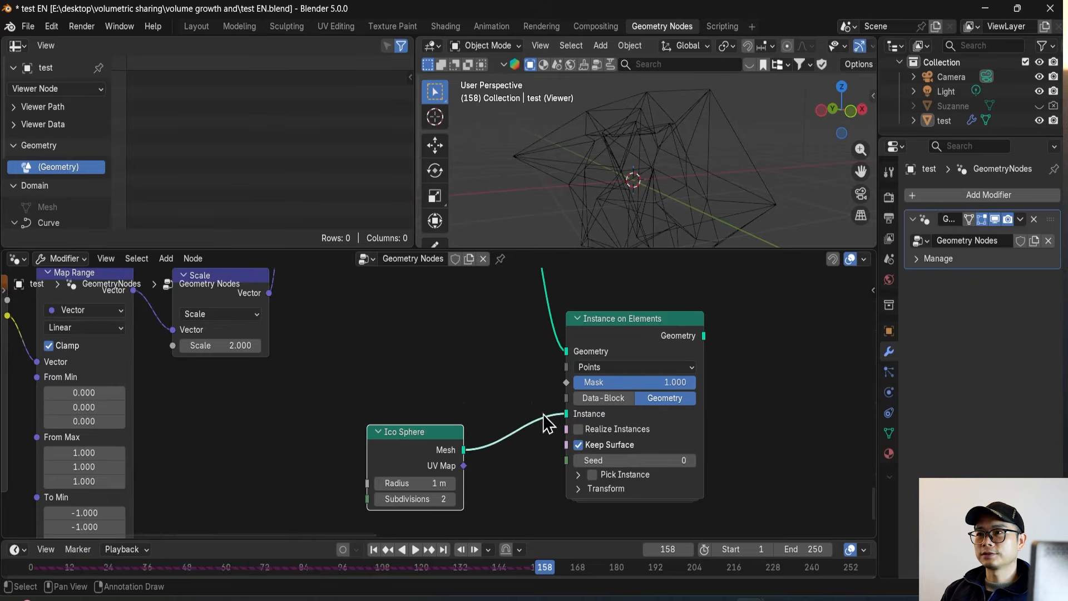
Step: Preview the Instance on Elements output in the Viewer and place the Viewer node beside it
{"action": "scroll", "coordinate": [473, 432], "scroll_direction": "down", "scroll_amount": 1}
{"action": "left_click", "coordinate": [593, 359], "text": "ctrl+shift"}
{"action": "left_click_drag", "start_coordinate": [700, 326], "coordinate": [801, 398]}
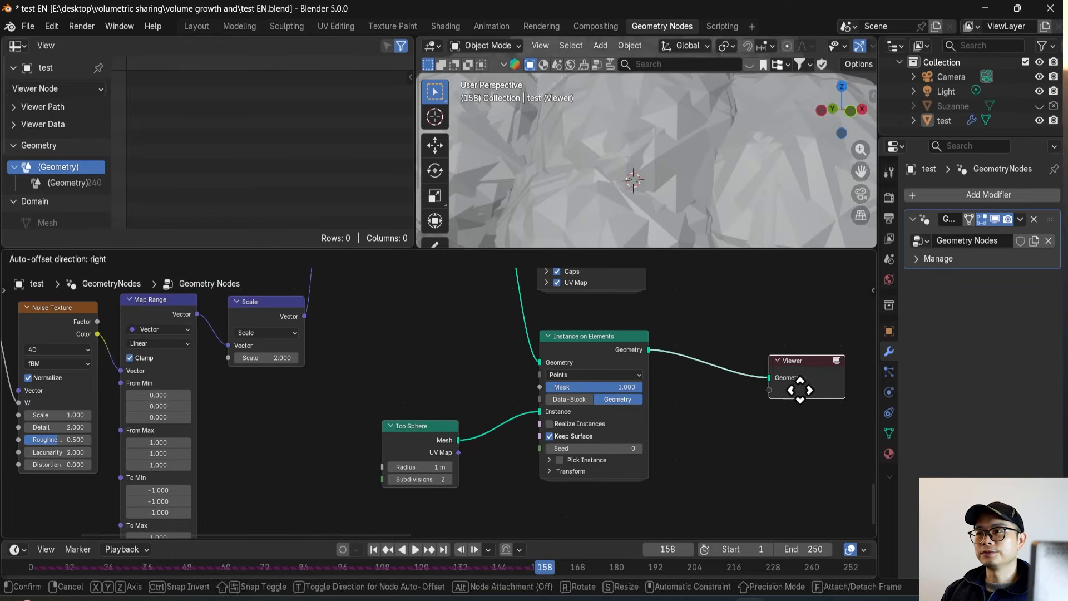
{"action": "scroll", "coordinate": [661, 233], "scroll_direction": "down", "scroll_amount": 3}
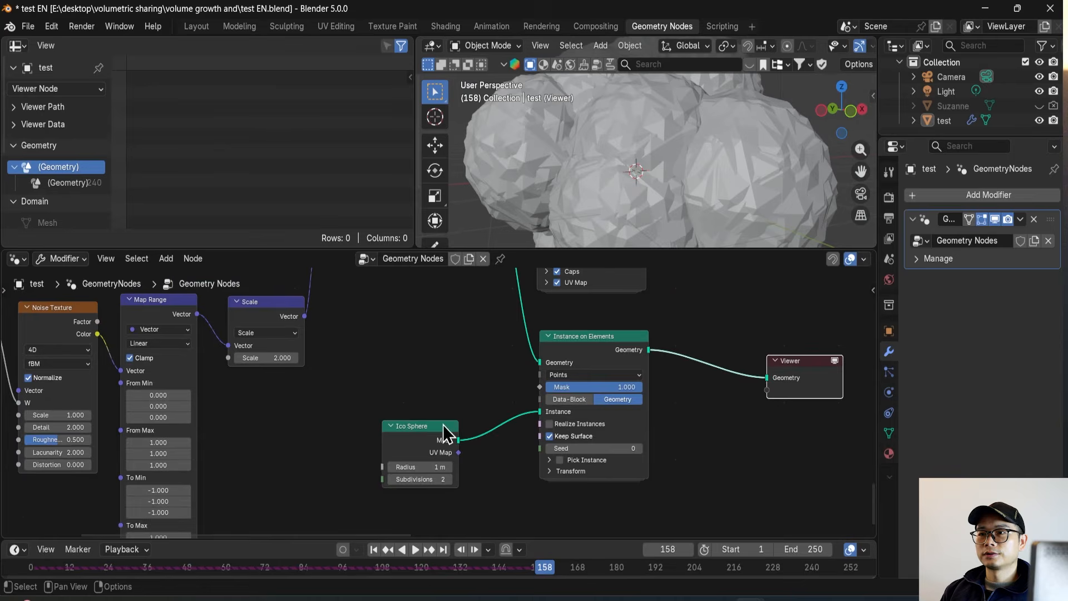
Step: Set the duplicated Ico Sphere's radius to 0.2 m and its subdivisions to 5
{"action": "left_click_drag", "start_coordinate": [445, 433], "coordinate": [471, 421]}
{"action": "scroll", "coordinate": [470, 421], "scroll_direction": "up", "scroll_amount": 1}
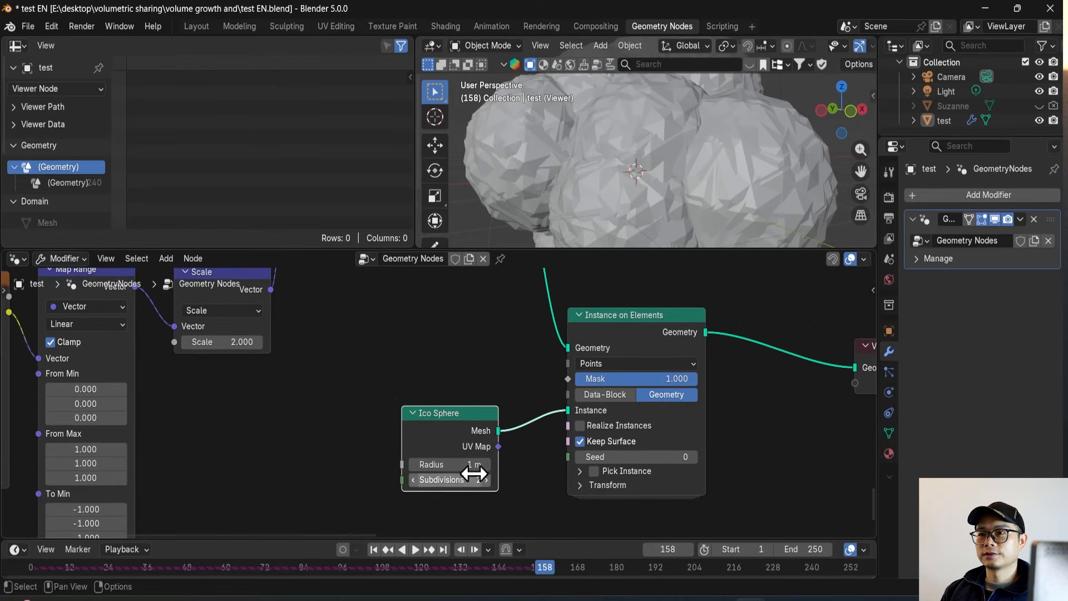
{"action": "left_click", "coordinate": [487, 480]}
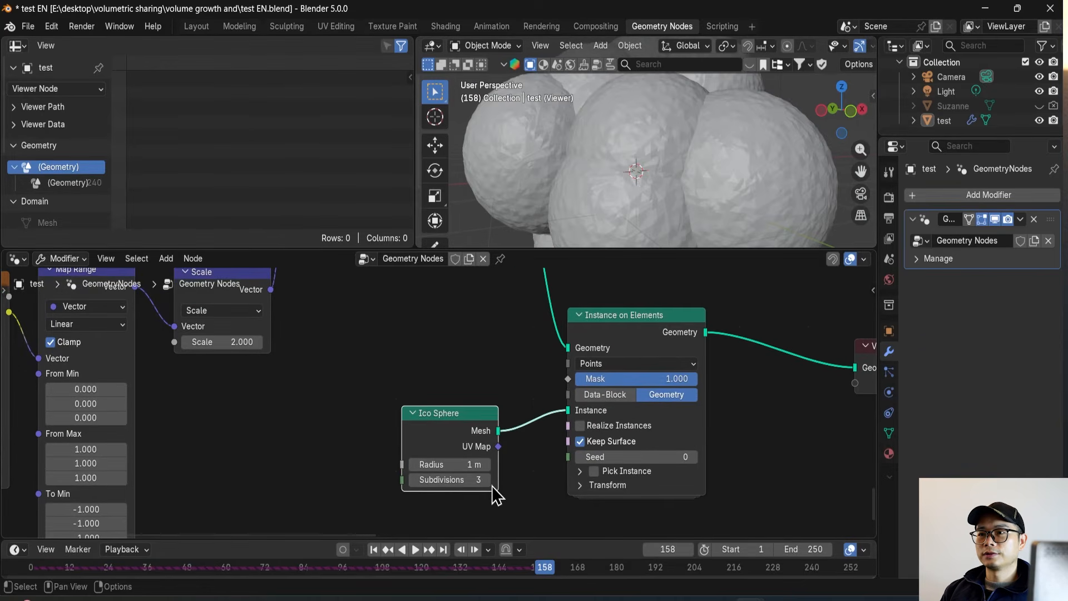
{"action": "left_click", "coordinate": [466, 465]}
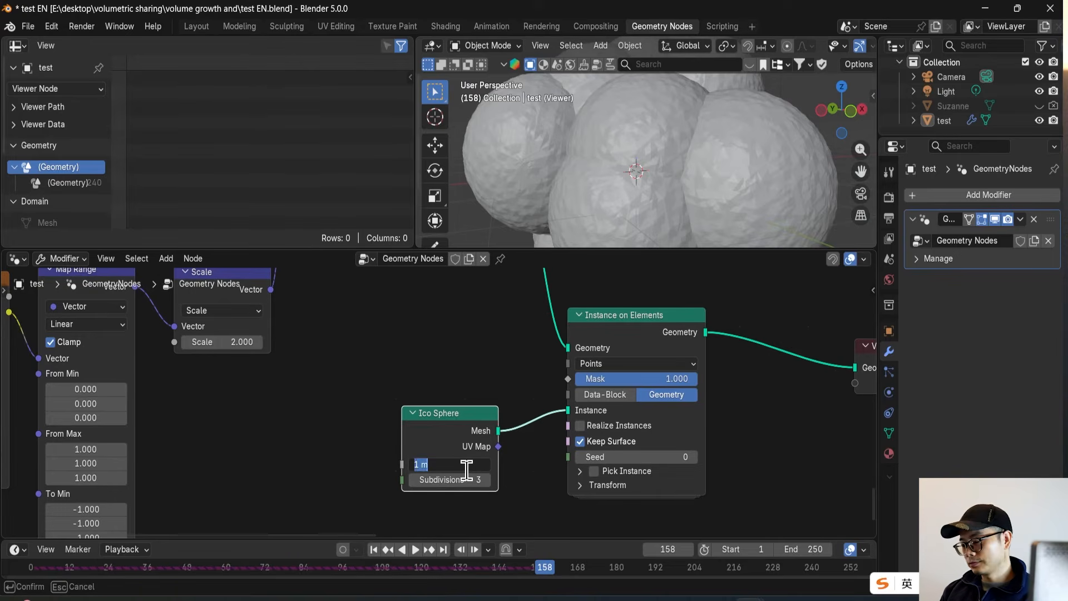
{"action": "type", "text": "0.2"}
{"action": "key", "text": "Return"}
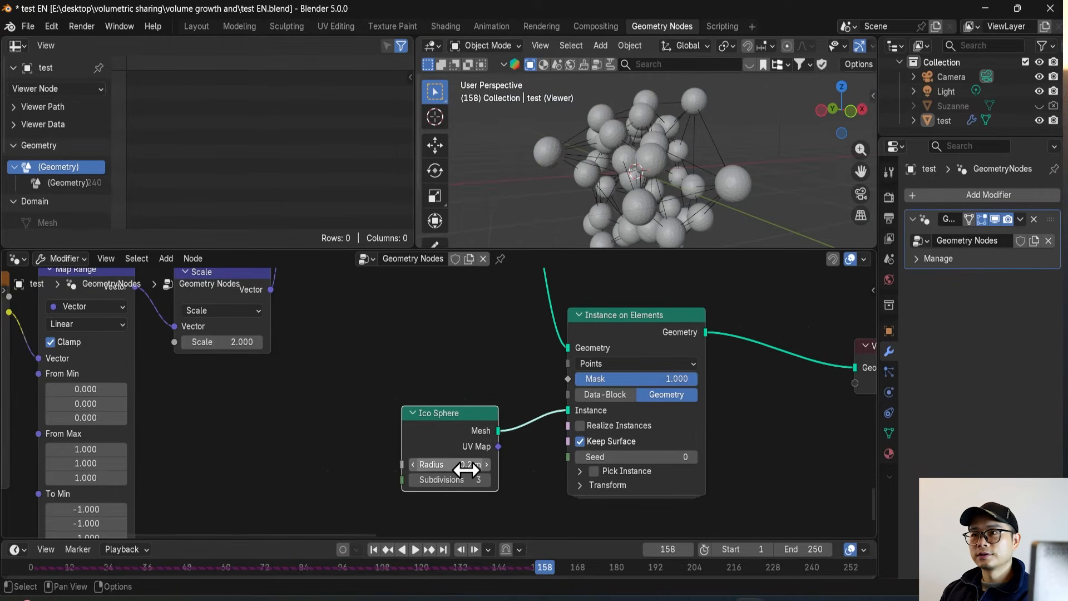
{"action": "left_click", "coordinate": [486, 480]}
{"action": "left_click", "coordinate": [487, 480]}
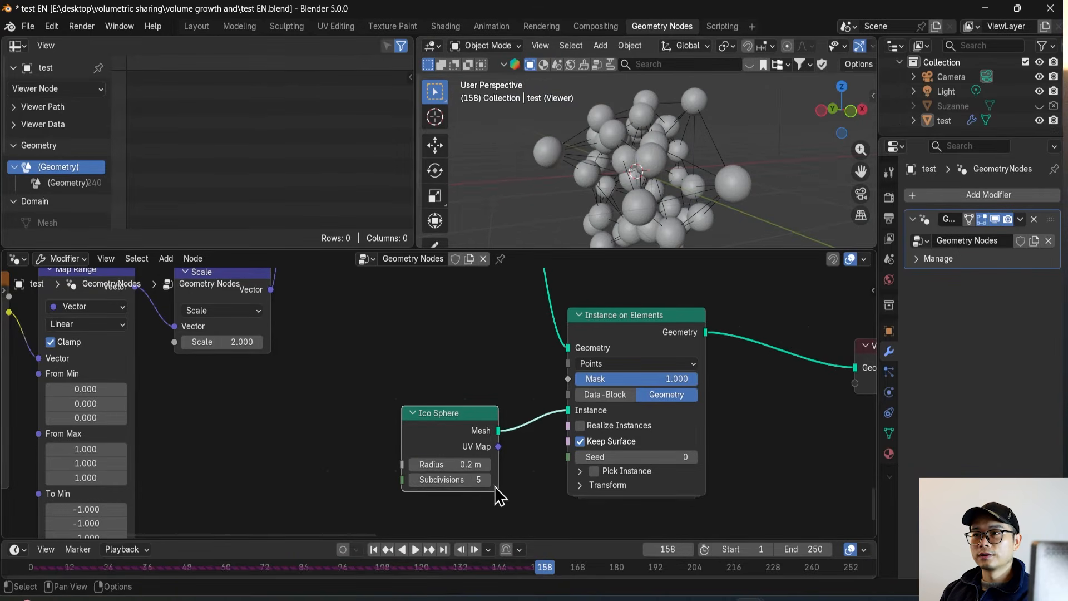
Step: Duplicate the Scene Time, Multiply, Noise Texture, Map Range and Scale chain and place the copy below the original
{"action": "scroll", "coordinate": [315, 433], "scroll_direction": "down", "scroll_amount": 5}
{"action": "left_click_drag", "start_coordinate": [406, 433], "coordinate": [111, 328]}
{"action": "key", "text": "shift+d"}
{"action": "left_click", "coordinate": [139, 507]}
{"action": "scroll", "coordinate": [437, 486], "scroll_direction": "up", "scroll_amount": 1}
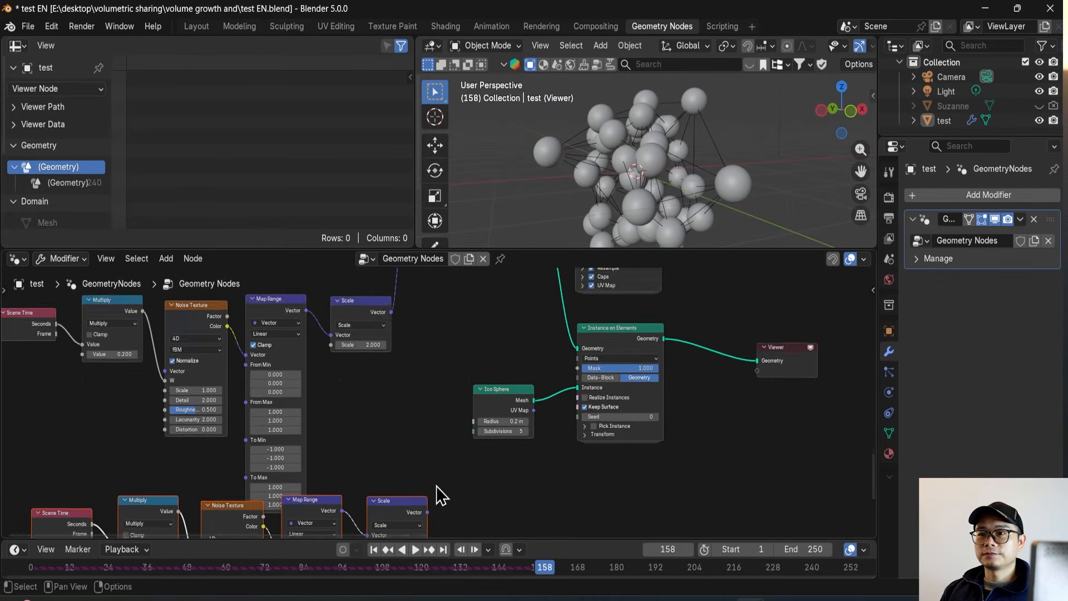
{"action": "middle_click_drag", "start_coordinate": [436, 486], "coordinate": [468, 460]}
{"action": "left_click_drag", "start_coordinate": [514, 391], "coordinate": [556, 437]}
Step: Insert a Set Position node after the instanced Ico Sphere and link the new chain's Scale output to its Offset
{"action": "left_click_drag", "start_coordinate": [514, 344], "coordinate": [421, 337]}
{"action": "key", "text": "shift+a"}
{"action": "mouse_move", "coordinate": [468, 338]}
{"action": "type", "text": "se"}
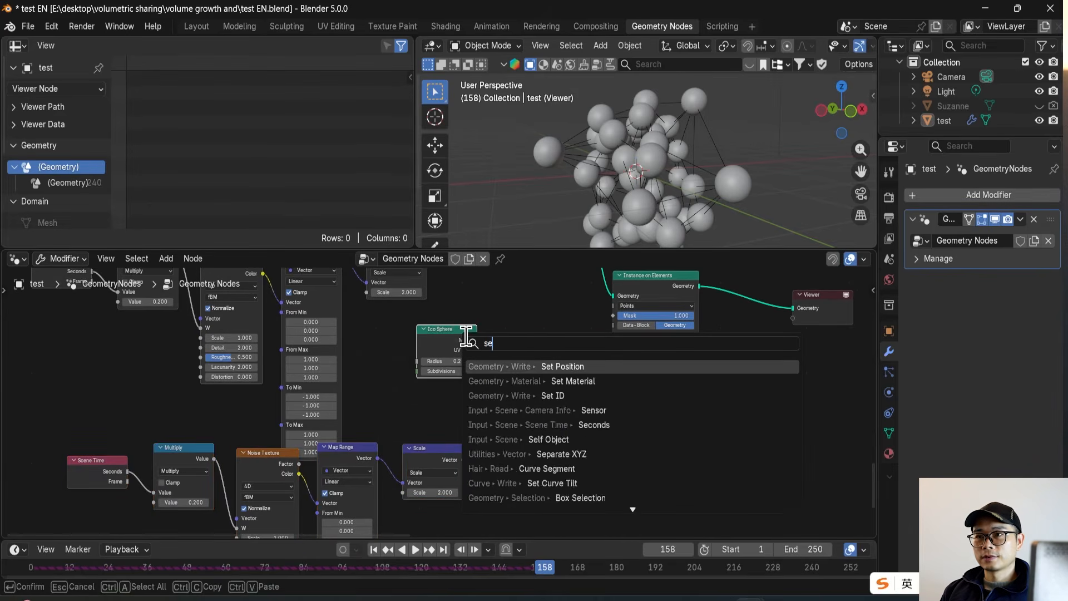
{"action": "type", "text": "t"}
{"action": "left_click", "coordinate": [535, 363]}
{"action": "left_click", "coordinate": [545, 334]}
{"action": "scroll", "coordinate": [494, 448], "scroll_direction": "up", "scroll_amount": 1}
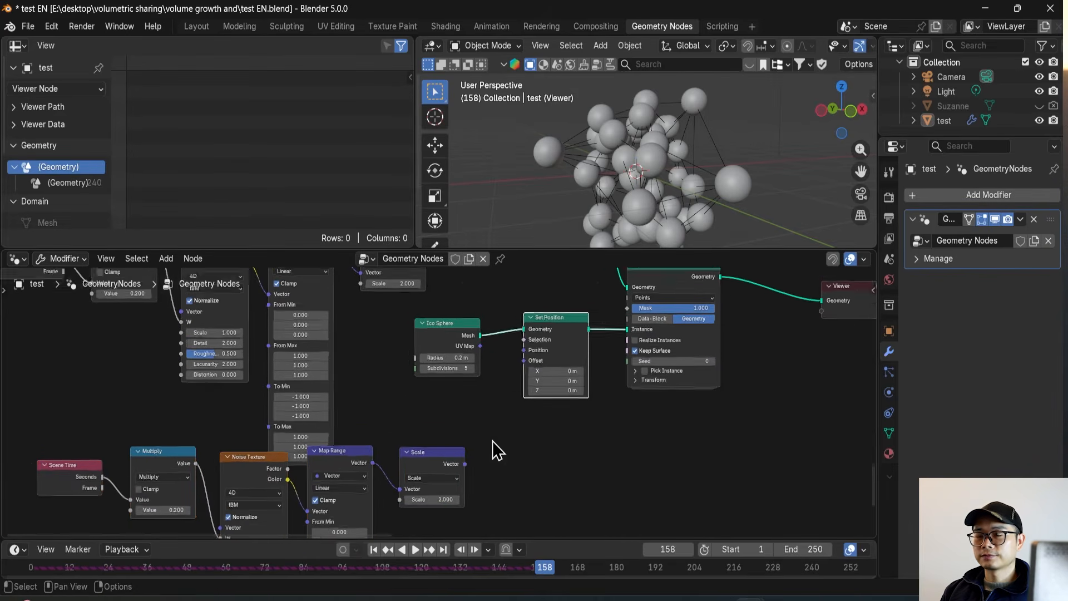
{"action": "left_click_drag", "start_coordinate": [506, 375], "coordinate": [530, 357]}
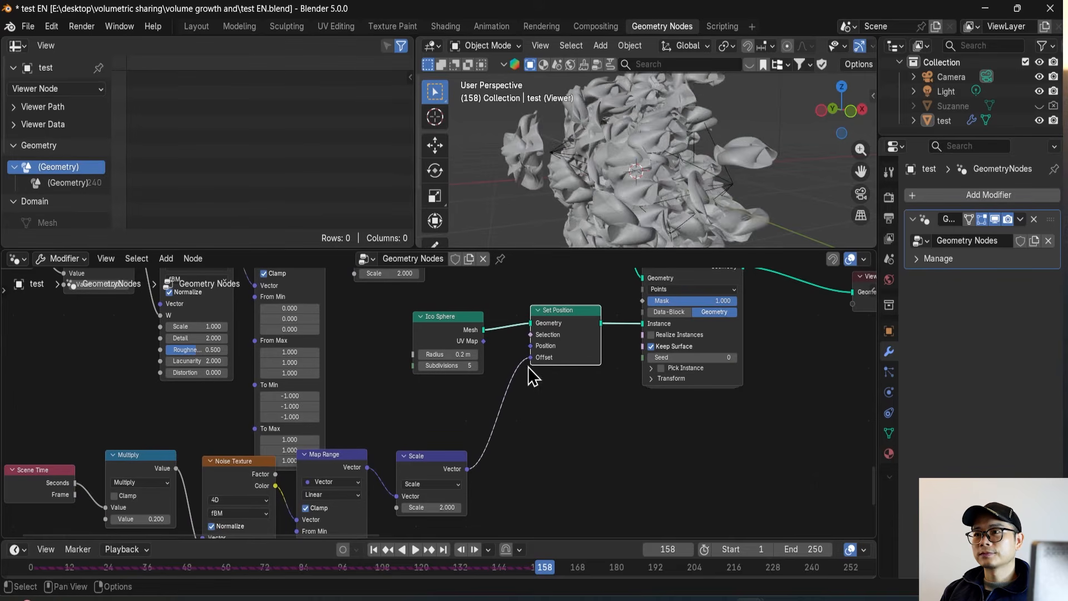
{"action": "middle_click_drag", "start_coordinate": [646, 171], "coordinate": [668, 218]}
{"action": "middle_click_drag", "start_coordinate": [574, 313], "coordinate": [591, 341]}
{"action": "middle_click_drag", "start_coordinate": [601, 189], "coordinate": [635, 129]}
{"action": "middle_click_drag", "start_coordinate": [496, 360], "coordinate": [553, 269]}
Step: Try a scale of 1.4 on the Noise Texture driving the instanced spheres, and return it to 1
{"action": "scroll", "coordinate": [489, 412], "scroll_direction": "up", "scroll_amount": 3}
{"action": "mouse_move", "coordinate": [281, 471]}
{"action": "left_mouse_down"}
{"action": "mouse_move", "coordinate": [298, 470]}
{"action": "mouse_move", "coordinate": [278, 470]}
{"action": "left_mouse_up"}
{"action": "scroll", "coordinate": [334, 473], "scroll_direction": "up", "scroll_amount": 2}
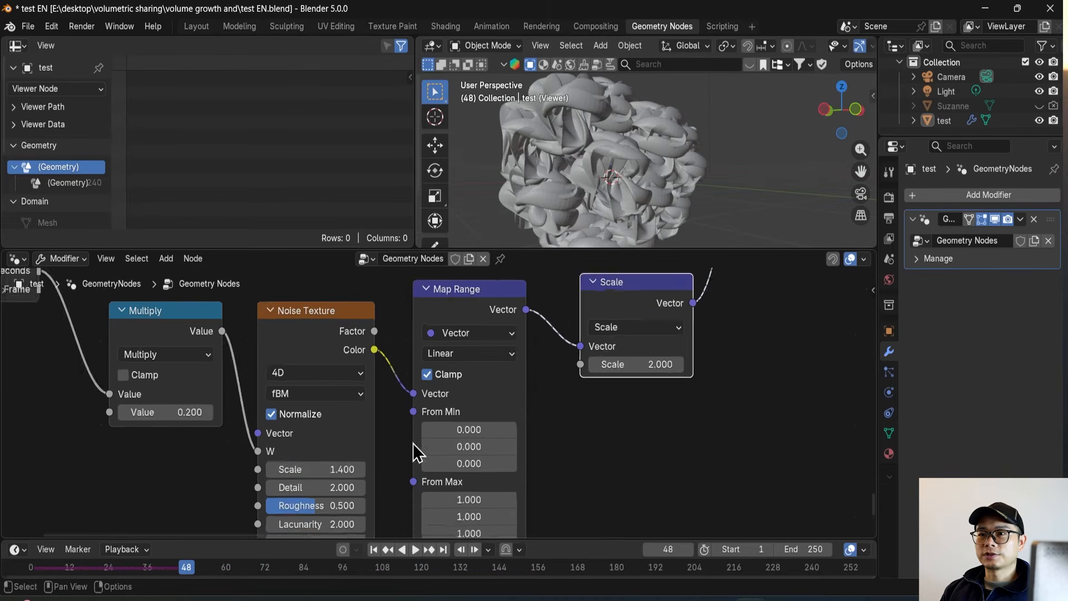
{"action": "left_click", "coordinate": [335, 474]}
{"action": "type", "text": "1"}
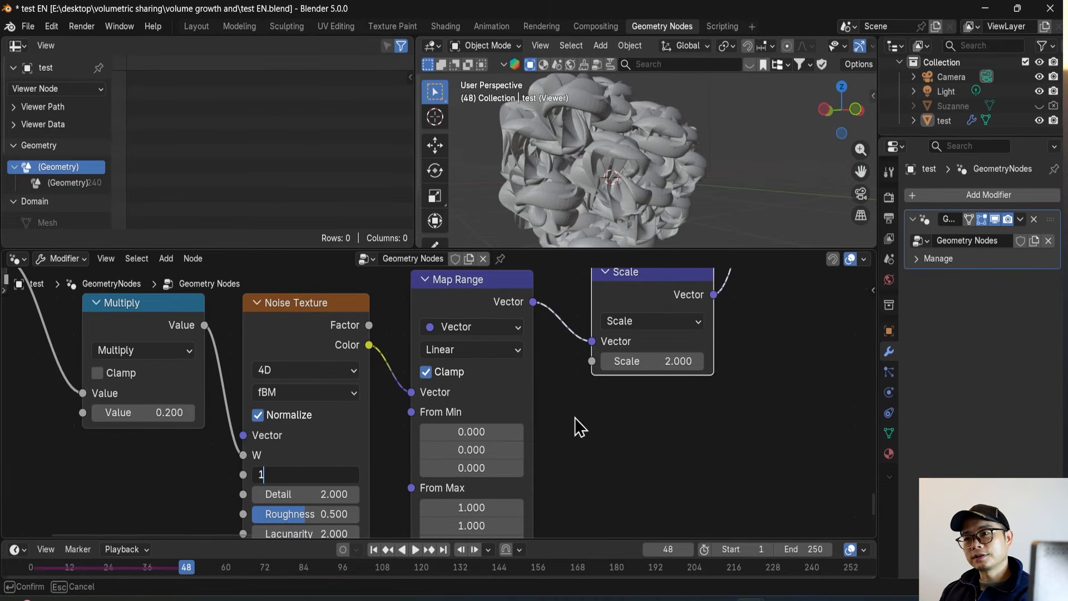
{"action": "key", "text": "Return"}
Step: Try a factor of 1 on the Scale node driving the instanced spheres and inspect the displacement
{"action": "left_click", "coordinate": [668, 361]}
{"action": "type", "text": "1"}
{"action": "key", "text": "Return"}
{"action": "middle_click_drag", "start_coordinate": [617, 195], "coordinate": [587, 193]}
{"action": "scroll", "coordinate": [587, 192], "scroll_direction": "up", "scroll_amount": 2}
Step: Set the factor of the Scale node driving the instanced spheres to 0.5
{"action": "left_click", "coordinate": [659, 363]}
{"action": "type", "text": "0"}
{"action": "type", "text": ".5"}
{"action": "key", "text": "Return"}
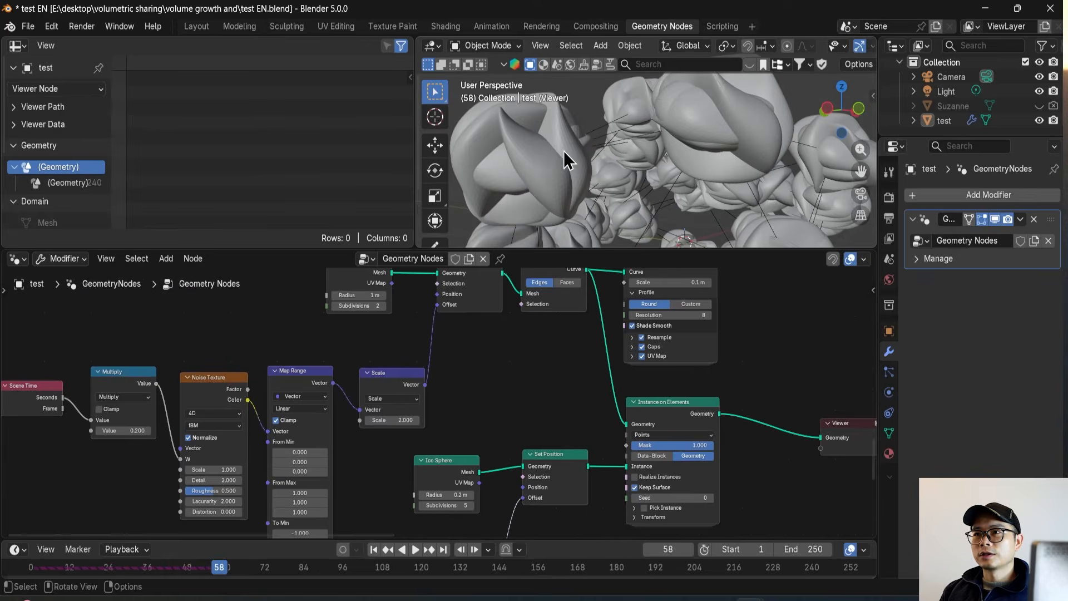
Step: Feed Instance on Elements from the first Set Position node's geometry instead of the Mesh to Curve output
{"action": "mouse_move", "coordinate": [490, 386]}
{"action": "middle_mouse_down"}
{"action": "mouse_move", "coordinate": [477, 429]}
{"action": "mouse_move", "coordinate": [473, 383]}
{"action": "middle_mouse_up"}
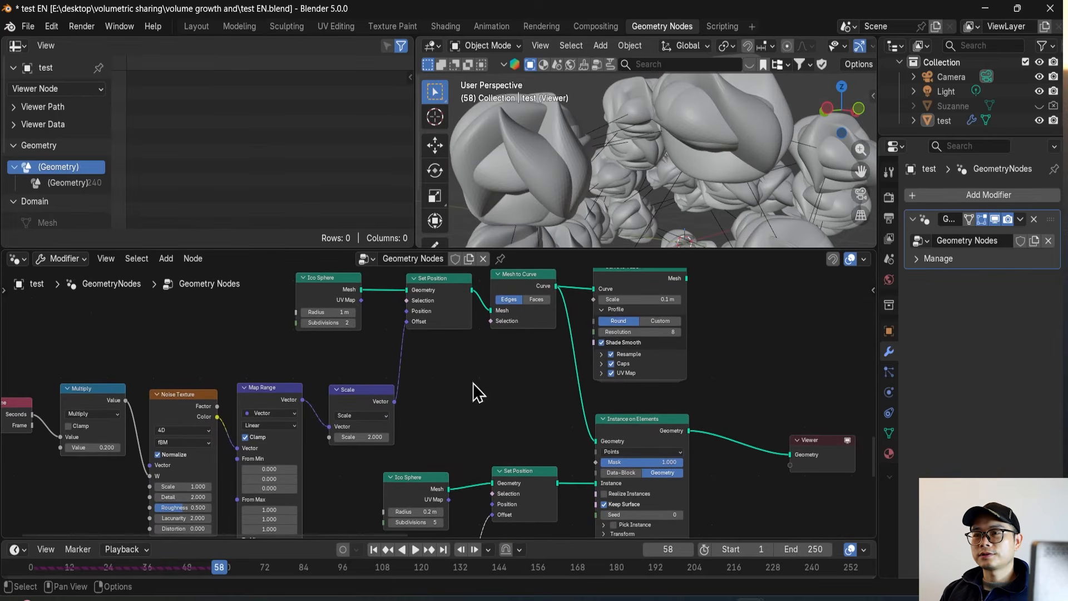
{"action": "middle_click_drag", "start_coordinate": [536, 323], "coordinate": [577, 362]}
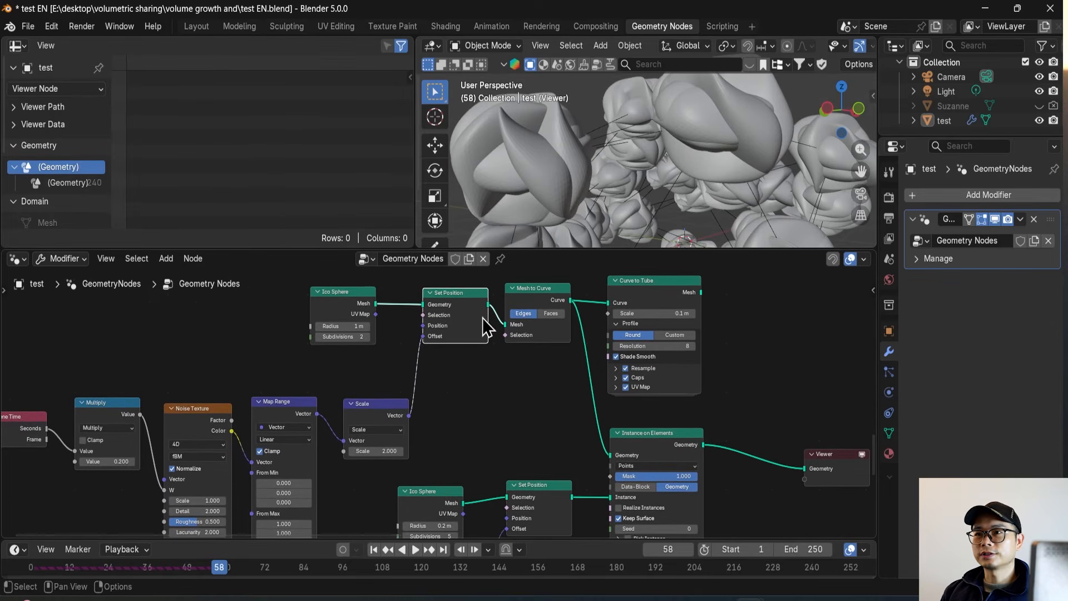
{"action": "left_click_drag", "start_coordinate": [606, 451], "coordinate": [606, 446]}
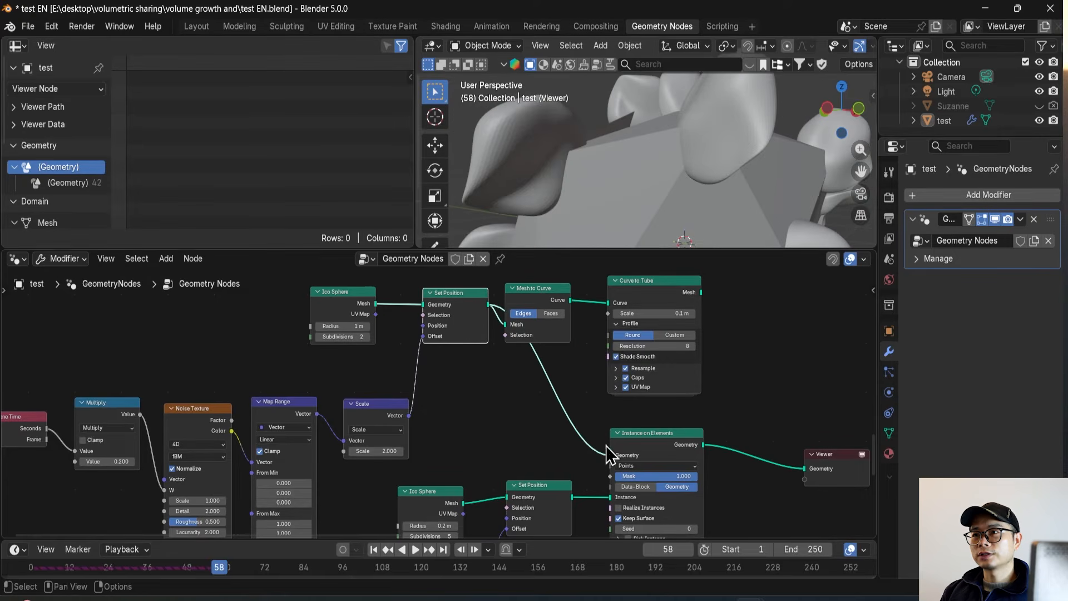
Step: Play the animation and examine the spheres instanced on the displaced ico sphere's points
{"action": "scroll", "coordinate": [585, 167], "scroll_direction": "down", "scroll_amount": 5}
{"action": "middle_click_drag", "start_coordinate": [617, 175], "coordinate": [662, 192]}
{"action": "scroll", "coordinate": [545, 425], "scroll_direction": "down", "scroll_amount": 3}
{"action": "middle_click_drag", "start_coordinate": [606, 445], "coordinate": [601, 399]}
{"action": "key", "text": "space"}
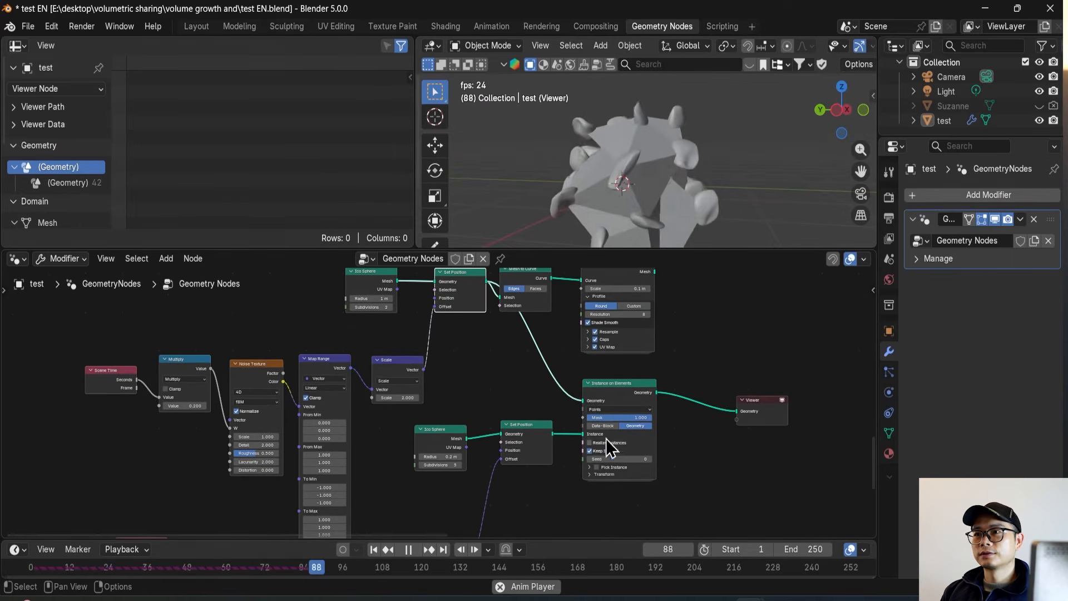
{"action": "scroll", "coordinate": [543, 343], "scroll_direction": "up", "scroll_amount": 5}
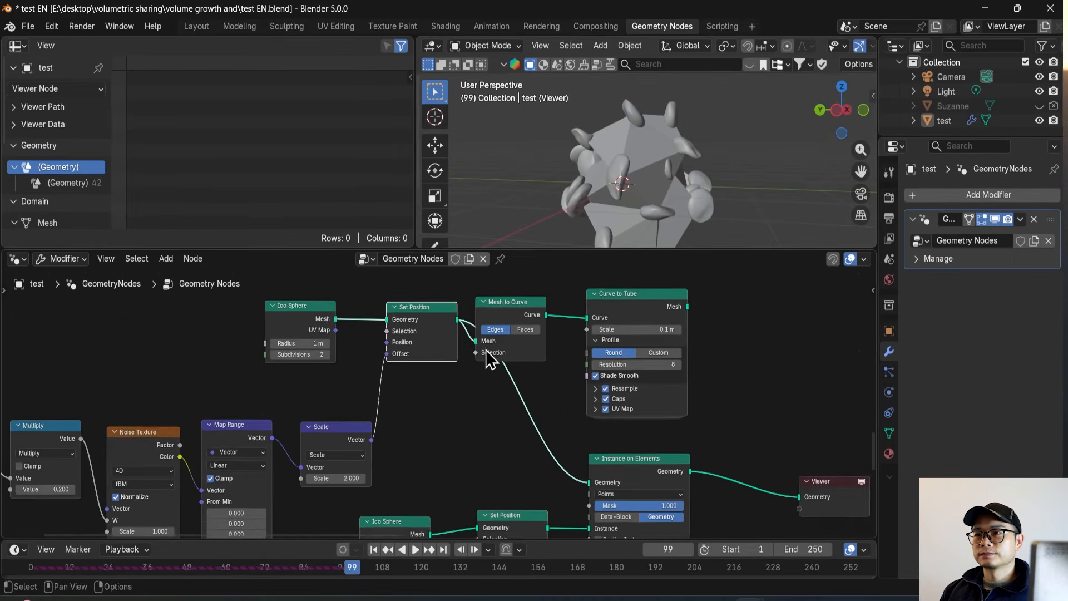
Step: Set the first Ico Sphere's subdivisions to 3 and preview the animation
{"action": "left_click", "coordinate": [296, 342]}
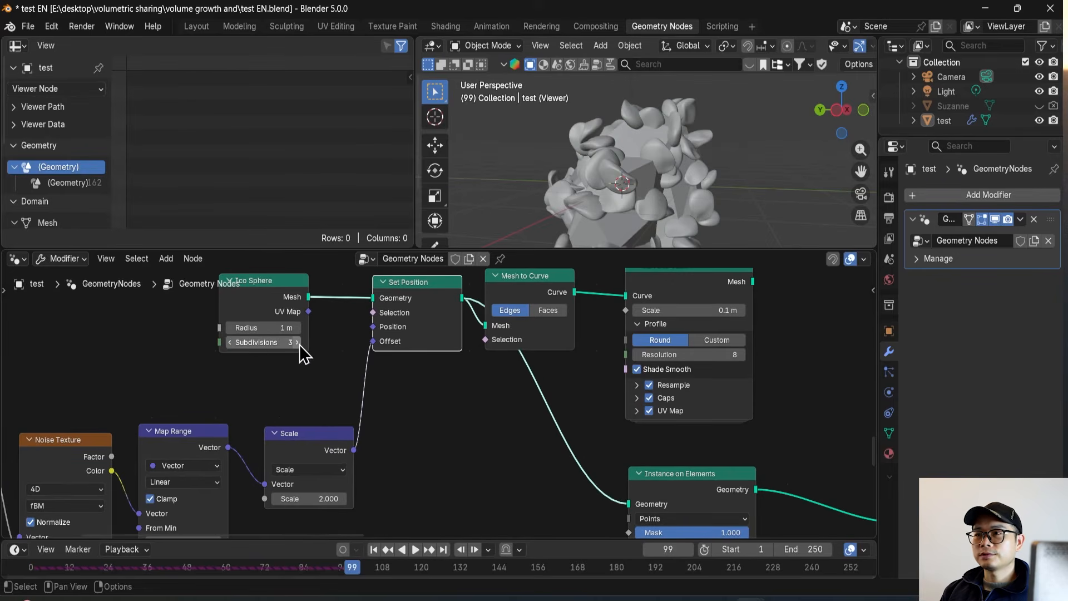
{"action": "key", "text": "space"}
{"action": "middle_click_drag", "start_coordinate": [600, 415], "coordinate": [610, 275]}
{"action": "scroll", "coordinate": [526, 385], "scroll_direction": "down", "scroll_amount": 4}
{"action": "middle_click_drag", "start_coordinate": [526, 386], "coordinate": [606, 267]}
{"action": "middle_click_drag", "start_coordinate": [458, 494], "coordinate": [501, 418]}
{"action": "scroll", "coordinate": [482, 445], "scroll_direction": "up", "scroll_amount": 3}
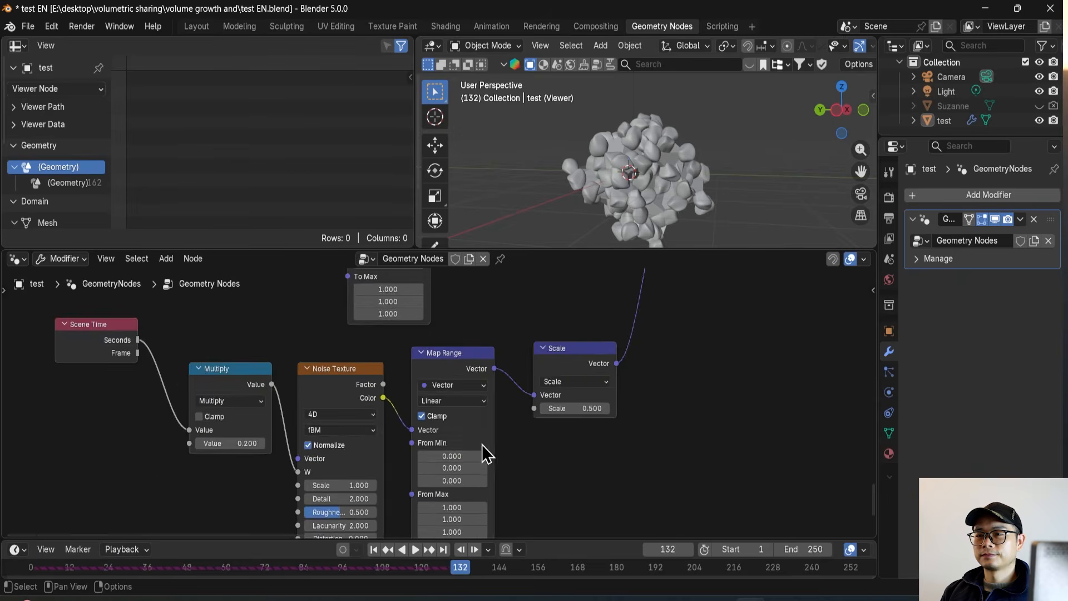
Step: Set the factor of the Scale node driving the instanced spheres to 1.7 and preview the animation
{"action": "scroll", "coordinate": [482, 445], "scroll_direction": "up", "scroll_amount": 3}
{"action": "middle_click_drag", "start_coordinate": [485, 466], "coordinate": [480, 411]}
{"action": "scroll", "coordinate": [479, 412], "scroll_direction": "down", "scroll_amount": 1}
{"action": "left_click_drag", "start_coordinate": [465, 308], "coordinate": [466, 317]}
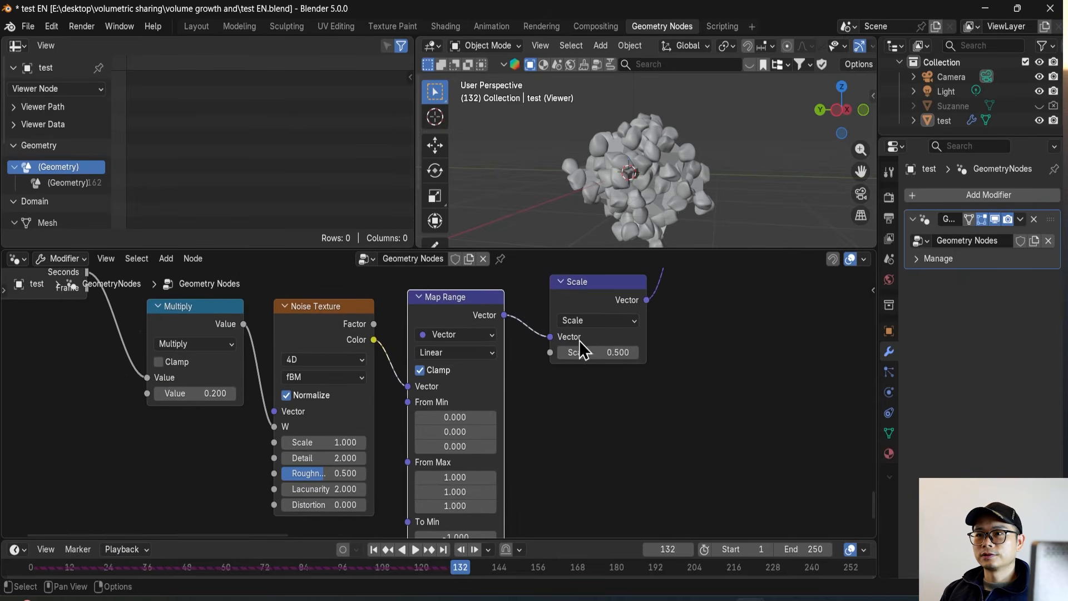
{"action": "left_click_drag", "start_coordinate": [599, 352], "coordinate": [722, 337]}
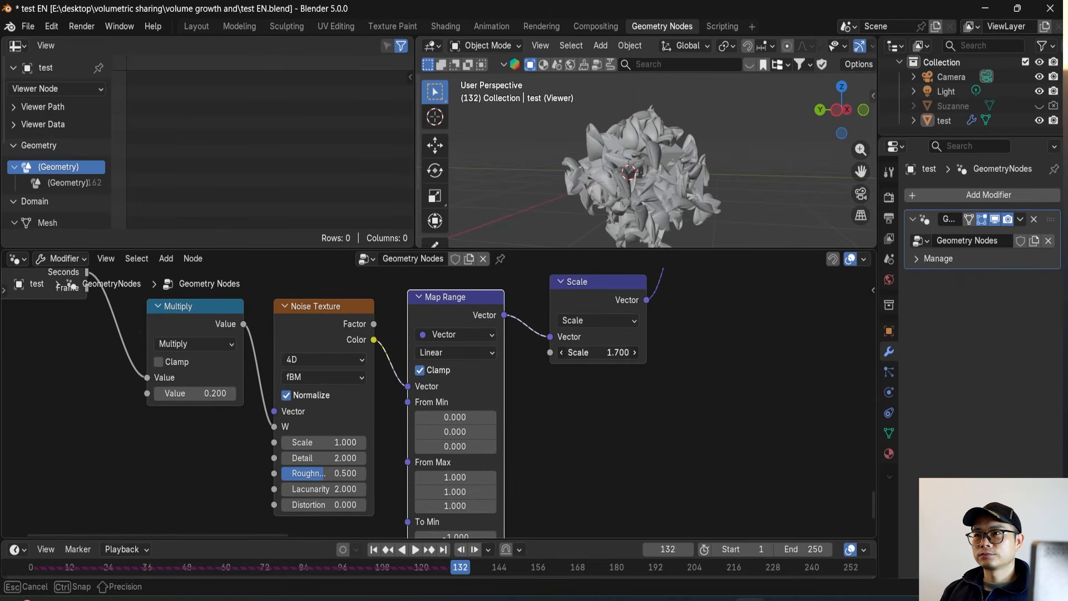
{"action": "key", "text": "space"}
{"action": "middle_click_drag", "start_coordinate": [719, 329], "coordinate": [591, 382]}
{"action": "key", "text": "space"}
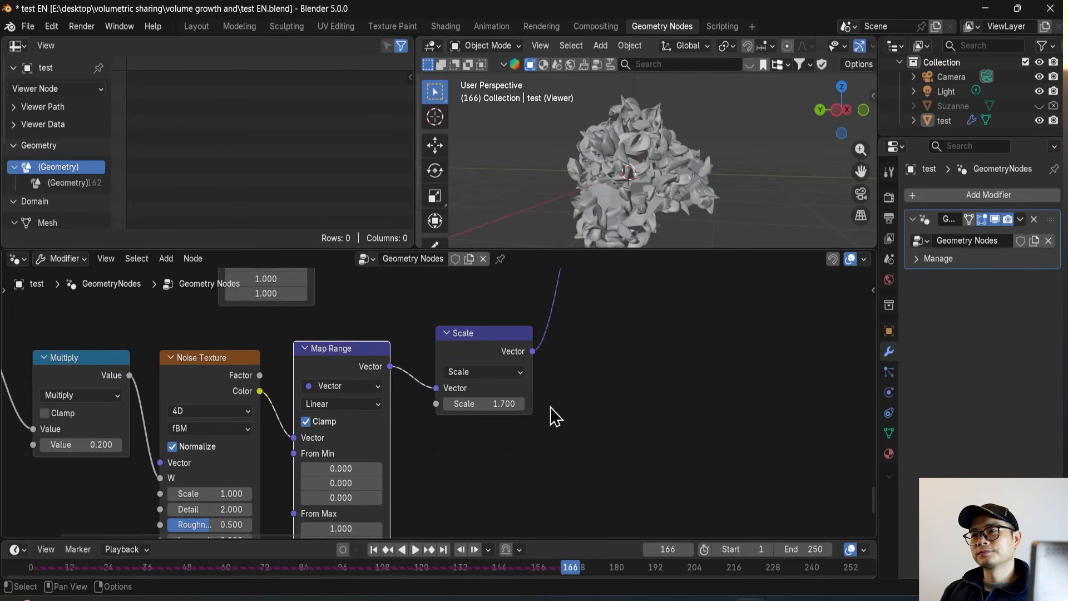
Step: Set the Multiply value on the scene time driving the instanced spheres' noise to 0.05 and preview the animation
{"action": "middle_click_drag", "start_coordinate": [553, 417], "coordinate": [578, 408]}
{"action": "middle_click_drag", "start_coordinate": [521, 444], "coordinate": [484, 438]}
{"action": "scroll", "coordinate": [330, 446], "scroll_direction": "up", "scroll_amount": 1}
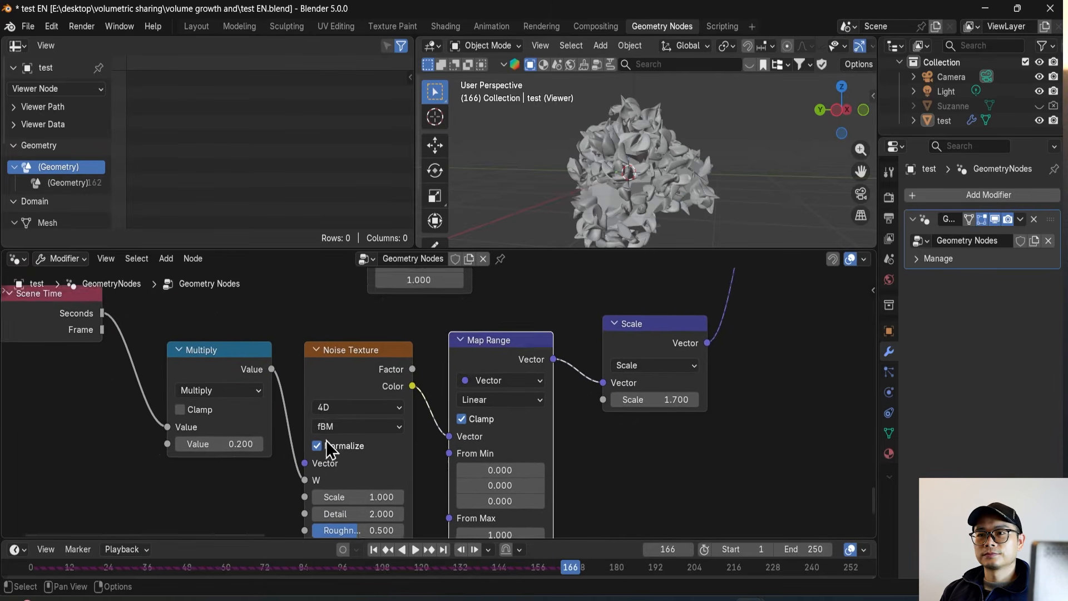
{"action": "middle_click_drag", "start_coordinate": [326, 447], "coordinate": [340, 421]}
{"action": "left_click", "coordinate": [247, 422]}
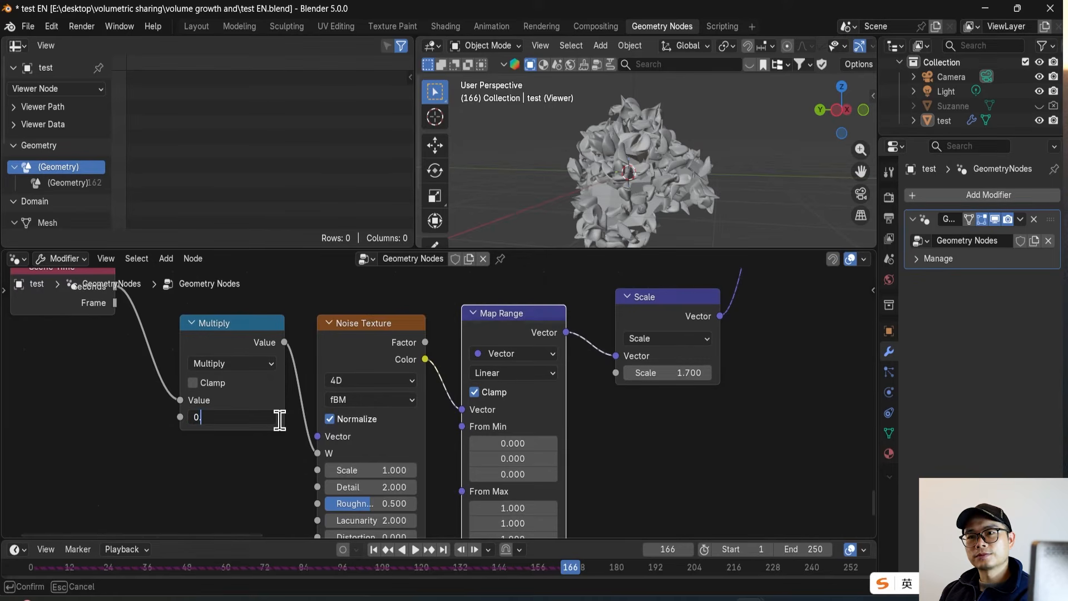
{"action": "type", "text": "0.05"}
{"action": "key", "text": "Return"}
{"action": "scroll", "coordinate": [439, 405], "scroll_direction": "down", "scroll_amount": 1}
{"action": "key", "text": "space"}
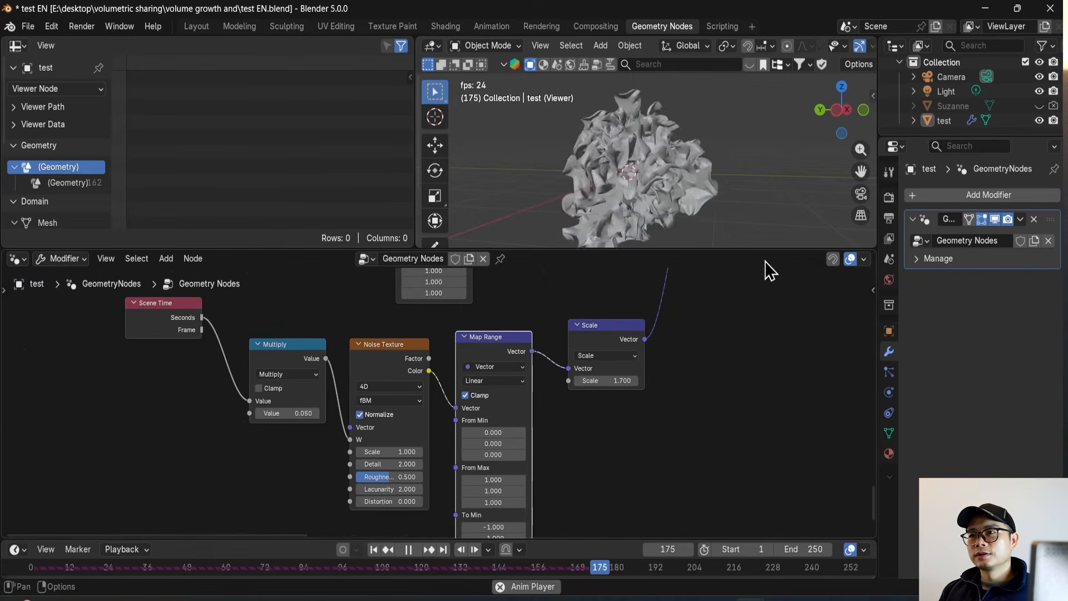
{"action": "key", "text": "space"}
Step: Preview more of the animation and move the Viewer node farther away from Instance on Elements
{"action": "scroll", "coordinate": [655, 353], "scroll_direction": "down", "scroll_amount": 5}
{"action": "middle_click_drag", "start_coordinate": [619, 334], "coordinate": [582, 446]}
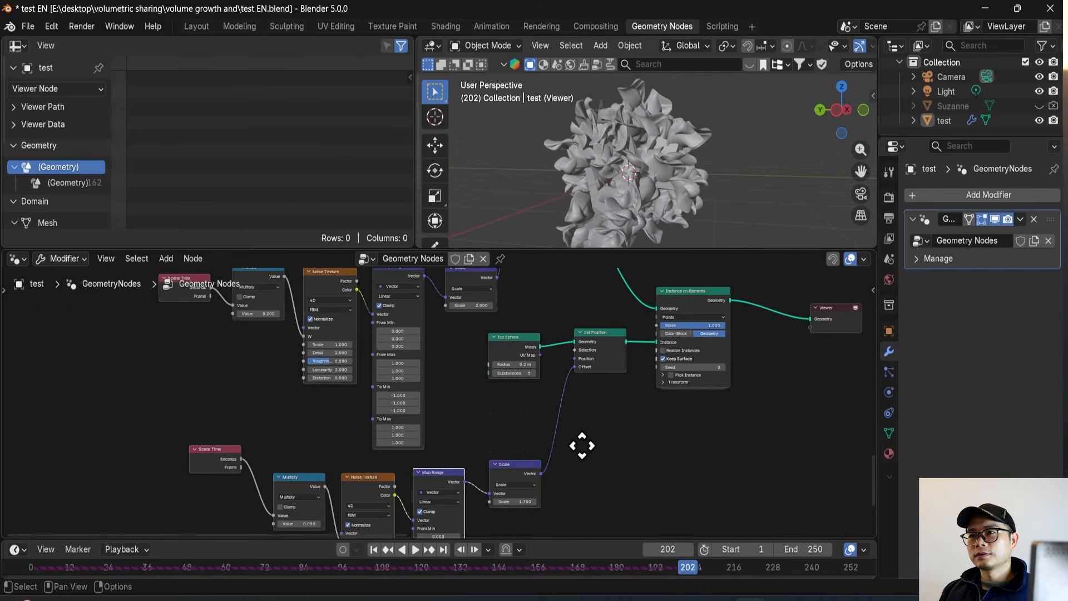
{"action": "key", "text": "space"}
{"action": "middle_click_drag", "start_coordinate": [595, 332], "coordinate": [360, 438]}
{"action": "left_click_drag", "start_coordinate": [609, 418], "coordinate": [735, 422]}
{"action": "middle_click_drag", "start_coordinate": [635, 384], "coordinate": [580, 399]}
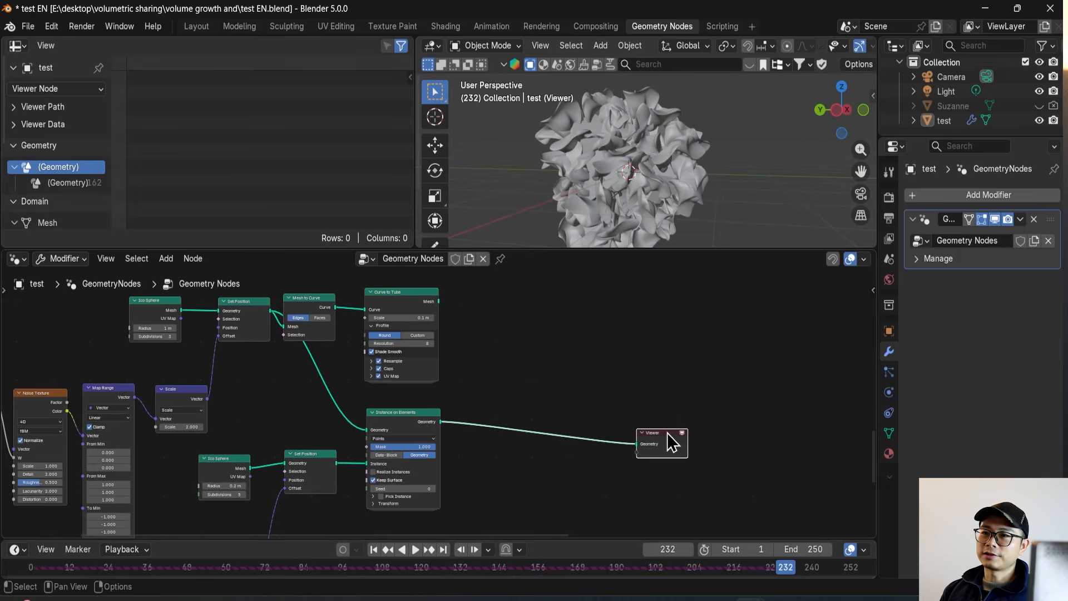
{"action": "scroll", "coordinate": [490, 341], "scroll_direction": "up", "scroll_amount": 3}
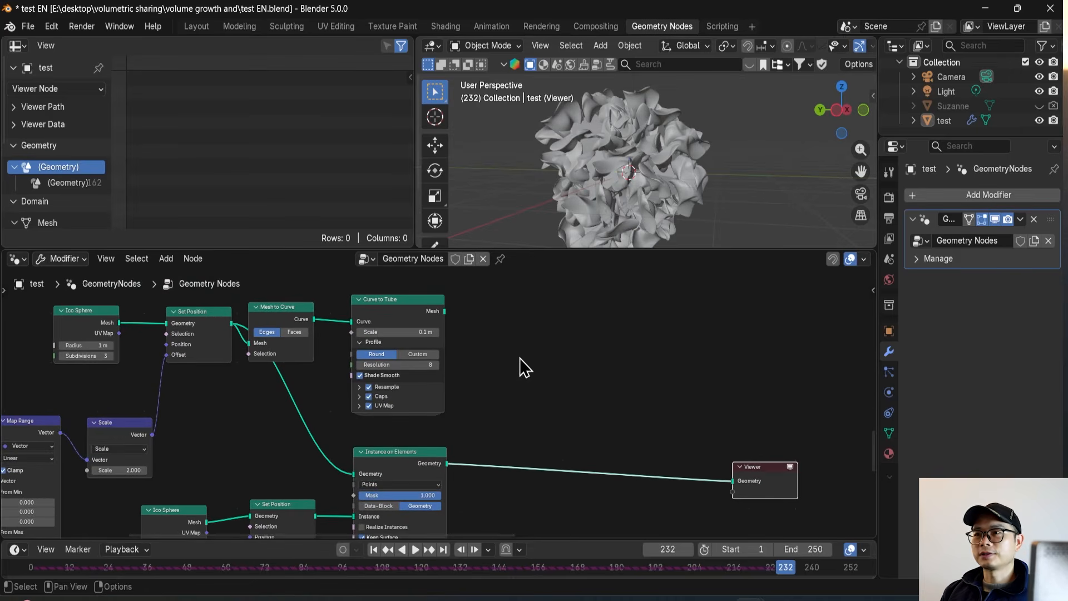
Step: Add a Join Geometry node and feed it the outputs of Curve to Tube and Instance on Elements
{"action": "key", "text": "shift+a"}
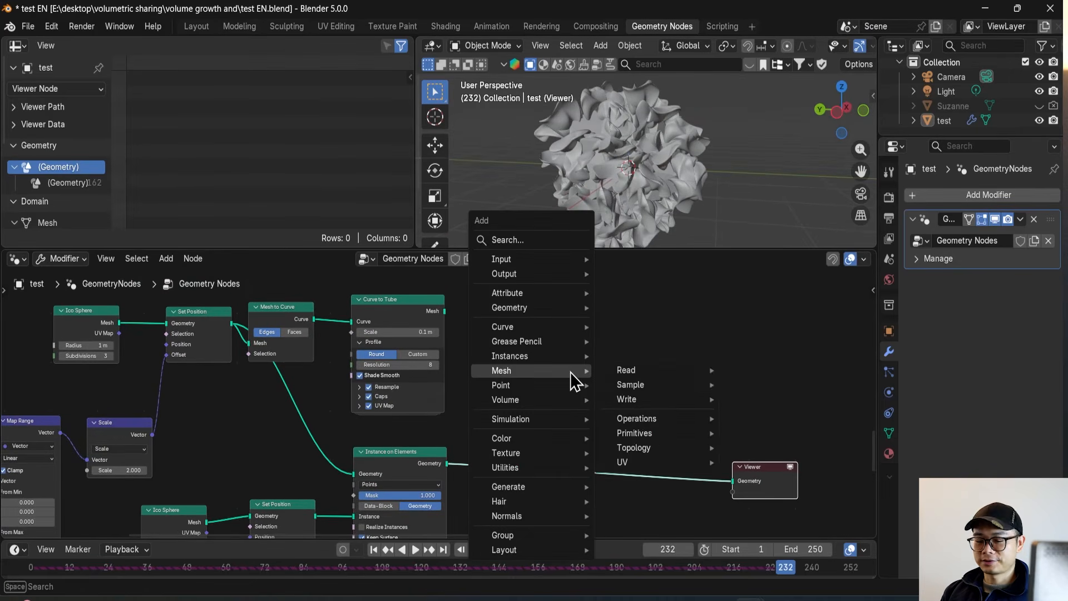
{"action": "type", "text": "join"}
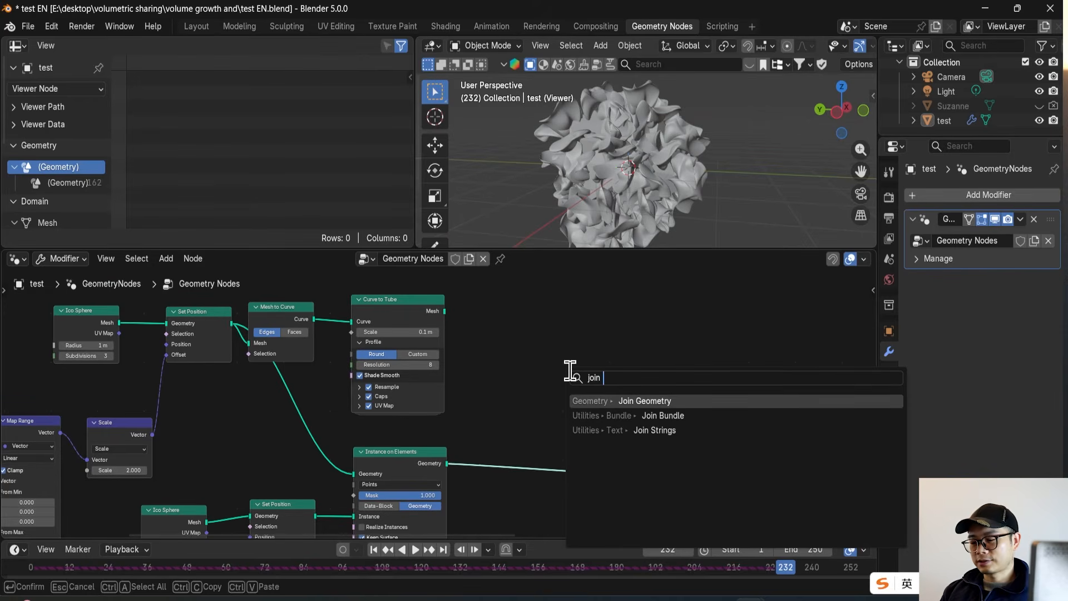
{"action": "key", "text": "Return"}
{"action": "left_click", "coordinate": [572, 379]}
{"action": "left_click_drag", "start_coordinate": [444, 312], "coordinate": [575, 396]}
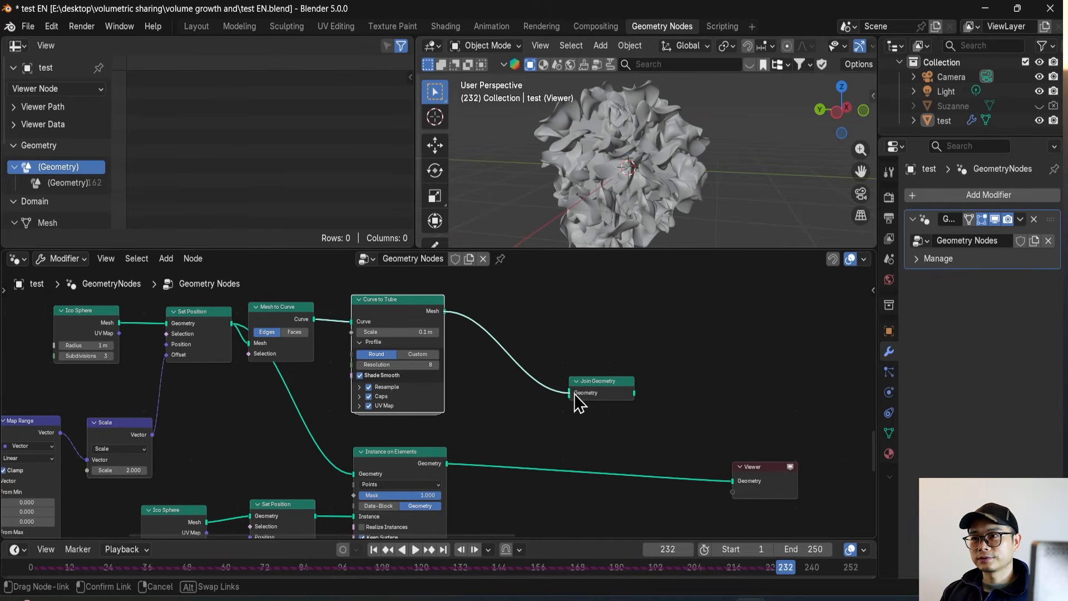
{"action": "left_click_drag", "start_coordinate": [432, 462], "coordinate": [576, 405]}
{"action": "middle_click_drag", "start_coordinate": [584, 402], "coordinate": [486, 388]}
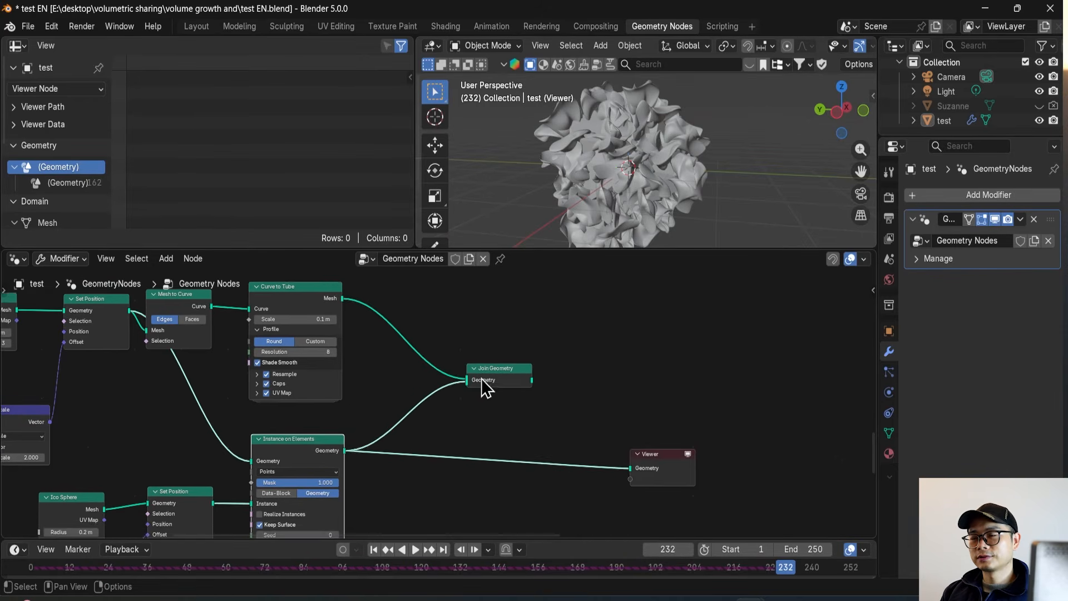
Step: Delete the Viewer attached to Instance on Elements and preview the Join Geometry output in a new Viewer
{"action": "left_click", "coordinate": [663, 453]}
{"action": "key", "text": "x"}
{"action": "left_click_drag", "start_coordinate": [575, 381], "coordinate": [626, 392]}
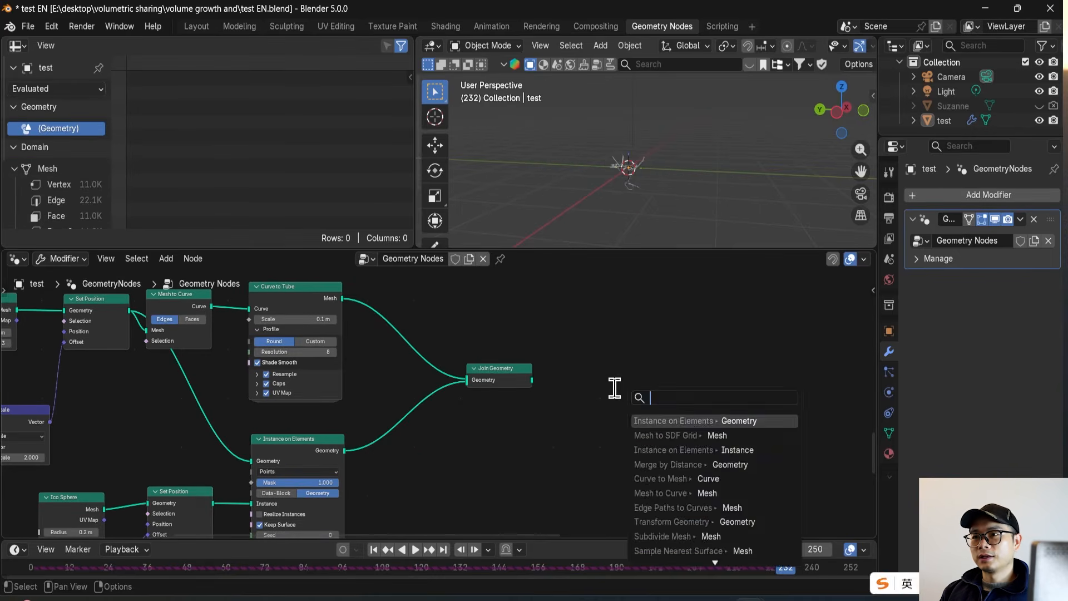
{"action": "scroll", "coordinate": [573, 376], "scroll_direction": "up", "scroll_amount": 3}
{"action": "left_click", "coordinate": [538, 372], "text": "ctrl+shift"}
Step: Add a Mesh to SDF Grid node fed by the Join Geometry output
{"action": "scroll", "coordinate": [560, 371], "scroll_direction": "up", "scroll_amount": 1}
{"action": "middle_click_drag", "start_coordinate": [564, 370], "coordinate": [519, 386]}
{"action": "left_click_drag", "start_coordinate": [519, 385], "coordinate": [640, 360]}
{"action": "type", "text": "mest"}
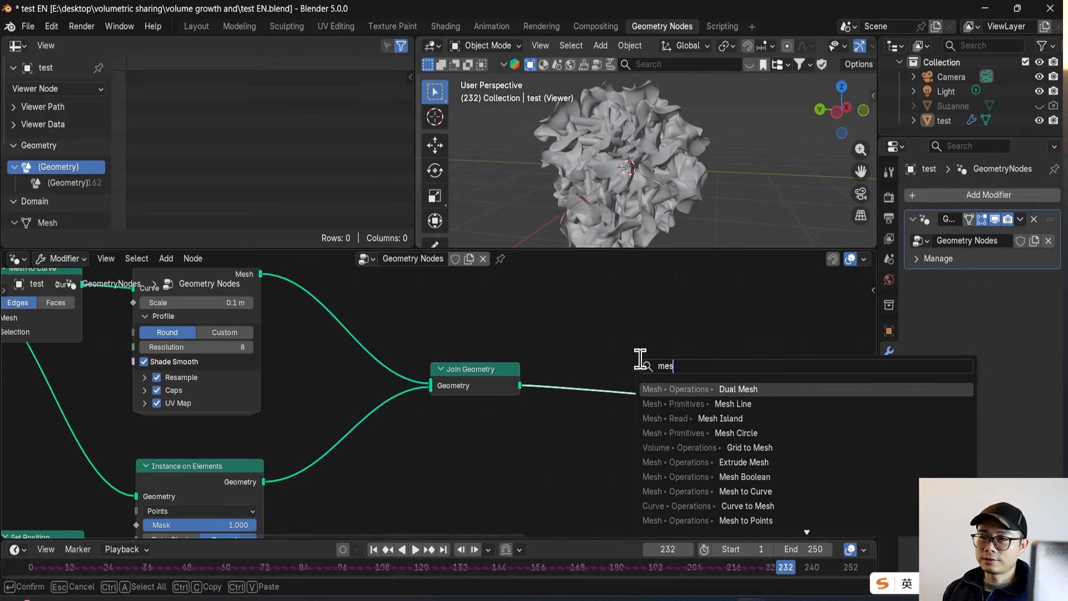
{"action": "type", "text": "to"}
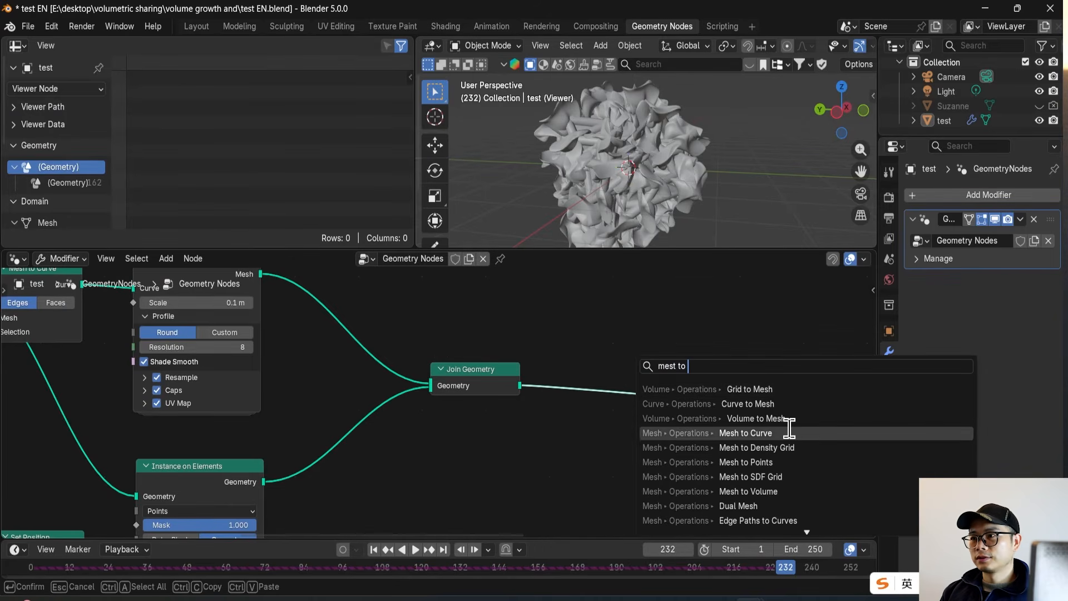
{"action": "left_click", "coordinate": [795, 477]}
{"action": "left_click", "coordinate": [563, 366]}
Step: Add a Grid to Mesh node after Mesh to SDF Grid and show its mesh in the Viewer
{"action": "middle_click_drag", "start_coordinate": [667, 371], "coordinate": [457, 369]}
{"action": "scroll", "coordinate": [457, 368], "scroll_direction": "up", "scroll_amount": 1}
{"action": "left_click_drag", "start_coordinate": [438, 374], "coordinate": [501, 380]}
{"action": "type", "text": "grd t"}
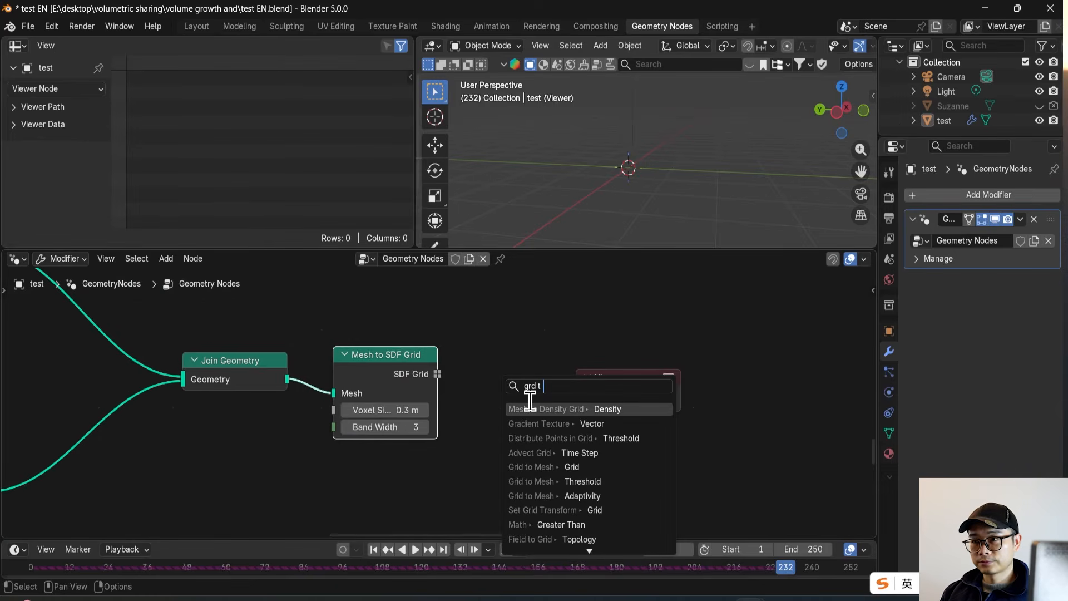
{"action": "type", "text": " n"}
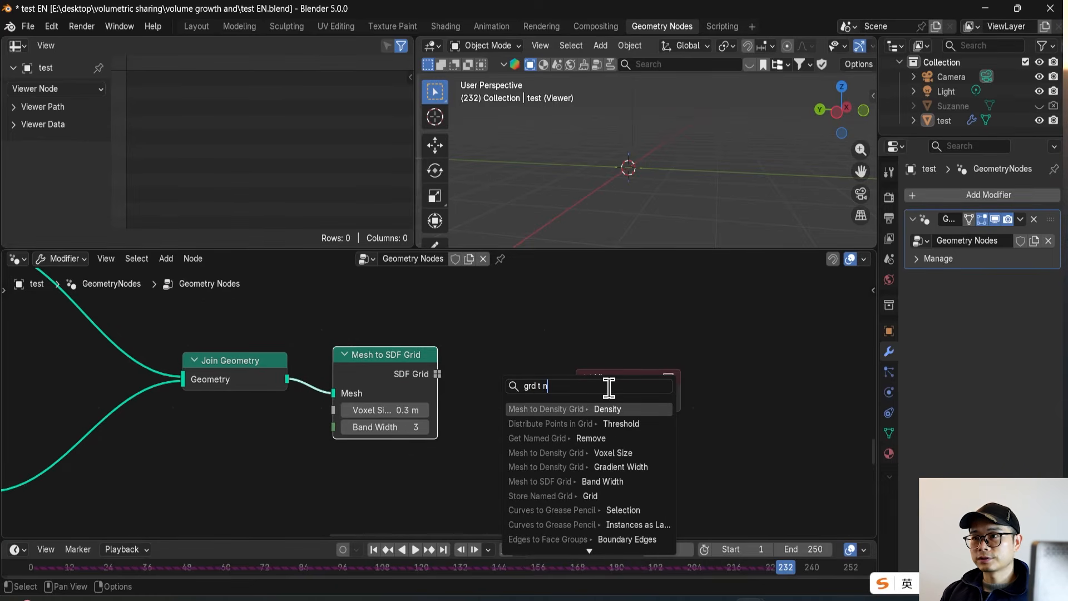
{"action": "key", "text": "BackSpace"}
{"action": "type", "text": "m"}
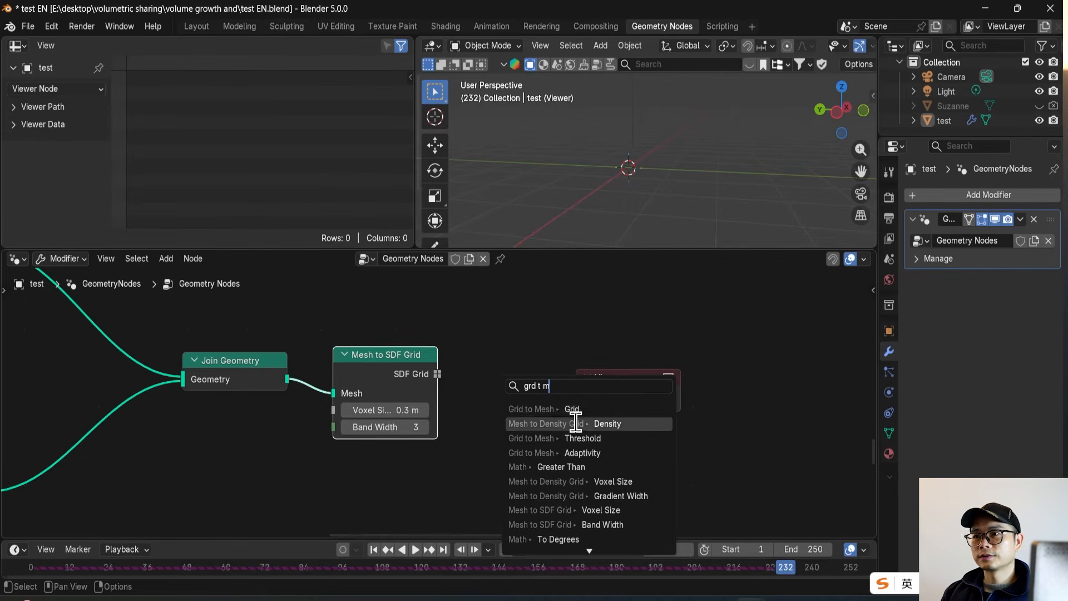
{"action": "key", "text": "Return"}
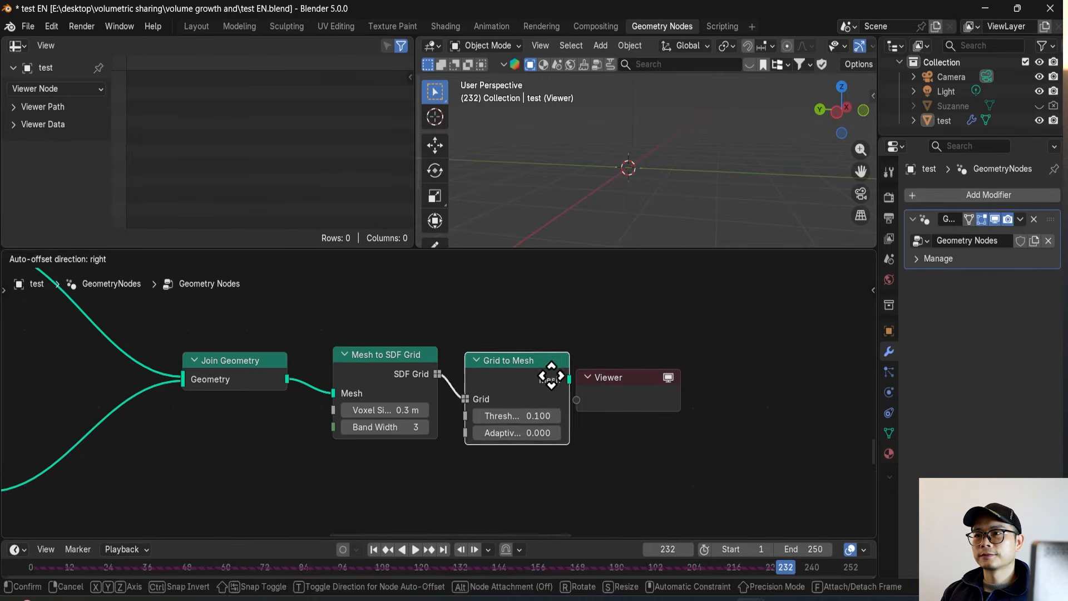
{"action": "left_click", "coordinate": [561, 379]}
{"action": "left_click_drag", "start_coordinate": [604, 386], "coordinate": [645, 410]}
{"action": "scroll", "coordinate": [452, 367], "scroll_direction": "up", "scroll_amount": 1}
{"action": "scroll", "coordinate": [452, 367], "scroll_direction": "up", "scroll_amount": 1}
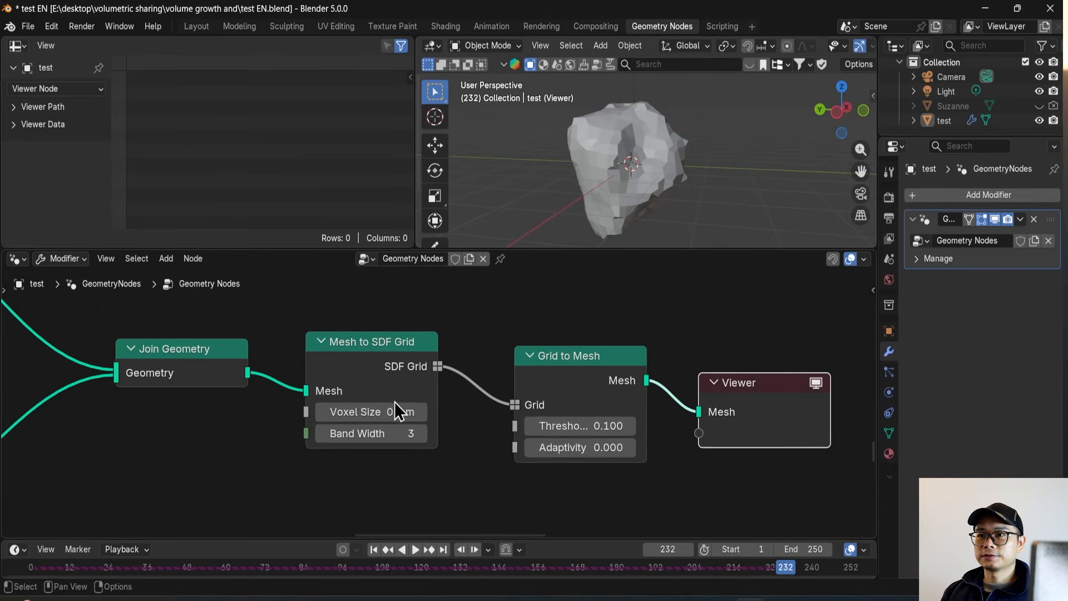
Step: Set the Mesh to SDF Grid voxel size to 0.01 m and the Grid to Mesh threshold to 0.01
{"action": "double_click", "coordinate": [401, 410]}
{"action": "type", "text": "0.01"}
{"action": "key", "text": "Return"}
{"action": "double_click", "coordinate": [579, 426]}
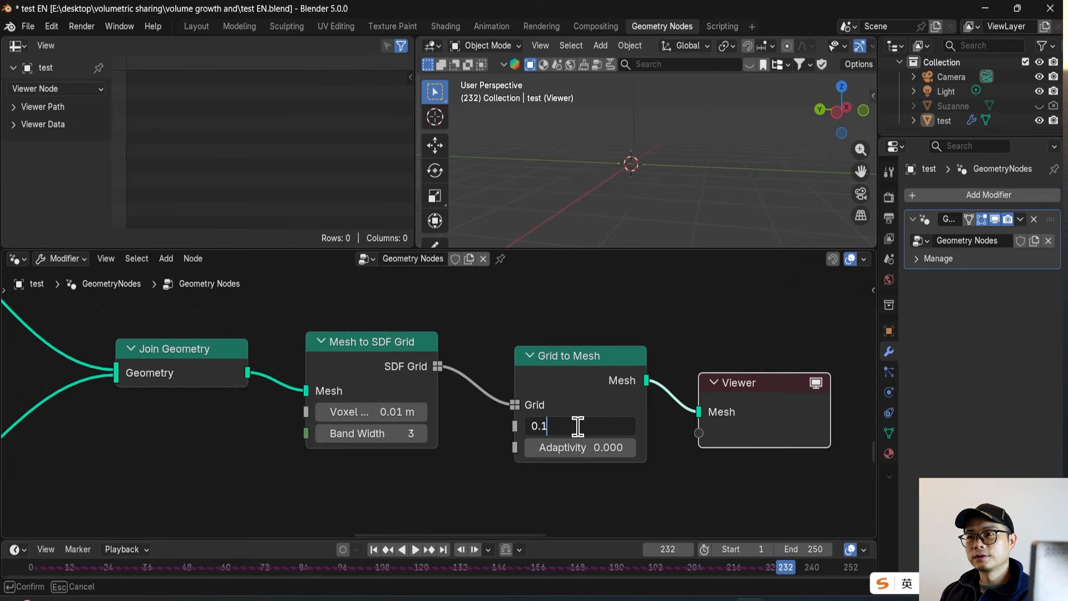
{"action": "type", "text": "0.01"}
{"action": "key", "text": "Return"}
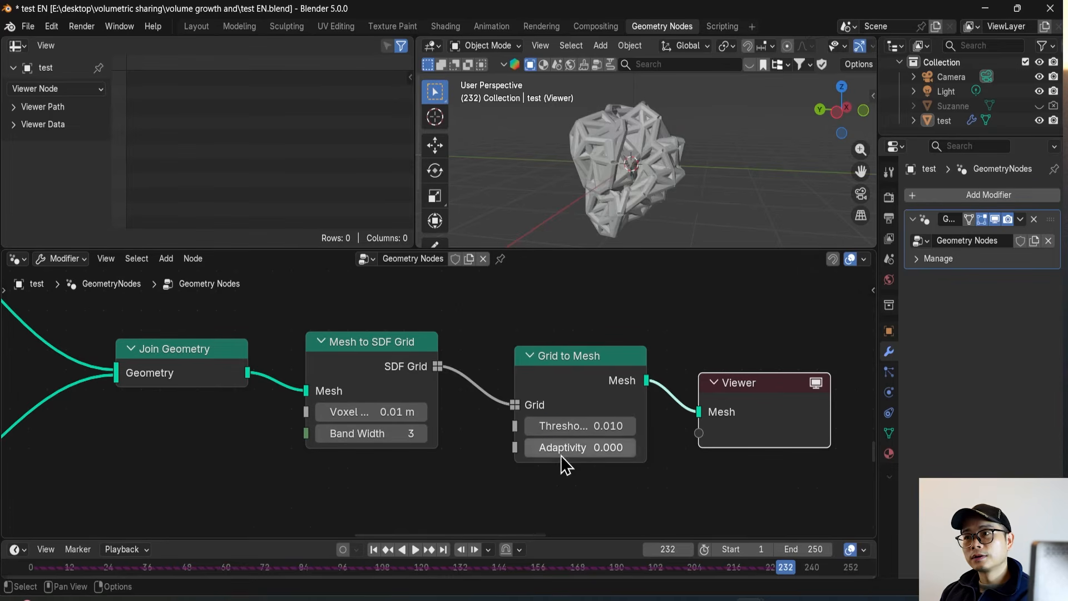
Step: Inspect the converted tube mesh from another angle and save the file
{"action": "mouse_move", "coordinate": [605, 170]}
{"action": "middle_mouse_down"}
{"action": "mouse_move", "coordinate": [672, 173]}
{"action": "mouse_move", "coordinate": [670, 164]}
{"action": "mouse_move", "coordinate": [612, 178]}
{"action": "middle_mouse_up"}
{"action": "scroll", "coordinate": [315, 398], "scroll_direction": "down", "scroll_amount": 1}
{"action": "middle_click_drag", "start_coordinate": [314, 398], "coordinate": [524, 382]}
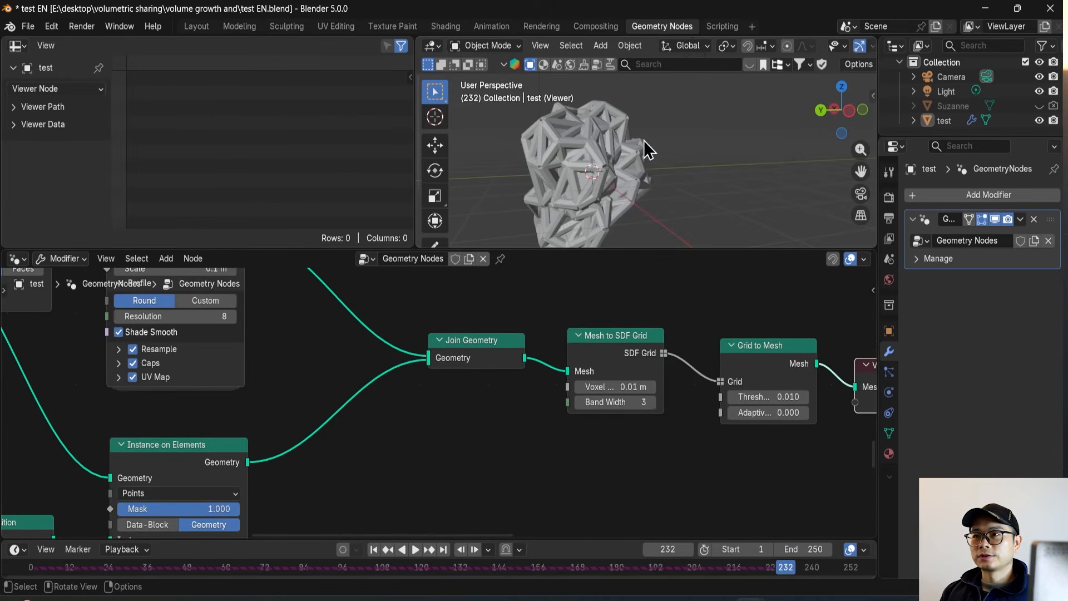
{"action": "key", "text": "ctrl+s"}
Step: Enable Realize Instances on the Instance on Elements node
{"action": "scroll", "coordinate": [540, 236], "scroll_direction": "down", "scroll_amount": 3}
{"action": "scroll", "coordinate": [248, 439], "scroll_direction": "down", "scroll_amount": 3}
{"action": "middle_click_drag", "start_coordinate": [248, 439], "coordinate": [479, 360]}
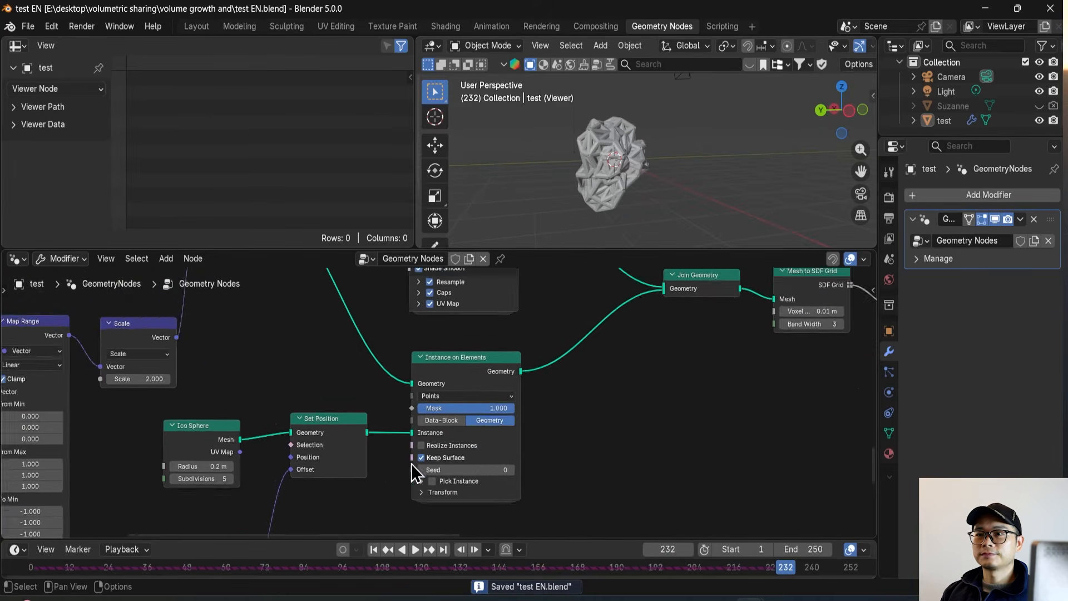
{"action": "scroll", "coordinate": [410, 467], "scroll_direction": "up", "scroll_amount": 1}
{"action": "middle_click_drag", "start_coordinate": [410, 468], "coordinate": [452, 417]}
{"action": "scroll", "coordinate": [462, 418], "scroll_direction": "up", "scroll_amount": 3}
{"action": "middle_click_drag", "start_coordinate": [559, 437], "coordinate": [363, 437]}
{"action": "scroll", "coordinate": [362, 438], "scroll_direction": "up", "scroll_amount": 3}
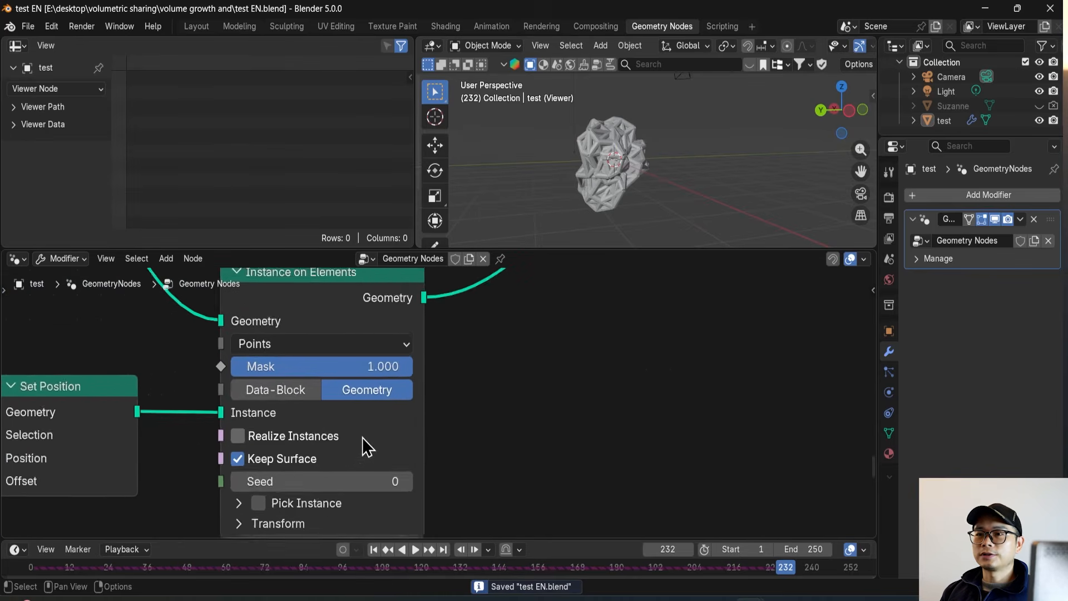
{"action": "scroll", "coordinate": [545, 440], "scroll_direction": "down", "scroll_amount": 2}
{"action": "middle_click_drag", "start_coordinate": [545, 440], "coordinate": [456, 531]}
{"action": "middle_click_drag", "start_coordinate": [578, 361], "coordinate": [469, 389]}
{"action": "left_click", "coordinate": [507, 327]}
{"action": "scroll", "coordinate": [276, 432], "scroll_direction": "up", "scroll_amount": 1}
{"action": "middle_click_drag", "start_coordinate": [277, 433], "coordinate": [372, 354]}
{"action": "scroll", "coordinate": [286, 439], "scroll_direction": "up", "scroll_amount": 1}
{"action": "middle_click_drag", "start_coordinate": [286, 439], "coordinate": [312, 399]}
{"action": "left_click", "coordinate": [180, 454]}
{"action": "left_click", "coordinate": [189, 453]}
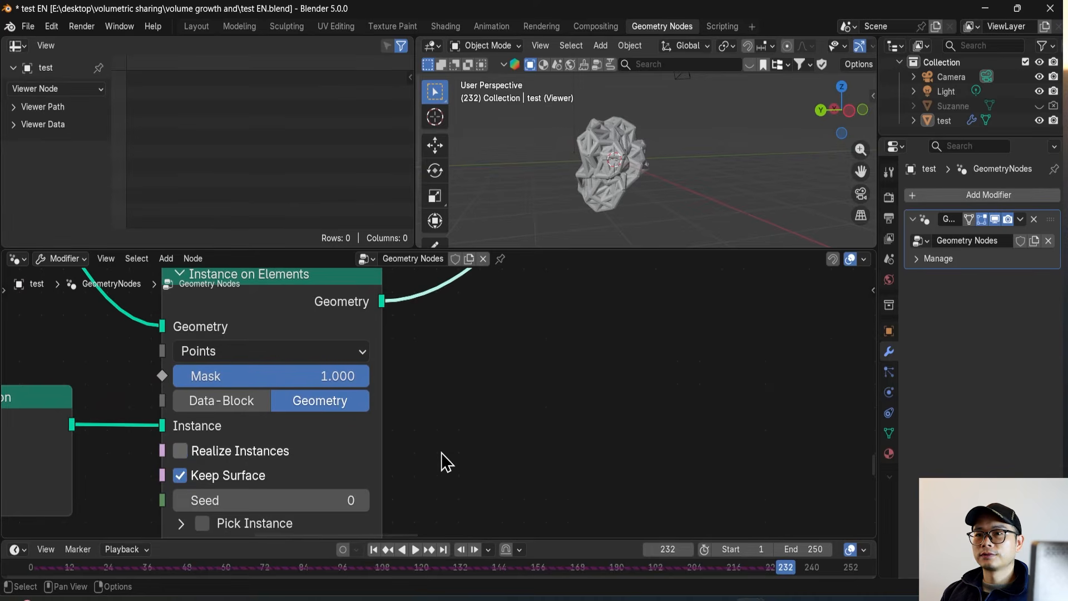
{"action": "key", "text": "ctrl+z"}
Step: Examine the converted mesh with the realized instances from several angles and save the file
{"action": "scroll", "coordinate": [621, 381], "scroll_direction": "down", "scroll_amount": 3}
{"action": "middle_click_drag", "start_coordinate": [620, 381], "coordinate": [326, 447]}
{"action": "scroll", "coordinate": [585, 125], "scroll_direction": "up", "scroll_amount": 3}
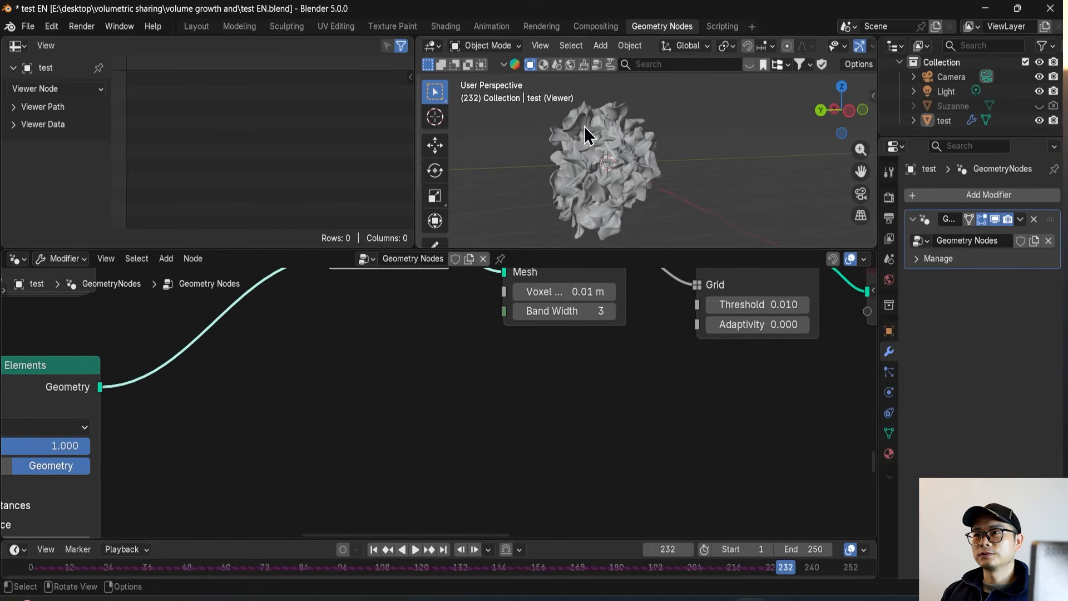
{"action": "middle_click_drag", "start_coordinate": [454, 382], "coordinate": [89, 477]}
{"action": "middle_click_drag", "start_coordinate": [487, 392], "coordinate": [581, 402]}
{"action": "middle_click_drag", "start_coordinate": [617, 192], "coordinate": [627, 160]}
{"action": "scroll", "coordinate": [323, 375], "scroll_direction": "down", "scroll_amount": 2}
{"action": "scroll", "coordinate": [246, 394], "scroll_direction": "down", "scroll_amount": 3}
{"action": "key", "text": "ctrl+s"}
{"action": "middle_click_drag", "start_coordinate": [246, 394], "coordinate": [350, 397]}
{"action": "middle_click_drag", "start_coordinate": [608, 235], "coordinate": [720, 149]}
Step: Examine the mesh and the Realize Instances and Keep Surface options on Instance on Elements
{"action": "scroll", "coordinate": [656, 184], "scroll_direction": "down", "scroll_amount": 2}
{"action": "middle_click_drag", "start_coordinate": [503, 382], "coordinate": [550, 359]}
{"action": "middle_click_drag", "start_coordinate": [447, 406], "coordinate": [482, 359]}
{"action": "middle_click_drag", "start_coordinate": [623, 167], "coordinate": [597, 174]}
{"action": "middle_click_drag", "start_coordinate": [494, 443], "coordinate": [505, 377]}
{"action": "scroll", "coordinate": [433, 440], "scroll_direction": "up", "scroll_amount": 7}
{"action": "scroll", "coordinate": [363, 452], "scroll_direction": "up", "scroll_amount": 1}
{"action": "middle_click_drag", "start_coordinate": [381, 440], "coordinate": [406, 440]}
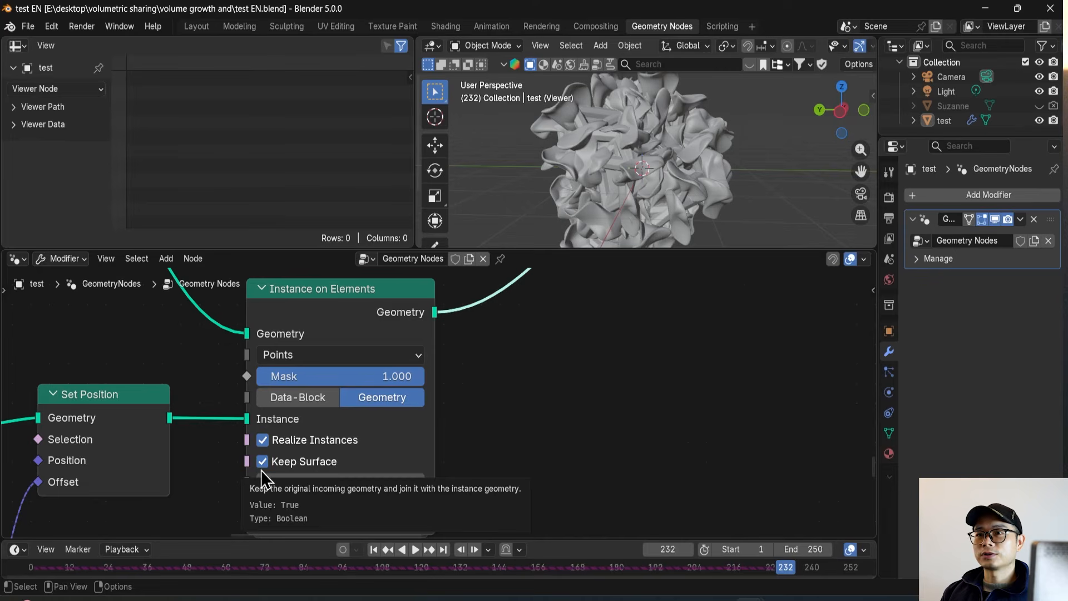
{"action": "left_click", "coordinate": [263, 468]}
{"action": "scroll", "coordinate": [702, 157], "scroll_direction": "down", "scroll_amount": 1}
{"action": "scroll", "coordinate": [662, 189], "scroll_direction": "up", "scroll_amount": 2}
Step: Inspect the merged mesh up close along with the Curve to Tube and Join Geometry nodes, and save the file
{"action": "middle_click_drag", "start_coordinate": [642, 193], "coordinate": [715, 139], "text": "shift"}
{"action": "scroll", "coordinate": [579, 393], "scroll_direction": "down", "scroll_amount": 5}
{"action": "middle_click_drag", "start_coordinate": [640, 345], "coordinate": [441, 405]}
{"action": "middle_click_drag", "start_coordinate": [173, 291], "coordinate": [205, 346]}
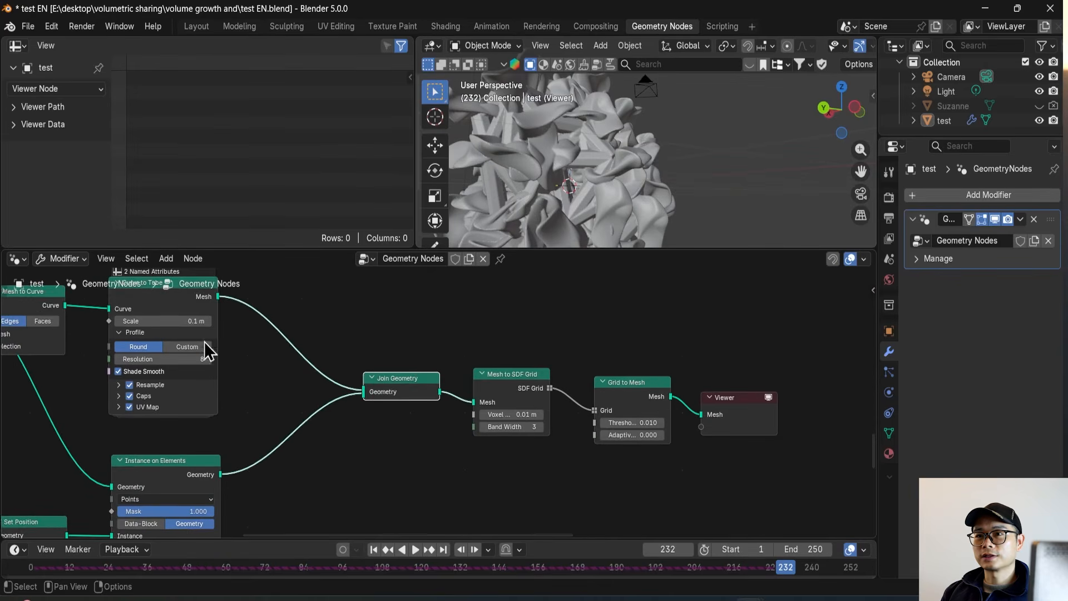
{"action": "scroll", "coordinate": [345, 374], "scroll_direction": "up", "scroll_amount": 3}
{"action": "key", "text": "ctrl+s"}
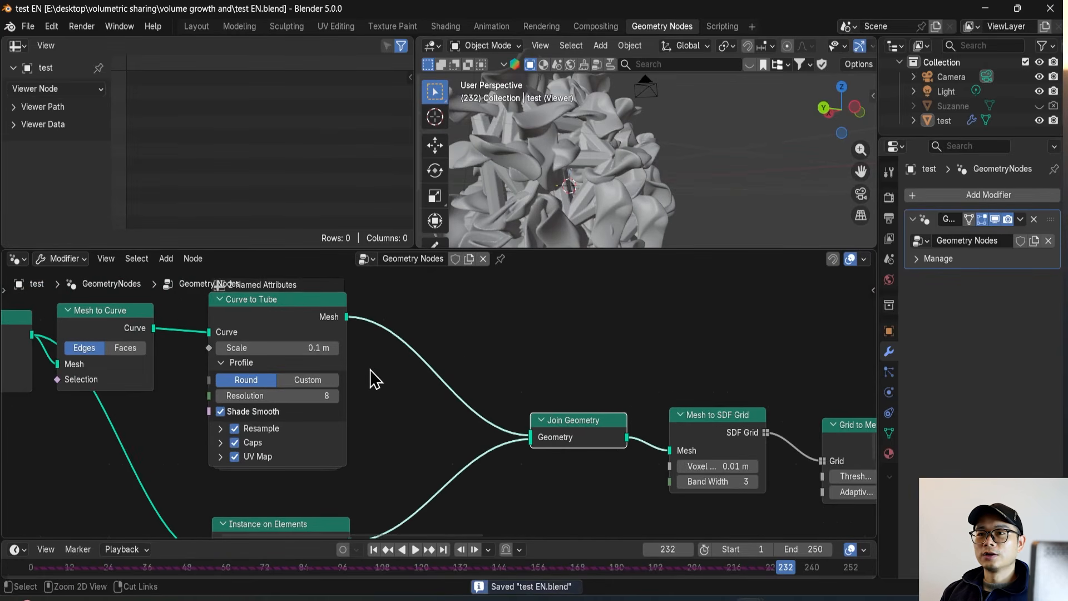
Step: Set the Curve to Tube scale to 0.02 m, check the thinner tubes in the merged mesh and save the file
{"action": "double_click", "coordinate": [303, 346]}
{"action": "type", "text": "0.1"}
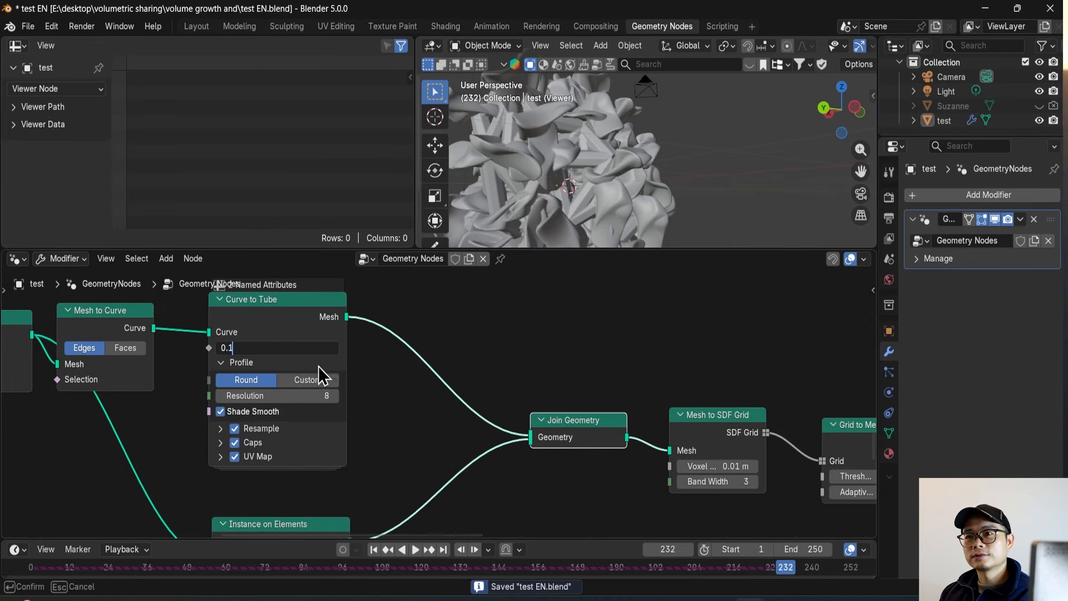
{"action": "key", "text": "Return"}
{"action": "left_click", "coordinate": [254, 348]}
{"action": "double_click", "coordinate": [230, 347]}
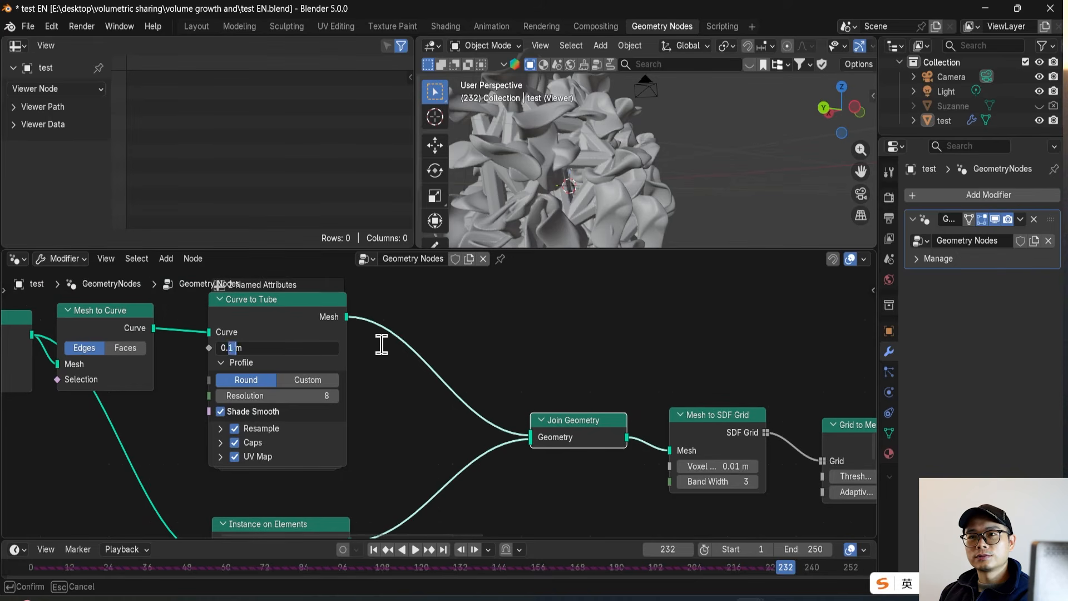
{"action": "type", "text": "02"}
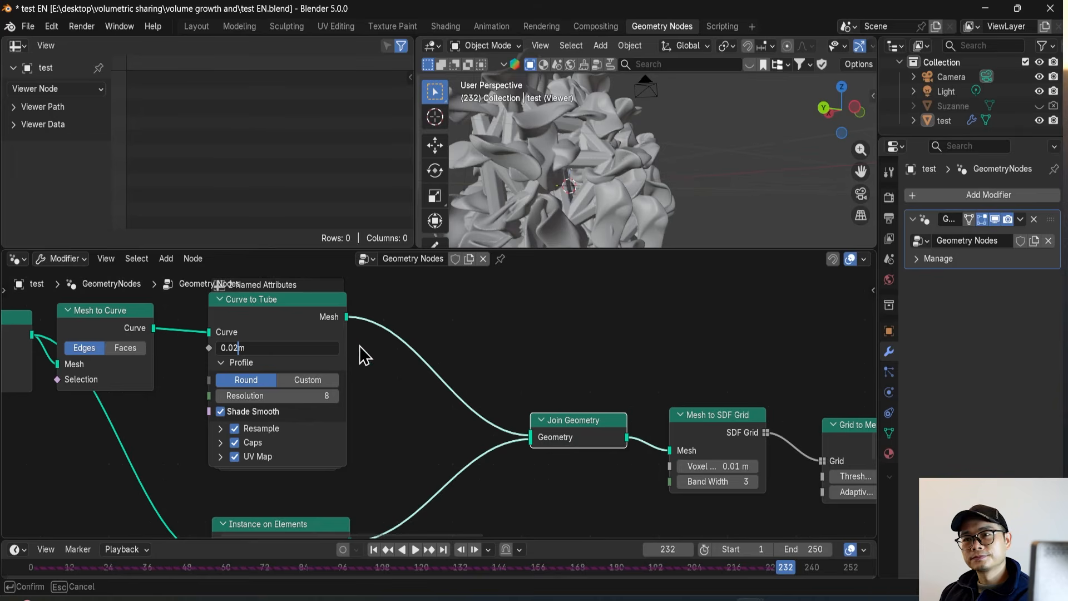
{"action": "key", "text": "Return"}
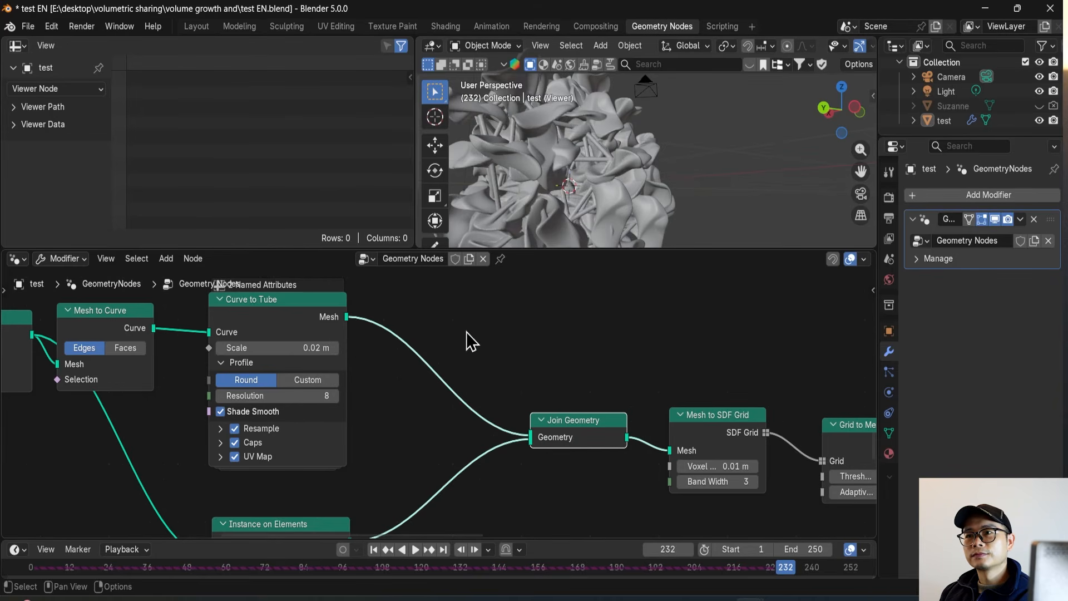
{"action": "scroll", "coordinate": [579, 161], "scroll_direction": "down", "scroll_amount": 3}
{"action": "middle_click_drag", "start_coordinate": [579, 160], "coordinate": [571, 203]}
{"action": "scroll", "coordinate": [339, 380], "scroll_direction": "down", "scroll_amount": 3}
{"action": "key", "text": "ctrl+s"}
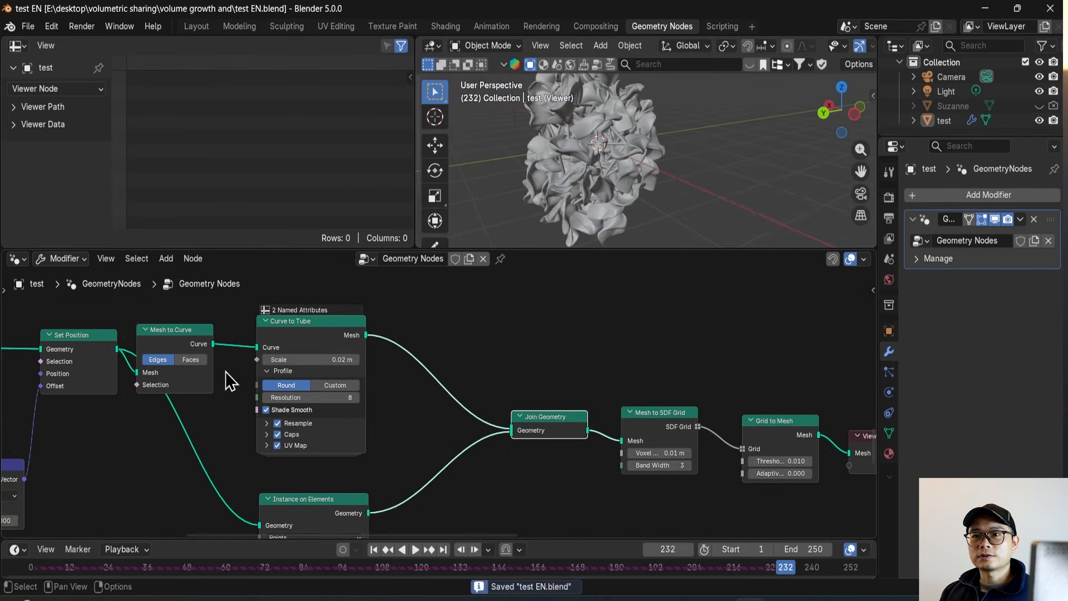
Step: Lower the base Ico Sphere's subdivisions to 2
{"action": "middle_click_drag", "start_coordinate": [167, 371], "coordinate": [285, 377]}
{"action": "middle_click_drag", "start_coordinate": [119, 378], "coordinate": [351, 387]}
{"action": "scroll", "coordinate": [406, 388], "scroll_direction": "up", "scroll_amount": 6}
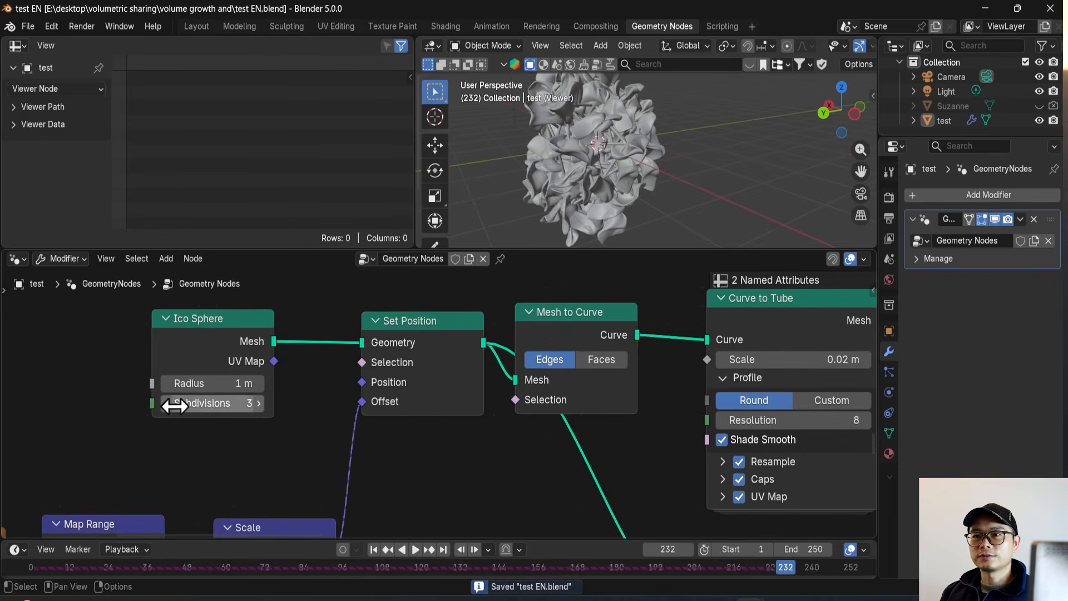
{"action": "left_click", "coordinate": [169, 408]}
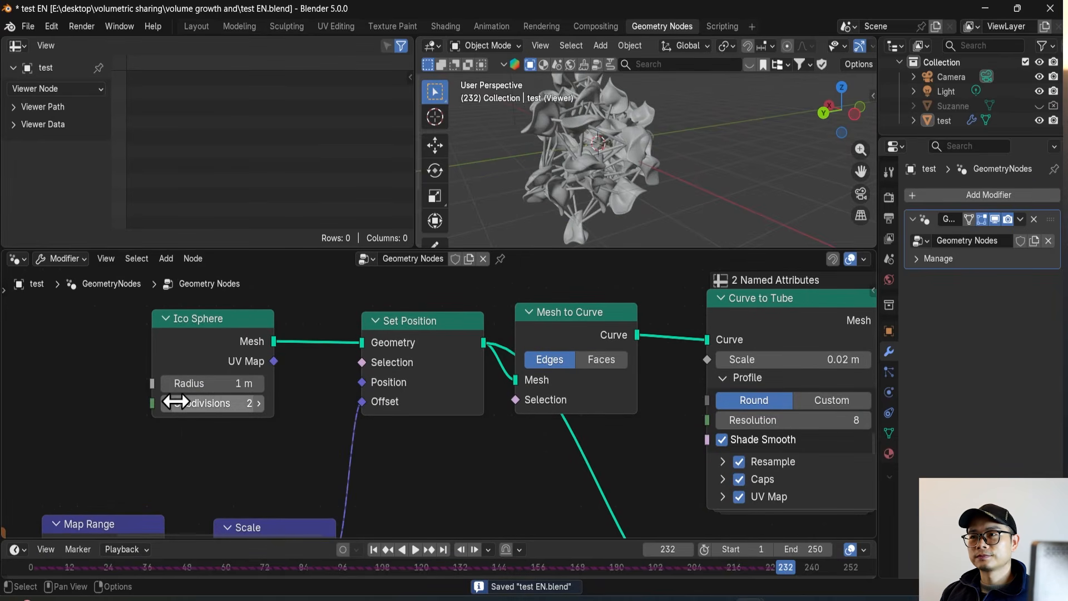
{"action": "scroll", "coordinate": [321, 423], "scroll_direction": "down", "scroll_amount": 2}
{"action": "middle_click_drag", "start_coordinate": [322, 423], "coordinate": [219, 373]}
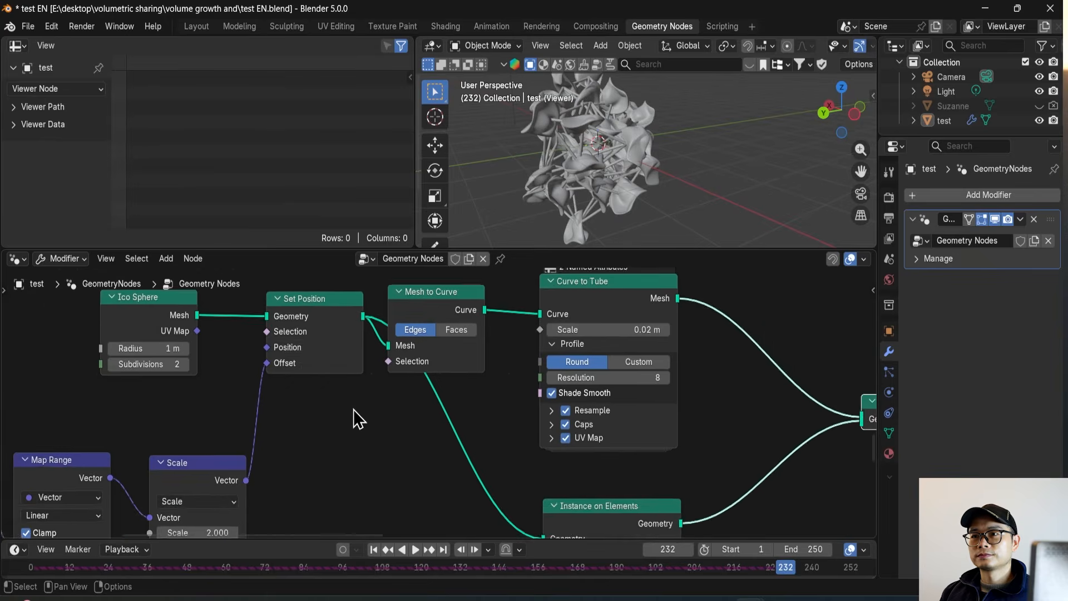
{"action": "left_click", "coordinate": [147, 348]}
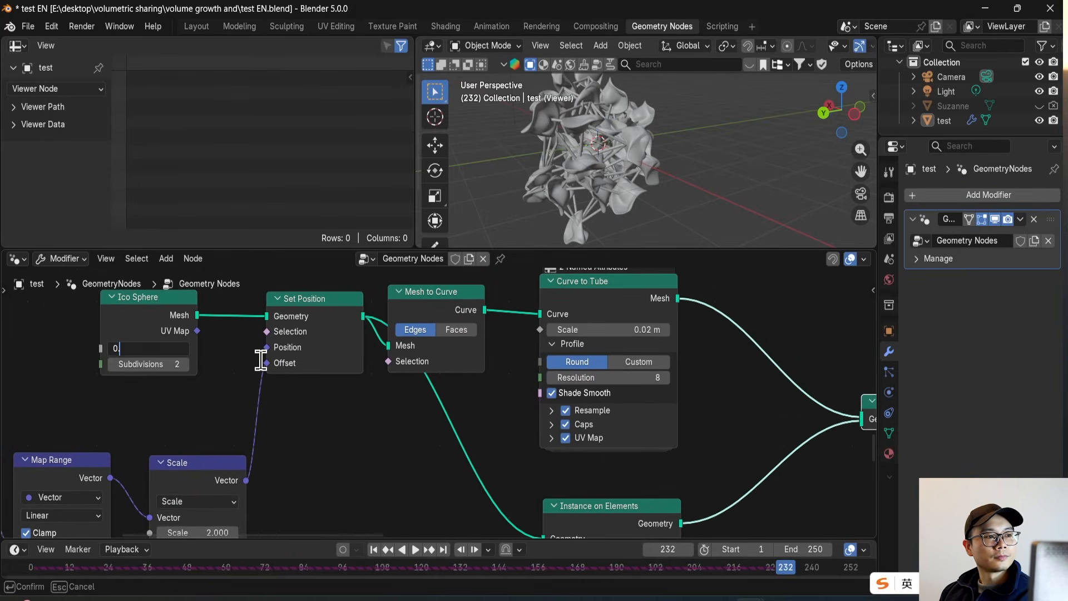
{"action": "type", "text": "0."}
{"action": "left_click_drag", "start_coordinate": [148, 351], "coordinate": [4, 356]}
{"action": "type", "text": "1"}
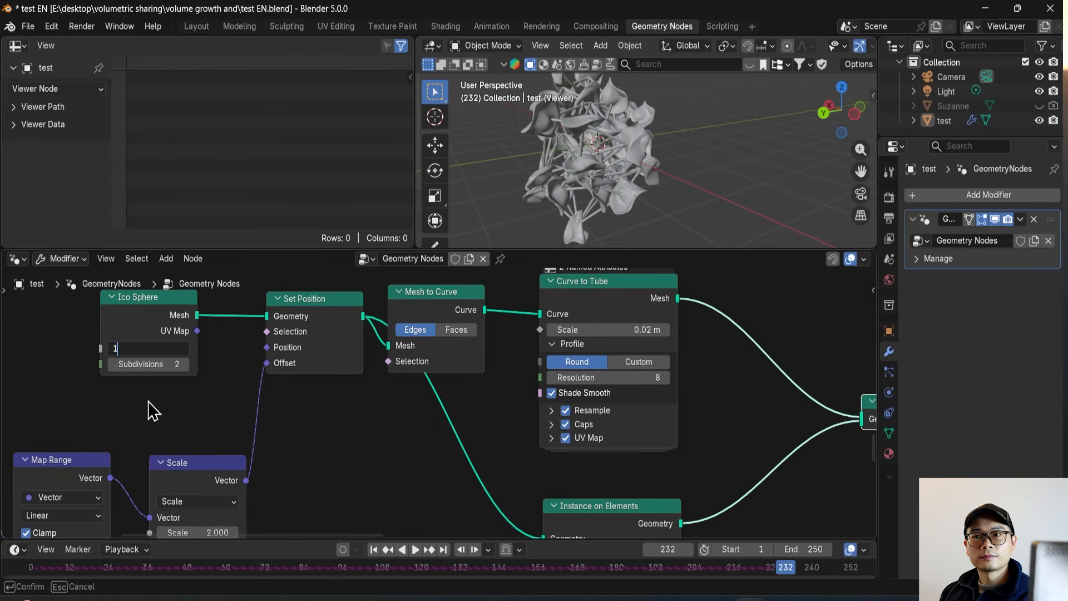
{"action": "key", "text": "Return"}
Step: Inspect the merged mesh up close, play the animation briefly and save the file
{"action": "scroll", "coordinate": [401, 425], "scroll_direction": "down", "scroll_amount": 6}
{"action": "middle_click_drag", "start_coordinate": [507, 416], "coordinate": [379, 393]}
{"action": "scroll", "coordinate": [642, 173], "scroll_direction": "up", "scroll_amount": 5}
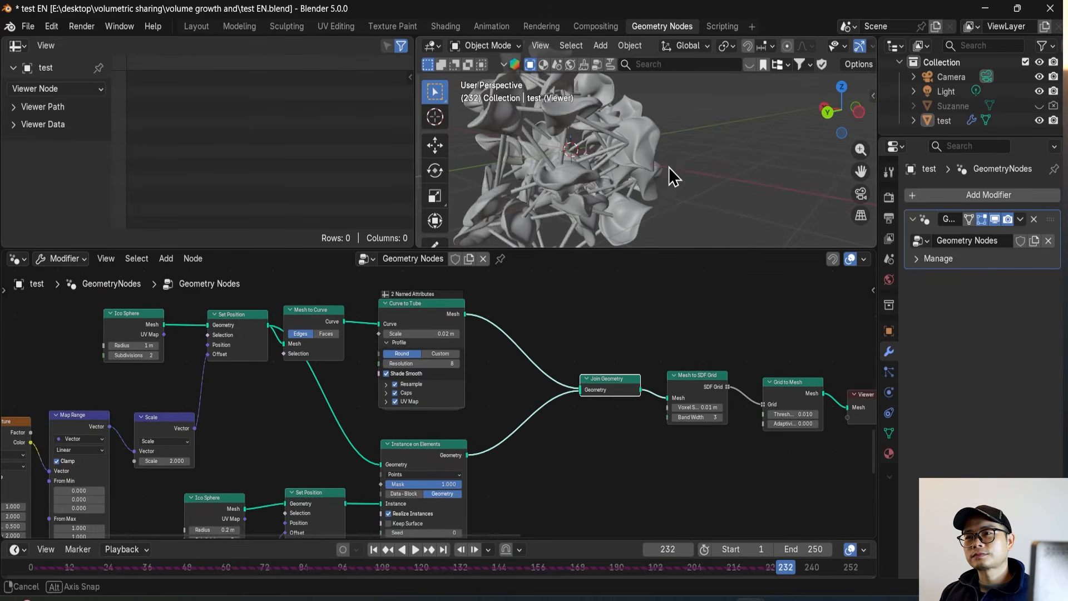
{"action": "key", "text": "space"}
{"action": "key", "text": "space"}
{"action": "scroll", "coordinate": [545, 393], "scroll_direction": "right", "scroll_amount": 10, "text": "ctrl"}
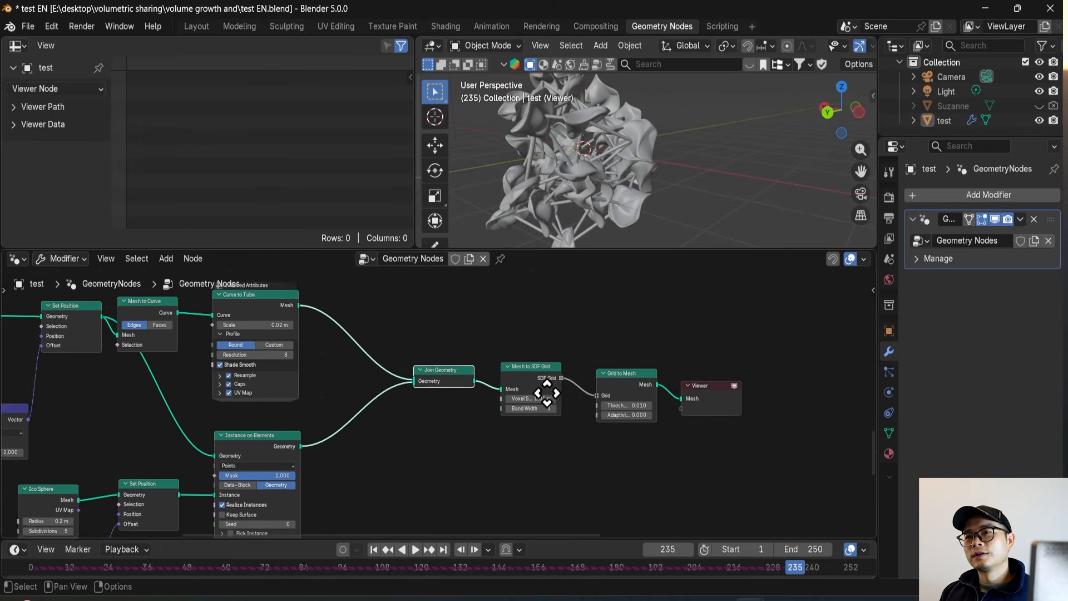
{"action": "key", "text": "ctrl+s"}
Step: Make room before the Viewer and insert a Smooth Geometry node after Grid to Mesh
{"action": "scroll", "coordinate": [563, 397], "scroll_direction": "up", "scroll_amount": 4}
{"action": "left_click_drag", "start_coordinate": [585, 388], "coordinate": [796, 387]}
{"action": "scroll", "coordinate": [532, 352], "scroll_direction": "up", "scroll_amount": 2}
{"action": "left_click_drag", "start_coordinate": [462, 354], "coordinate": [466, 341]}
{"action": "scroll", "coordinate": [543, 182], "scroll_direction": "up", "scroll_amount": 2}
{"action": "mouse_move", "coordinate": [519, 193]}
{"action": "middle_mouse_down"}
{"action": "mouse_move", "coordinate": [537, 188]}
{"action": "mouse_move", "coordinate": [513, 202]}
{"action": "middle_mouse_up"}
{"action": "key", "text": "shift+a"}
{"action": "type", "text": "smot"}
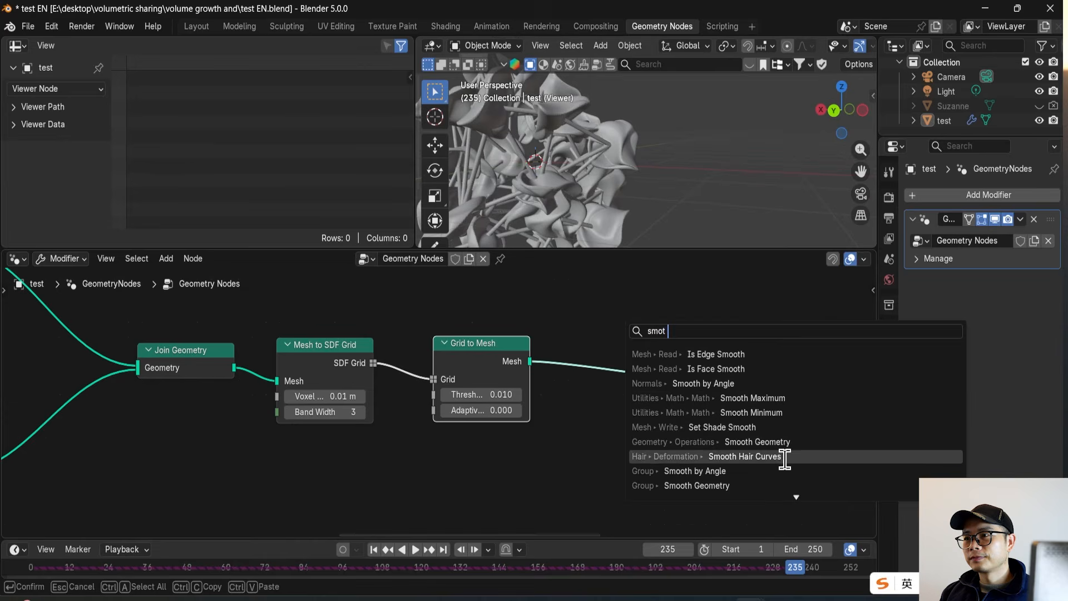
{"action": "left_click", "coordinate": [779, 442]}
{"action": "left_click", "coordinate": [583, 346]}
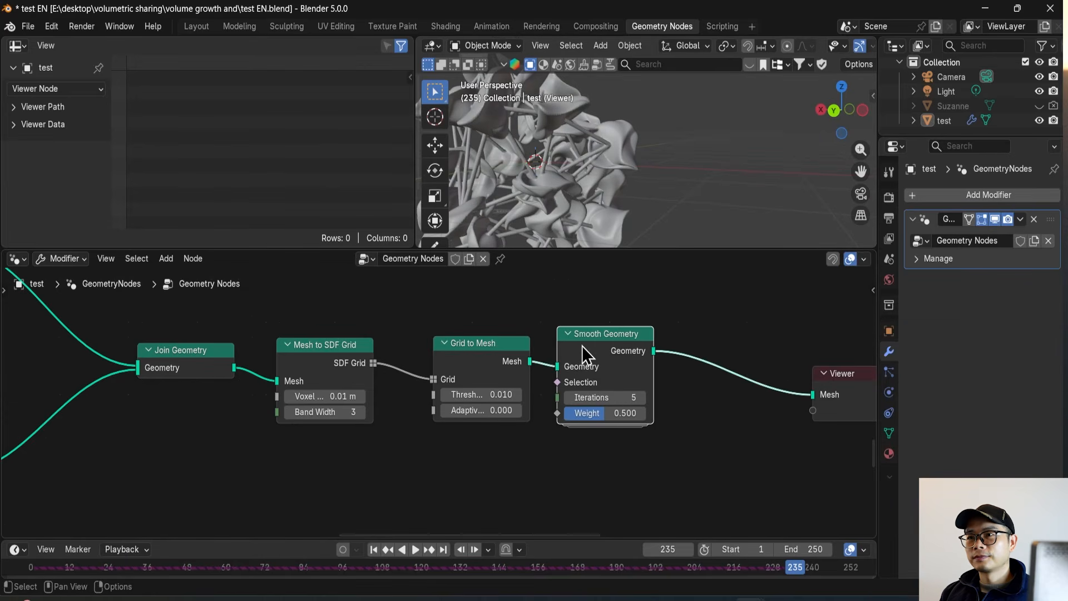
Step: Raise the Smooth Geometry iterations to 260 in two stages, saving the file and checking the mesh between them
{"action": "scroll", "coordinate": [664, 373], "scroll_direction": "up", "scroll_amount": 2}
{"action": "mouse_move", "coordinate": [620, 407]}
{"action": "left_mouse_down"}
{"action": "mouse_move", "coordinate": [645, 405]}
{"action": "mouse_move", "coordinate": [620, 405]}
{"action": "left_mouse_up"}
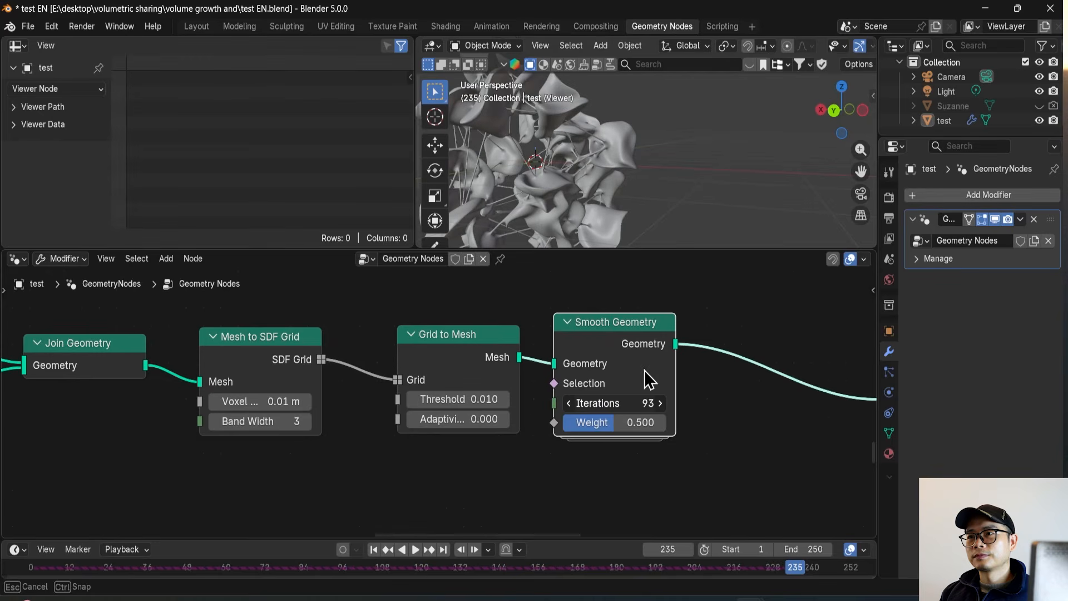
{"action": "left_click_drag", "start_coordinate": [644, 369], "coordinate": [651, 370]}
{"action": "middle_click_drag", "start_coordinate": [574, 142], "coordinate": [771, 173]}
{"action": "key", "text": "ctrl+s"}
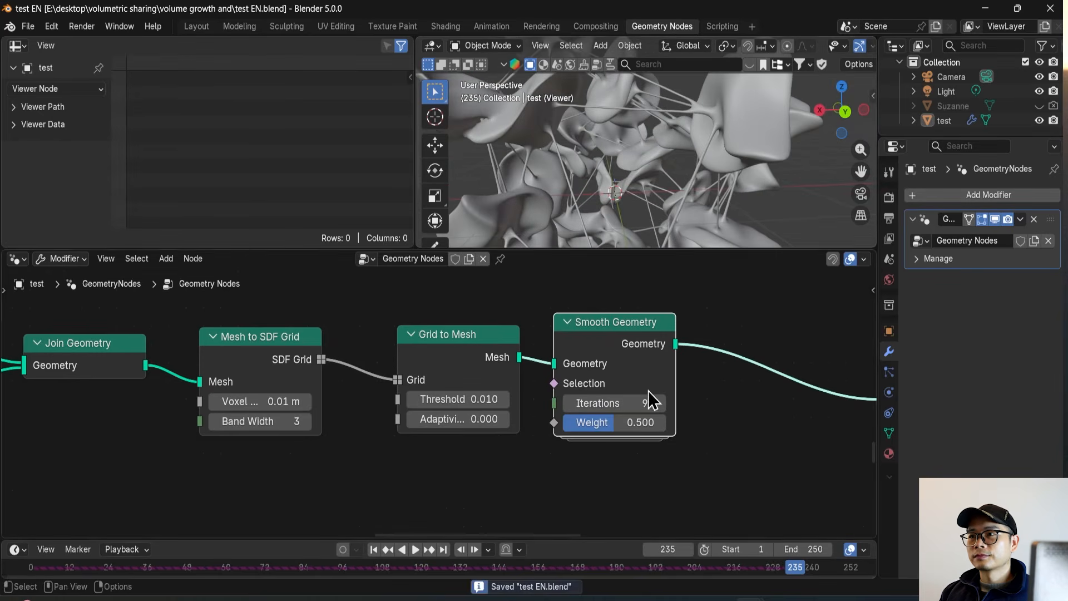
{"action": "left_click", "coordinate": [642, 401]}
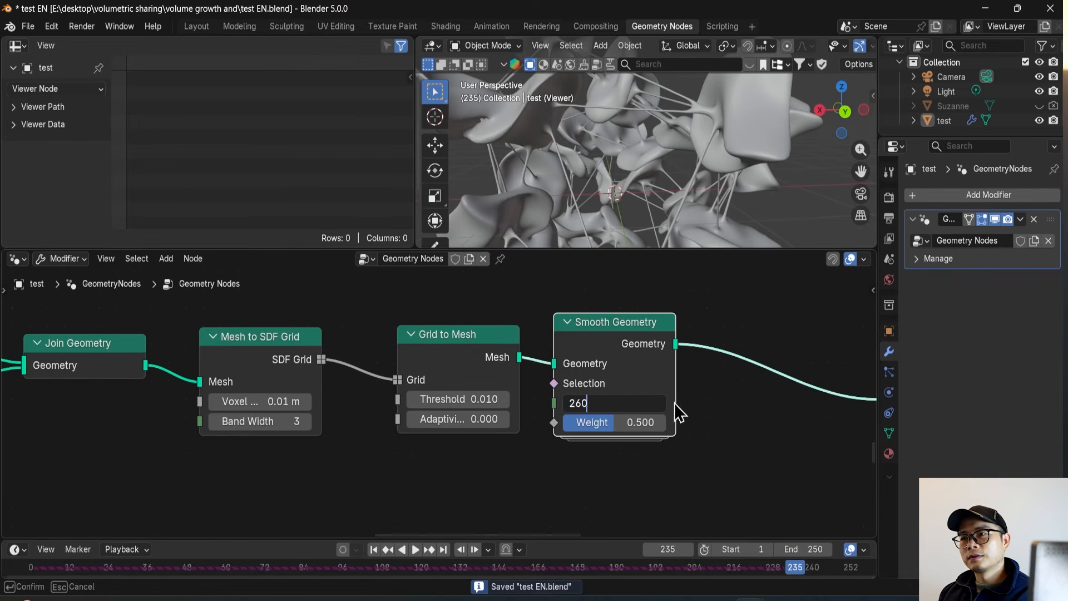
{"action": "key", "text": "Return"}
{"action": "middle_click_drag", "start_coordinate": [673, 138], "coordinate": [692, 136]}
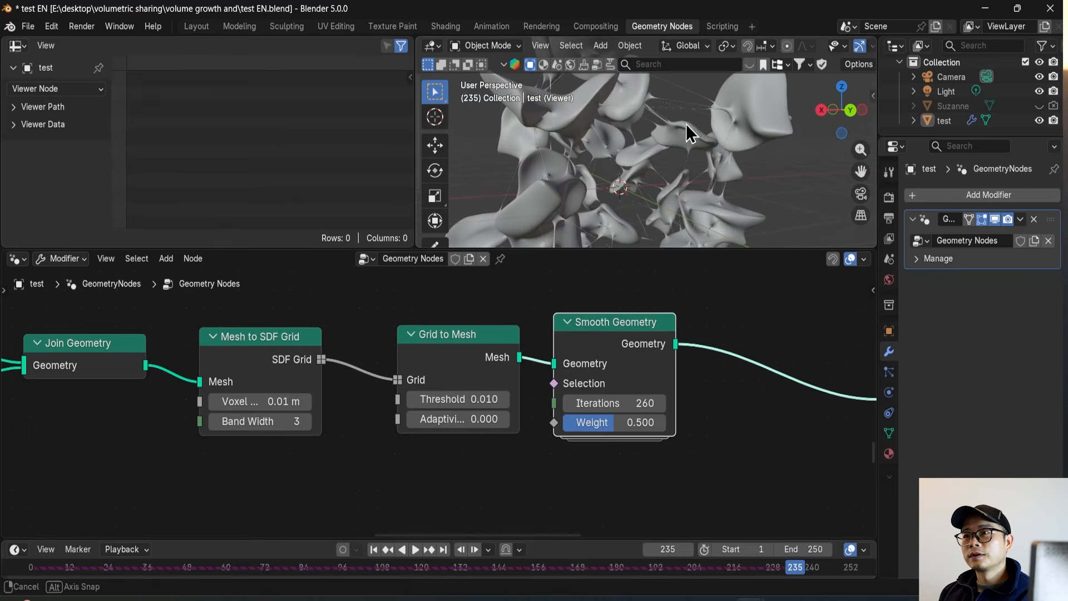
Step: Set the Curve to Tube scale to 0.1 m
{"action": "scroll", "coordinate": [222, 395], "scroll_direction": "down", "scroll_amount": 1}
{"action": "middle_click_drag", "start_coordinate": [221, 385], "coordinate": [291, 404]}
{"action": "scroll", "coordinate": [246, 362], "scroll_direction": "up", "scroll_amount": 1}
{"action": "left_click", "coordinate": [190, 329]}
{"action": "double_click", "coordinate": [191, 337]}
{"action": "left_click", "coordinate": [109, 336]}
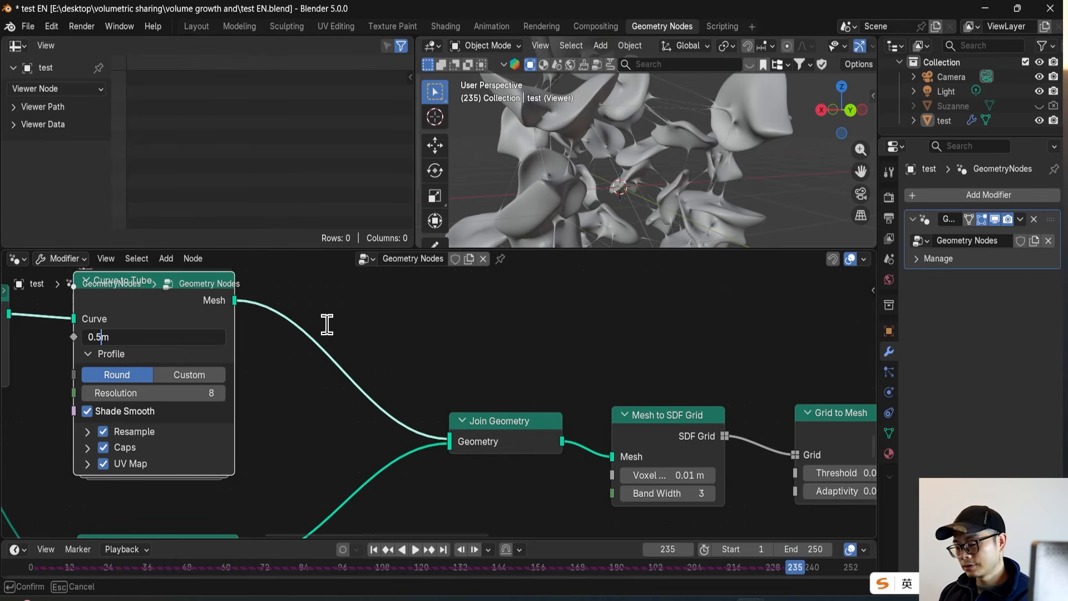
{"action": "type", "text": "1"}
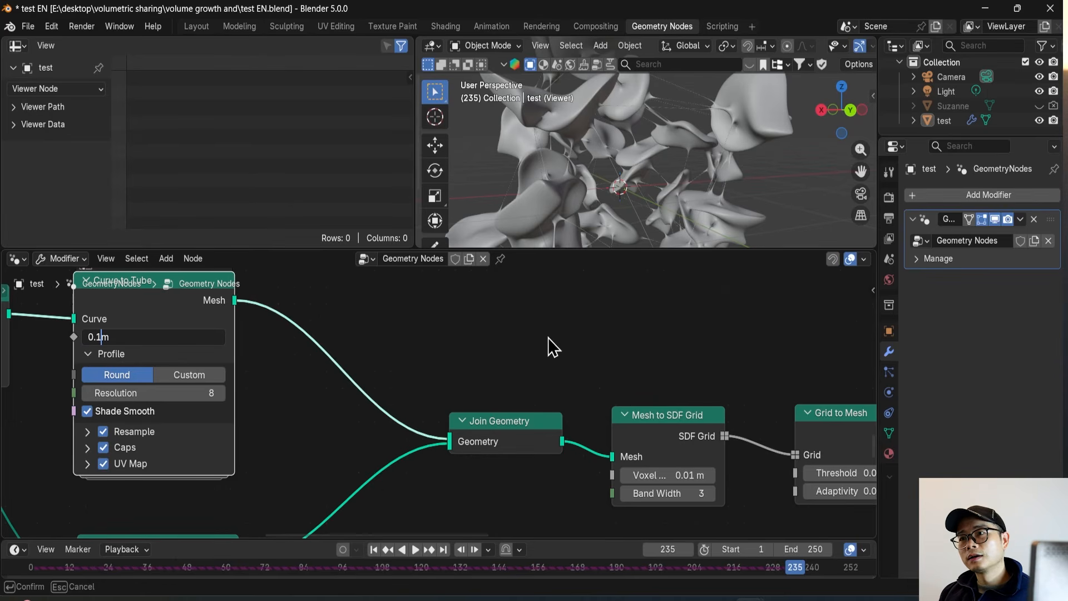
{"action": "key", "text": "Return"}
Step: Set the Curve to Tube scale to 0.05 m, check the smoothed mesh and save the file
{"action": "scroll", "coordinate": [240, 345], "scroll_direction": "up", "scroll_amount": 1}
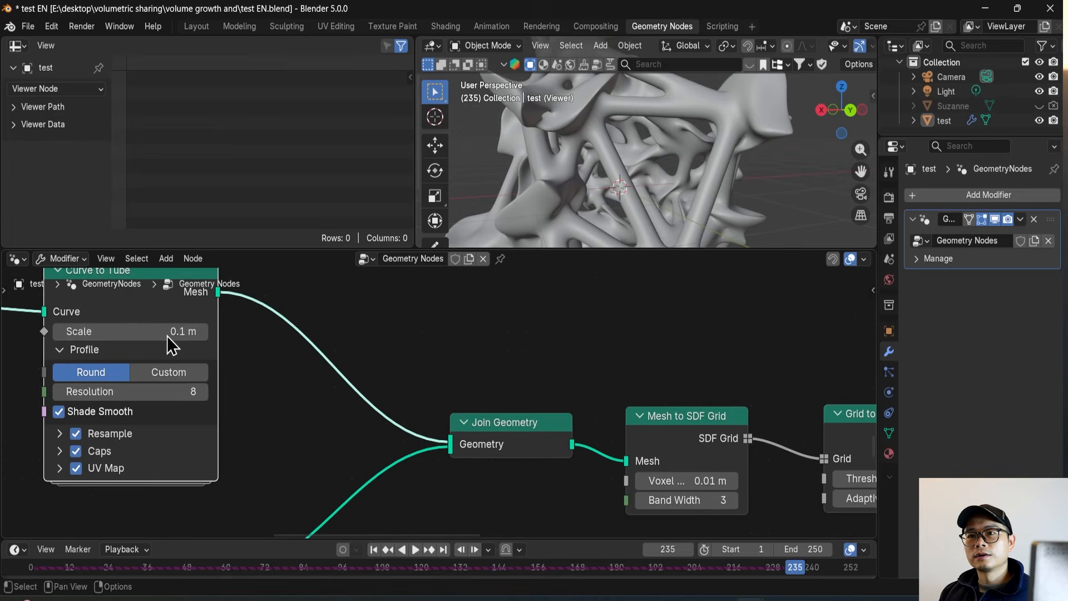
{"action": "left_click", "coordinate": [134, 331]}
{"action": "left_click", "coordinate": [74, 331]}
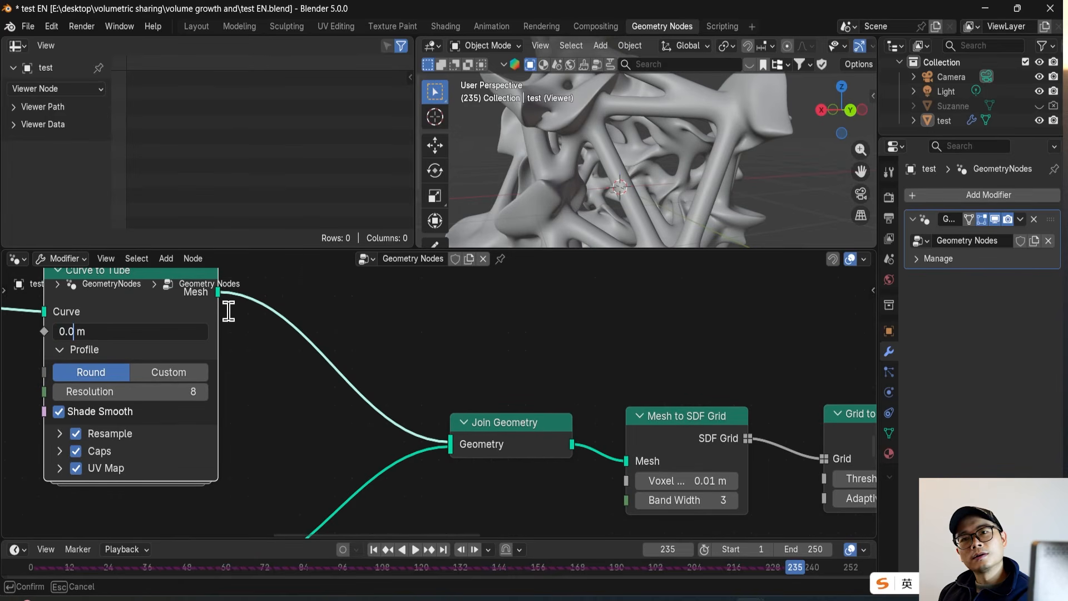
{"action": "type", "text": "5"}
{"action": "key", "text": "Return"}
{"action": "scroll", "coordinate": [450, 359], "scroll_direction": "down", "scroll_amount": 4}
{"action": "middle_click_drag", "start_coordinate": [623, 223], "coordinate": [596, 187]}
{"action": "scroll", "coordinate": [443, 392], "scroll_direction": "down", "scroll_amount": 2}
{"action": "middle_click_drag", "start_coordinate": [442, 391], "coordinate": [545, 322]}
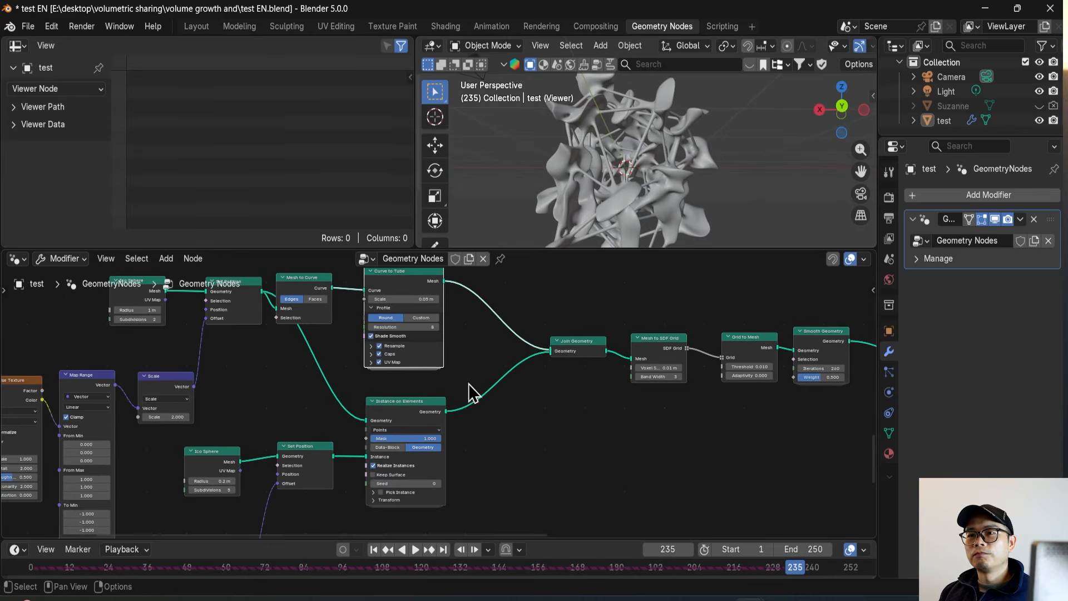
{"action": "key", "text": "ctrl+s"}
Step: Set the base Ico Sphere's radius to 0.5 m and save the file
{"action": "middle_click_drag", "start_coordinate": [309, 408], "coordinate": [411, 407]}
{"action": "scroll", "coordinate": [411, 417], "scroll_direction": "up", "scroll_amount": 1}
{"action": "scroll", "coordinate": [290, 356], "scroll_direction": "up", "scroll_amount": 1}
{"action": "middle_click_drag", "start_coordinate": [250, 278], "coordinate": [176, 383]}
{"action": "scroll", "coordinate": [170, 396], "scroll_direction": "up", "scroll_amount": 4}
{"action": "left_click", "coordinate": [161, 396]}
{"action": "type", "text": "0"}
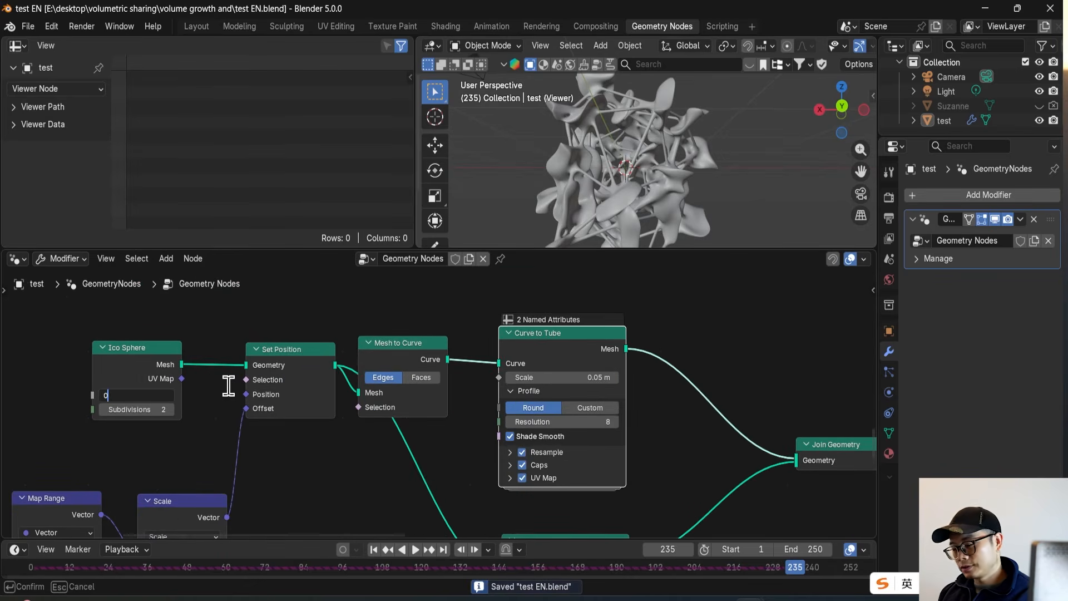
{"action": "type", "text": ".5"}
{"action": "key", "text": "Return"}
{"action": "middle_click_drag", "start_coordinate": [633, 160], "coordinate": [576, 132]}
{"action": "key", "text": "ctrl+s"}
Step: Move the Viewer node farther from Smooth Geometry to make room and inspect the mesh surface up close
{"action": "scroll", "coordinate": [627, 162], "scroll_direction": "up", "scroll_amount": 4}
{"action": "scroll", "coordinate": [581, 317], "scroll_direction": "down", "scroll_amount": 7}
{"action": "middle_click_drag", "start_coordinate": [693, 365], "coordinate": [306, 332]}
{"action": "middle_click_drag", "start_coordinate": [573, 362], "coordinate": [414, 355]}
{"action": "scroll", "coordinate": [503, 393], "scroll_direction": "up", "scroll_amount": 4}
{"action": "left_click", "coordinate": [513, 403]}
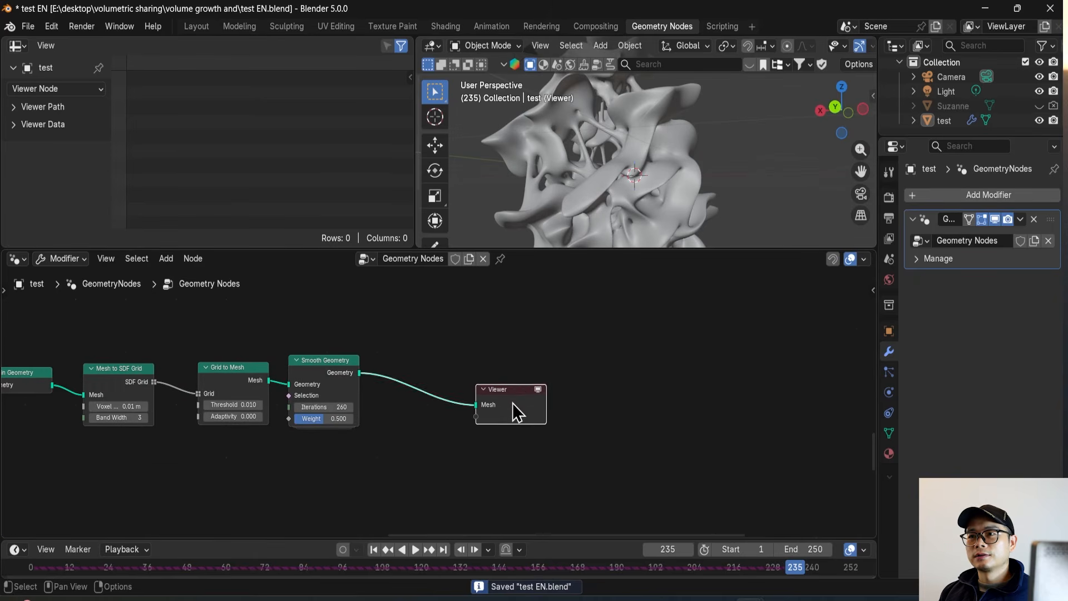
{"action": "left_click_drag", "start_coordinate": [513, 402], "coordinate": [589, 391]}
{"action": "scroll", "coordinate": [522, 164], "scroll_direction": "up", "scroll_amount": 3}
{"action": "middle_click_drag", "start_coordinate": [522, 164], "coordinate": [591, 164]}
Step: Insert a Set Shade Smooth node between Smooth Geometry and the Viewer and check the shaded mesh
{"action": "key", "text": "shift+a"}
{"action": "mouse_move", "coordinate": [416, 378]}
{"action": "type", "text": "set sm"}
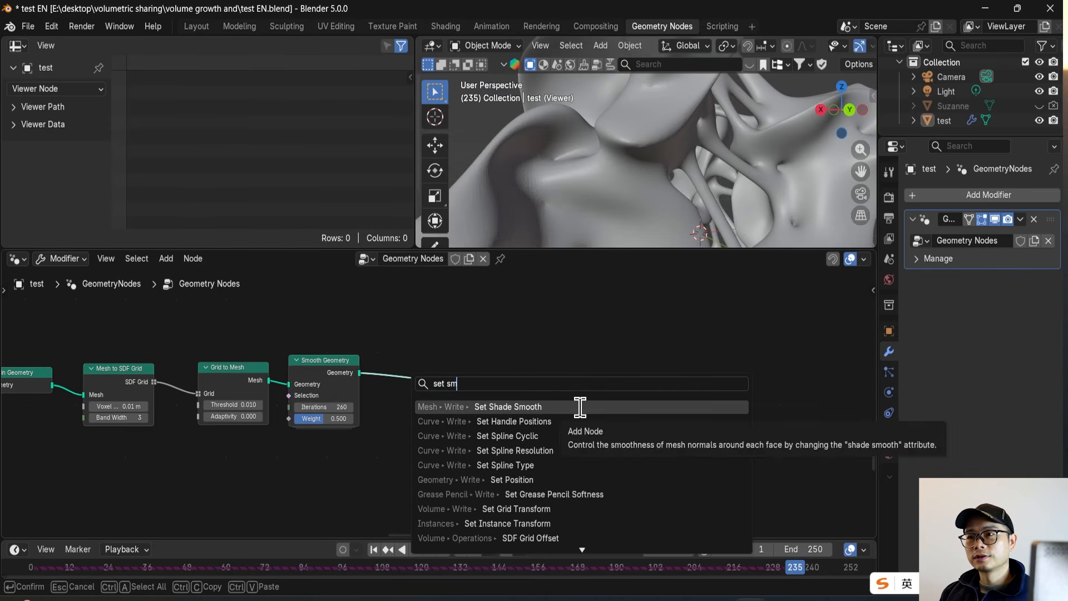
{"action": "left_click", "coordinate": [580, 407]}
{"action": "left_click", "coordinate": [405, 365]}
{"action": "scroll", "coordinate": [421, 363], "scroll_direction": "up", "scroll_amount": 2}
{"action": "scroll", "coordinate": [422, 364], "scroll_direction": "up", "scroll_amount": 1}
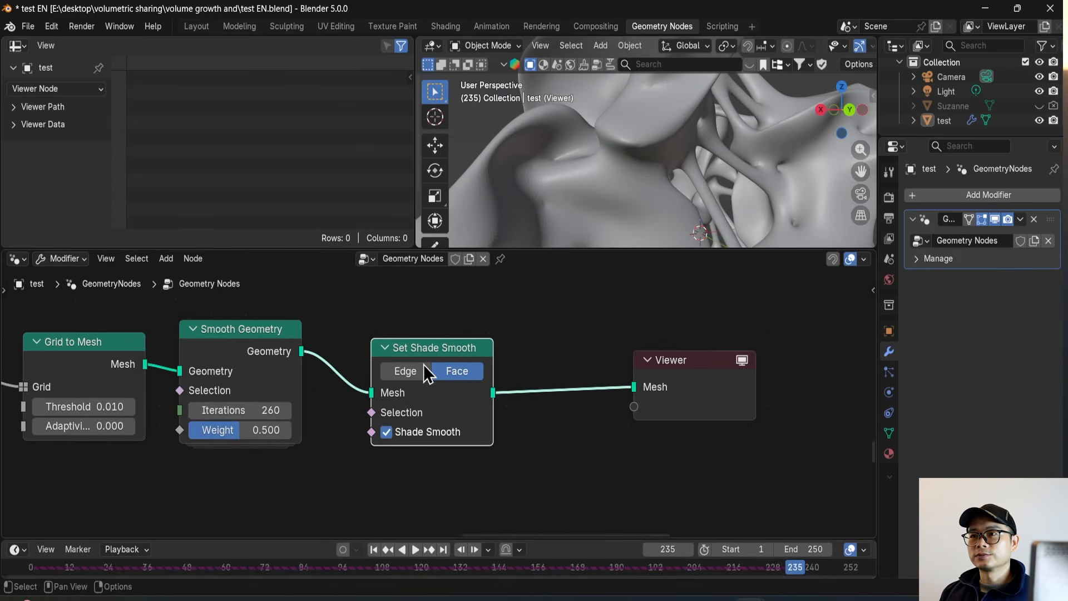
{"action": "mouse_move", "coordinate": [639, 152]}
{"action": "middle_mouse_down"}
{"action": "mouse_move", "coordinate": [683, 119]}
{"action": "mouse_move", "coordinate": [732, 105]}
{"action": "mouse_move", "coordinate": [637, 122]}
{"action": "mouse_move", "coordinate": [634, 173]}
{"action": "mouse_move", "coordinate": [724, 192]}
{"action": "mouse_move", "coordinate": [690, 234]}
{"action": "middle_mouse_up"}
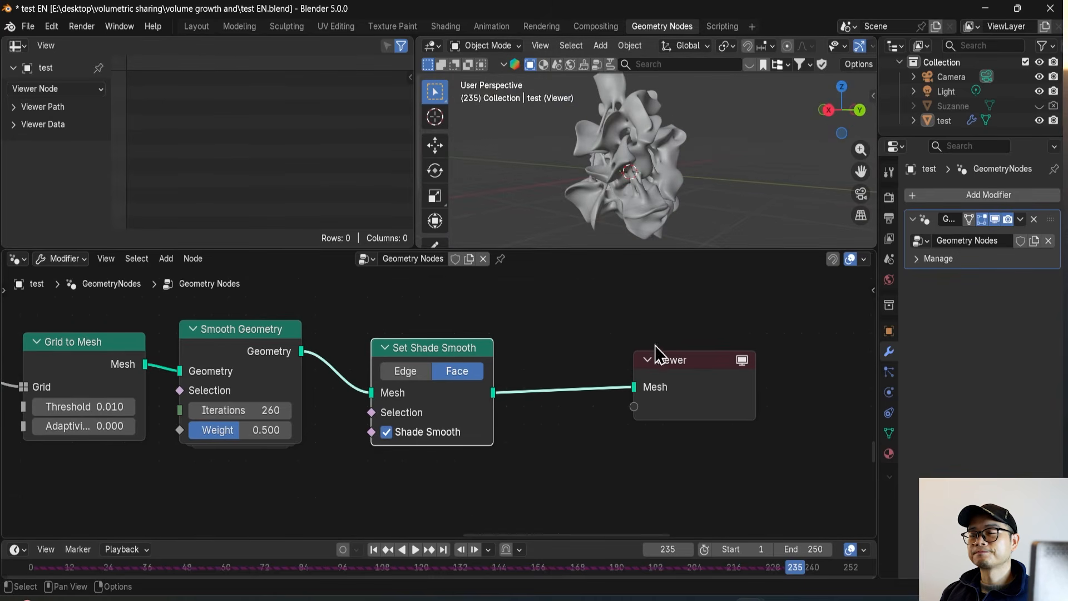
Step: Shift the Viewer away and insert a Set Material node between Set Shade Smooth and the Viewer
{"action": "left_click_drag", "start_coordinate": [683, 378], "coordinate": [805, 366]}
{"action": "key", "text": "shift+a"}
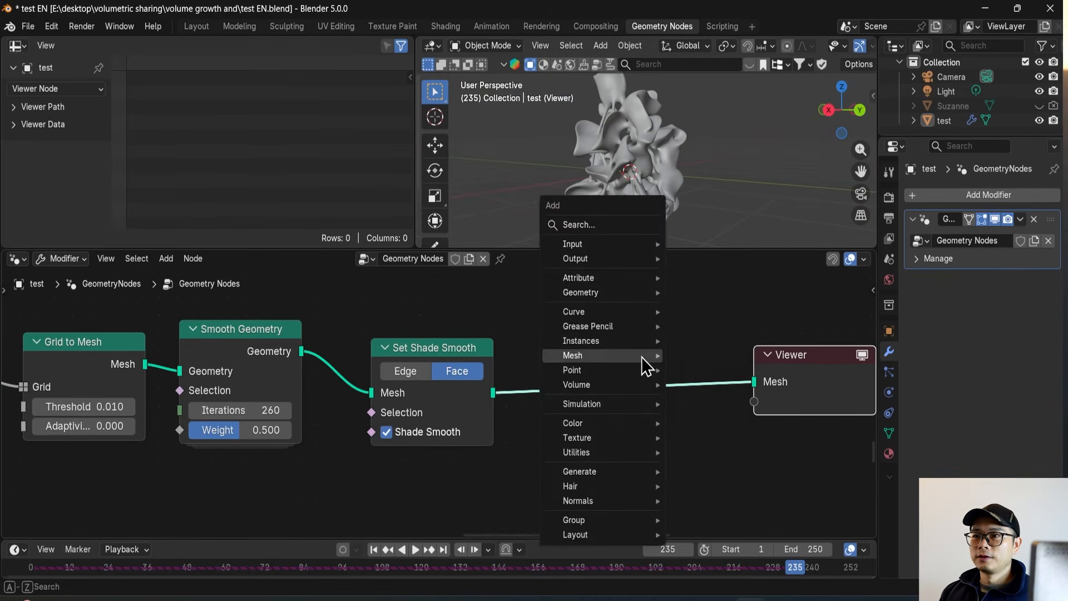
{"action": "type", "text": "set m"}
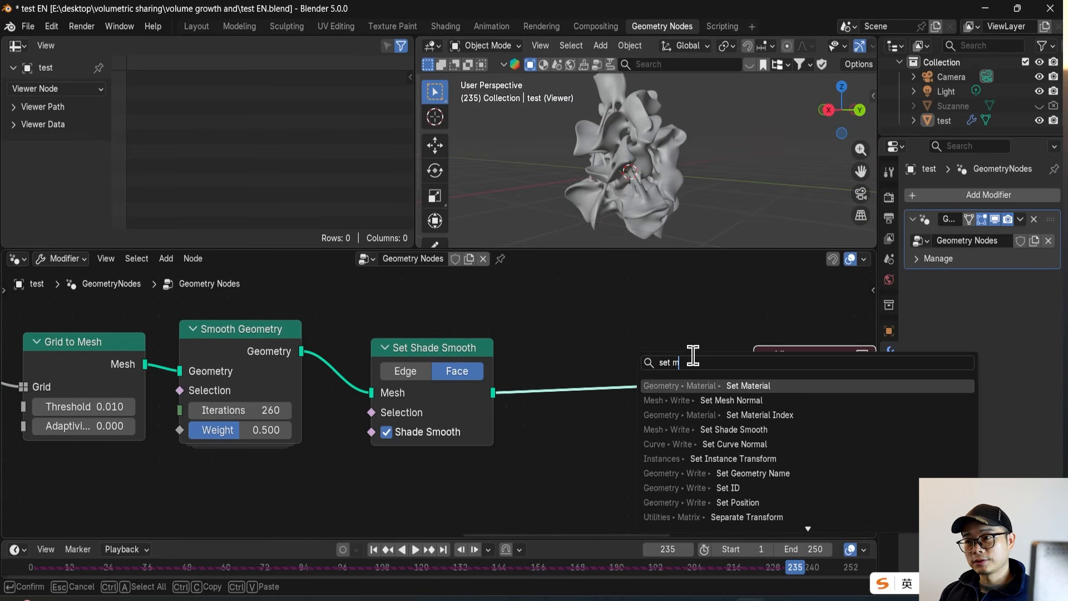
{"action": "left_click", "coordinate": [751, 386]}
{"action": "left_click", "coordinate": [697, 372]}
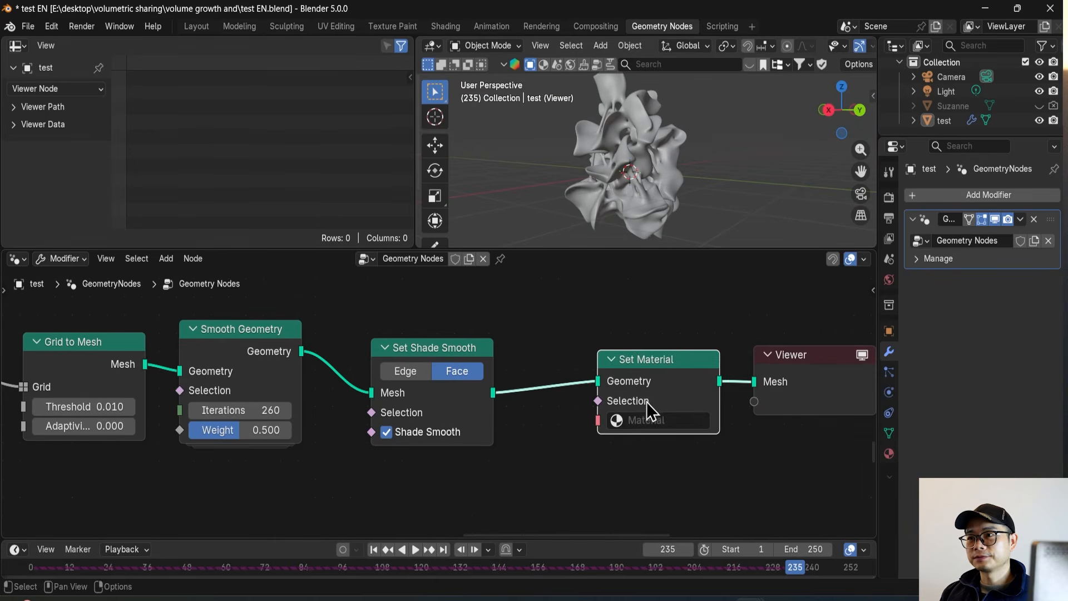
Step: Review the node chain and move the Viewer and Set Material nodes away from Set Shade Smooth to open a gap
{"action": "scroll", "coordinate": [532, 370], "scroll_direction": "down", "scroll_amount": 2}
{"action": "scroll", "coordinate": [440, 359], "scroll_direction": "down", "scroll_amount": 3}
{"action": "middle_click_drag", "start_coordinate": [440, 356], "coordinate": [743, 345]}
{"action": "scroll", "coordinate": [411, 378], "scroll_direction": "down", "scroll_amount": 1}
{"action": "middle_click_drag", "start_coordinate": [412, 378], "coordinate": [712, 350]}
{"action": "middle_click_drag", "start_coordinate": [546, 363], "coordinate": [359, 401]}
{"action": "middle_click_drag", "start_coordinate": [785, 394], "coordinate": [566, 439]}
{"action": "scroll", "coordinate": [462, 440], "scroll_direction": "up", "scroll_amount": 3}
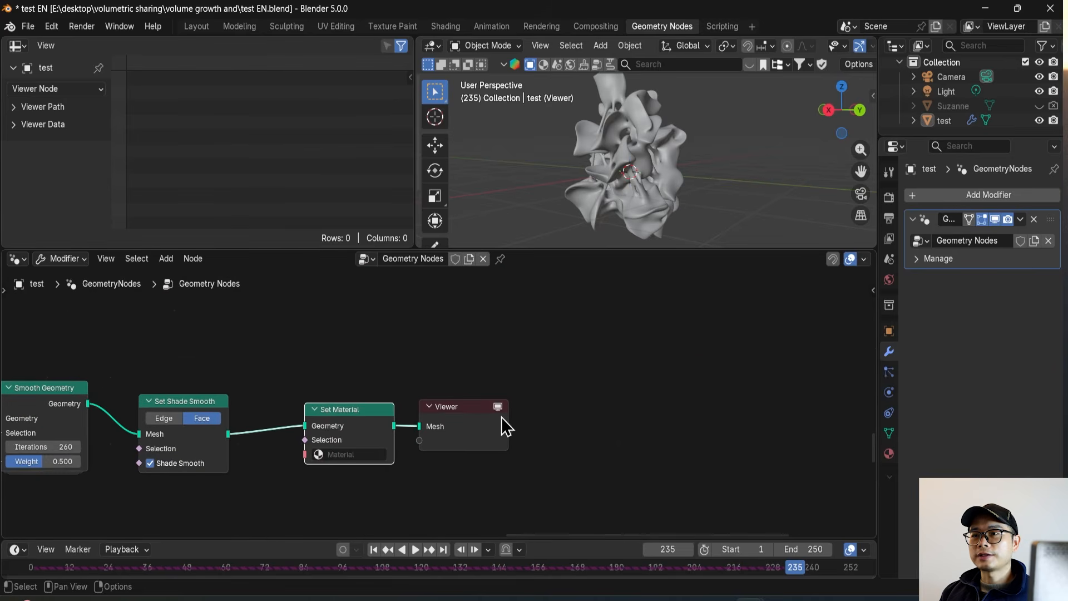
{"action": "left_click_drag", "start_coordinate": [489, 411], "coordinate": [676, 409]}
{"action": "scroll", "coordinate": [442, 409], "scroll_direction": "up", "scroll_amount": 1}
{"action": "left_click_drag", "start_coordinate": [337, 413], "coordinate": [485, 411]}
{"action": "middle_click_drag", "start_coordinate": [331, 397], "coordinate": [462, 384]}
Step: Add a Bake node and place it between Set Shade Smooth and Set Material
{"action": "key", "text": "shift+a"}
{"action": "mouse_move", "coordinate": [463, 387]}
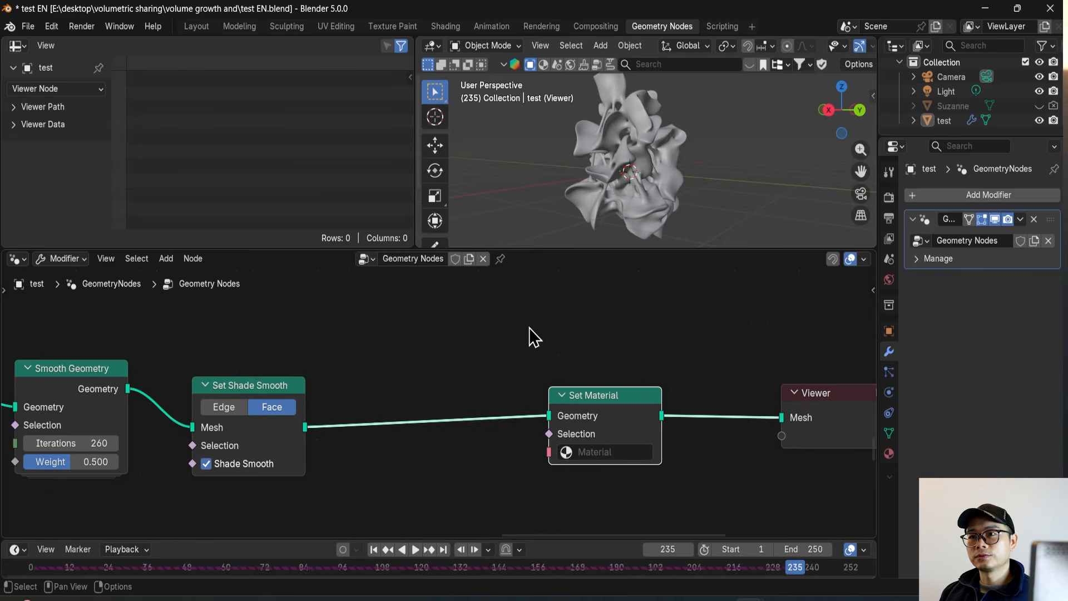
{"action": "key", "text": "shift+a"}
{"action": "type", "text": "bake"}
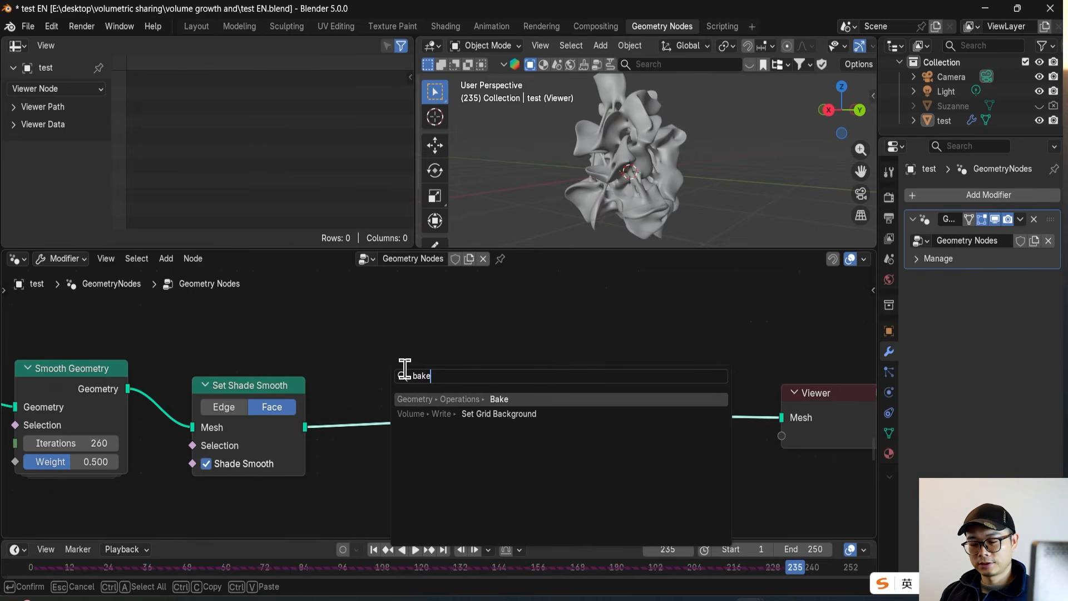
{"action": "key", "text": "Return"}
{"action": "left_click", "coordinate": [376, 392]}
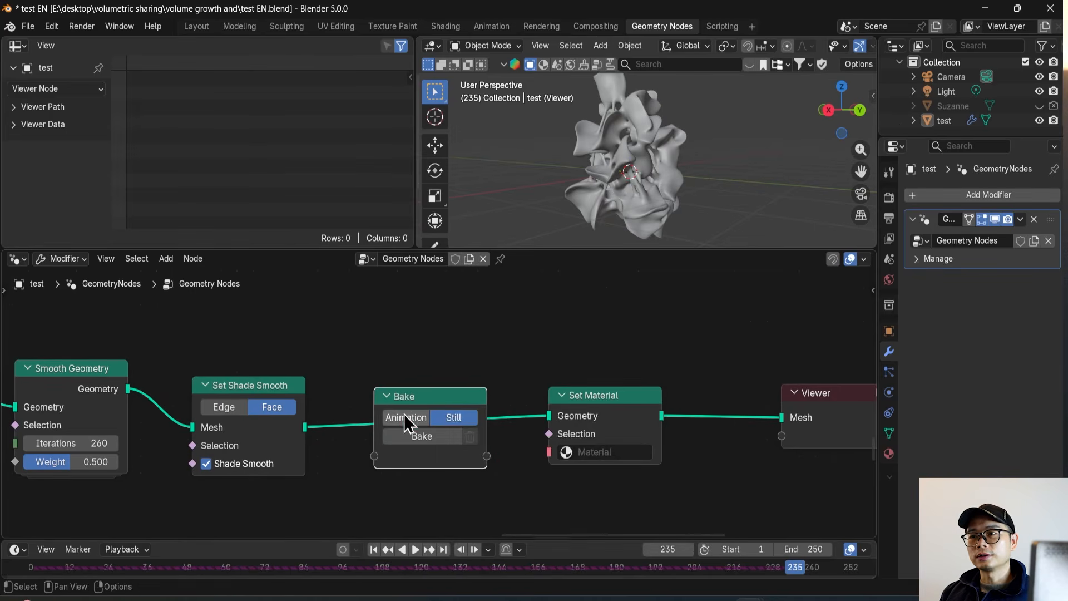
Step: Set the Bake node to Animation and link it between Set Shade Smooth and Set Material
{"action": "mouse_move", "coordinate": [427, 398]}
{"action": "left_mouse_down"}
{"action": "mouse_move", "coordinate": [429, 373]}
{"action": "mouse_move", "coordinate": [419, 381]}
{"action": "left_mouse_up"}
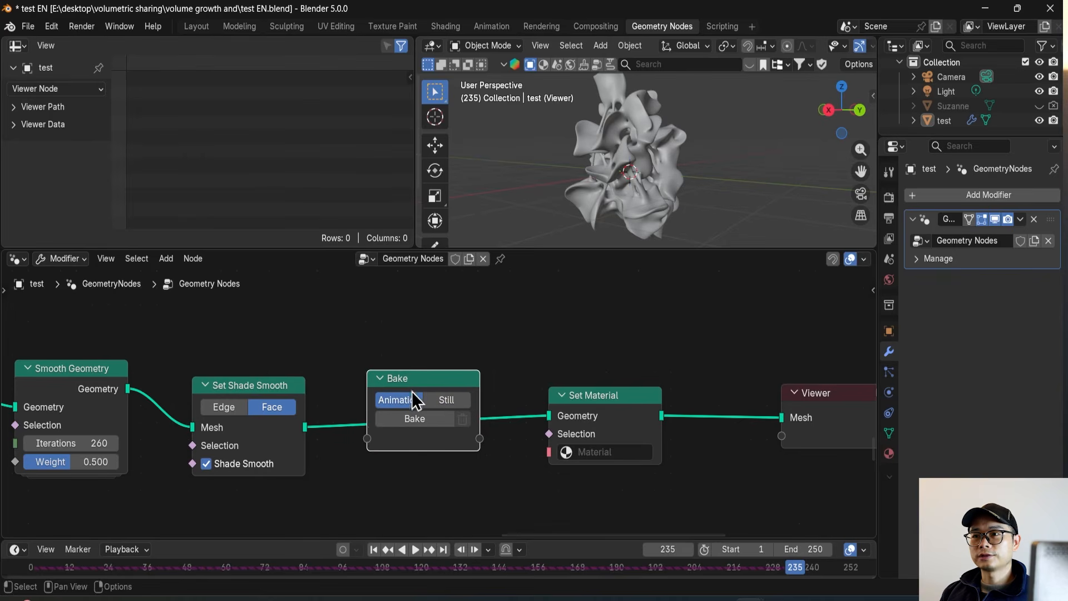
{"action": "left_click_drag", "start_coordinate": [311, 426], "coordinate": [374, 443]}
{"action": "left_click_drag", "start_coordinate": [483, 446], "coordinate": [548, 430]}
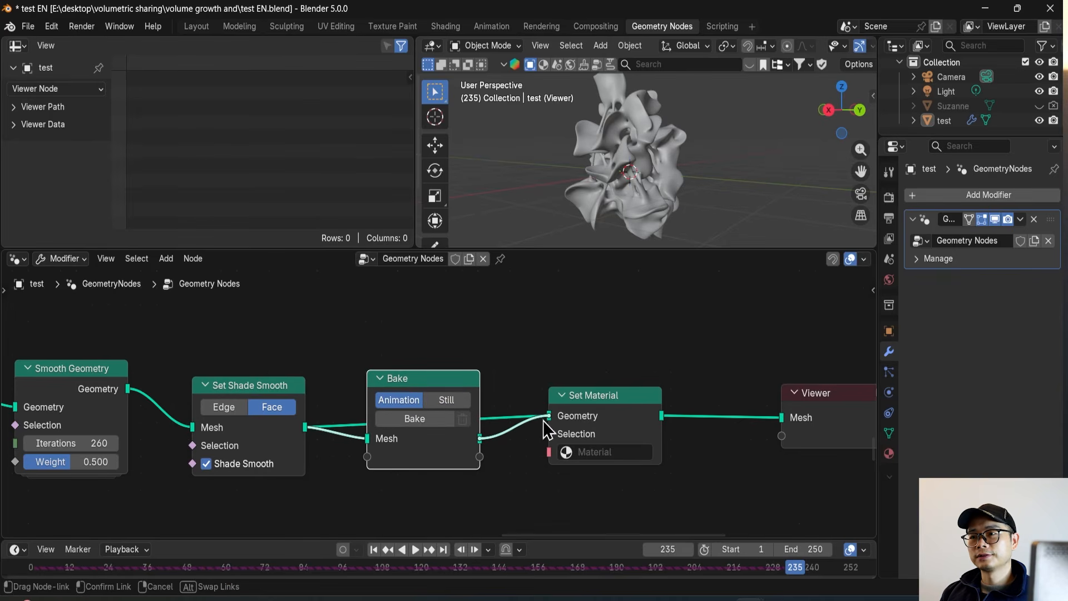
Step: Assign the existing Material in the Set Material node, save the file and inspect the smoothed mesh from other angles
{"action": "left_click", "coordinate": [565, 450]}
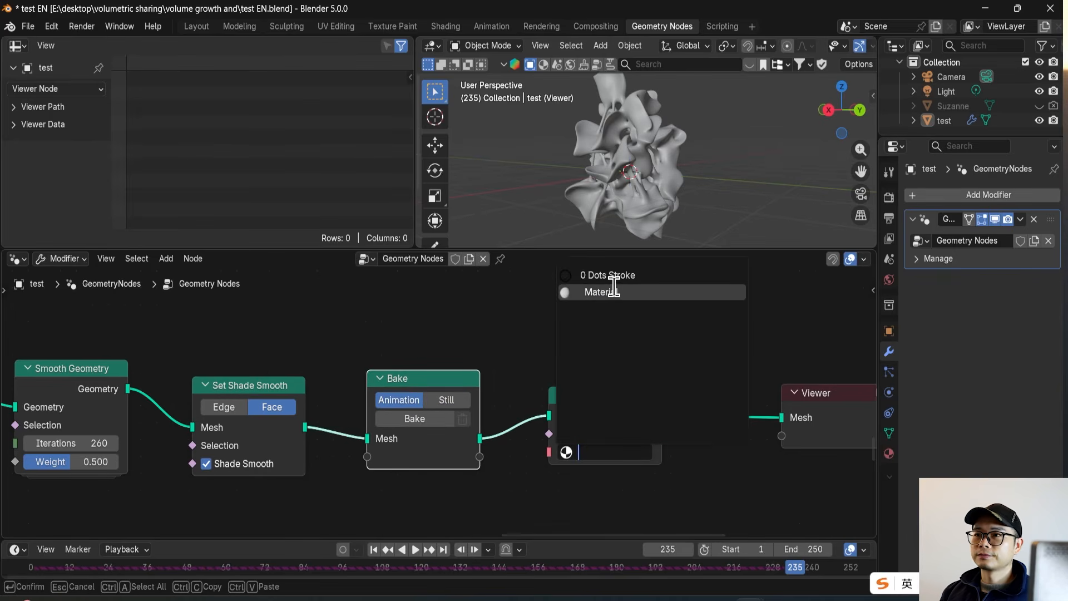
{"action": "key", "text": "Return"}
{"action": "scroll", "coordinate": [633, 390], "scroll_direction": "down", "scroll_amount": 5}
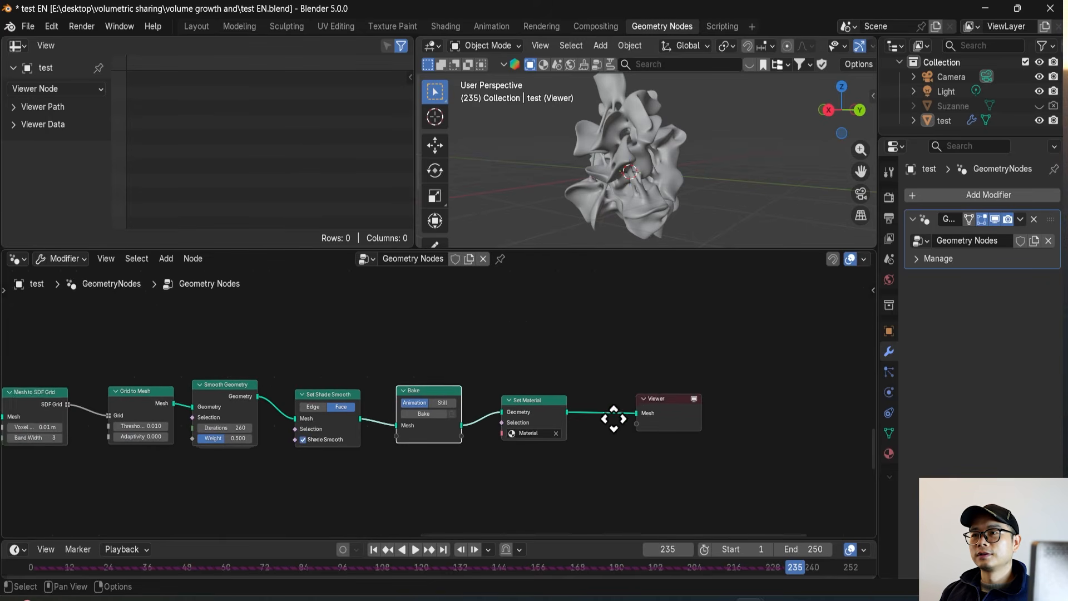
{"action": "key", "text": "ctrl+s"}
{"action": "middle_click_drag", "start_coordinate": [667, 152], "coordinate": [806, 140]}
{"action": "middle_click_drag", "start_coordinate": [444, 437], "coordinate": [472, 389]}
{"action": "scroll", "coordinate": [472, 389], "scroll_direction": "up", "scroll_amount": 1}
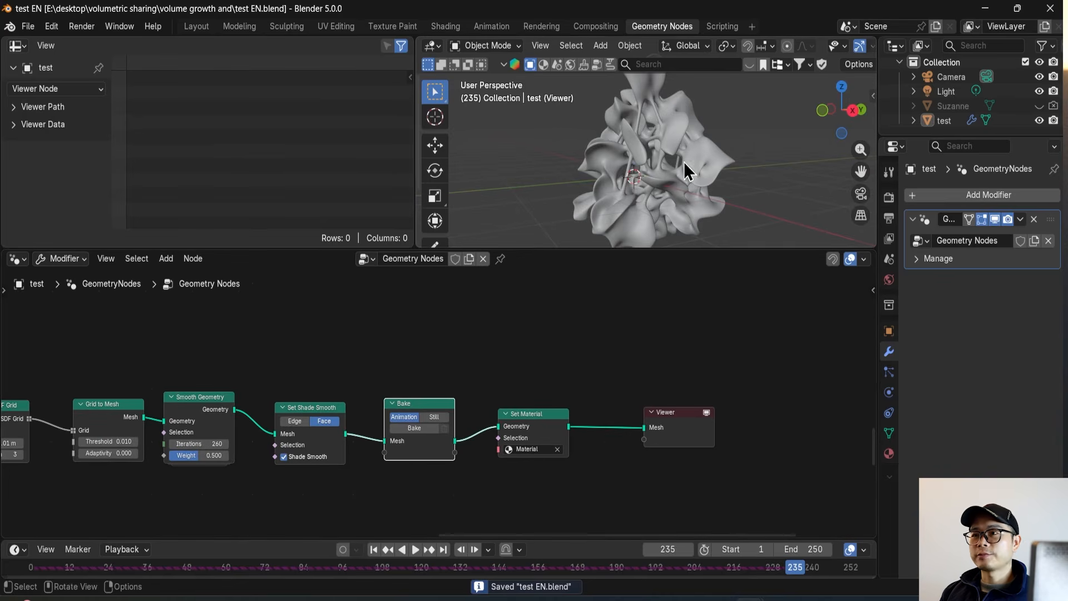
{"action": "middle_click_drag", "start_coordinate": [683, 161], "coordinate": [659, 178]}
{"action": "scroll", "coordinate": [670, 382], "scroll_direction": "down", "scroll_amount": 1}
{"action": "scroll", "coordinate": [654, 413], "scroll_direction": "up", "scroll_amount": 1}
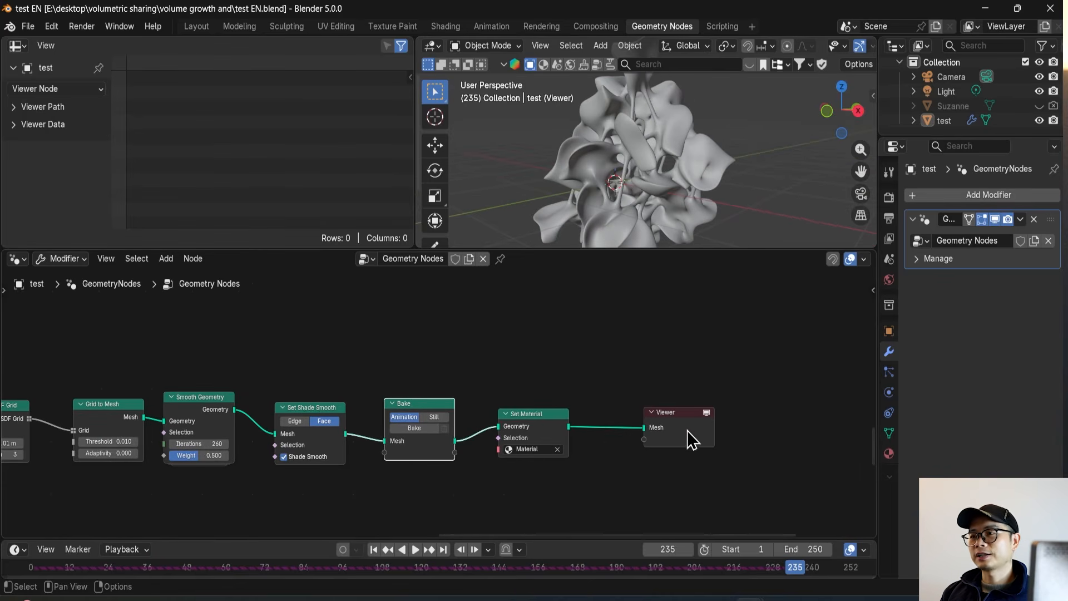
Step: Delete the Viewer node after Set Material
{"action": "left_click", "coordinate": [680, 426]}
{"action": "left_click", "coordinate": [677, 416]}
{"action": "key", "text": "x"}
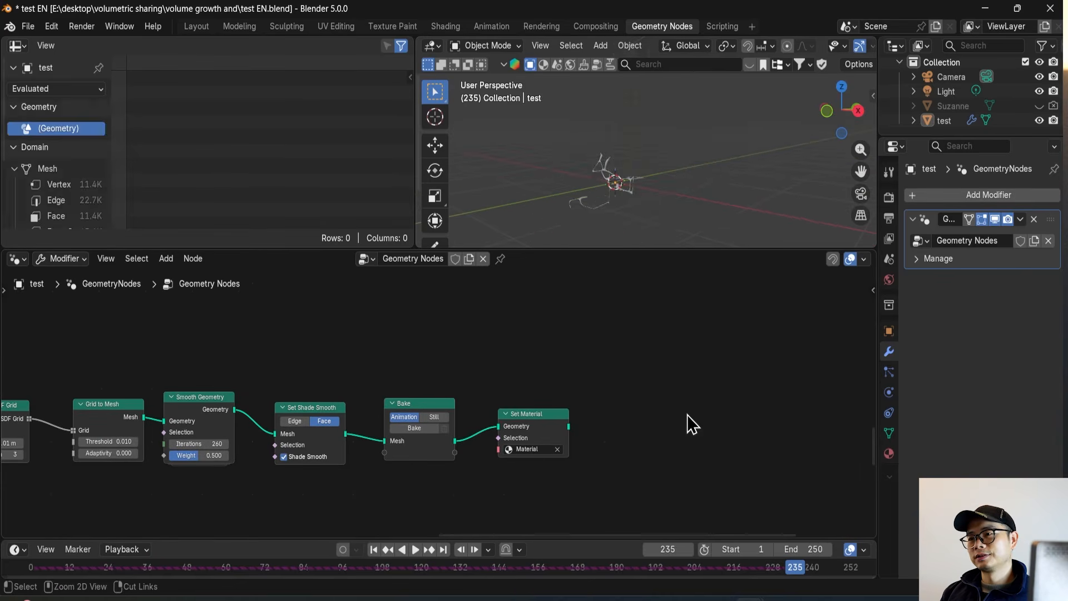
Step: Duplicate the Set Material node and connect the copy to the end of the node setup above
{"action": "scroll", "coordinate": [686, 415], "scroll_direction": "down", "scroll_amount": 7}
{"action": "middle_click_drag", "start_coordinate": [538, 375], "coordinate": [573, 452]}
{"action": "scroll", "coordinate": [569, 434], "scroll_direction": "down", "scroll_amount": 3}
{"action": "scroll", "coordinate": [458, 407], "scroll_direction": "down", "scroll_amount": 5}
{"action": "middle_click_drag", "start_coordinate": [458, 408], "coordinate": [455, 443]}
{"action": "scroll", "coordinate": [478, 462], "scroll_direction": "up", "scroll_amount": 2}
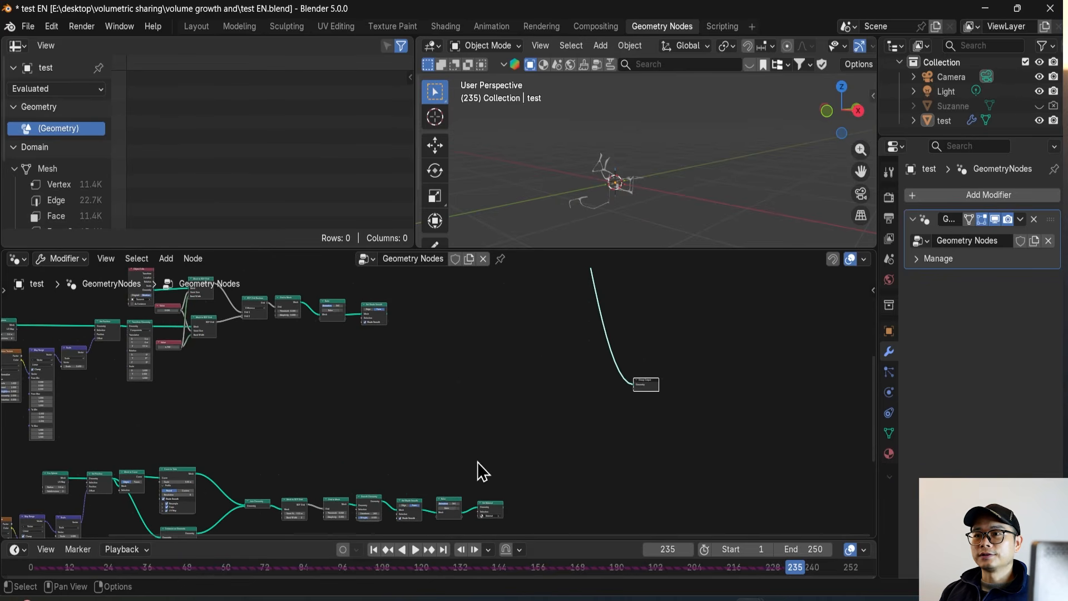
{"action": "key", "text": "shift+d"}
{"action": "left_click", "coordinate": [432, 291]}
{"action": "left_click_drag", "start_coordinate": [387, 315], "coordinate": [419, 329]}
{"action": "scroll", "coordinate": [448, 329], "scroll_direction": "up", "scroll_amount": 2}
{"action": "left_click_drag", "start_coordinate": [437, 290], "coordinate": [626, 376]}
{"action": "middle_click_drag", "start_coordinate": [565, 470], "coordinate": [522, 388]}
{"action": "left_click_drag", "start_coordinate": [485, 467], "coordinate": [591, 333]}
Step: Arrange the Set Material nodes near the Group Output and add a reroute on its incoming link
{"action": "middle_click_drag", "start_coordinate": [610, 385], "coordinate": [551, 515]}
{"action": "scroll", "coordinate": [668, 445], "scroll_direction": "up", "scroll_amount": 7}
{"action": "left_click_drag", "start_coordinate": [840, 447], "coordinate": [776, 402]}
{"action": "left_click_drag", "start_coordinate": [644, 375], "coordinate": [590, 282]}
{"action": "middle_click_drag", "start_coordinate": [607, 421], "coordinate": [588, 399]}
{"action": "key", "text": "g"}
{"action": "left_click", "coordinate": [696, 417]}
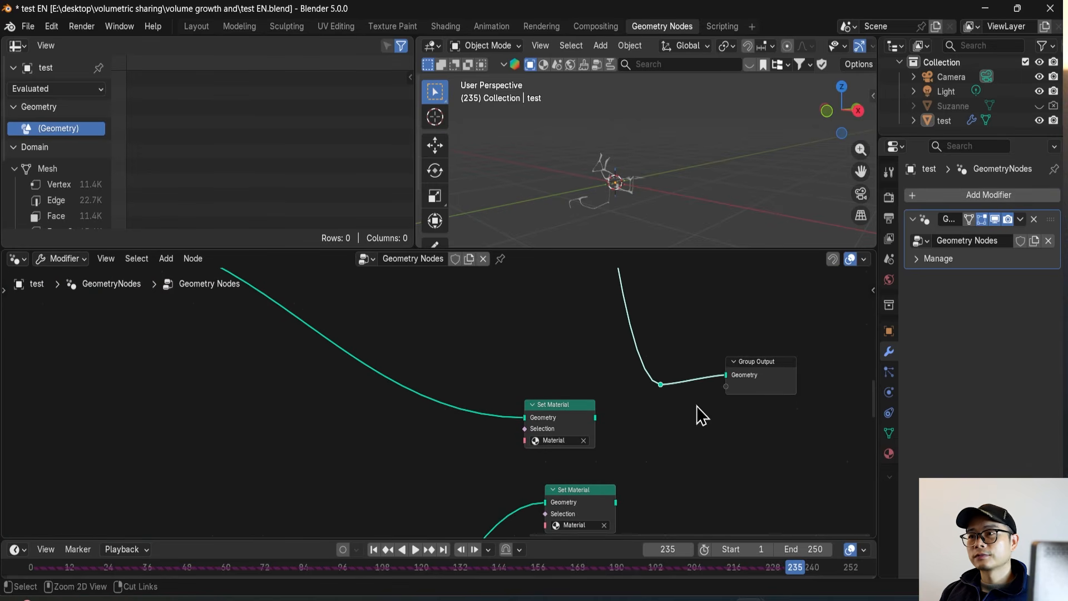
Step: Save the file and preview the object in rendered shading in the Shading workspace with the render settings open
{"action": "key", "text": "ctrl+s"}
{"action": "left_click", "coordinate": [447, 27]}
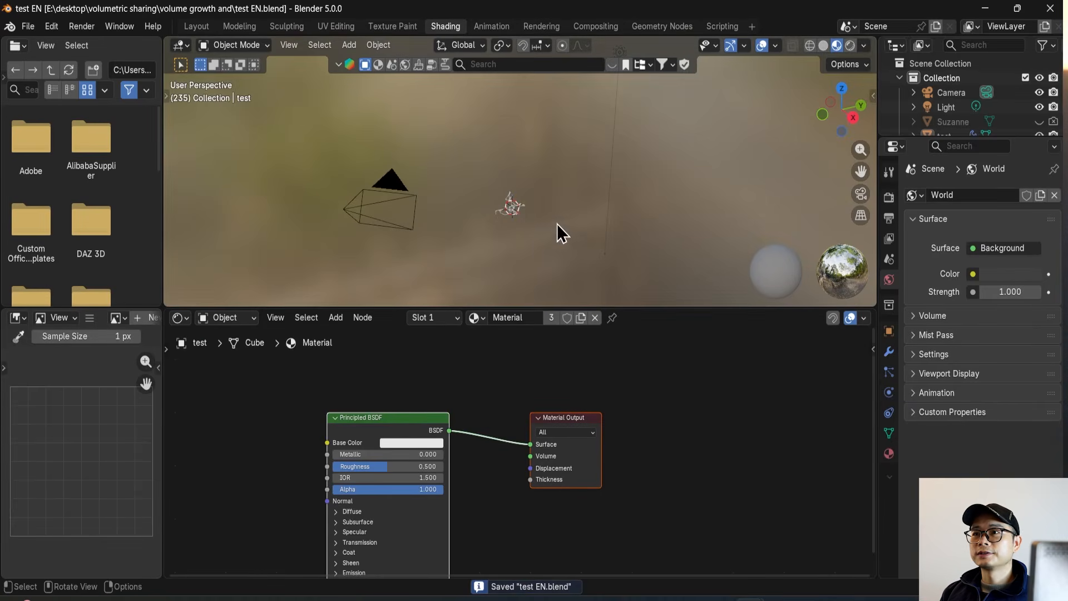
{"action": "left_click", "coordinate": [851, 45]}
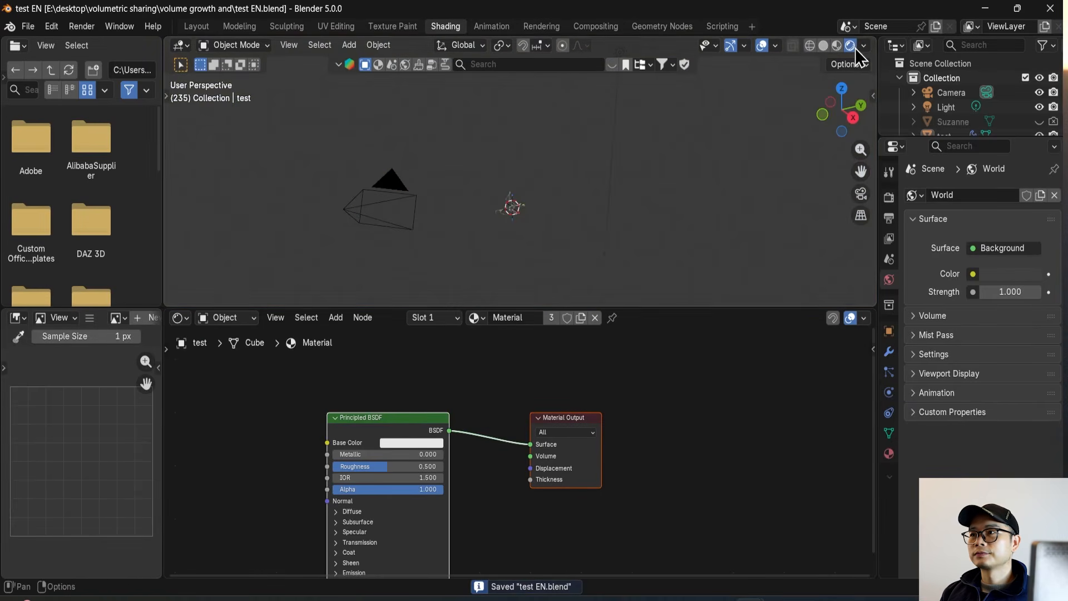
{"action": "left_click", "coordinate": [889, 199]}
{"action": "middle_click_drag", "start_coordinate": [539, 207], "coordinate": [648, 186]}
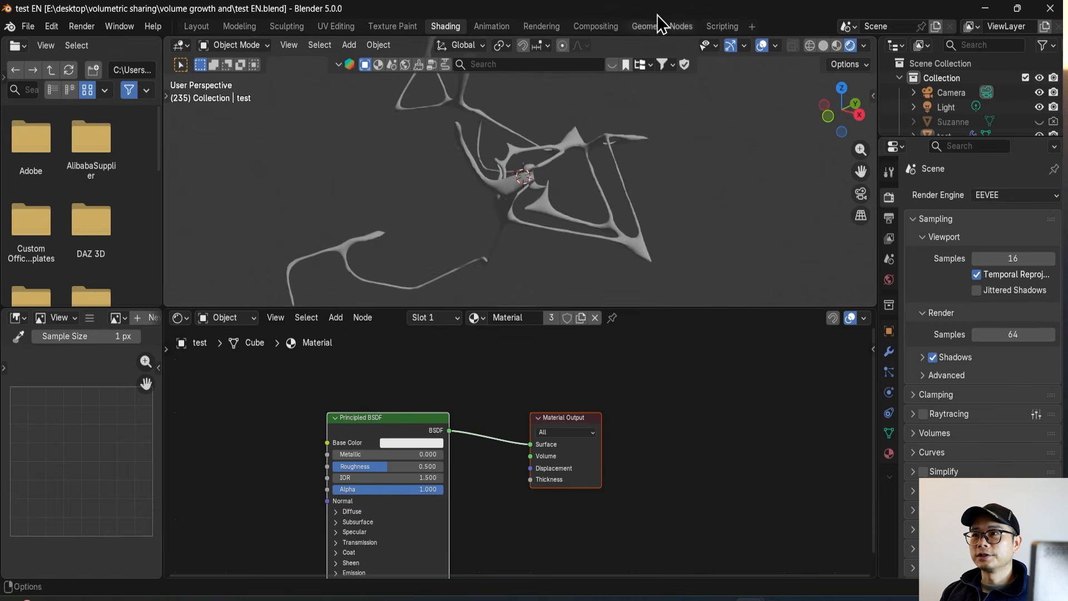
{"action": "key", "text": "ctrl+s"}
Step: In the Geometry Nodes workspace, set the Smooth Geometry iterations before Smooth by Angle to 68
{"action": "left_click", "coordinate": [670, 25]}
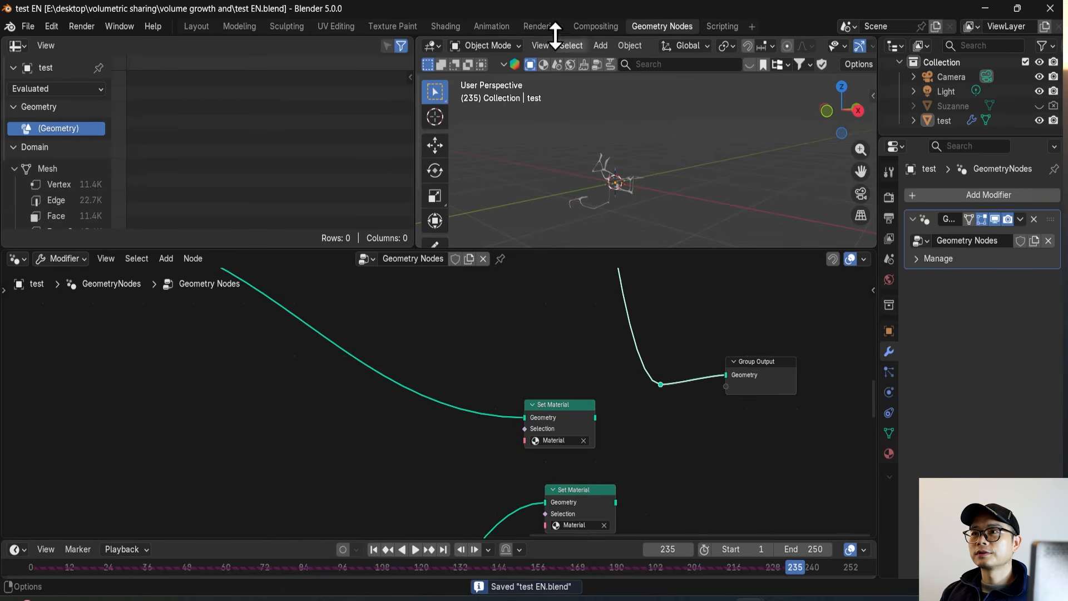
{"action": "scroll", "coordinate": [590, 303], "scroll_direction": "down", "scroll_amount": 7}
{"action": "middle_click_drag", "start_coordinate": [565, 286], "coordinate": [546, 435]}
{"action": "scroll", "coordinate": [436, 333], "scroll_direction": "up", "scroll_amount": 3}
{"action": "middle_click_drag", "start_coordinate": [437, 332], "coordinate": [481, 436]}
{"action": "scroll", "coordinate": [519, 459], "scroll_direction": "up", "scroll_amount": 5}
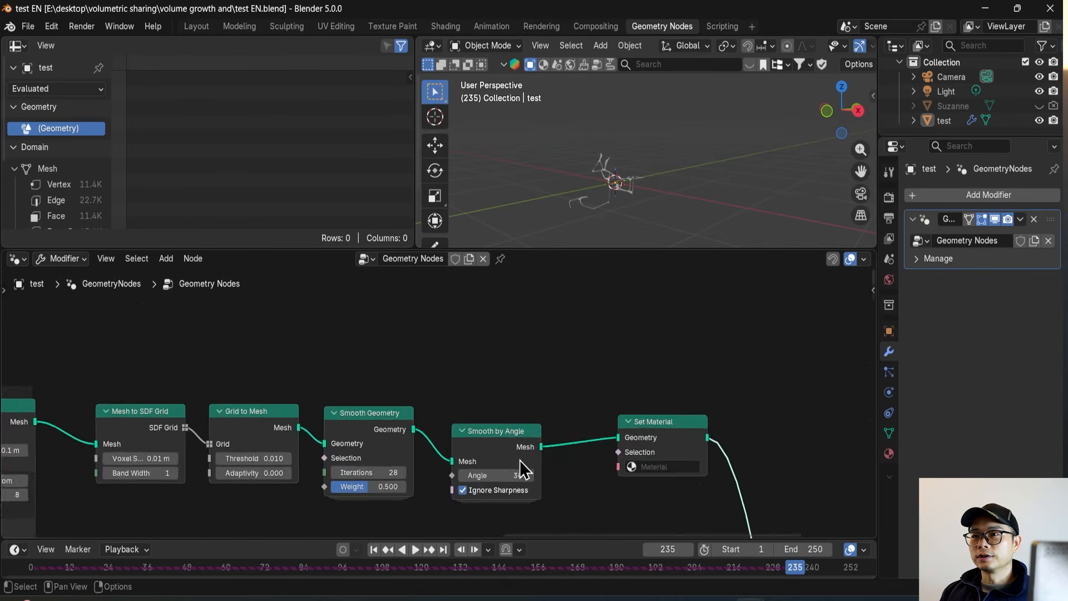
{"action": "middle_click_drag", "start_coordinate": [419, 448], "coordinate": [490, 439]}
{"action": "scroll", "coordinate": [596, 241], "scroll_direction": "up", "scroll_amount": 6}
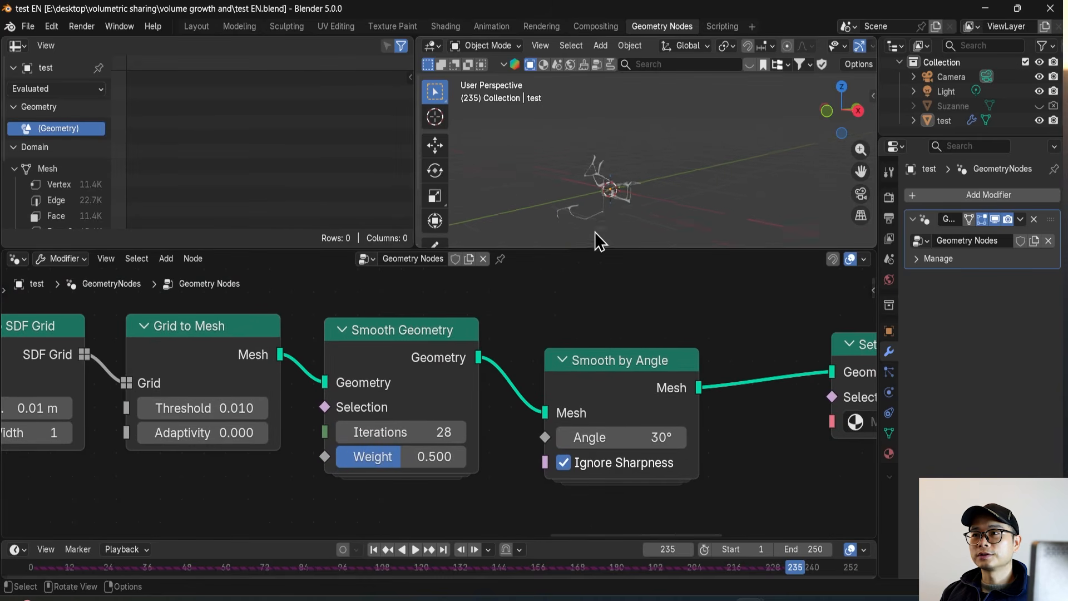
{"action": "left_click_drag", "start_coordinate": [389, 433], "coordinate": [425, 432]}
Step: Set the Curve to Tube scale to 0.3 m
{"action": "scroll", "coordinate": [372, 436], "scroll_direction": "down", "scroll_amount": 7}
{"action": "middle_click_drag", "start_coordinate": [244, 395], "coordinate": [551, 407]}
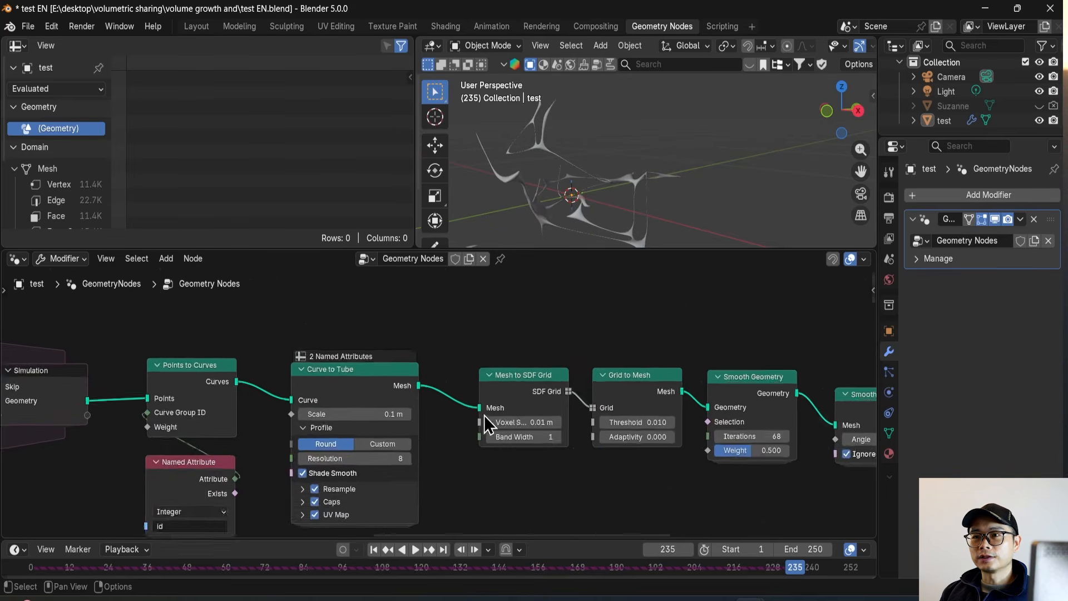
{"action": "scroll", "coordinate": [450, 430], "scroll_direction": "up", "scroll_amount": 4}
{"action": "left_click", "coordinate": [202, 426]}
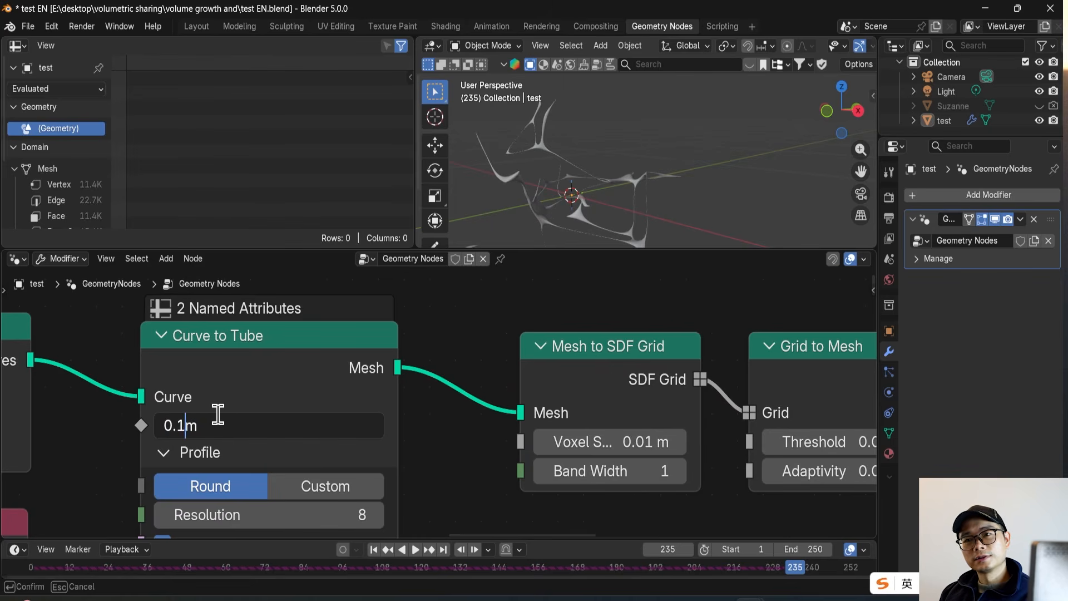
{"action": "type", "text": "3"}
{"action": "key", "text": "Return"}
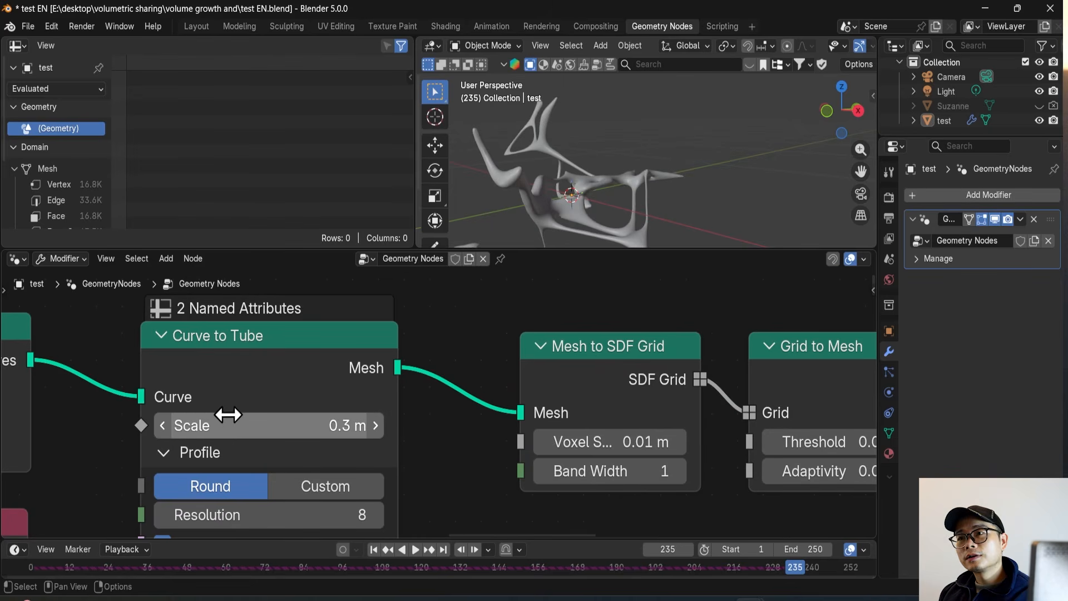
Step: Set the Curve to Tube scale to 0.2 m and save the file
{"action": "left_click", "coordinate": [191, 426]}
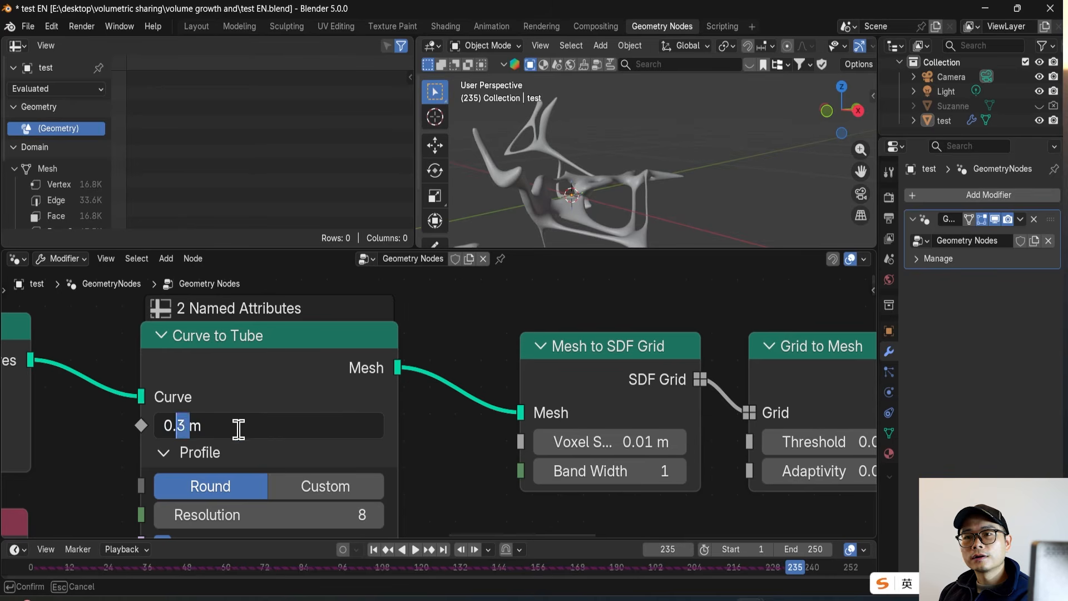
{"action": "key", "text": "Return"}
{"action": "middle_click_drag", "start_coordinate": [533, 191], "coordinate": [627, 178]}
{"action": "key", "text": "ctrl+s"}
{"action": "scroll", "coordinate": [603, 375], "scroll_direction": "down", "scroll_amount": 3}
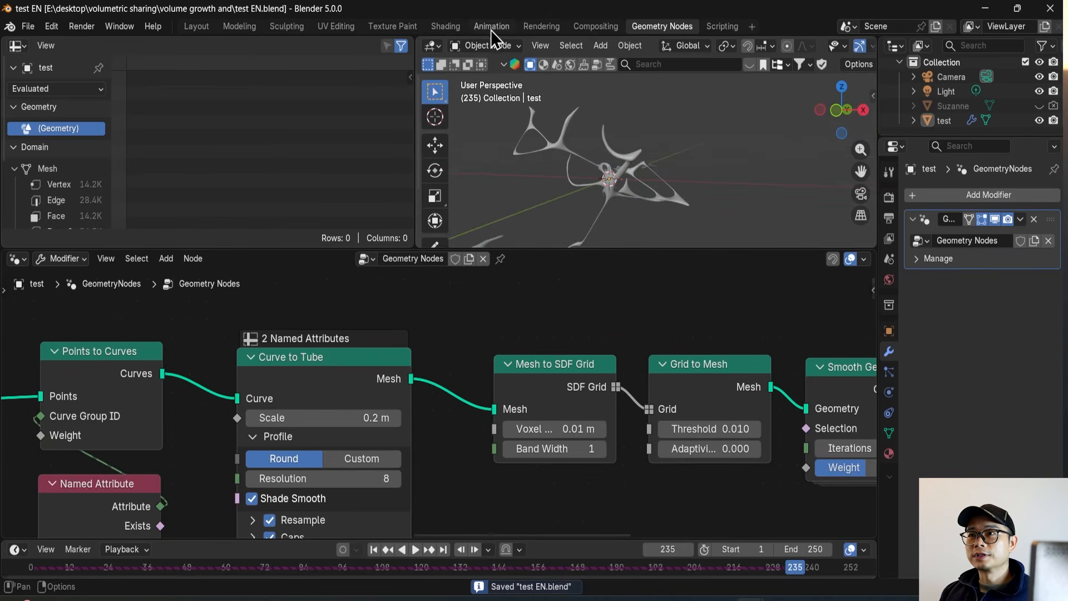
Step: In the Shading workspace, set the Principled BSDF roughness of Material to 0.200
{"action": "left_click", "coordinate": [448, 28]}
{"action": "left_click", "coordinate": [496, 186]}
{"action": "left_click", "coordinate": [704, 245]}
{"action": "key", "text": "Home"}
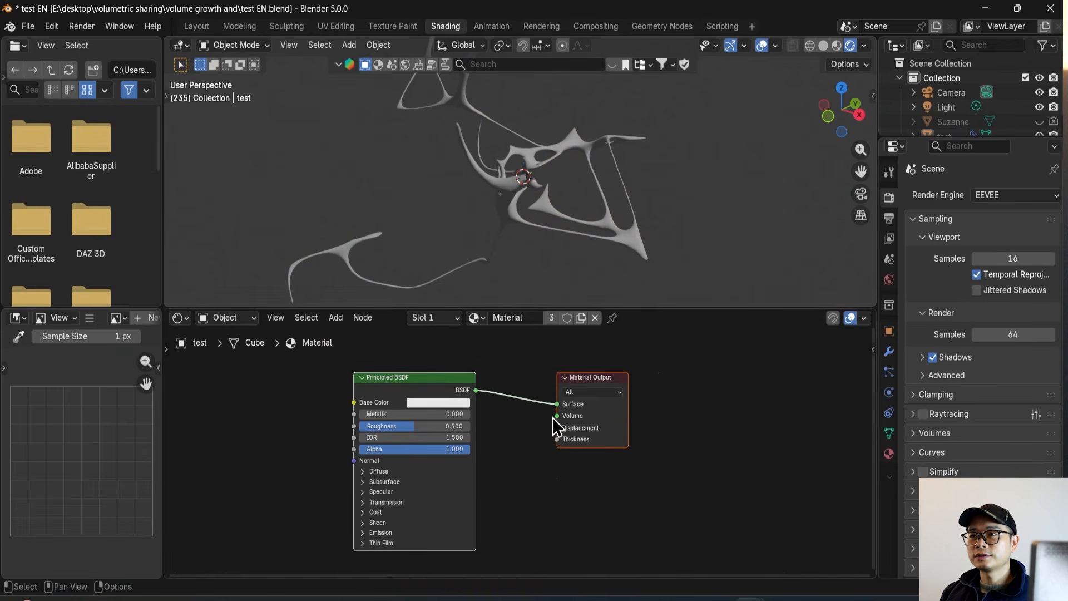
{"action": "scroll", "coordinate": [446, 439], "scroll_direction": "up", "scroll_amount": 3}
{"action": "left_click_drag", "start_coordinate": [458, 411], "coordinate": [413, 411]}
{"action": "left_click", "coordinate": [443, 402]}
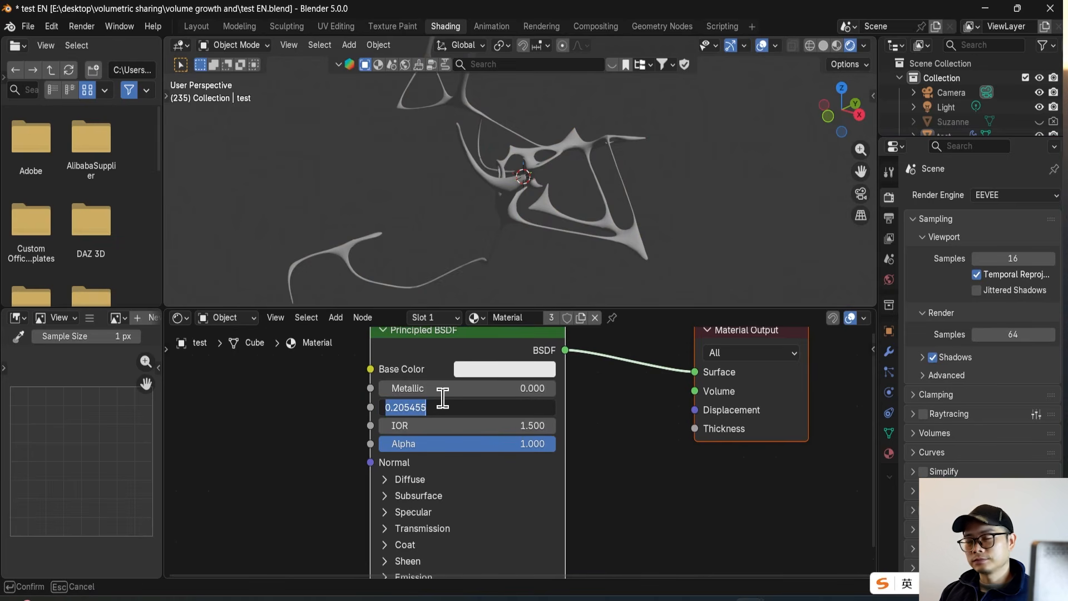
{"action": "key", "text": "Return"}
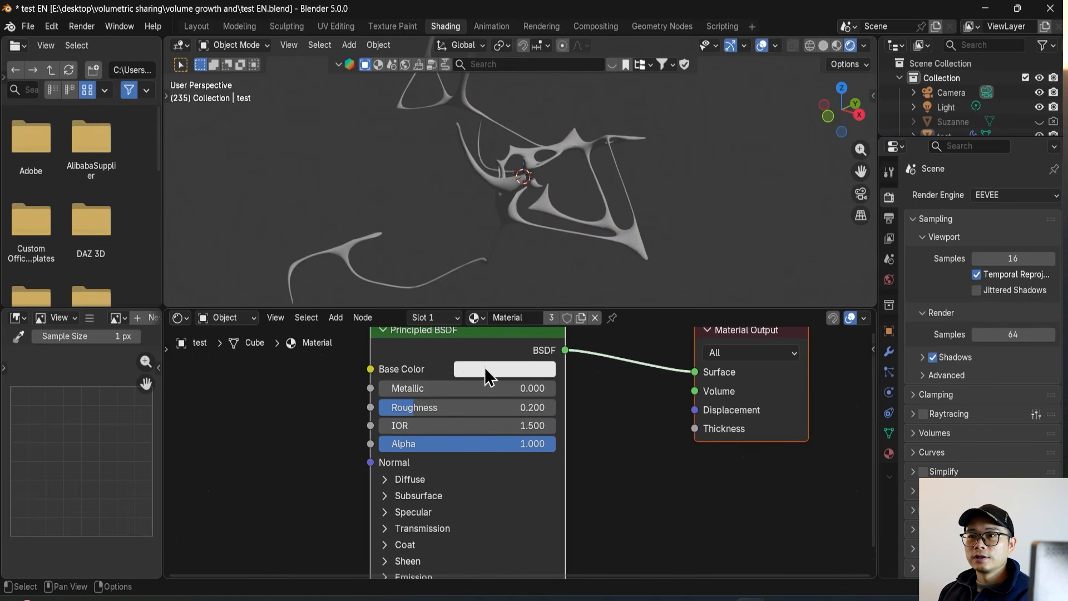
Step: Make the Principled BSDF base color yellow and set its Transmission weight to 1.000
{"action": "left_click", "coordinate": [457, 370]}
{"action": "mouse_move", "coordinate": [495, 152]}
{"action": "left_mouse_down"}
{"action": "mouse_move", "coordinate": [474, 177]}
{"action": "mouse_move", "coordinate": [494, 163]}
{"action": "left_mouse_up"}
{"action": "middle_click_drag", "start_coordinate": [434, 443], "coordinate": [436, 428]}
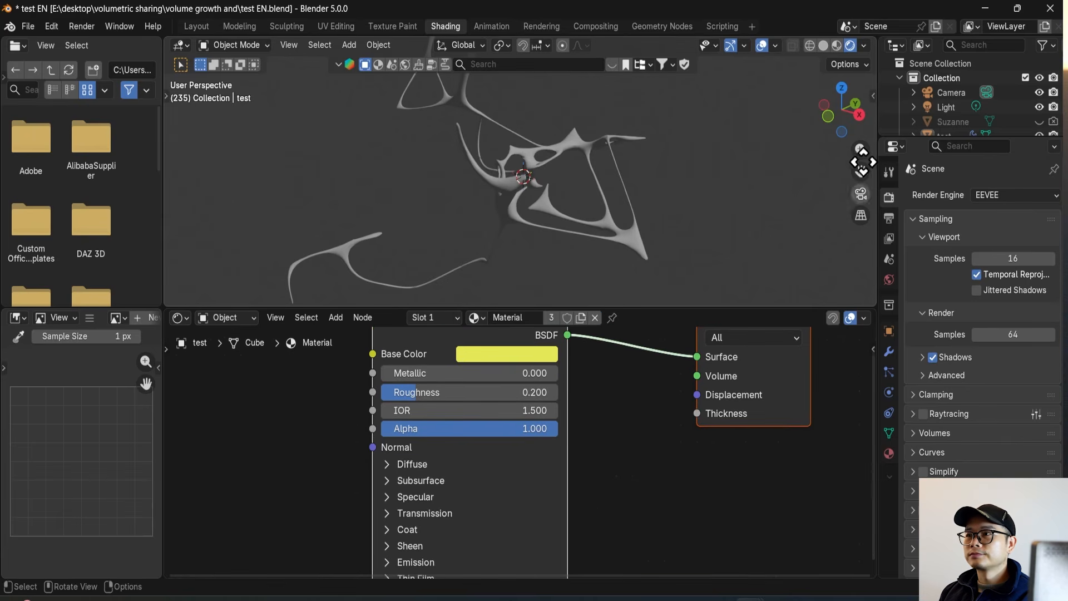
{"action": "scroll", "coordinate": [718, 387], "scroll_direction": "down", "scroll_amount": 2}
{"action": "left_click_drag", "start_coordinate": [734, 394], "coordinate": [688, 409]}
{"action": "left_click", "coordinate": [688, 409]}
{"action": "left_click", "coordinate": [392, 517]}
{"action": "left_click_drag", "start_coordinate": [412, 534], "coordinate": [553, 544]}
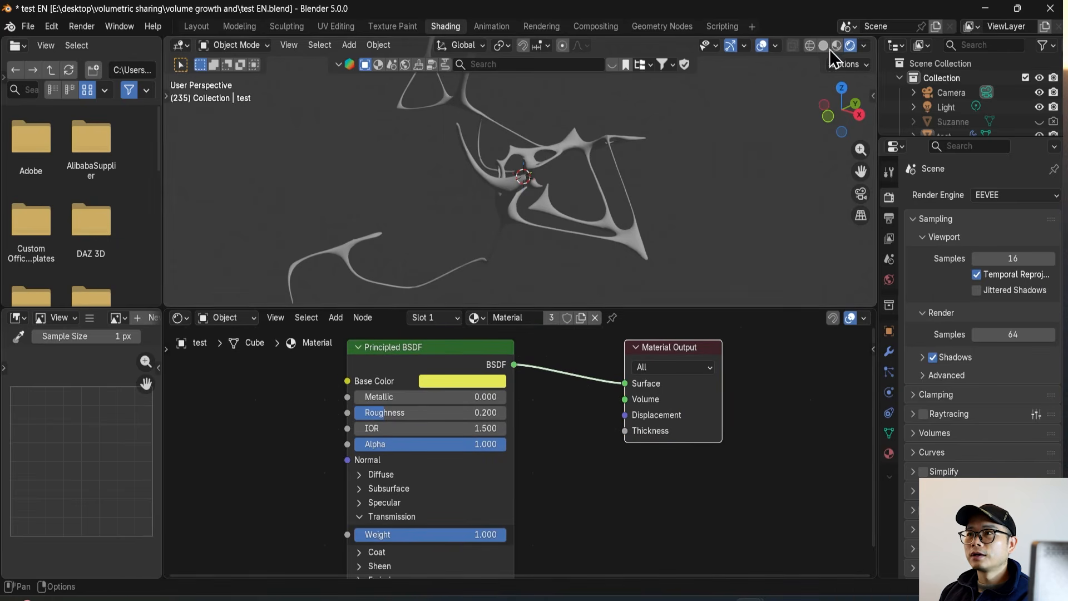
Step: Back in the Geometry Nodes workspace, assign Material to the Set Material node after Smooth by Angle
{"action": "left_click", "coordinate": [477, 317]}
{"action": "left_click", "coordinate": [479, 317]}
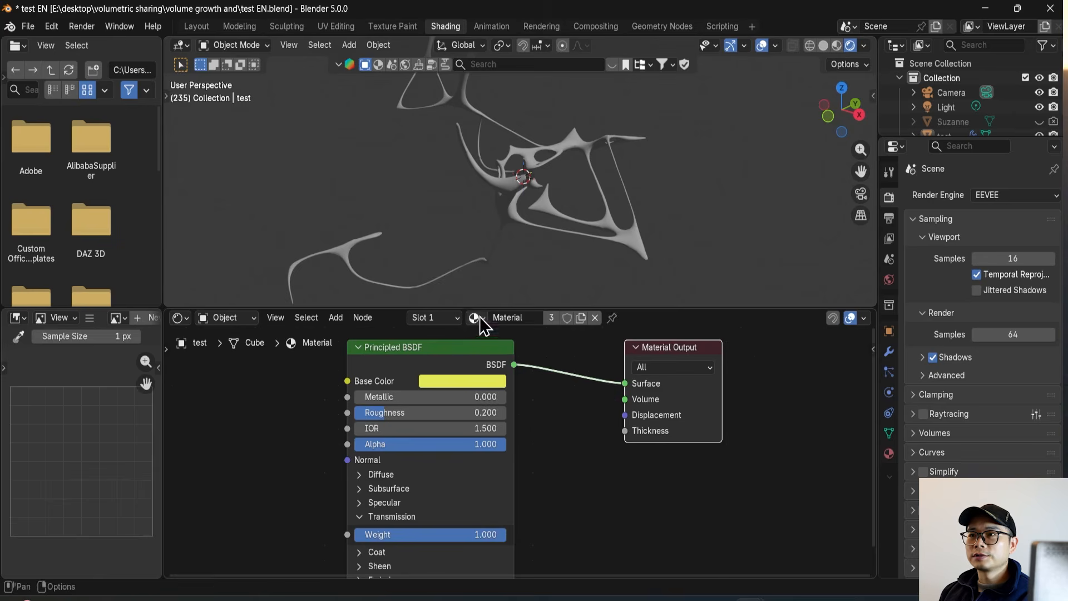
{"action": "left_click", "coordinate": [661, 26]}
{"action": "middle_click_drag", "start_coordinate": [719, 412], "coordinate": [109, 371]}
{"action": "scroll", "coordinate": [557, 412], "scroll_direction": "down", "scroll_amount": 3}
{"action": "scroll", "coordinate": [619, 414], "scroll_direction": "up", "scroll_amount": 3}
{"action": "left_click", "coordinate": [610, 400]}
{"action": "left_click", "coordinate": [620, 406]}
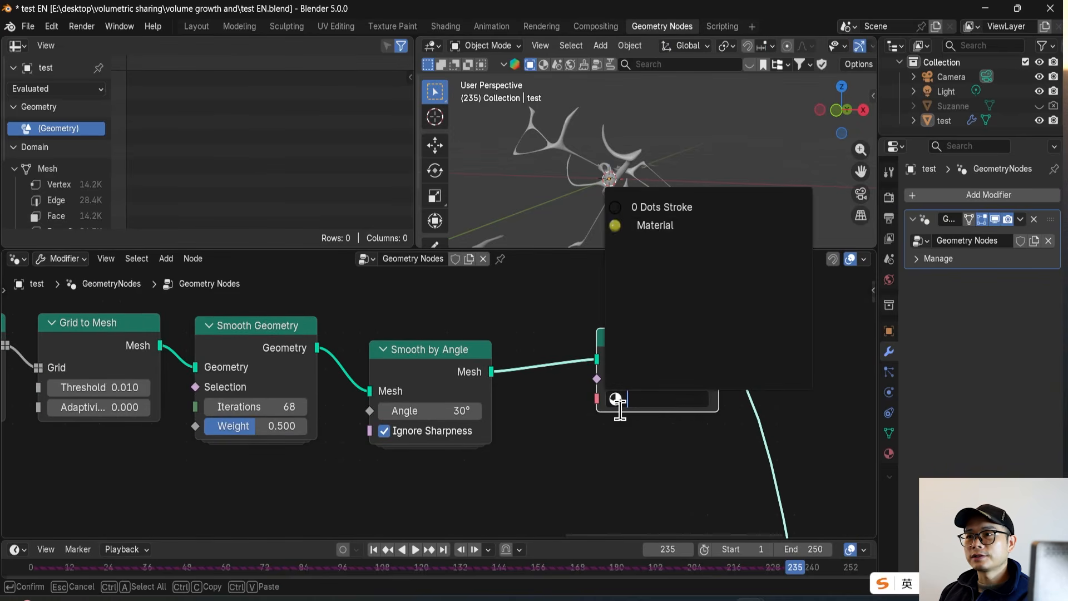
{"action": "left_click", "coordinate": [673, 225]}
Step: Check which material is assigned in the other Set Material nodes near the Group Output
{"action": "scroll", "coordinate": [596, 439], "scroll_direction": "down", "scroll_amount": 2}
{"action": "middle_click_drag", "start_coordinate": [596, 440], "coordinate": [618, 313]}
{"action": "scroll", "coordinate": [589, 450], "scroll_direction": "down", "scroll_amount": 4}
{"action": "scroll", "coordinate": [589, 449], "scroll_direction": "down", "scroll_amount": 2}
{"action": "middle_click_drag", "start_coordinate": [587, 460], "coordinate": [604, 384]}
{"action": "middle_click_drag", "start_coordinate": [604, 505], "coordinate": [587, 369]}
{"action": "scroll", "coordinate": [618, 415], "scroll_direction": "up", "scroll_amount": 6}
{"action": "middle_click_drag", "start_coordinate": [632, 433], "coordinate": [475, 405]}
{"action": "scroll", "coordinate": [475, 405], "scroll_direction": "up", "scroll_amount": 2}
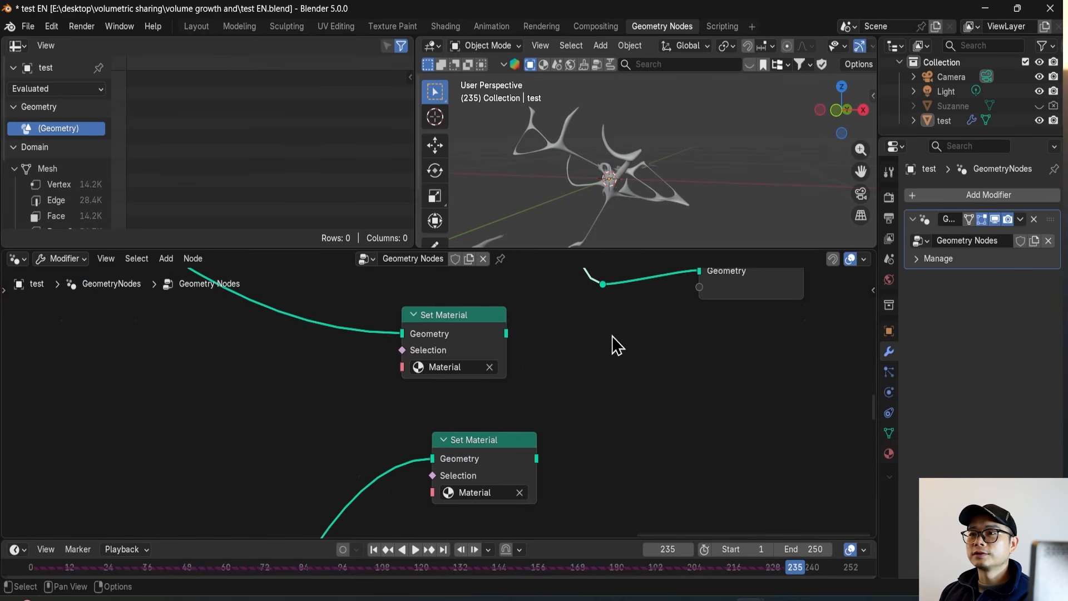
Step: Return to the Shading workspace, change the render engine to Cycles and orbit the rendered object
{"action": "left_click", "coordinate": [447, 26]}
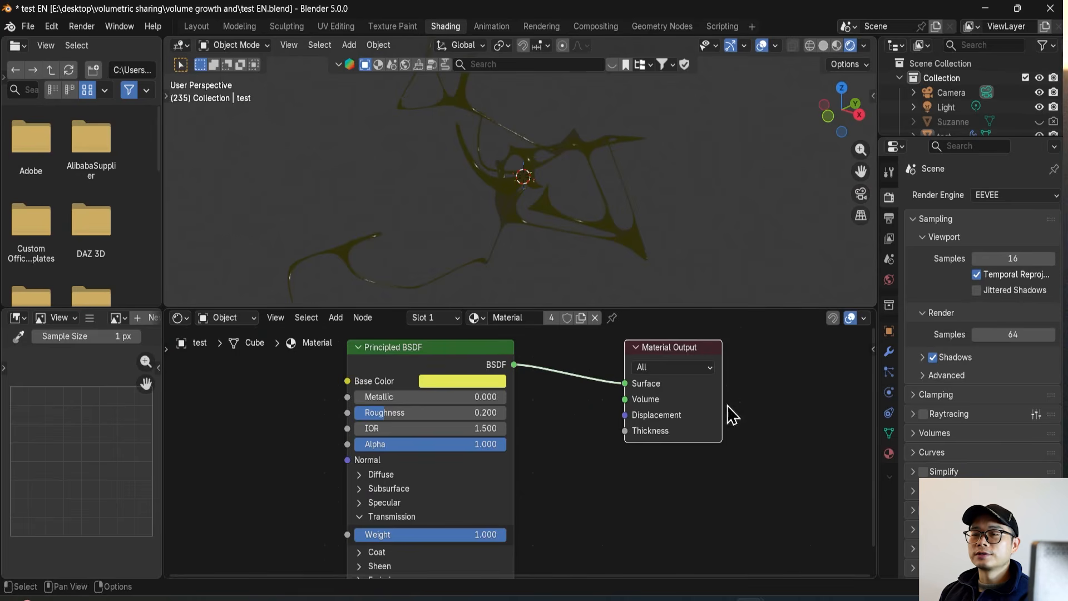
{"action": "scroll", "coordinate": [615, 359], "scroll_direction": "up", "scroll_amount": 1}
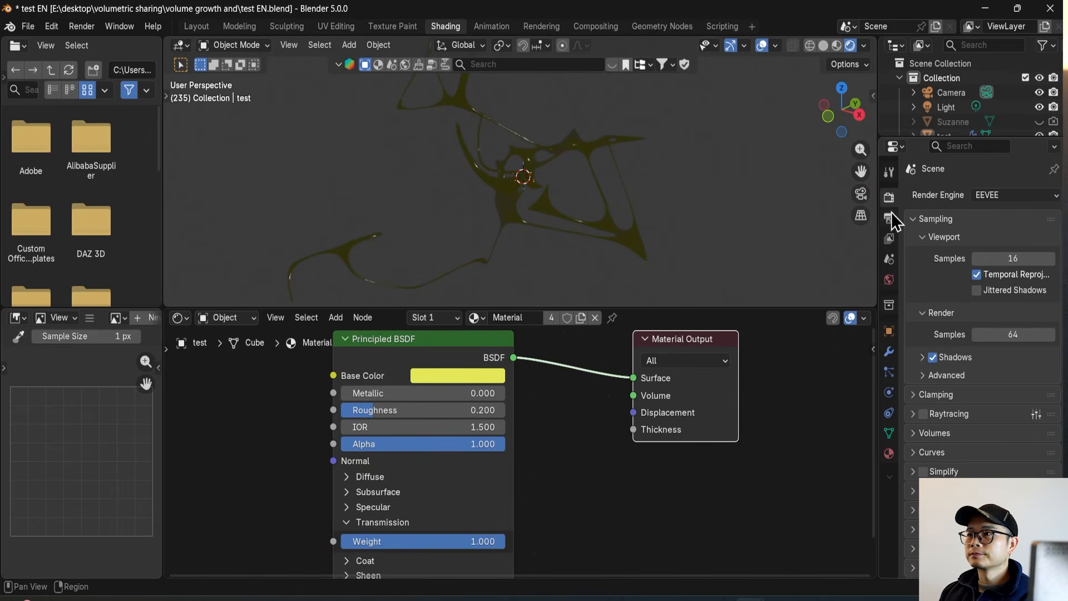
{"action": "left_click", "coordinate": [988, 196]}
{"action": "left_click", "coordinate": [1001, 243]}
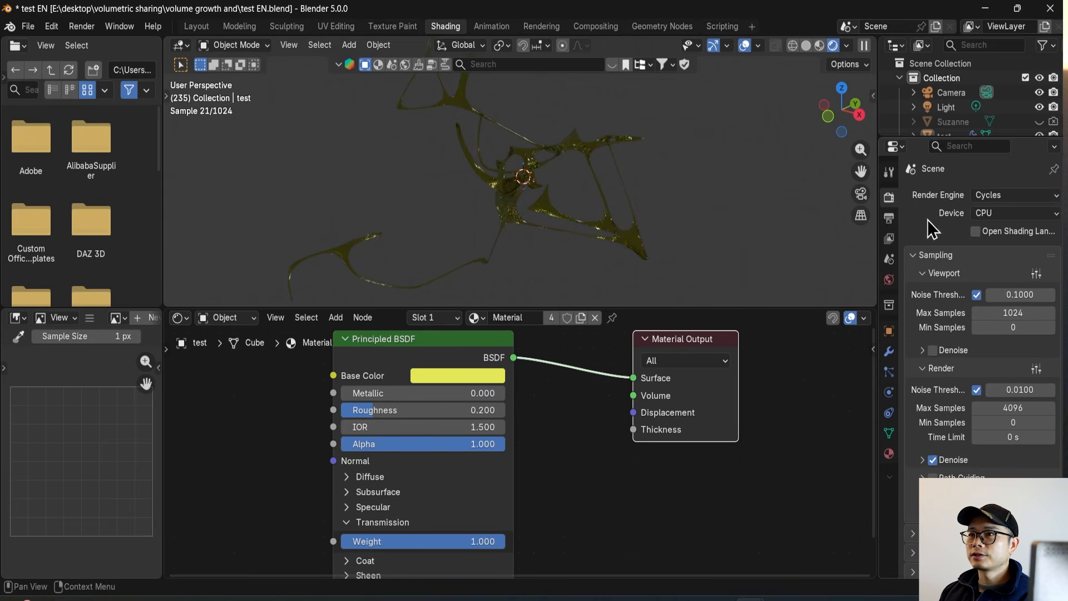
{"action": "mouse_move", "coordinate": [560, 202]}
{"action": "middle_mouse_down"}
{"action": "mouse_move", "coordinate": [529, 199]}
{"action": "mouse_move", "coordinate": [636, 219]}
{"action": "mouse_move", "coordinate": [662, 205]}
{"action": "mouse_move", "coordinate": [656, 228]}
{"action": "mouse_move", "coordinate": [727, 186]}
{"action": "mouse_move", "coordinate": [673, 177]}
{"action": "middle_mouse_up"}
Step: Turn off Scene Lights and Scene World for the rendered viewport and save the file
{"action": "left_click", "coordinate": [847, 45]}
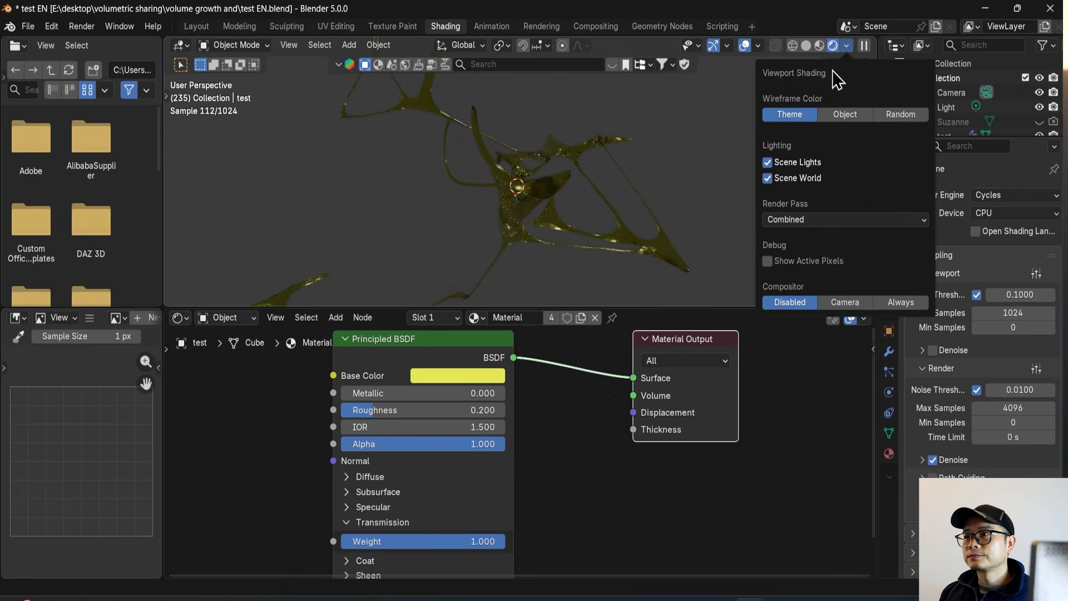
{"action": "left_click", "coordinate": [768, 162]}
{"action": "left_click", "coordinate": [768, 179]}
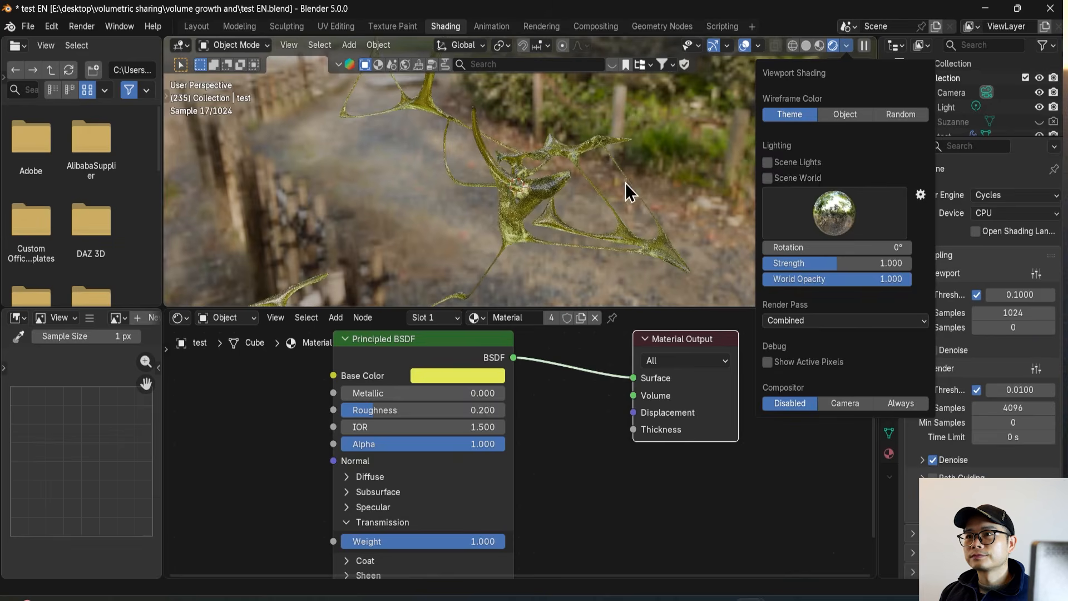
{"action": "middle_click_drag", "start_coordinate": [521, 434], "coordinate": [543, 473]}
{"action": "middle_click_drag", "start_coordinate": [522, 213], "coordinate": [535, 261]}
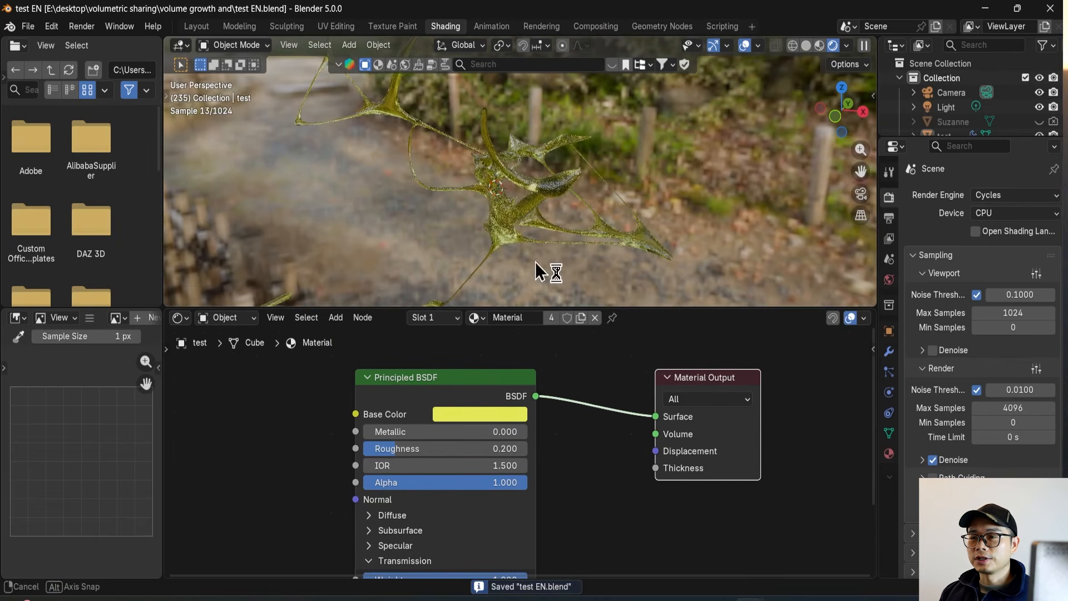
Step: Move the Material Output node farther from the Principled BSDF and set the Cycles device to GPU Compute
{"action": "left_click_drag", "start_coordinate": [721, 435], "coordinate": [806, 428]}
{"action": "middle_click_drag", "start_coordinate": [737, 428], "coordinate": [594, 397]}
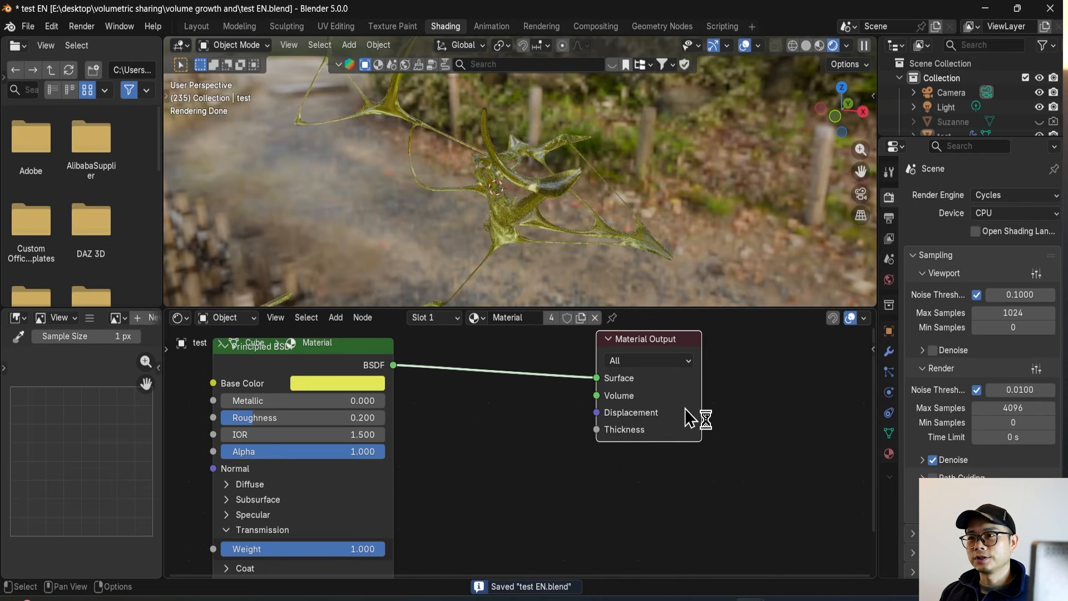
{"action": "left_click_drag", "start_coordinate": [686, 388], "coordinate": [827, 407]}
{"action": "key", "text": "shift+a"}
{"action": "type", "text": "sa"}
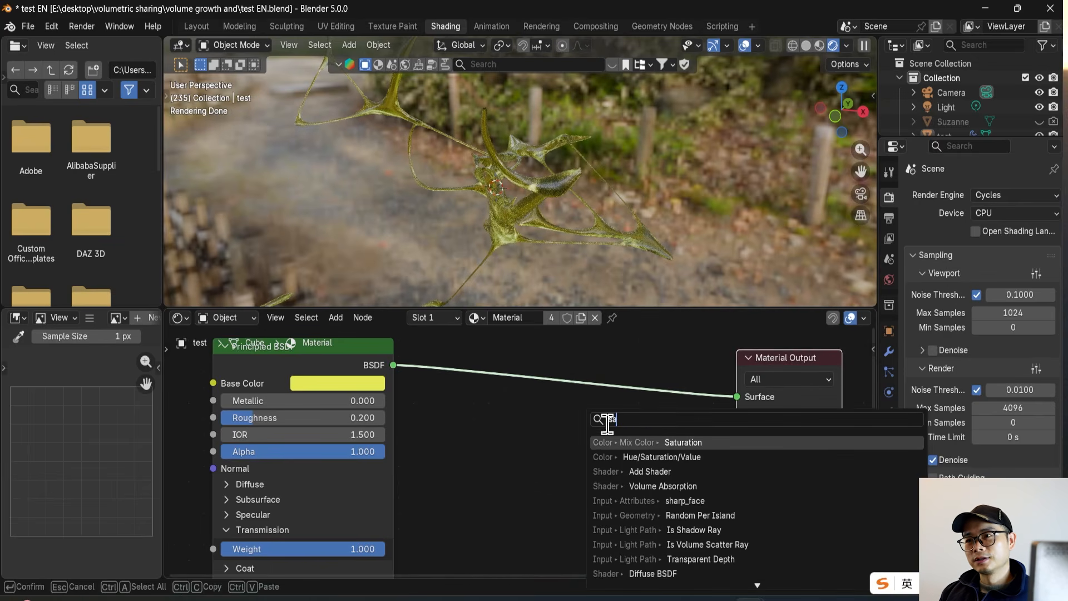
{"action": "key", "text": "Escape"}
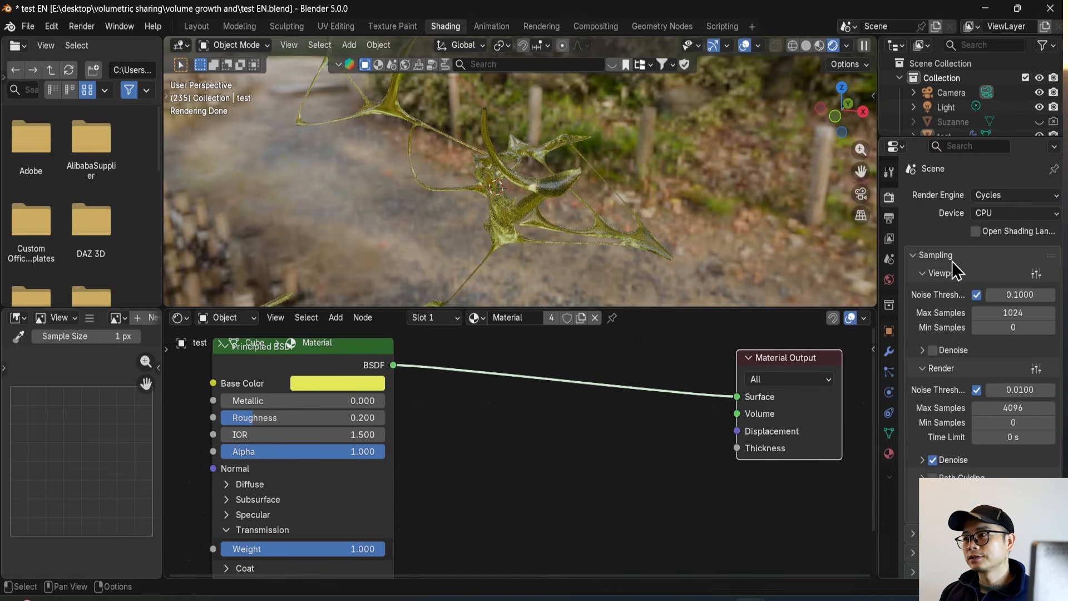
{"action": "left_click", "coordinate": [1020, 214]}
{"action": "left_click", "coordinate": [1020, 245]}
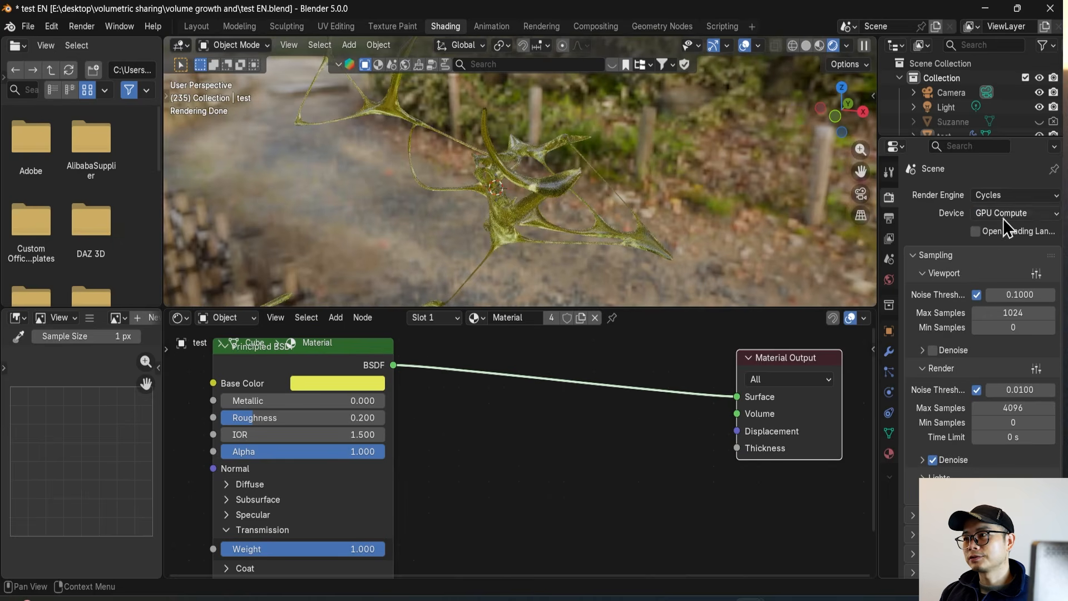
Step: Add a Volume Scatter node and connect its Volume output to the Material Output's Volume input
{"action": "key", "text": "shift+a"}
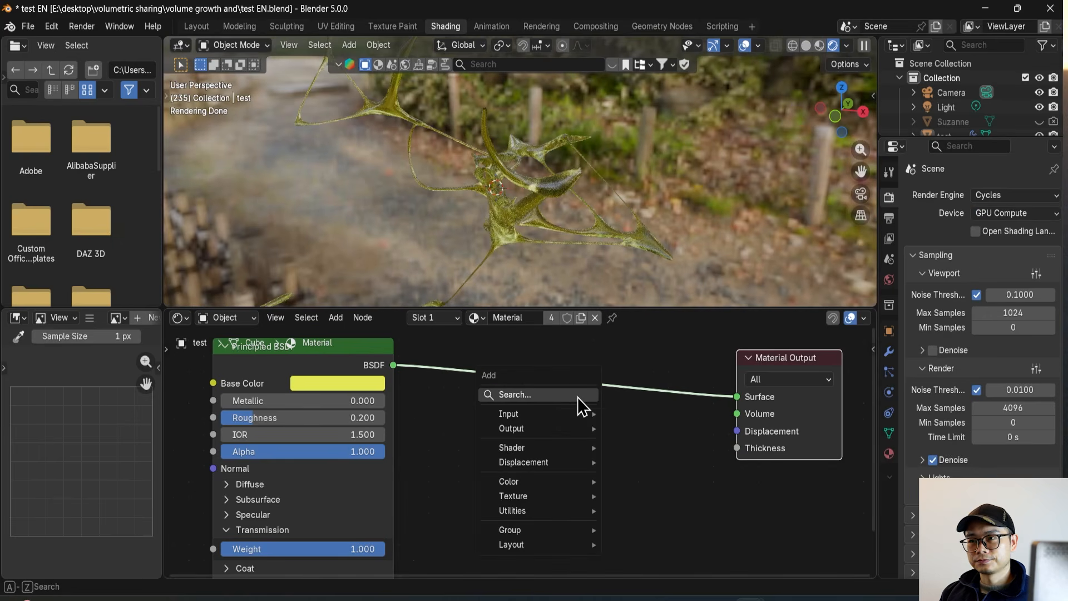
{"action": "left_click", "coordinate": [578, 398]}
{"action": "type", "text": "vol"}
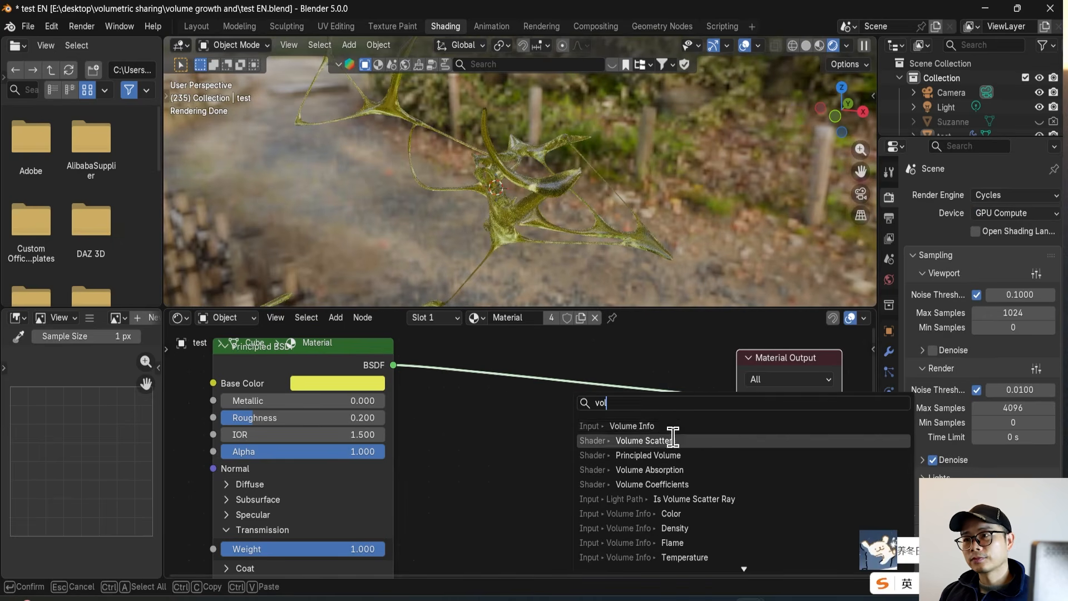
{"action": "type", "text": " sca"}
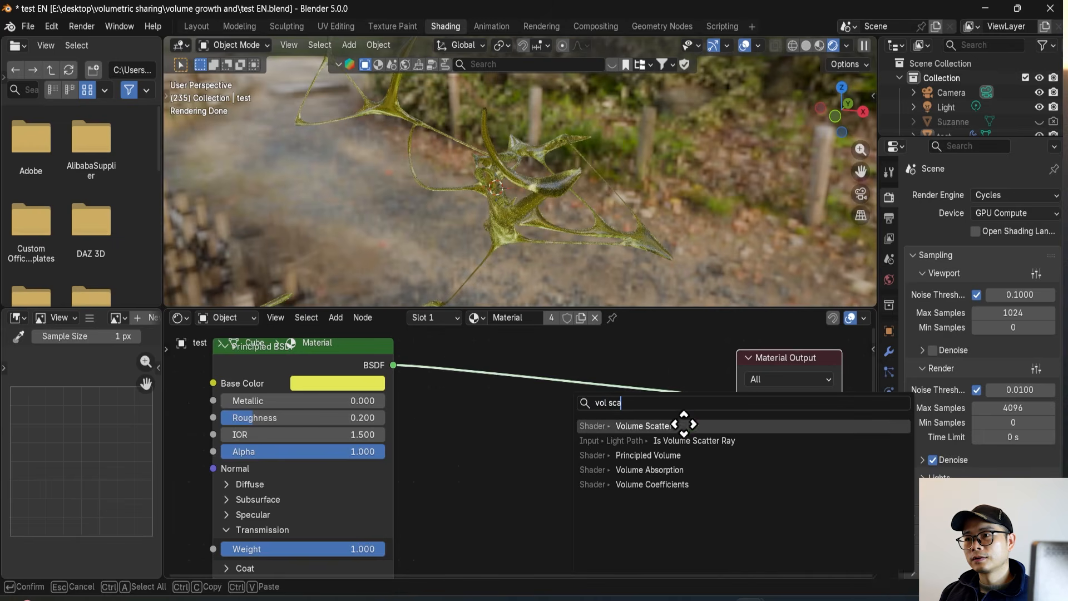
{"action": "left_click", "coordinate": [684, 424]}
{"action": "left_click", "coordinate": [526, 431]}
{"action": "left_click_drag", "start_coordinate": [635, 448], "coordinate": [737, 413]}
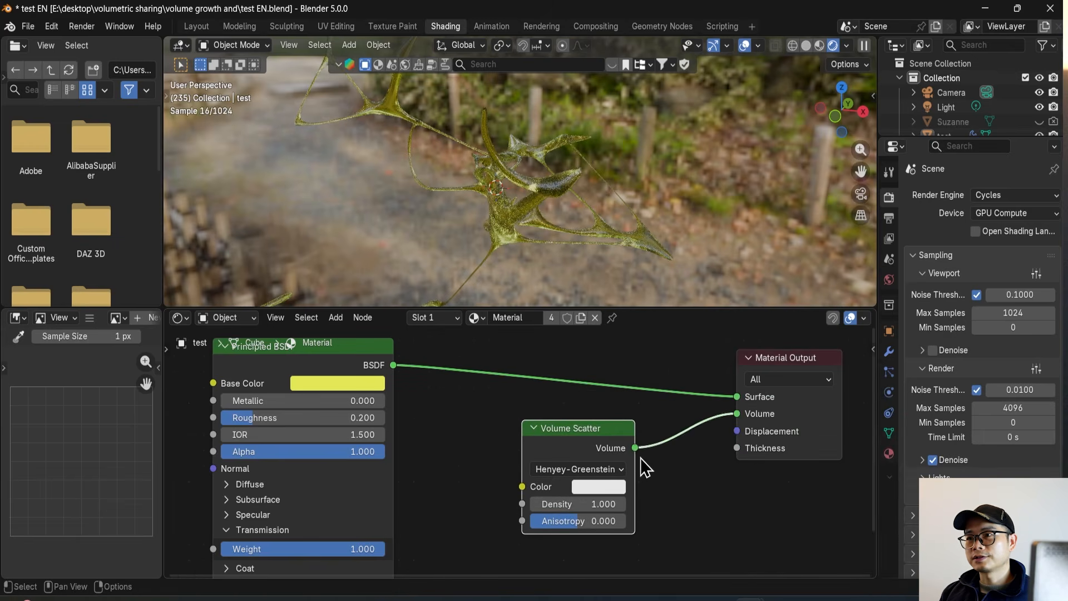
Step: Set the Volume Scatter density to 9.4 and inspect the rendered object from another angle
{"action": "scroll", "coordinate": [640, 459], "scroll_direction": "up", "scroll_amount": 1}
{"action": "left_click", "coordinate": [620, 497]}
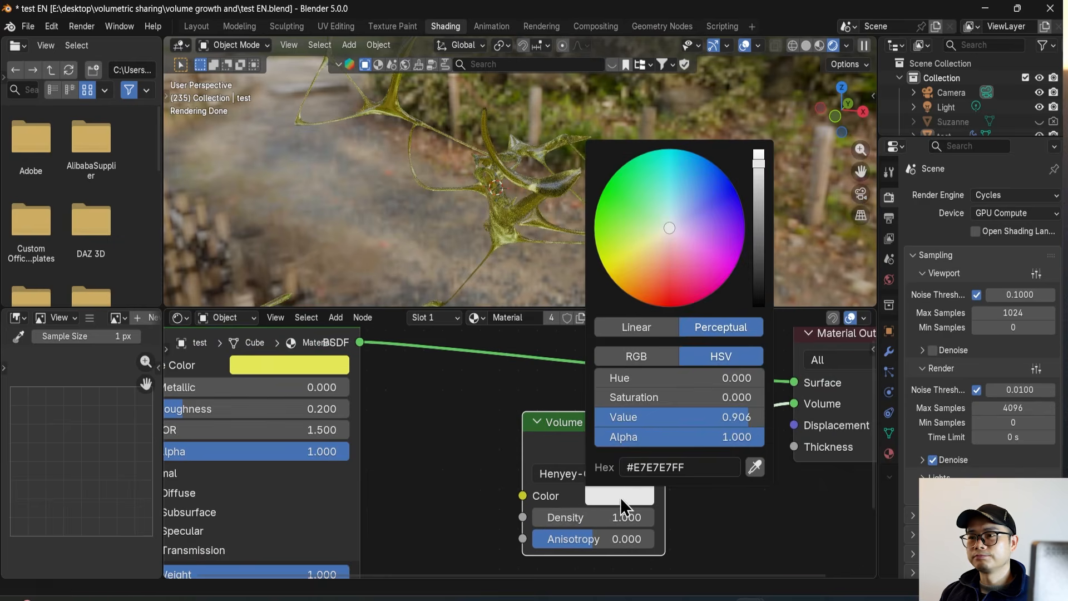
{"action": "left_click_drag", "start_coordinate": [575, 517], "coordinate": [617, 517]}
{"action": "middle_click_drag", "start_coordinate": [599, 192], "coordinate": [554, 192]}
{"action": "left_click_drag", "start_coordinate": [623, 518], "coordinate": [573, 517]}
{"action": "scroll", "coordinate": [596, 464], "scroll_direction": "down", "scroll_amount": 3}
{"action": "middle_click_drag", "start_coordinate": [551, 128], "coordinate": [340, 261]}
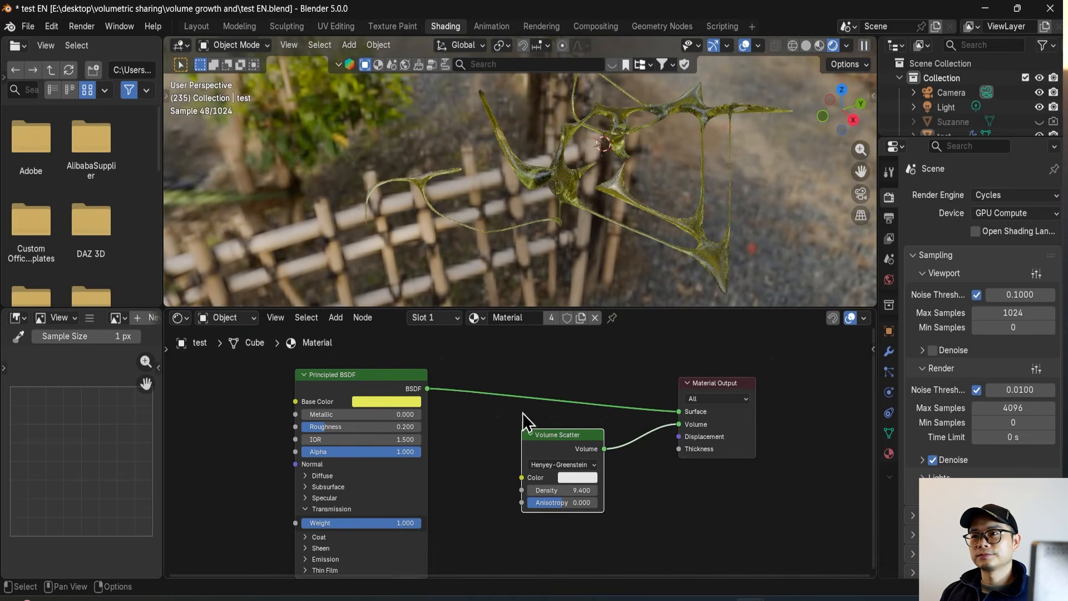
Step: Move the Material Output node closer to the Volume Scatter node and save the file
{"action": "scroll", "coordinate": [483, 437], "scroll_direction": "down", "scroll_amount": 3}
{"action": "middle_click_drag", "start_coordinate": [481, 429], "coordinate": [476, 478]}
{"action": "scroll", "coordinate": [630, 492], "scroll_direction": "up", "scroll_amount": 3}
{"action": "left_click_drag", "start_coordinate": [646, 496], "coordinate": [636, 478]}
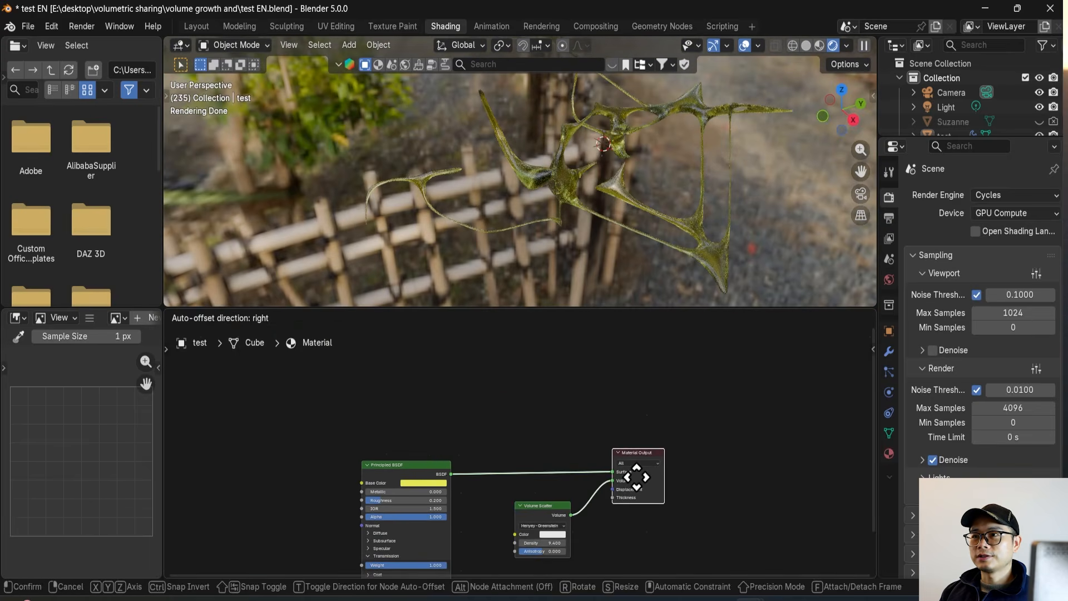
{"action": "middle_click_drag", "start_coordinate": [553, 194], "coordinate": [581, 184]}
{"action": "key", "text": "ctrl+s"}
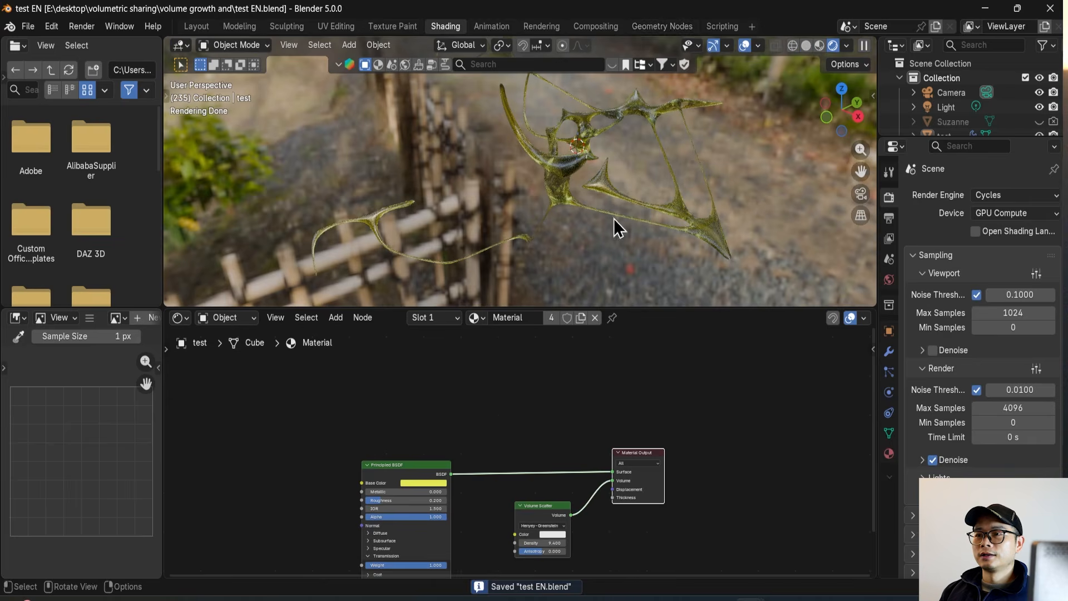
Step: Return to the Geometry Nodes workspace and show its 3D viewport in rendered shading
{"action": "left_click", "coordinate": [669, 26]}
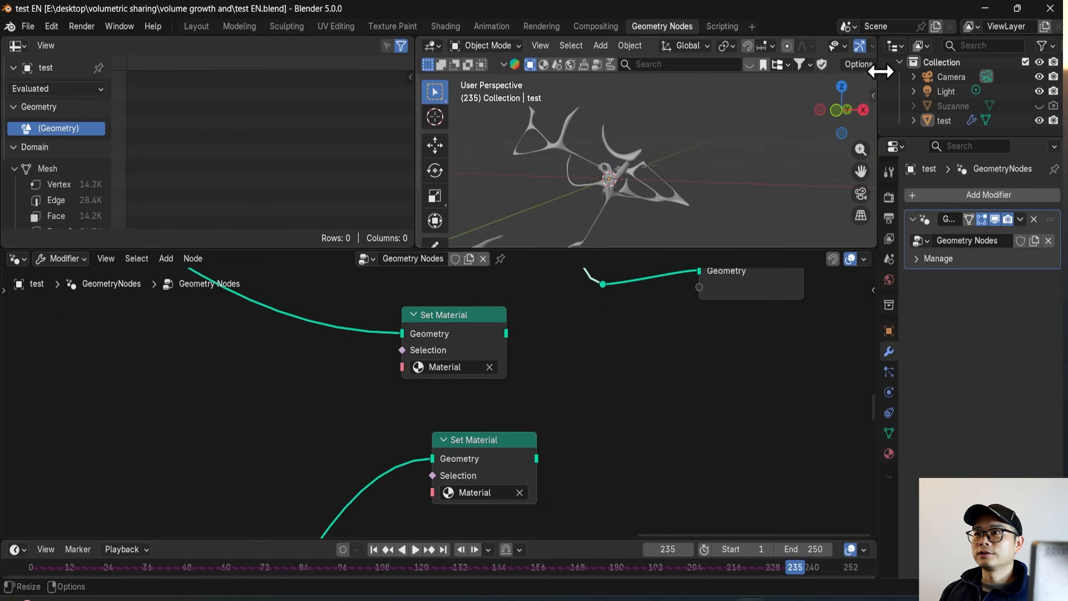
{"action": "scroll", "coordinate": [846, 47], "scroll_direction": "down", "scroll_amount": 5}
{"action": "left_click", "coordinate": [838, 46]}
{"action": "middle_click_drag", "start_coordinate": [618, 406], "coordinate": [602, 431]}
{"action": "left_click", "coordinate": [850, 46]}
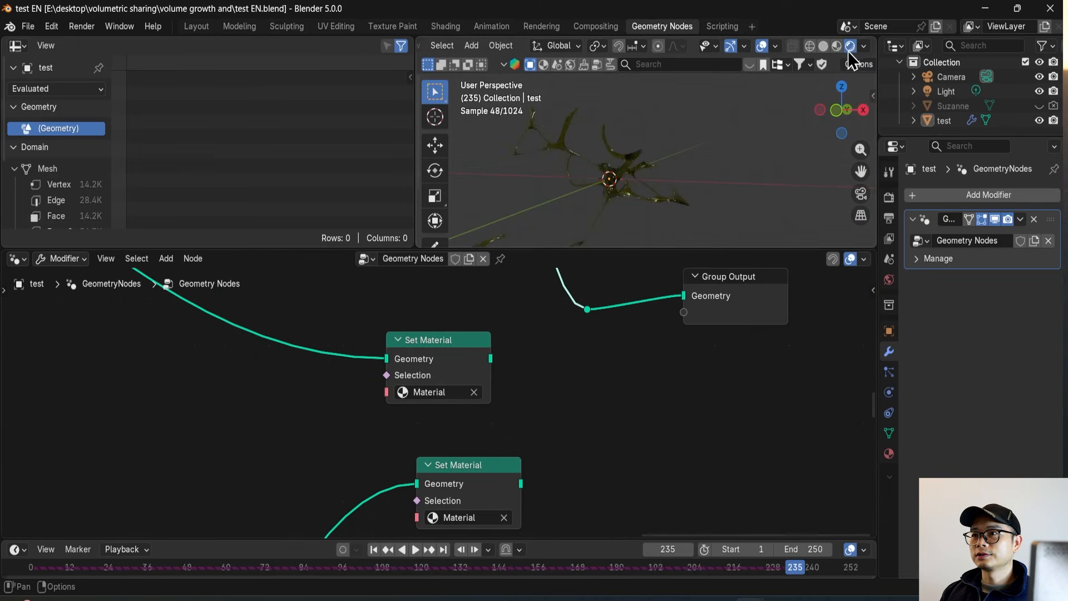
Step: Turn off Scene Lights and Scene World for this workspace's rendered viewport
{"action": "middle_click_drag", "start_coordinate": [625, 177], "coordinate": [597, 170], "text": "shift"}
{"action": "scroll", "coordinate": [638, 162], "scroll_direction": "down", "scroll_amount": 7}
{"action": "scroll", "coordinate": [645, 156], "scroll_direction": "up", "scroll_amount": 5}
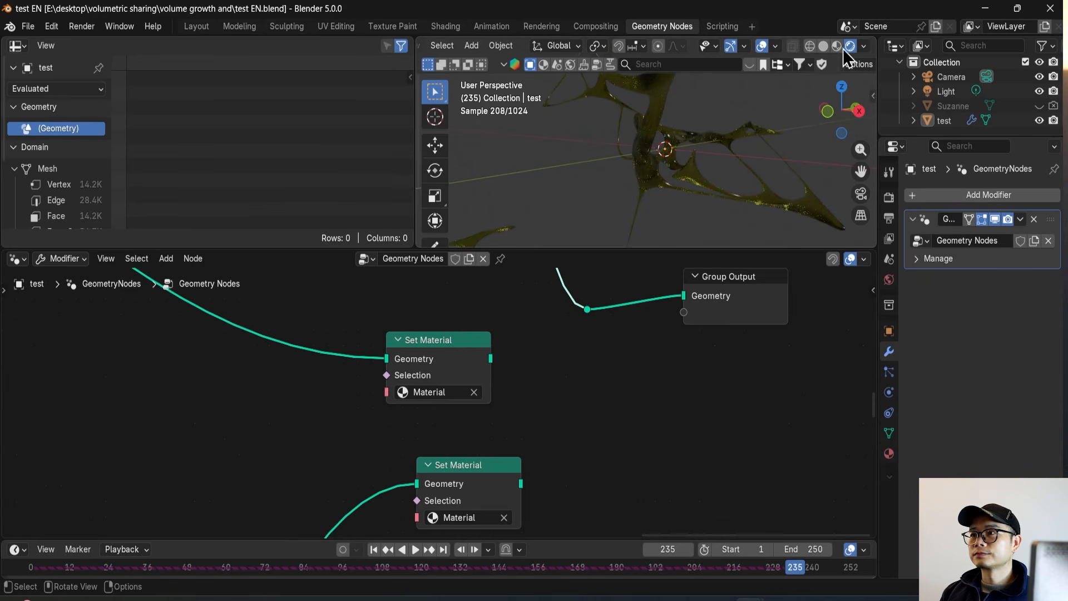
{"action": "left_click", "coordinate": [866, 46]}
{"action": "left_click", "coordinate": [785, 162]}
{"action": "left_click", "coordinate": [785, 178]}
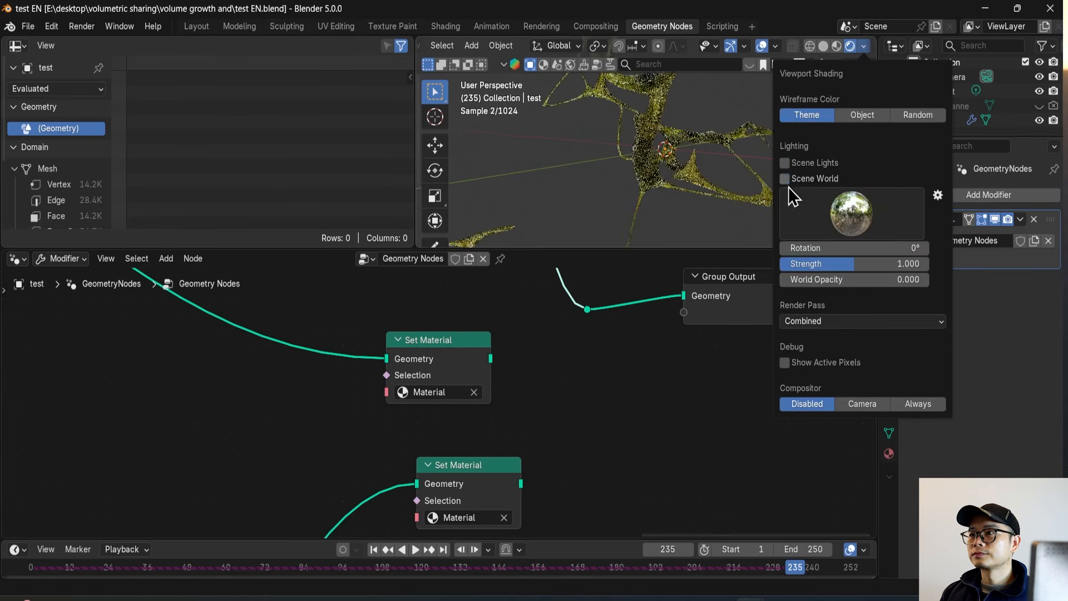
{"action": "scroll", "coordinate": [638, 165], "scroll_direction": "down", "scroll_amount": 4}
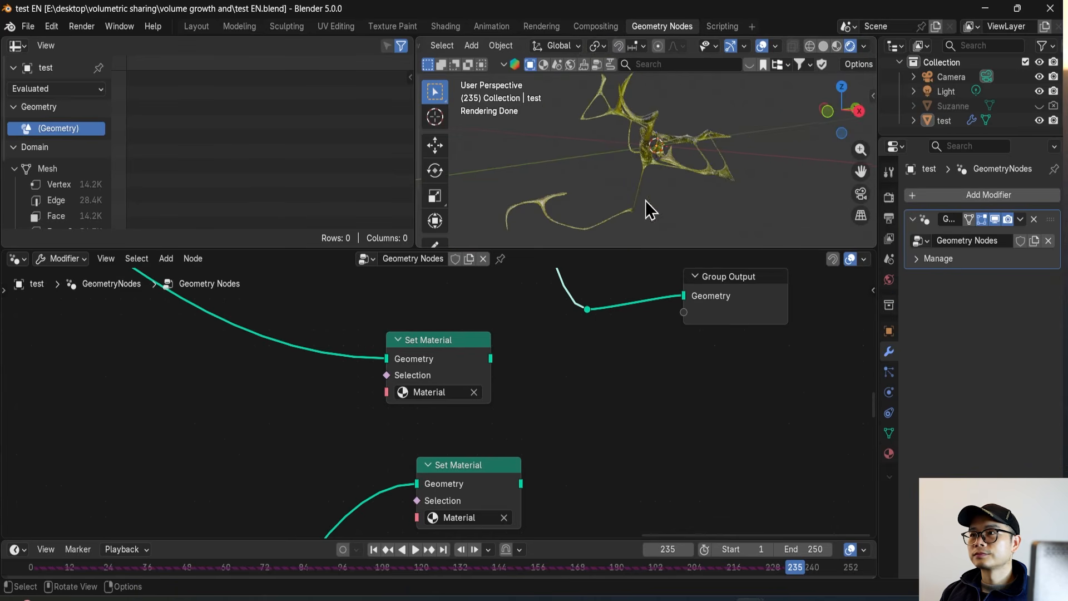
Step: Connect the upper Set Material node's geometry to the reroute before the Group Output to preview the Suzanne setup
{"action": "scroll", "coordinate": [599, 415], "scroll_direction": "down", "scroll_amount": 3}
{"action": "scroll", "coordinate": [514, 361], "scroll_direction": "up", "scroll_amount": 1}
{"action": "left_click_drag", "start_coordinate": [483, 366], "coordinate": [569, 326]}
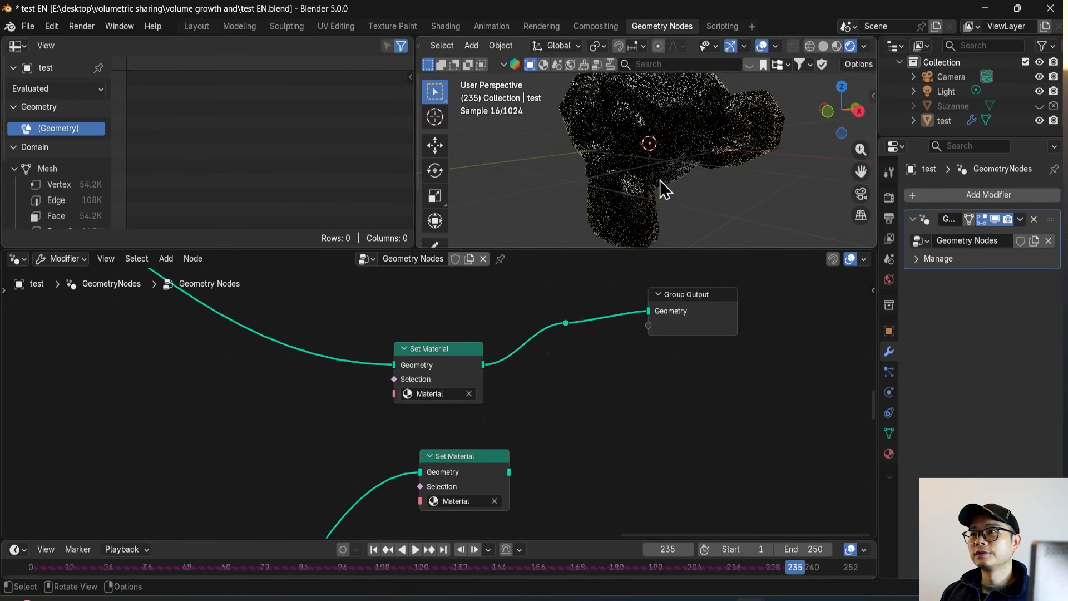
{"action": "middle_click_drag", "start_coordinate": [663, 137], "coordinate": [696, 167]}
{"action": "scroll", "coordinate": [504, 408], "scroll_direction": "down", "scroll_amount": 4}
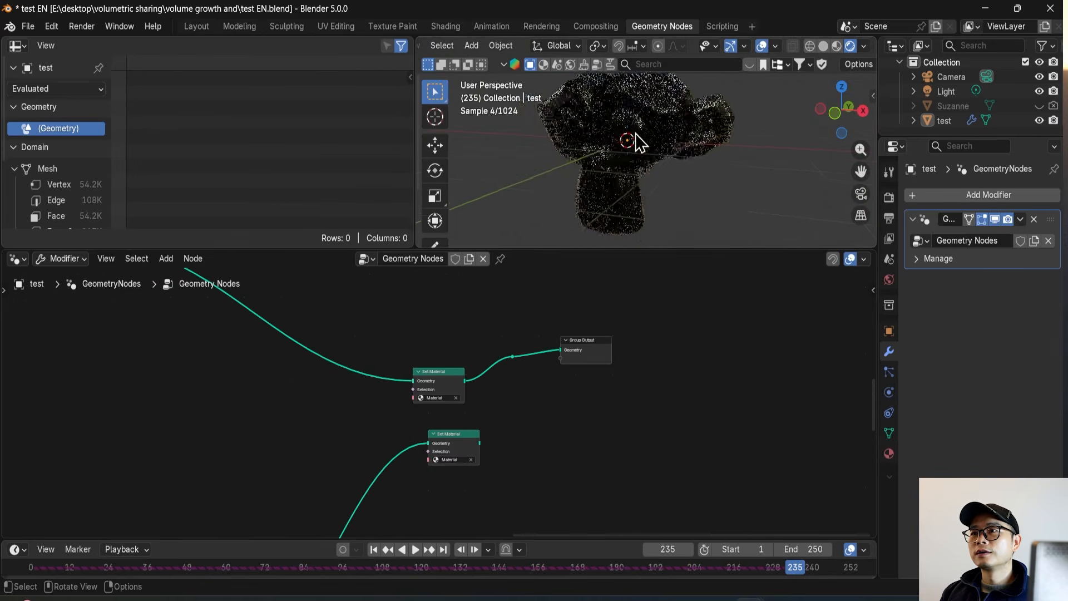
Step: Set the Z translation to 2.9 m in the Transform Geometry node feeding the second Mesh to SDF Grid
{"action": "middle_click_drag", "start_coordinate": [503, 407], "coordinate": [801, 387]}
{"action": "middle_click_drag", "start_coordinate": [419, 384], "coordinate": [611, 353]}
{"action": "scroll", "coordinate": [370, 432], "scroll_direction": "down", "scroll_amount": 3}
{"action": "middle_click_drag", "start_coordinate": [383, 385], "coordinate": [463, 515]}
{"action": "scroll", "coordinate": [298, 425], "scroll_direction": "up", "scroll_amount": 5}
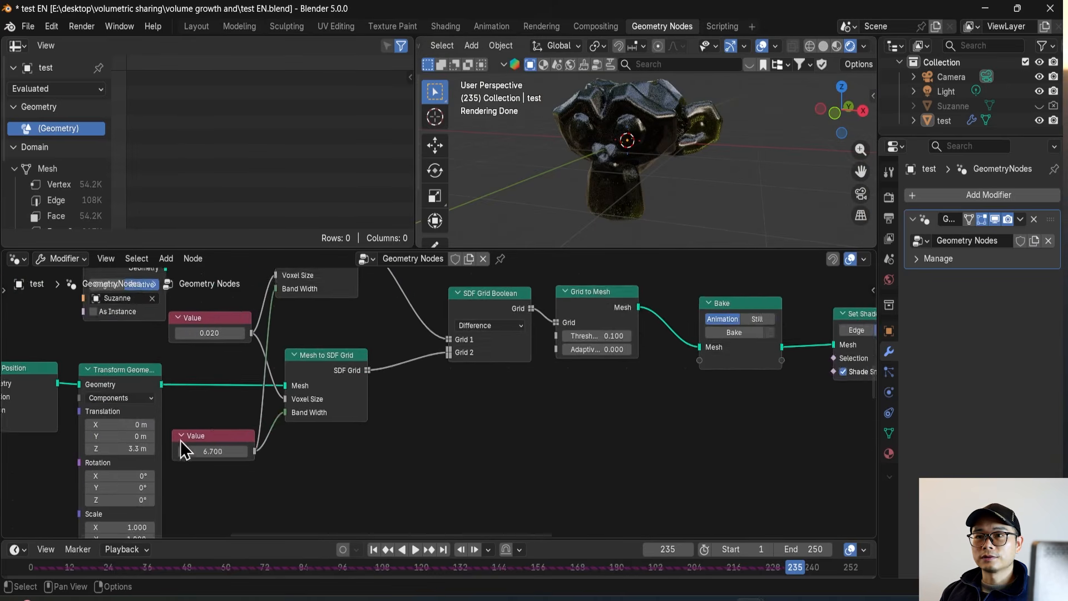
{"action": "middle_click_drag", "start_coordinate": [184, 446], "coordinate": [321, 437]}
{"action": "mouse_move", "coordinate": [228, 441]}
{"action": "left_mouse_down"}
{"action": "mouse_move", "coordinate": [245, 440]}
{"action": "mouse_move", "coordinate": [226, 441]}
{"action": "left_mouse_up"}
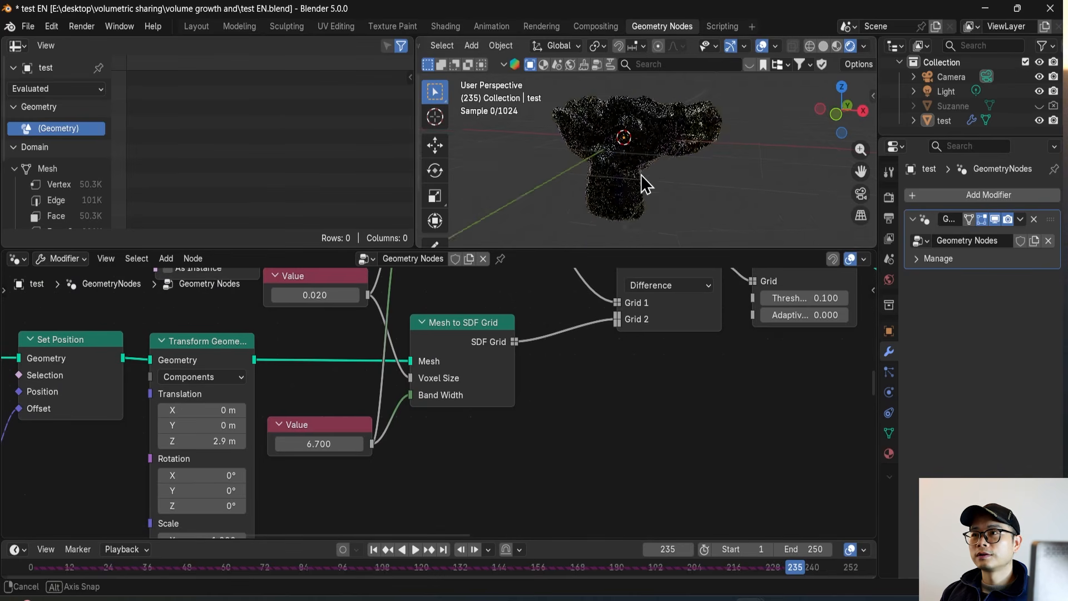
Step: Examine the rendered cut surface of the Suzanne mesh from several angles
{"action": "middle_click_drag", "start_coordinate": [611, 121], "coordinate": [692, 219]}
{"action": "middle_click_drag", "start_coordinate": [749, 198], "coordinate": [577, 243]}
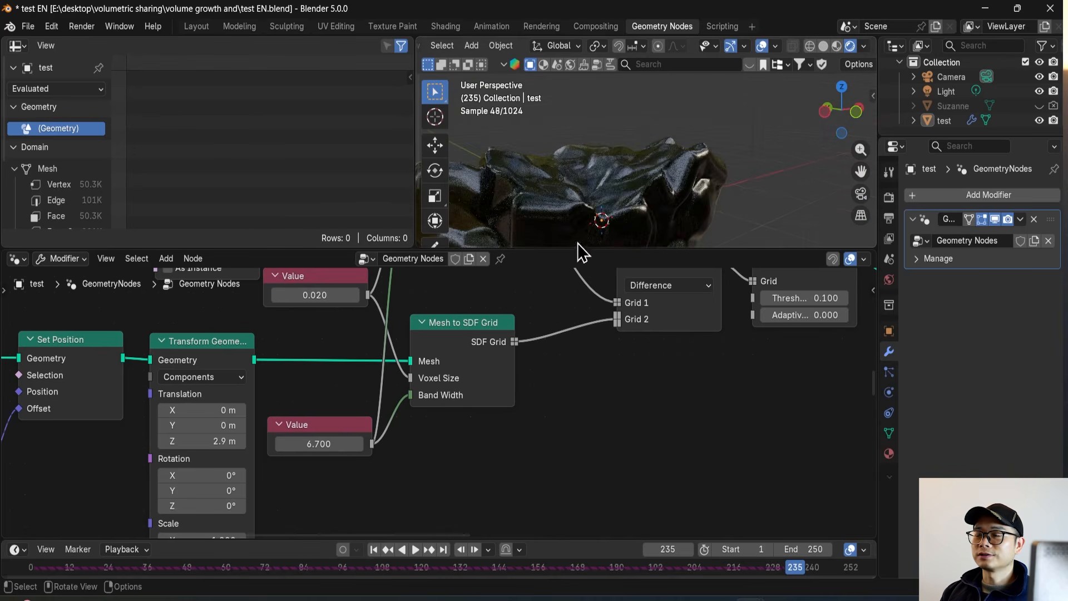
{"action": "scroll", "coordinate": [539, 399], "scroll_direction": "down", "scroll_amount": 13}
{"action": "middle_click_drag", "start_coordinate": [724, 411], "coordinate": [426, 370]}
{"action": "middle_click_drag", "start_coordinate": [681, 445], "coordinate": [566, 427]}
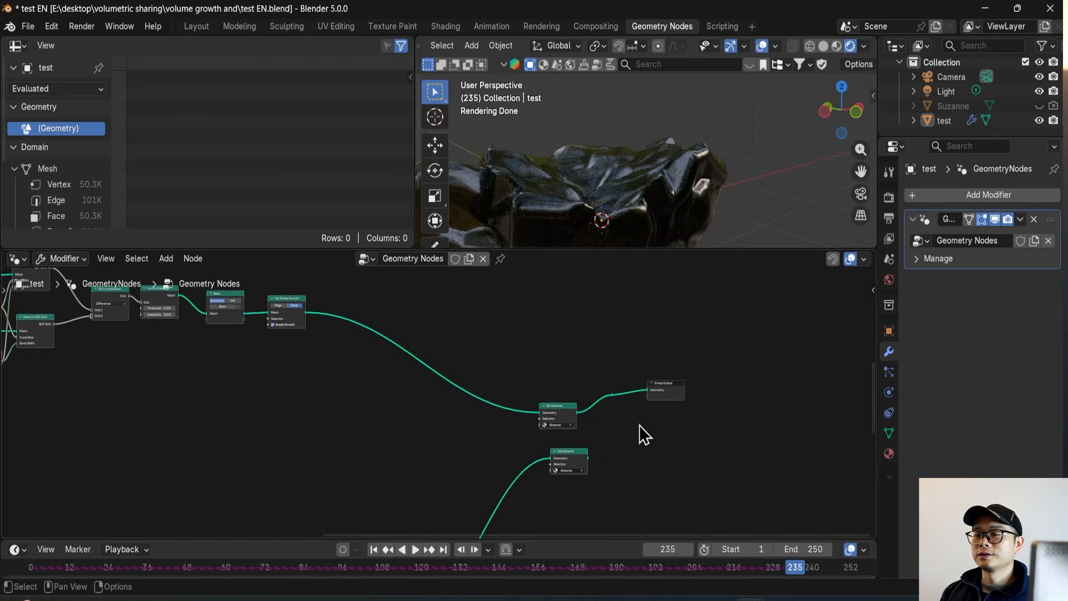
{"action": "scroll", "coordinate": [640, 434], "scroll_direction": "up", "scroll_amount": 2}
{"action": "middle_click_drag", "start_coordinate": [590, 234], "coordinate": [557, 190]}
{"action": "middle_click_drag", "start_coordinate": [516, 170], "coordinate": [451, 166]}
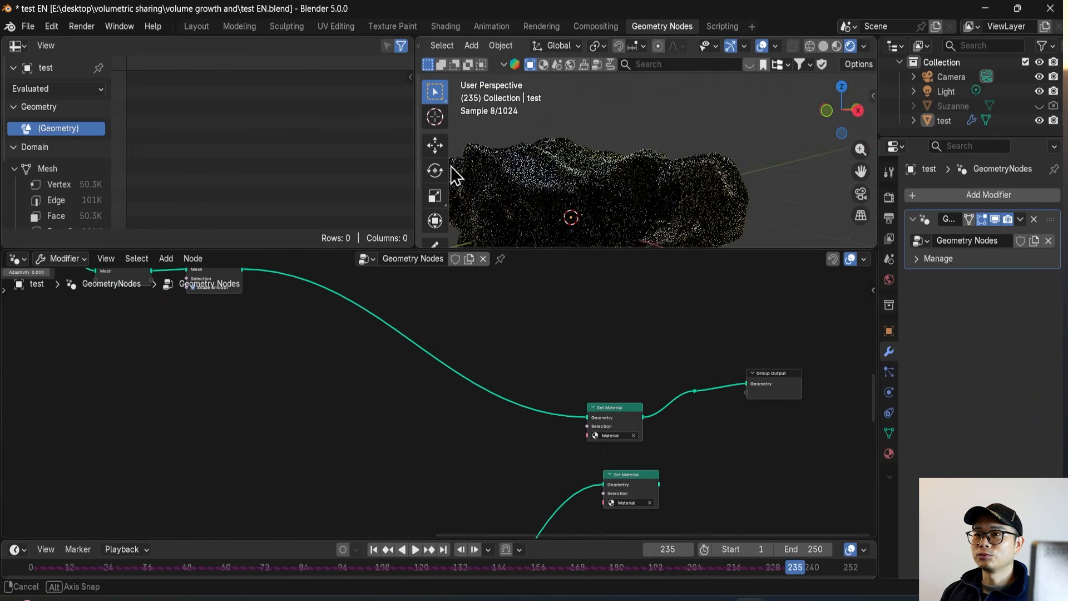
{"action": "middle_click_drag", "start_coordinate": [567, 181], "coordinate": [575, 170], "text": "shift"}
Step: Connect the lower Set Material node's geometry to the reroute before the Group Output, inspect the render and save the file
{"action": "scroll", "coordinate": [637, 410], "scroll_direction": "down", "scroll_amount": 3}
{"action": "scroll", "coordinate": [595, 430], "scroll_direction": "up", "scroll_amount": 4}
{"action": "middle_click_drag", "start_coordinate": [545, 448], "coordinate": [547, 446]}
{"action": "scroll", "coordinate": [623, 464], "scroll_direction": "up", "scroll_amount": 3}
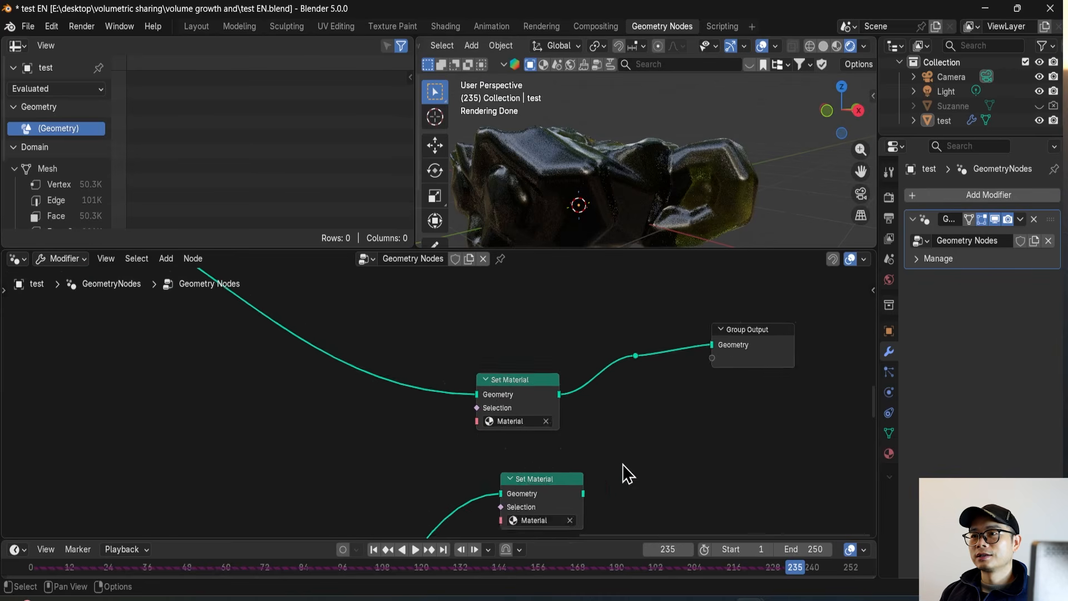
{"action": "left_click_drag", "start_coordinate": [607, 508], "coordinate": [669, 348]}
{"action": "middle_click_drag", "start_coordinate": [719, 186], "coordinate": [726, 211]}
{"action": "middle_click_drag", "start_coordinate": [699, 159], "coordinate": [590, 163]}
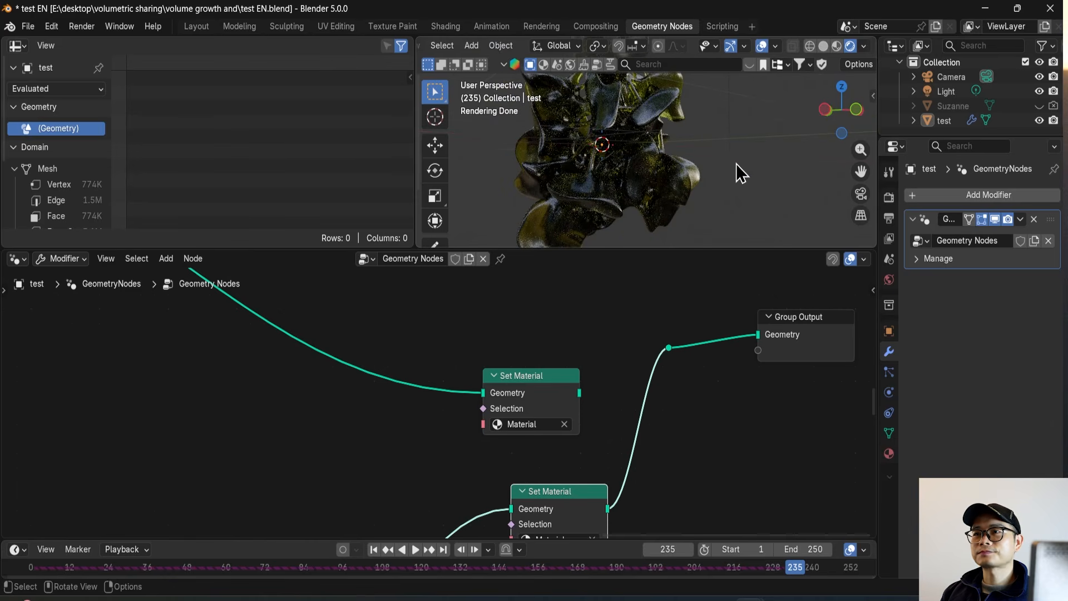
{"action": "key", "text": "ctrl+s"}
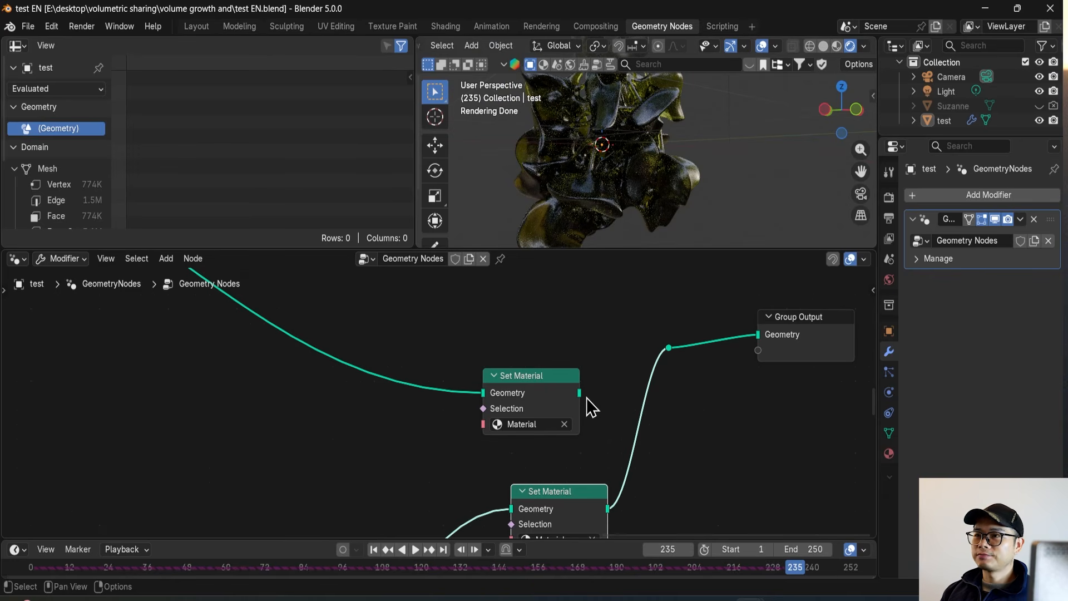
{"action": "mouse_move", "coordinate": [580, 395]}
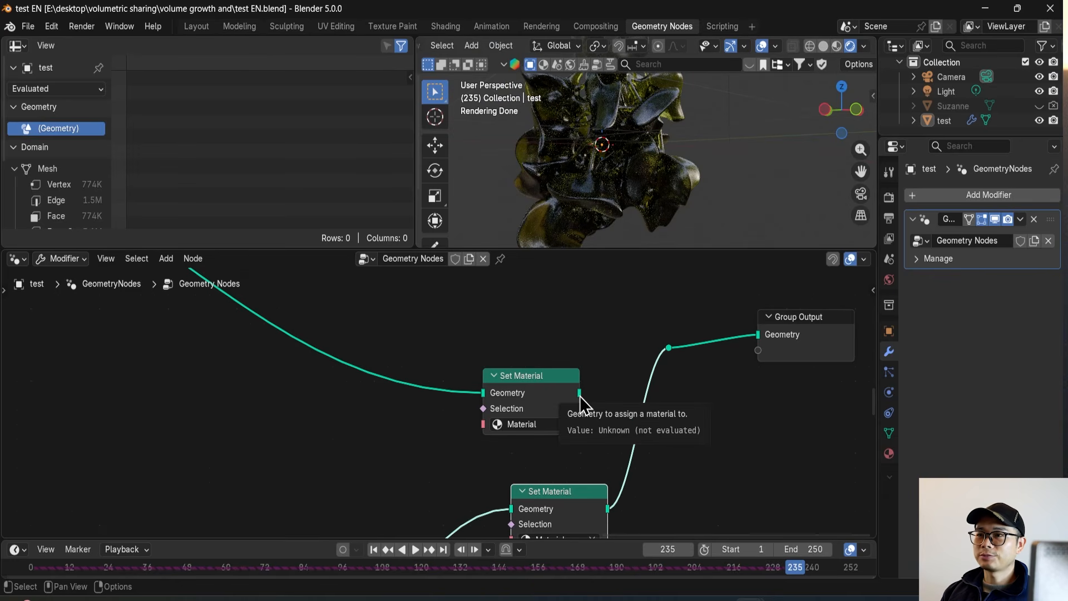